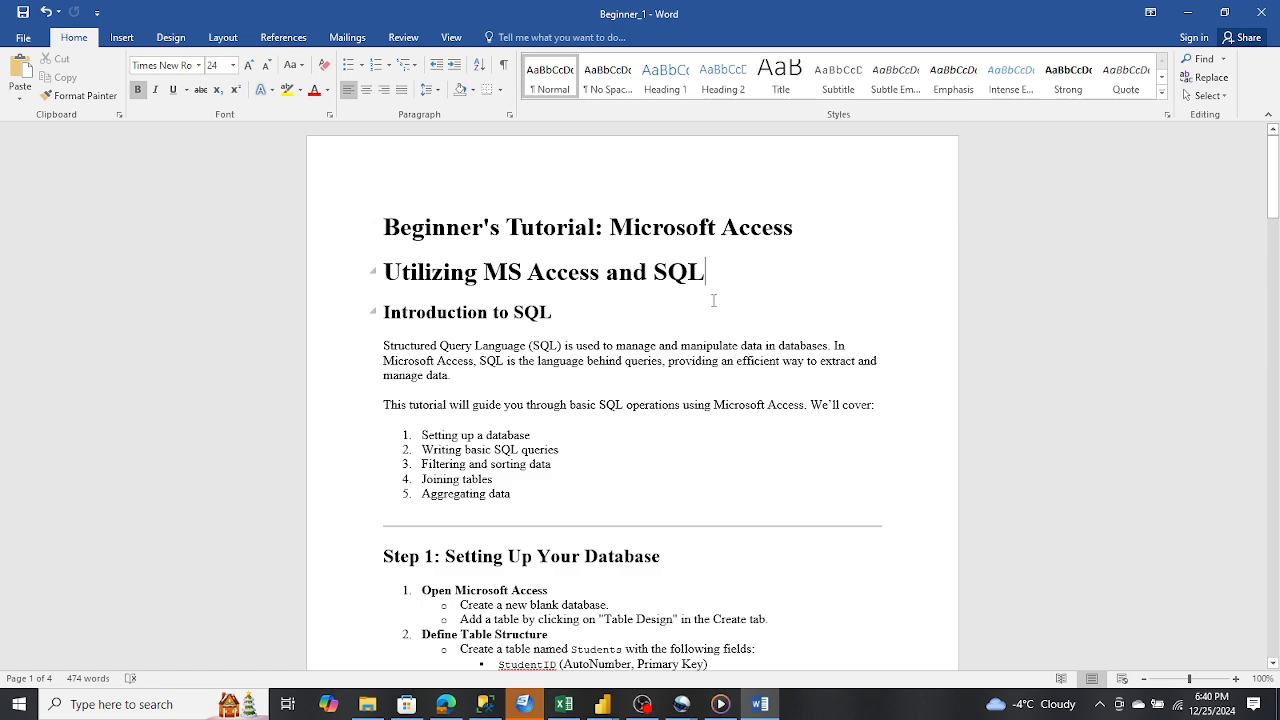
Switch to Access and create a blank desktop database with the file name "Starting MS Access"
scroll(746, 283, down, 2)
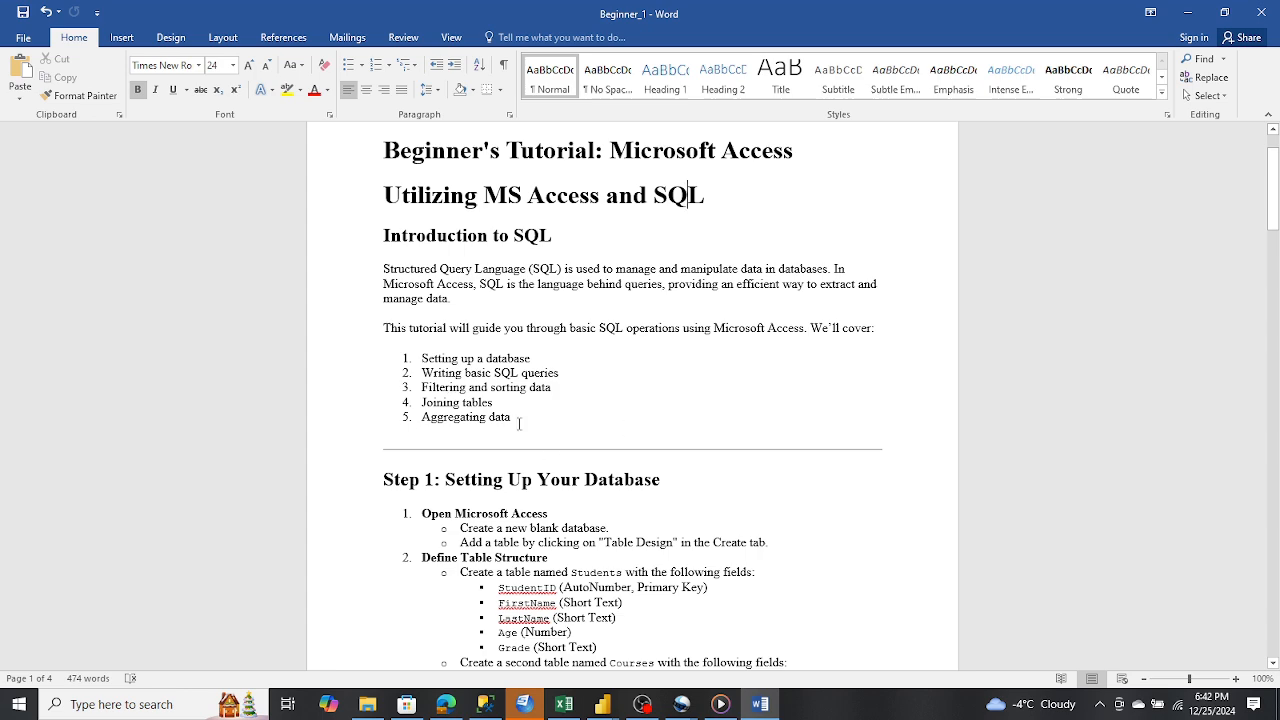
scroll(519, 423, down, 2)
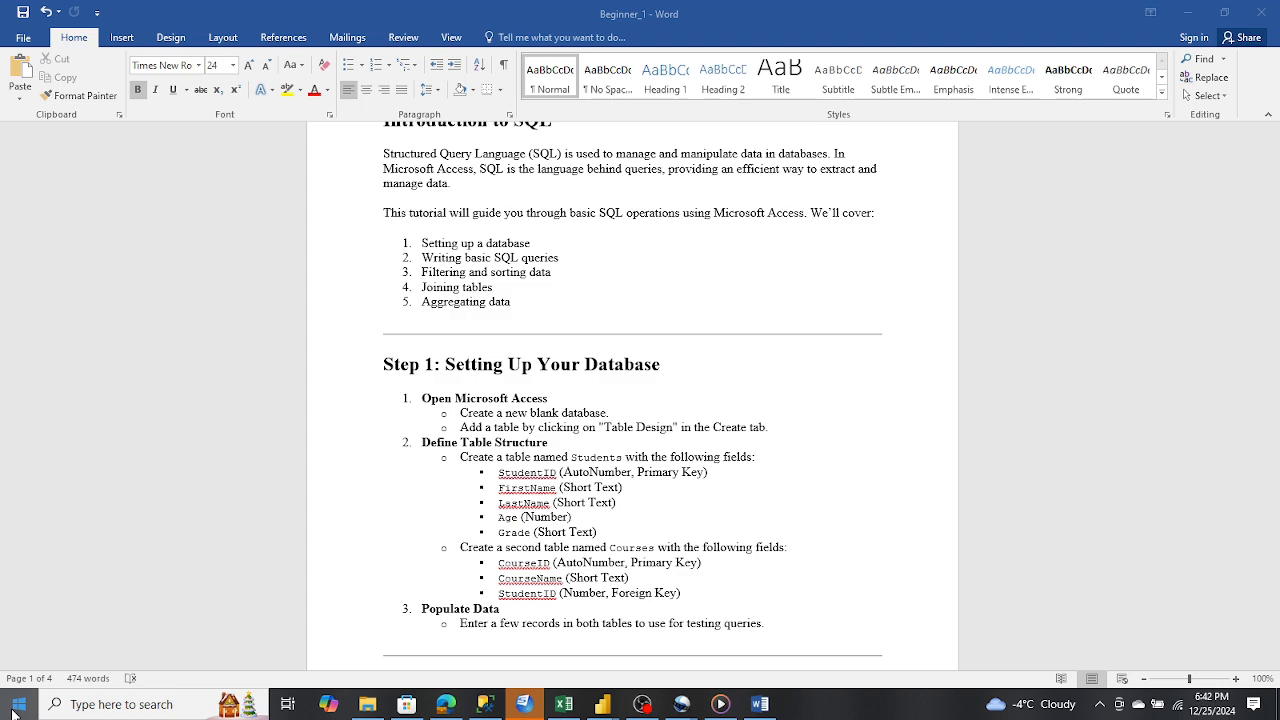
click(14, 712)
click(88, 312)
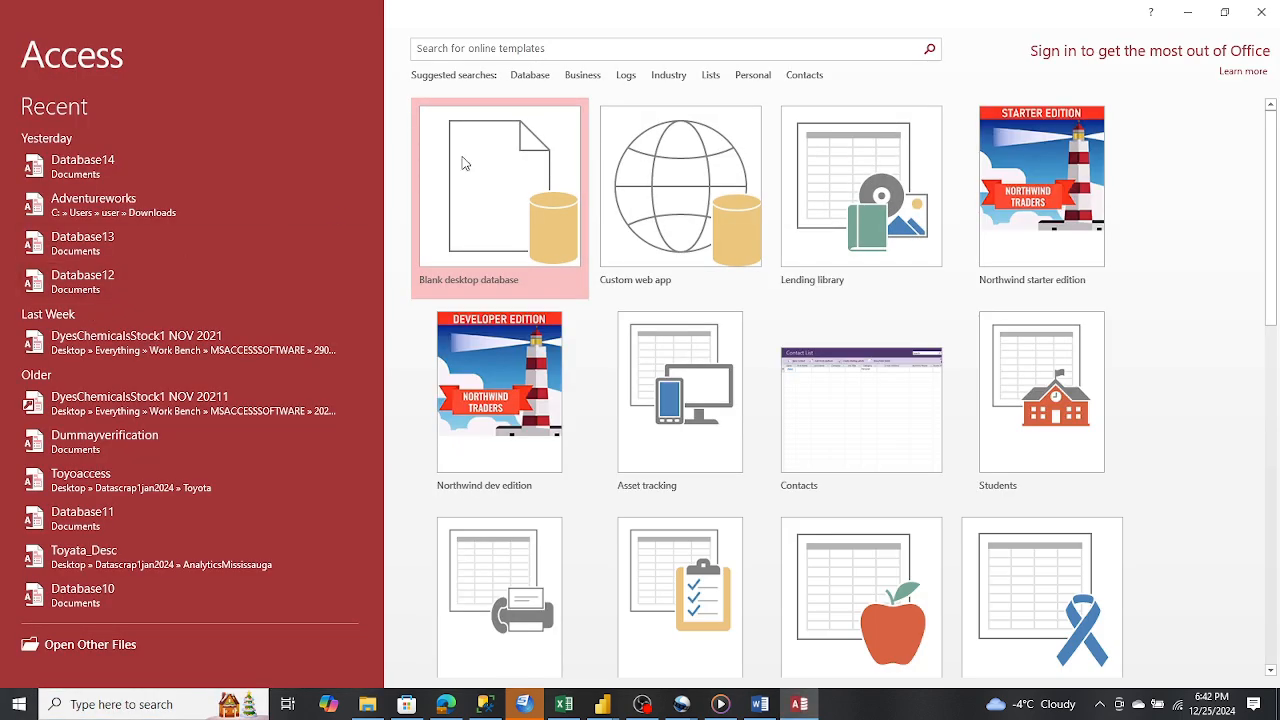
click(462, 162)
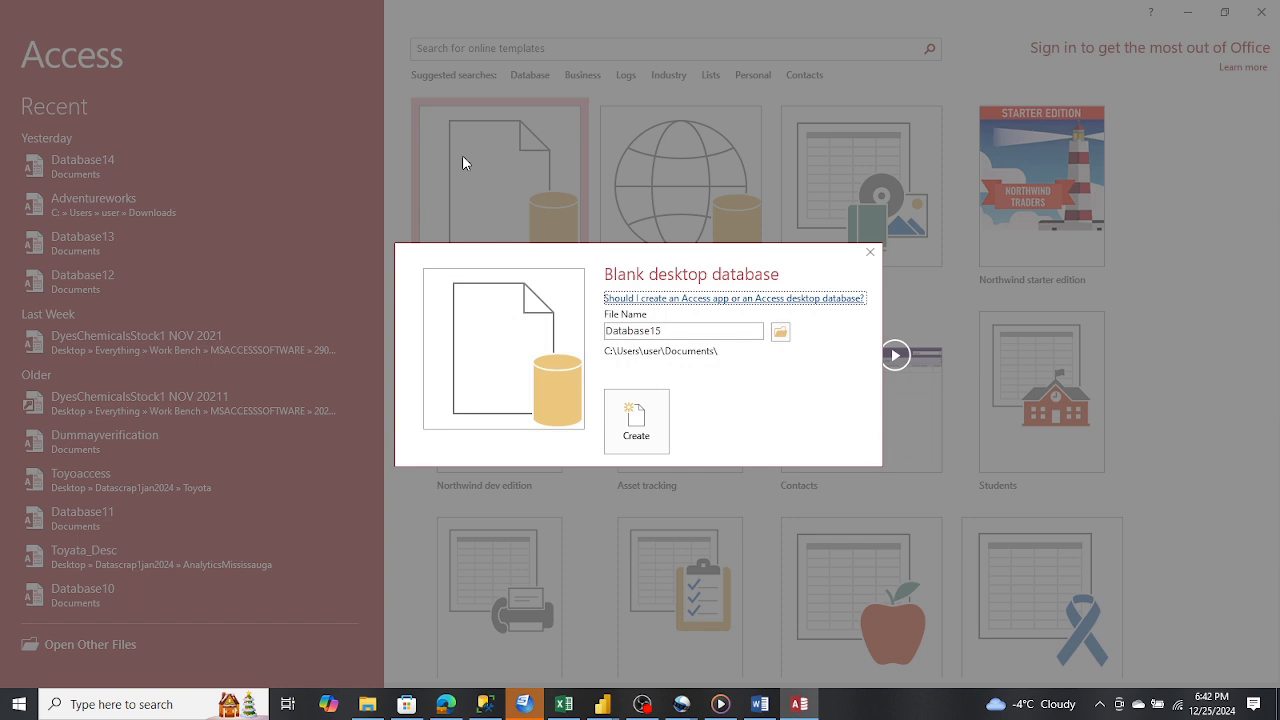
click(707, 334)
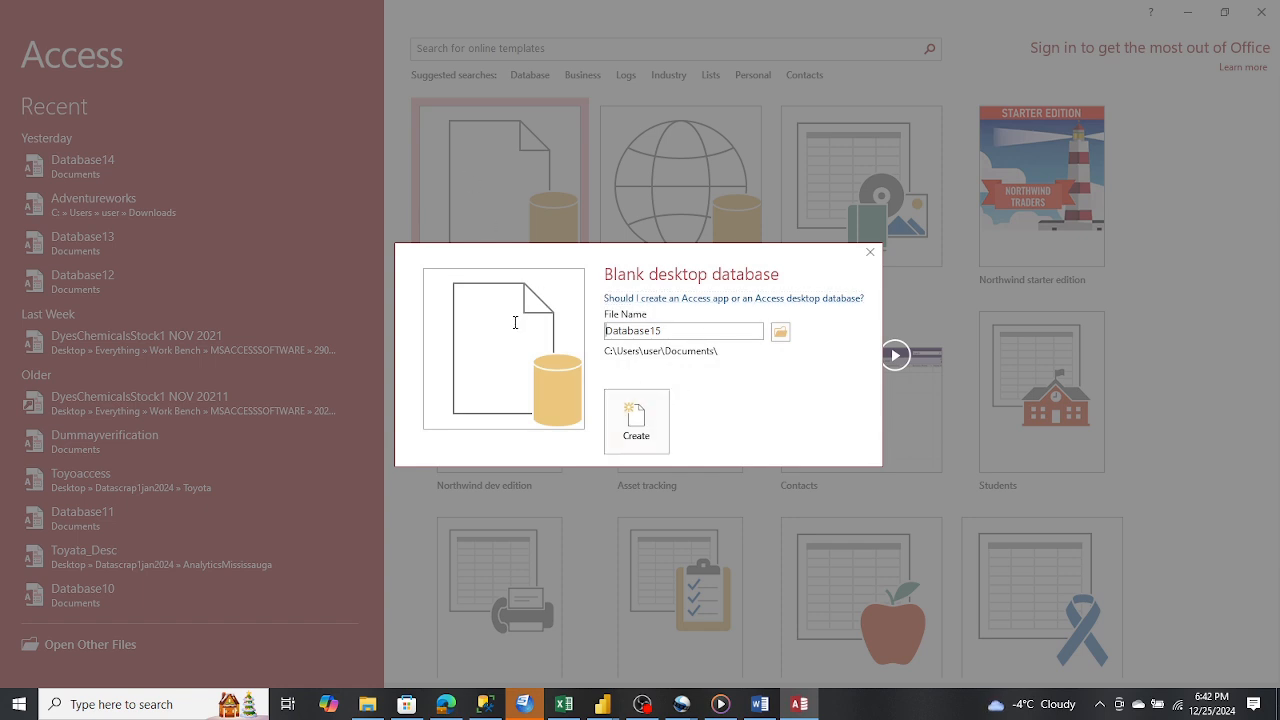
drag(605, 331, 706, 331)
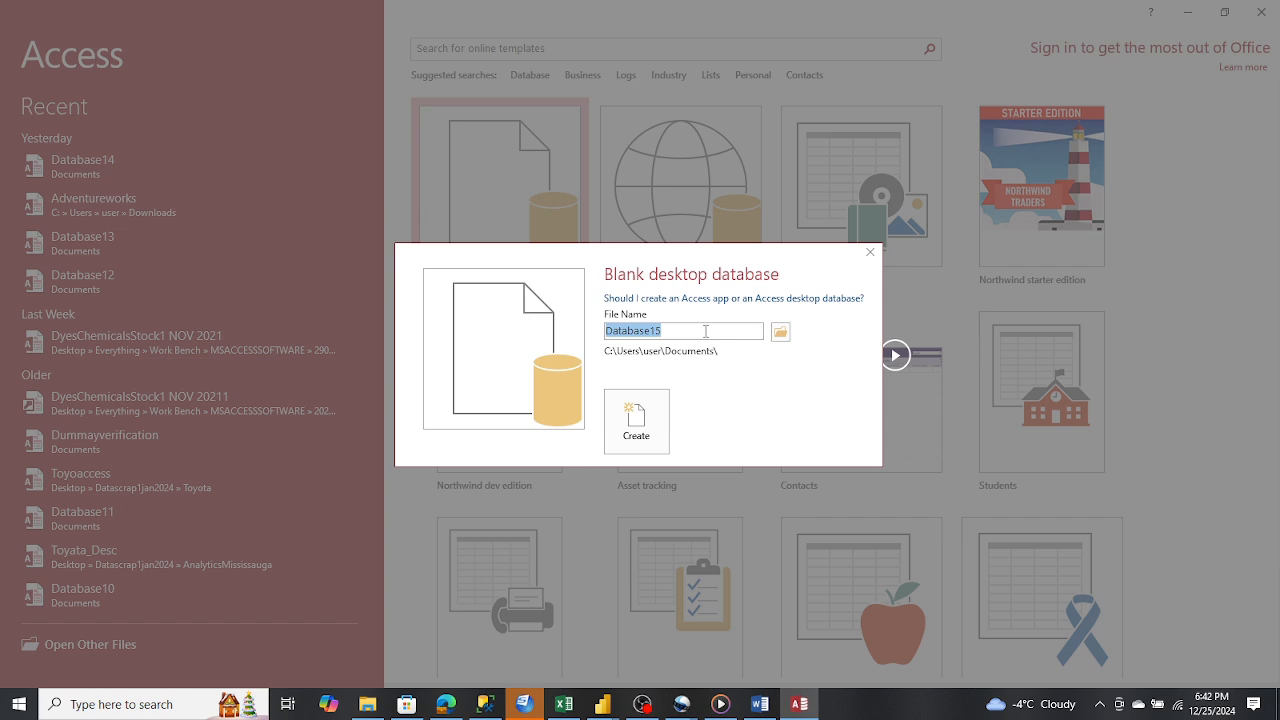
text(Start)
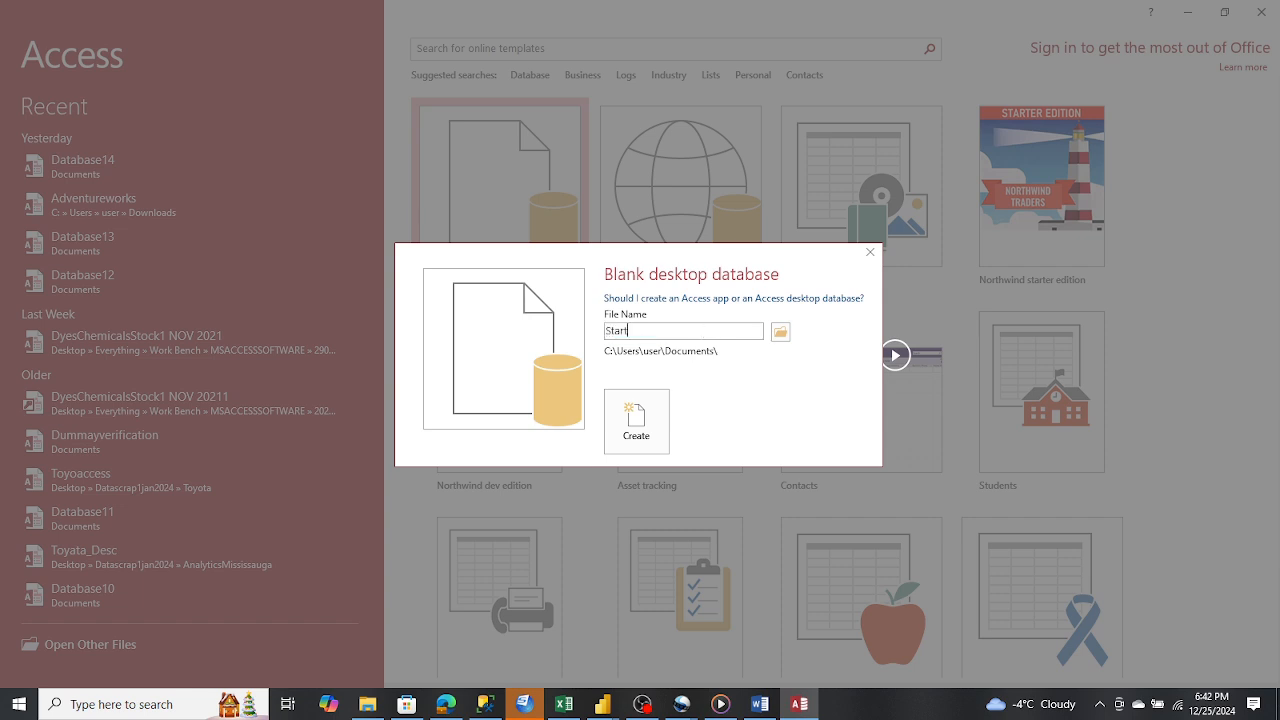
text(ing MS Access)
click(636, 426)
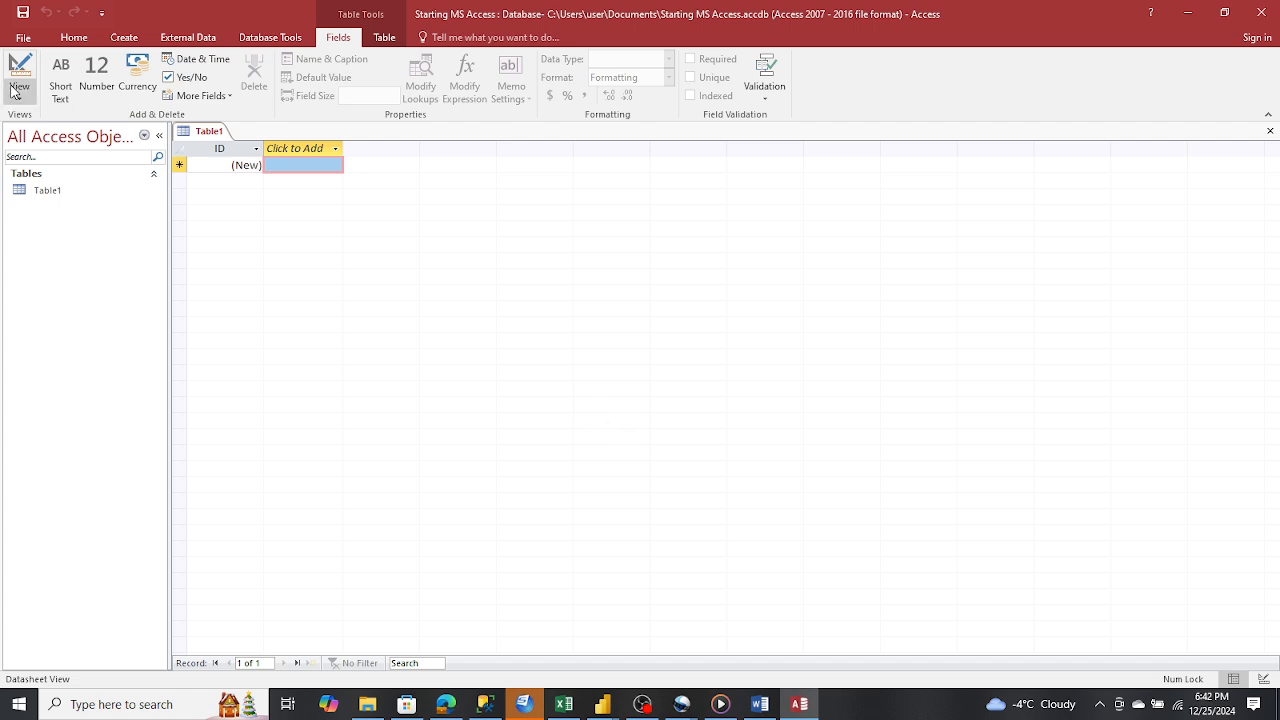
Review the object list's category and group filters, choosing Object Type and All Access Objects
click(145, 137)
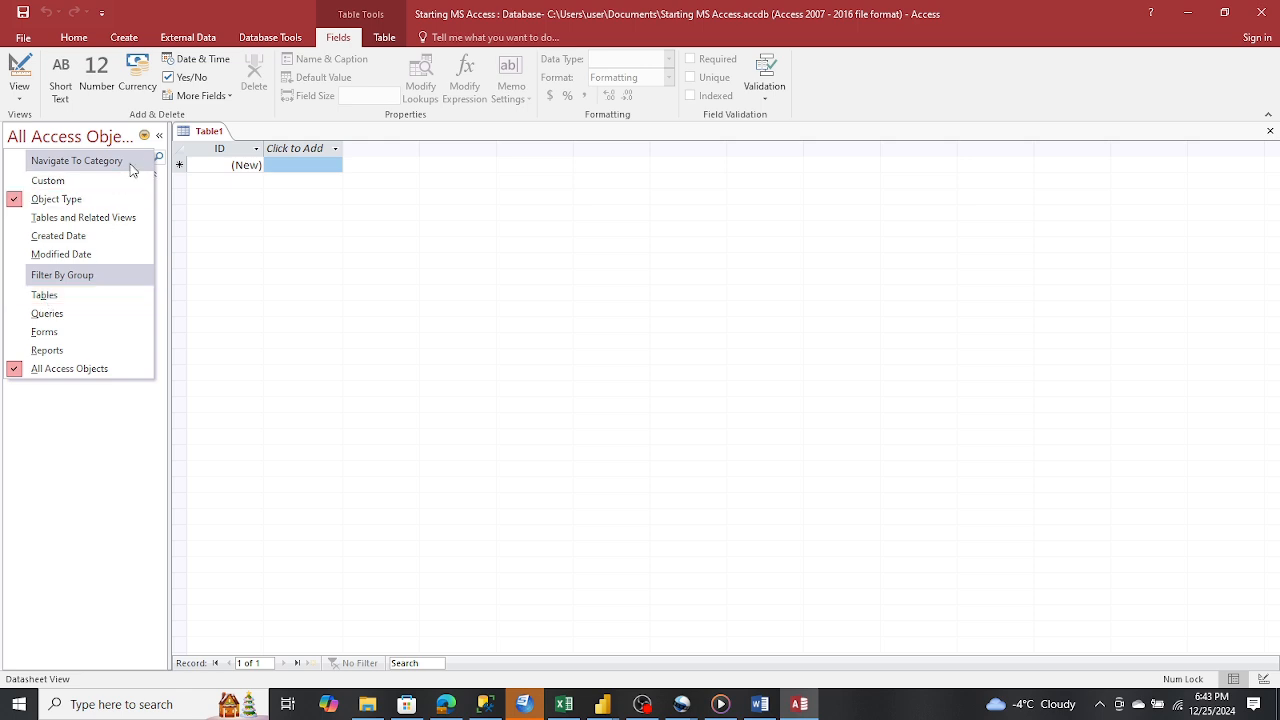
click(66, 199)
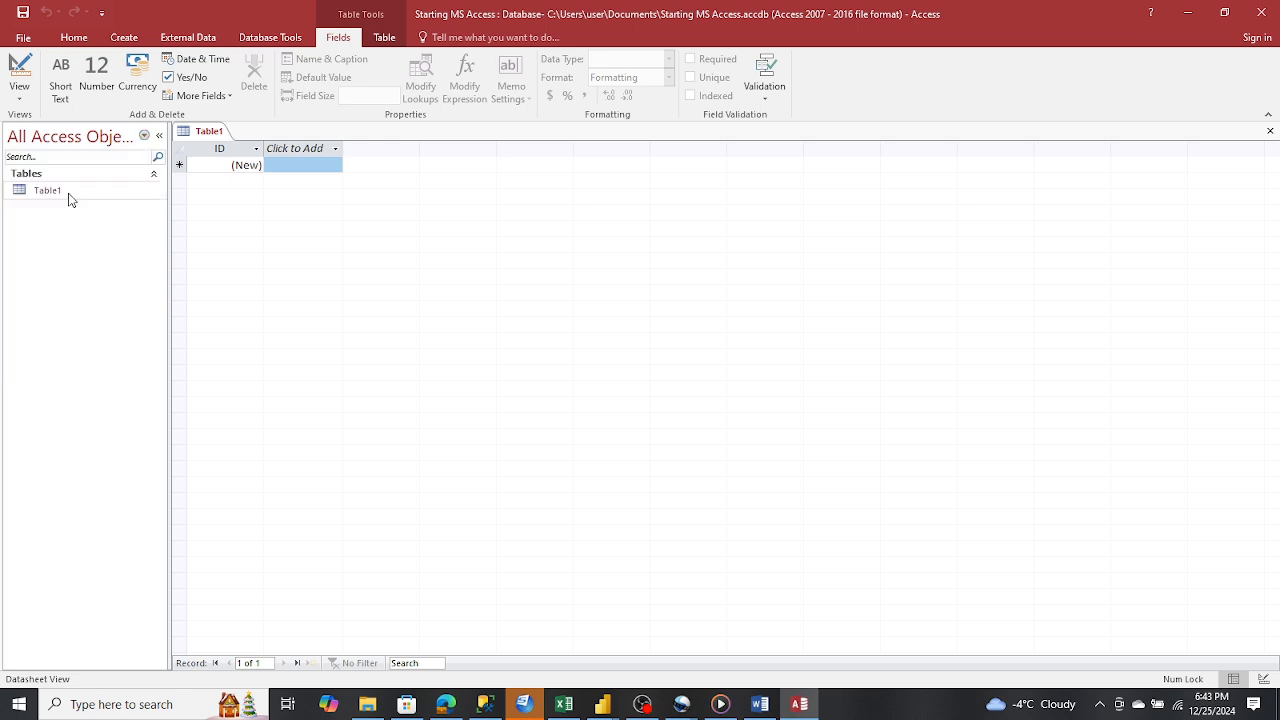
click(146, 137)
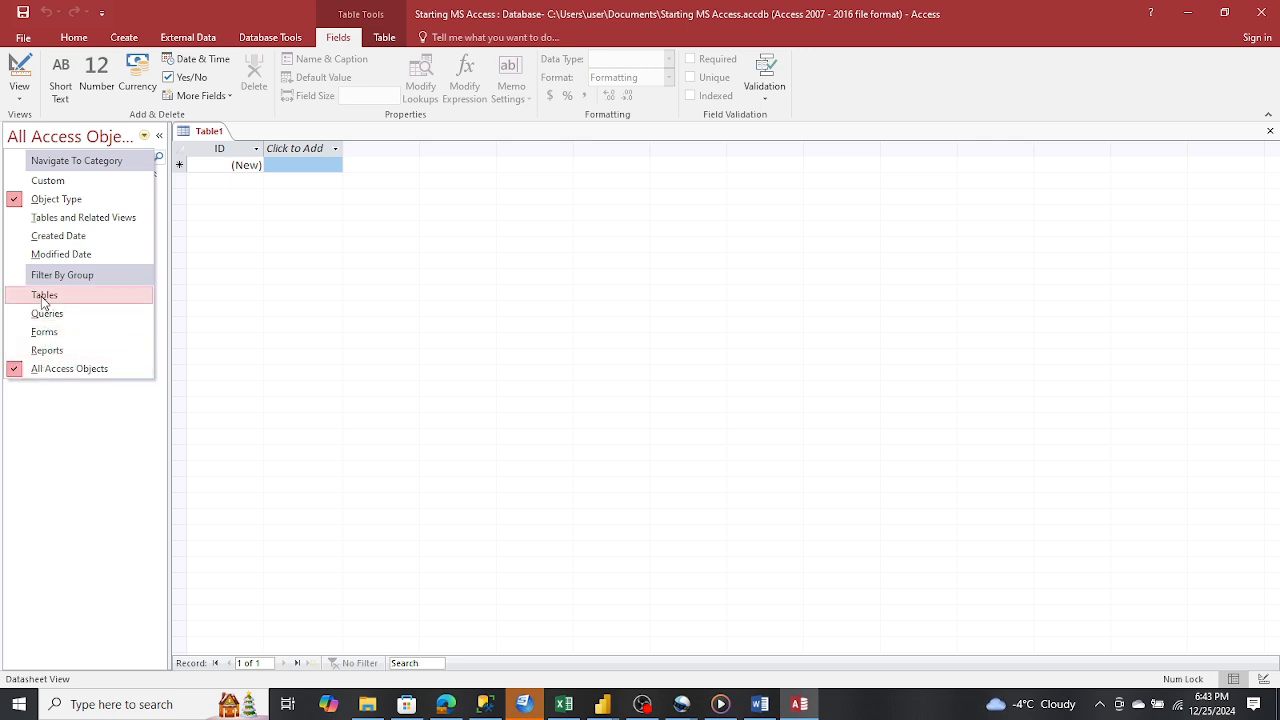
click(40, 366)
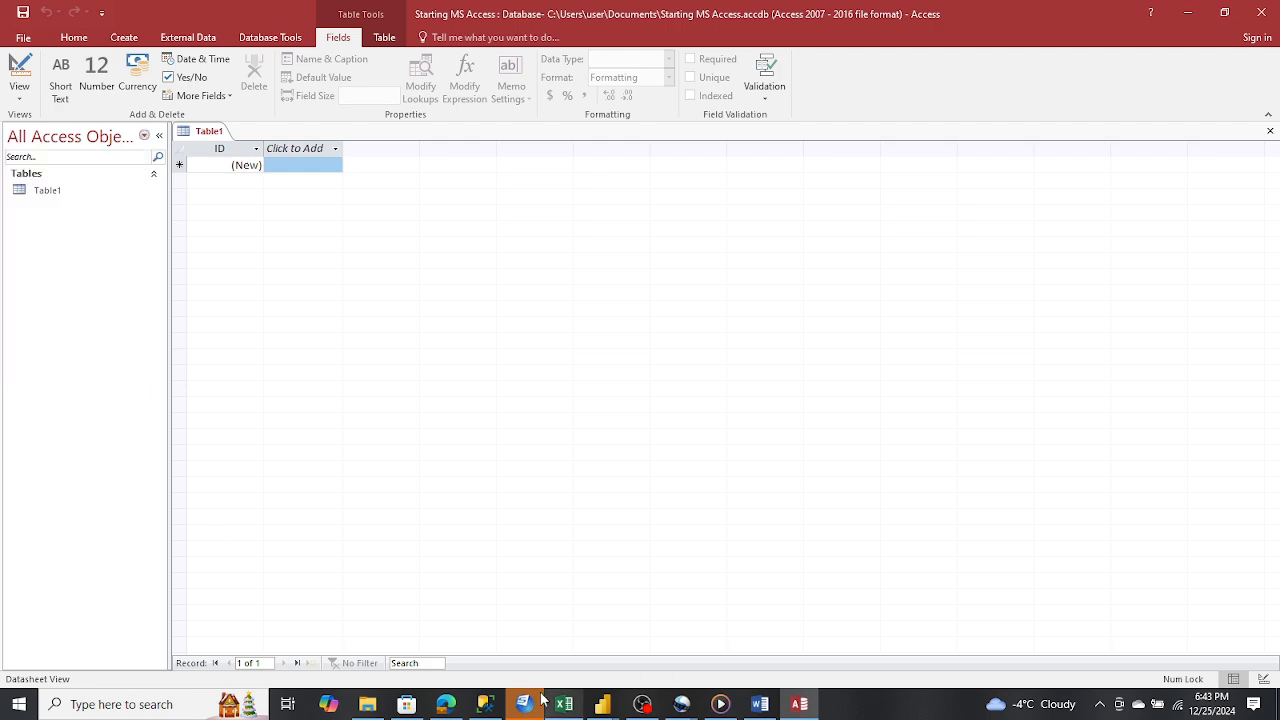
Check the table instructions in Word, return to Access, and open Table1 in Design View, saving it as Students
click(759, 704)
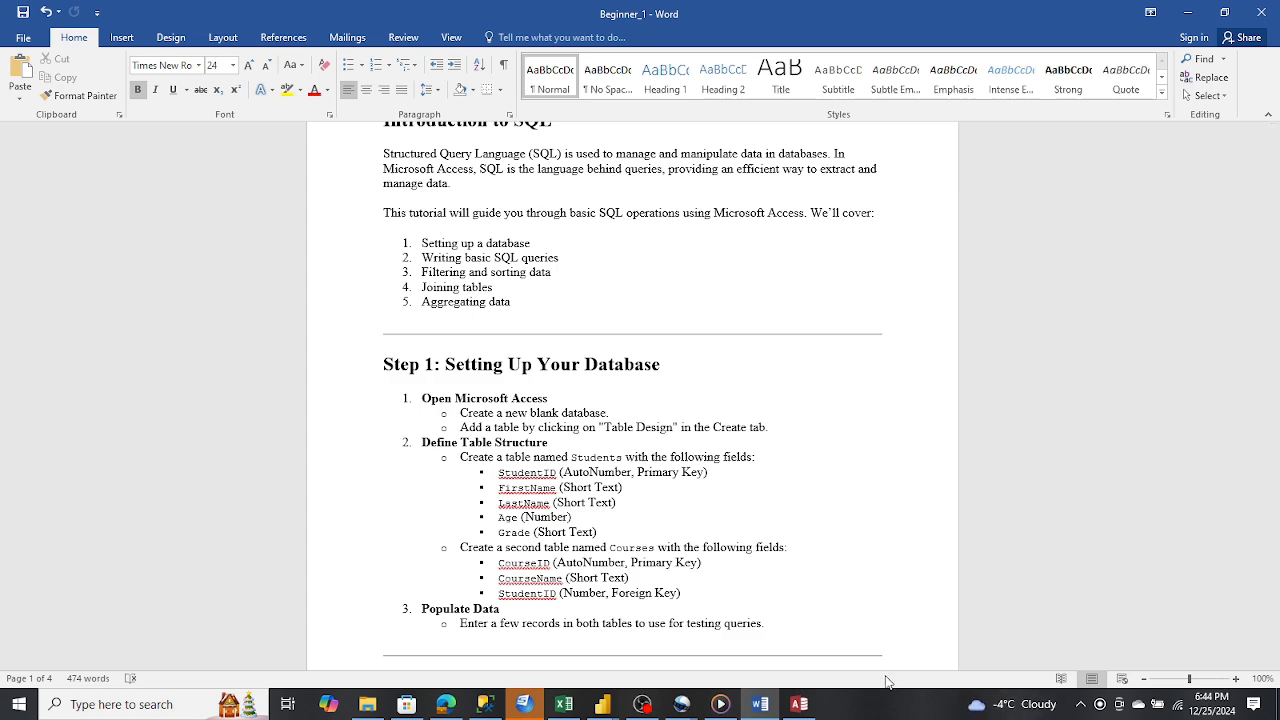
click(799, 704)
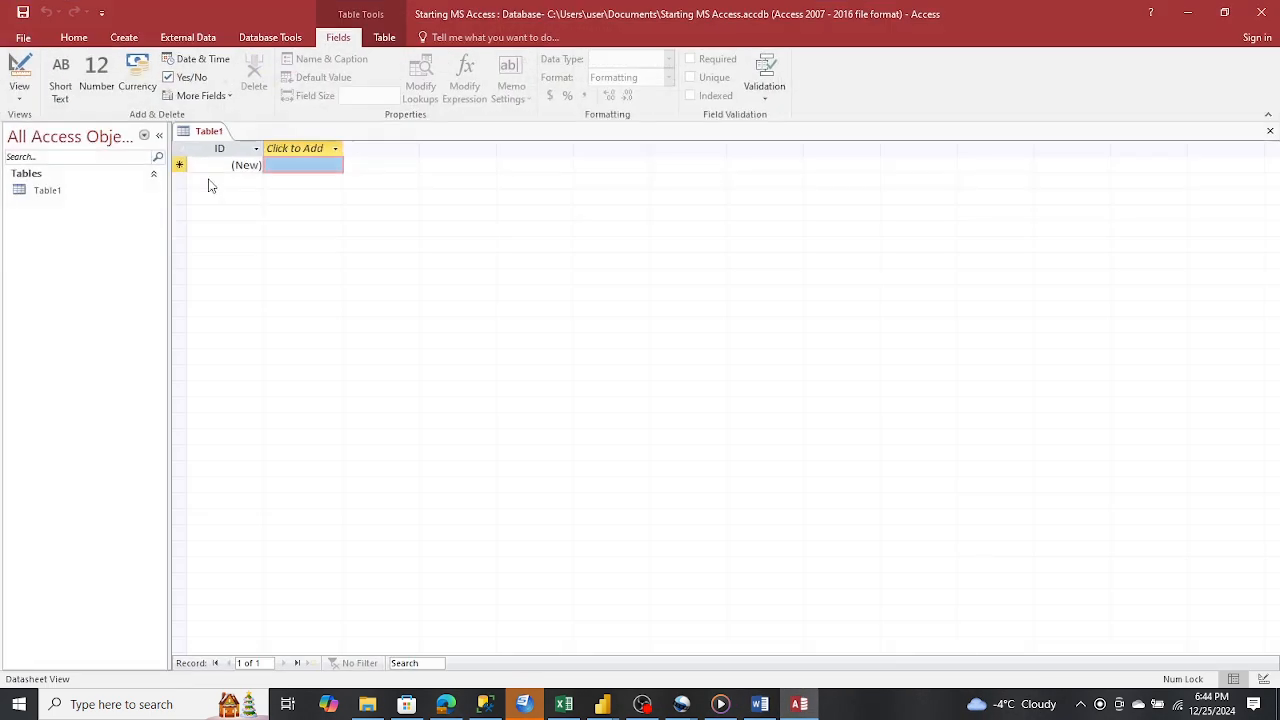
click(36, 196)
right_click(36, 198)
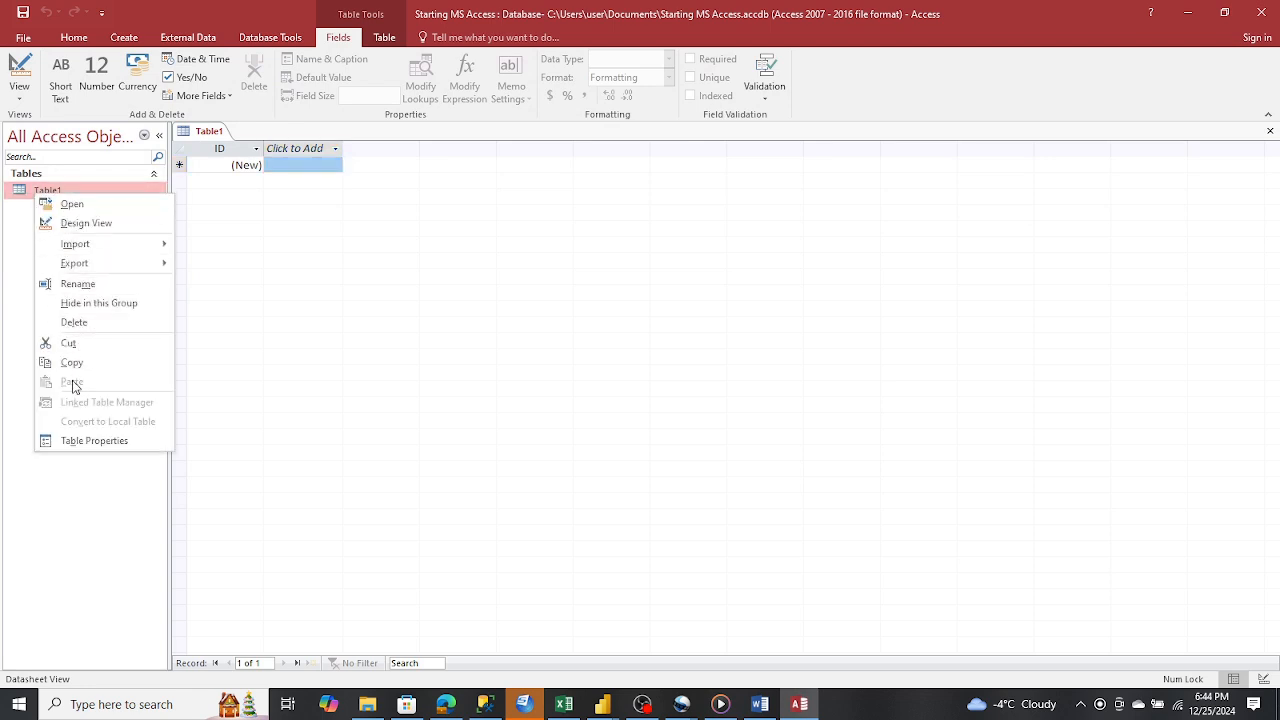
click(85, 224)
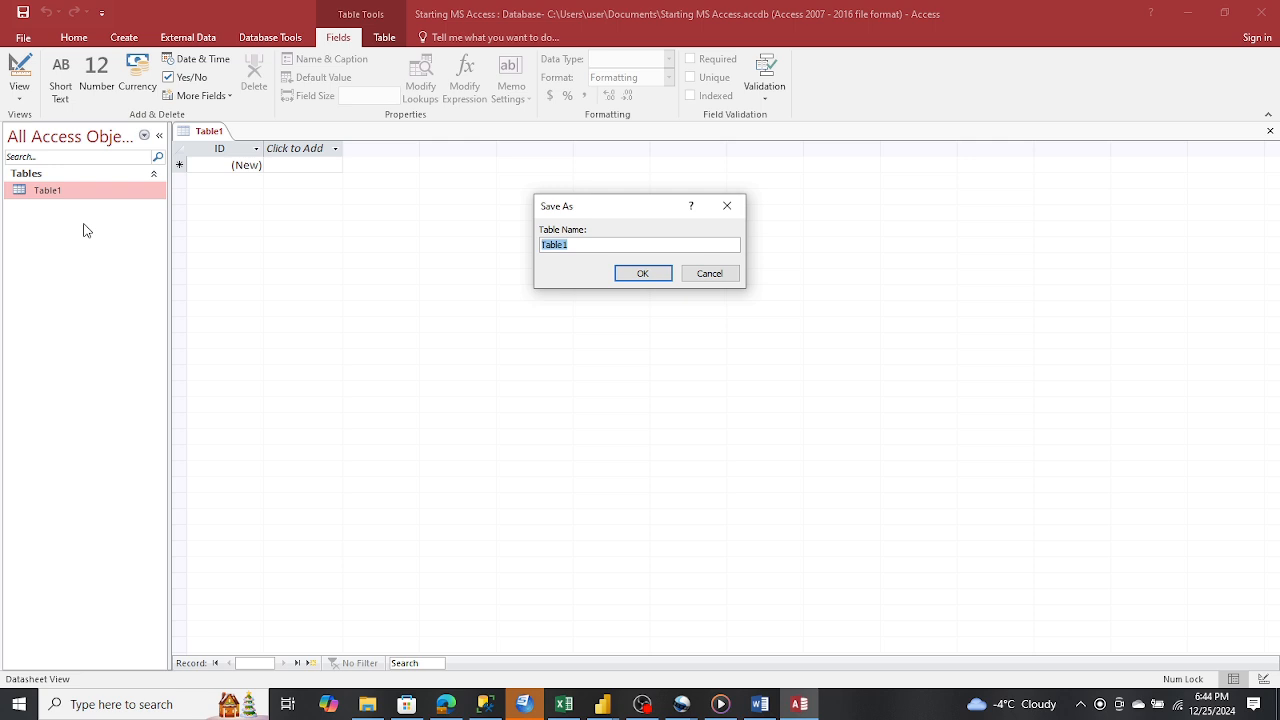
text(Students)
click(652, 275)
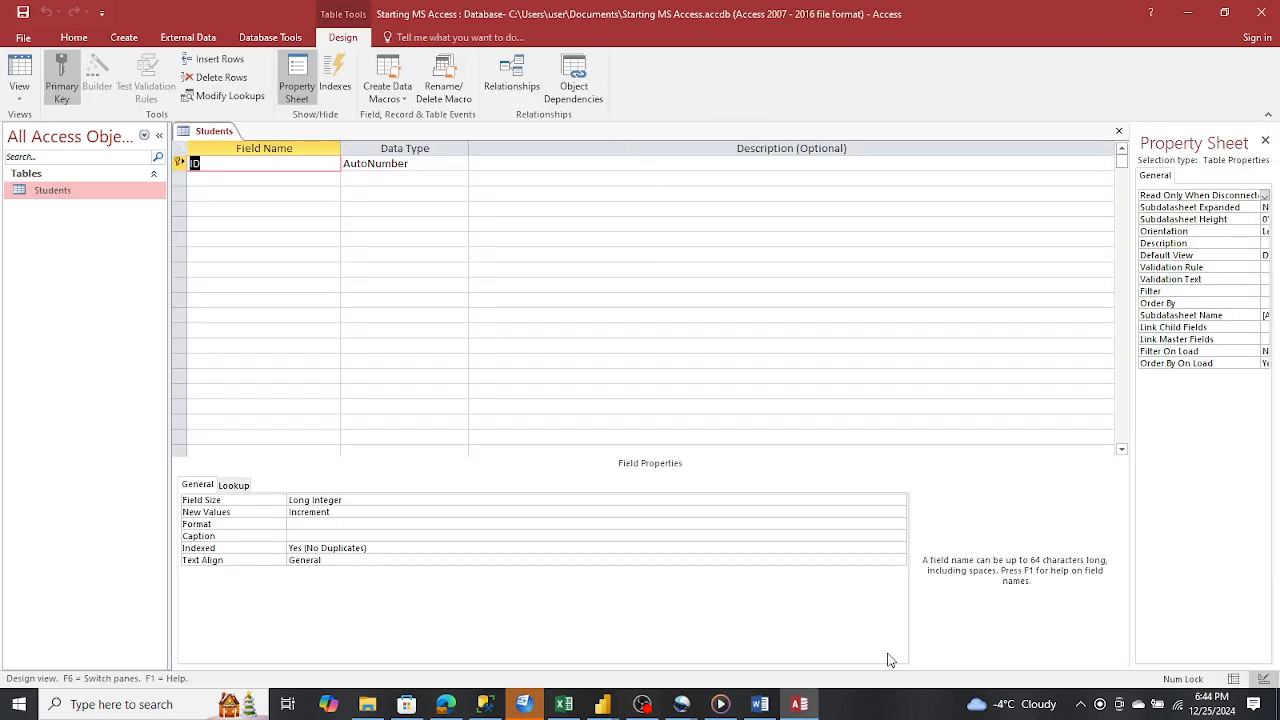
Rename the Students table's ID field to StudentID and check its data type against the Word instructions
click(800, 704)
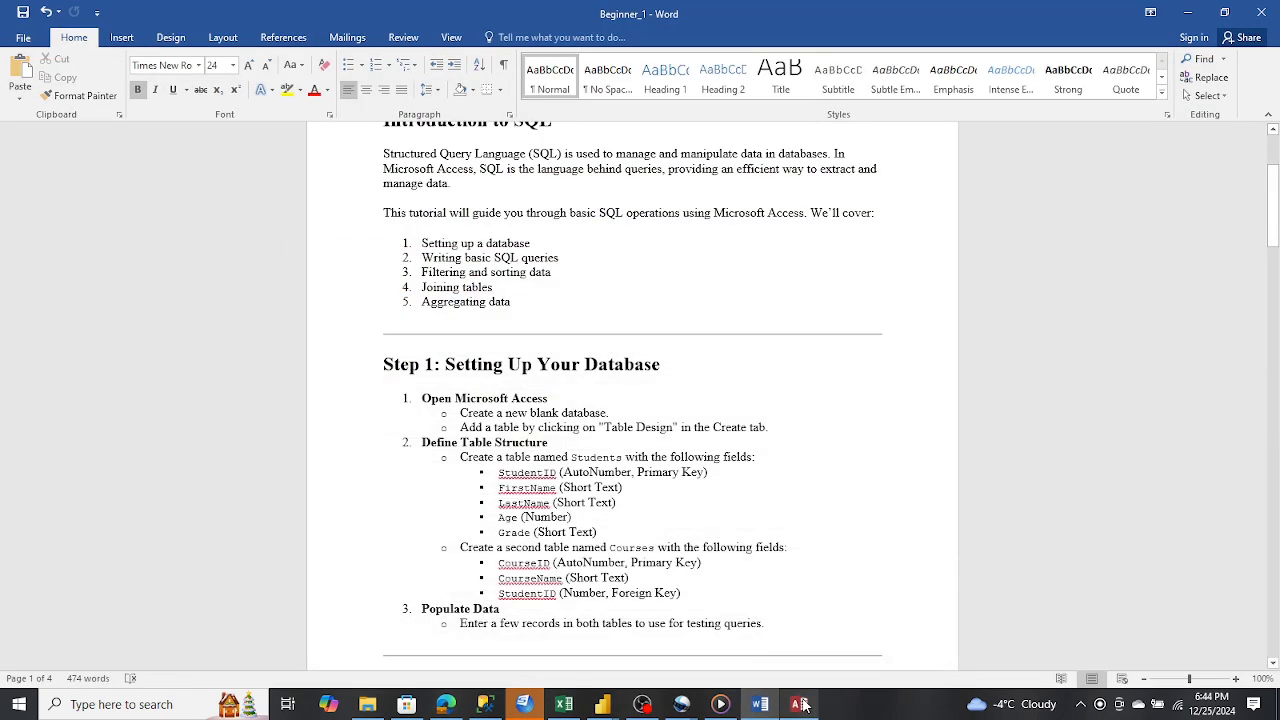
click(800, 704)
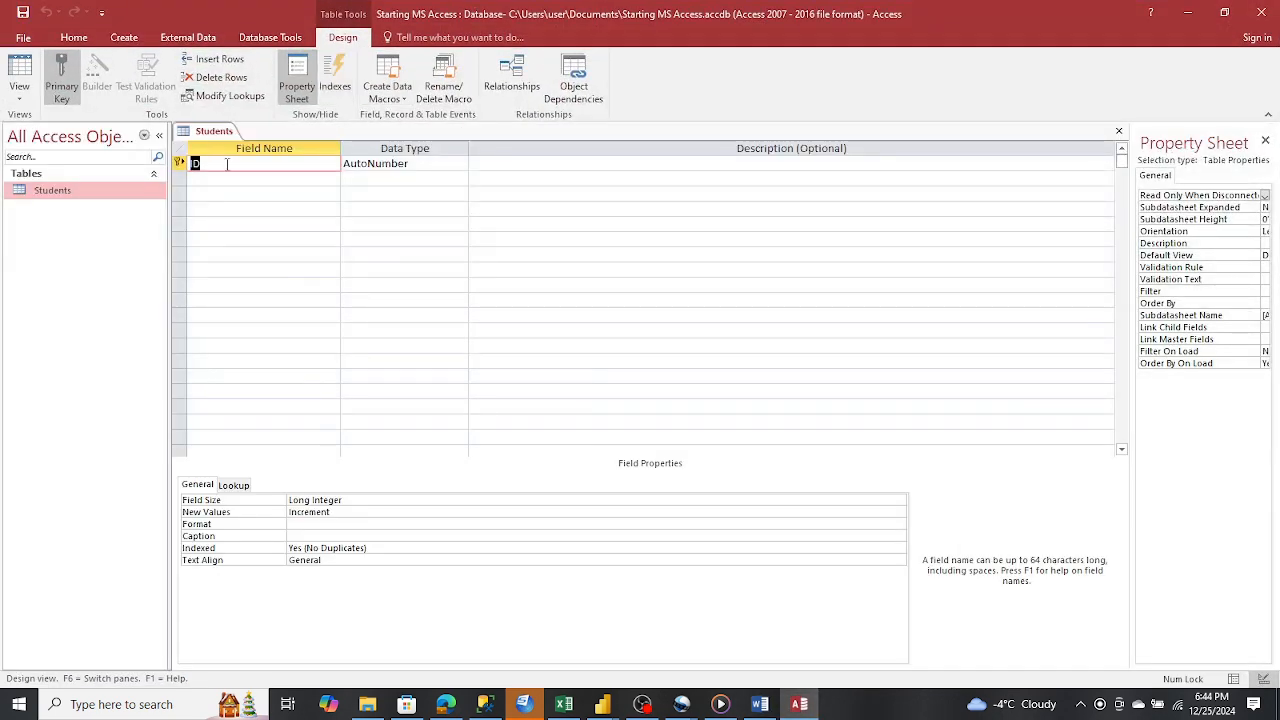
text(Stud)
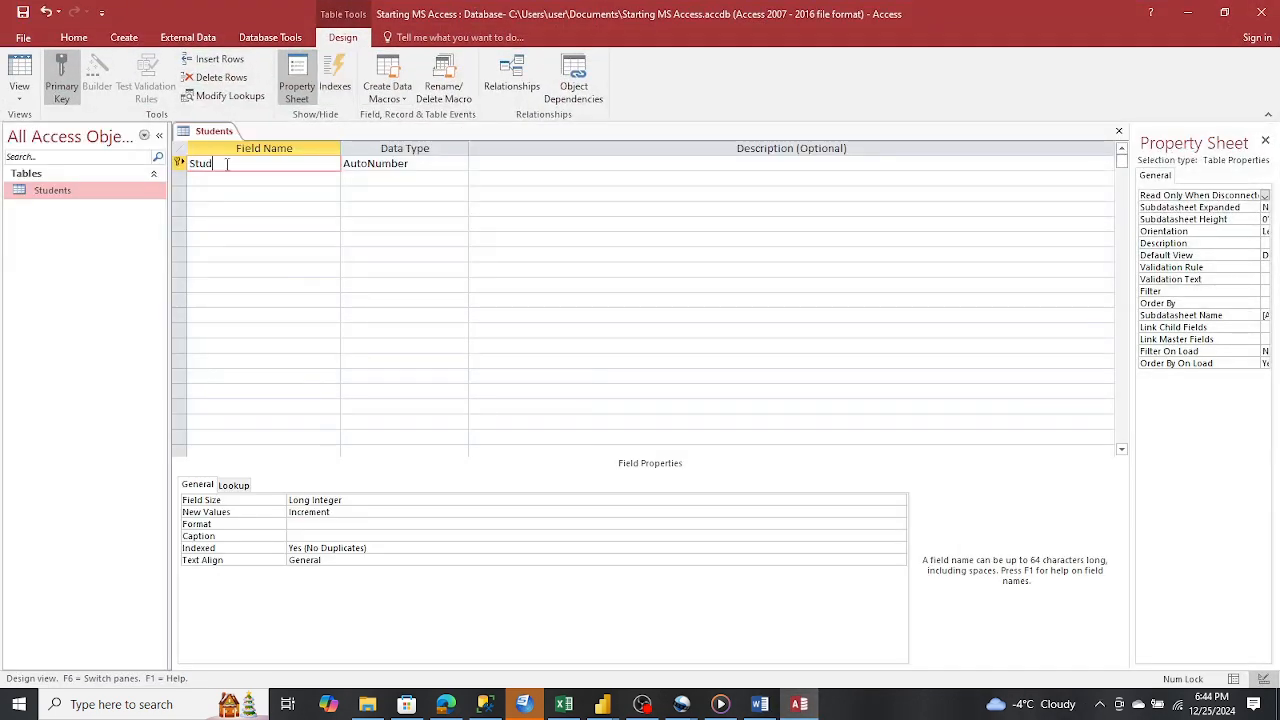
text(entID)
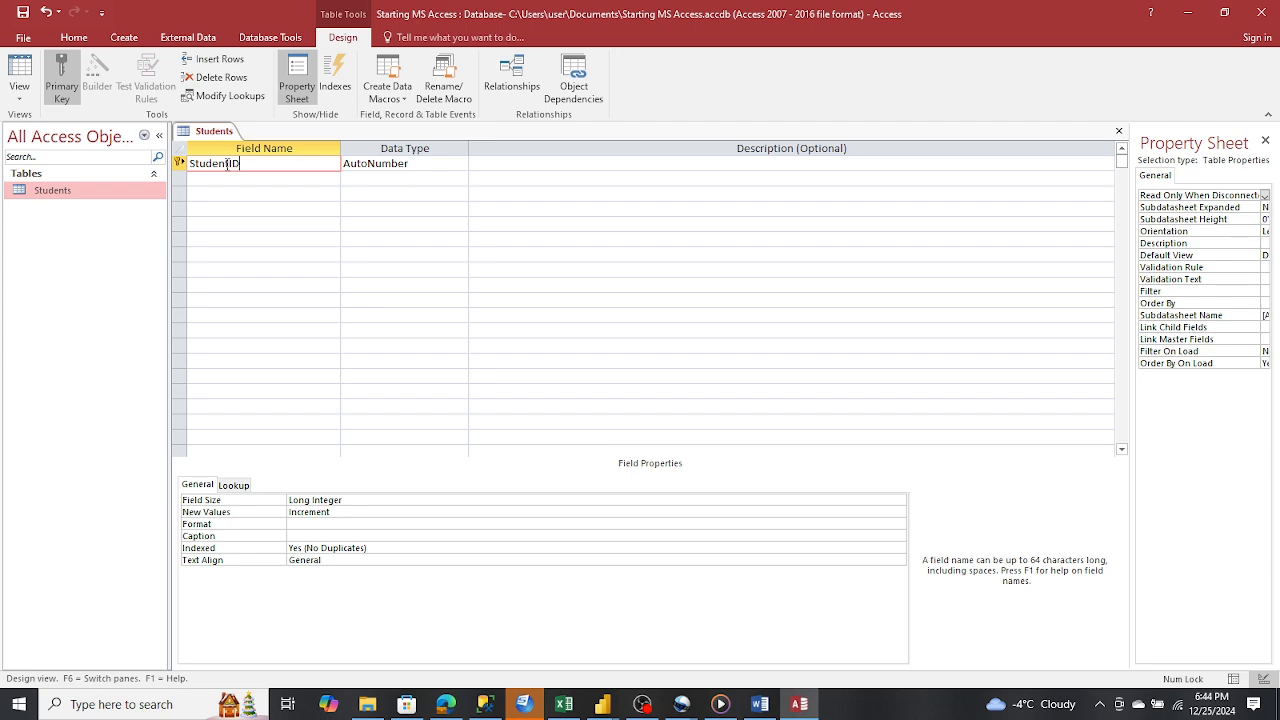
click(793, 708)
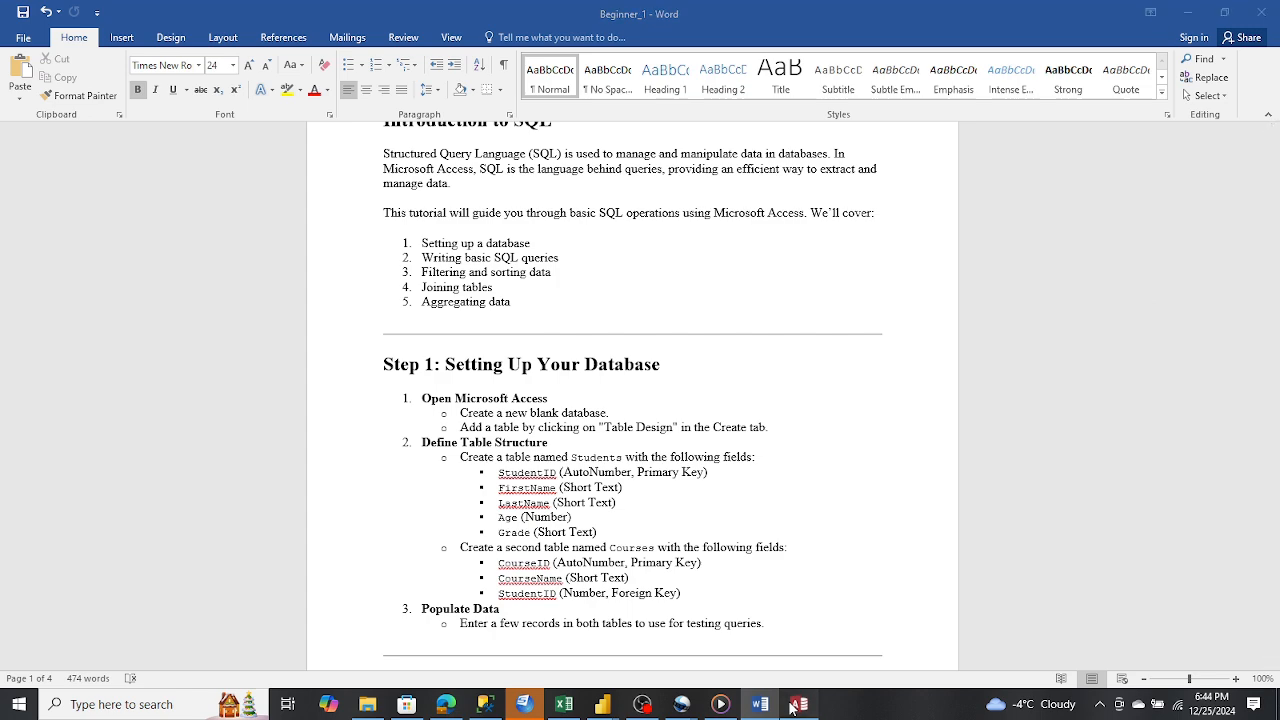
click(795, 706)
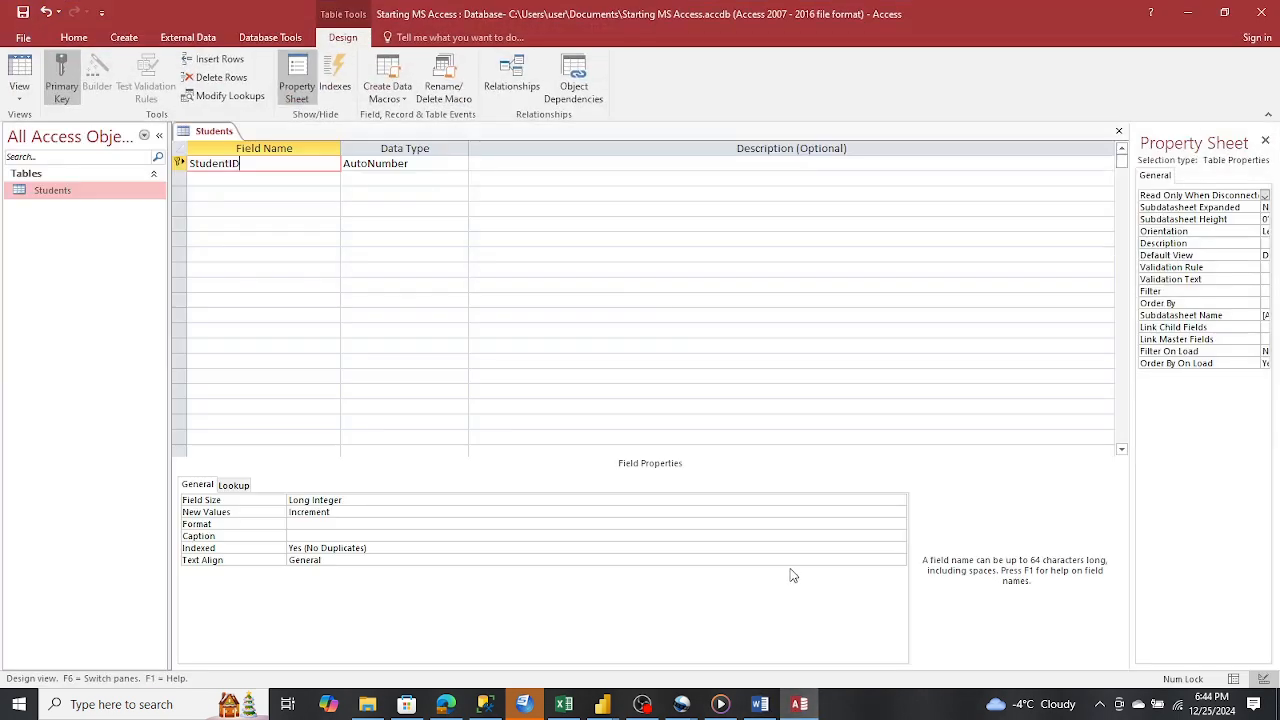
click(436, 170)
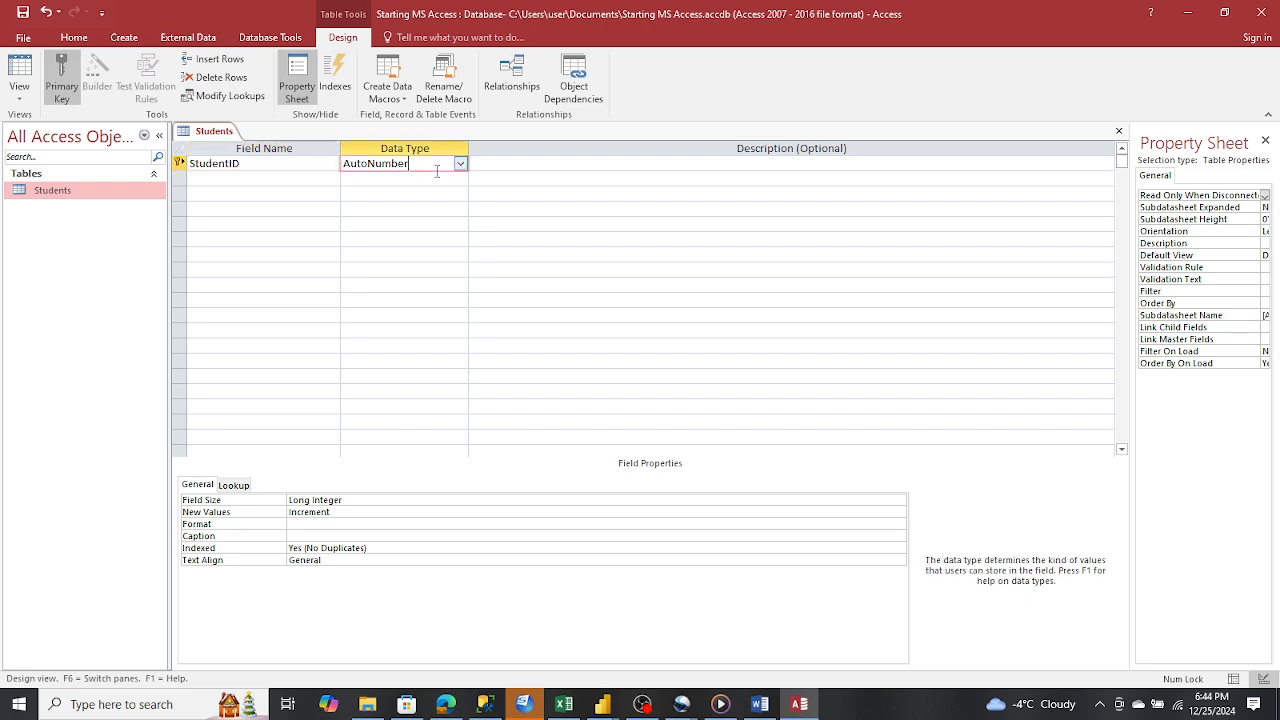
Add FirstName and LastName as Short Text fields below StudentID, following the field list in the Word document
click(256, 178)
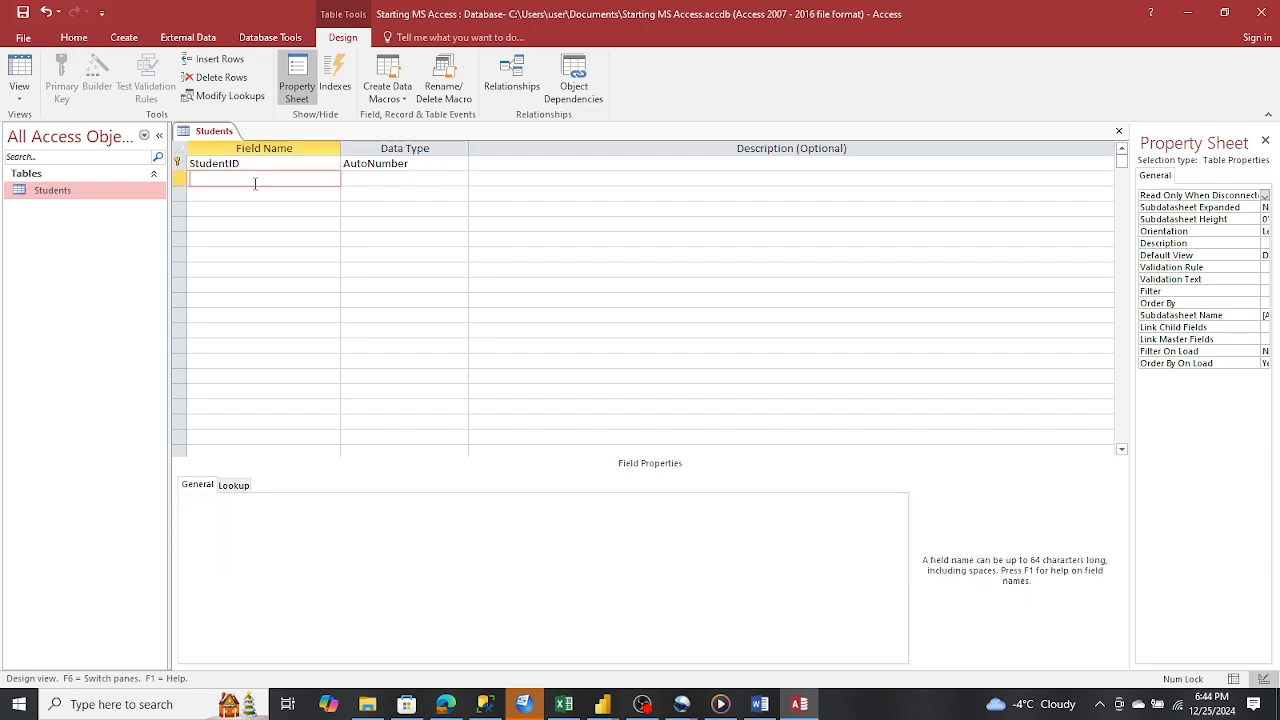
click(810, 706)
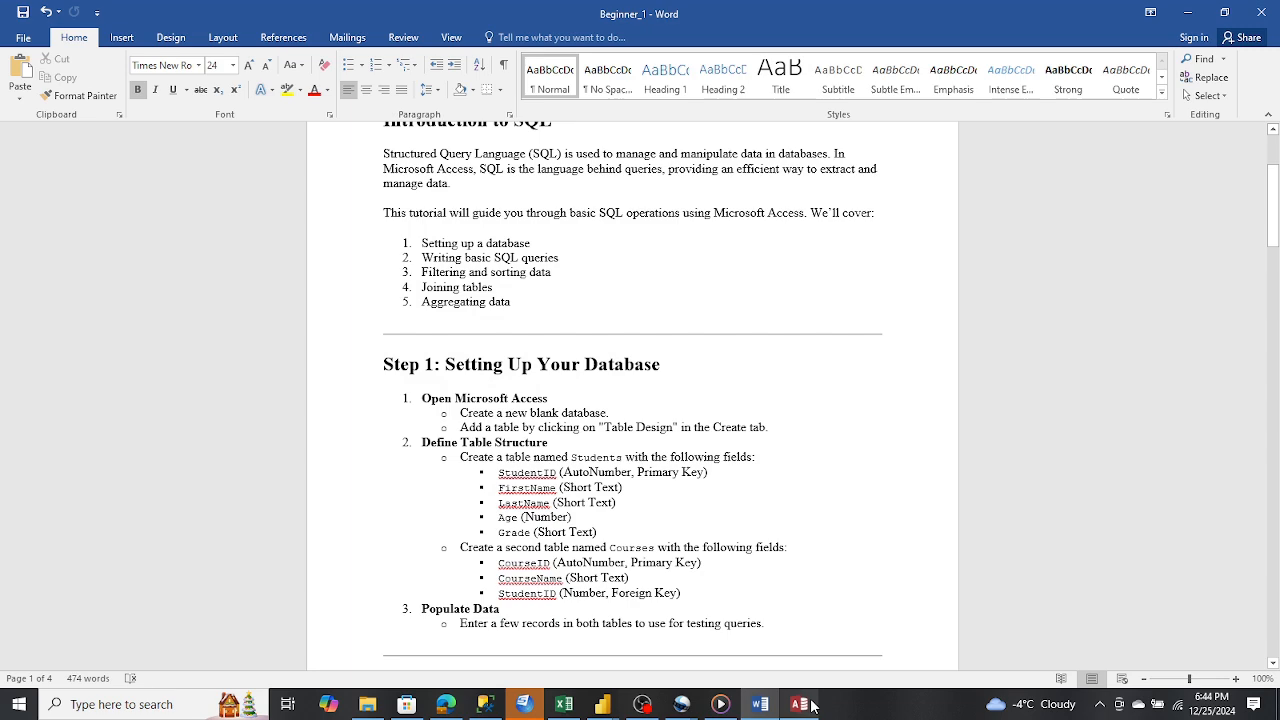
click(812, 706)
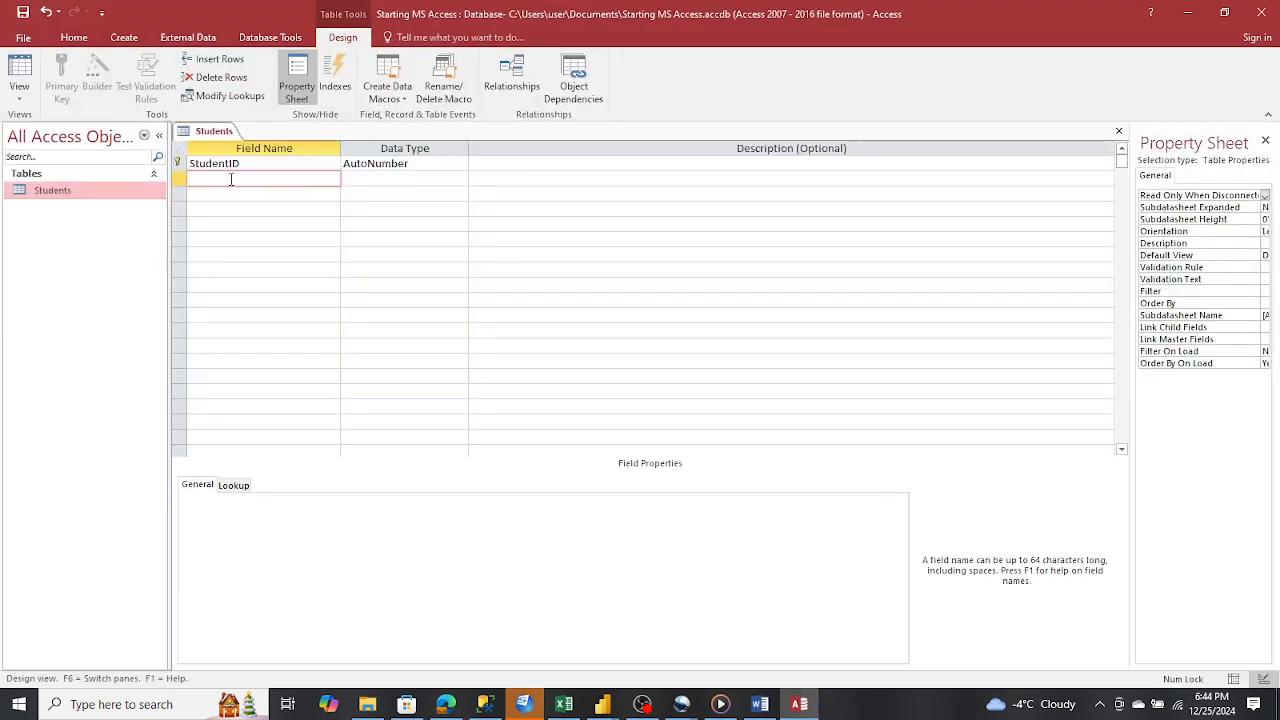
text(FirstName)
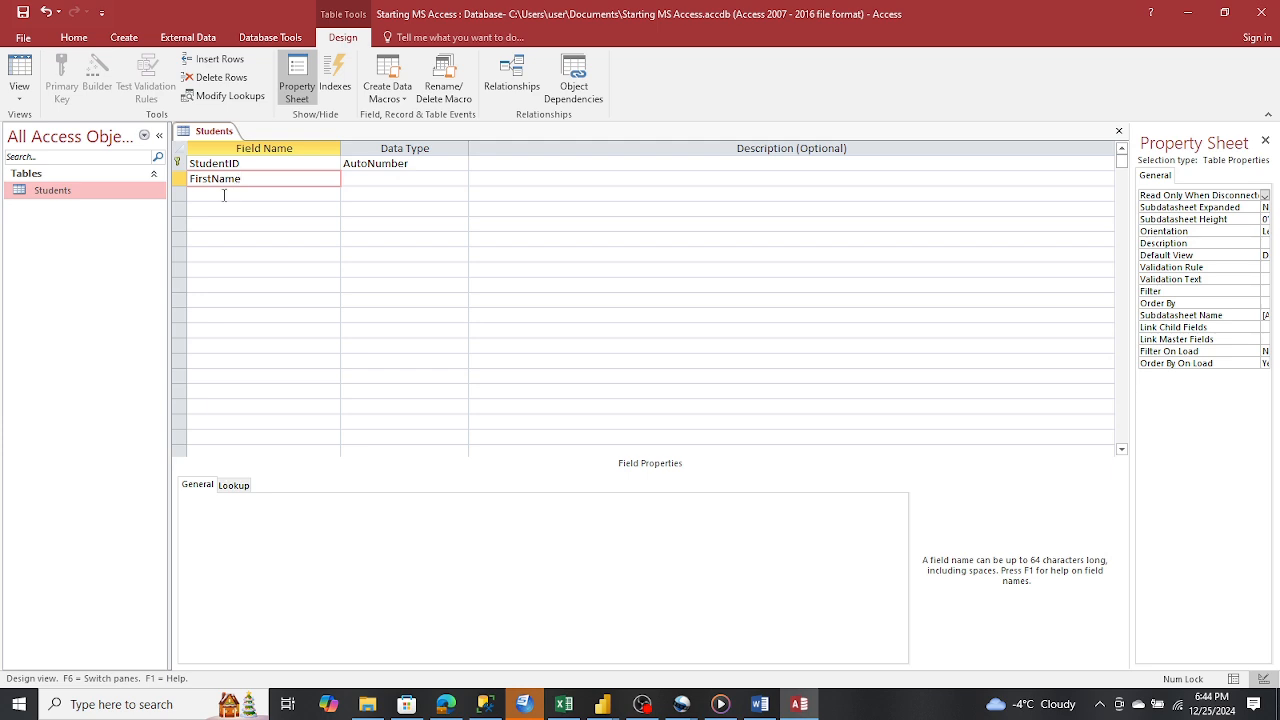
click(224, 195)
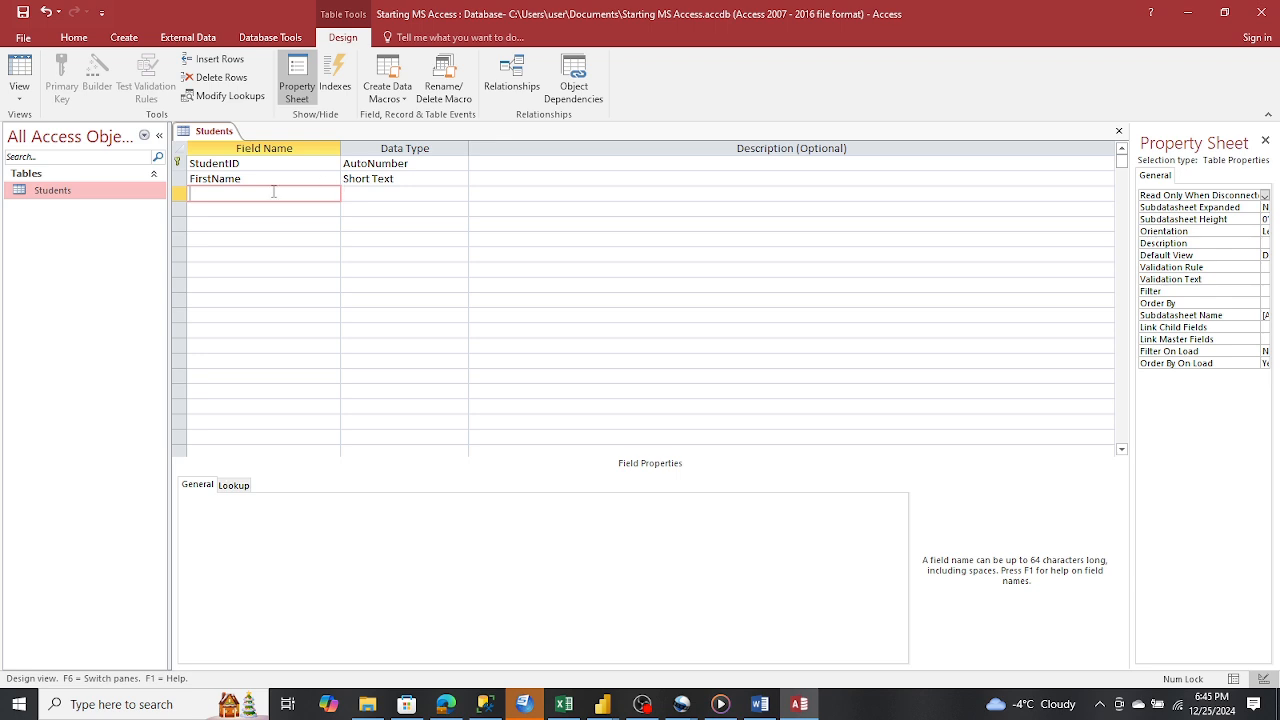
text(LastName)
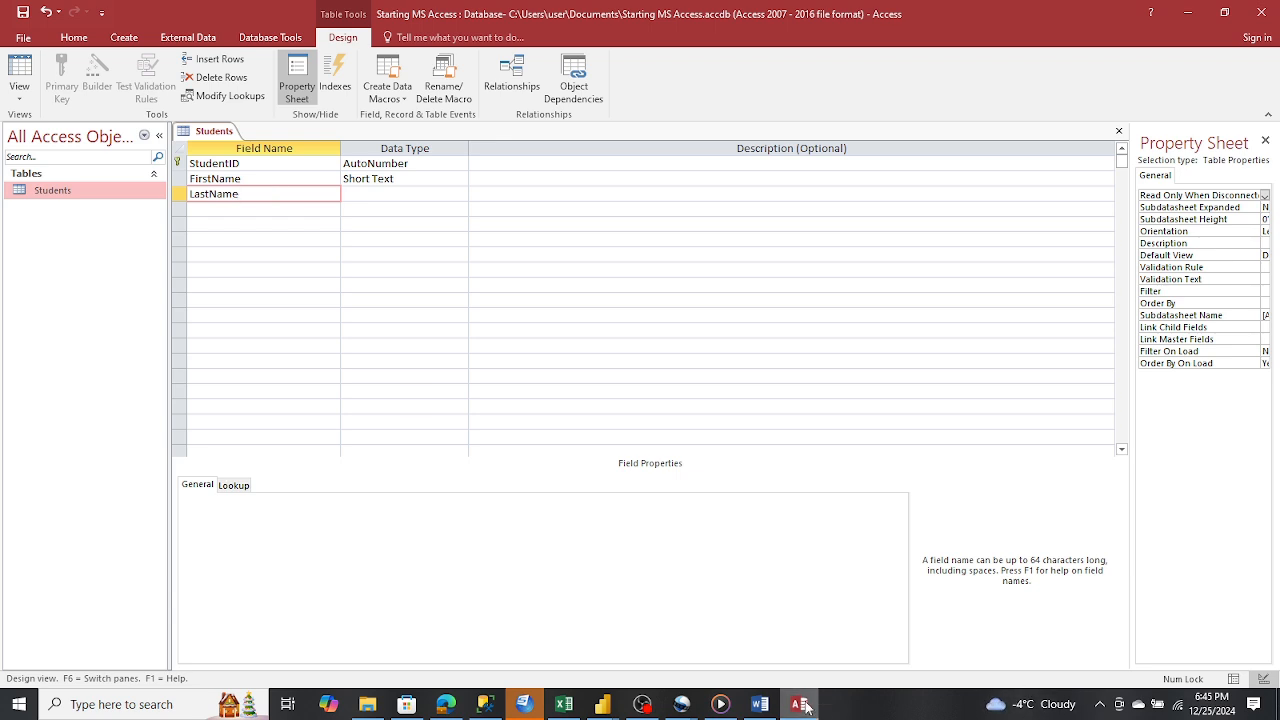
click(257, 209)
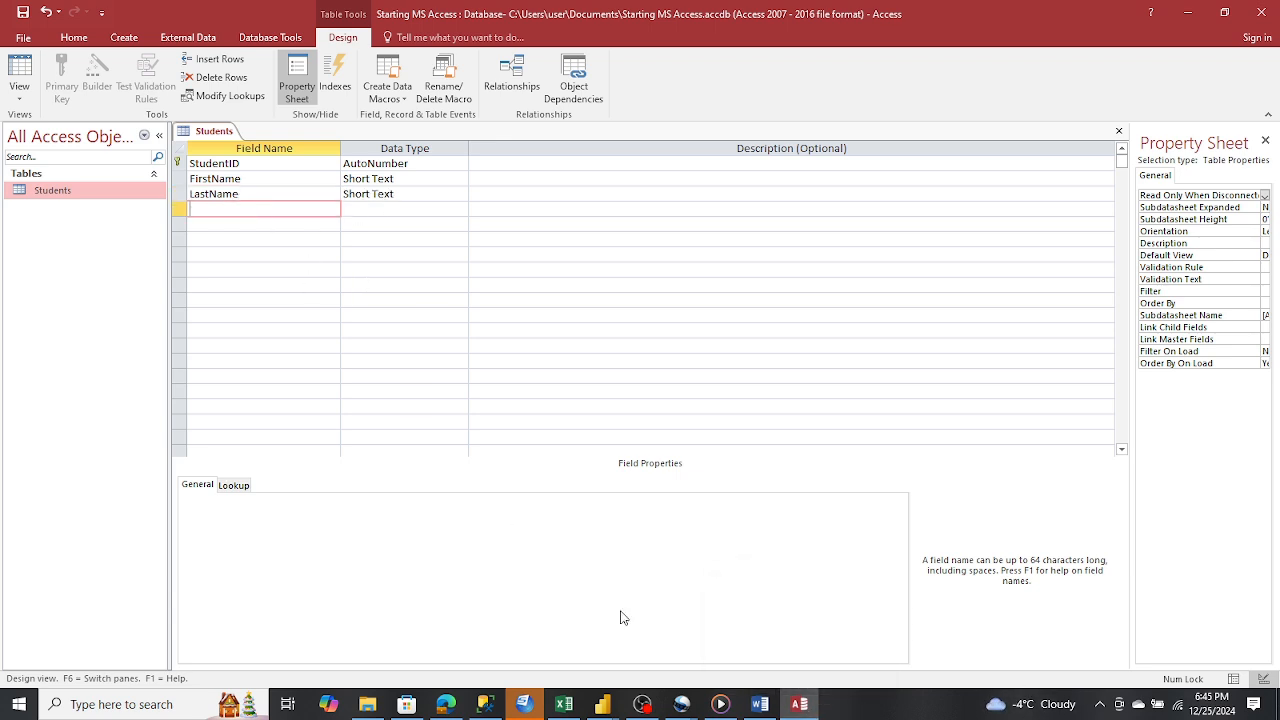
Check the field list in Word, return to Access, and add an Age field with the Number data type below LastName
click(797, 705)
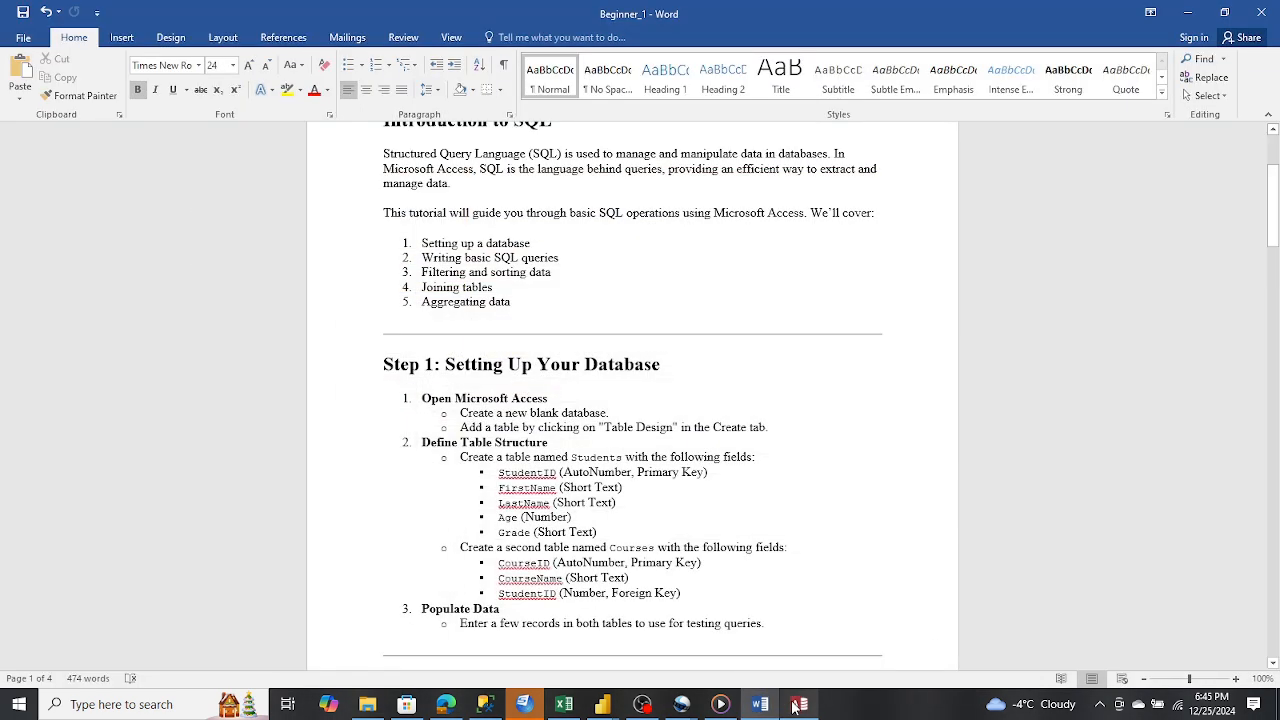
click(797, 705)
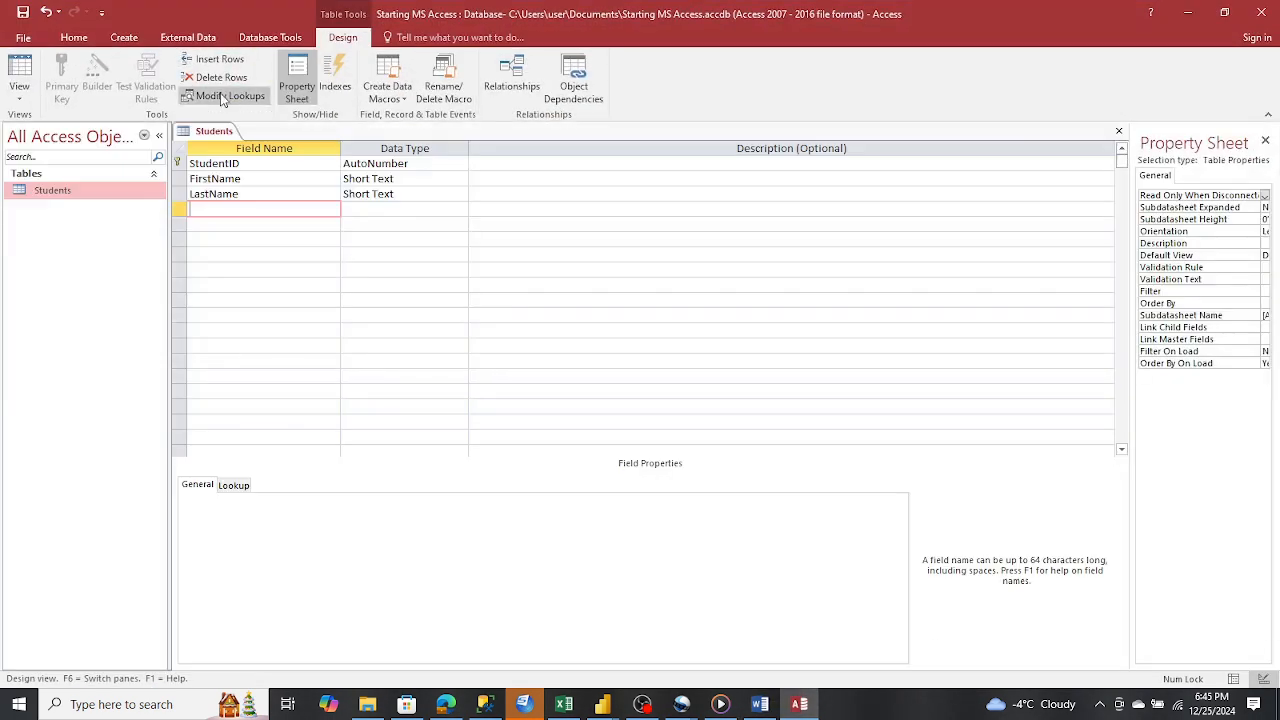
text(Age)
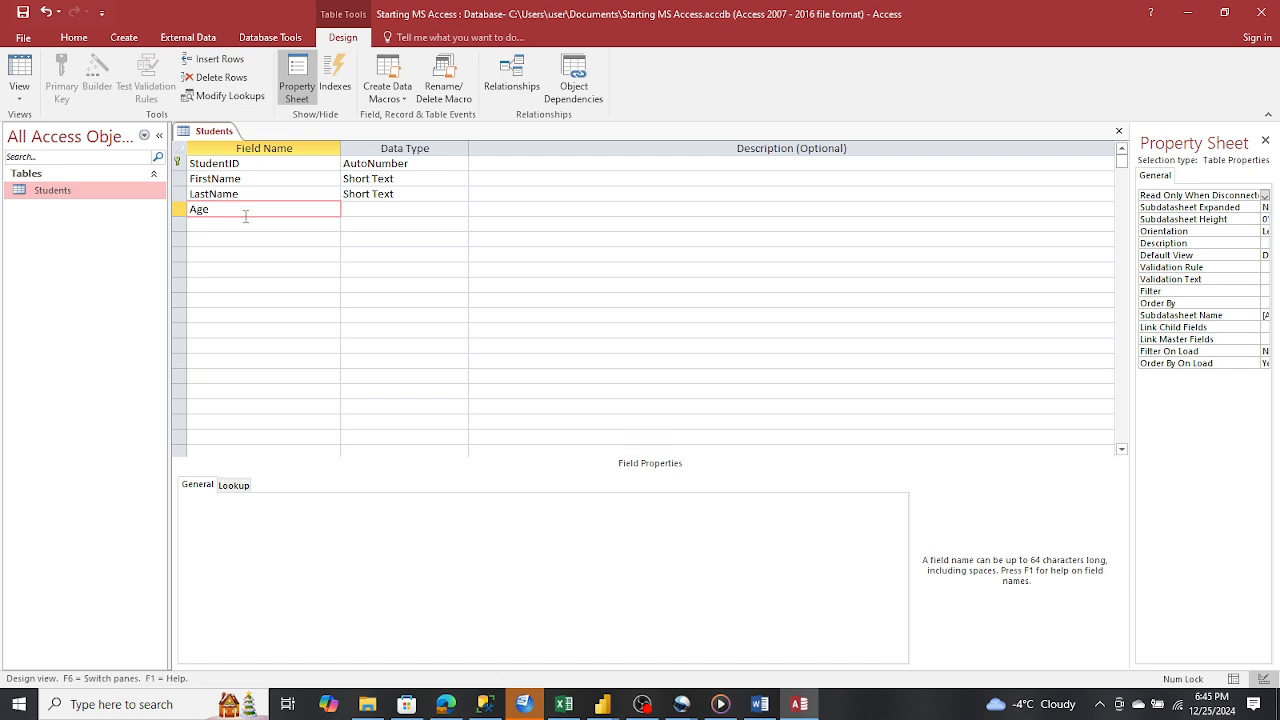
key(Tab)
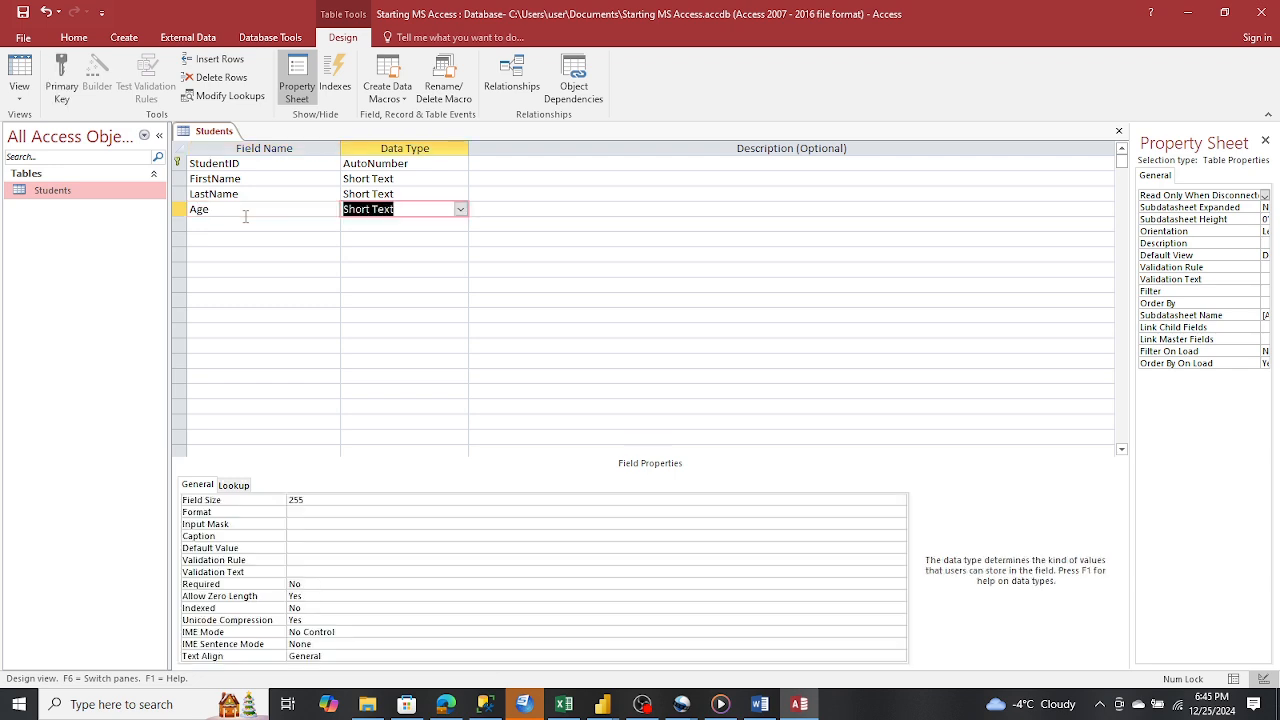
click(460, 210)
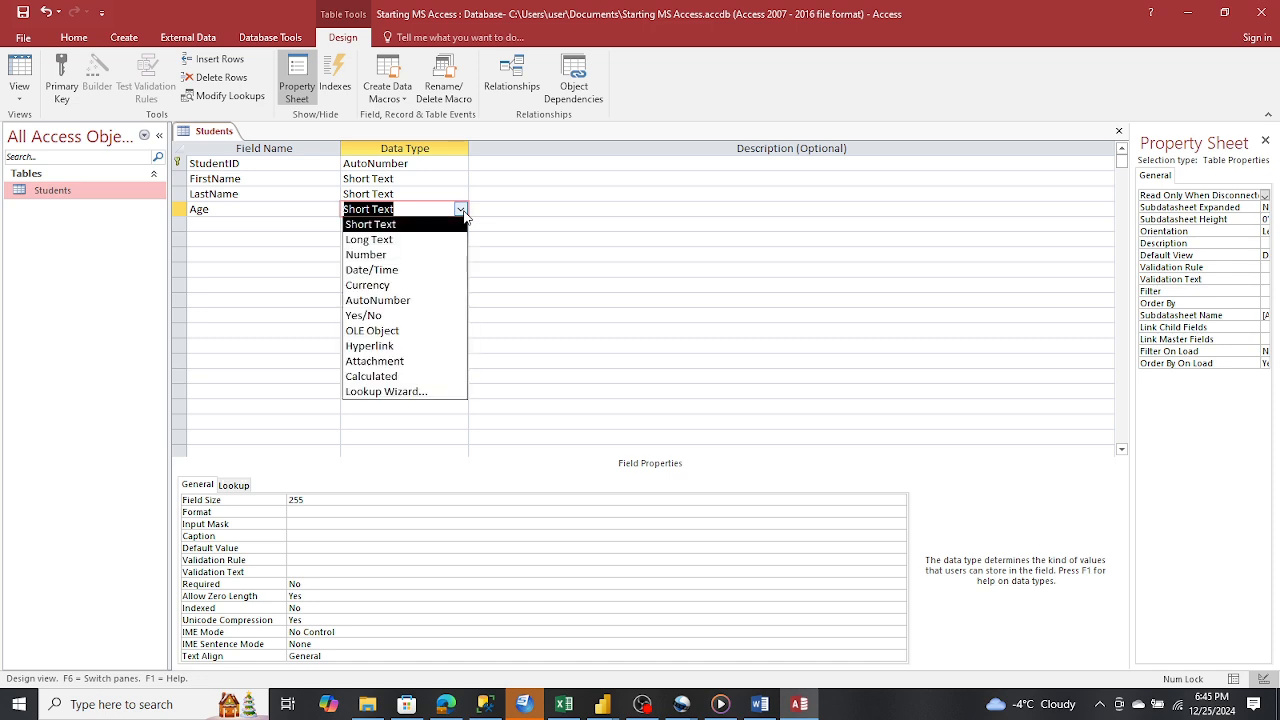
click(402, 254)
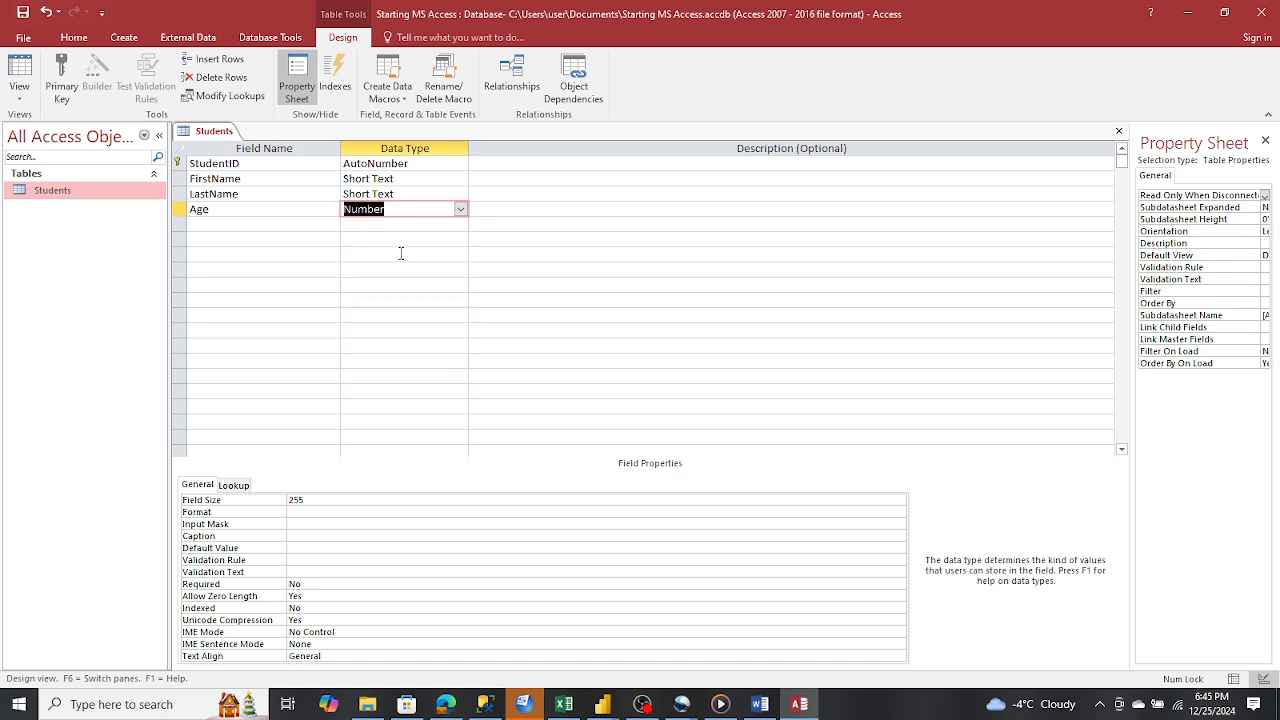
Add a Grade field as Short Text below Age, checking its name and data type against the Word document
click(214, 223)
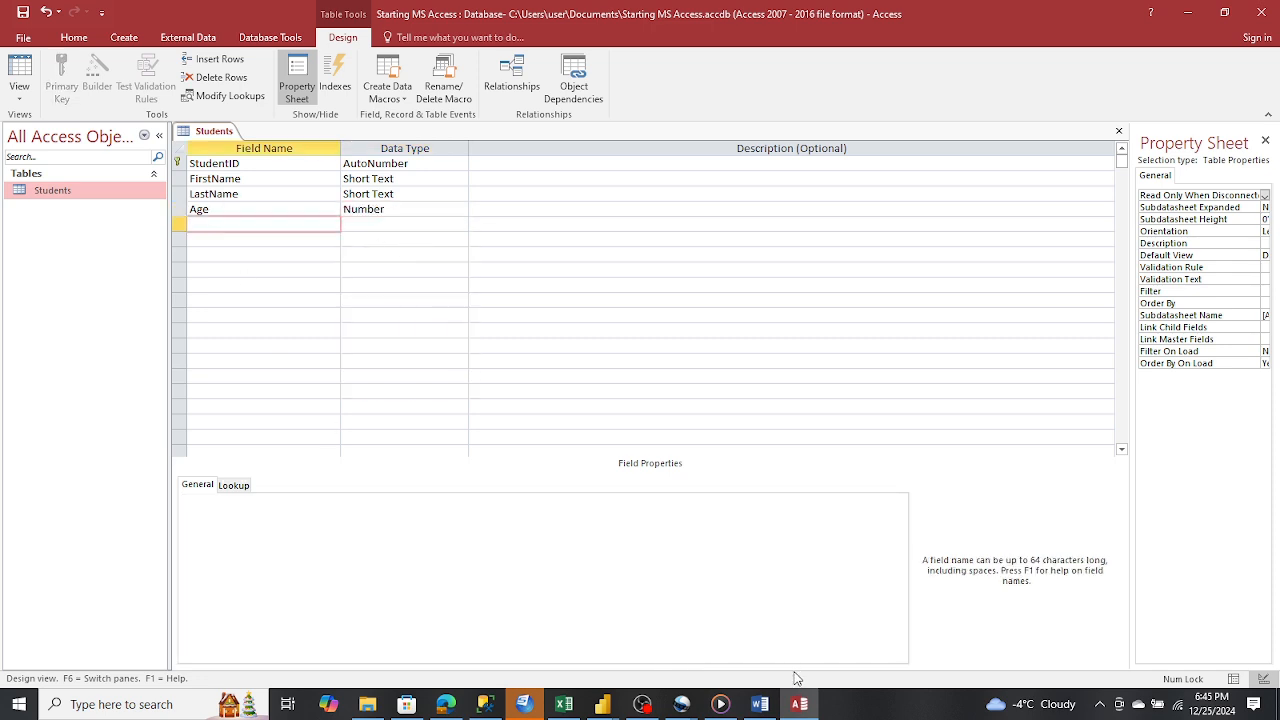
click(799, 712)
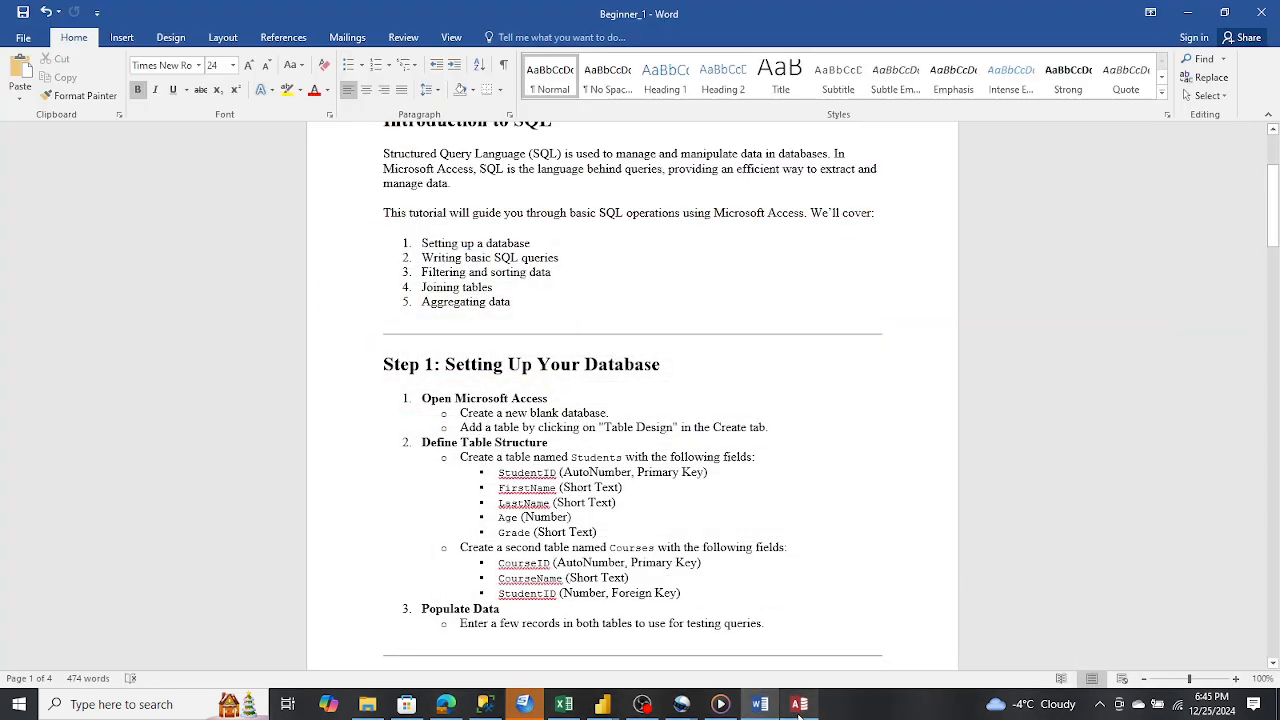
click(799, 712)
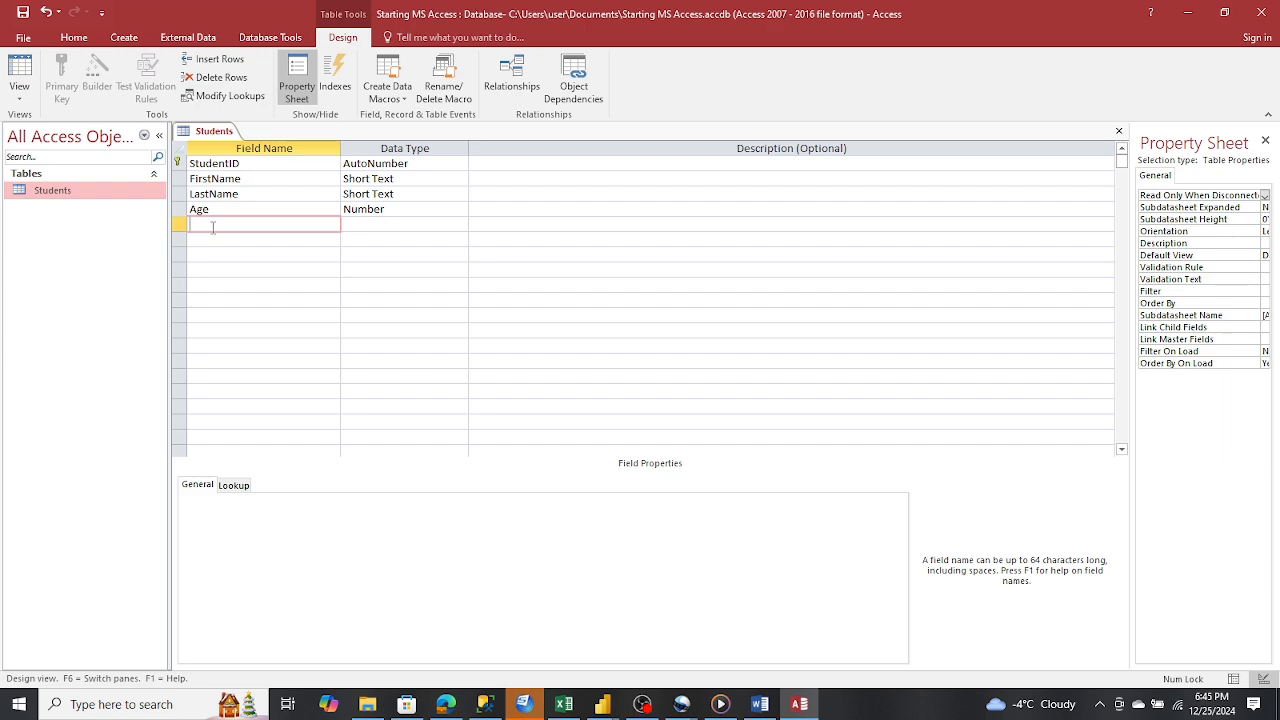
text(Grade)
key(Tab)
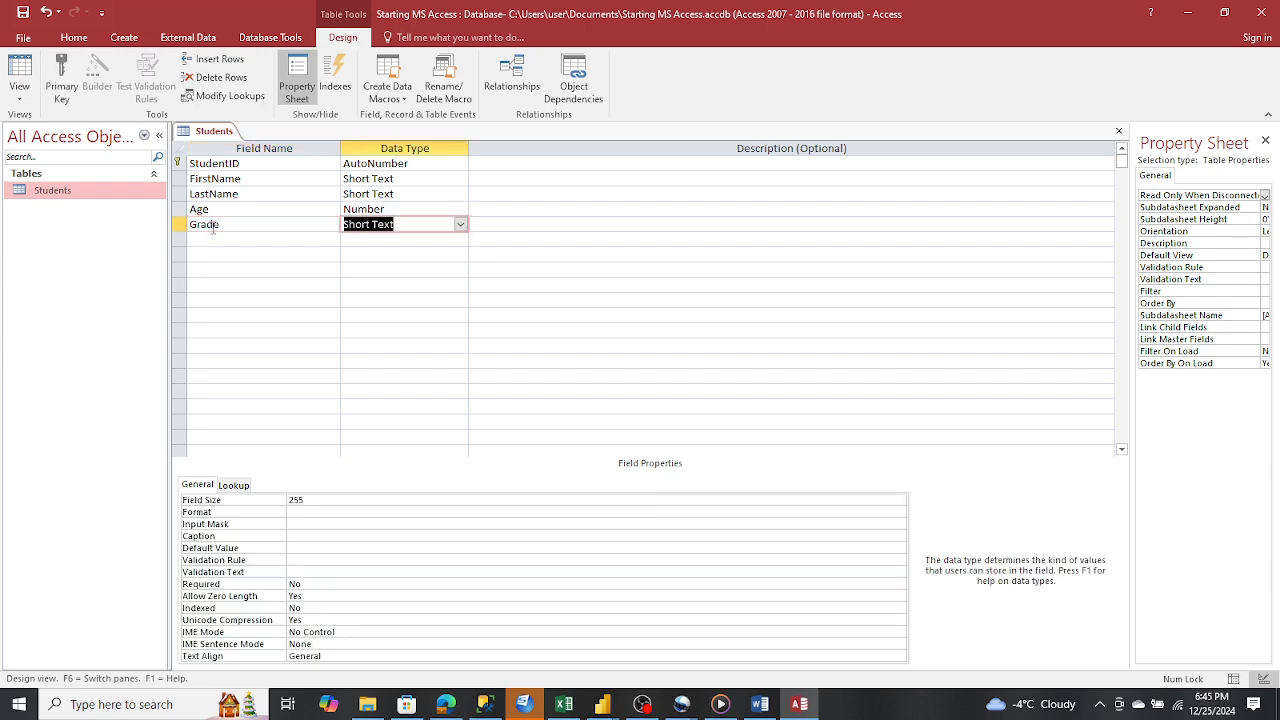
click(799, 708)
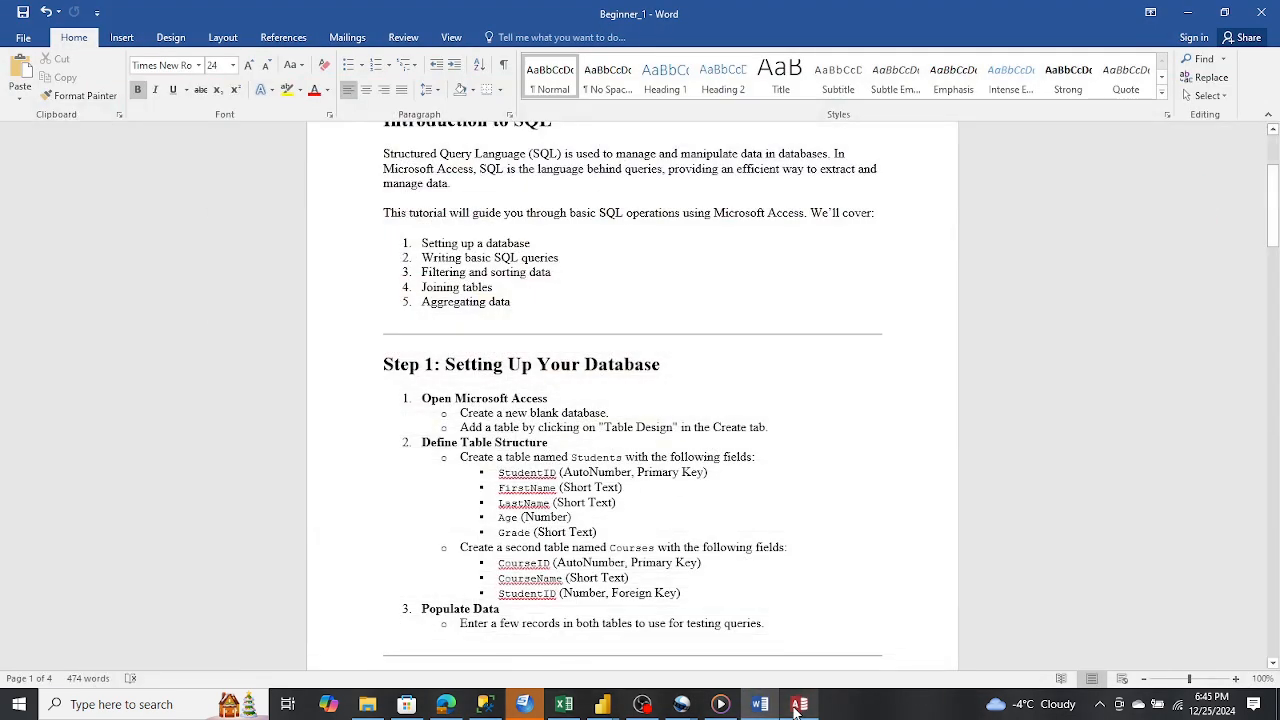
click(799, 708)
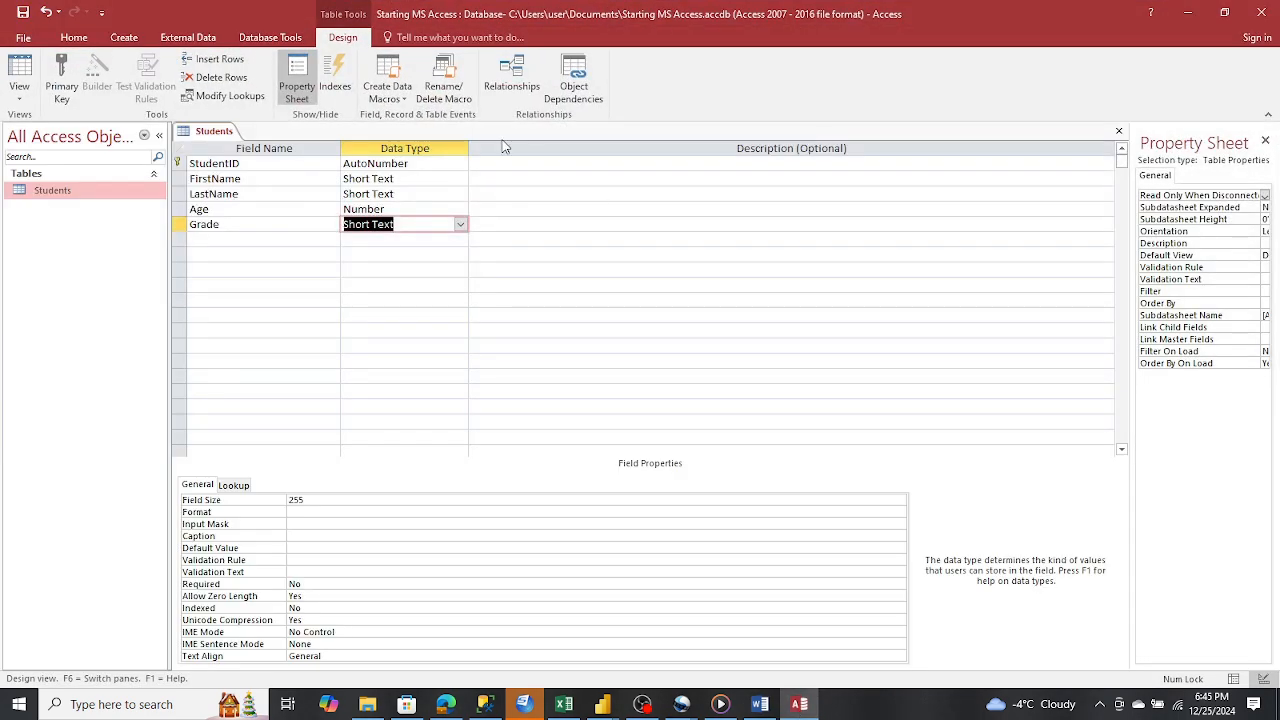
Check the Students fields against the Word list, return to Access, and close the Students table, saving its design changes
click(258, 239)
click(806, 712)
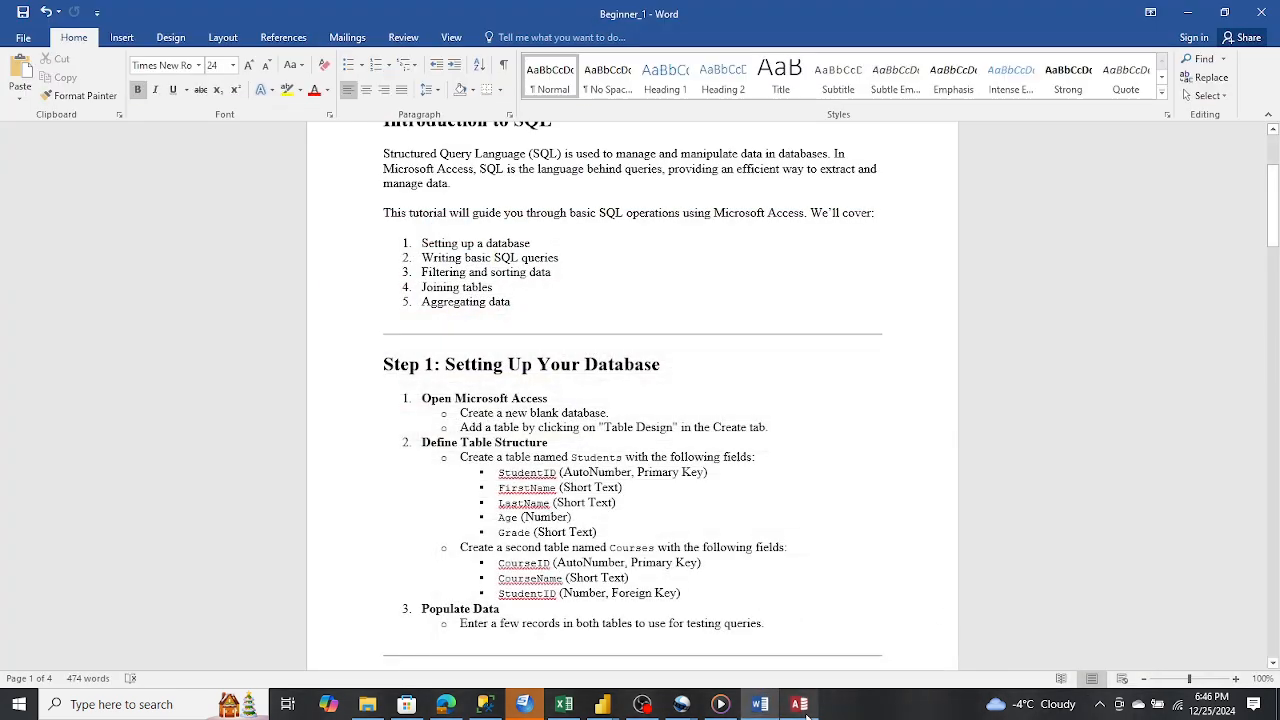
click(806, 712)
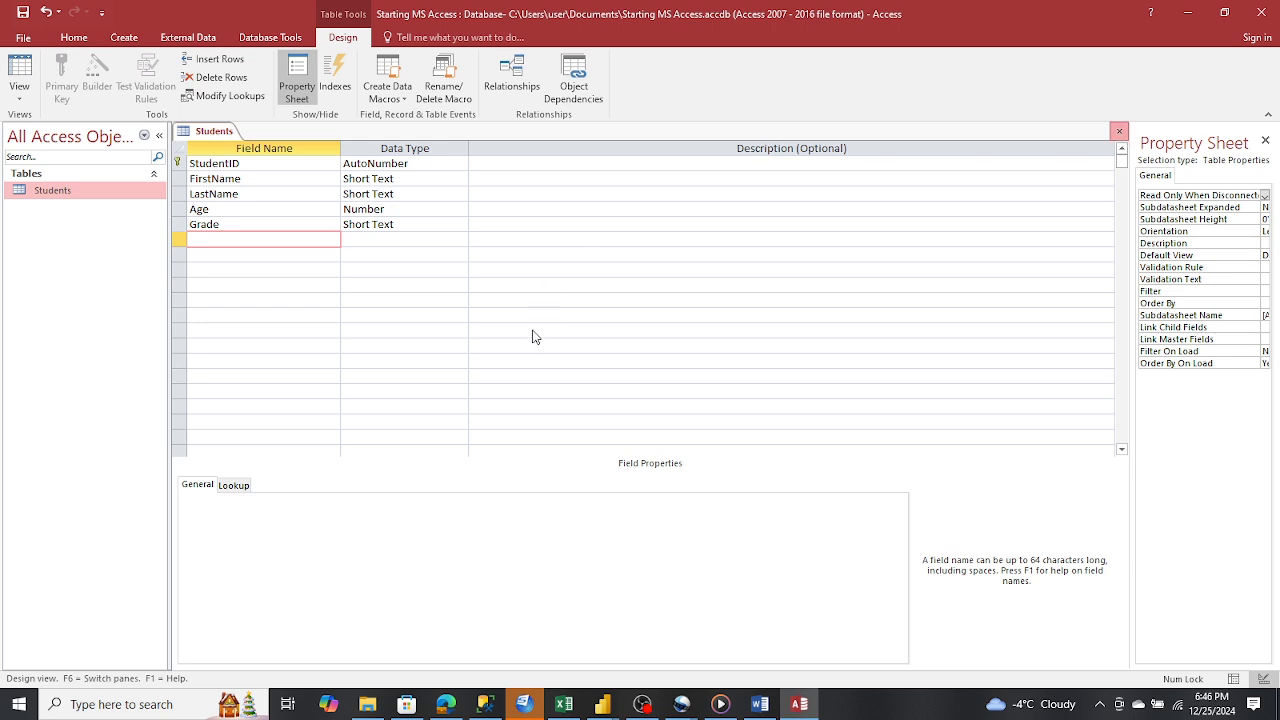
click(1119, 131)
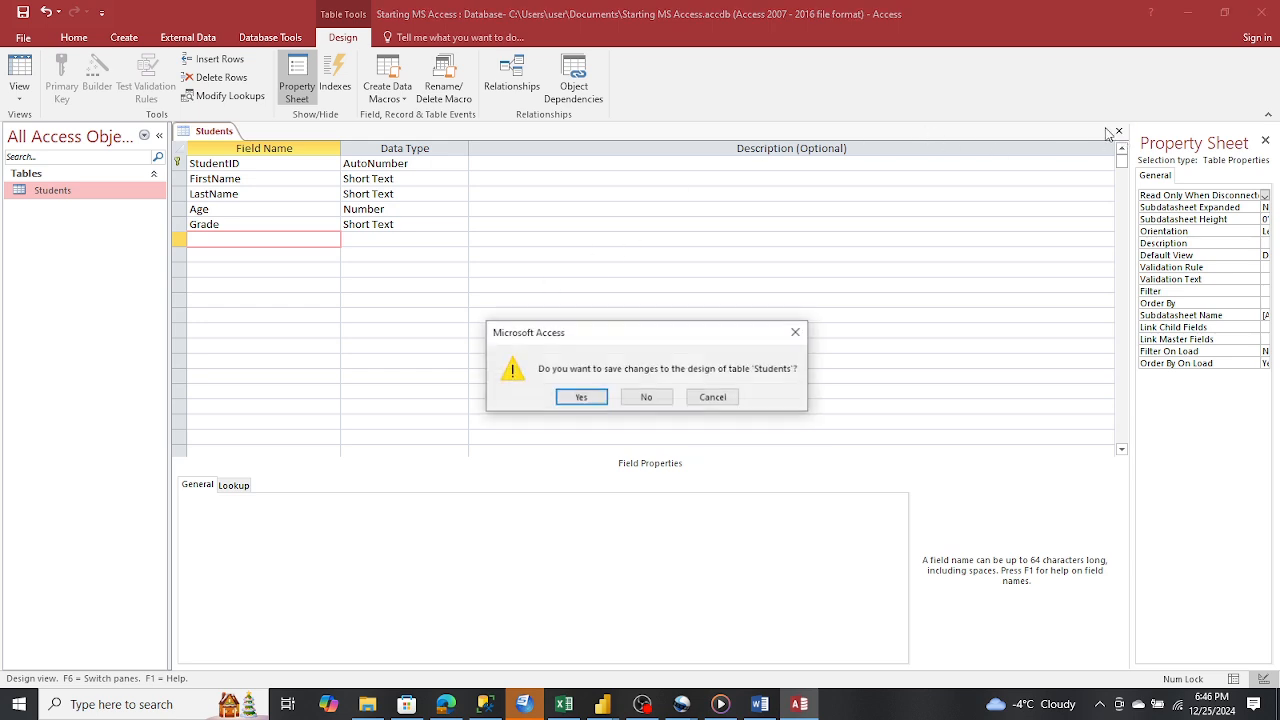
click(583, 398)
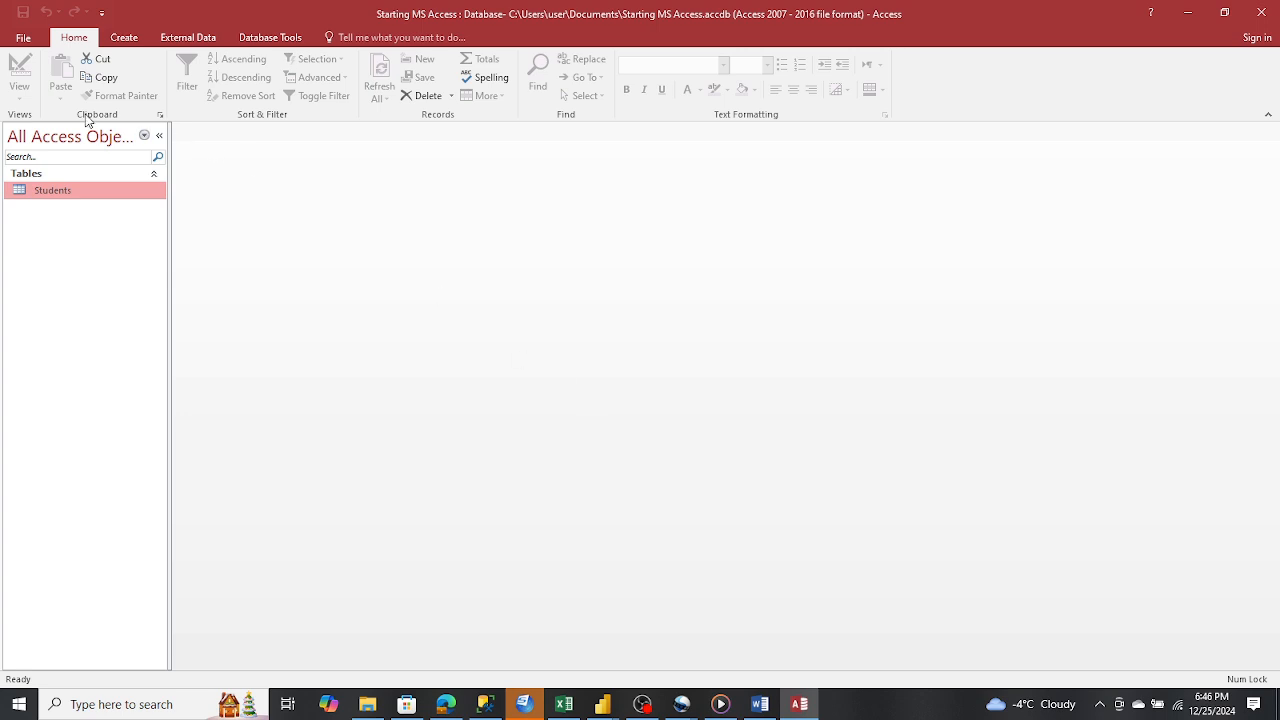
Create a second blank table in the database
click(122, 38)
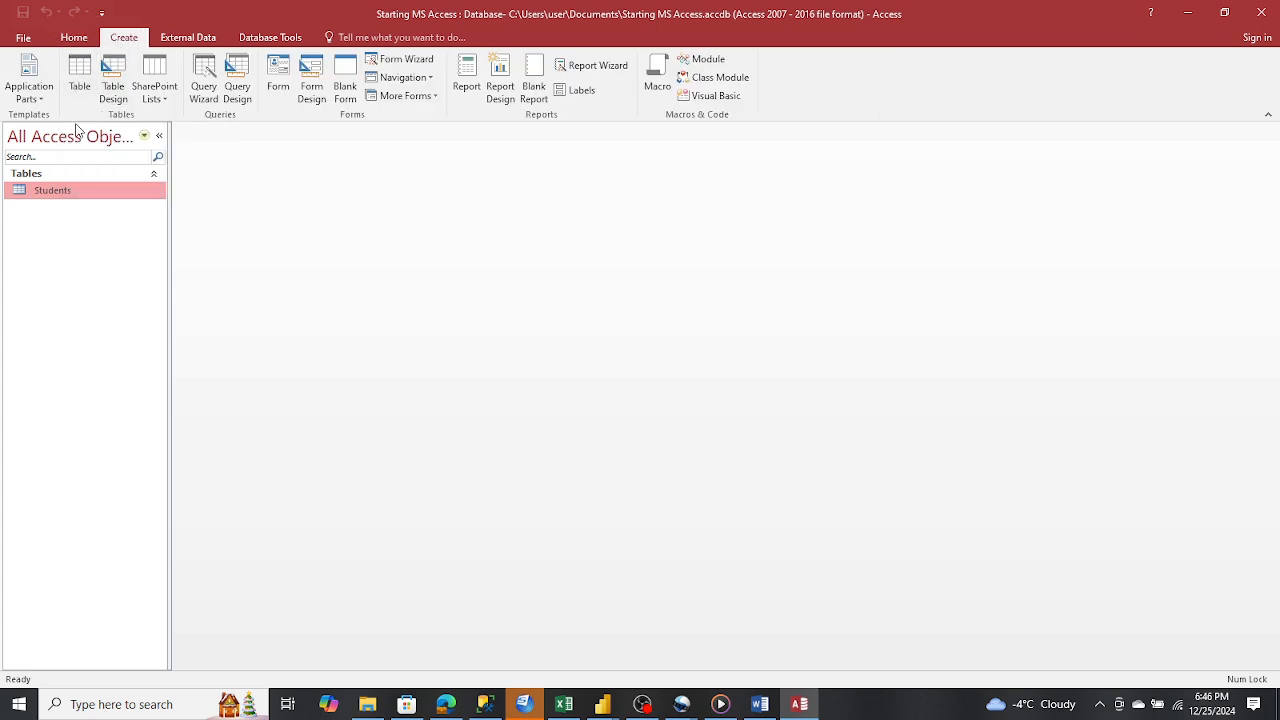
click(80, 76)
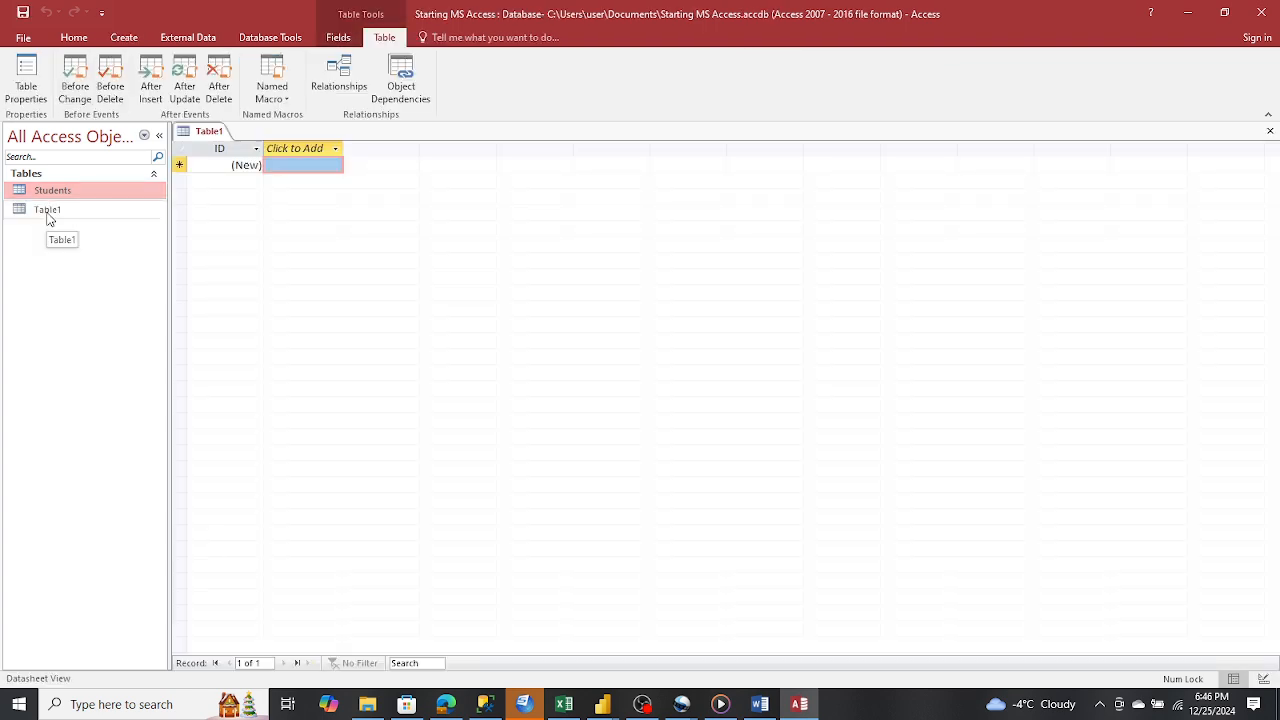
Try to rename Table1 from the object list while the table is open
click(49, 212)
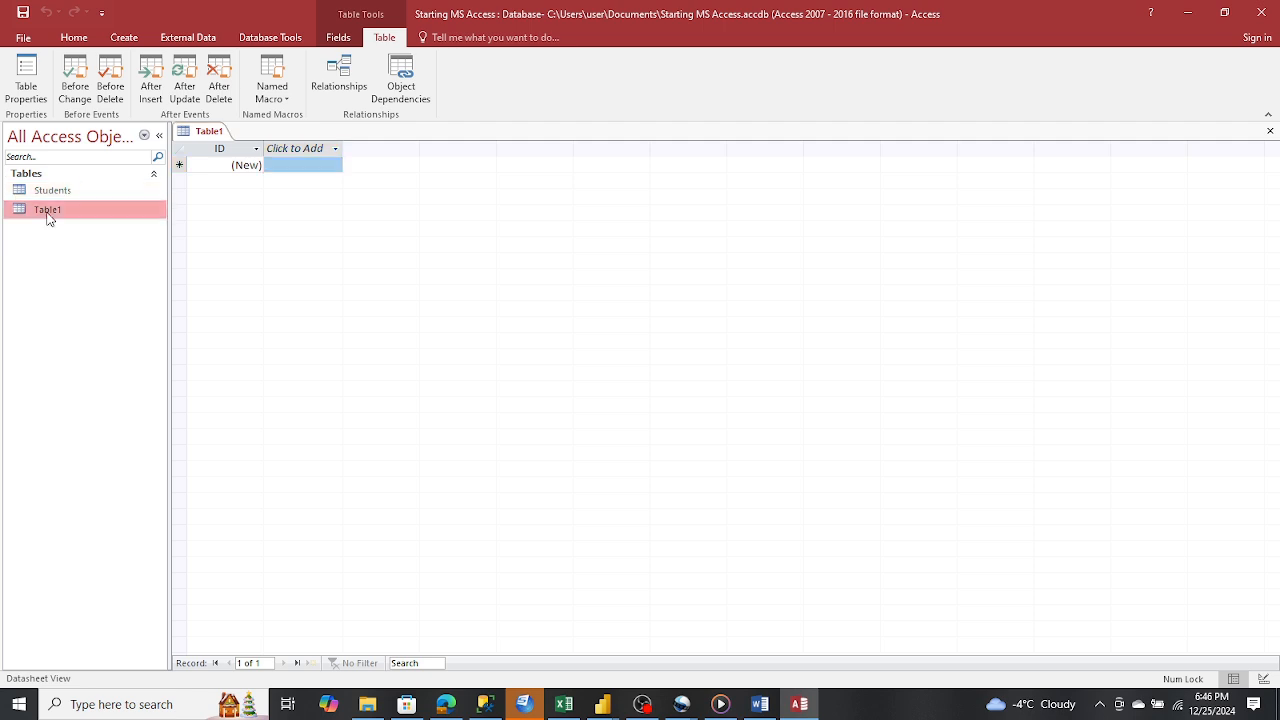
right_click(49, 218)
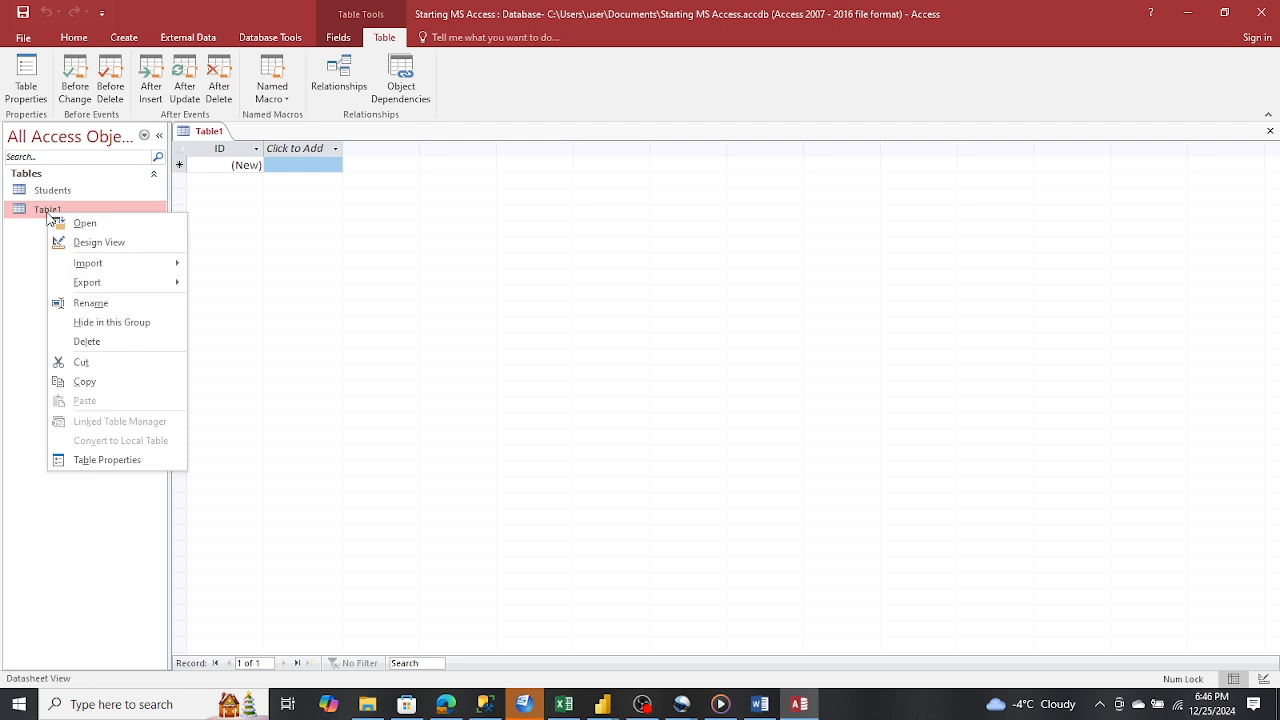
click(96, 304)
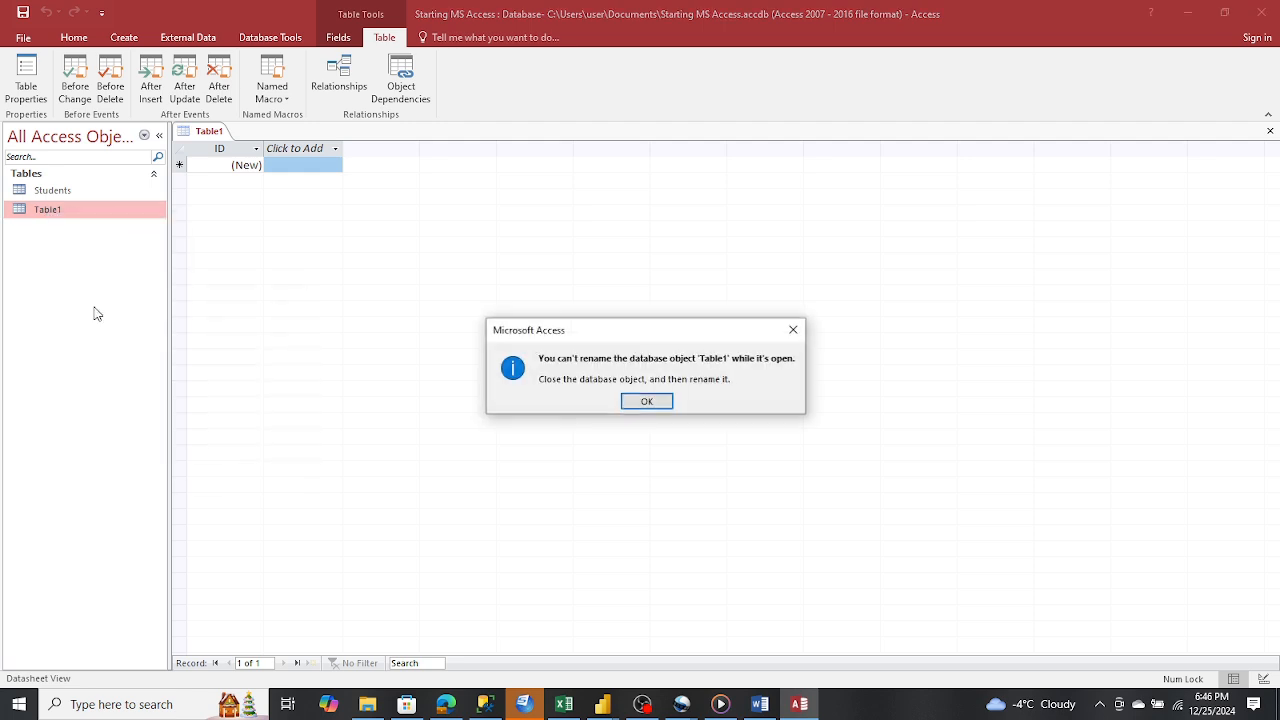
click(647, 402)
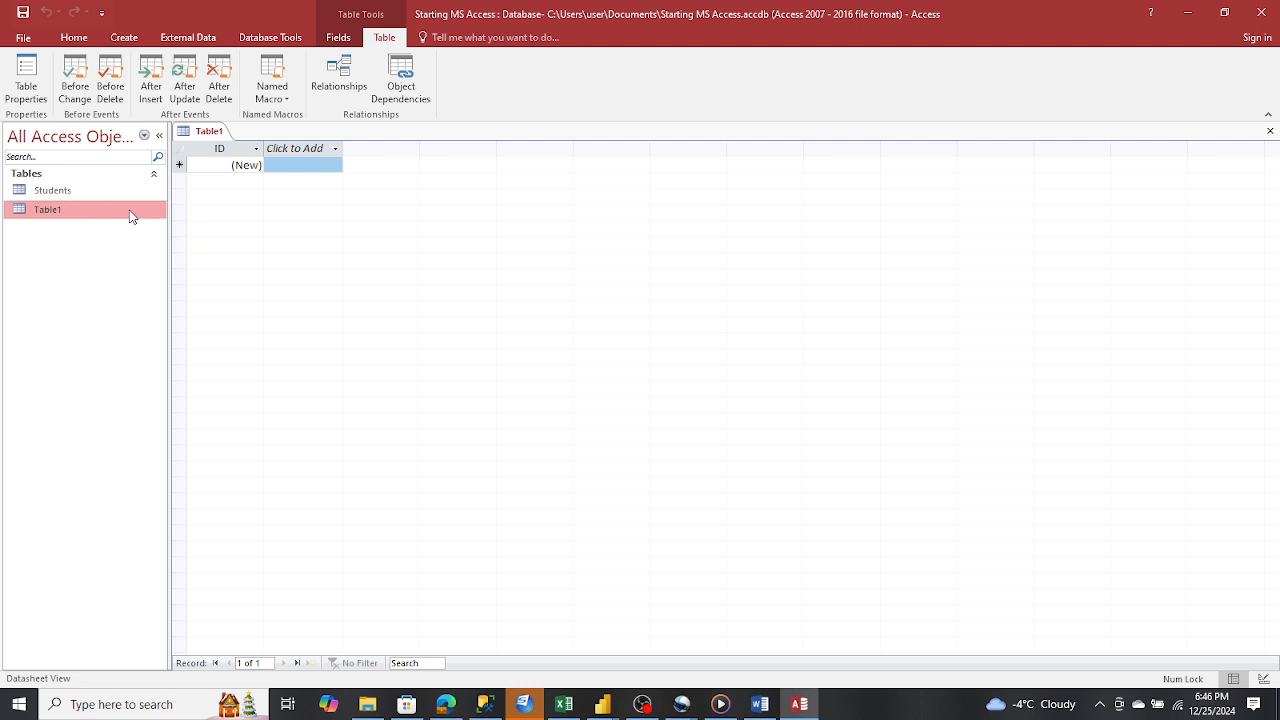
Open Table1 in Design View, saving it as Courses, the second table's name given in the Word document
right_click(25, 211)
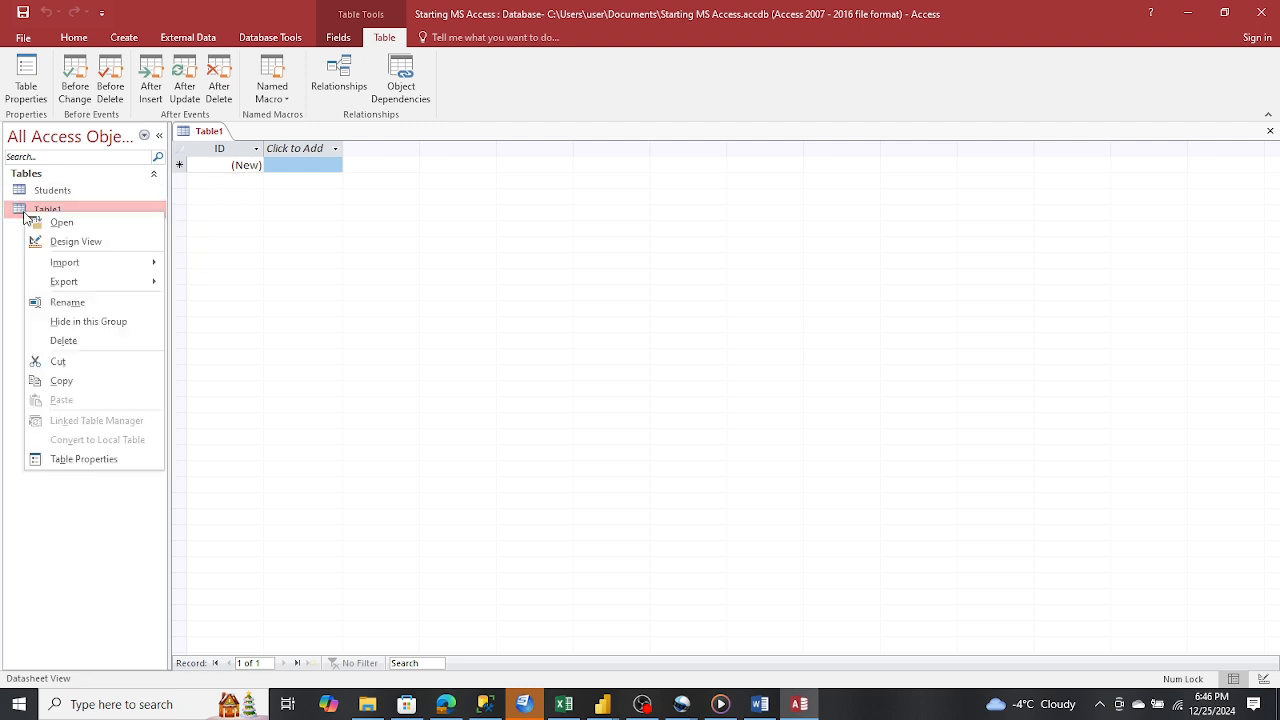
click(75, 242)
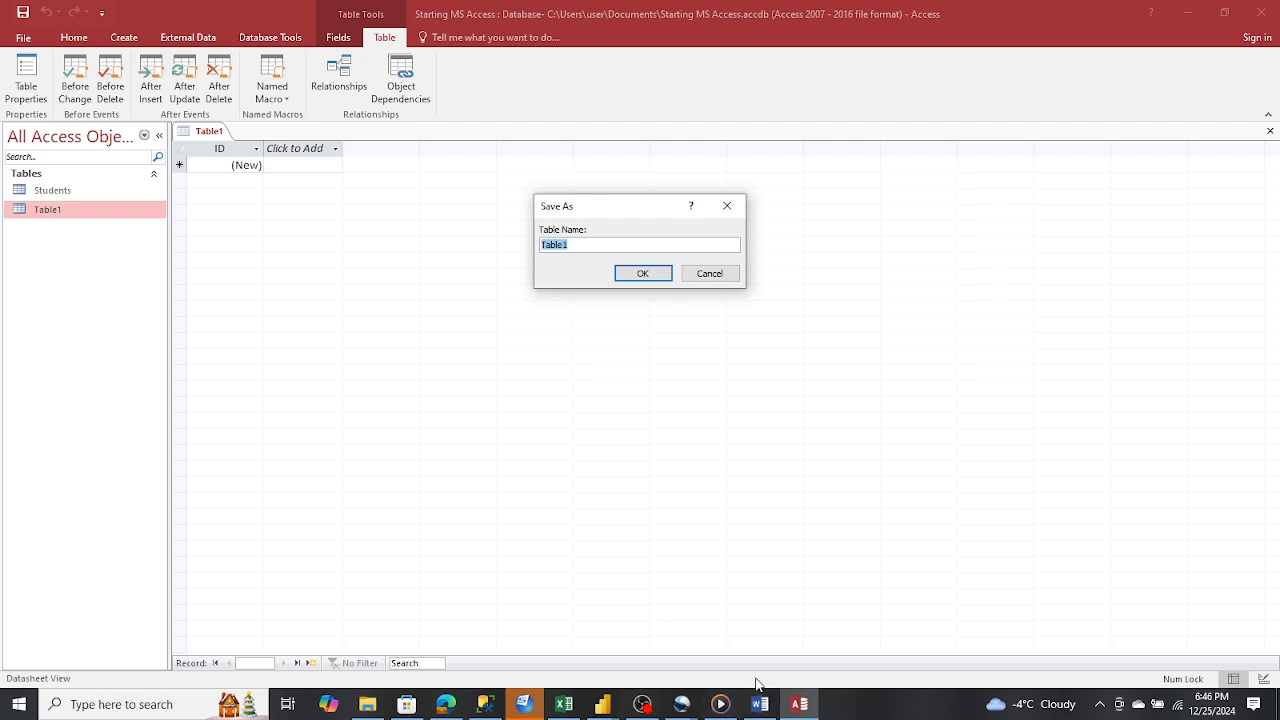
click(450, 706)
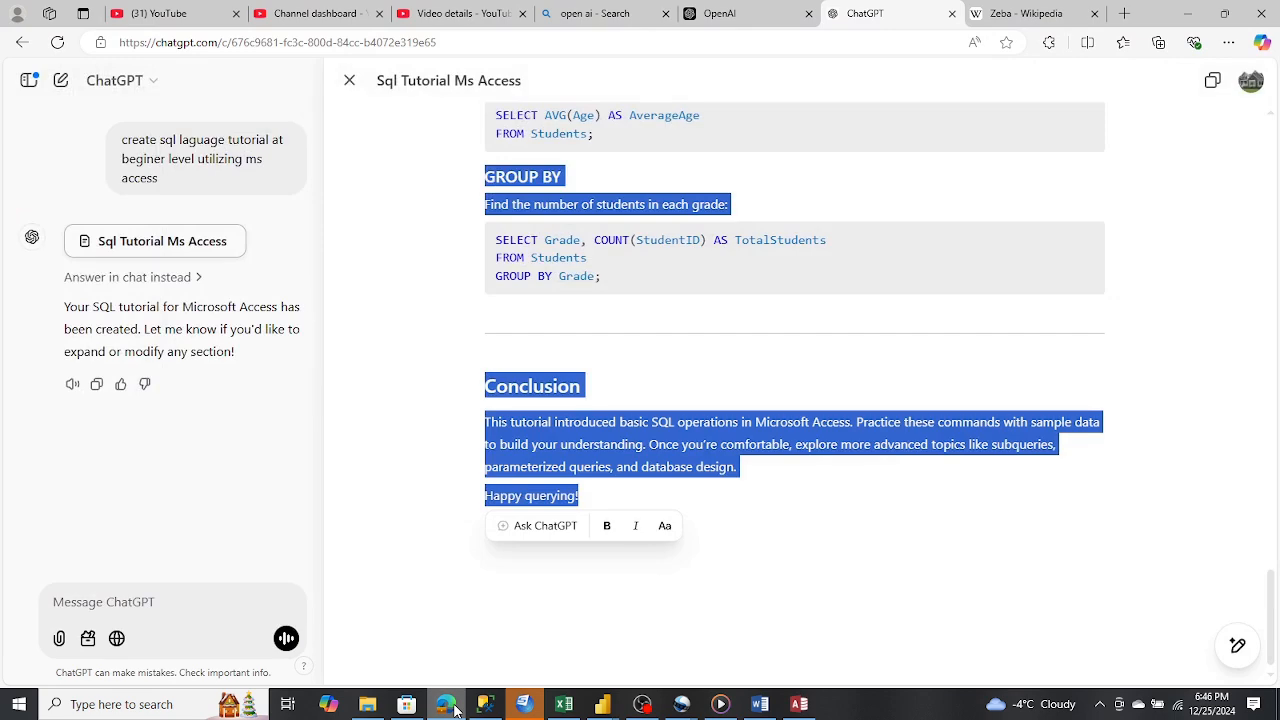
click(449, 706)
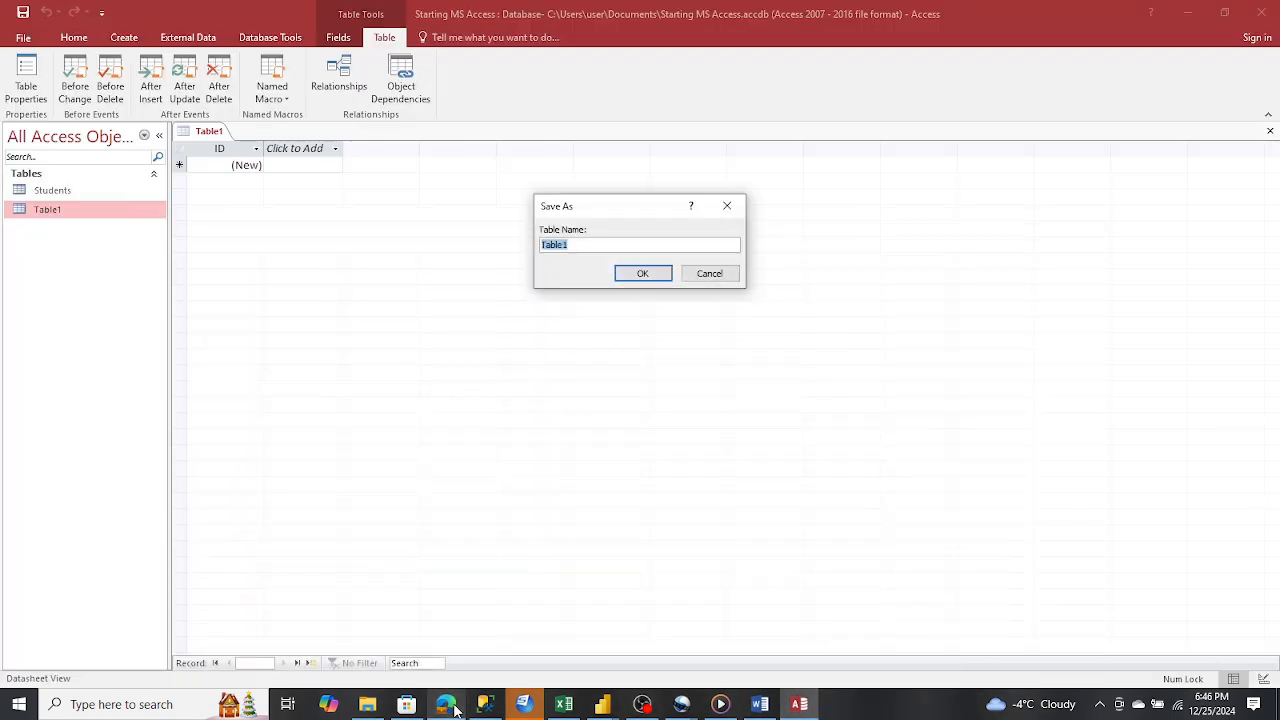
click(760, 704)
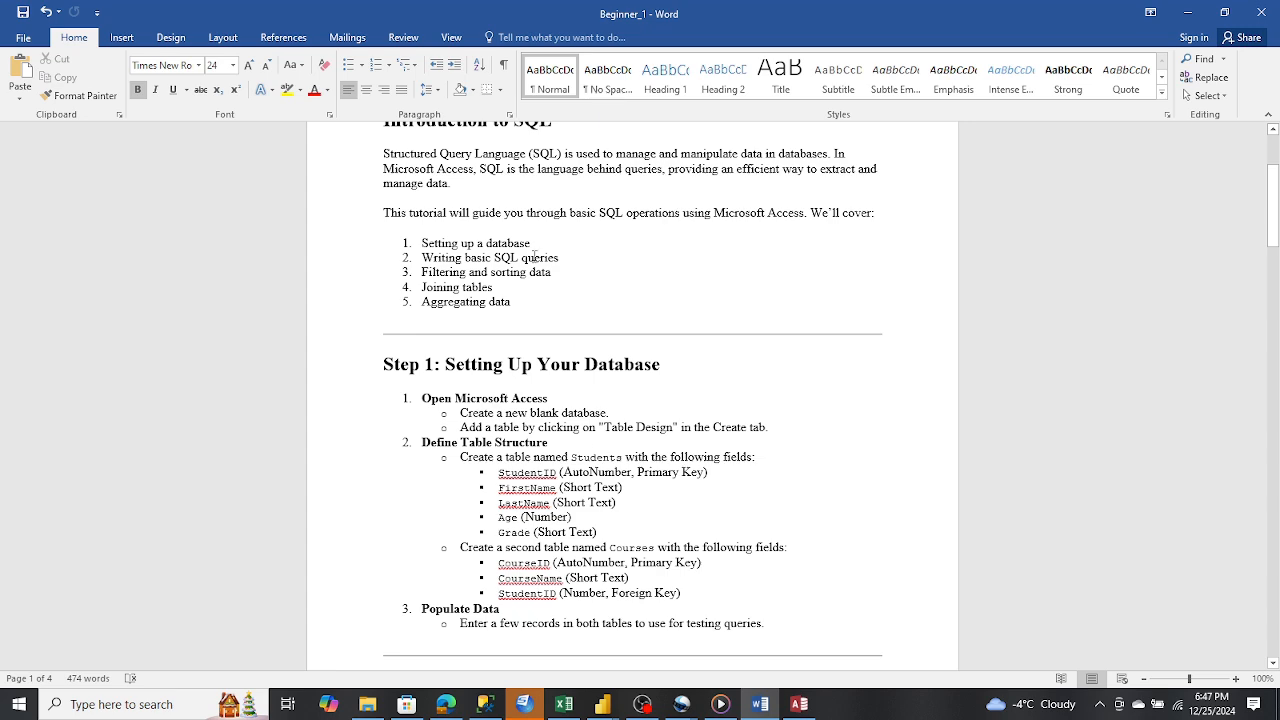
scroll(498, 456, down, 1)
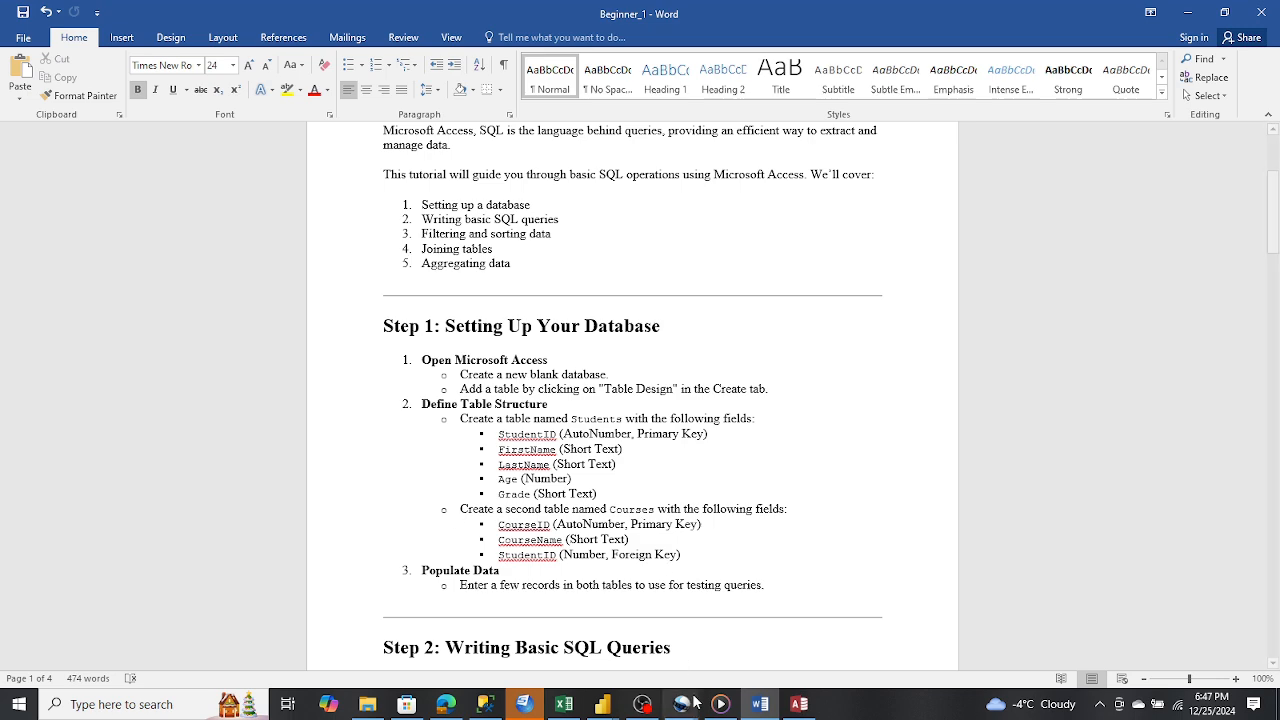
click(762, 708)
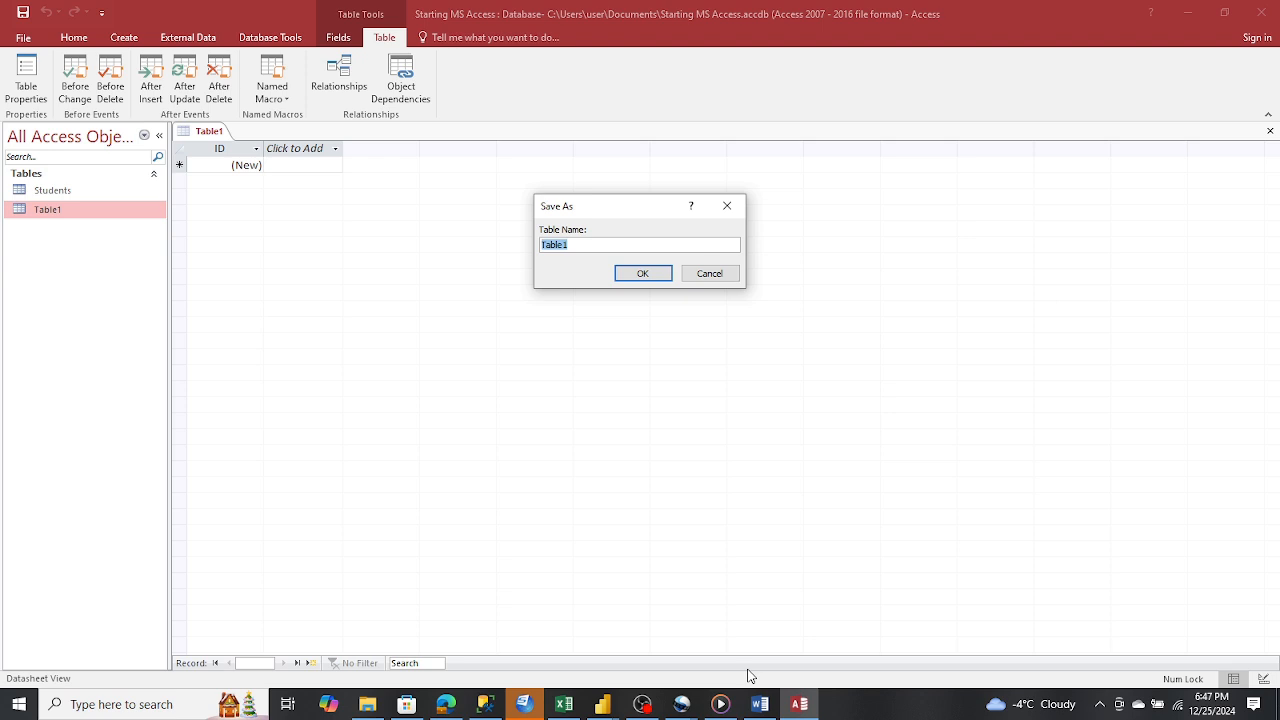
text(Courseso)
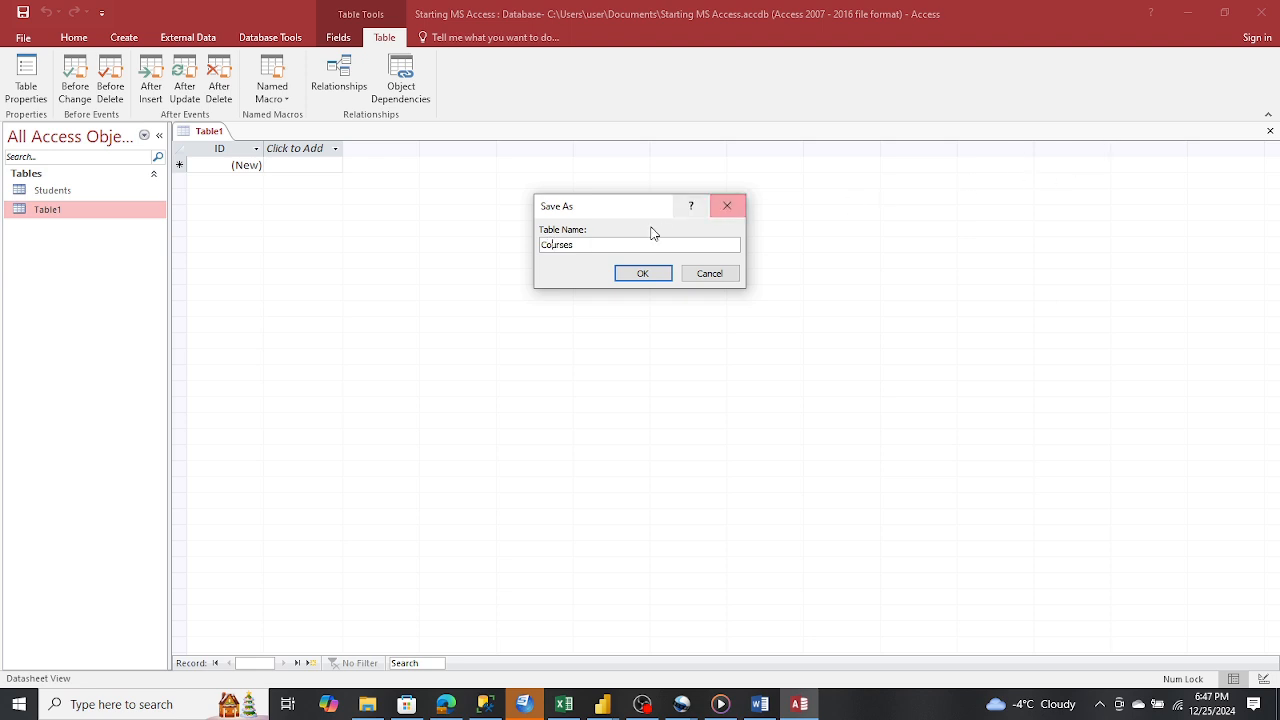
click(640, 273)
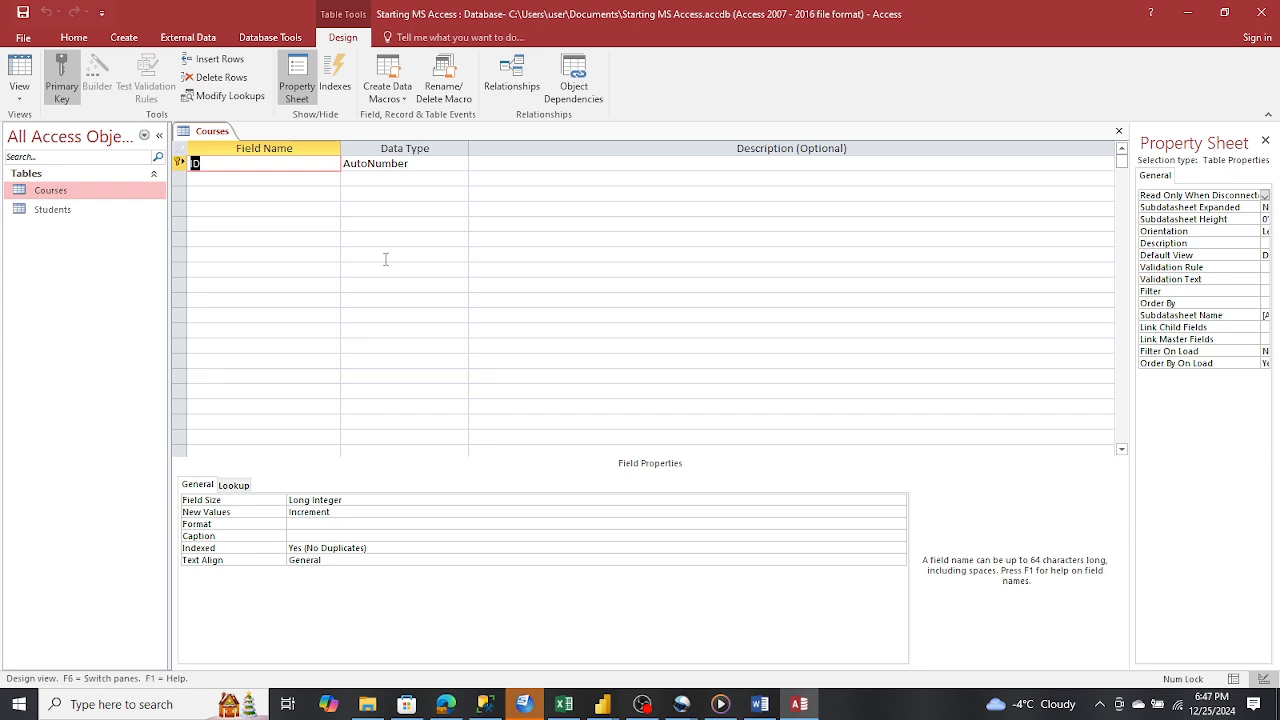
Check the Courses table's field list in the Word document and return to the Courses design in Access
click(799, 706)
click(799, 706)
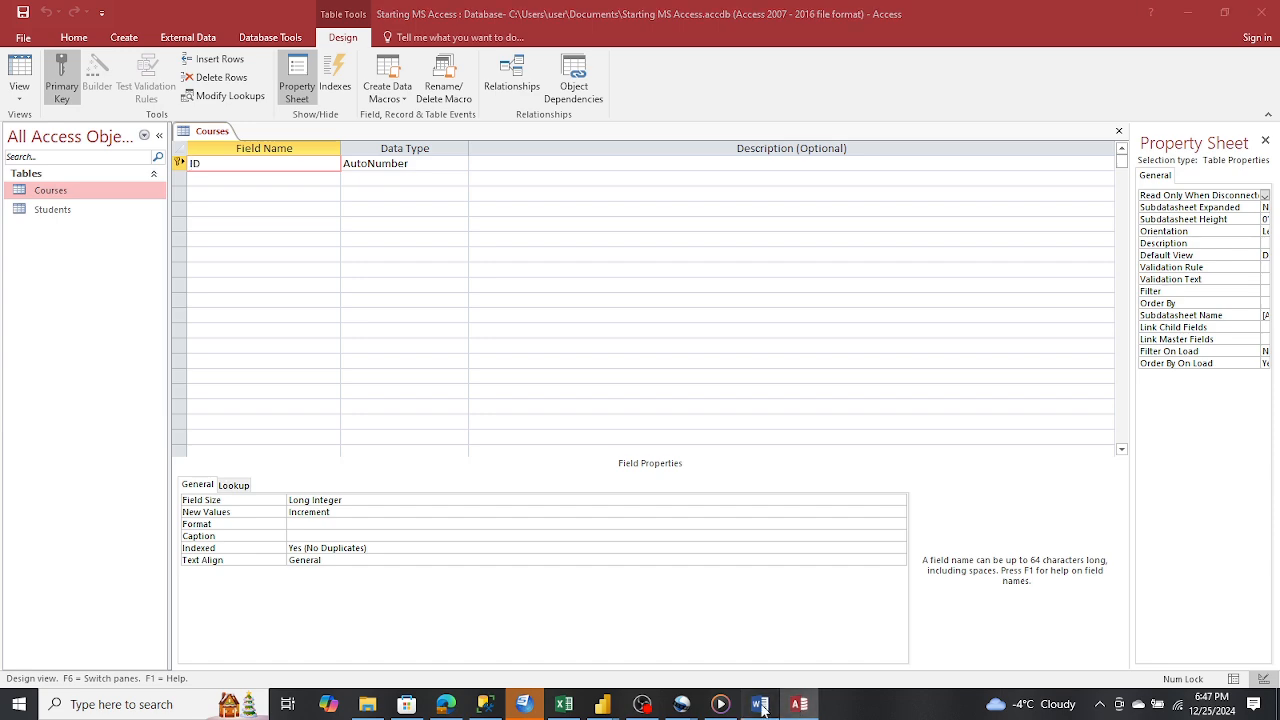
click(798, 706)
click(799, 706)
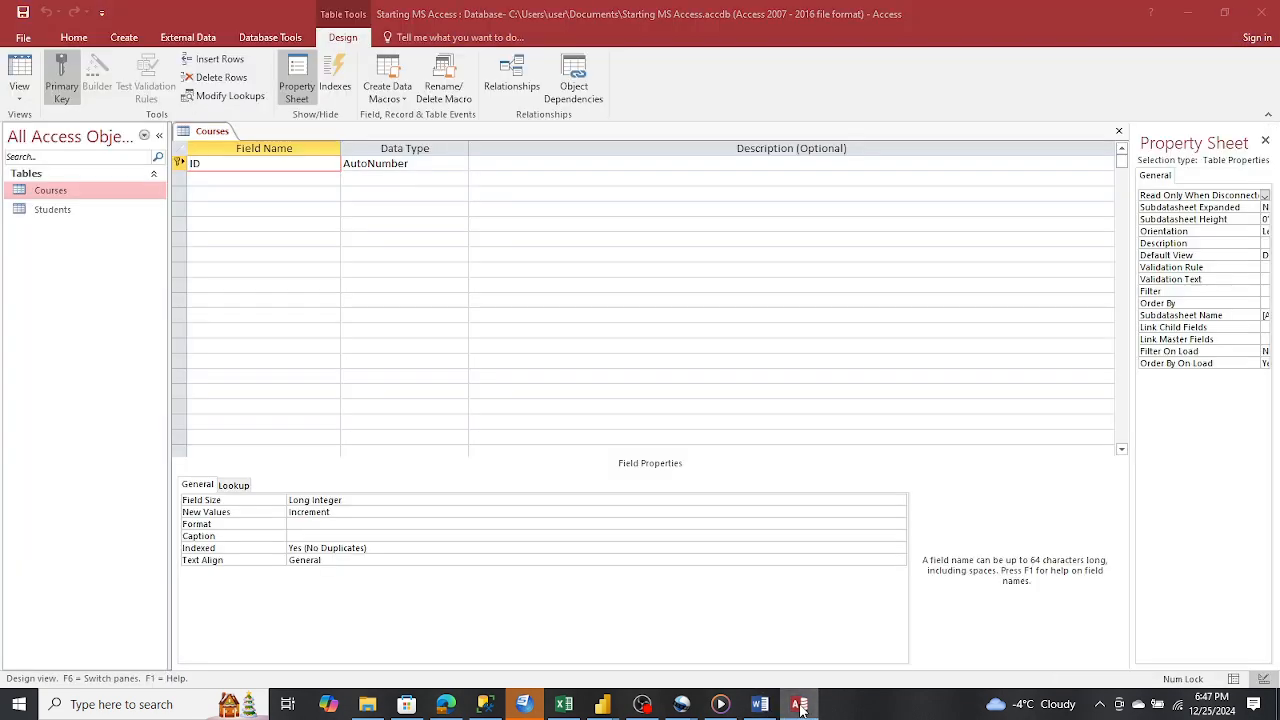
click(800, 708)
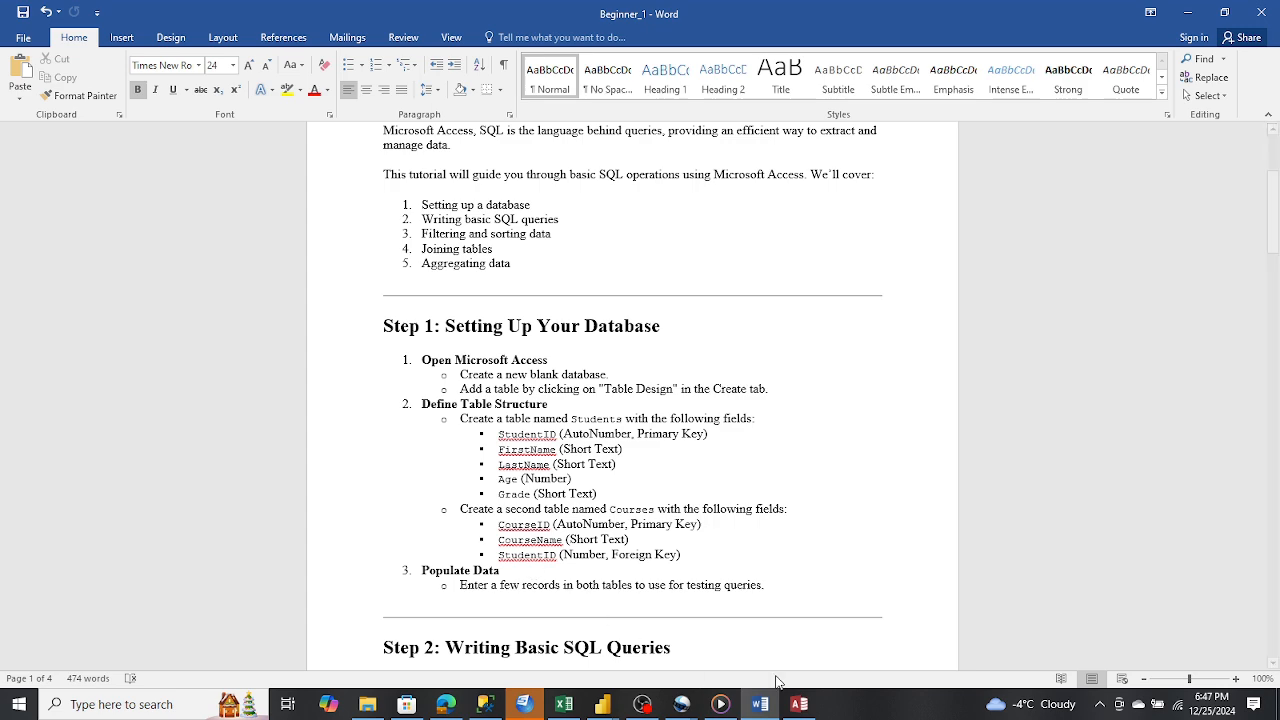
click(799, 704)
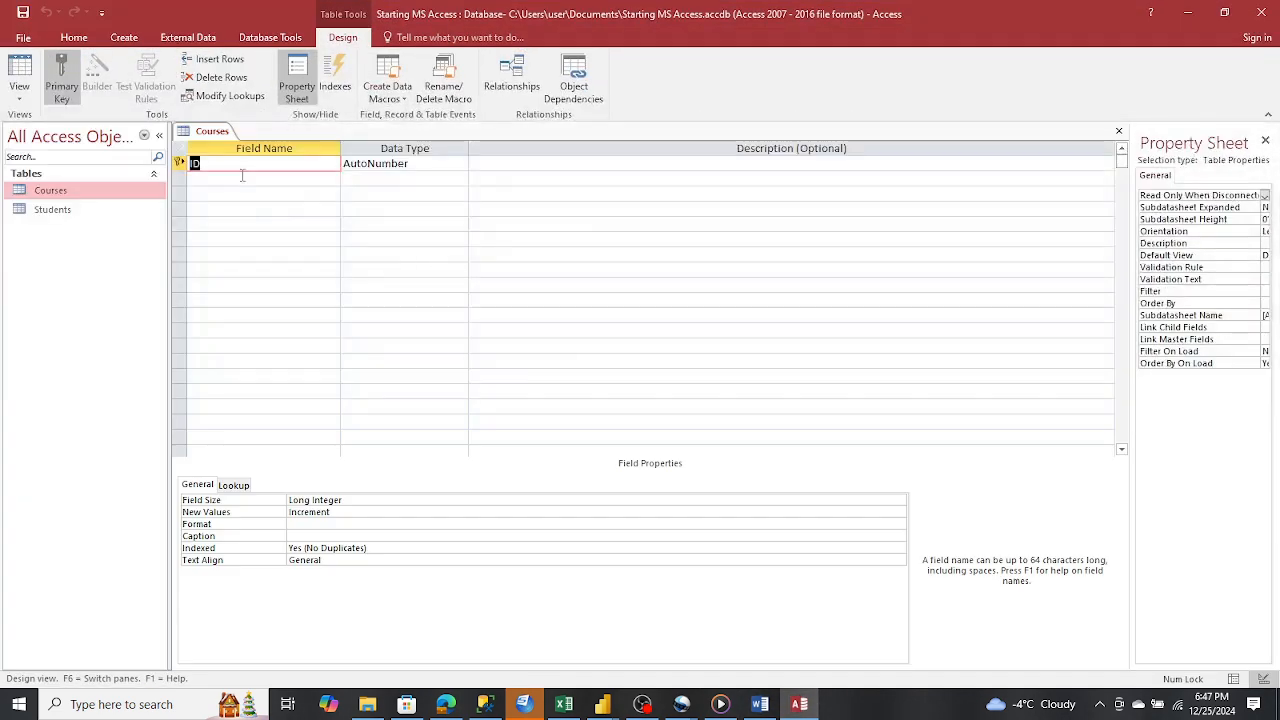
Rename the primary key field of the Courses table to CourseID
text(Cou)
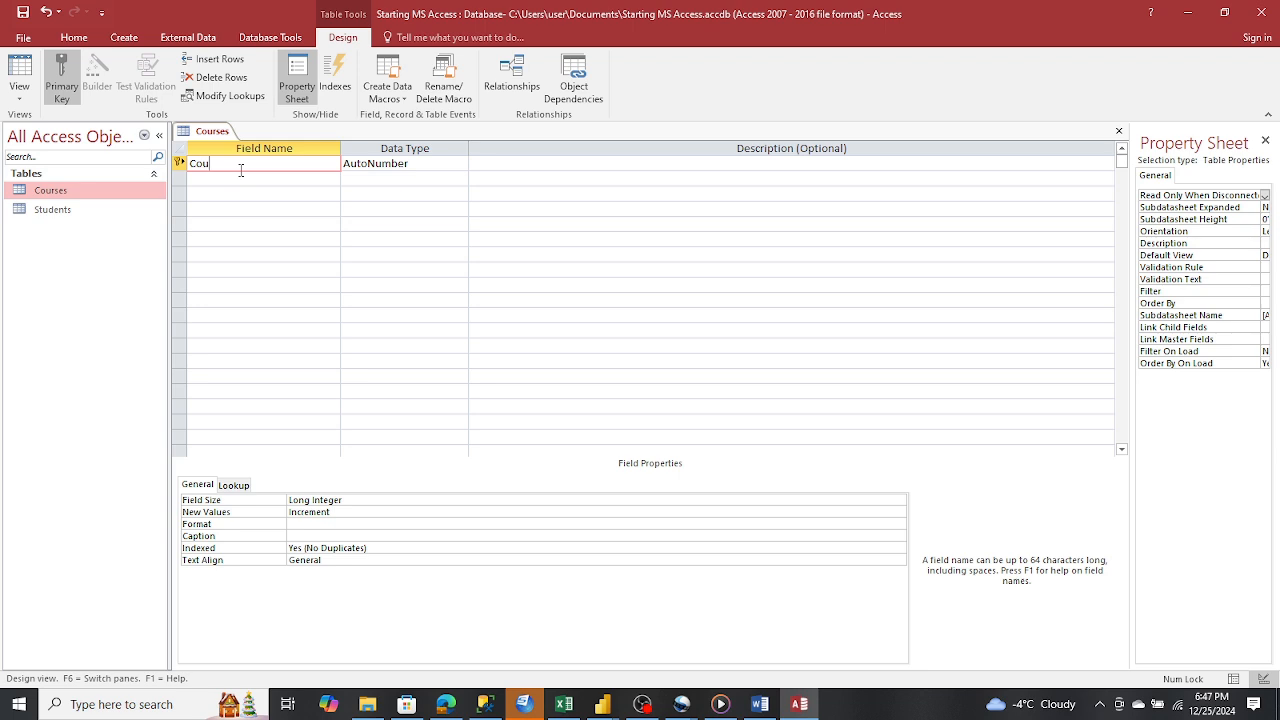
text(rseID)
click(232, 177)
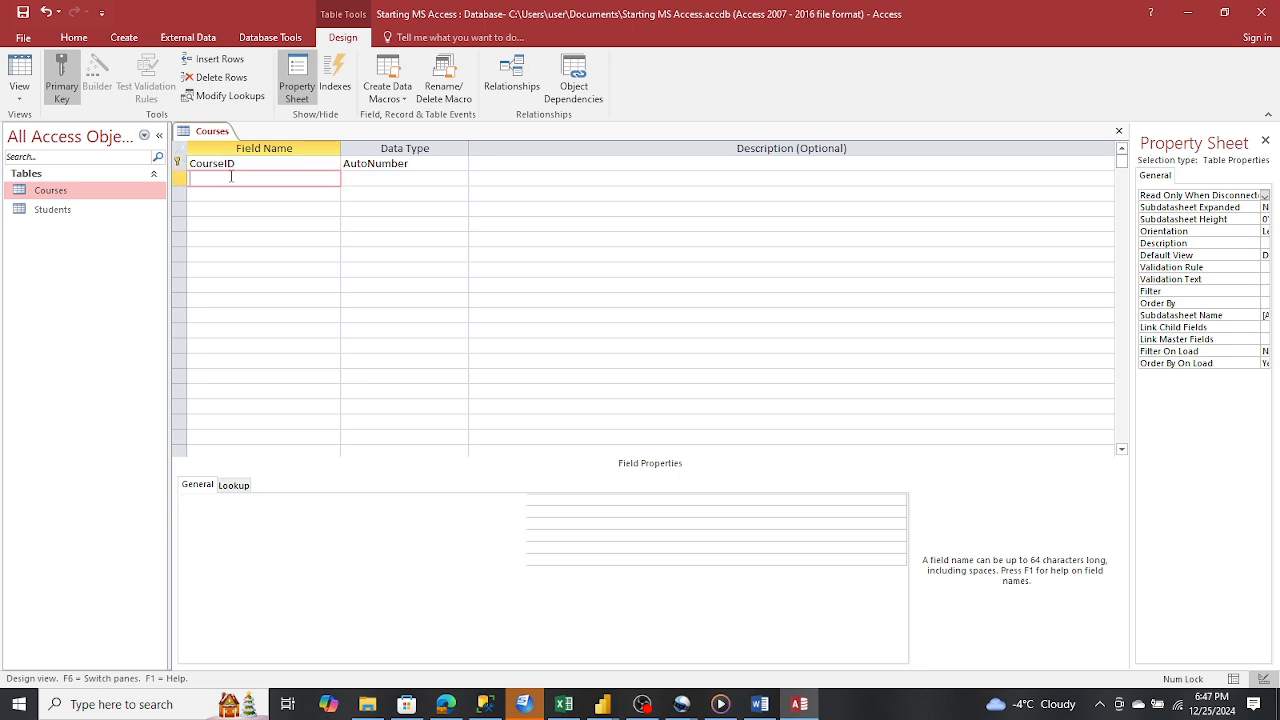
Check the next field in the Word document, then add a CourseName field with the Short Text data type to the Courses table
click(800, 704)
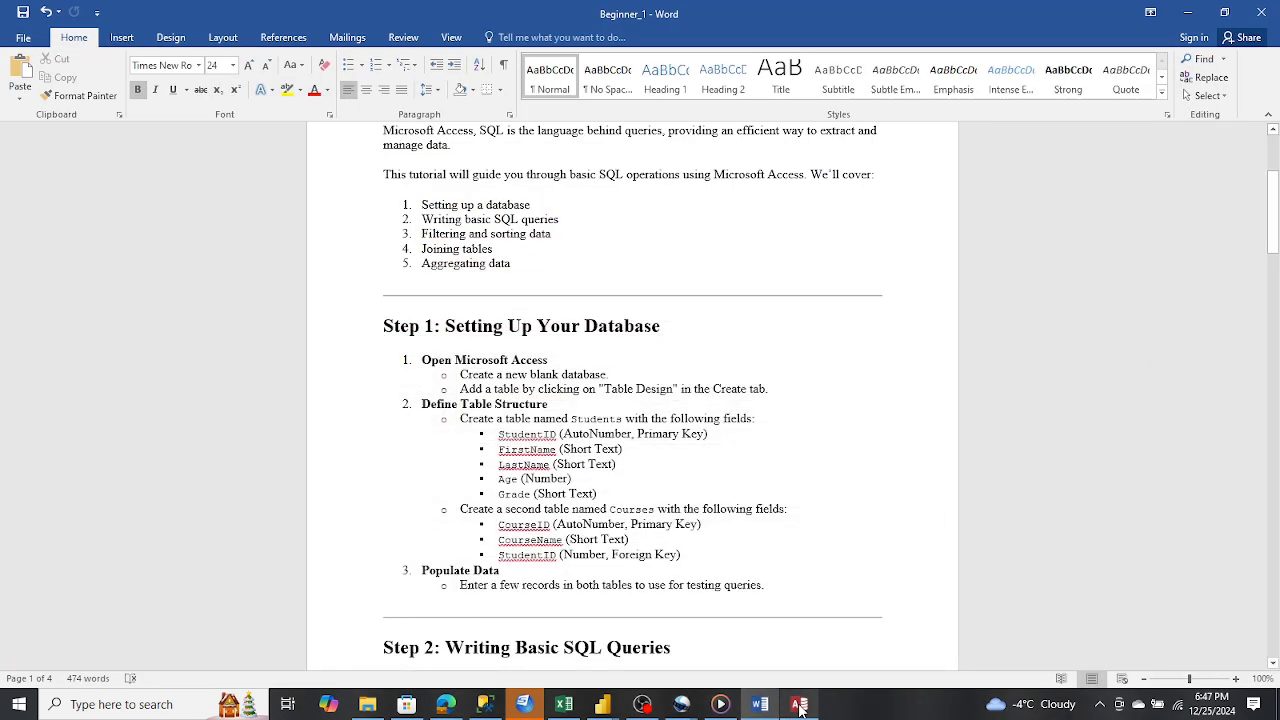
click(800, 706)
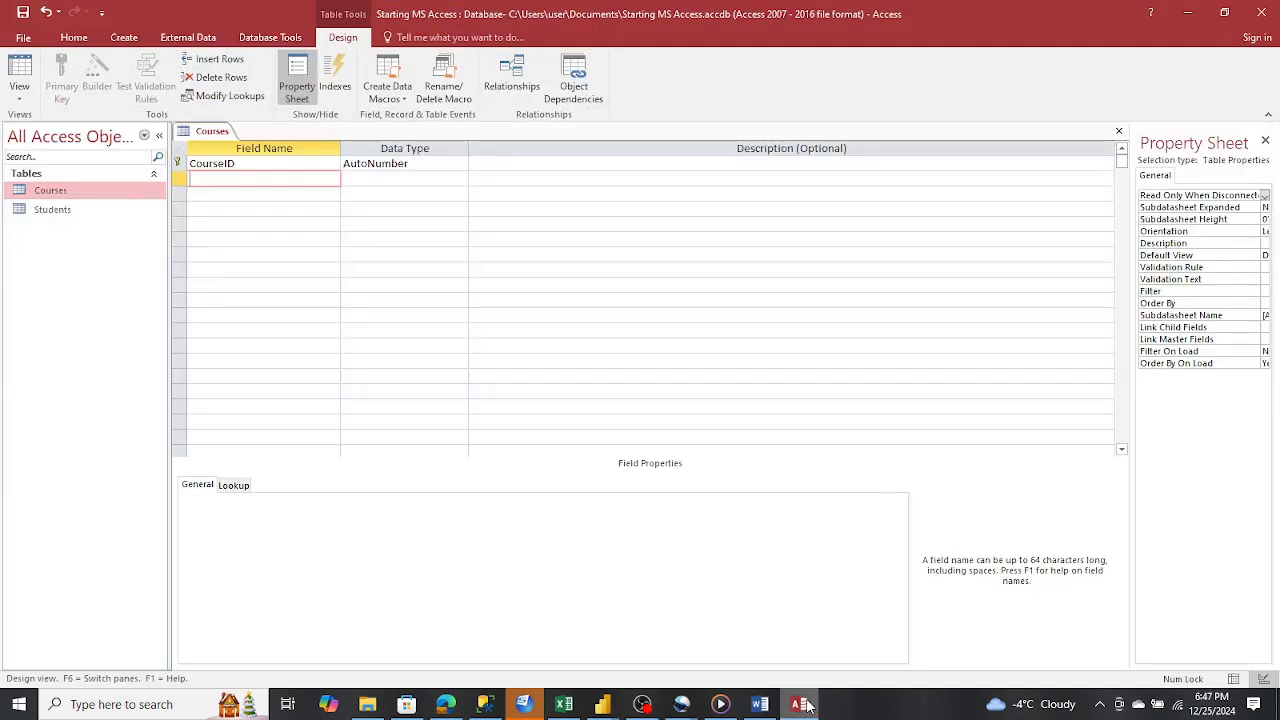
text(Cours)
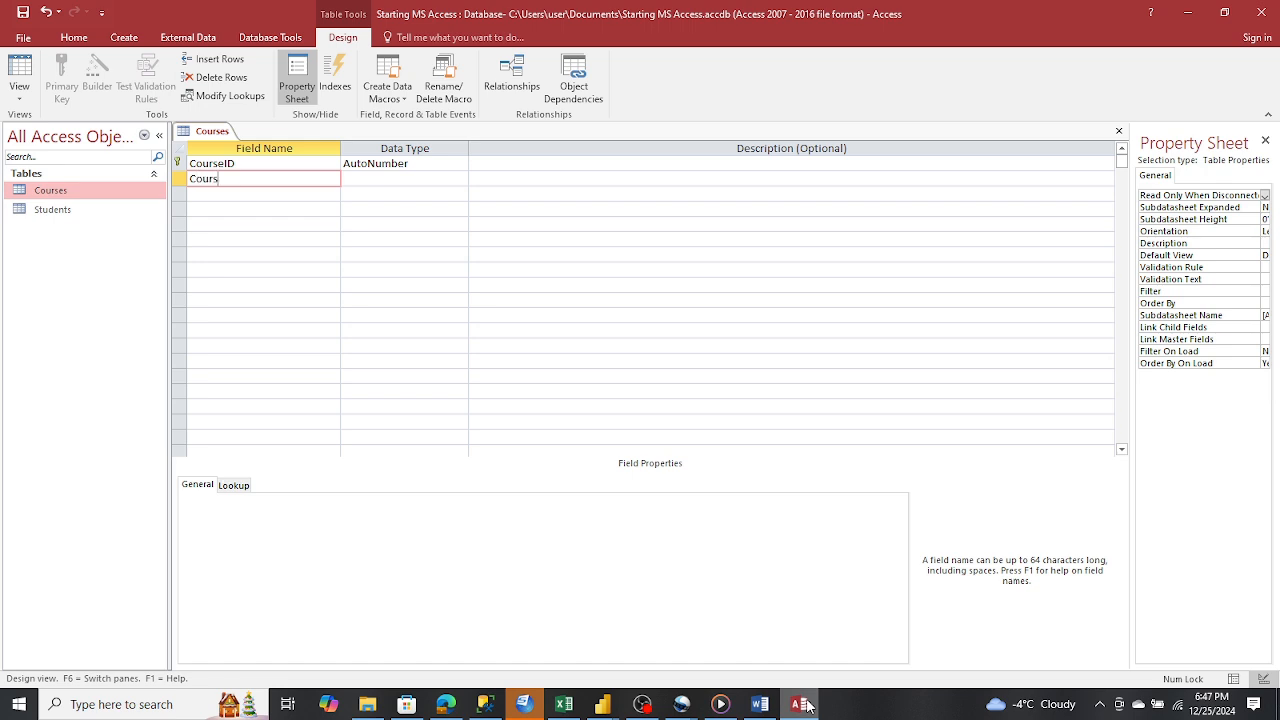
text(eName)
click(386, 178)
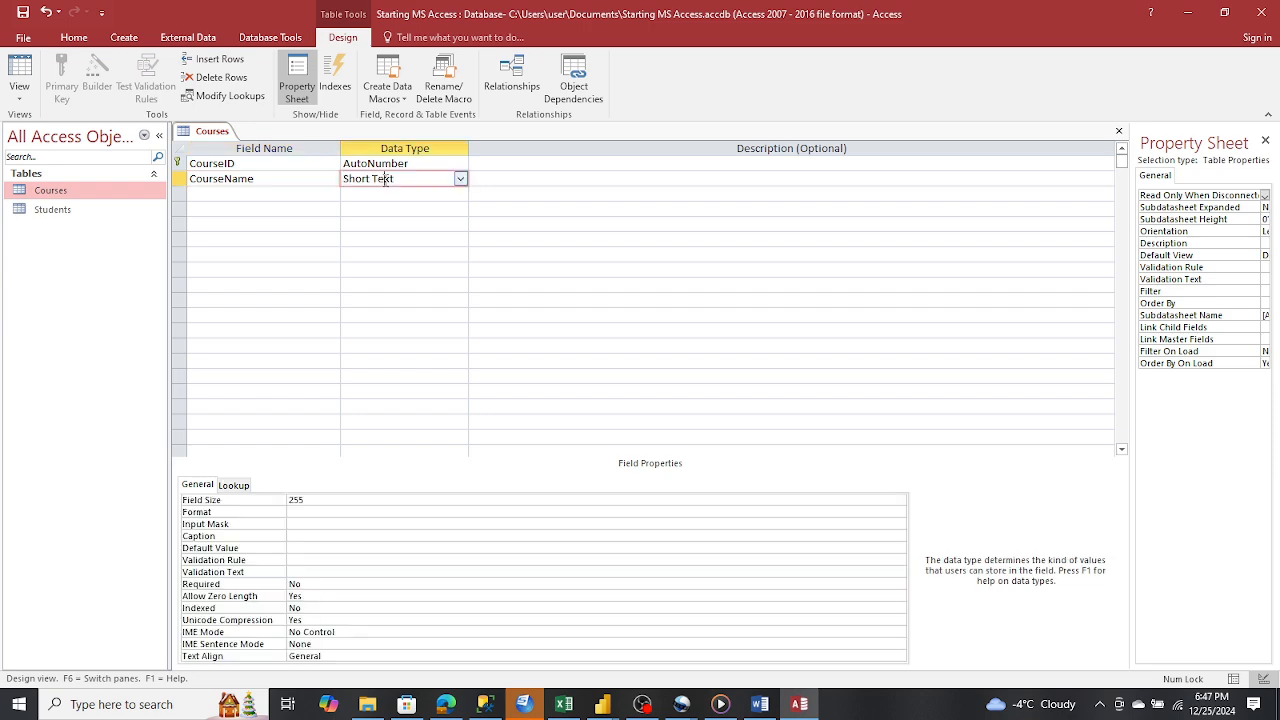
Check the third field in the Word document and add a StudentID field with the Number data type below CourseName
click(286, 194)
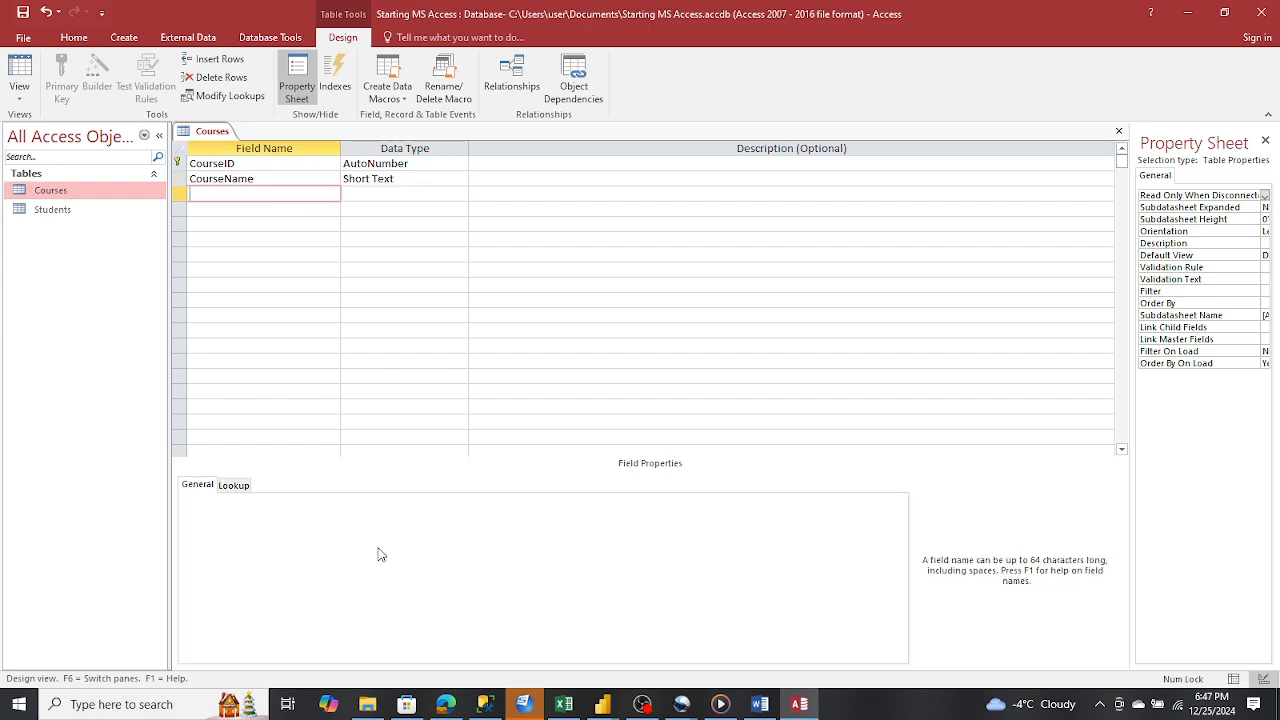
click(800, 706)
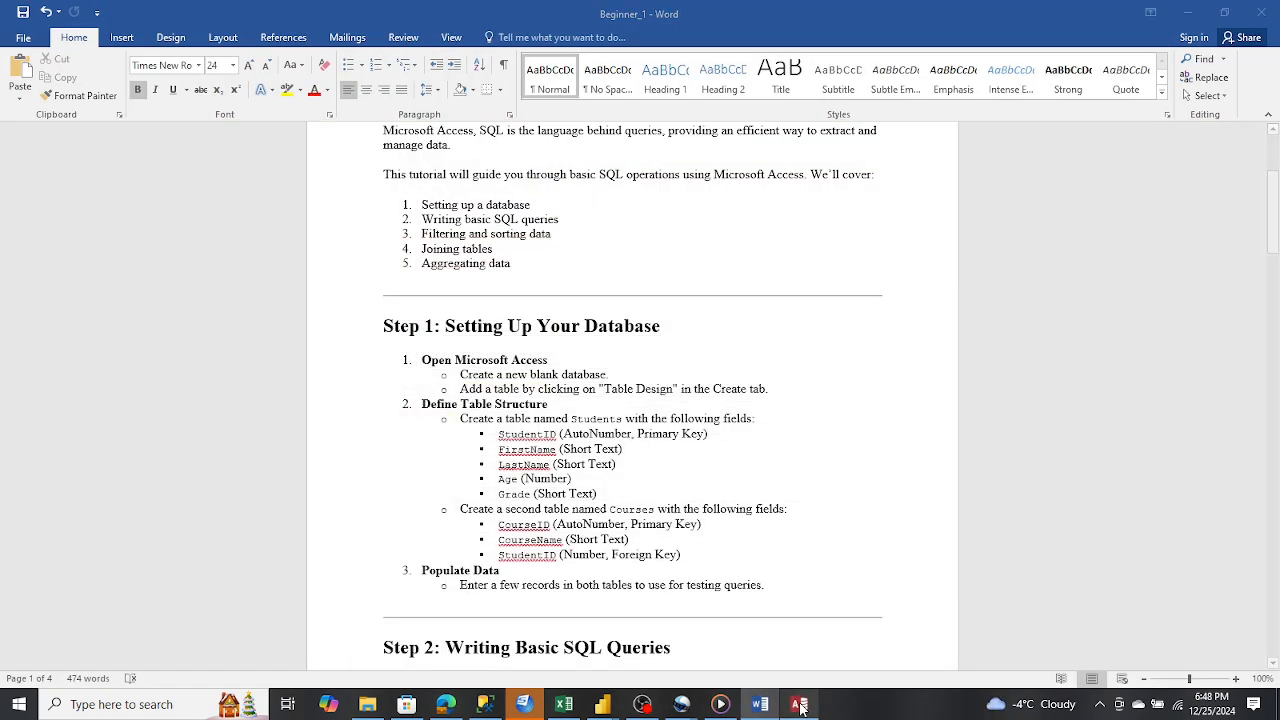
click(800, 706)
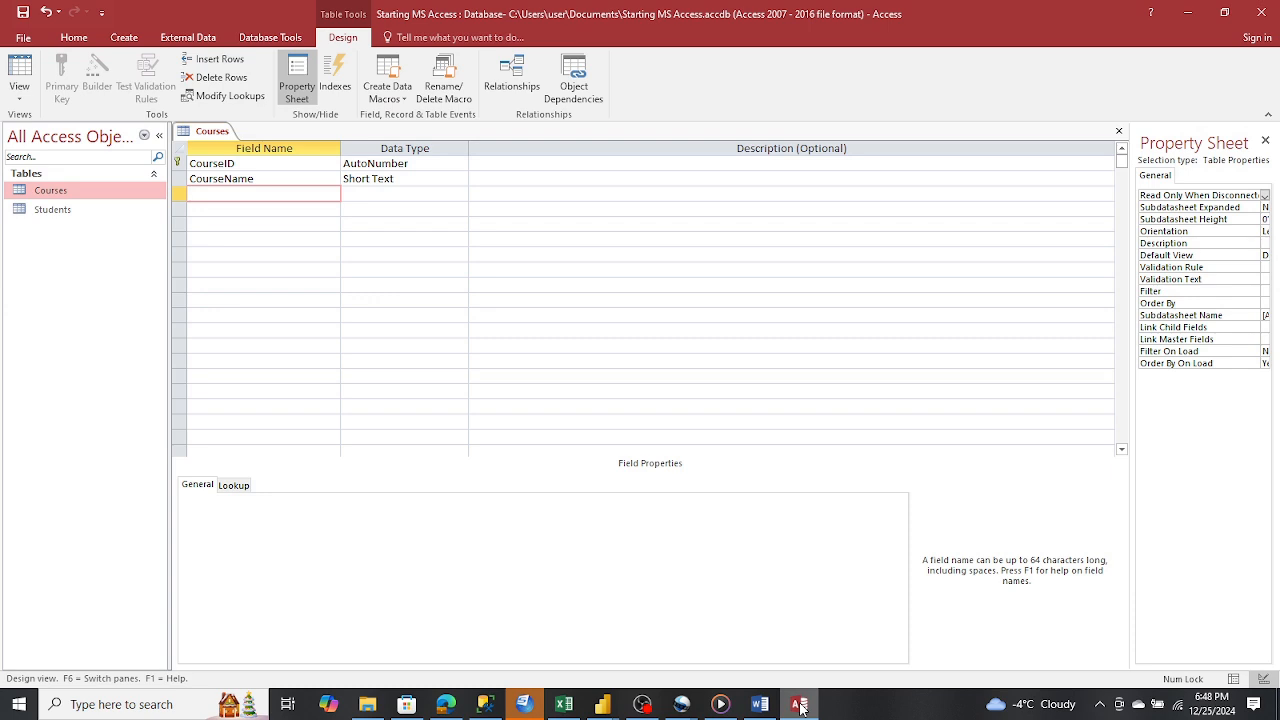
text(StudentID)
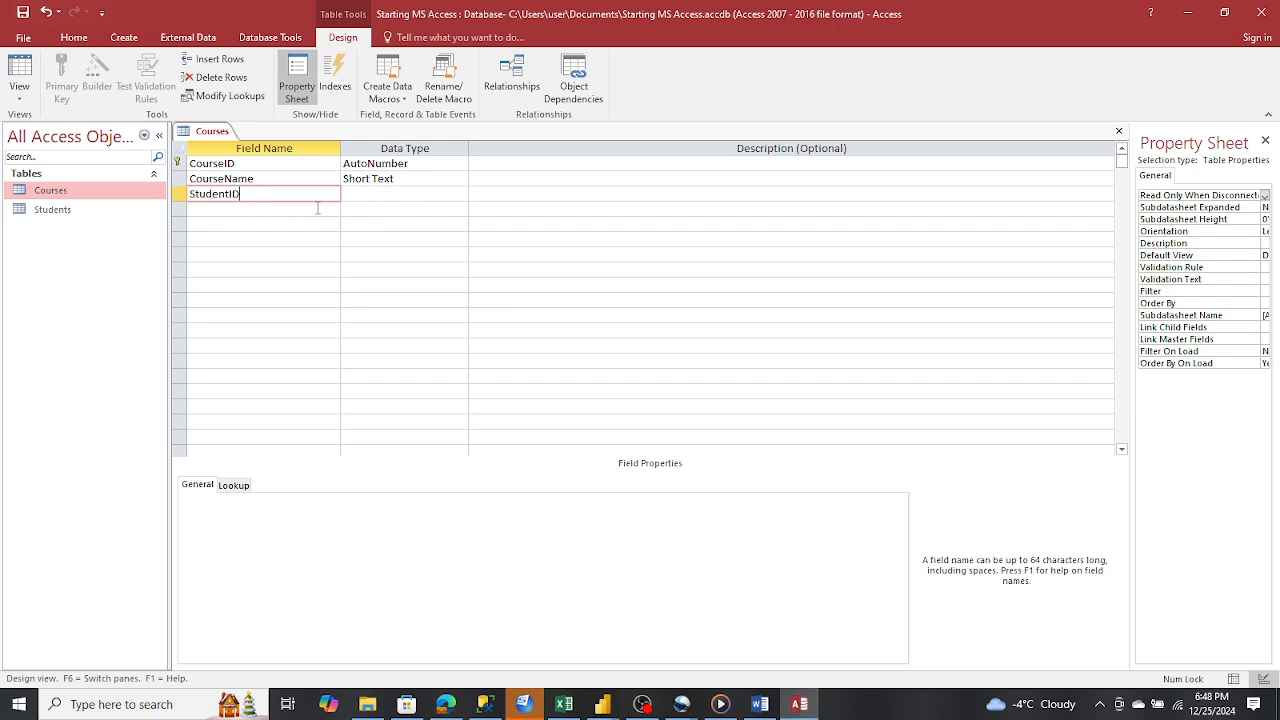
click(381, 193)
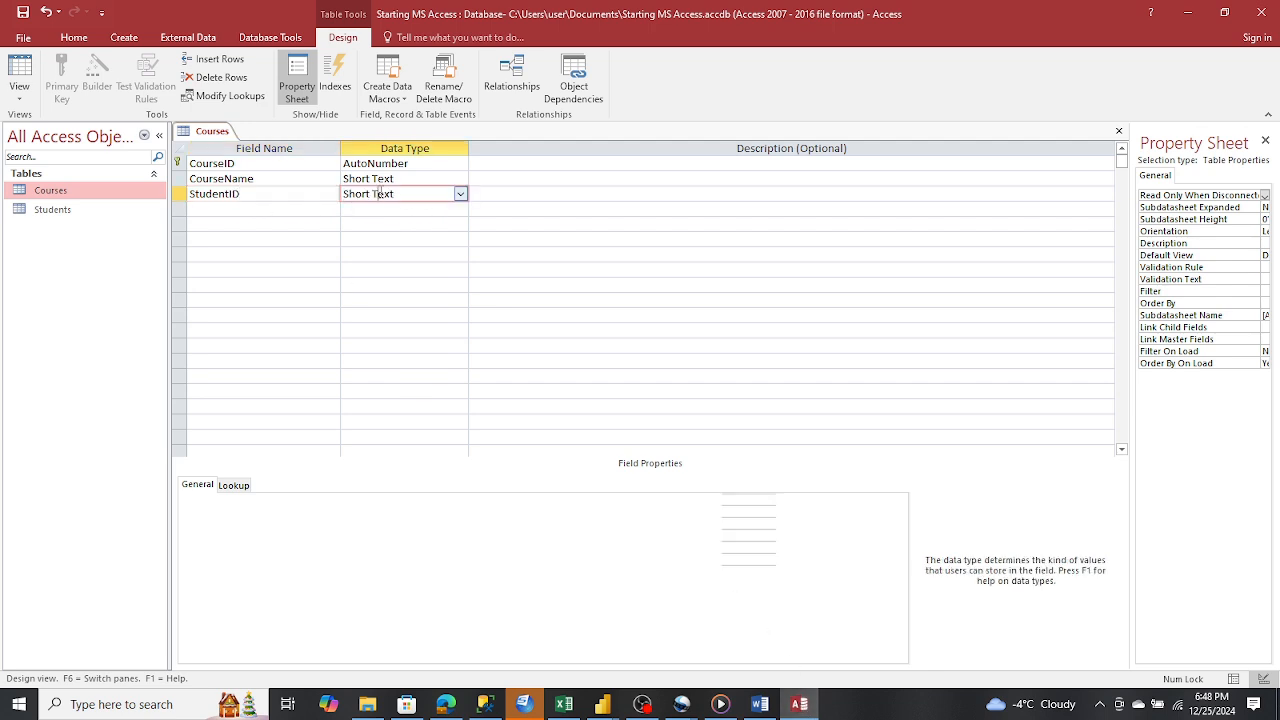
click(461, 196)
click(390, 239)
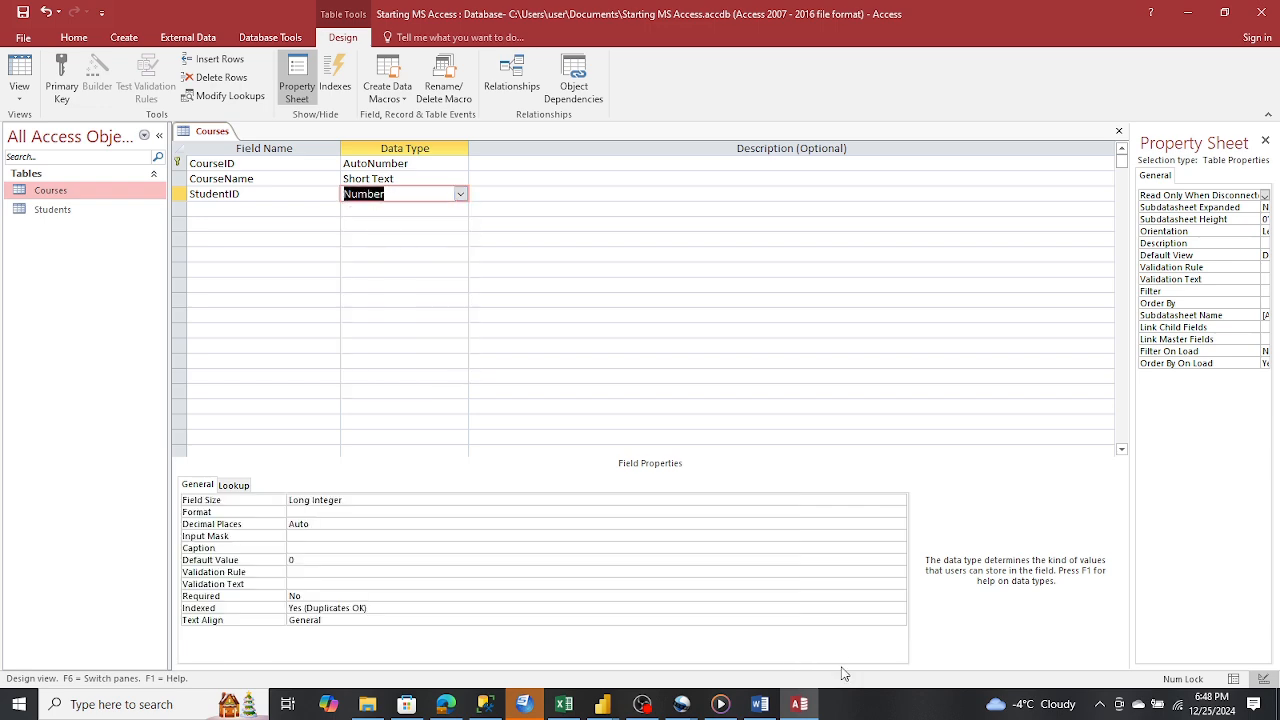
Review the foreign key requirement for StudentID in the Word document and inspect the commands available for that field's row in Access
click(799, 704)
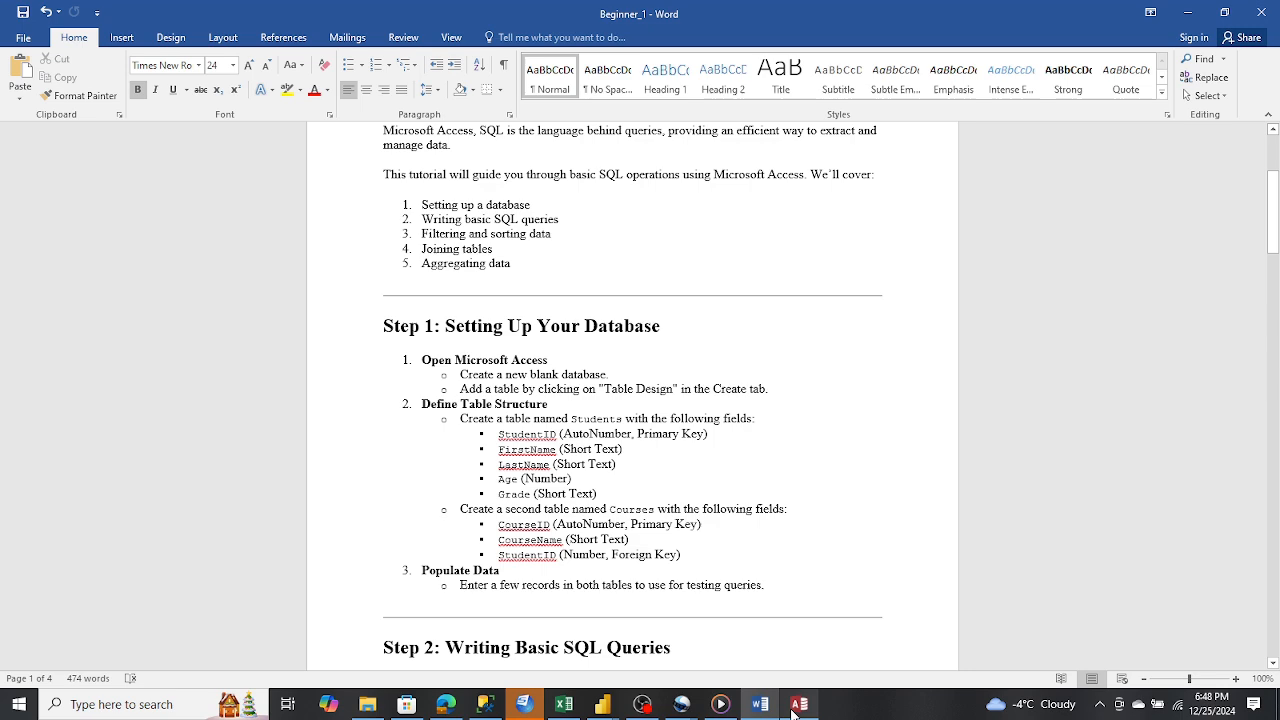
click(799, 704)
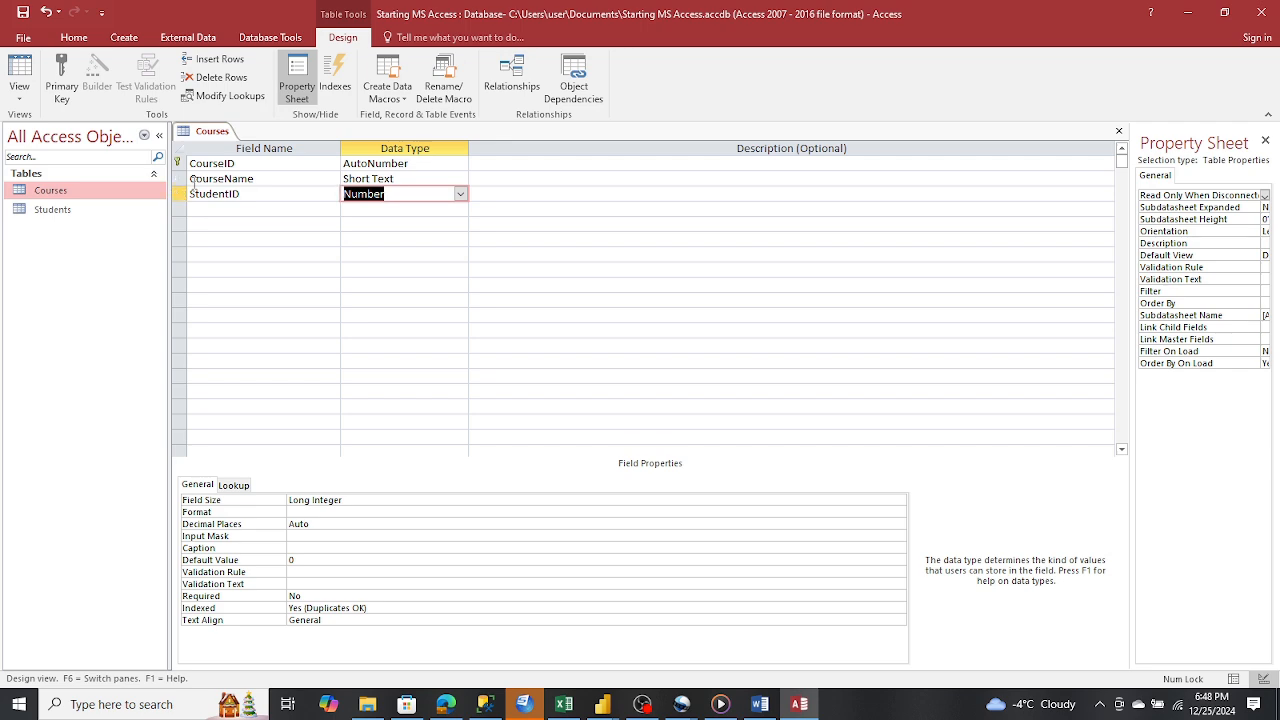
click(800, 704)
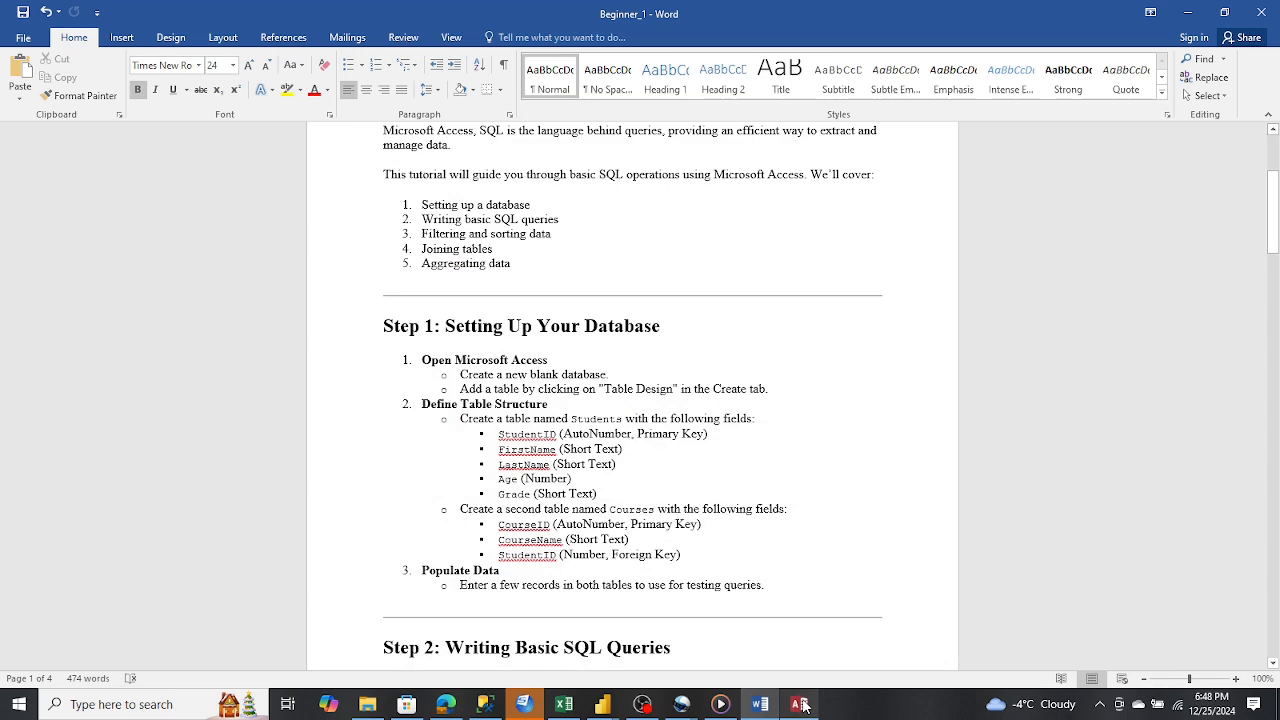
click(800, 704)
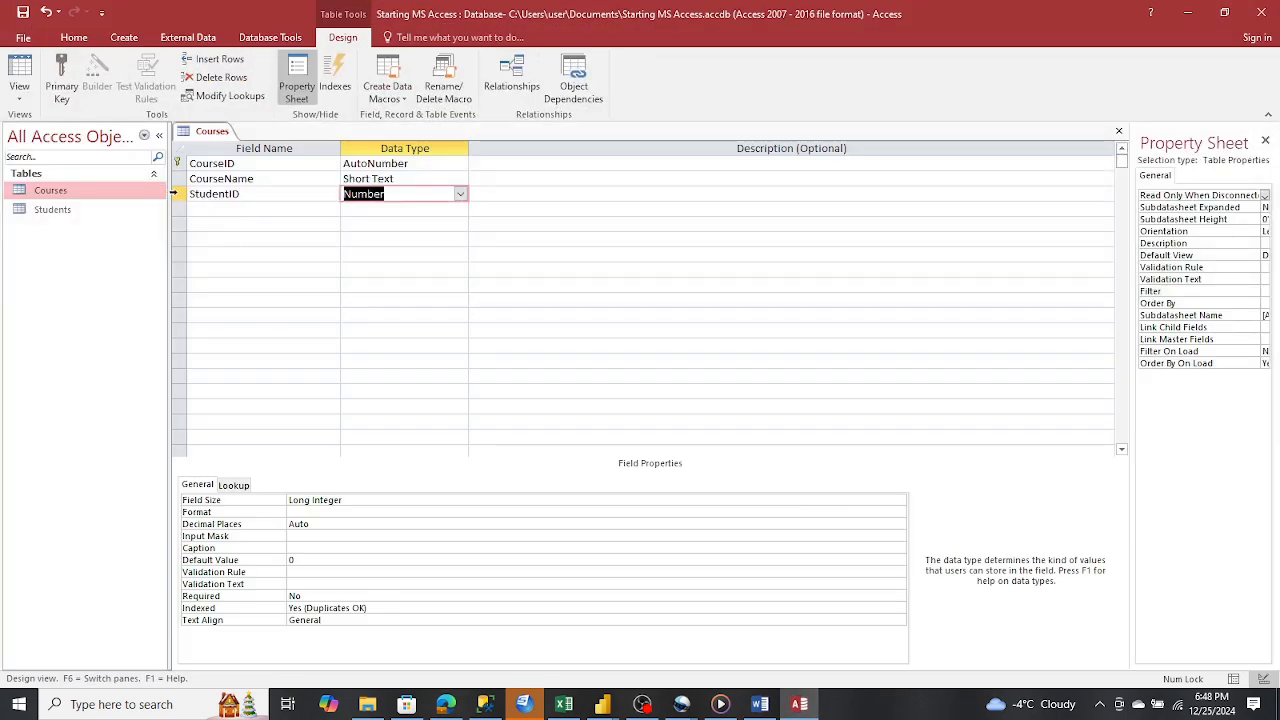
click(182, 197)
right_click(182, 198)
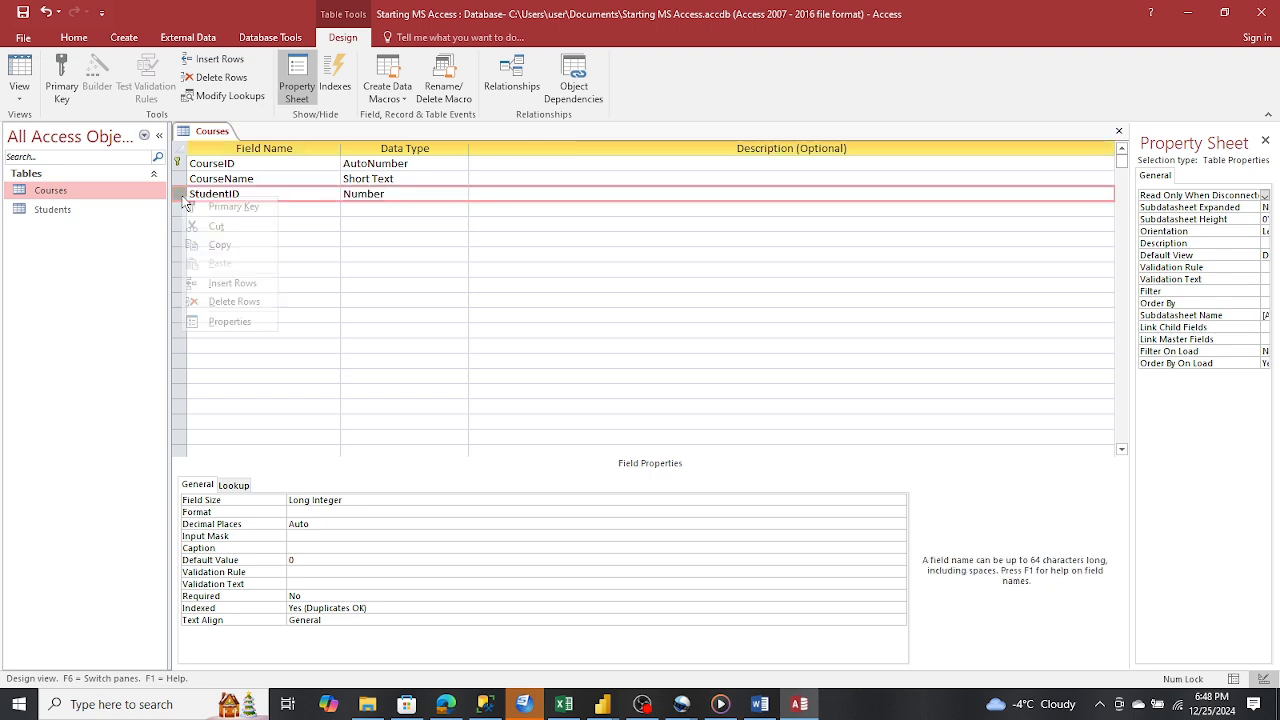
key(Escape)
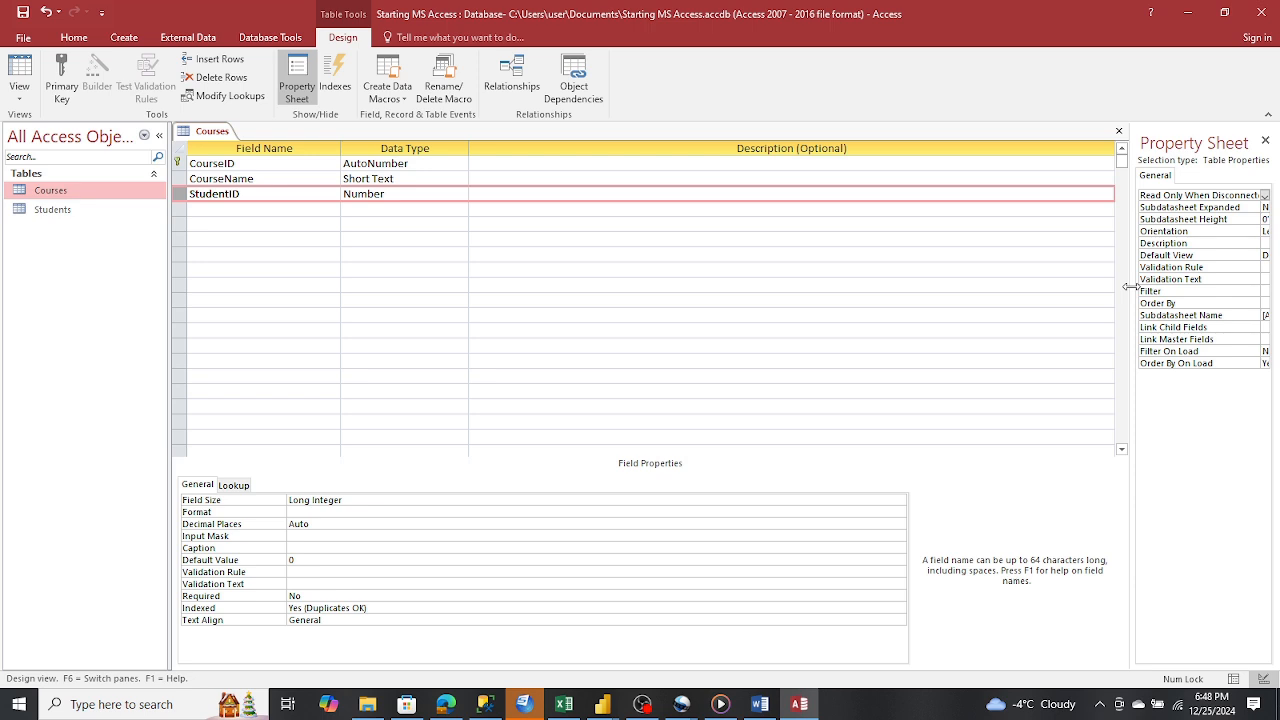
Widen the table's Property Sheet and review the data types offered for StudentID, choosing Number again
drag(1130, 287, 910, 310)
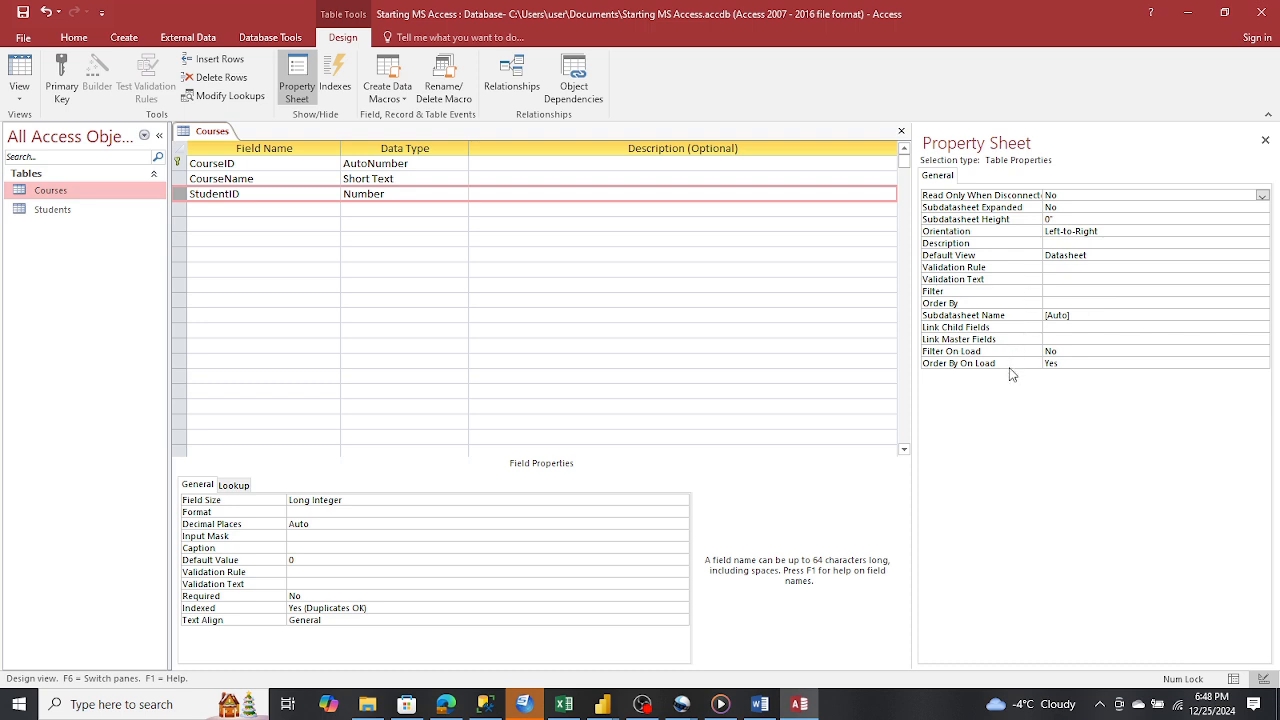
drag(911, 290, 1008, 292)
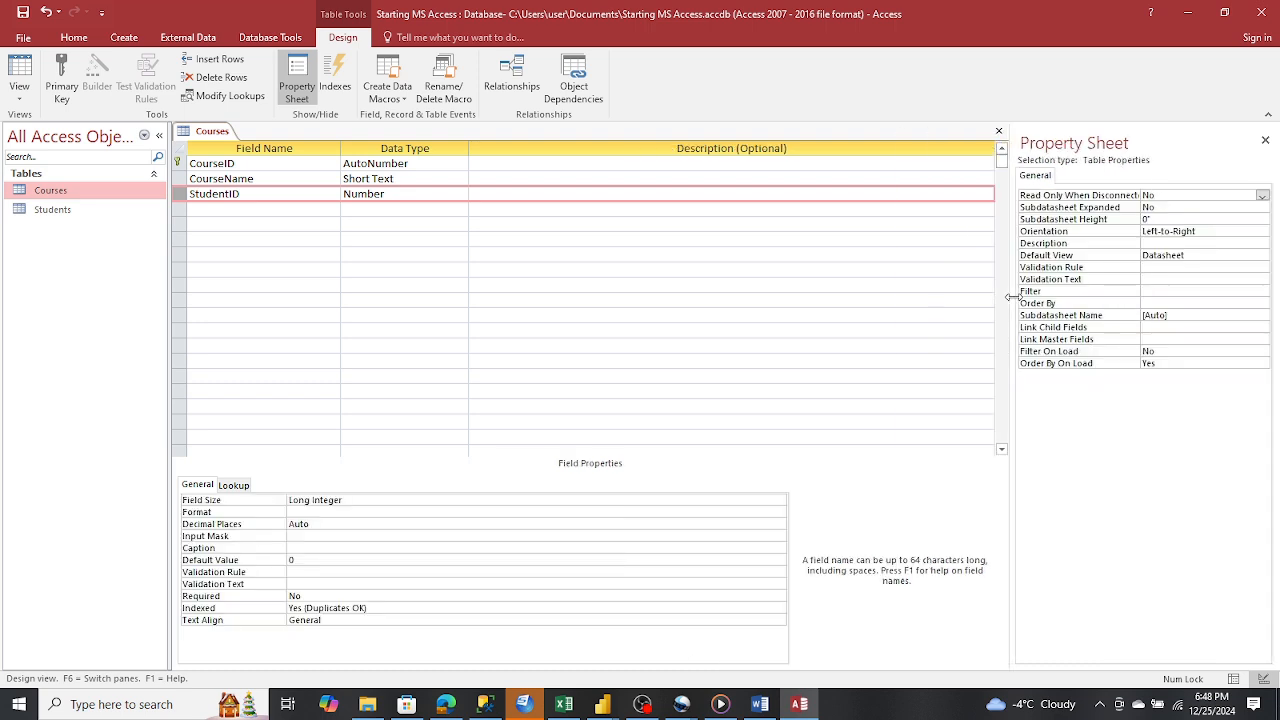
click(386, 193)
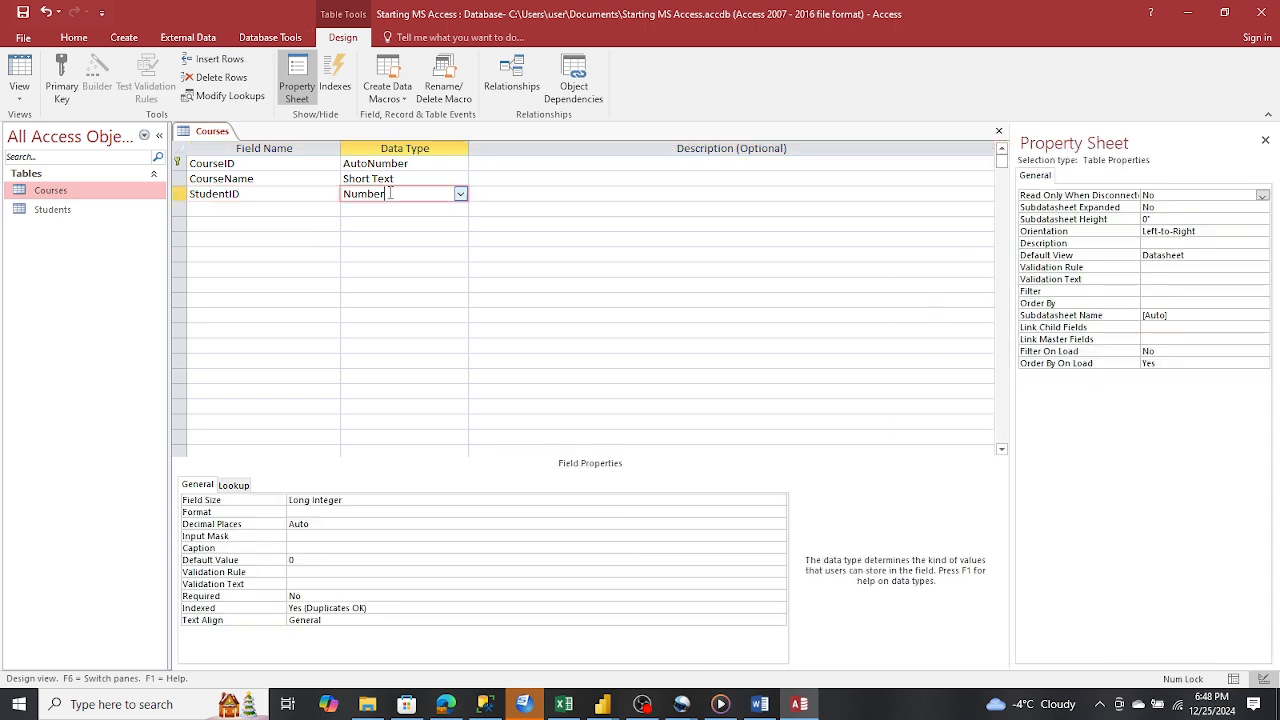
click(460, 193)
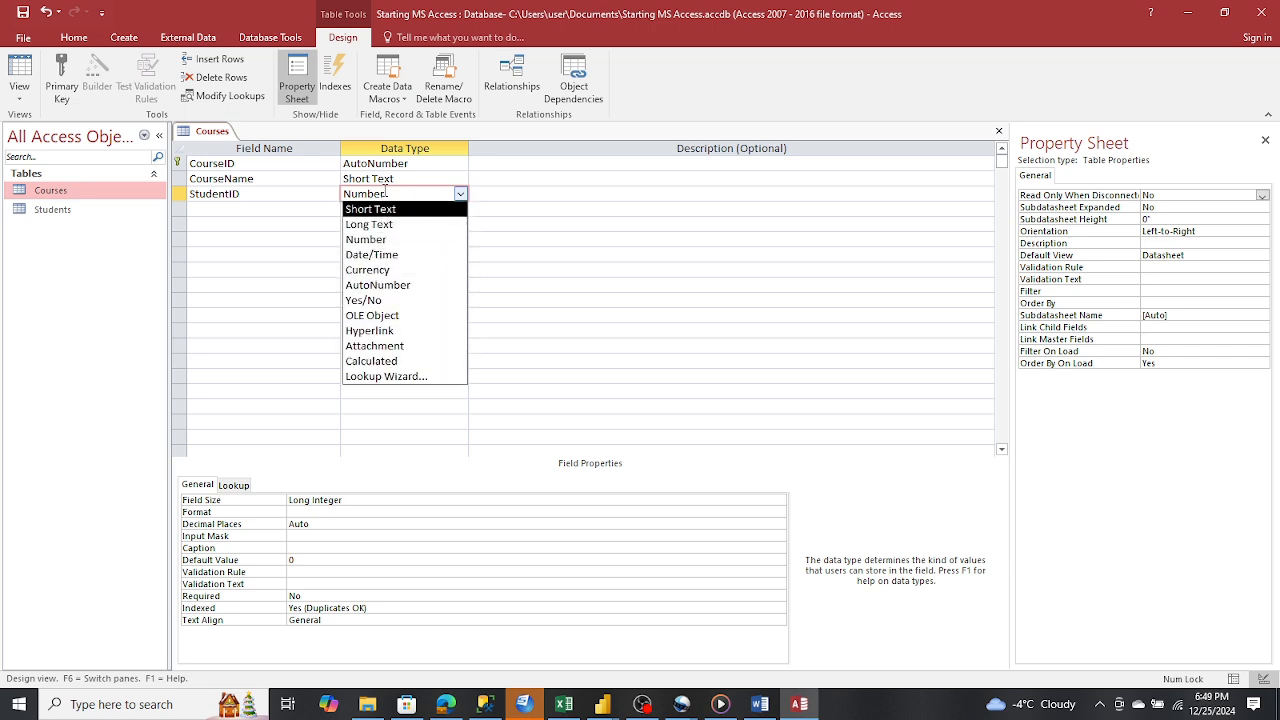
click(366, 240)
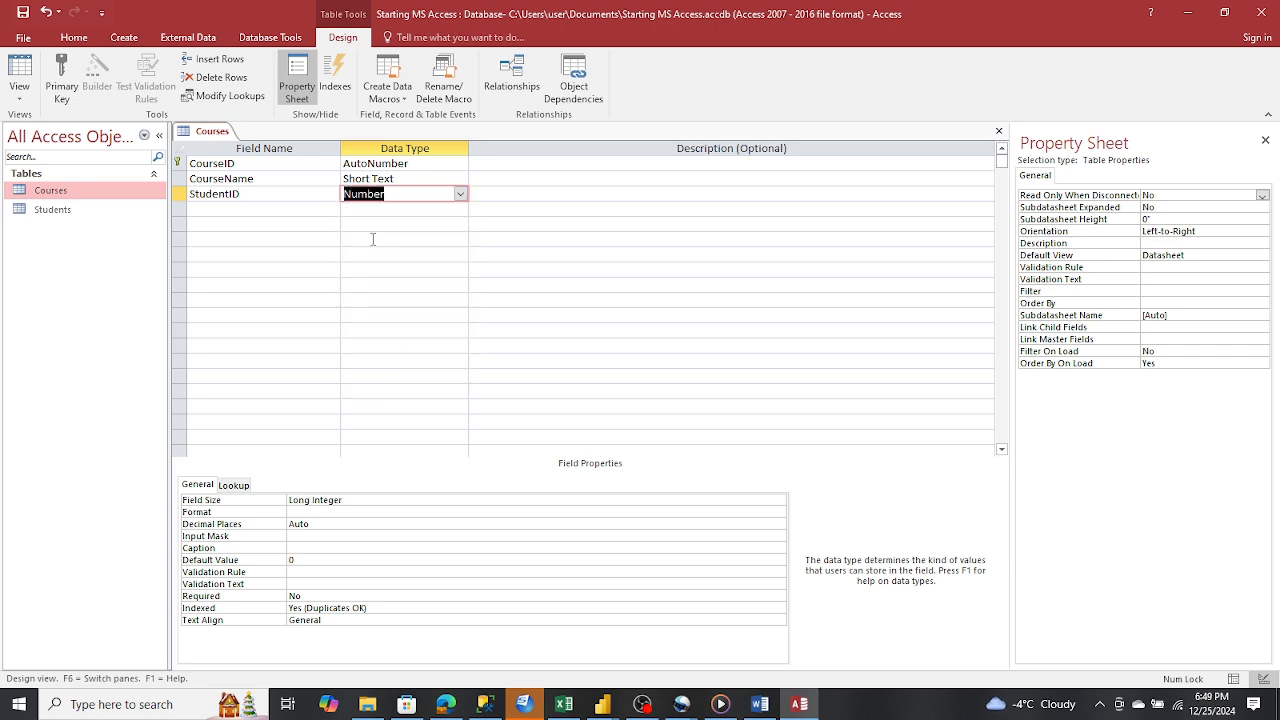
Recheck the StudentID requirement in the Word document and toggle the Property Sheet off in the Courses design
click(797, 704)
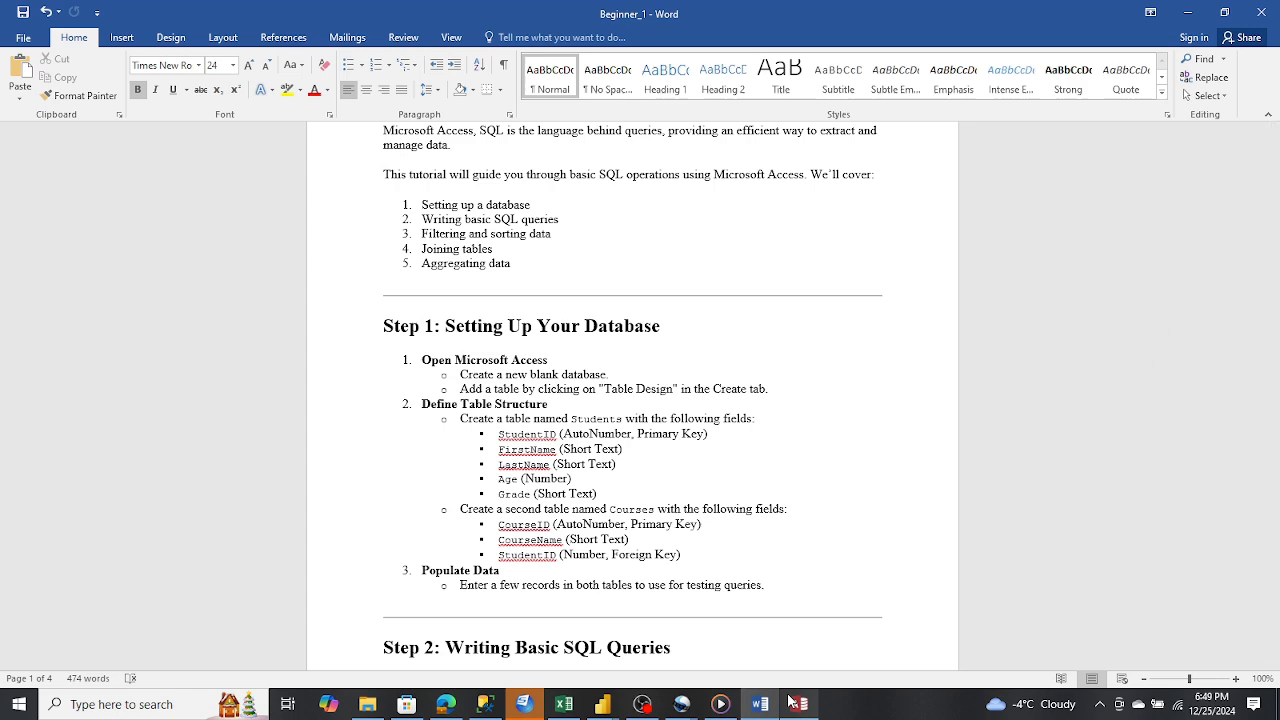
click(797, 704)
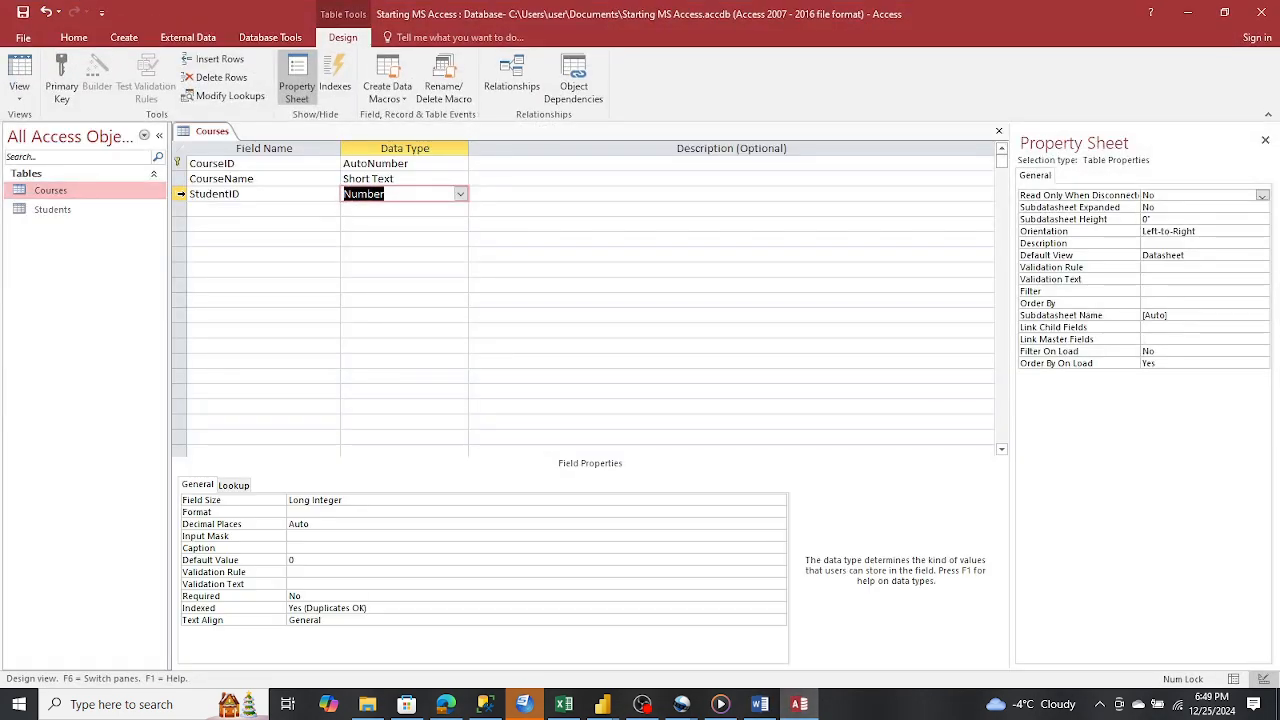
click(180, 194)
right_click(182, 196)
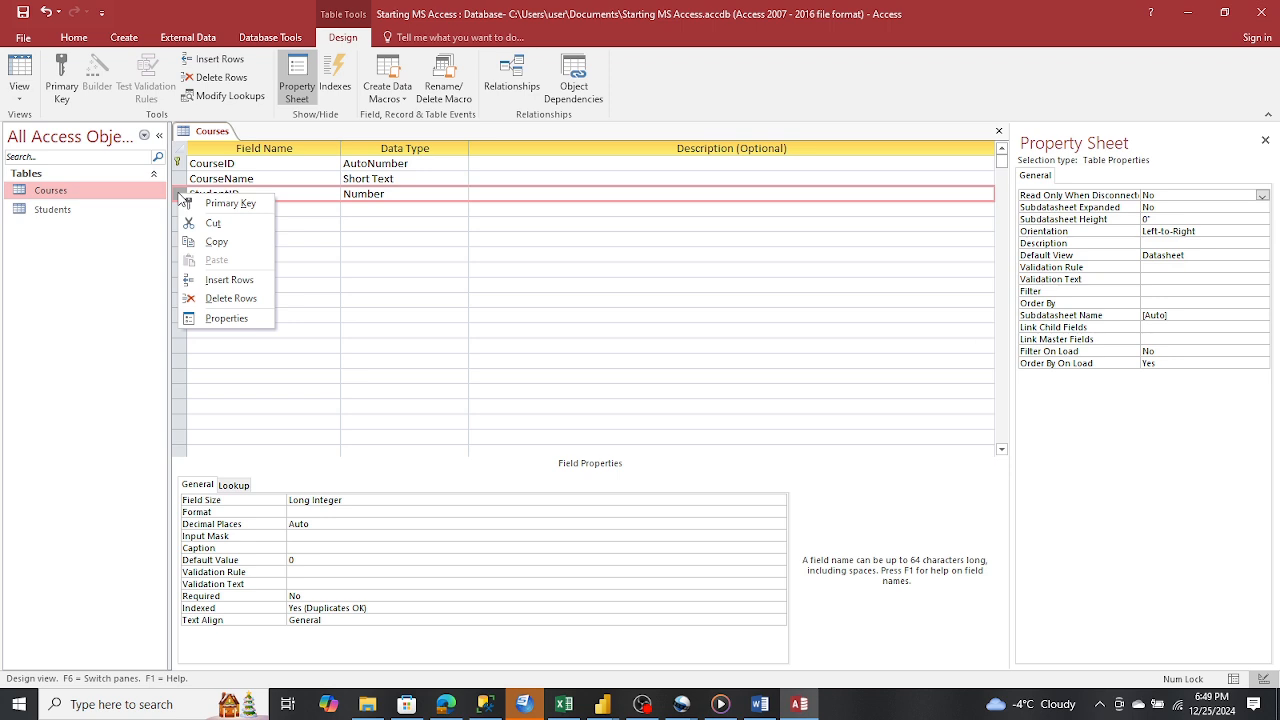
click(226, 318)
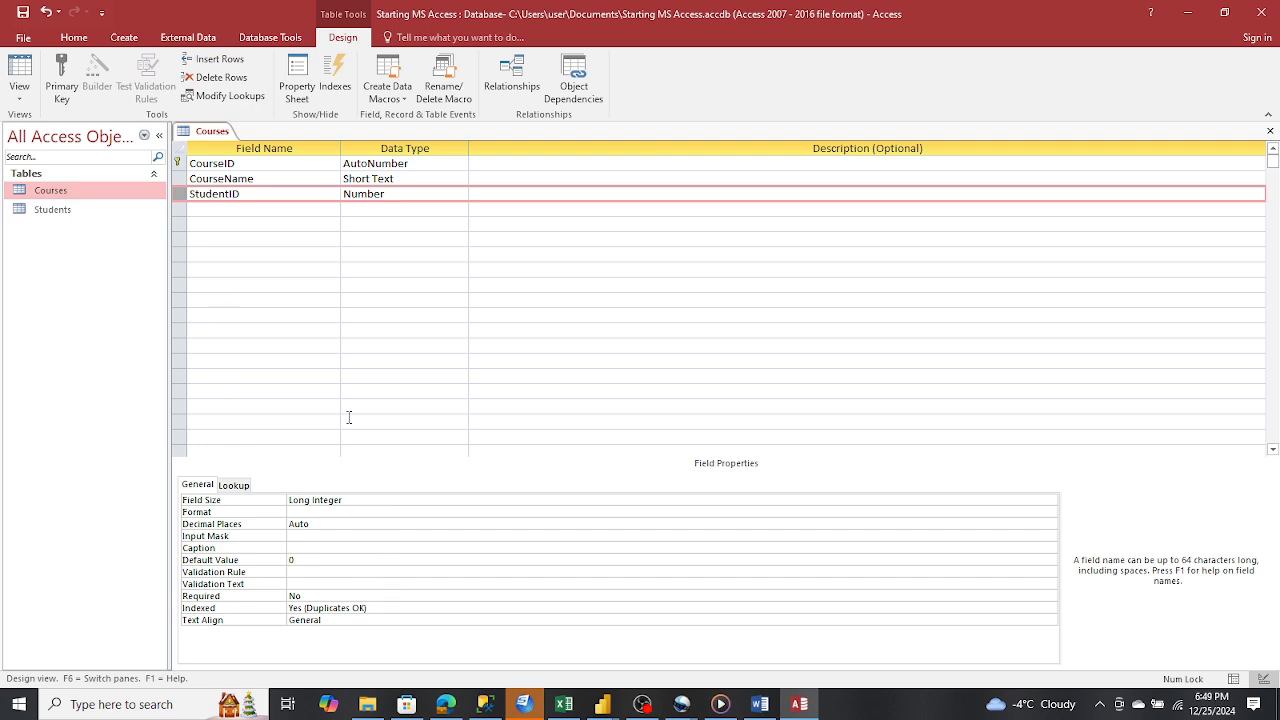
Close the Courses table design and save its changes
click(397, 196)
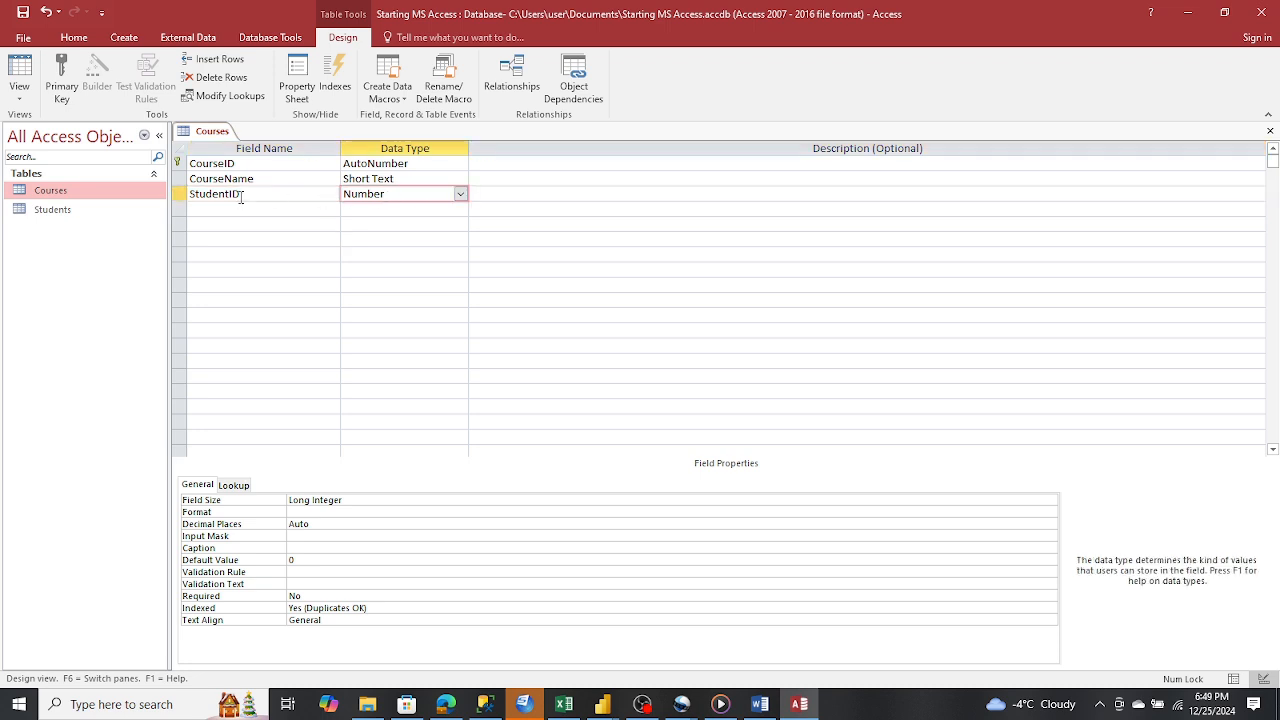
click(73, 210)
click(72, 191)
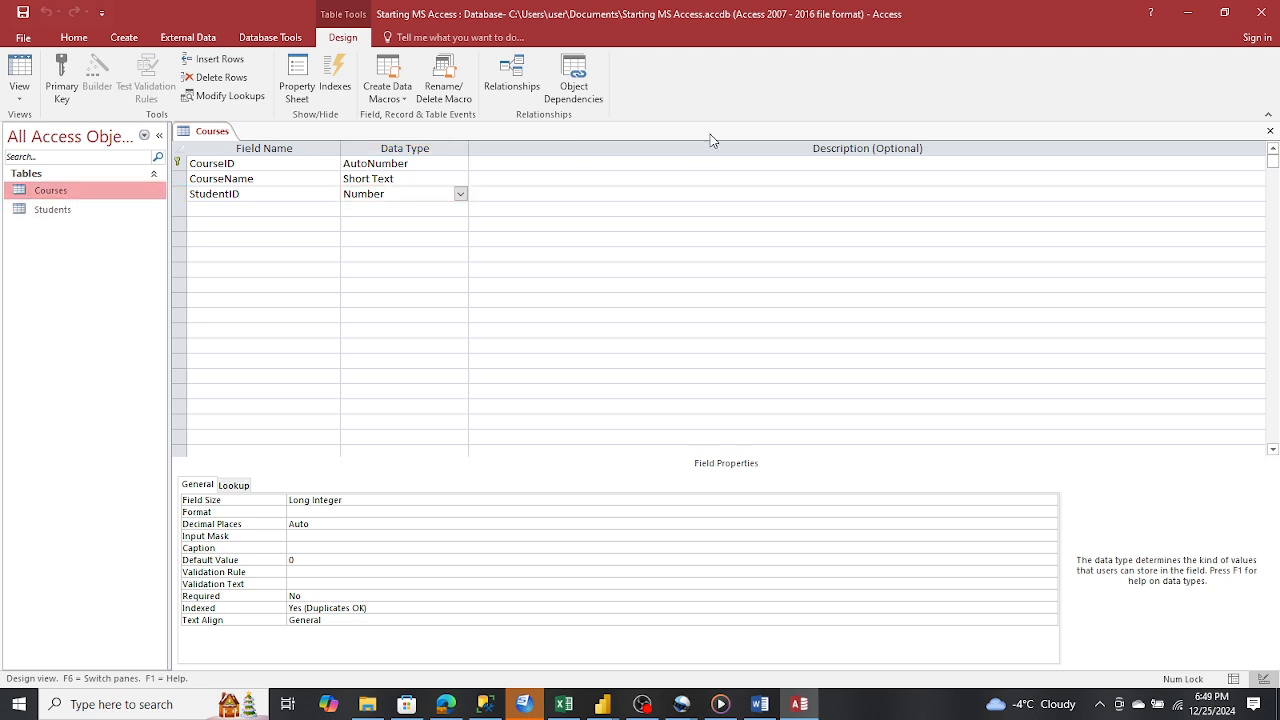
click(1270, 131)
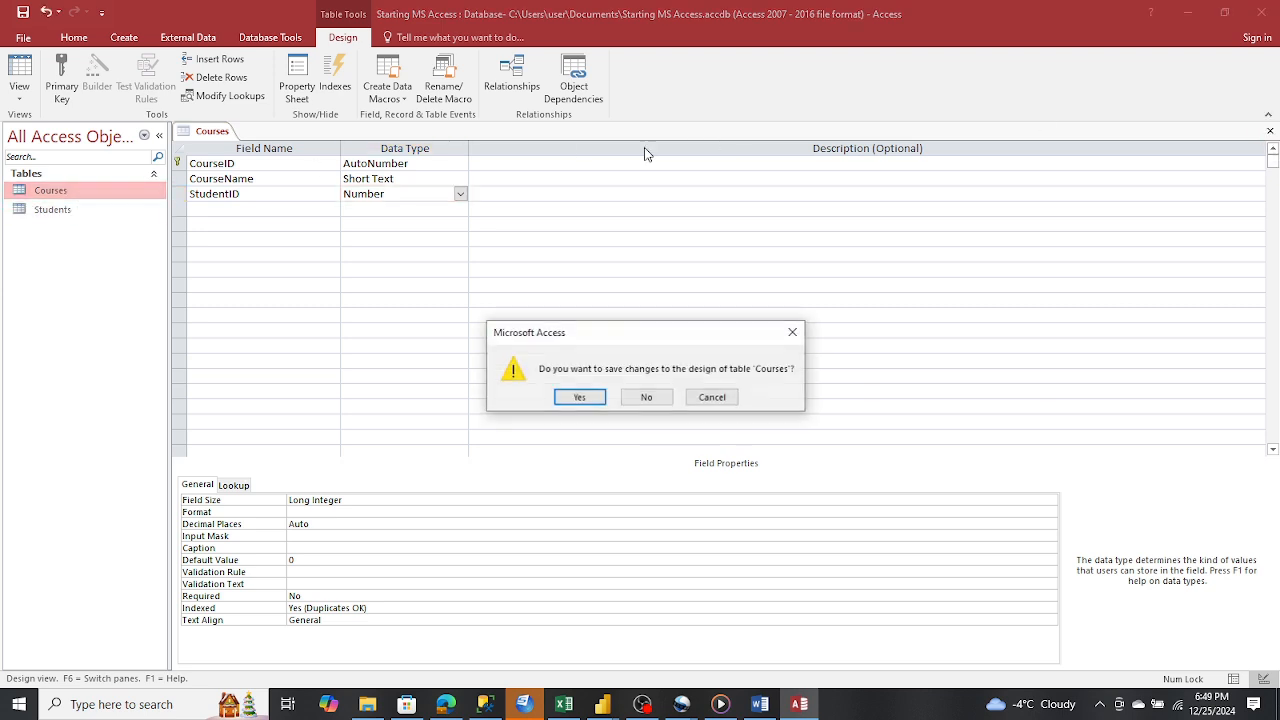
click(582, 397)
Open the Students and Courses tables in Datasheet View and bring Students to the front
double_click(42, 216)
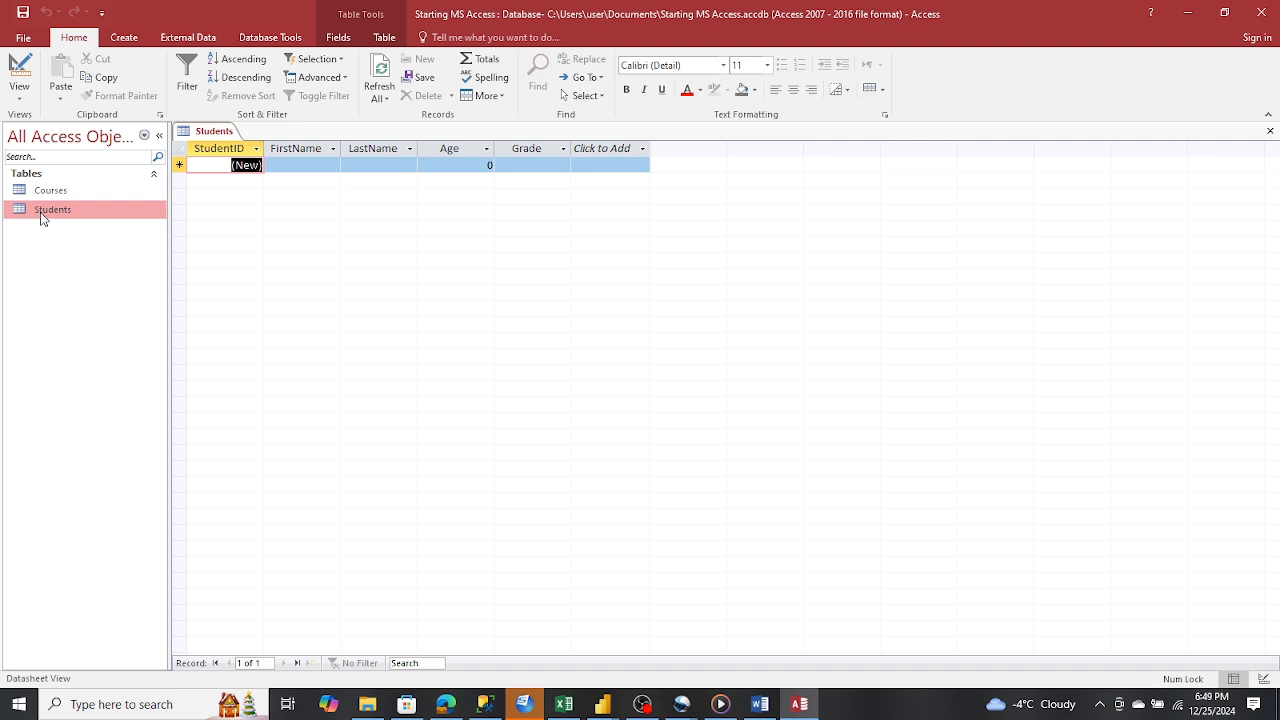
double_click(44, 194)
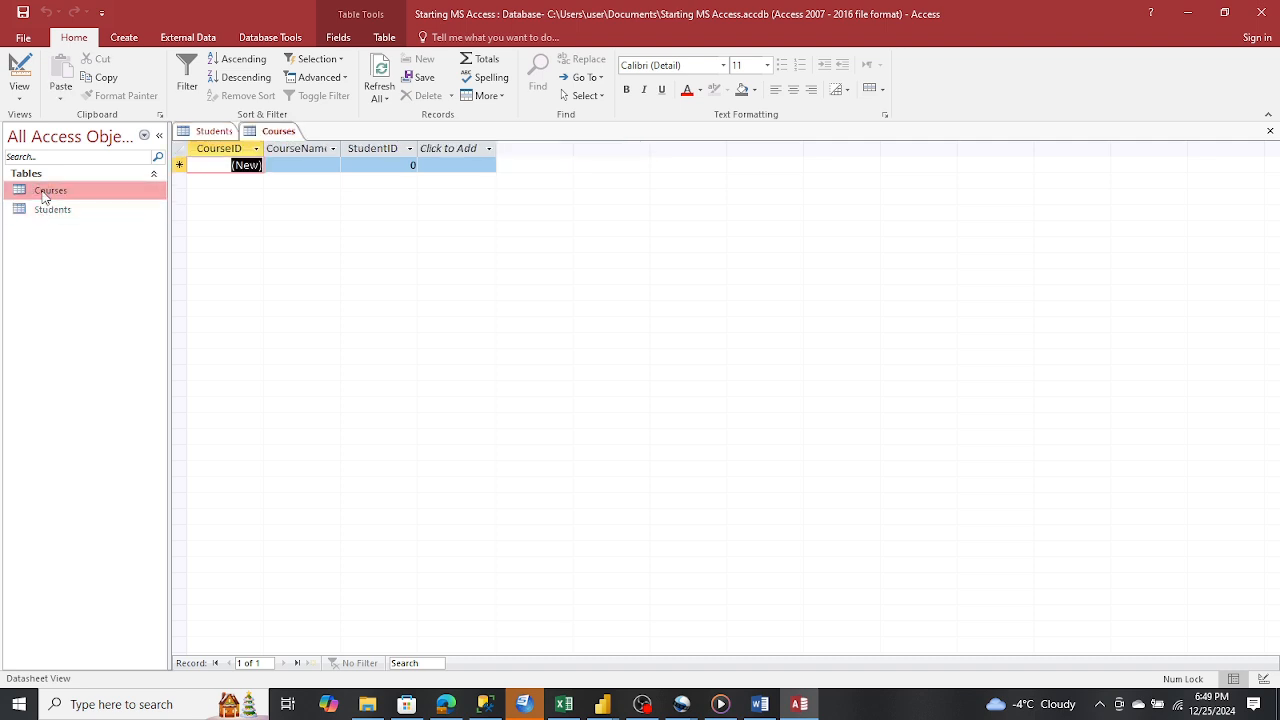
double_click(44, 211)
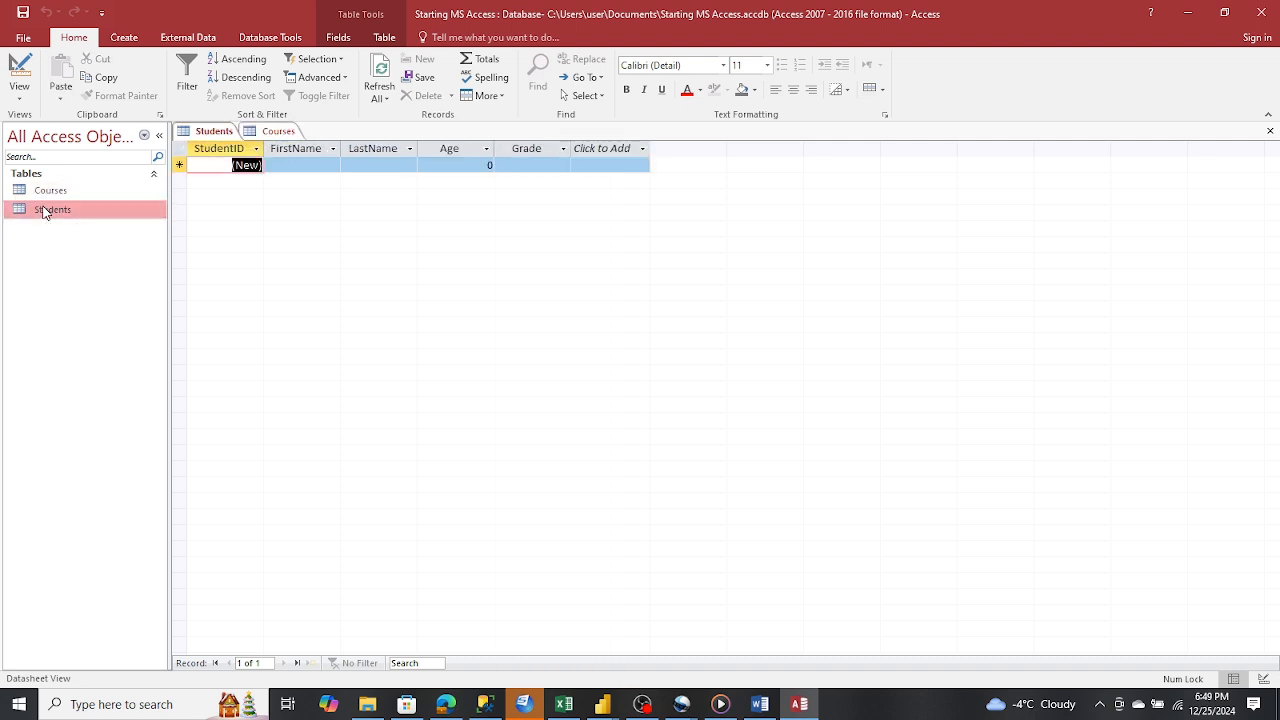
Enter the first student's first name in a new record of the Students table
click(298, 166)
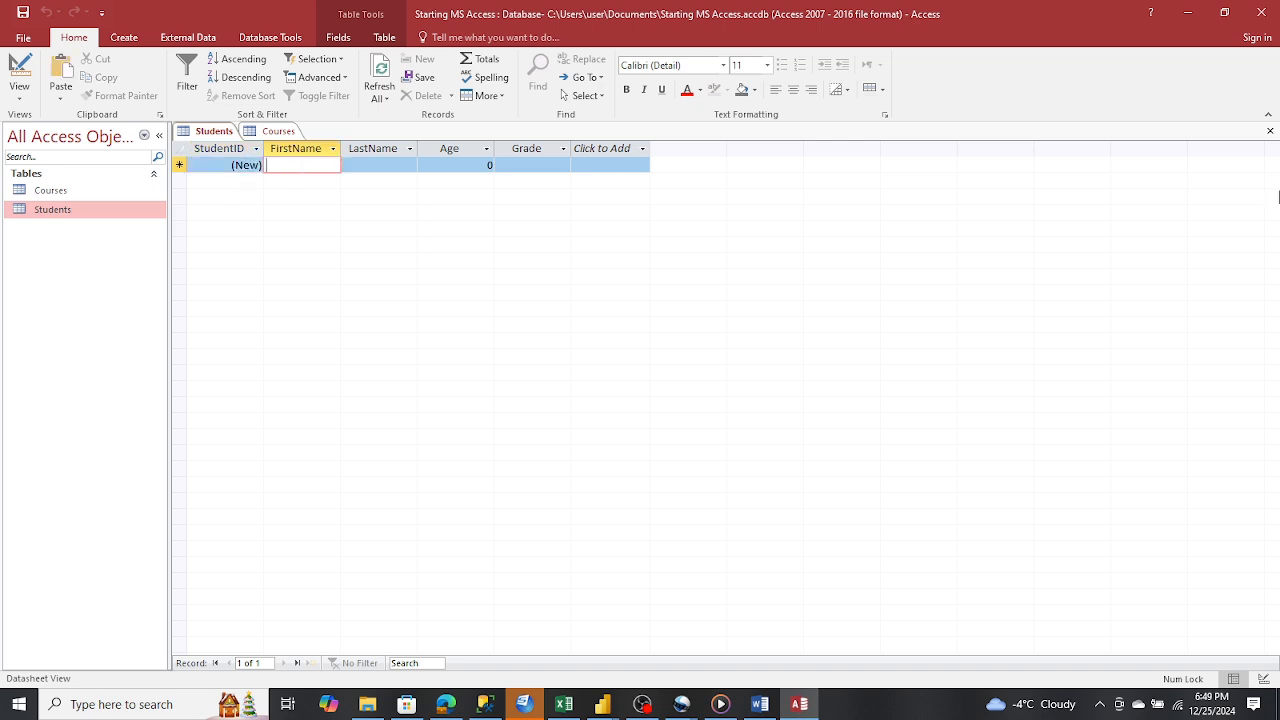
text(J)
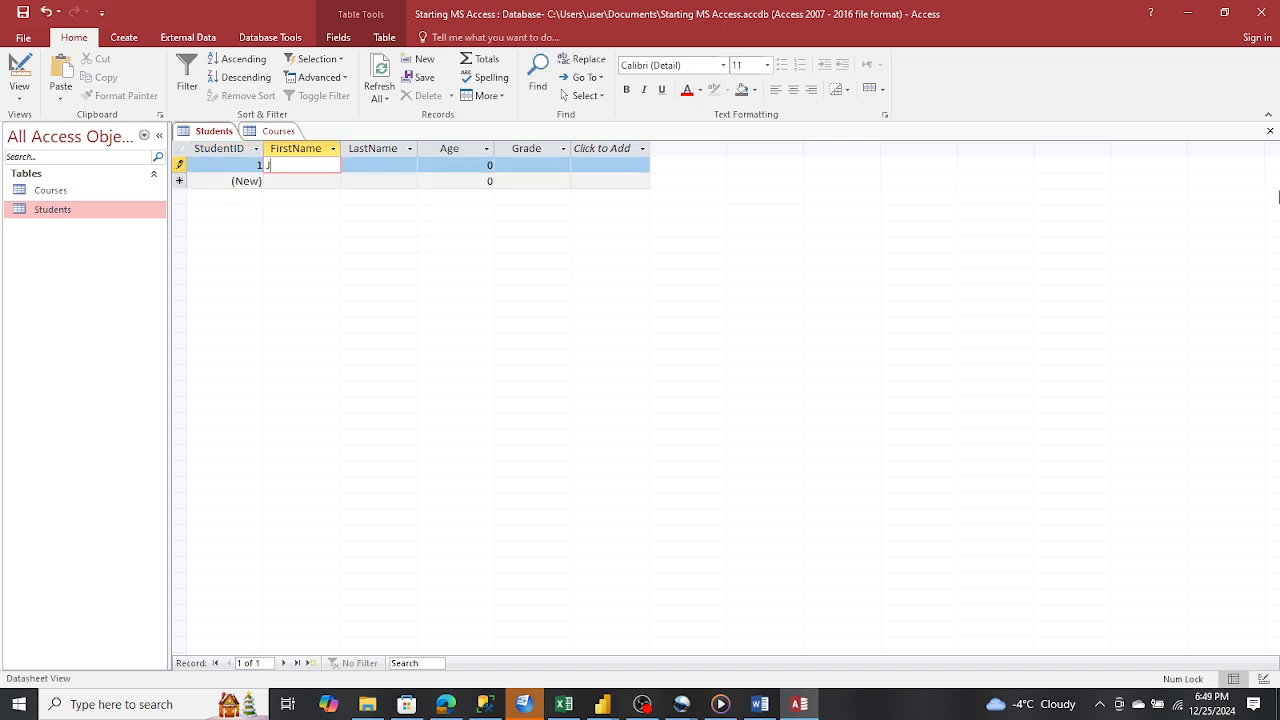
text(ohn Smith)
key(BackSpace)
key(BackSpace)
key(BackSpace)
key(BackSpace)
key(BackSpace)
key(Tab)
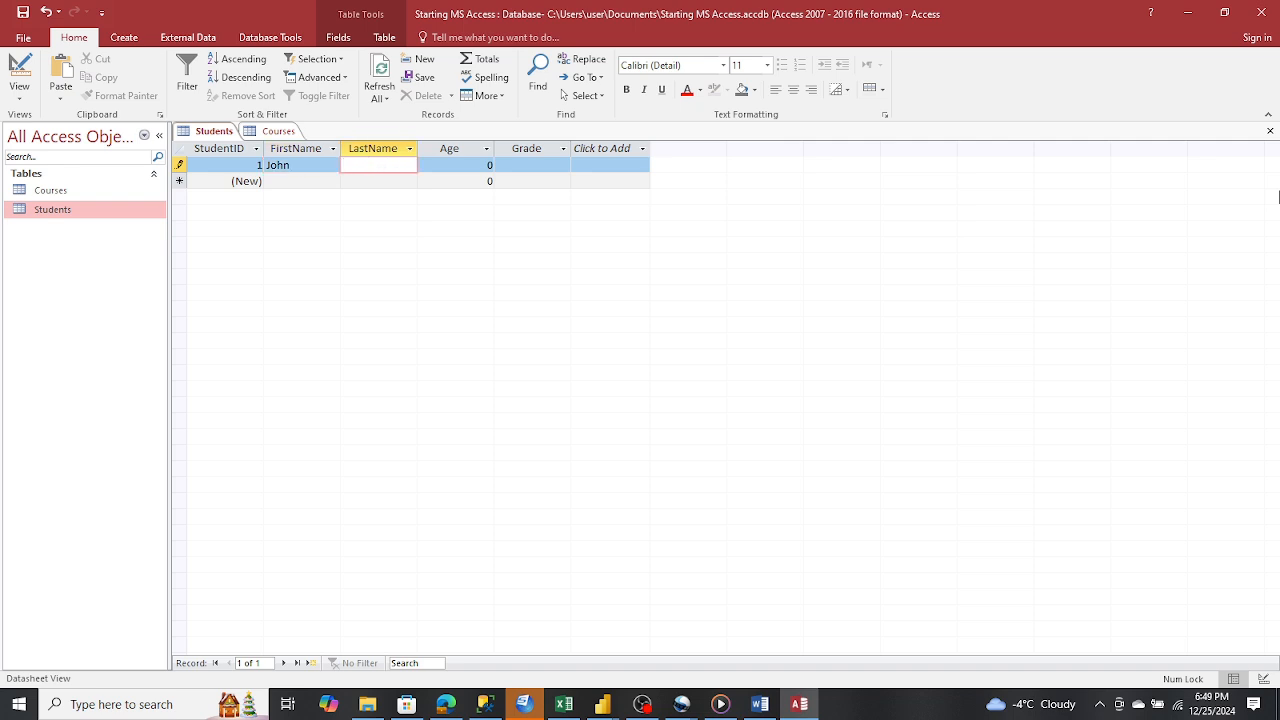
Complete the first student's record with the last name, age 20 and grade A
text(Smith)
key(Tab)
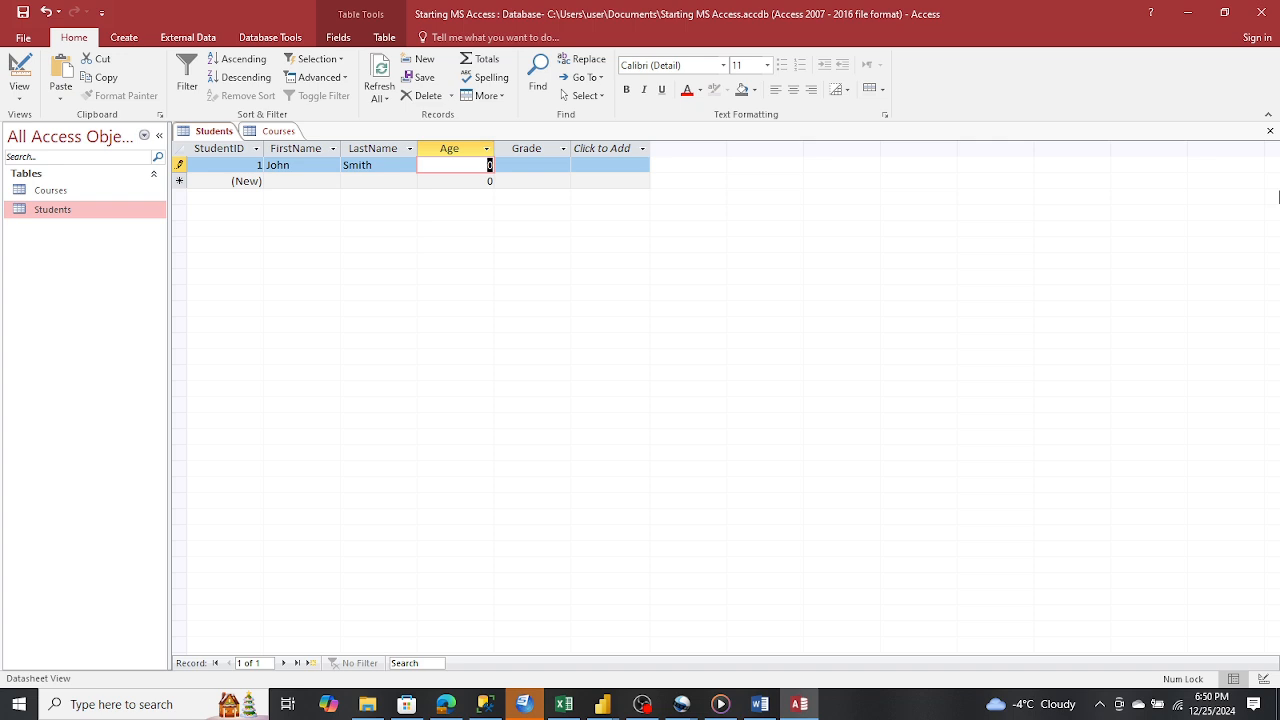
text(20)
key(Tab)
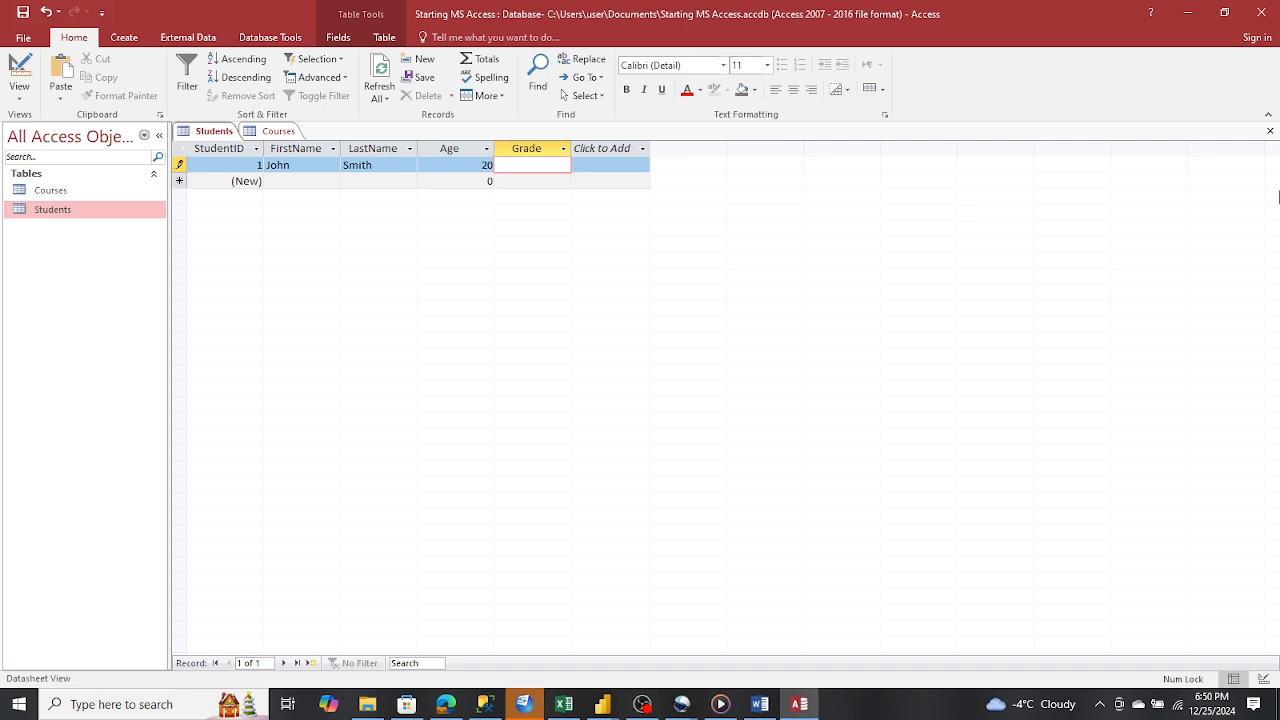
text(A)
Start a second student record and fill in the student's first name
click(317, 180)
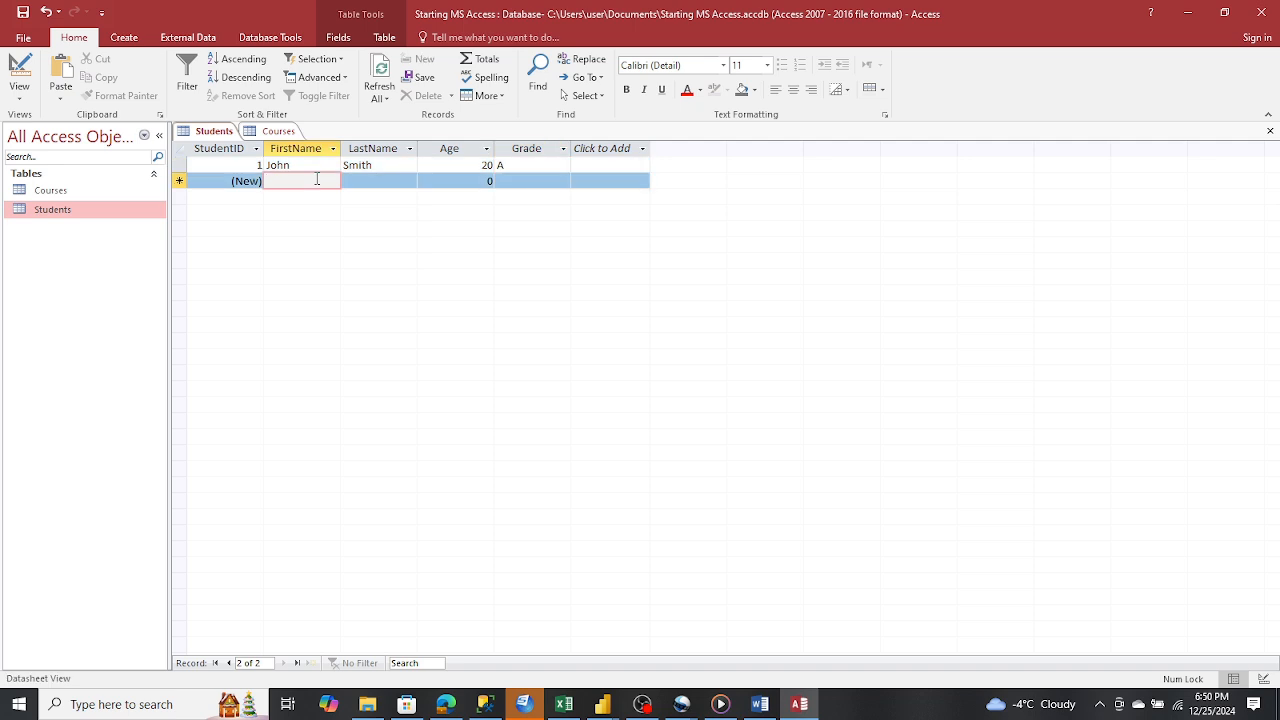
text(Edwar)
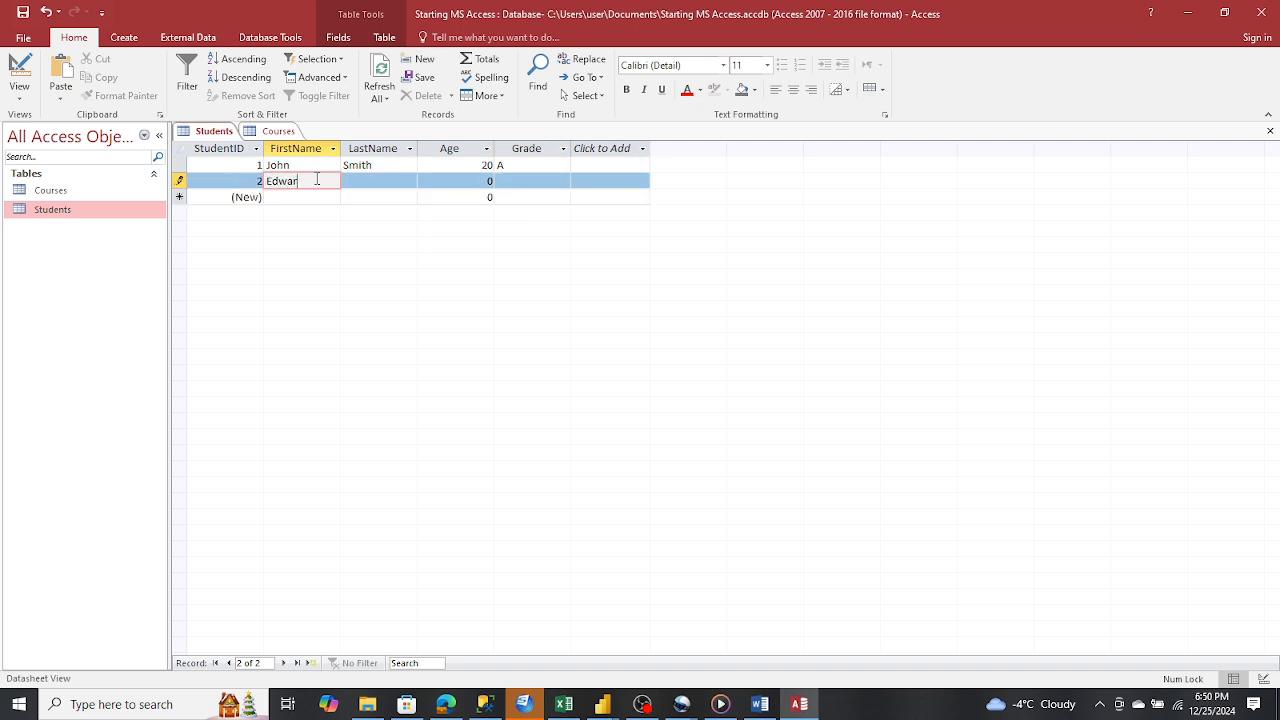
key(Tab)
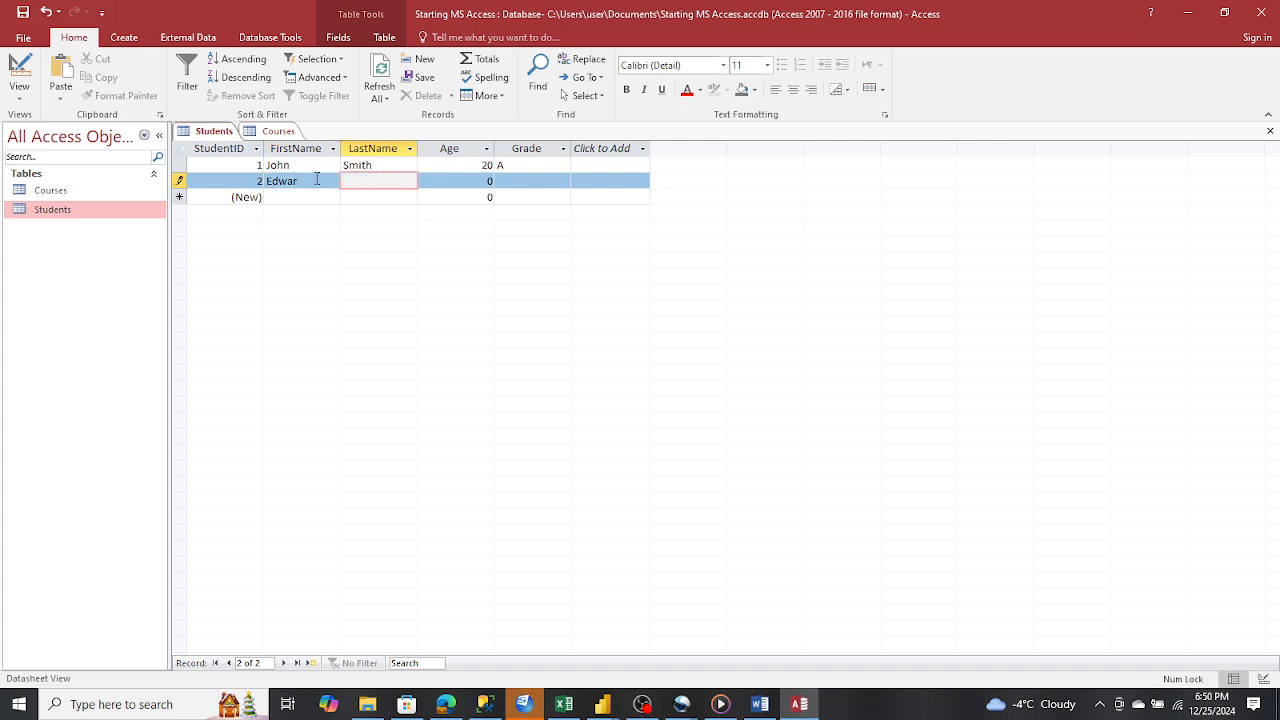
click(317, 179)
text(d)
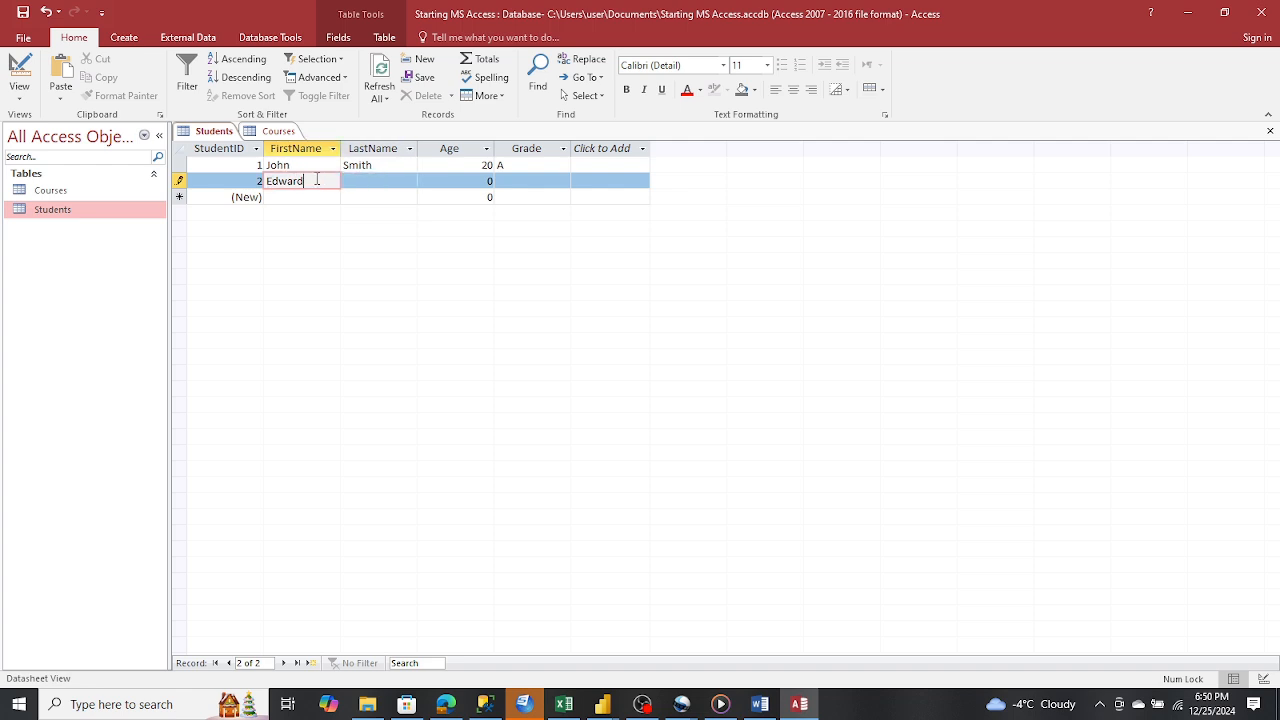
key(Tab)
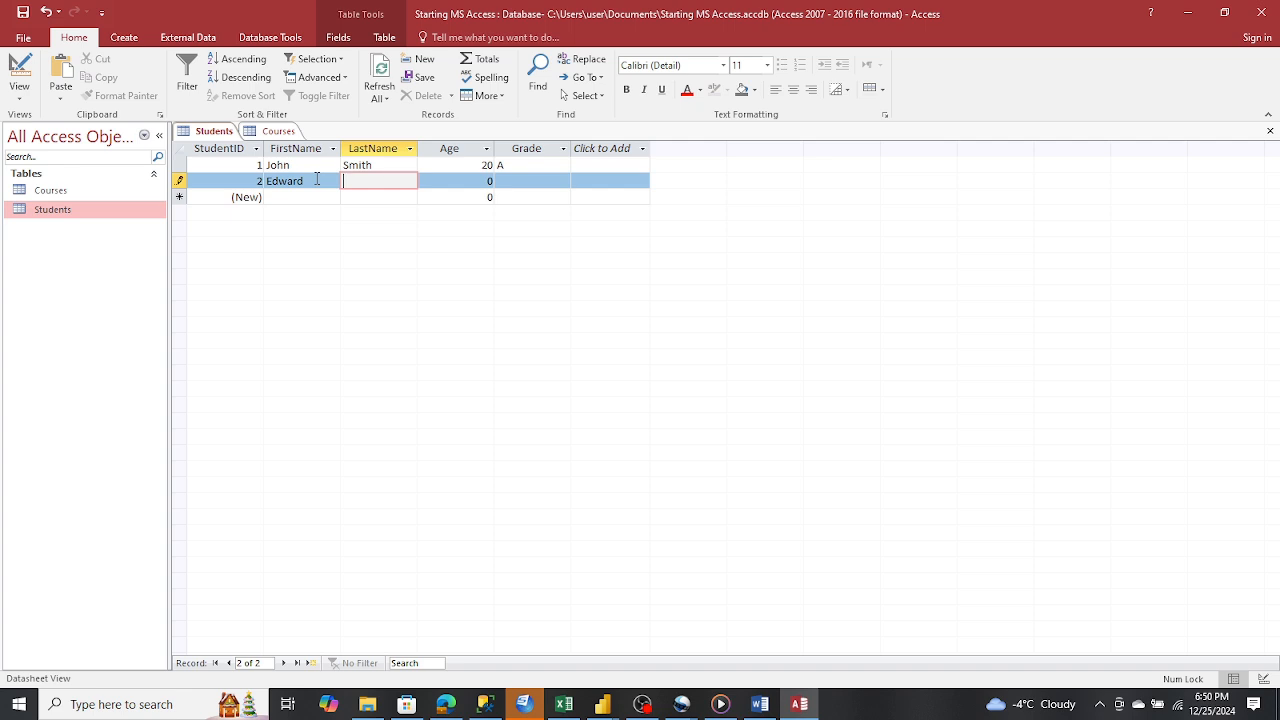
Fill in the second student's last name, age 21 and grade B
text(Kane)
key(Tab)
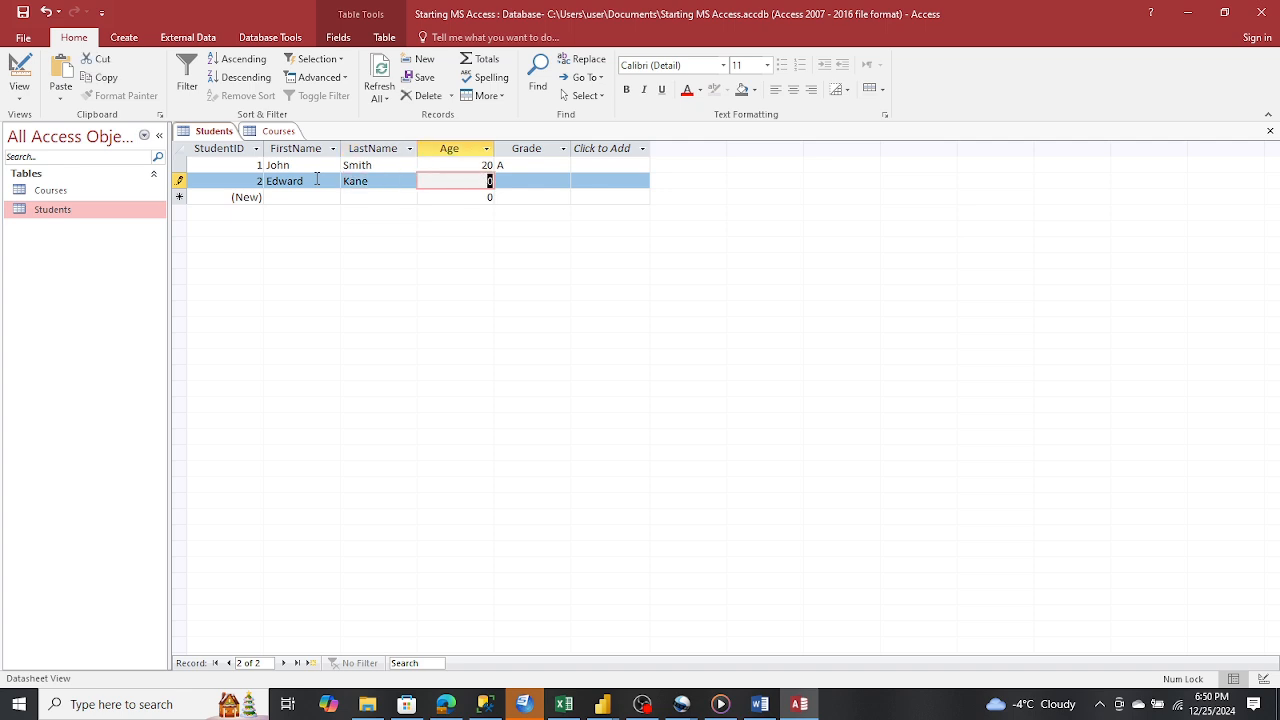
text(21)
key(Tab)
text(B)
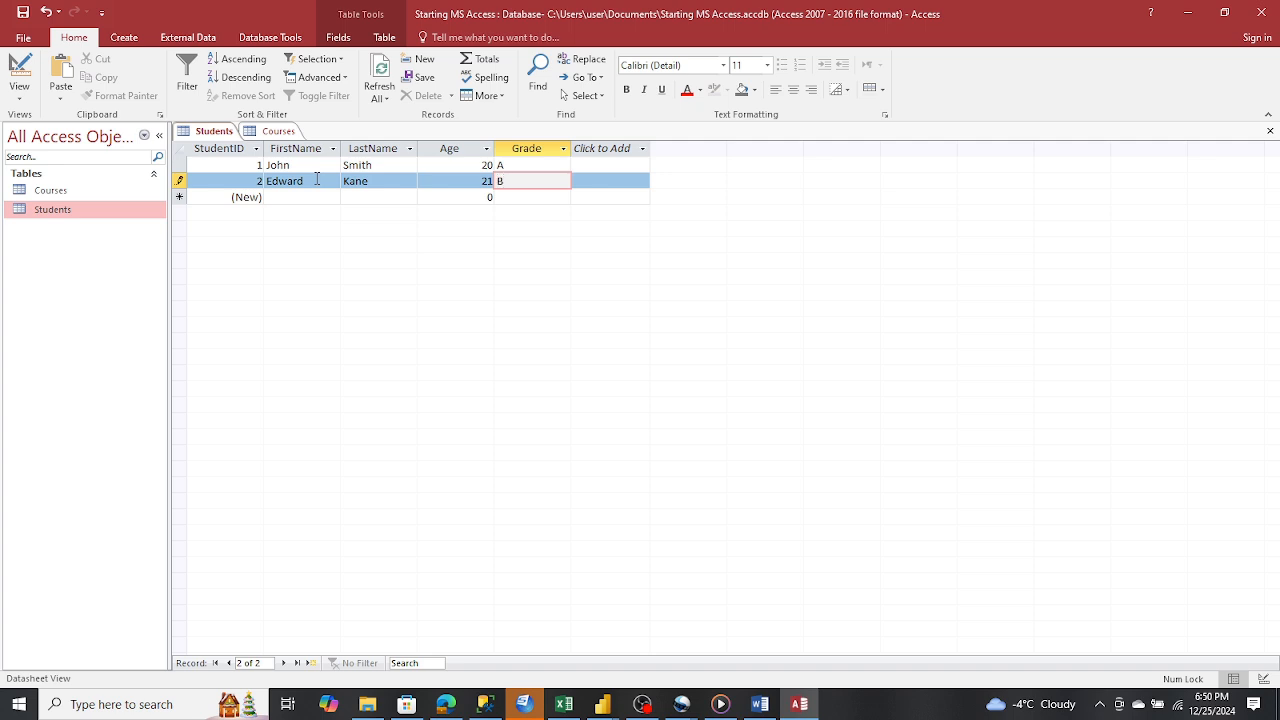
Add a third student record with the first and last name, age 19 and grade A Plus
click(285, 194)
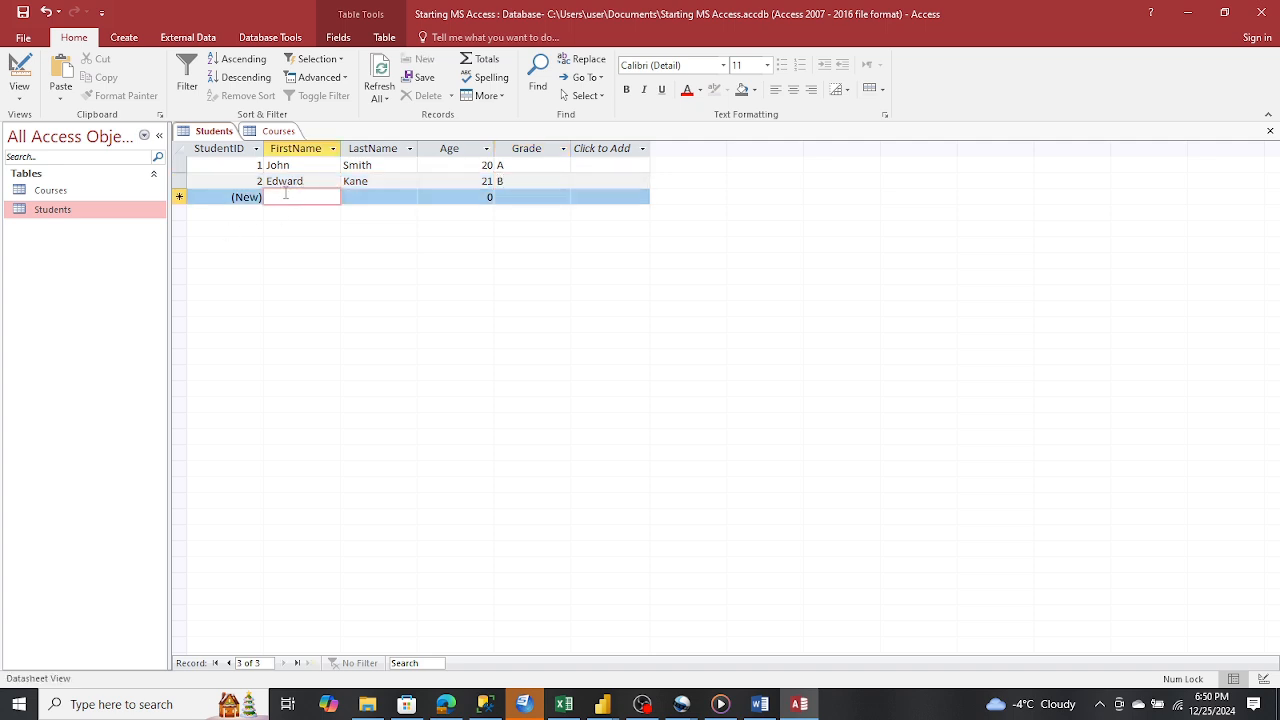
text(Sheila)
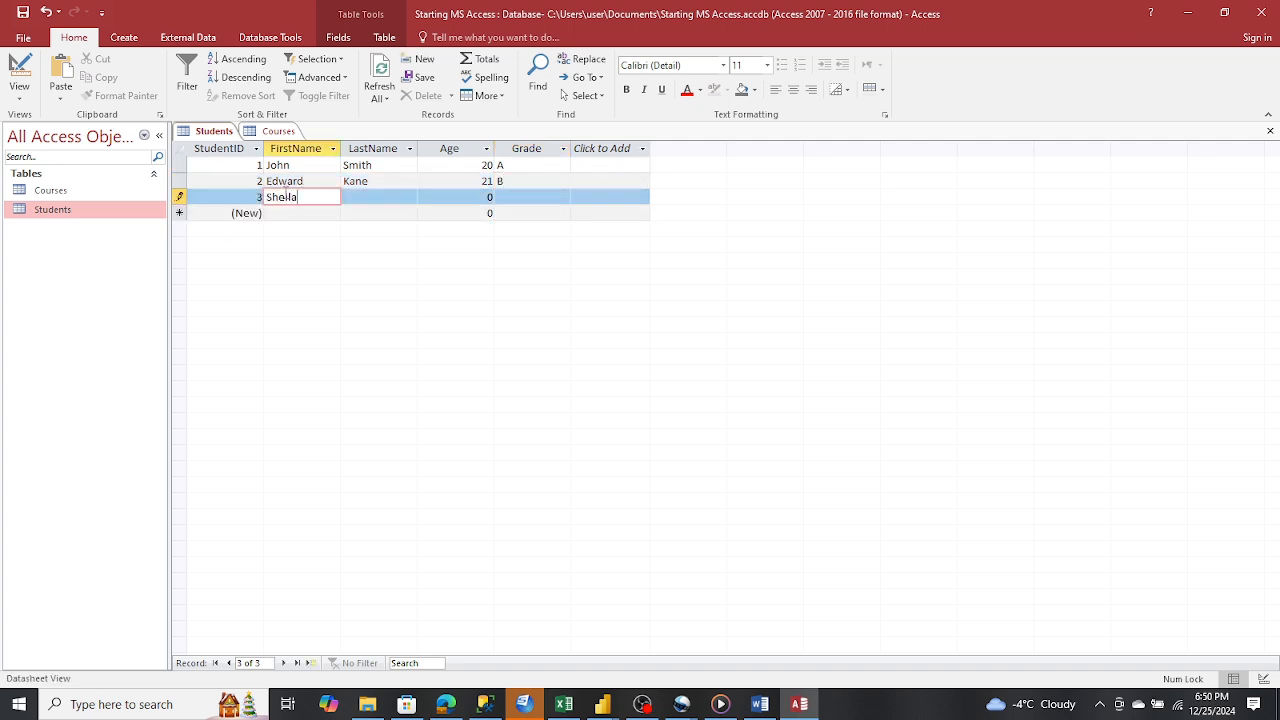
key(Tab)
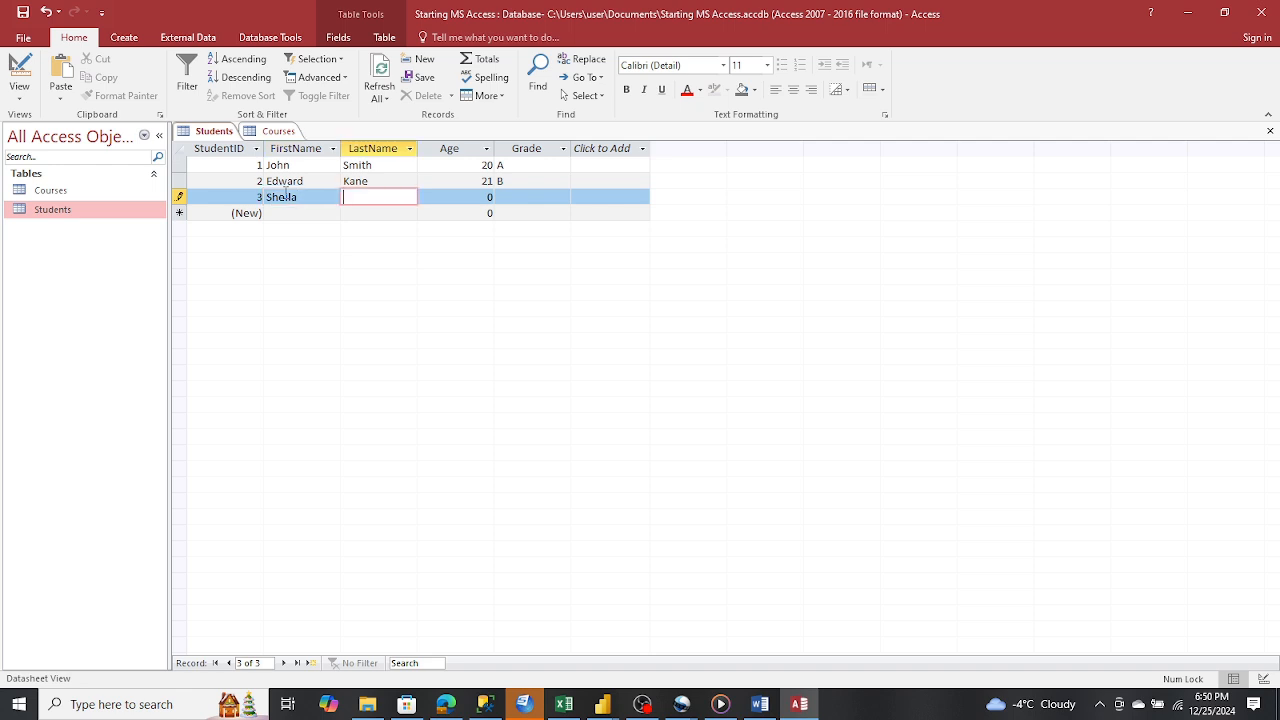
text(Johnson)
key(Tab)
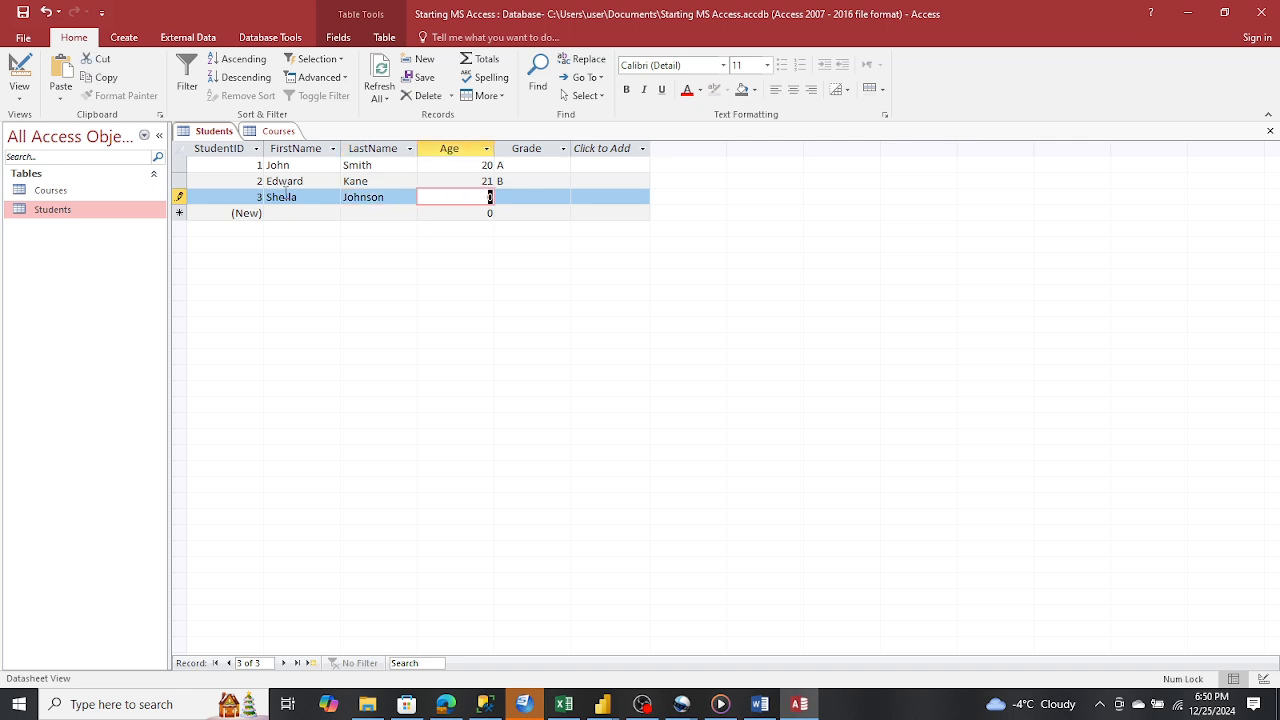
text(19)
click(528, 199)
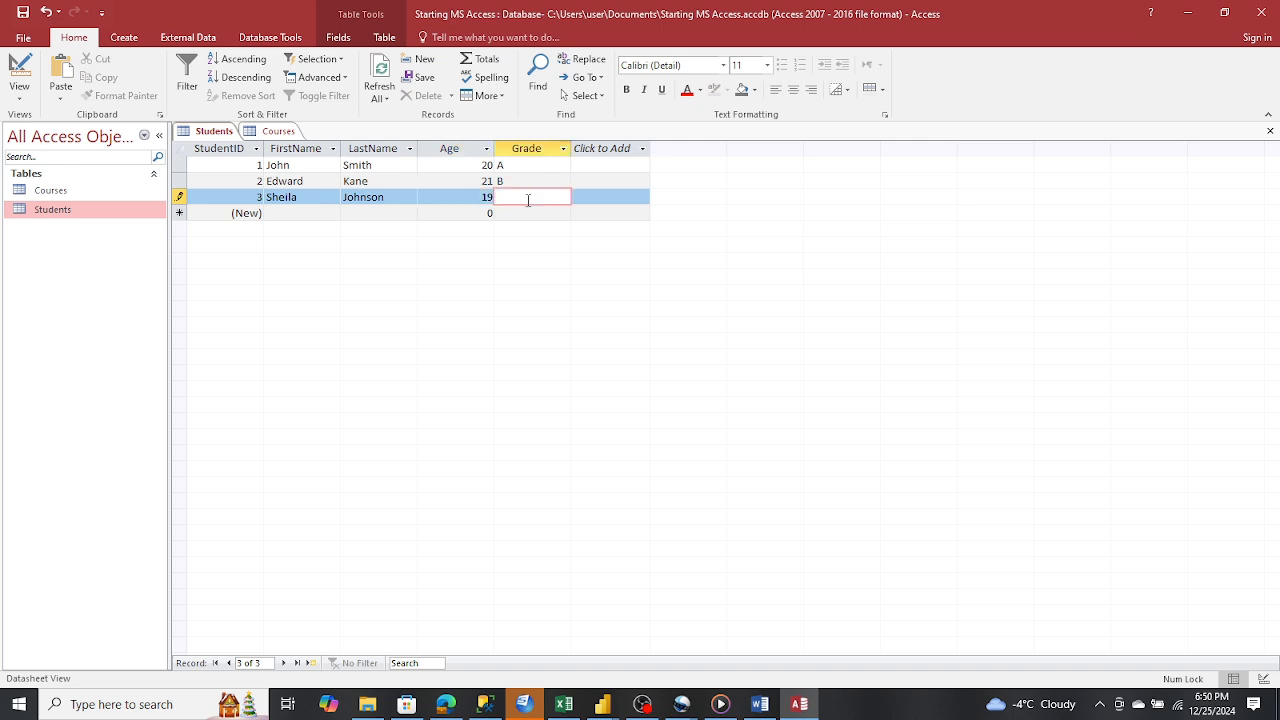
text(A Plus)
Add a fourth student record with the first and last name, age 18 and grade A Negative
click(279, 213)
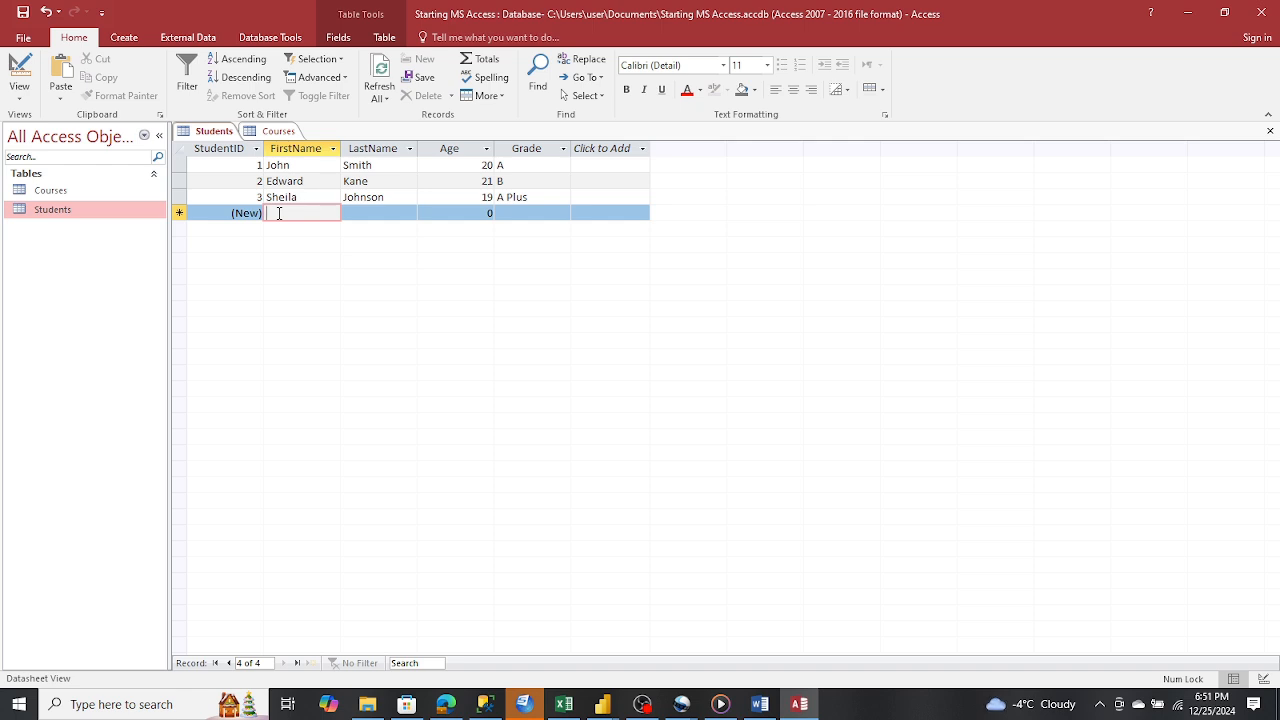
text(Amial)
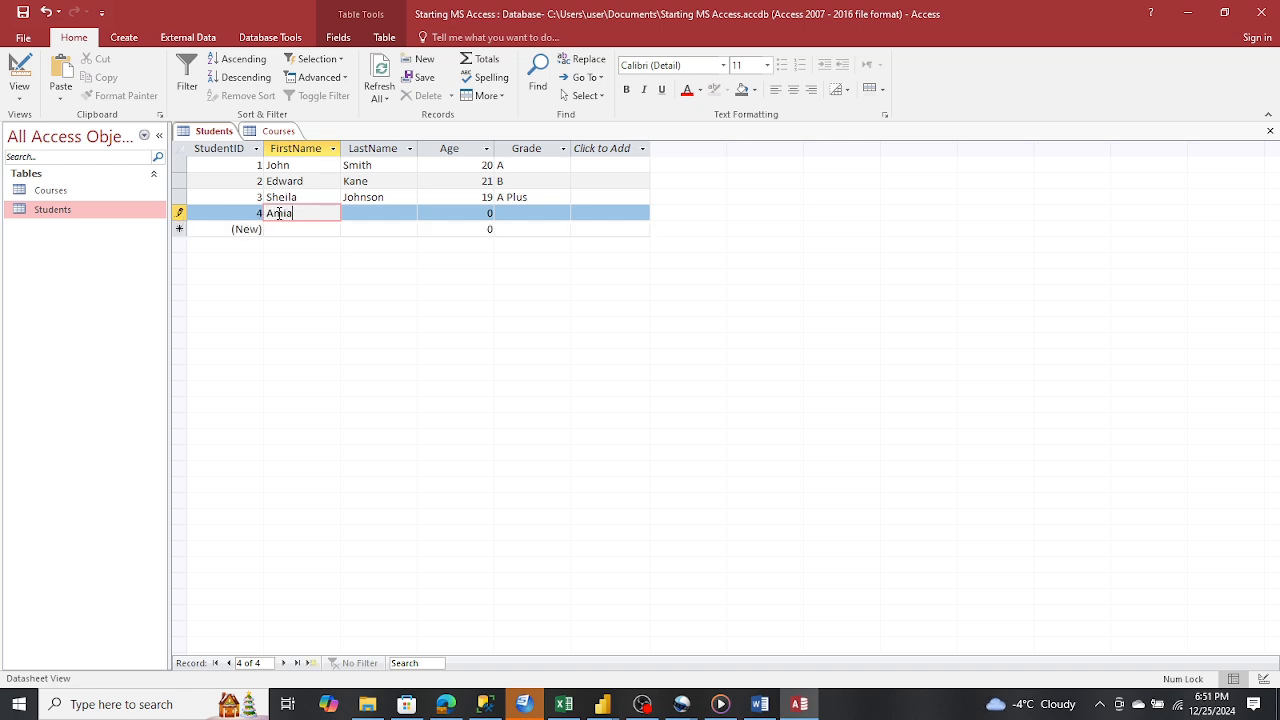
text(a)
key(Tab)
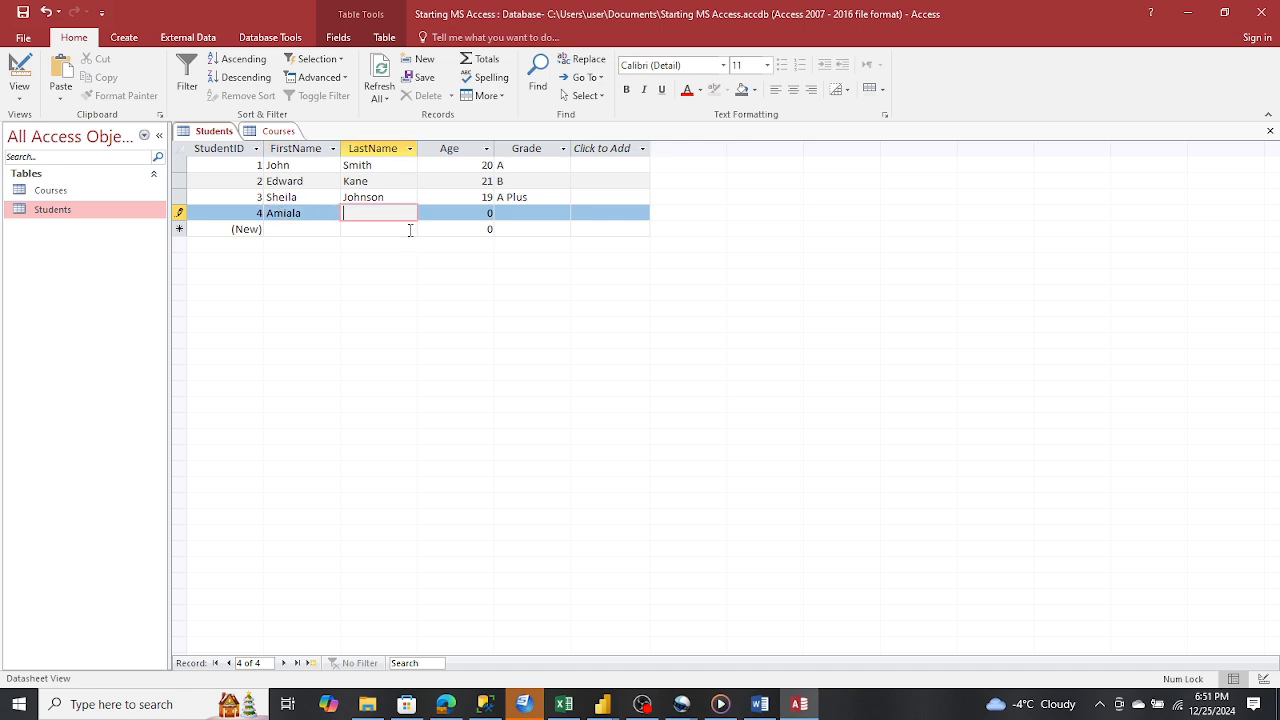
text(Henry)
key(Tab)
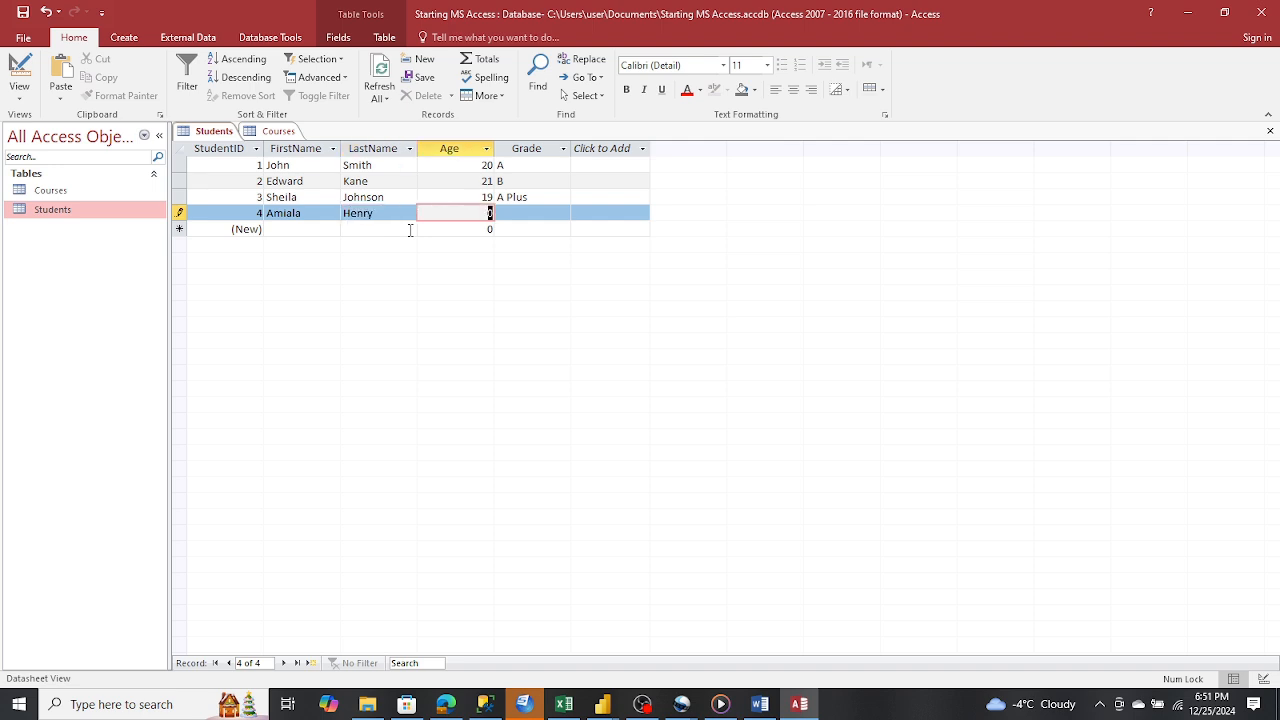
text(18)
key(Tab)
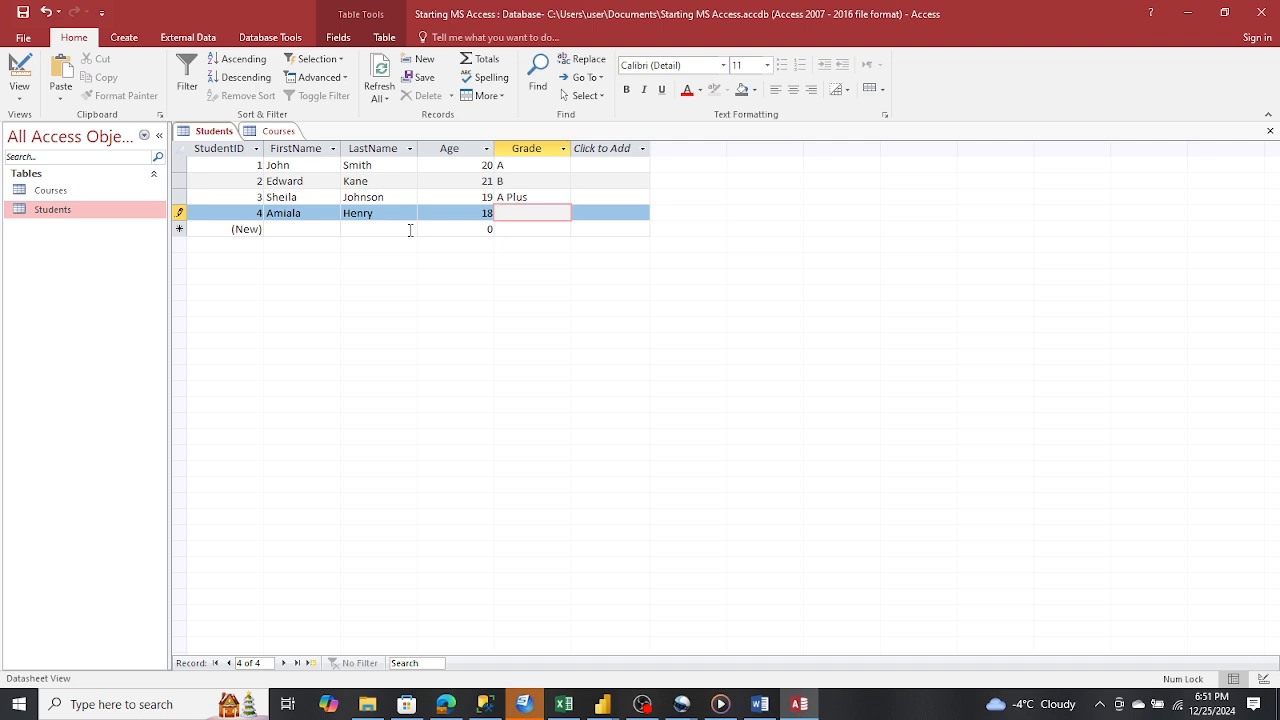
text(A Negative)
Add a fifth student record with the first and last name, age 23 and grade B Plus
click(284, 228)
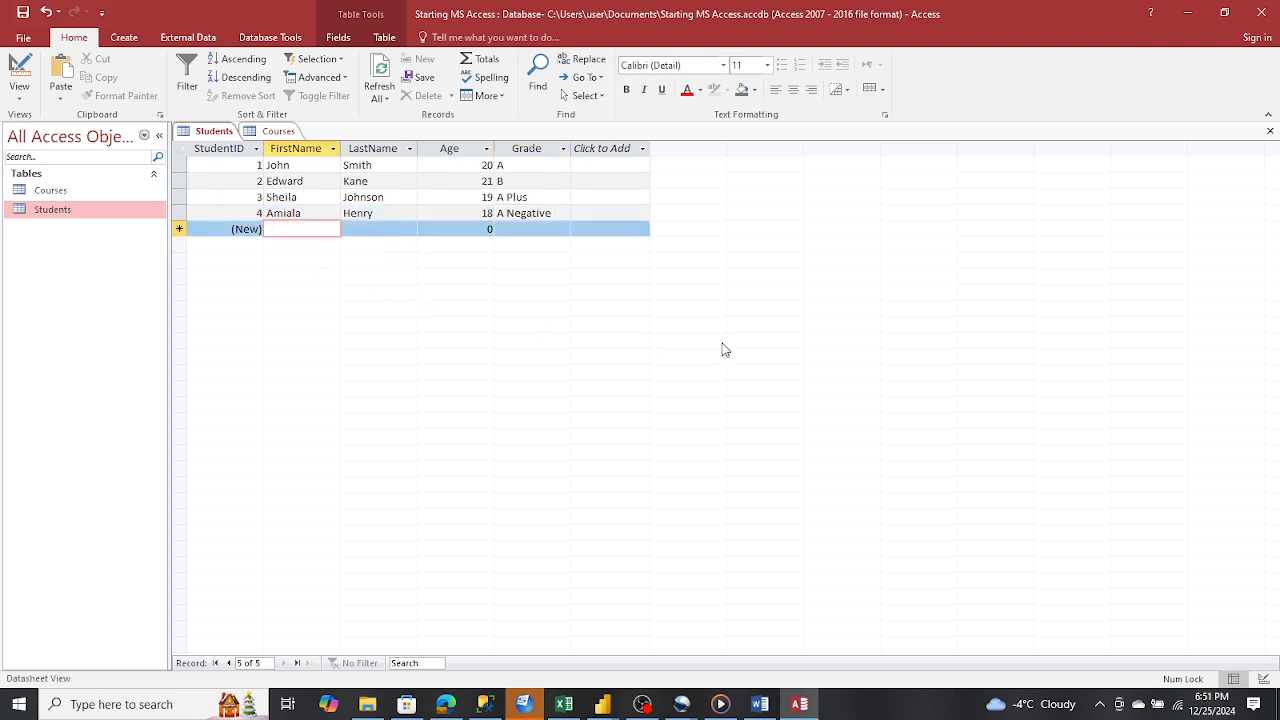
text(Smith)
key(Tab)
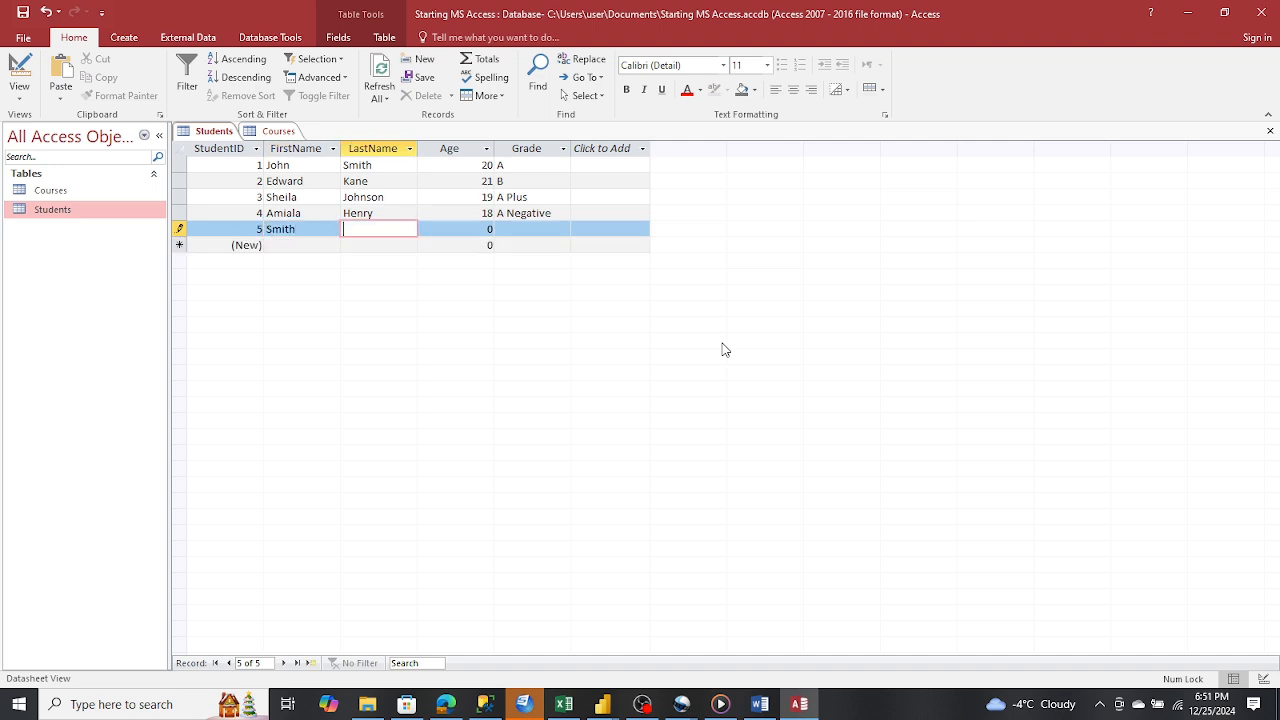
text(Gold)
key(Tab)
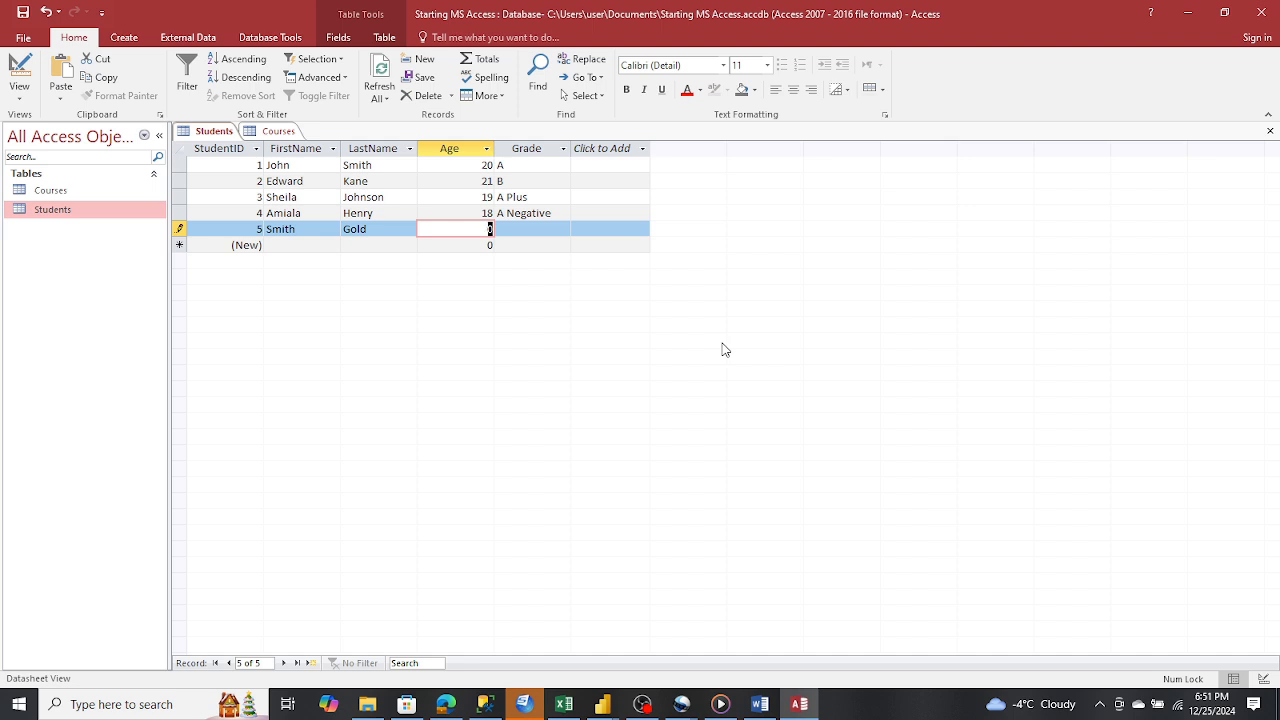
text(23)
key(Tab)
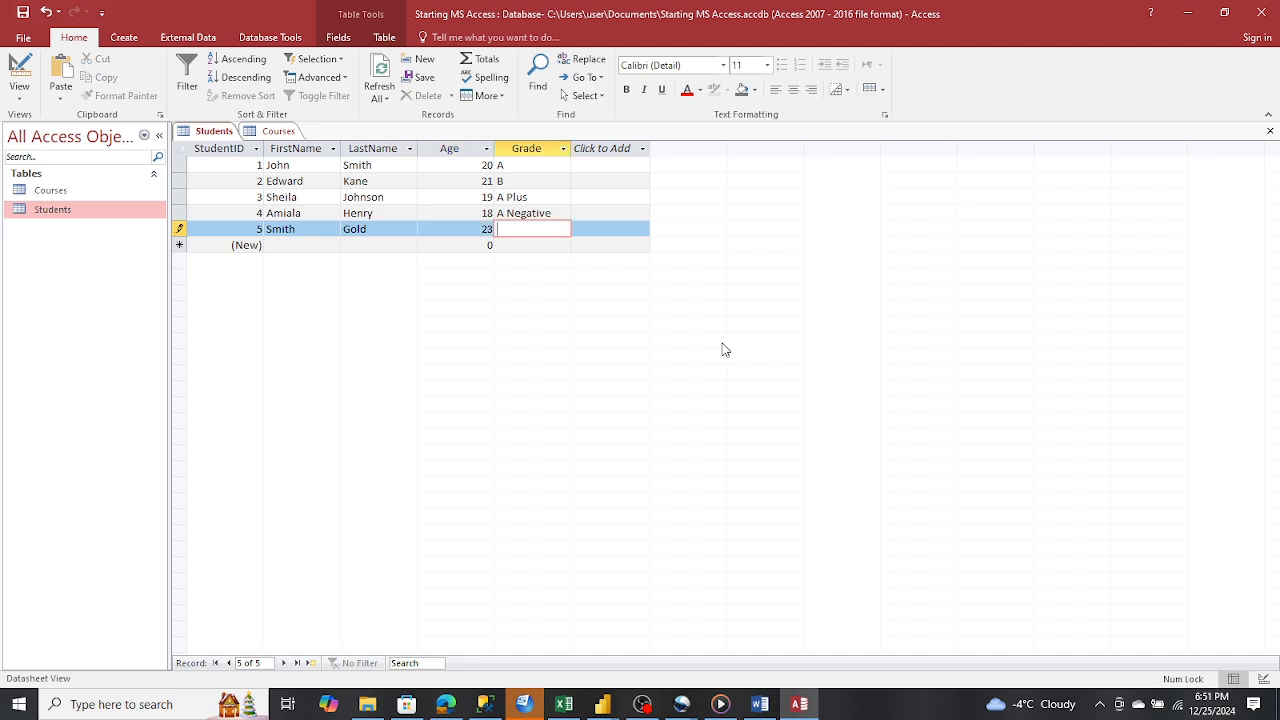
text(B Plus)
click(326, 245)
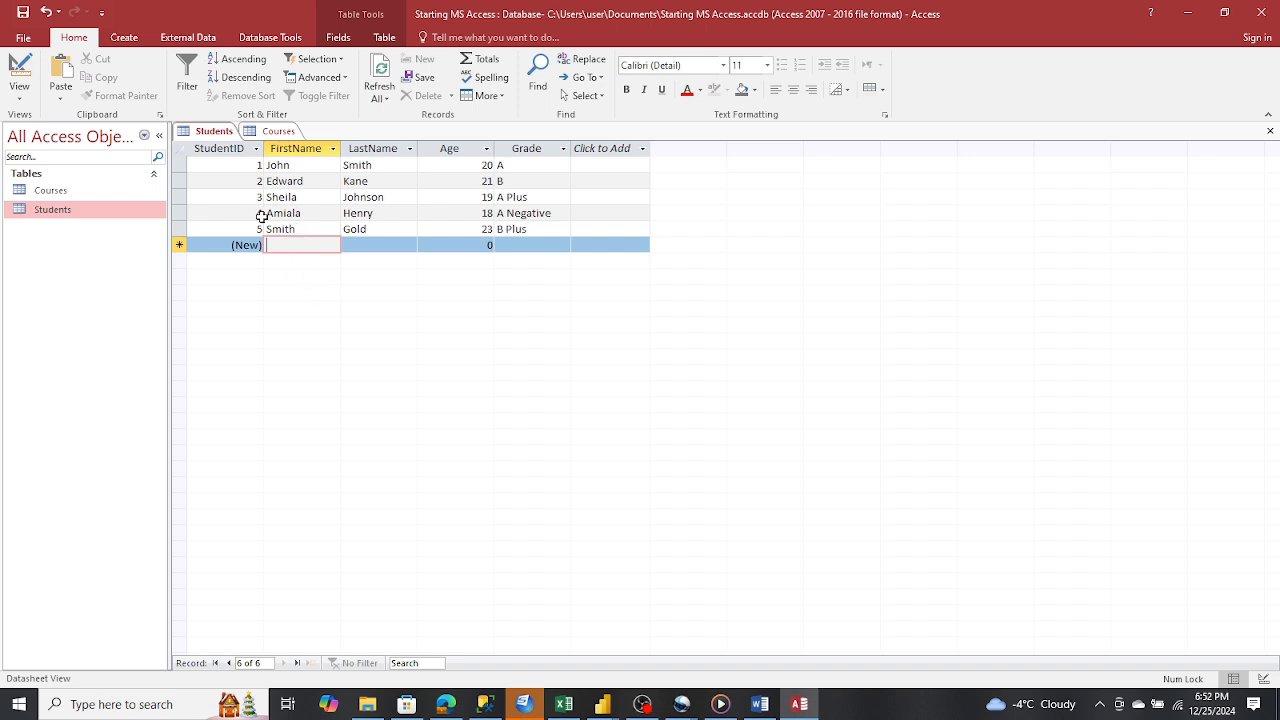
click(318, 222)
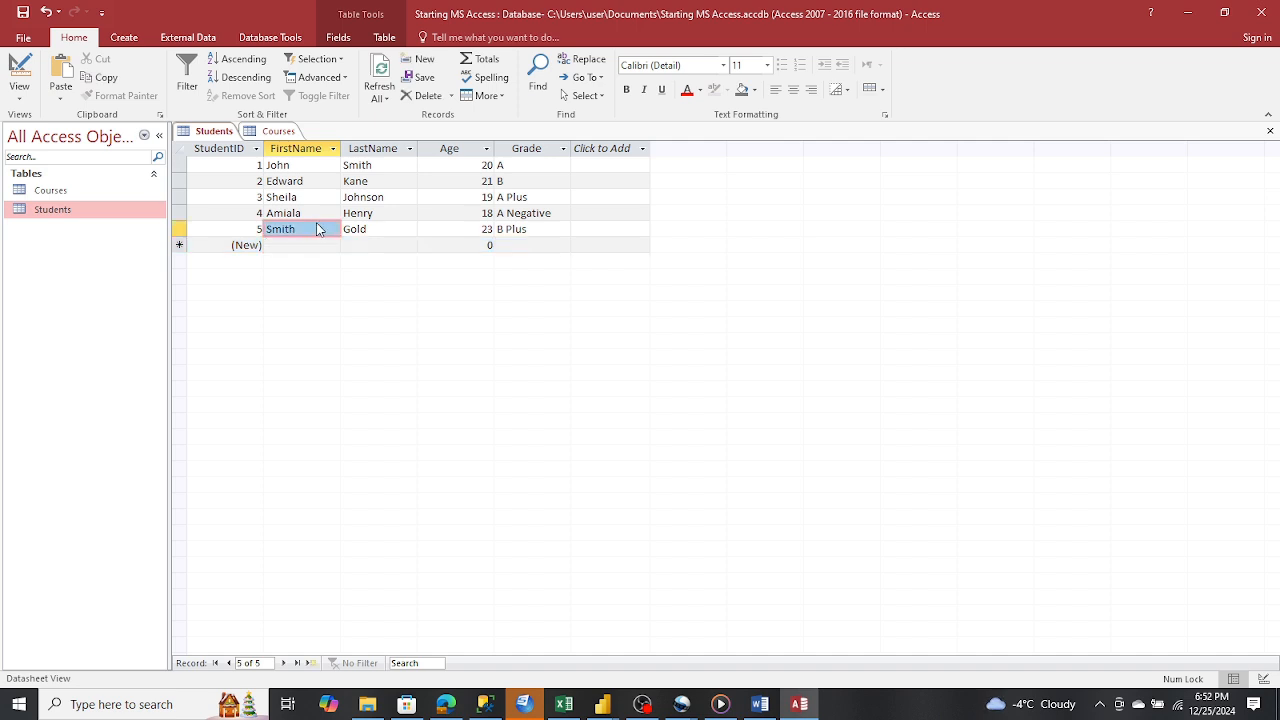
In the Courses table, add a first record with course name French and StudentID 1
double_click(46, 192)
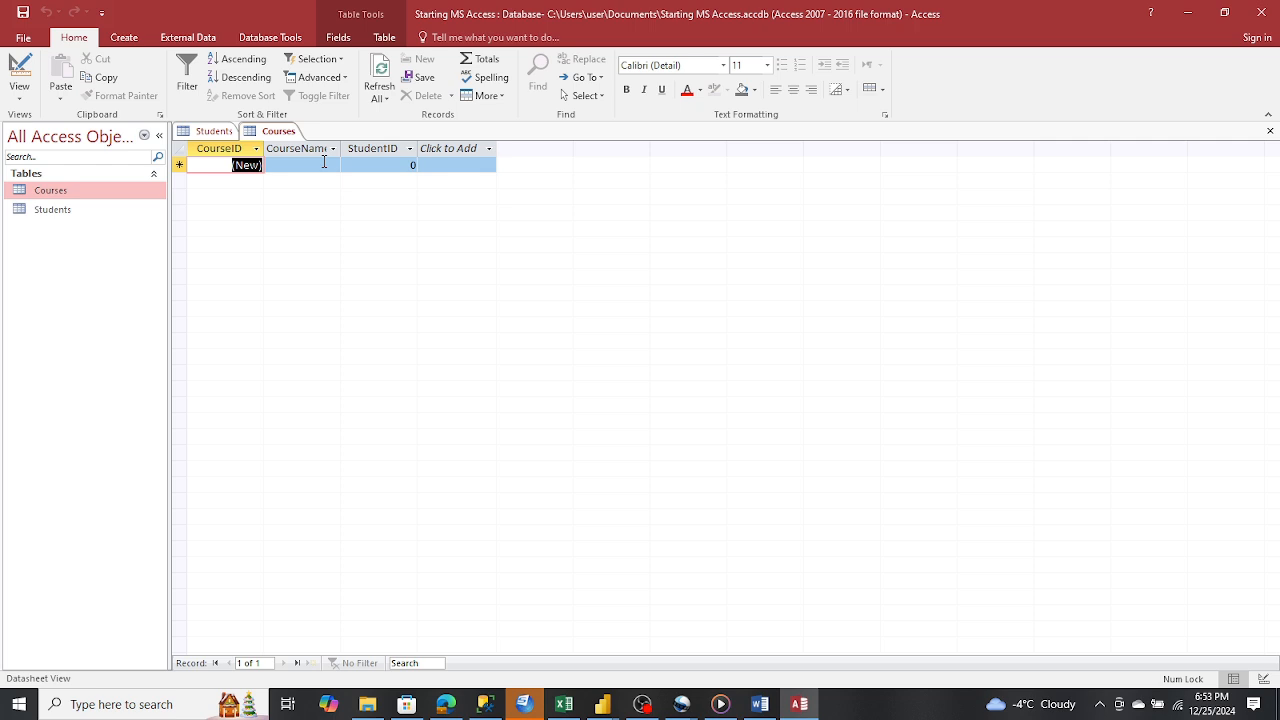
click(320, 164)
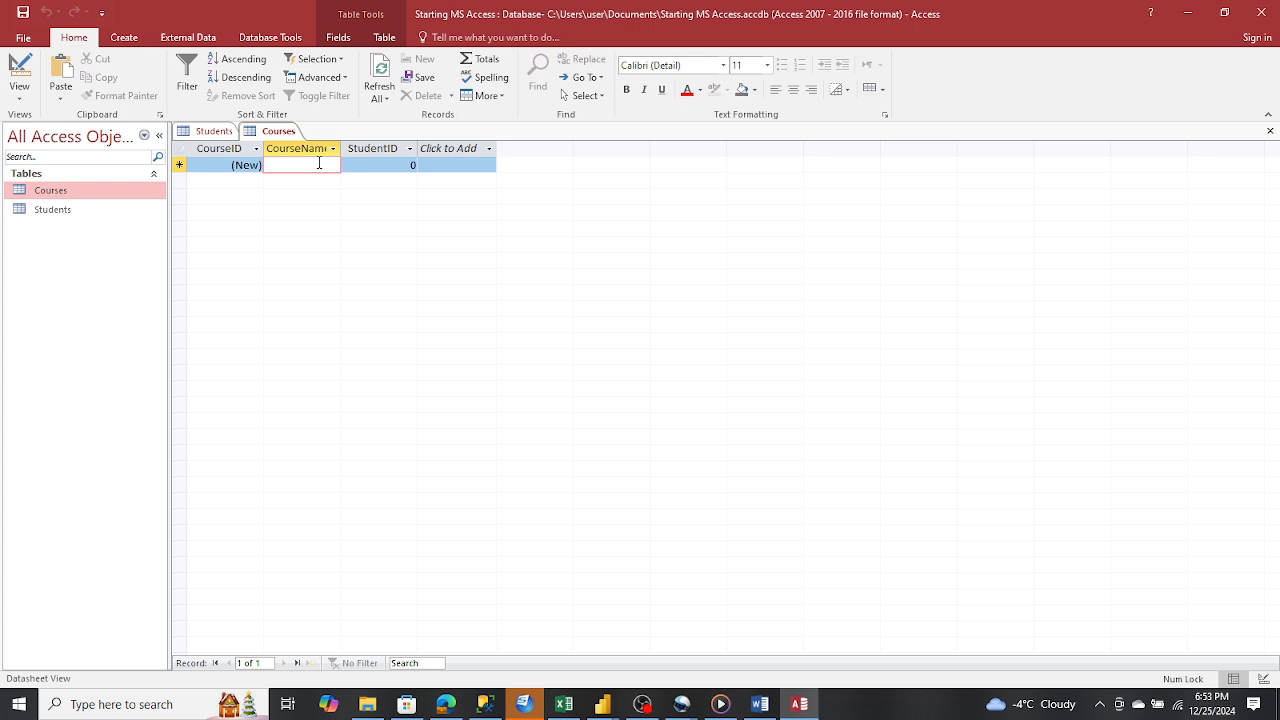
text(F)
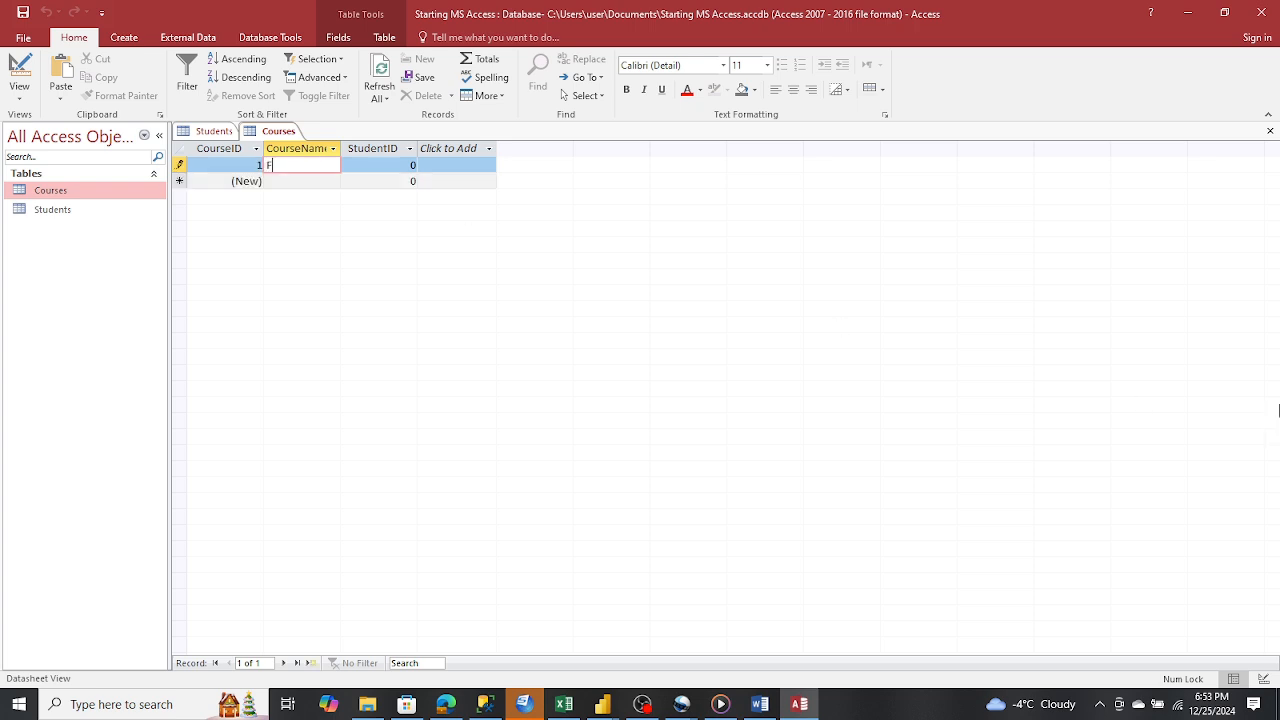
text(rench)
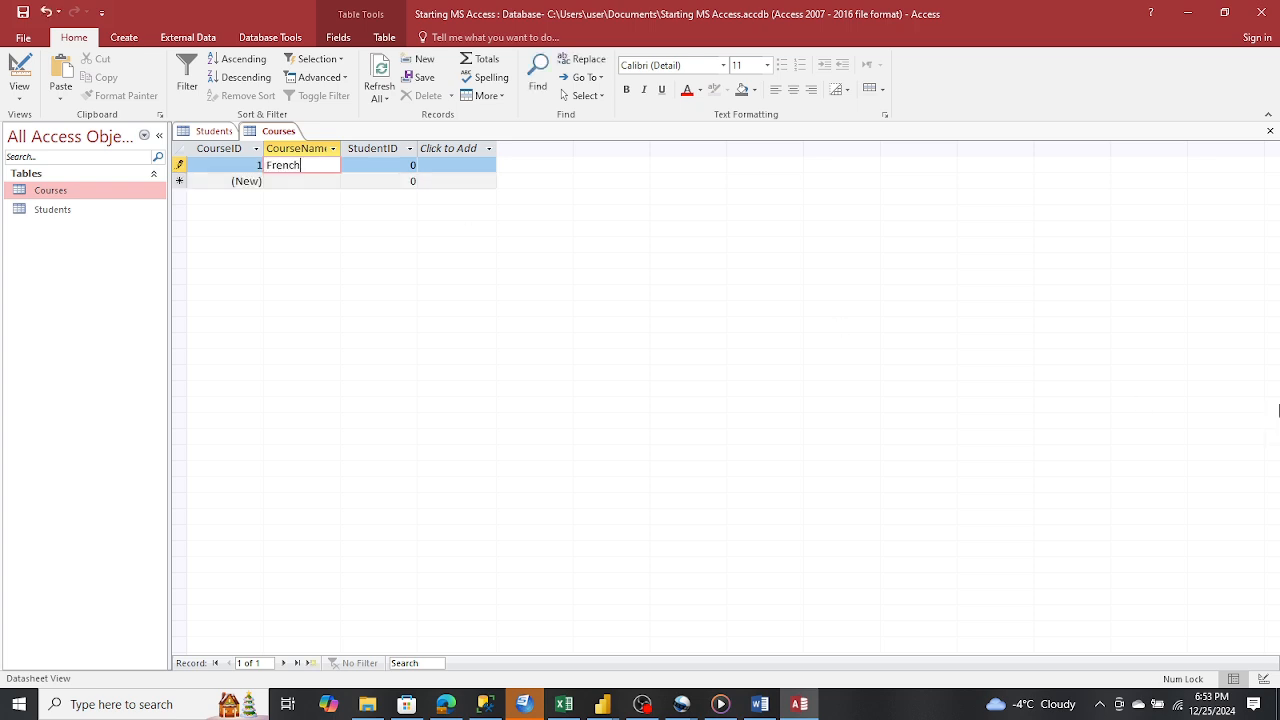
key(Tab)
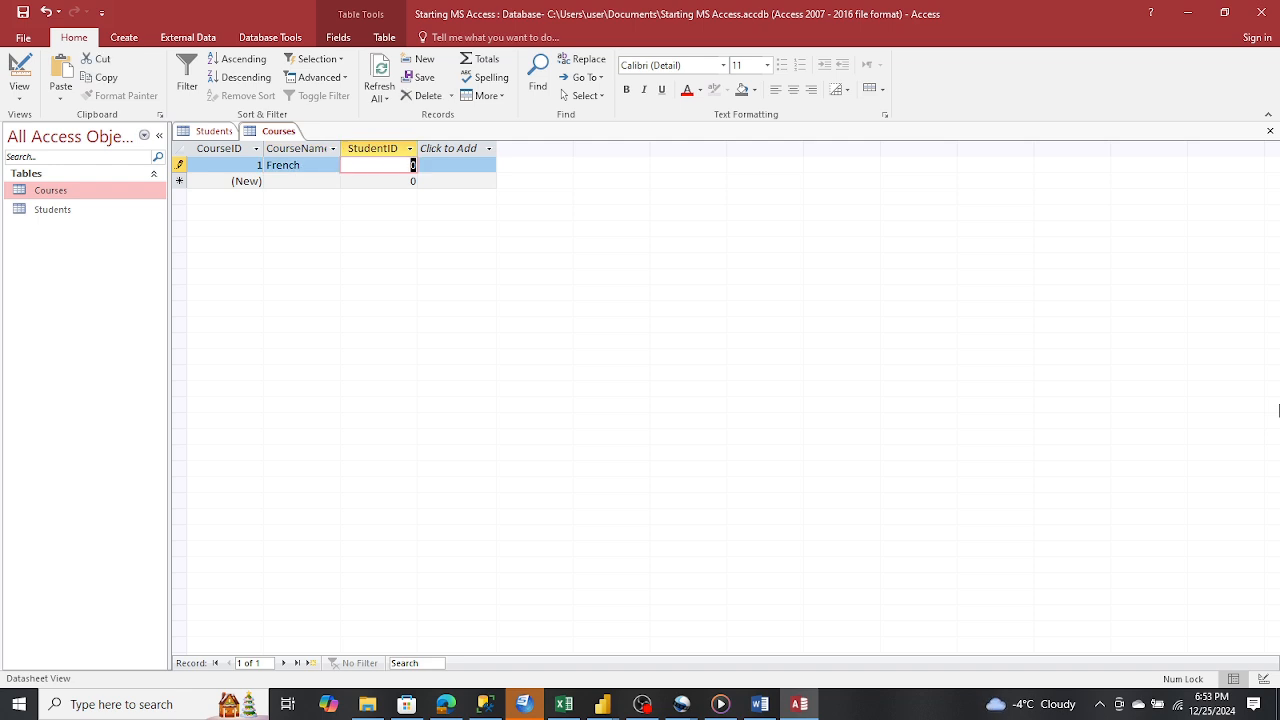
text(1)
Add a second record to the Courses table with course name Math and StudentID 1
click(322, 183)
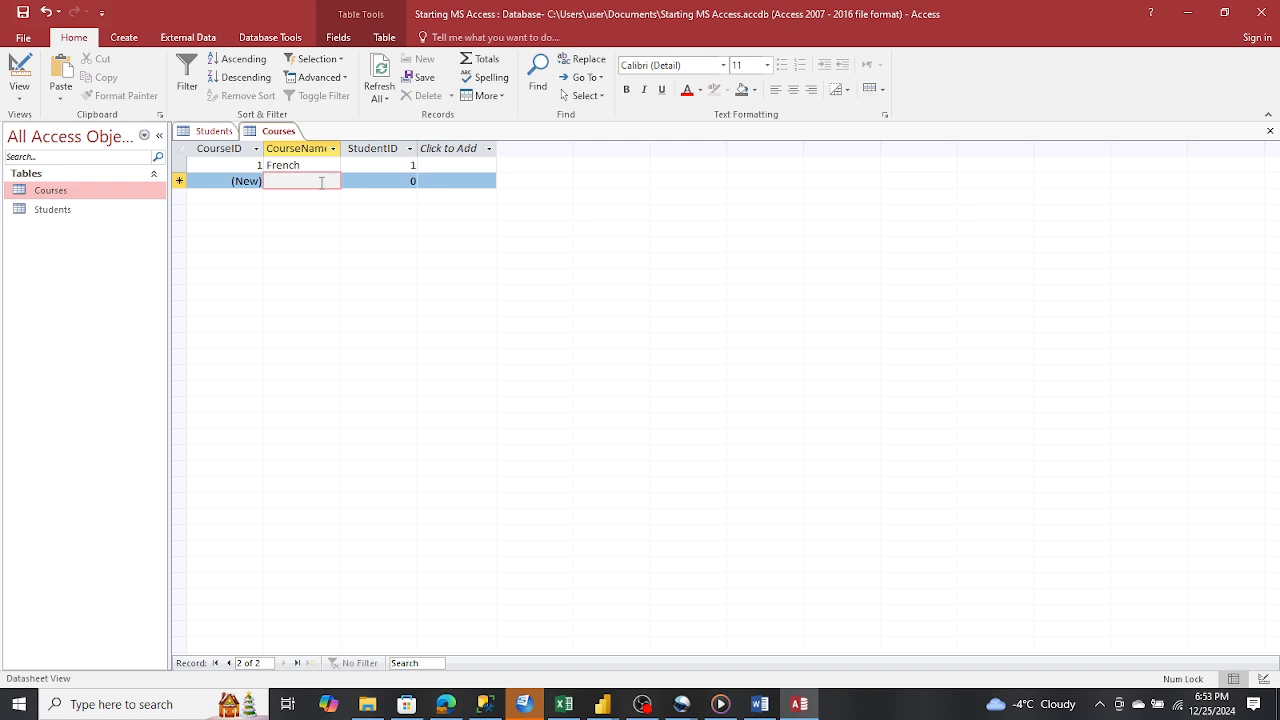
text(Math)
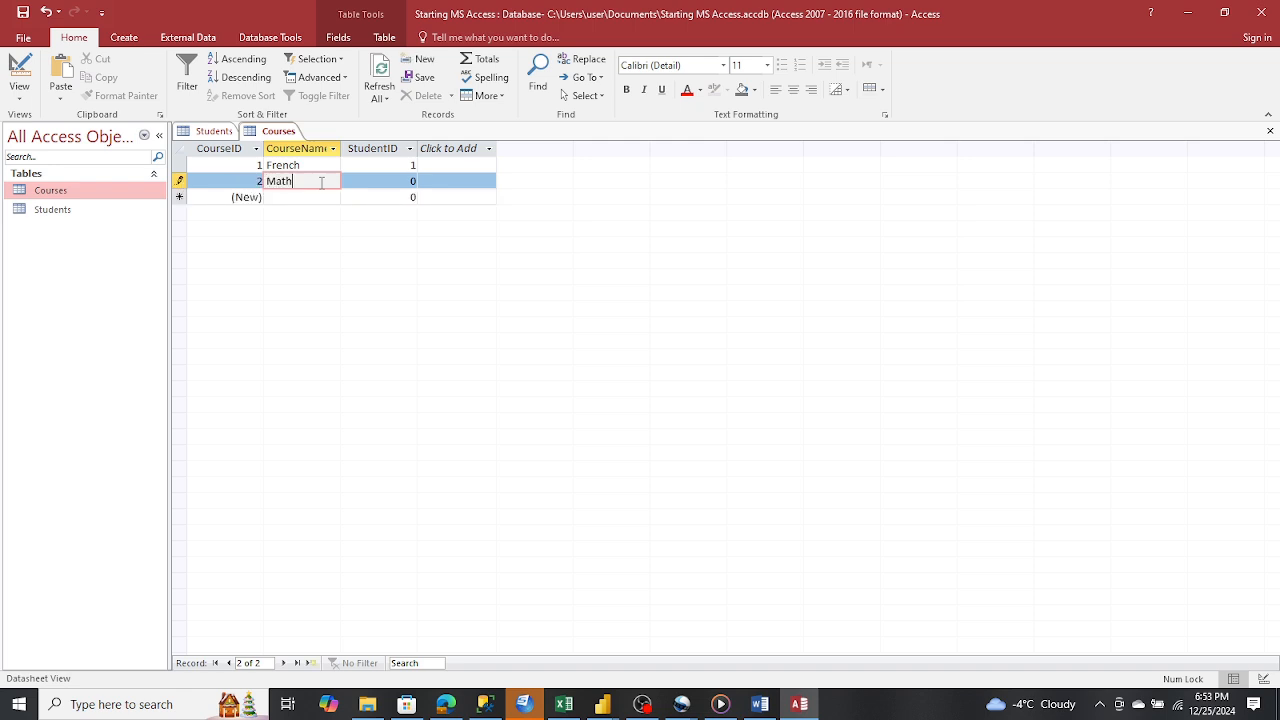
key(Tab)
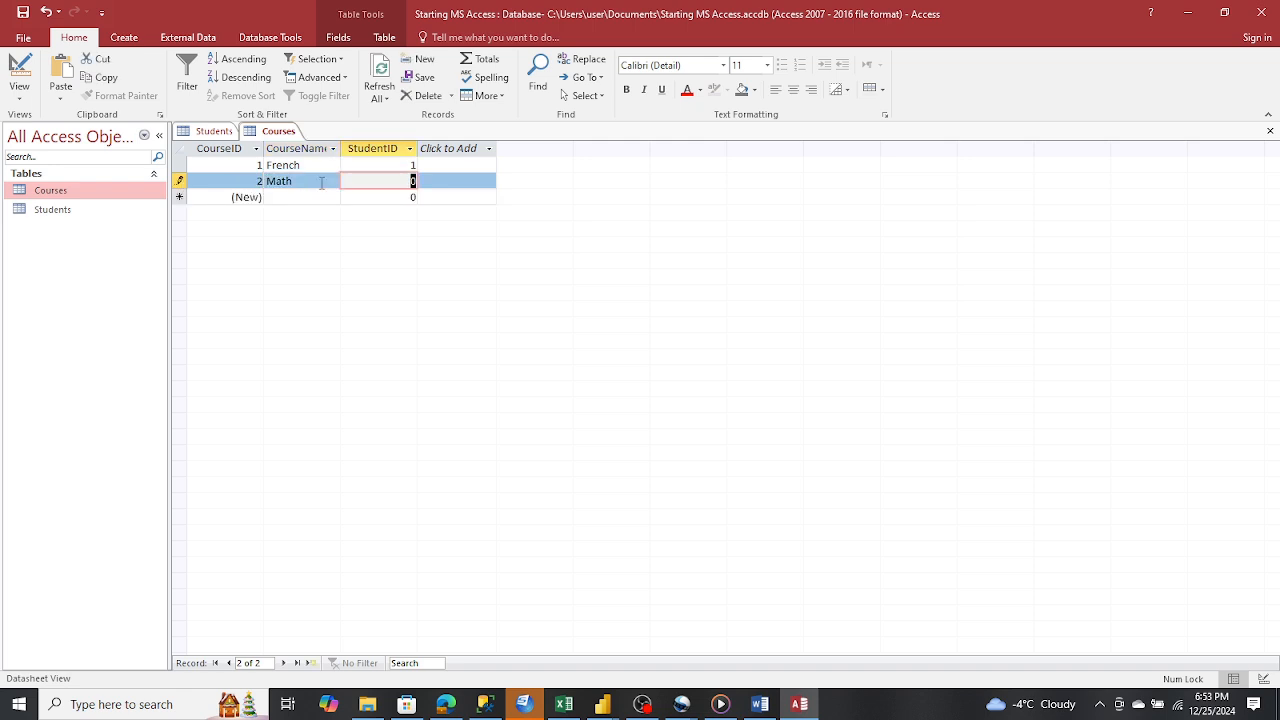
text(1)
Add a third record to the Courses table with course name English and StudentID 1
click(309, 196)
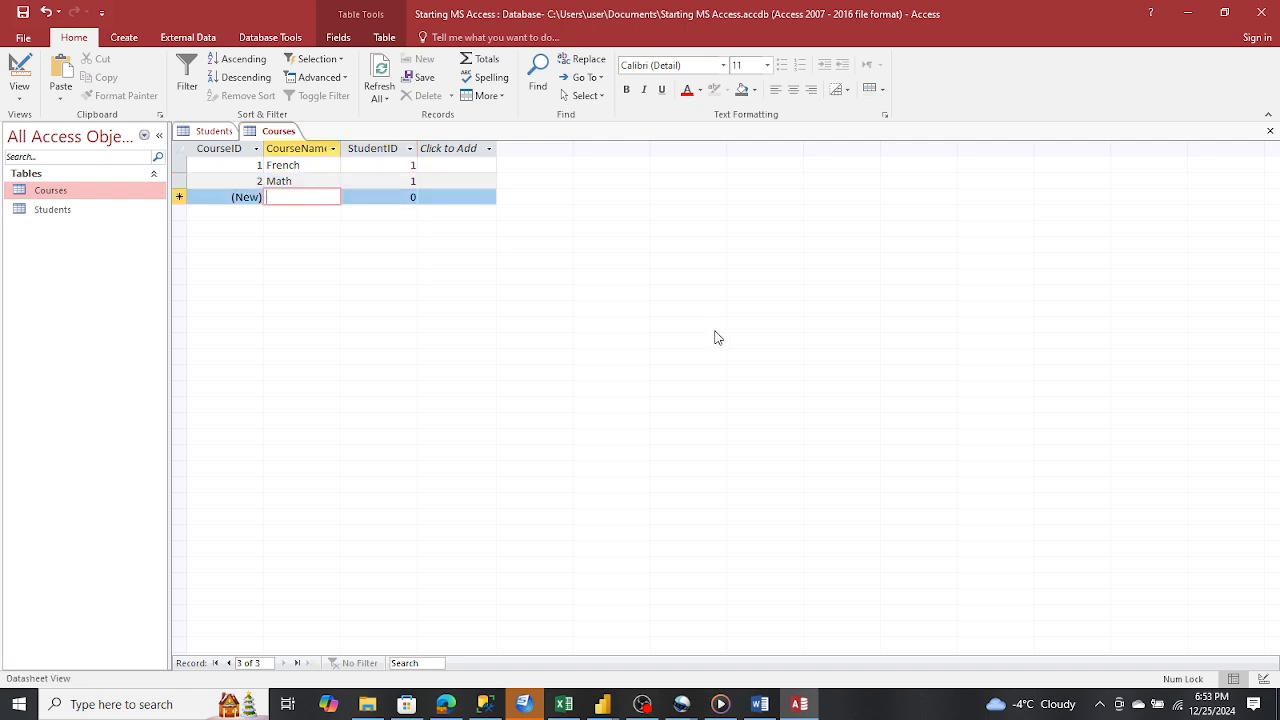
text(Engli)
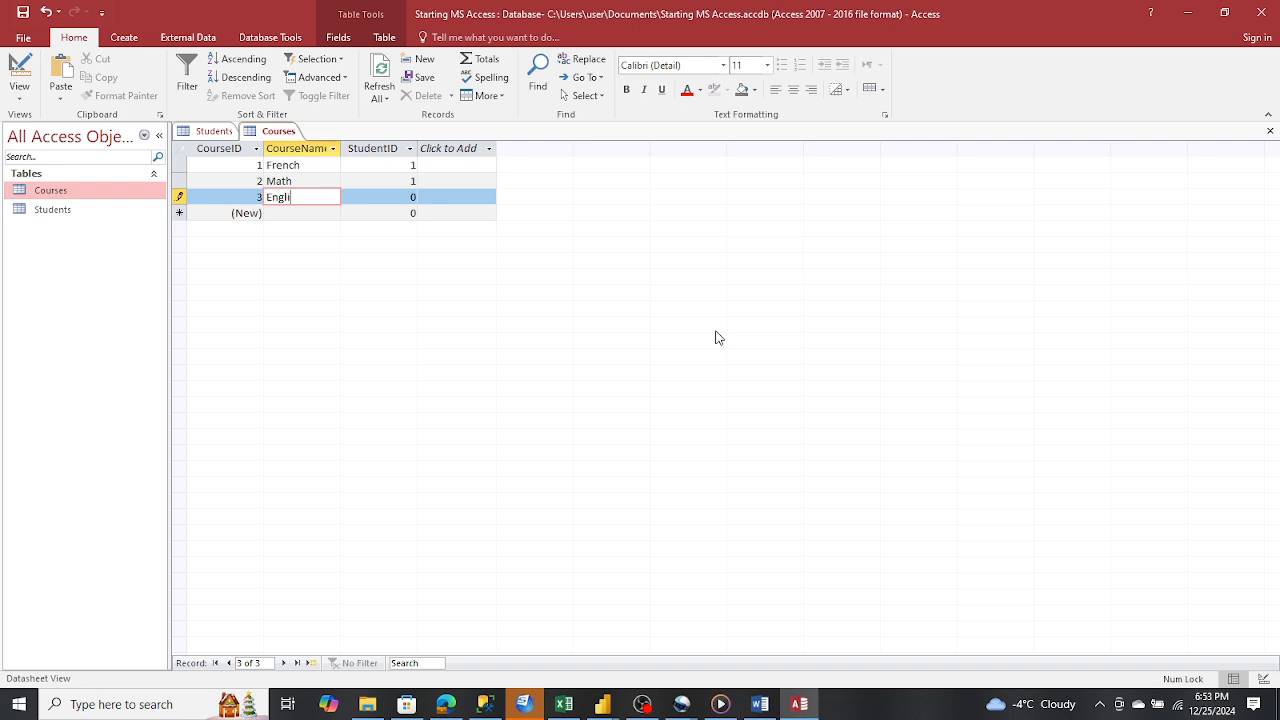
text(sh)
key(Tab)
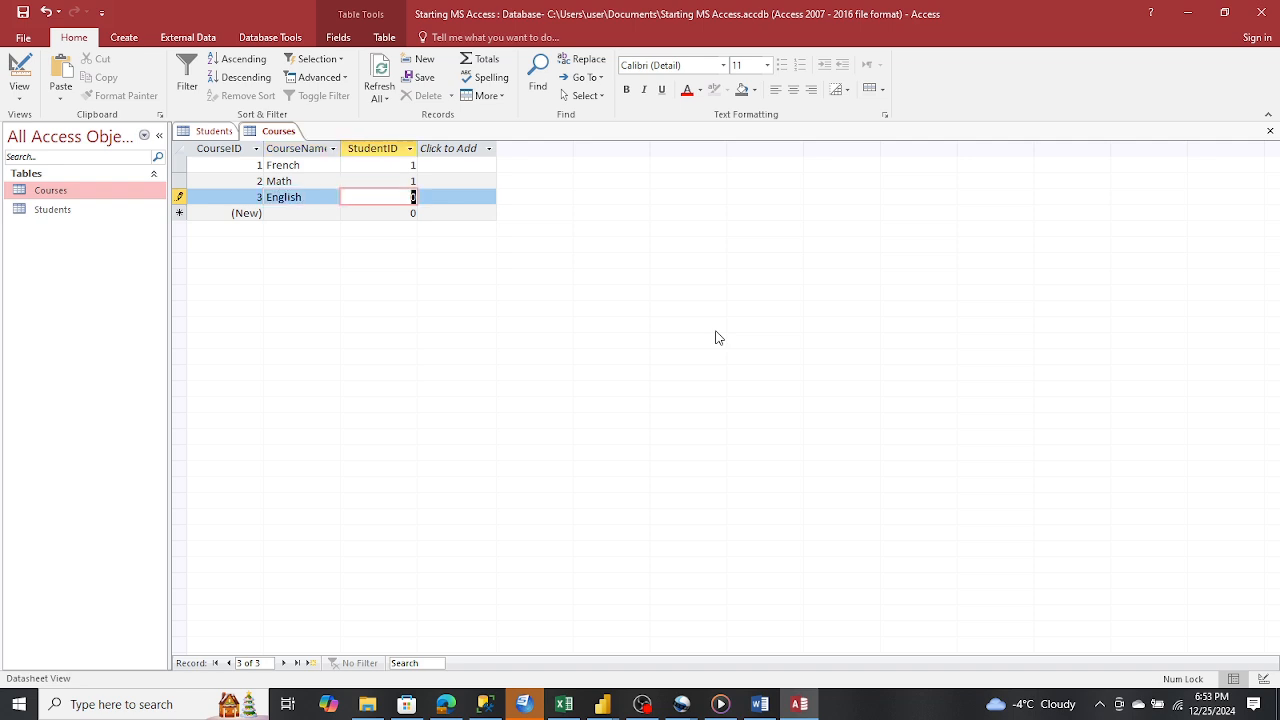
text(1)
click(278, 212)
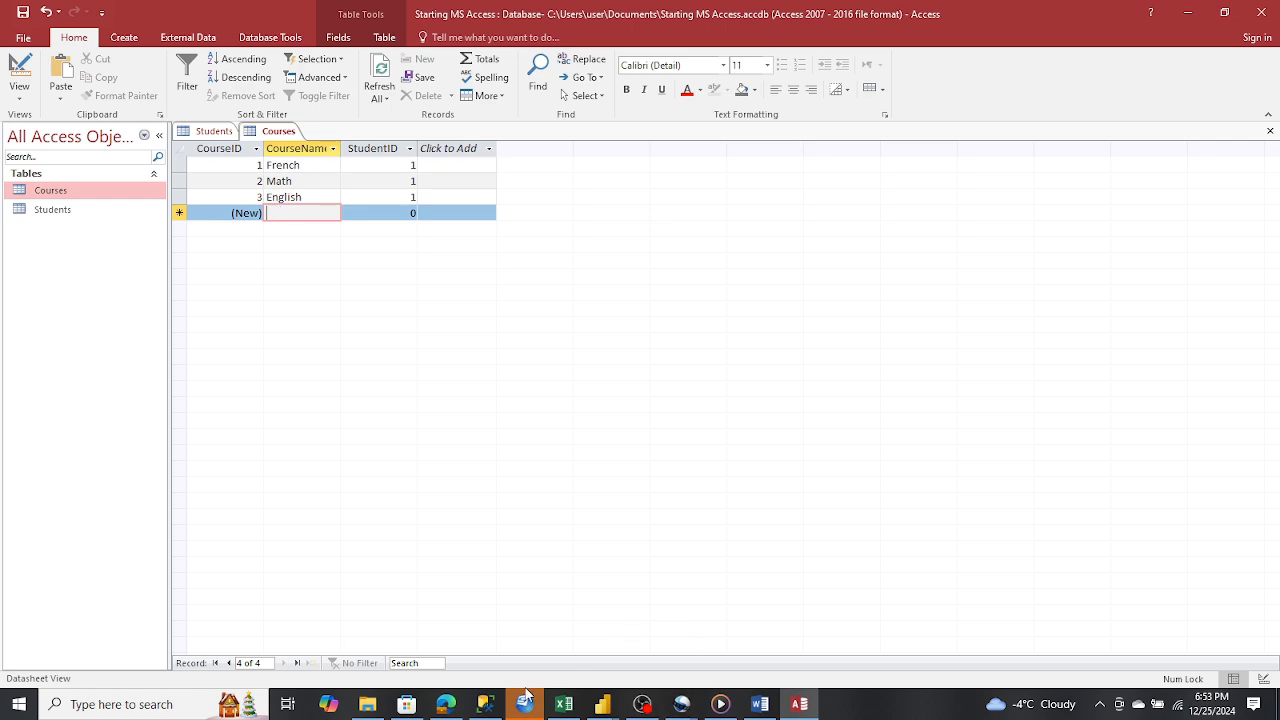
mouse_move(516, 706)
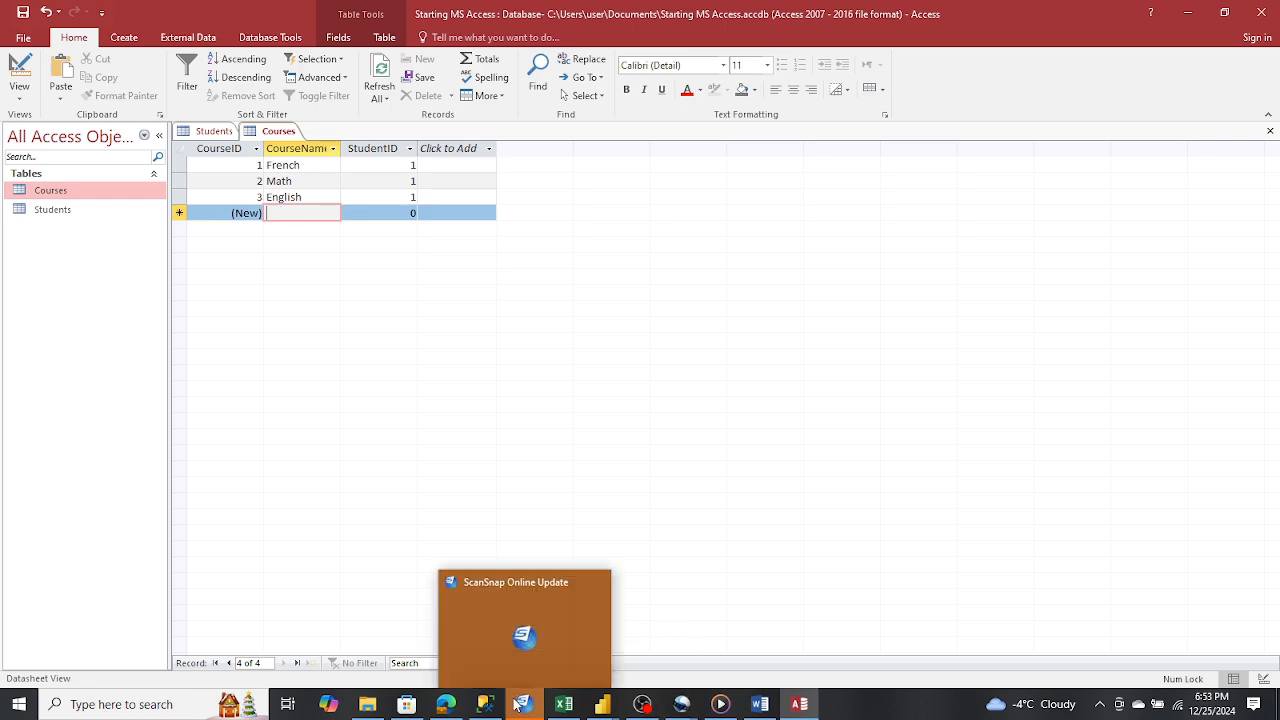
click(447, 706)
click(448, 706)
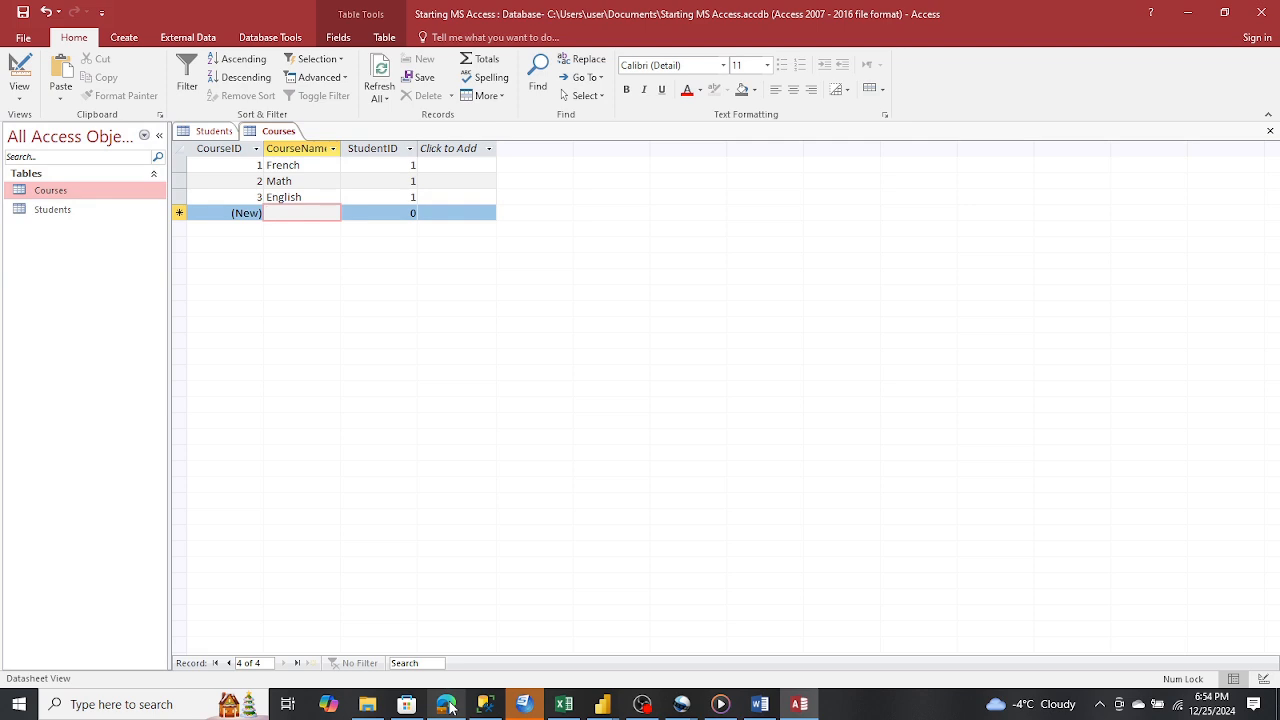
Delete the StudentID field from the Courses table along with its indexes
click(390, 148)
right_click(392, 150)
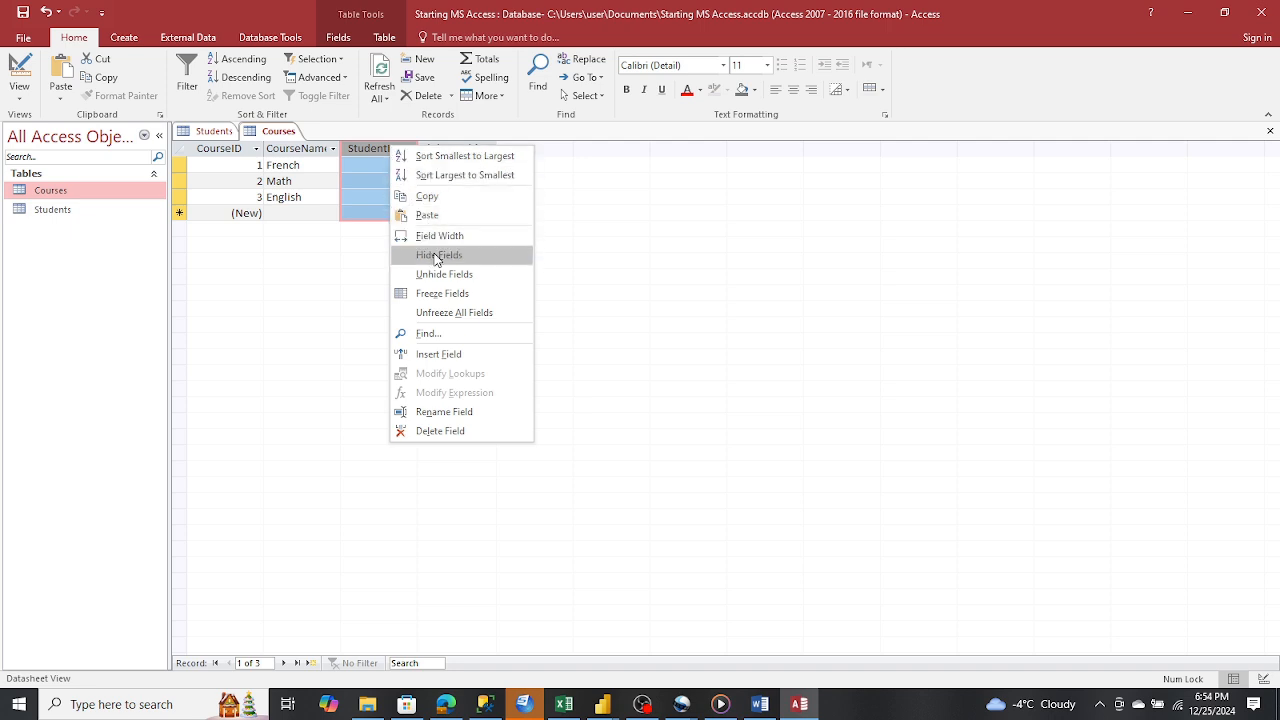
click(424, 432)
click(618, 408)
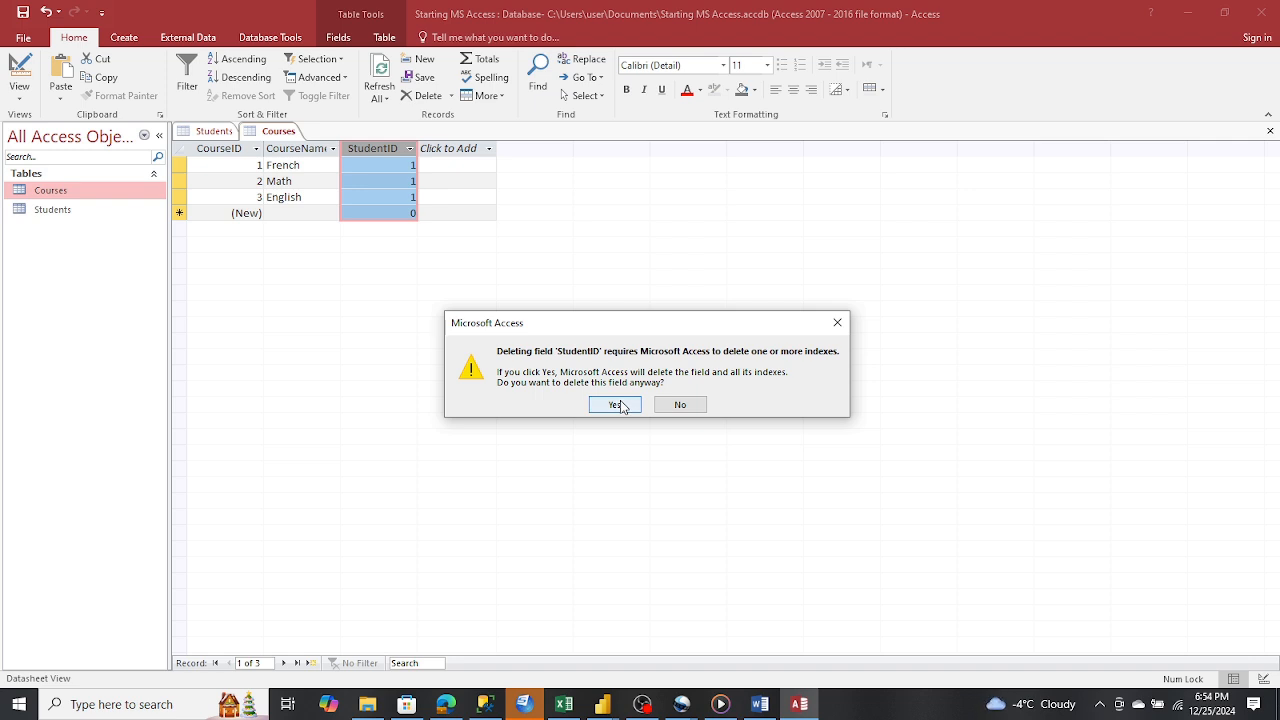
click(621, 406)
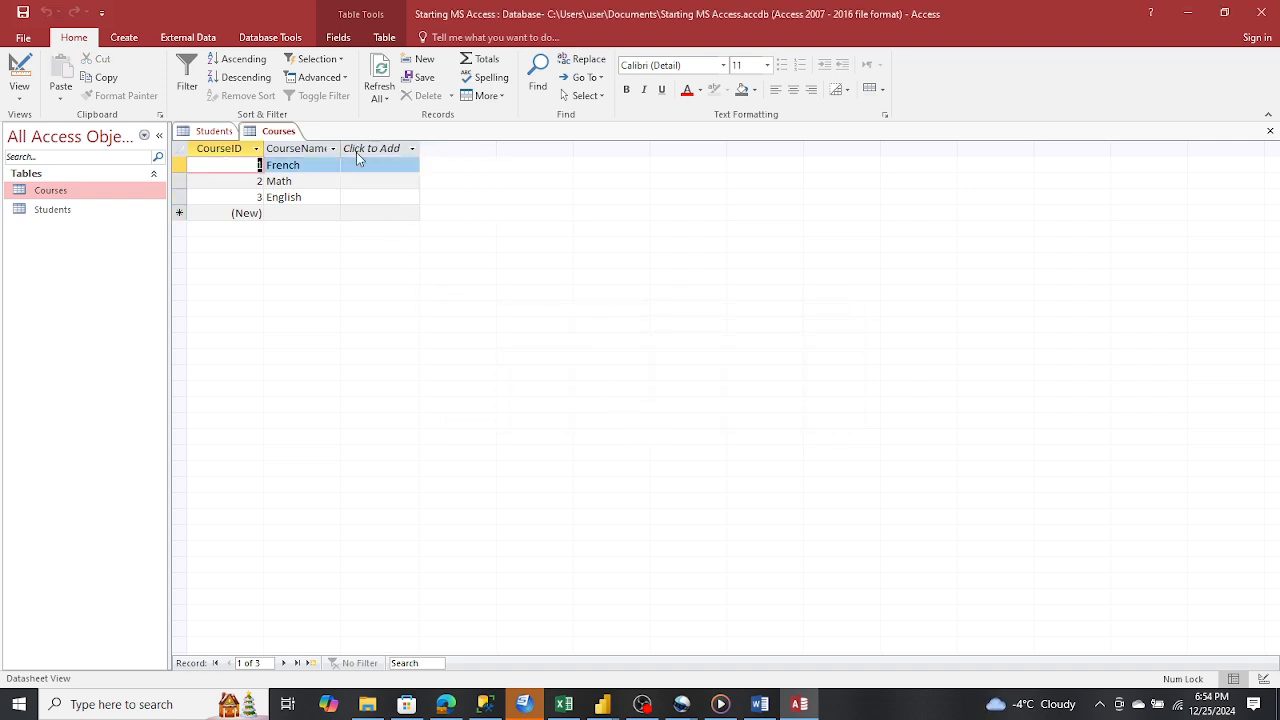
Add two more records to the Courses table with the course names Geography and Statstics
click(332, 212)
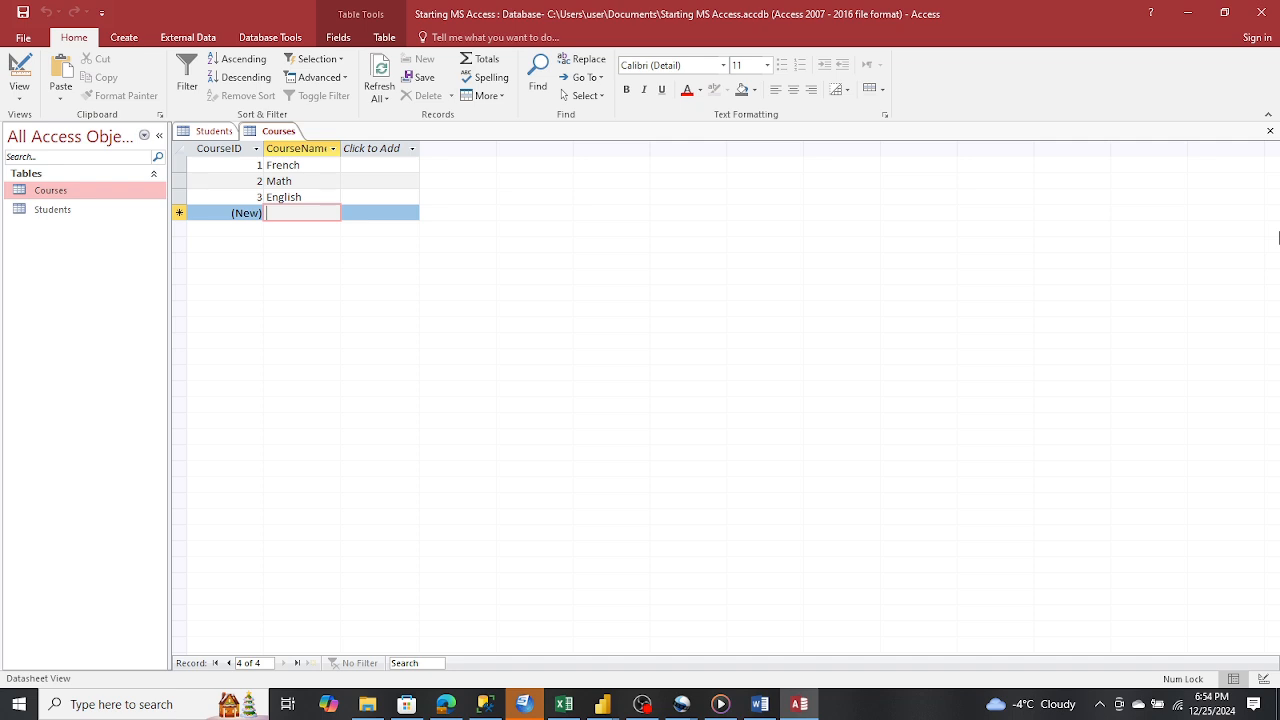
text(G)
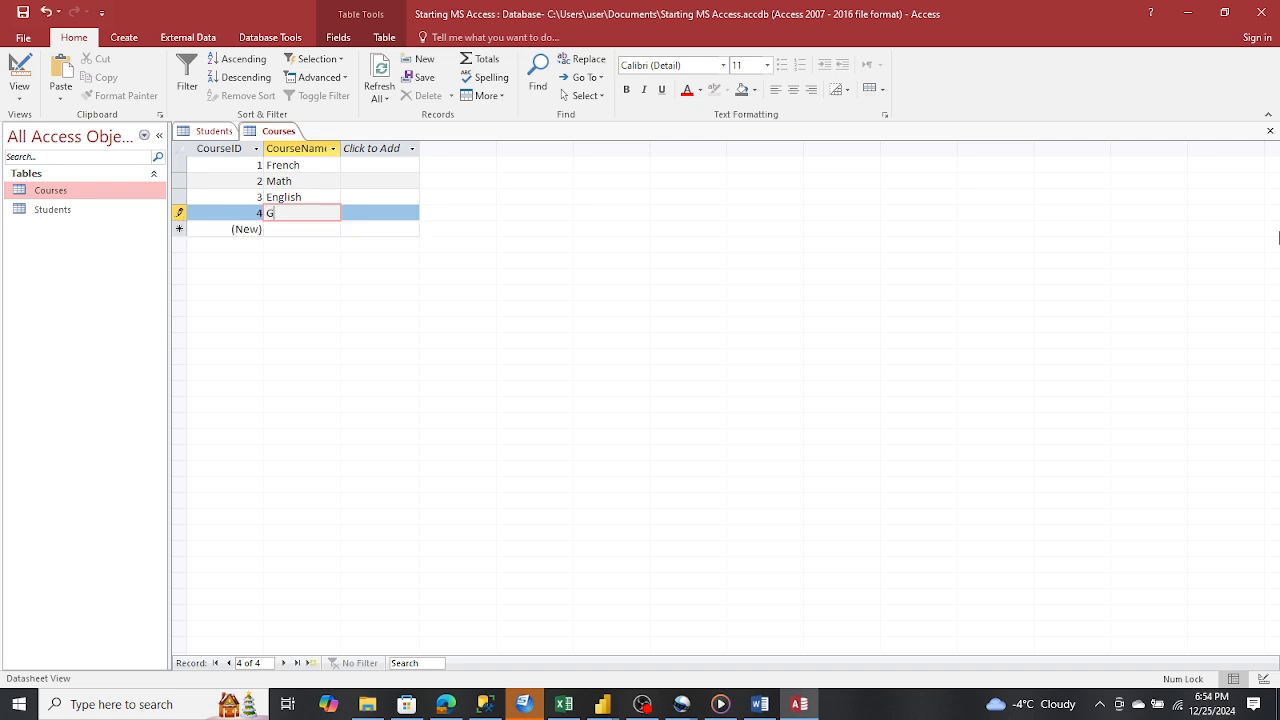
text(eography)
click(319, 228)
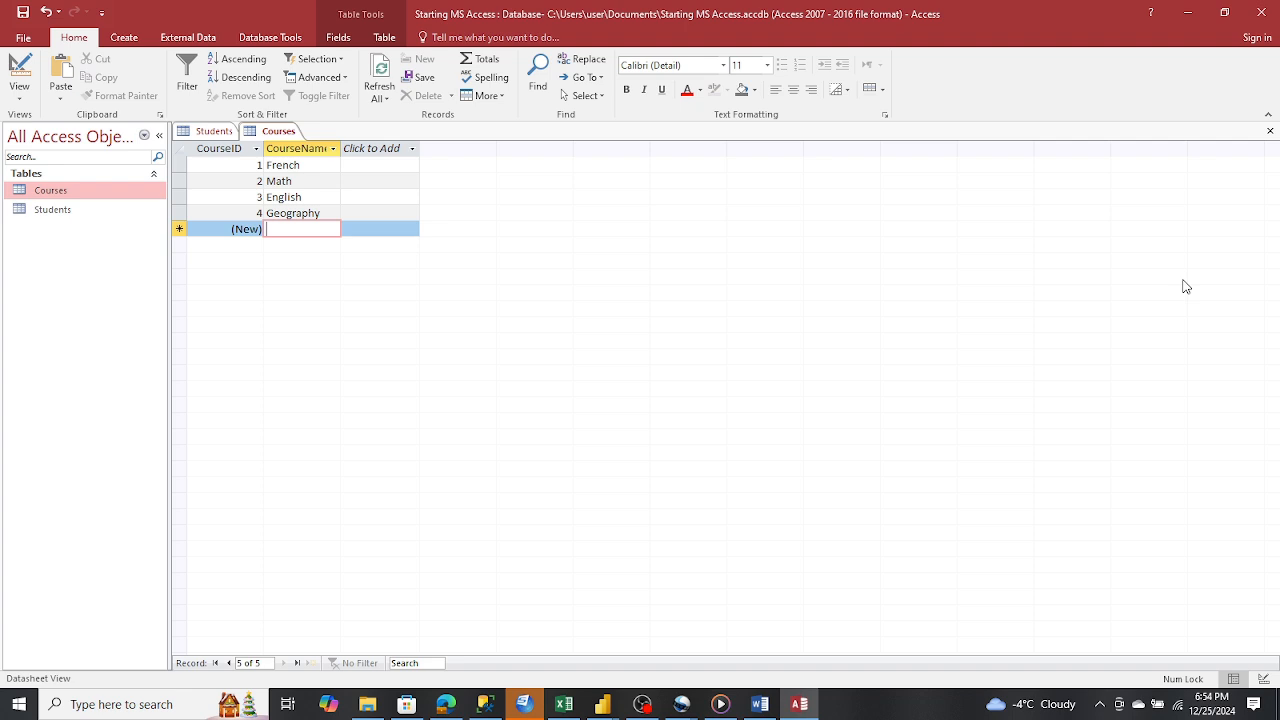
text(Statstics)
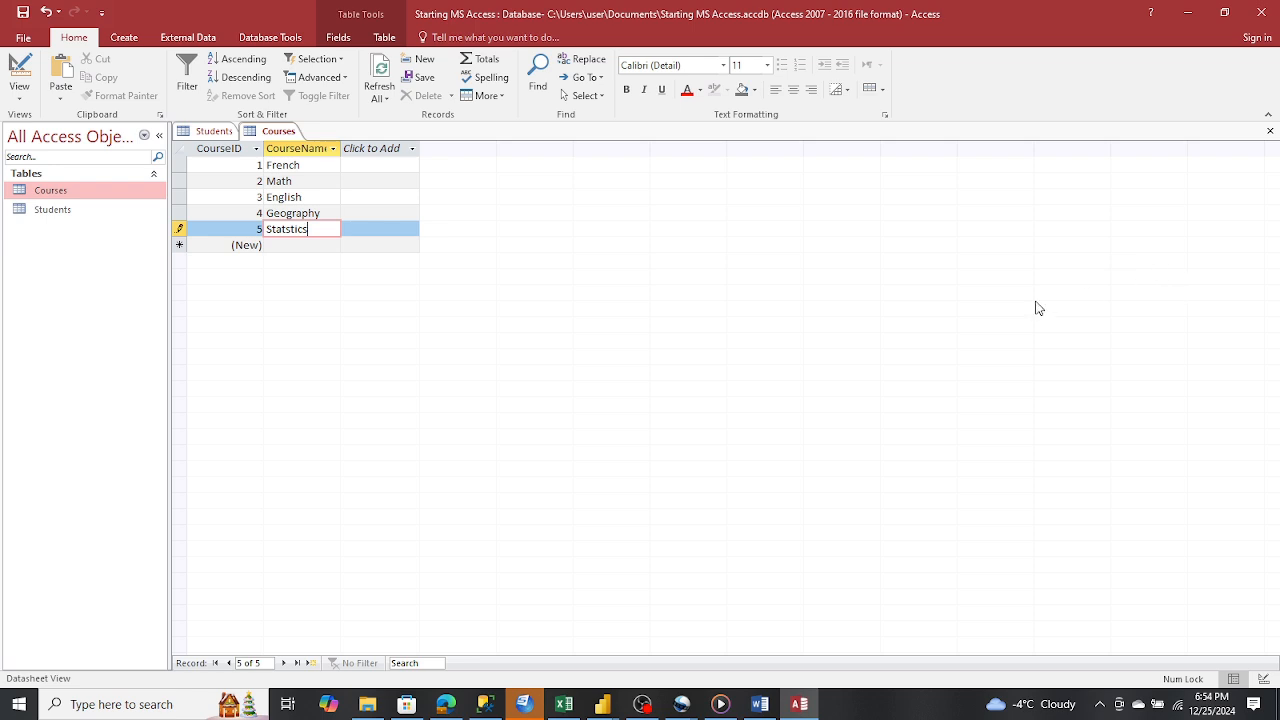
click(292, 247)
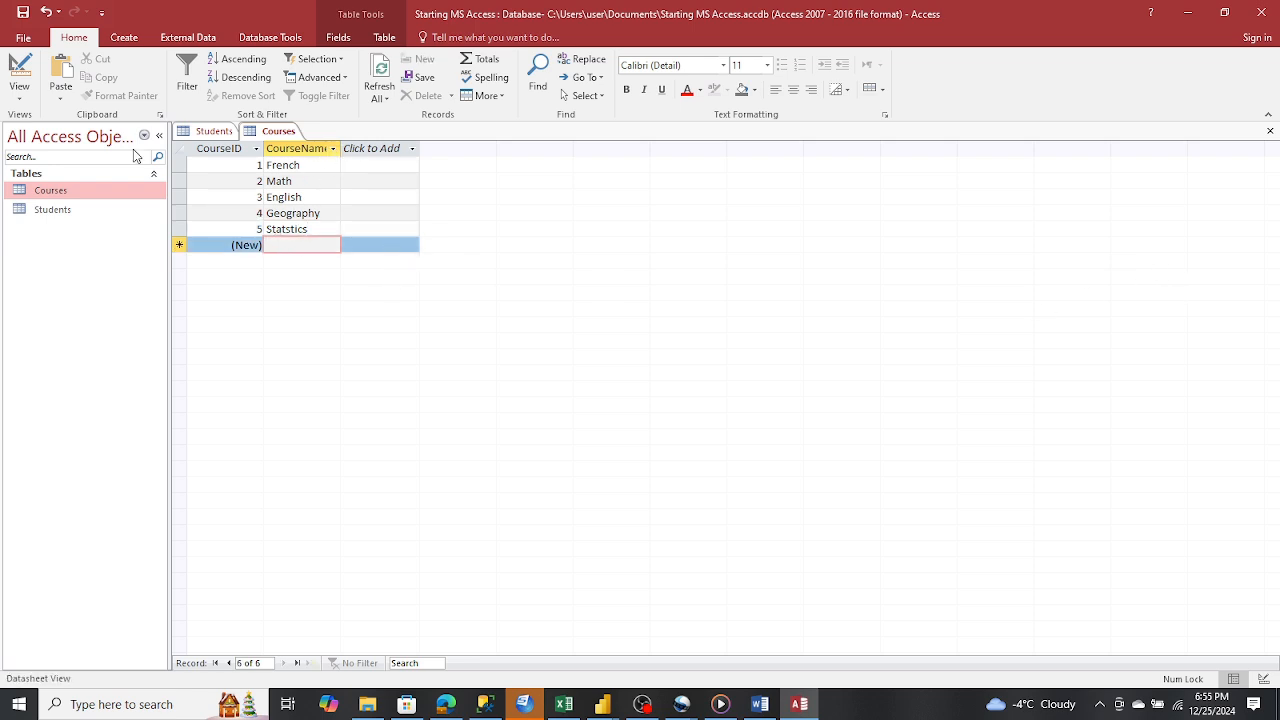
Open the Students table to review its records, and select the Courses table in the object list
click(36, 212)
double_click(36, 212)
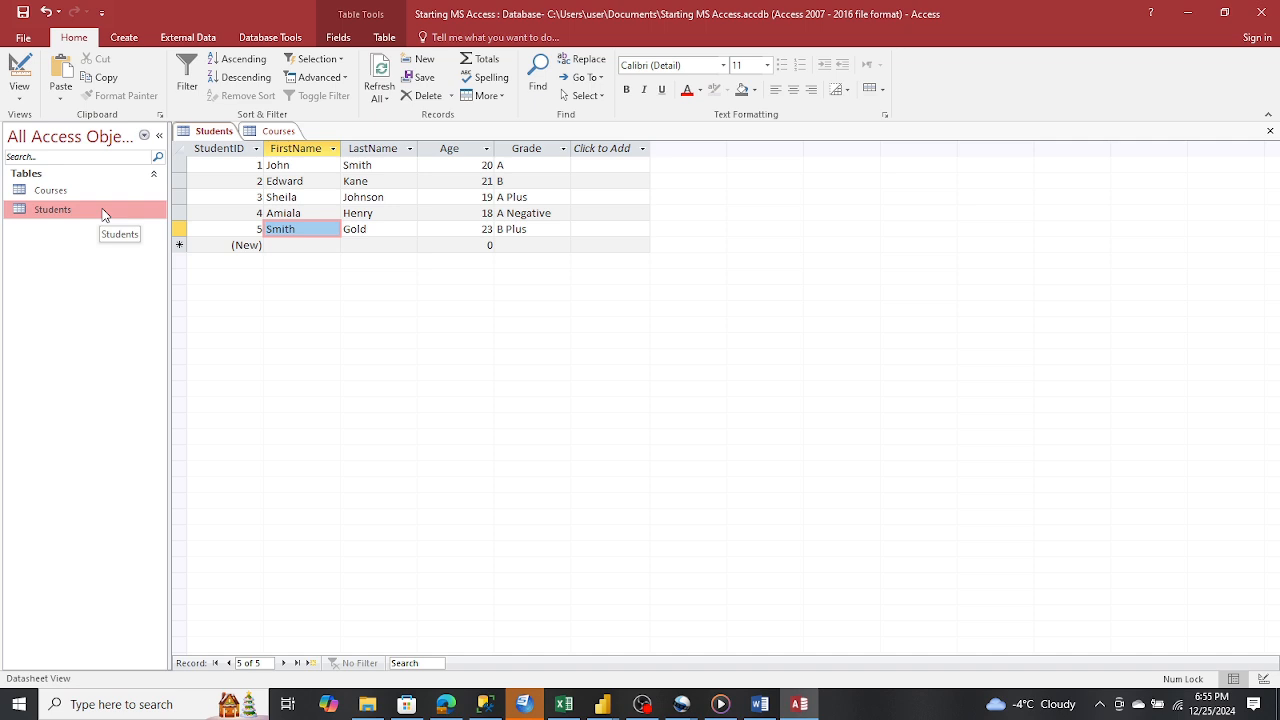
click(36, 193)
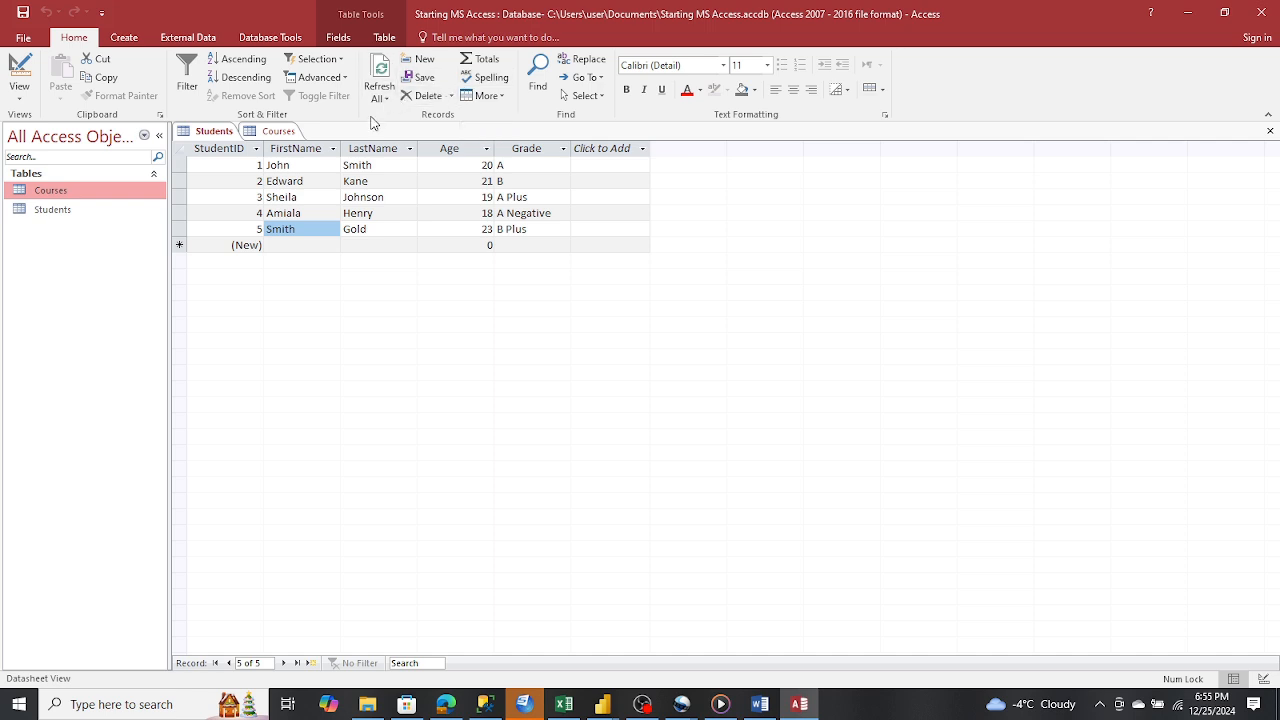
Create a new table and open it in Design View, saving it as StudentCoursesDetails
click(126, 39)
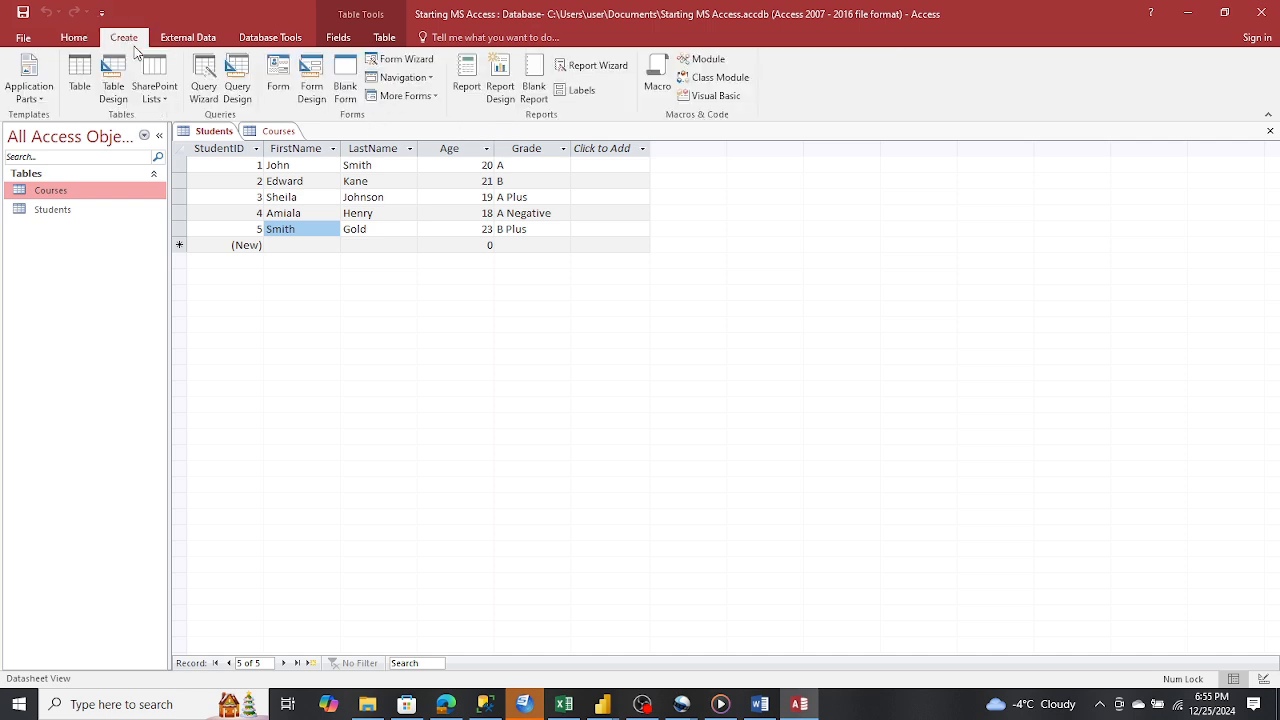
click(86, 70)
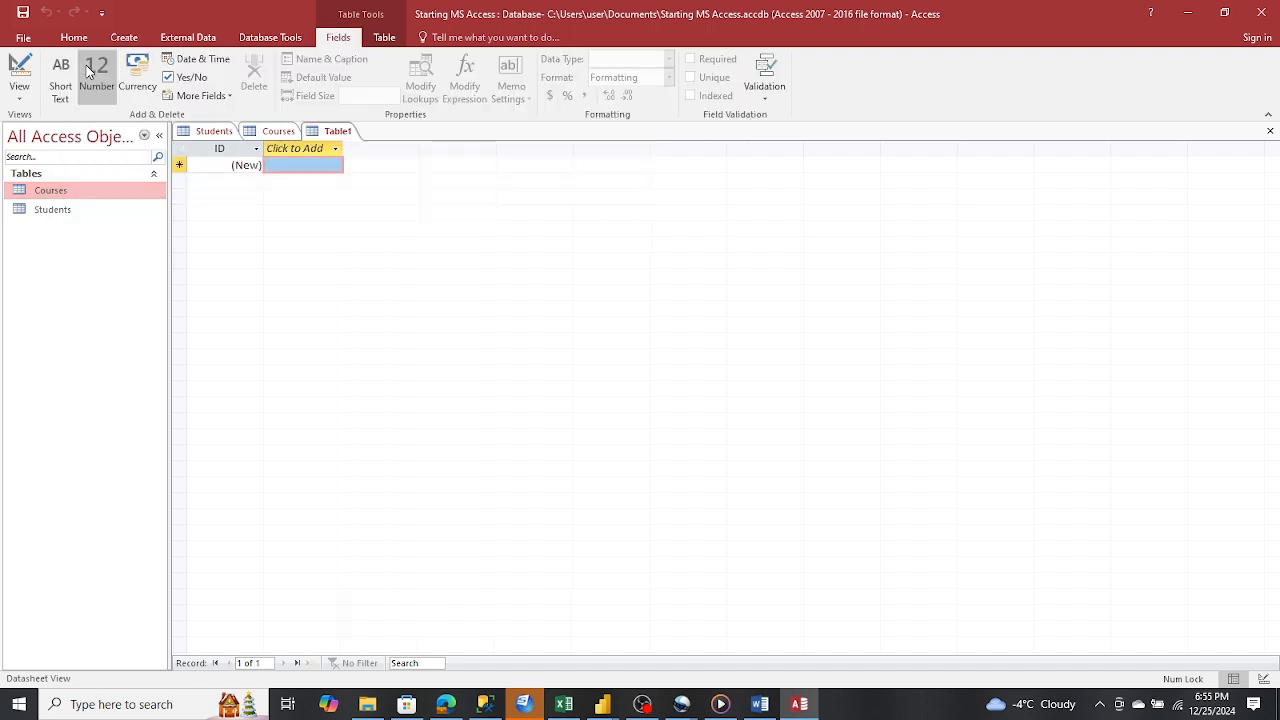
click(53, 232)
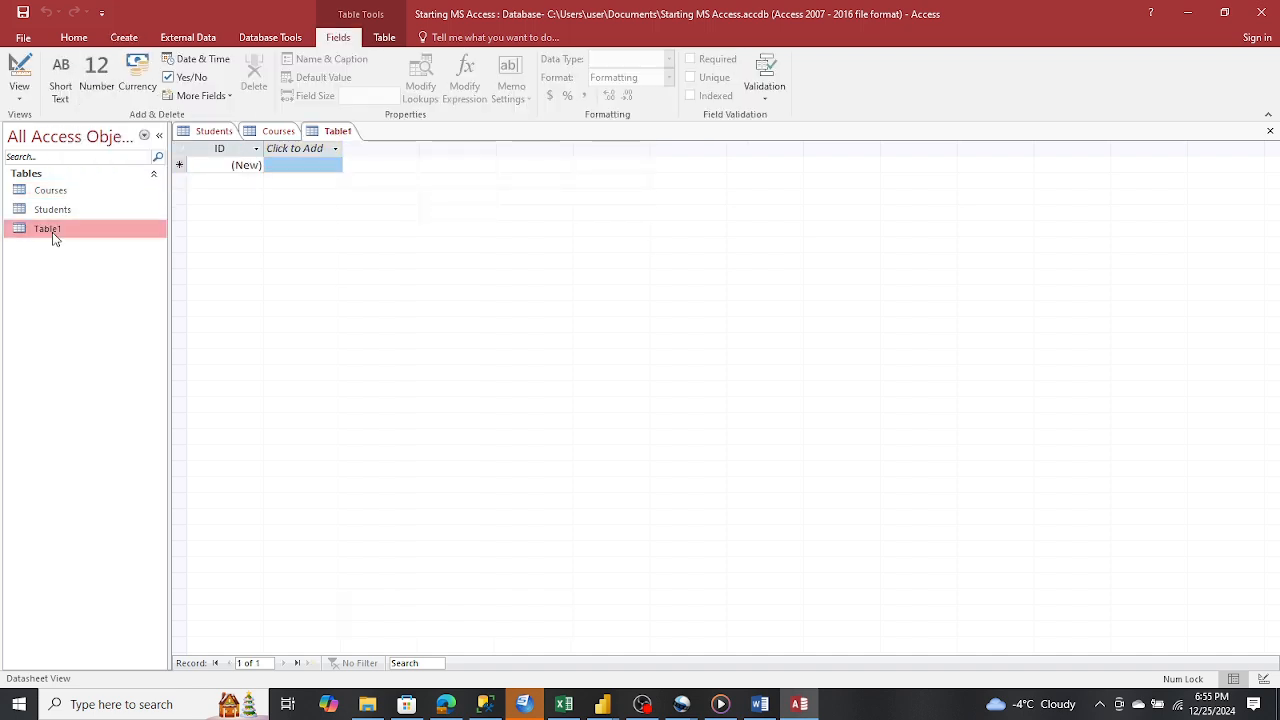
right_click(53, 232)
click(86, 265)
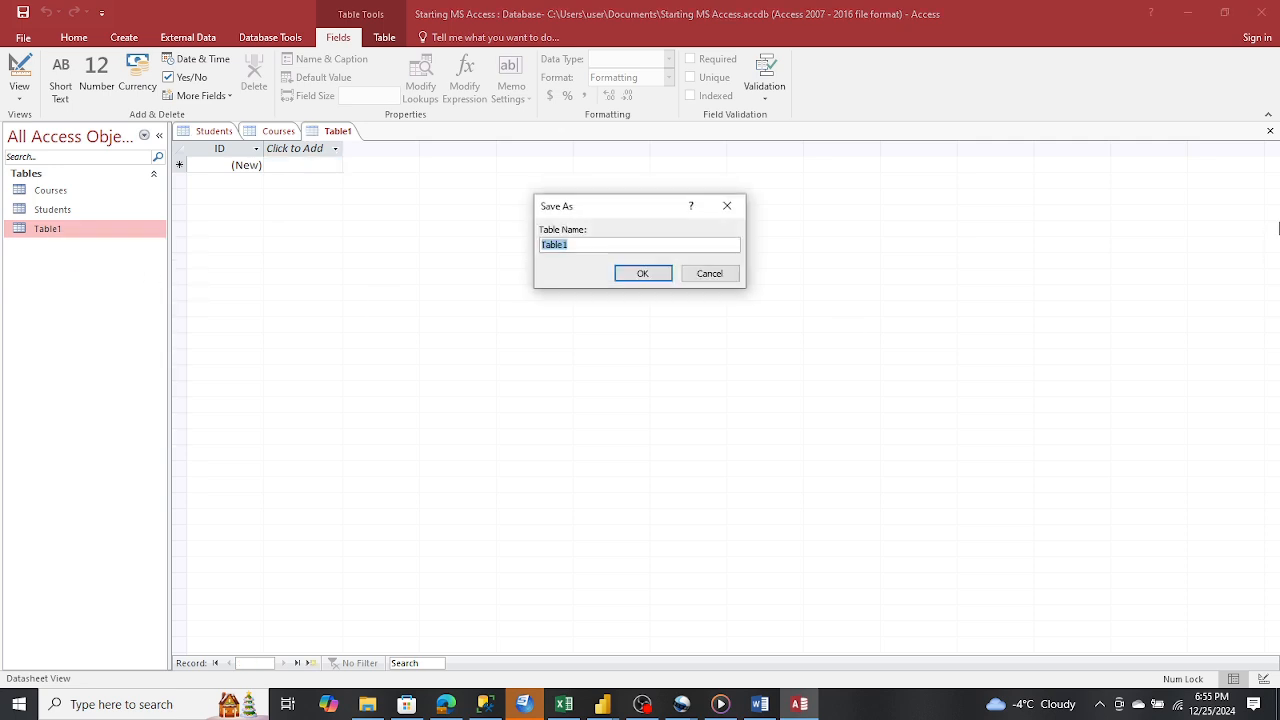
text(StudentCoursesDetails)
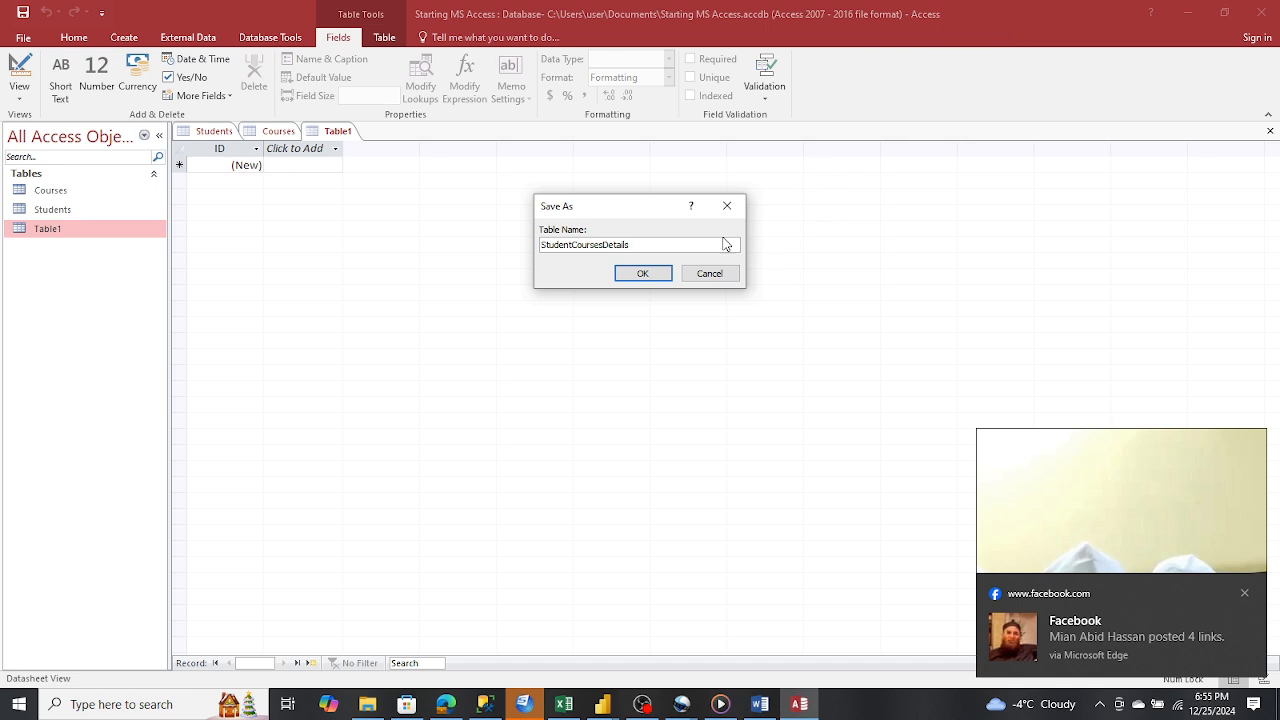
click(624, 272)
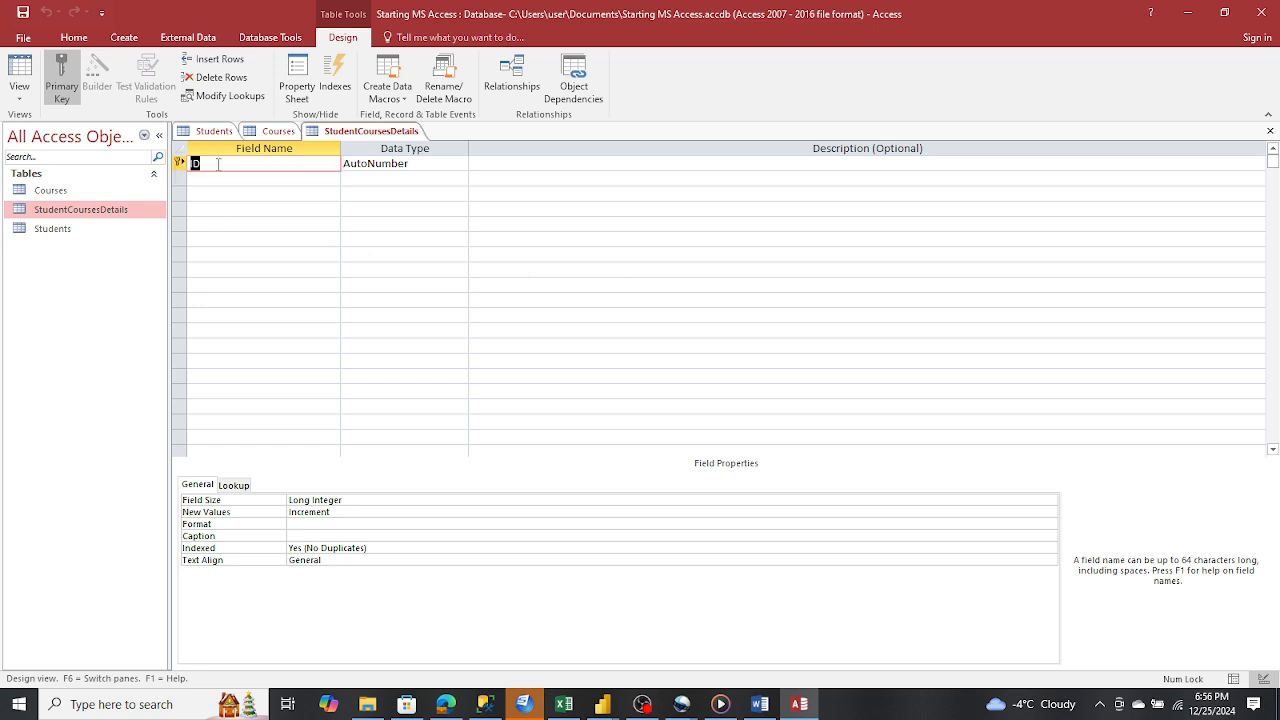
Rename the primary key field to StudentCoursesID and add a CourseID field with the Number data type
text(StudentCoursesID)
click(219, 181)
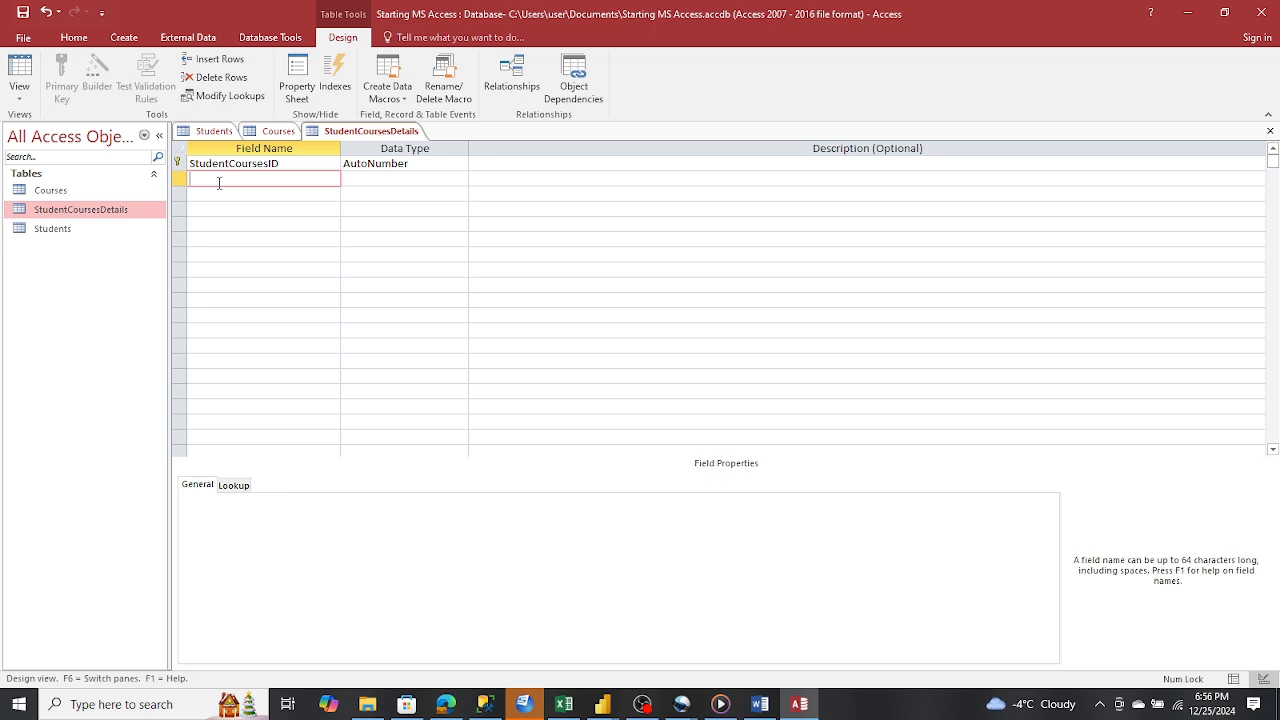
text(CourseID)
click(213, 194)
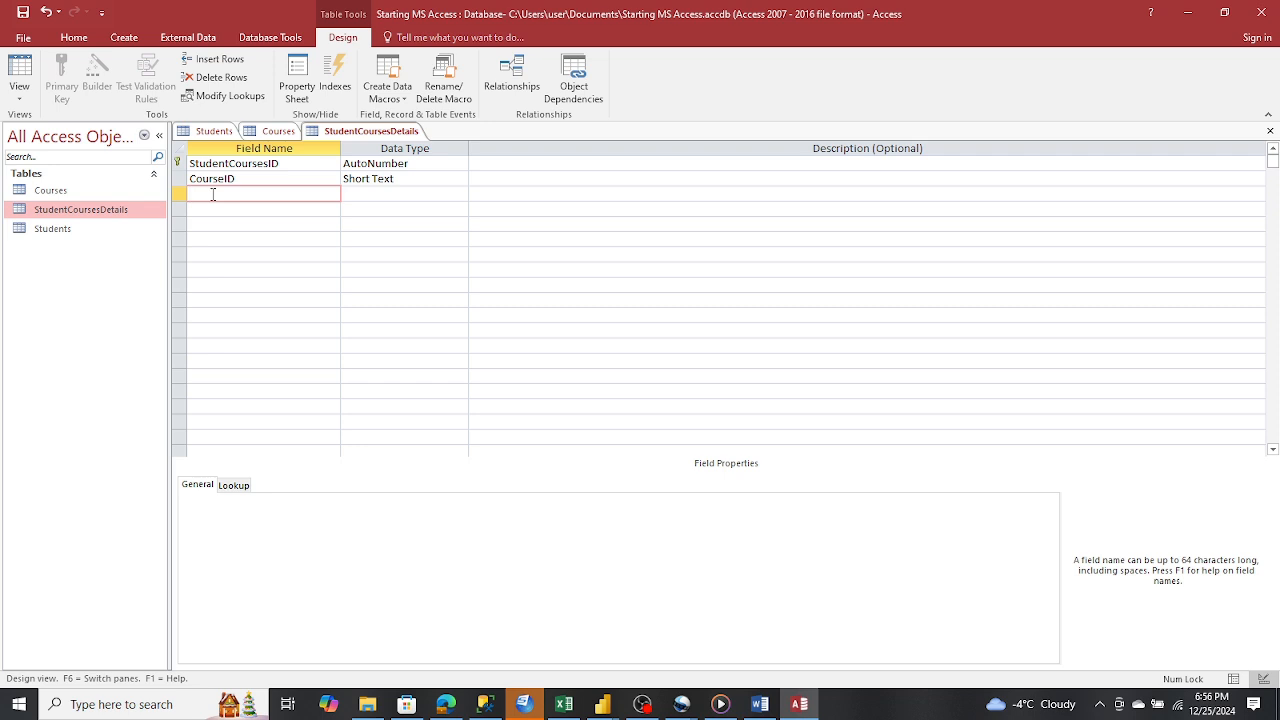
click(461, 185)
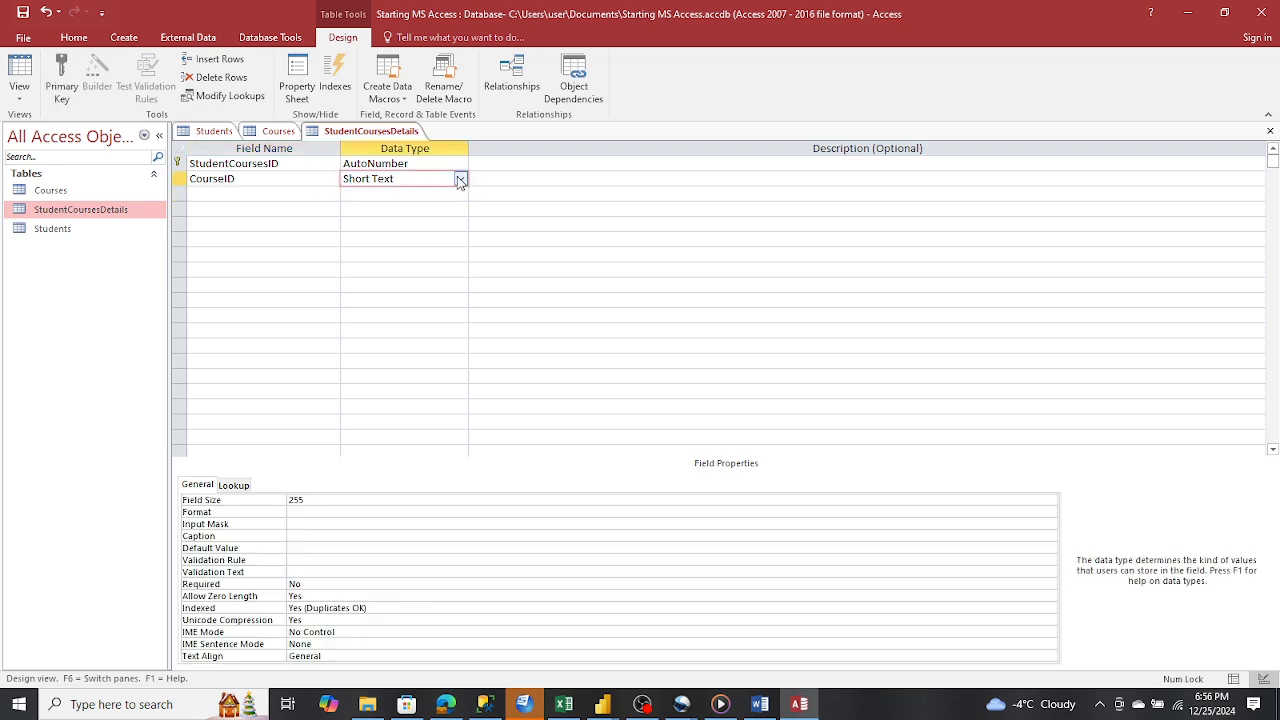
click(460, 180)
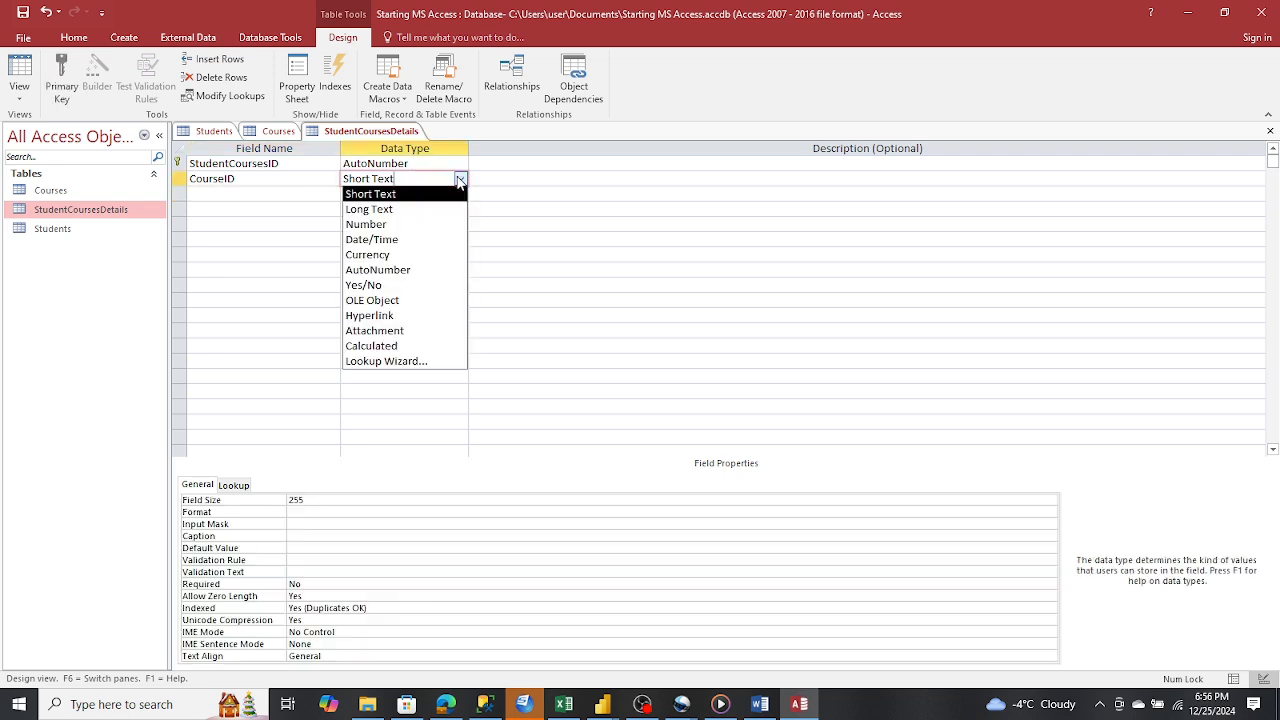
click(401, 225)
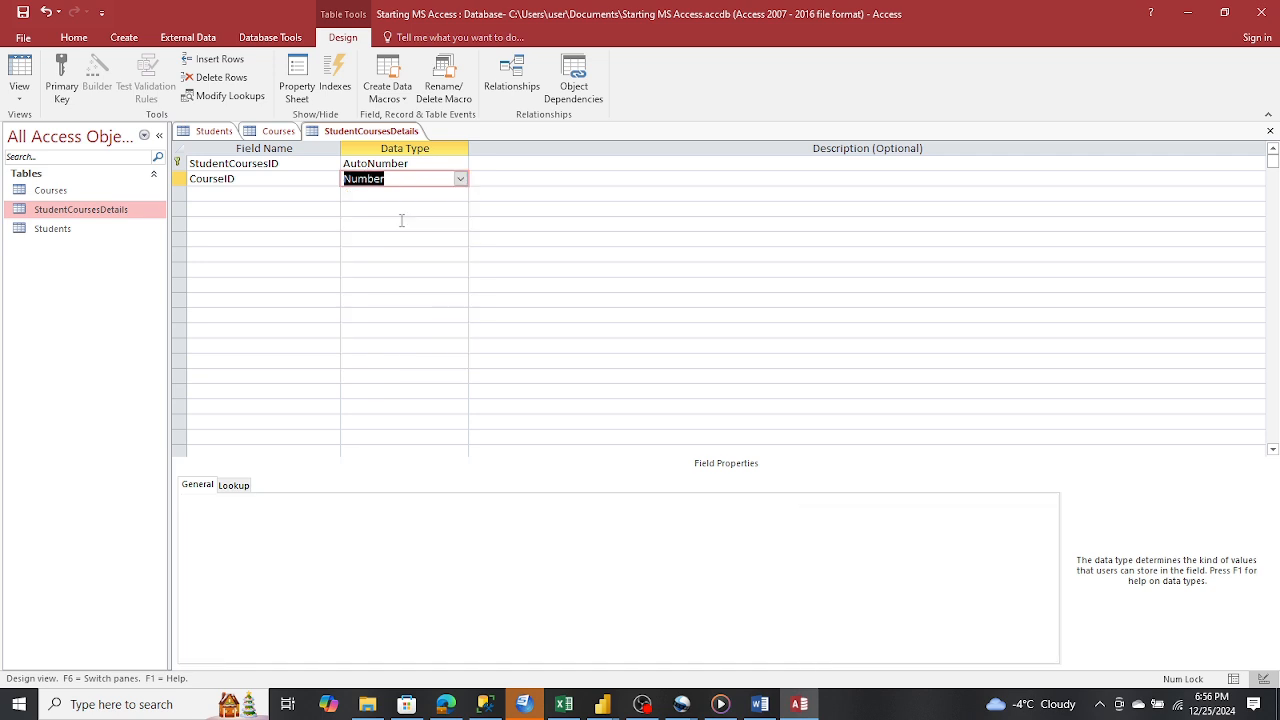
Add a StudentID field with the Number data type and close the StudentCoursesDetails table, saving its design changes
click(243, 184)
click(243, 192)
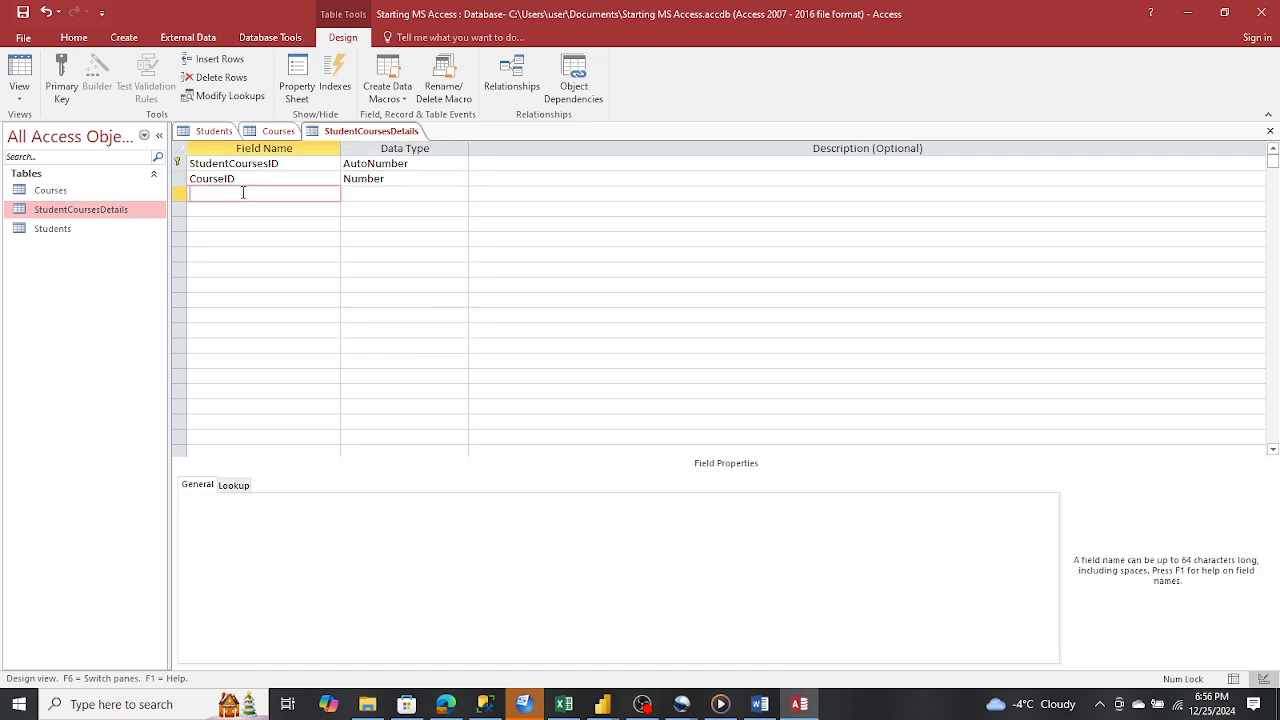
text(StudentID)
click(426, 193)
click(460, 194)
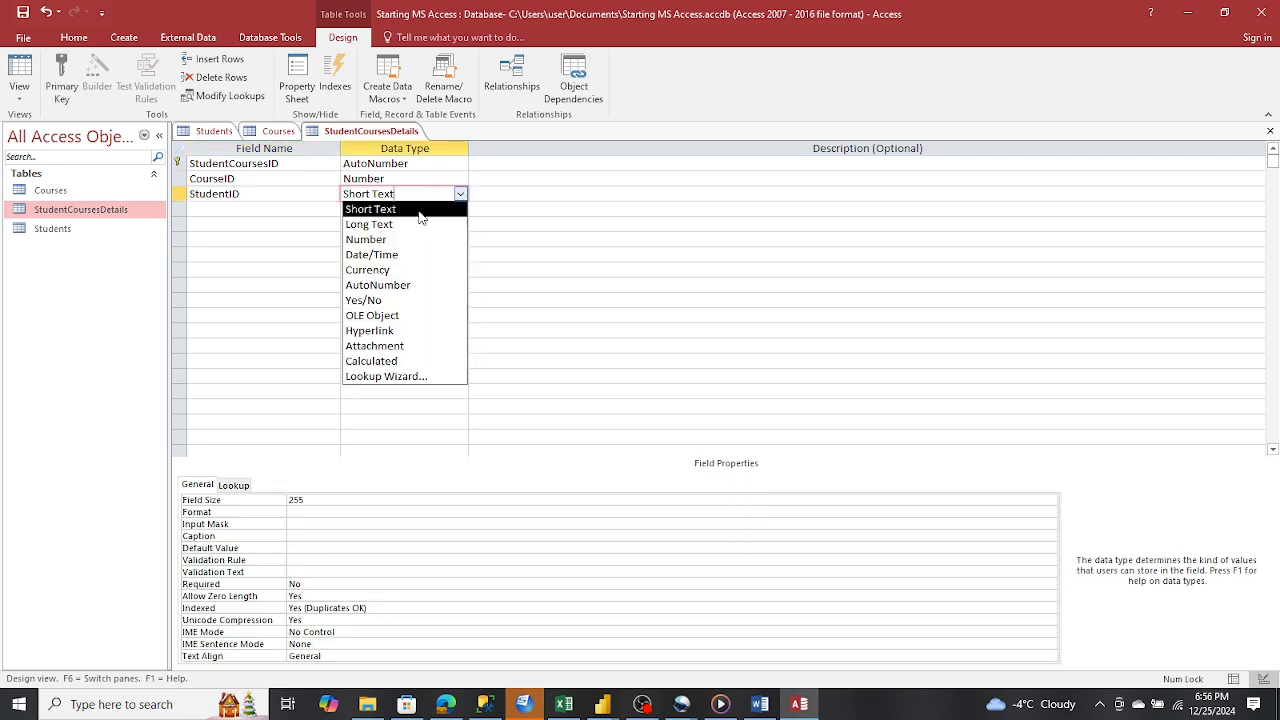
click(386, 239)
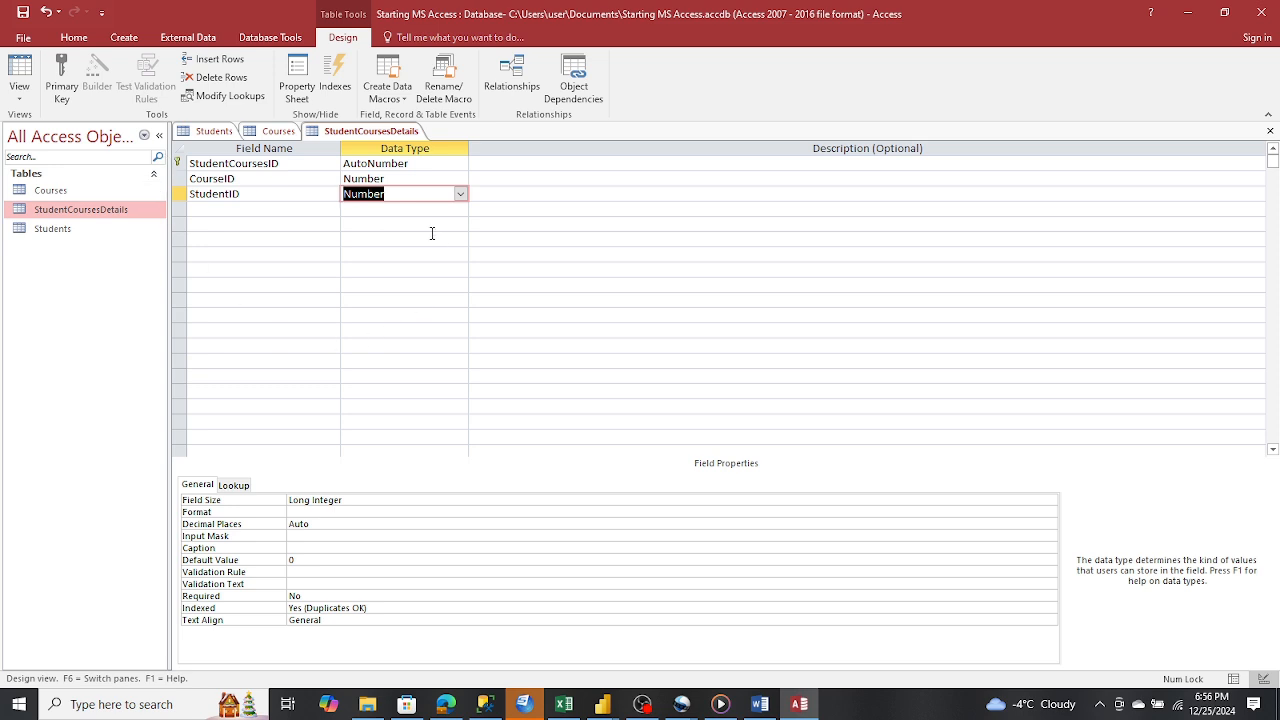
click(1270, 131)
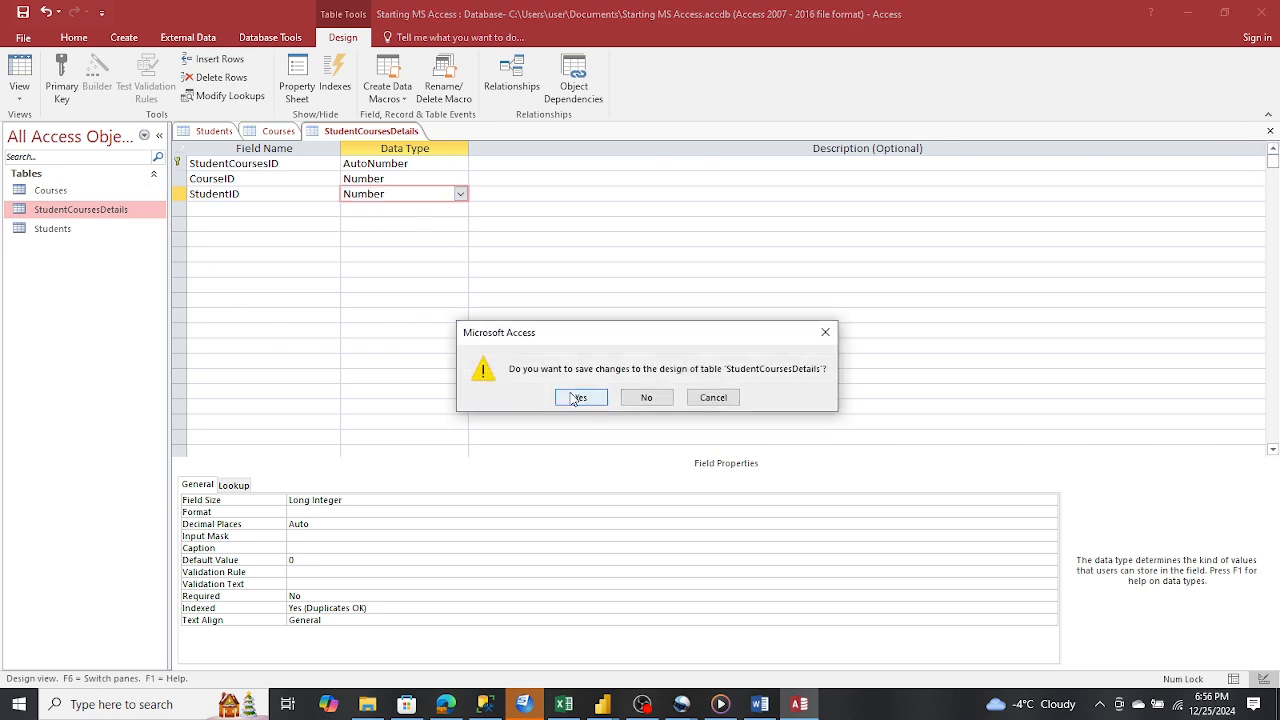
click(573, 399)
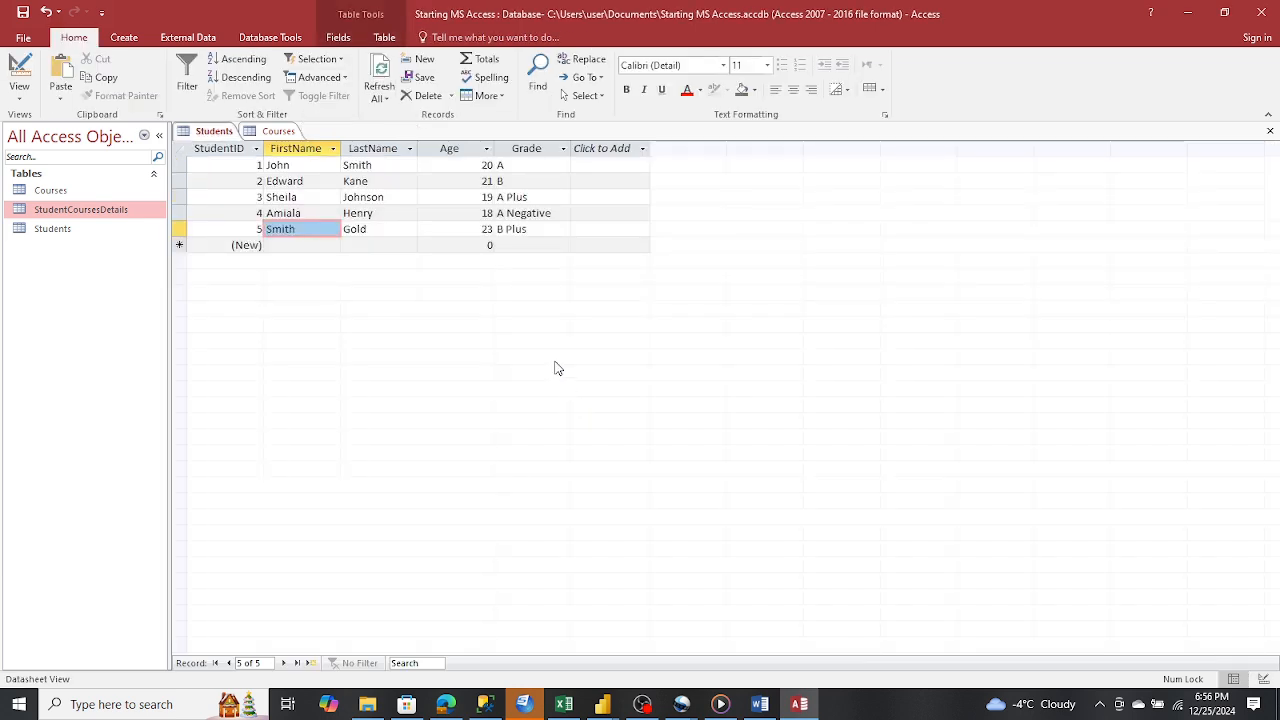
Open the StudentCoursesDetails table in Datasheet View and go back to the Students table to review its records
click(52, 195)
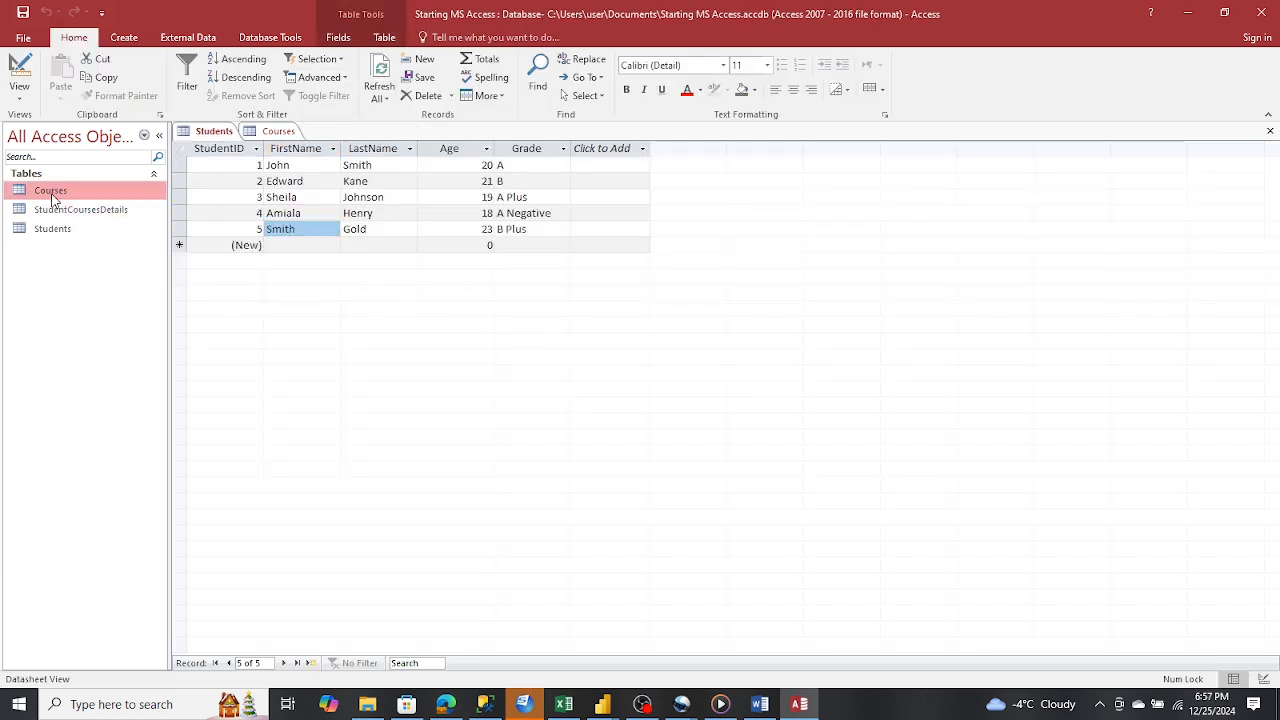
click(53, 232)
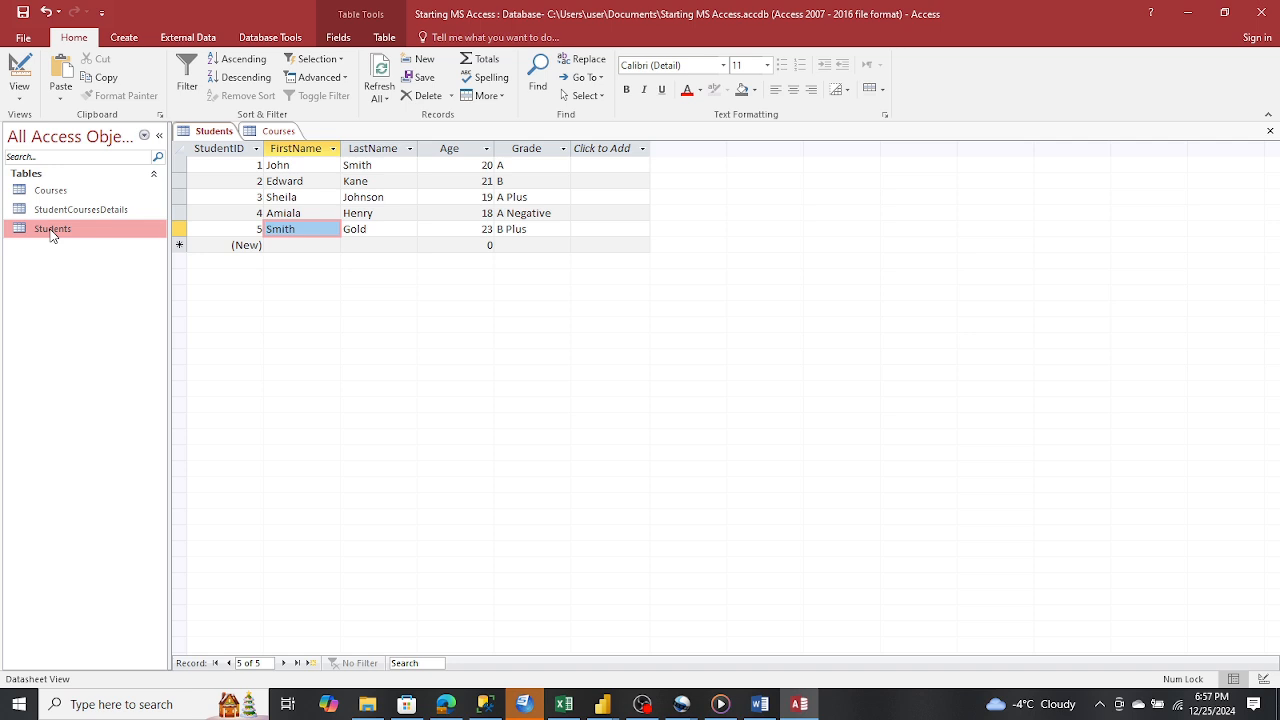
double_click(52, 213)
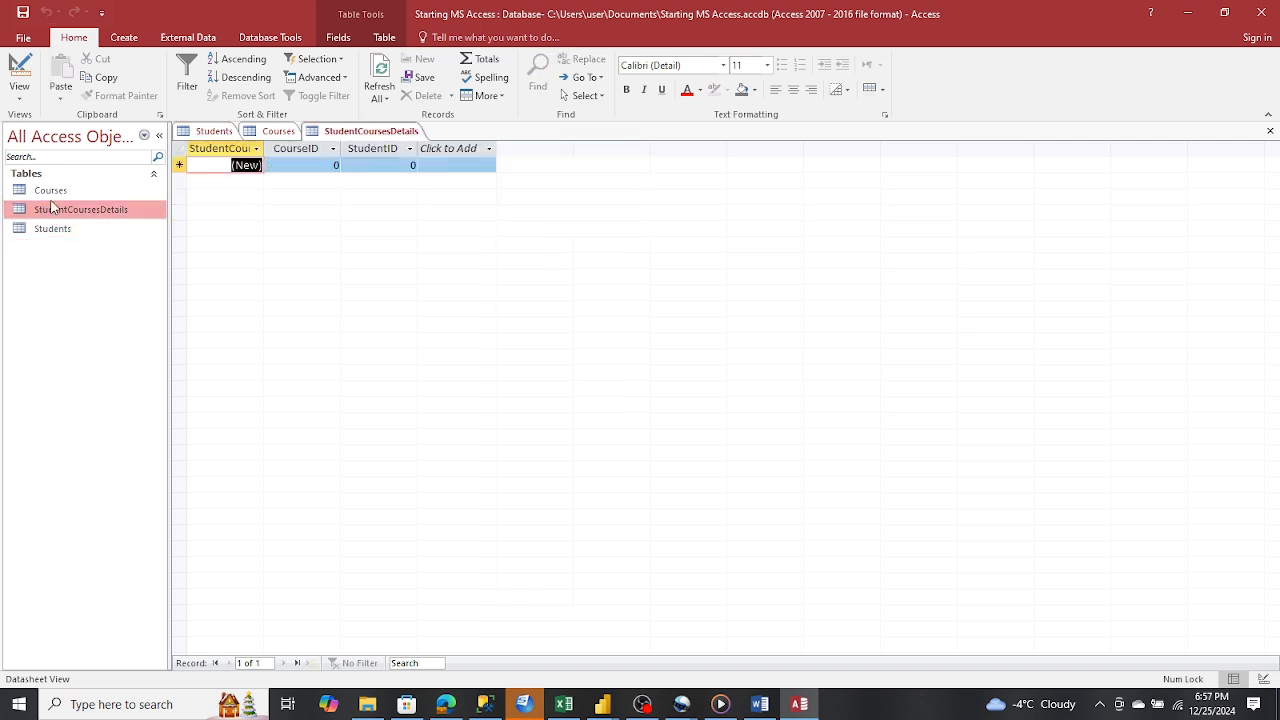
double_click(48, 192)
click(52, 229)
double_click(52, 229)
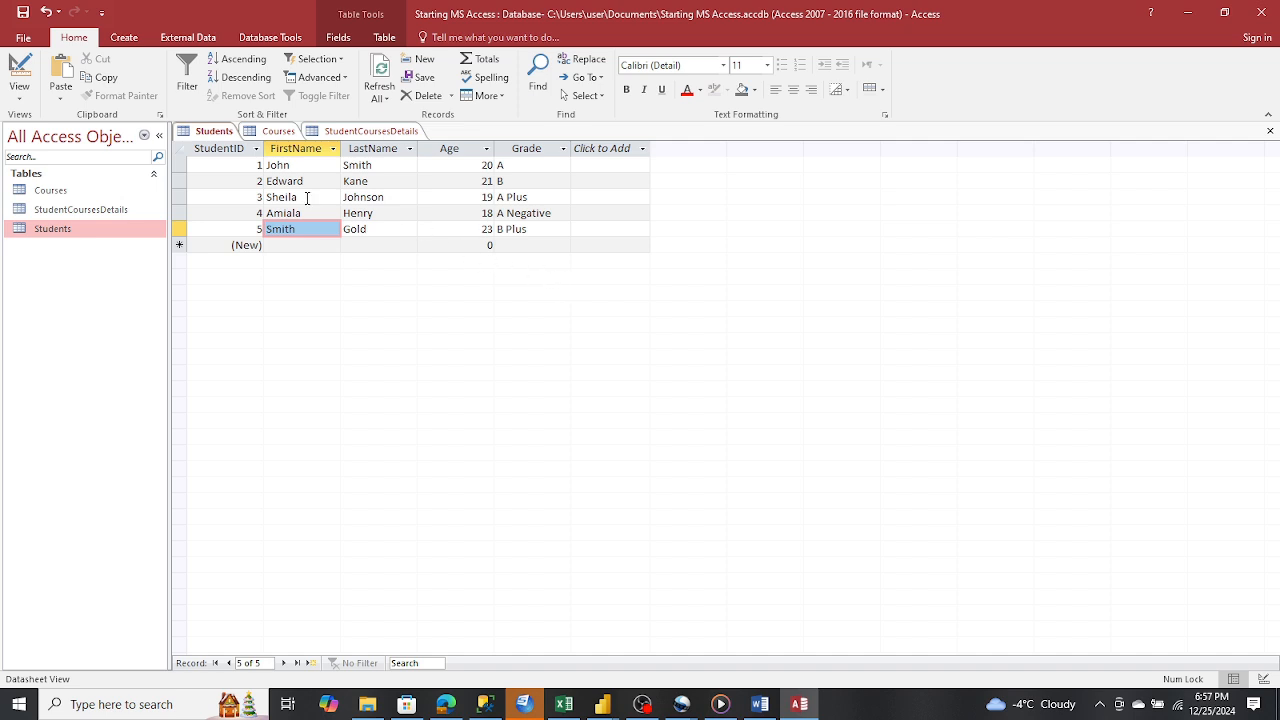
click(70, 192)
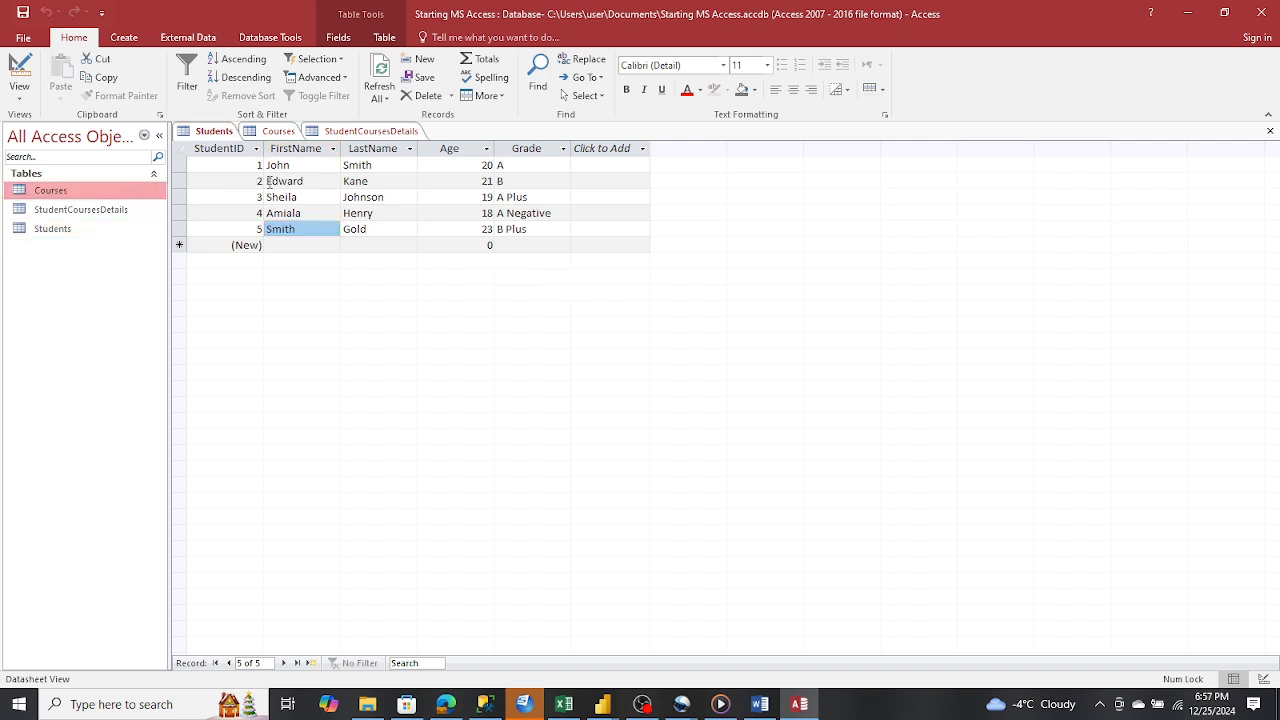
click(108, 211)
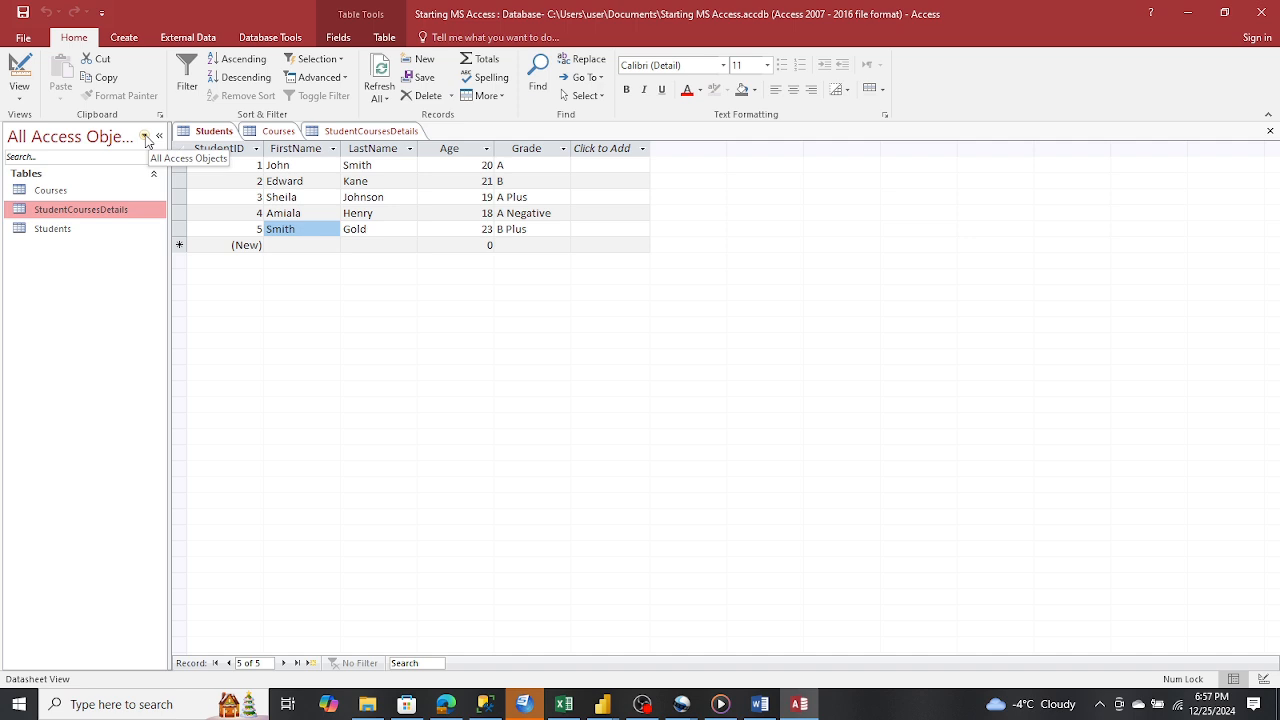
Filter the database object list by group so that it shows only Forms
click(145, 137)
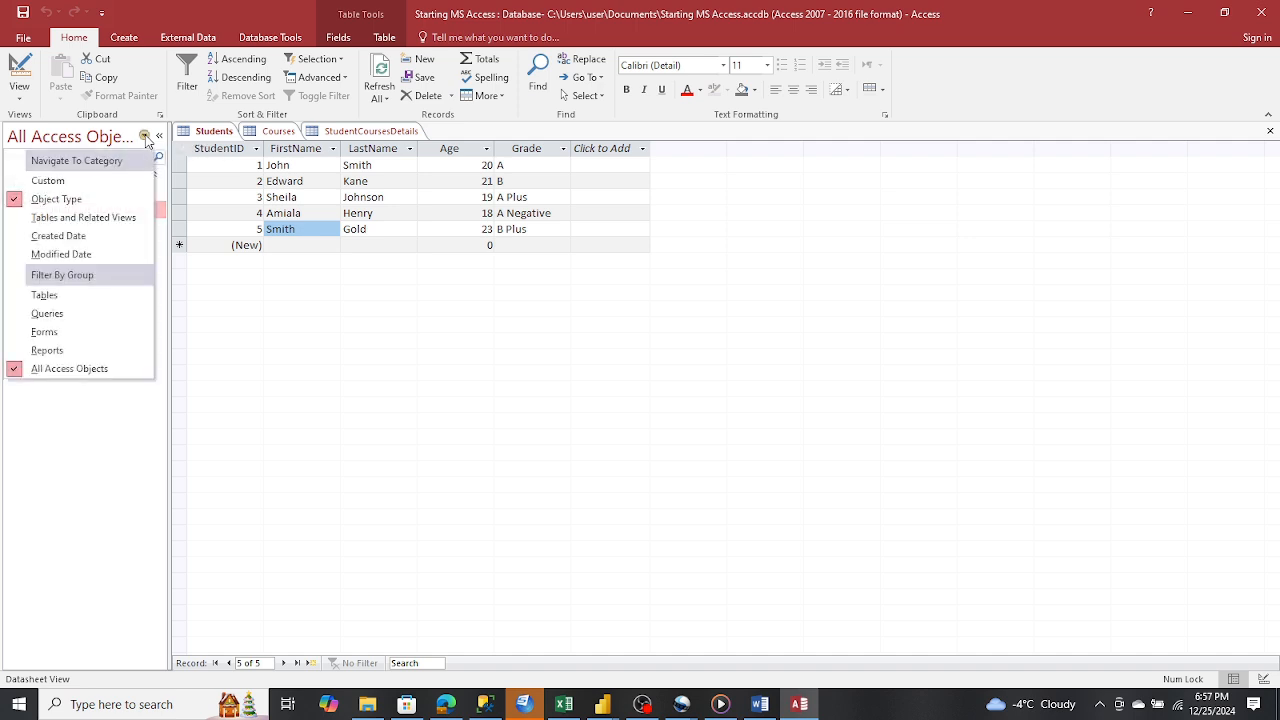
click(63, 335)
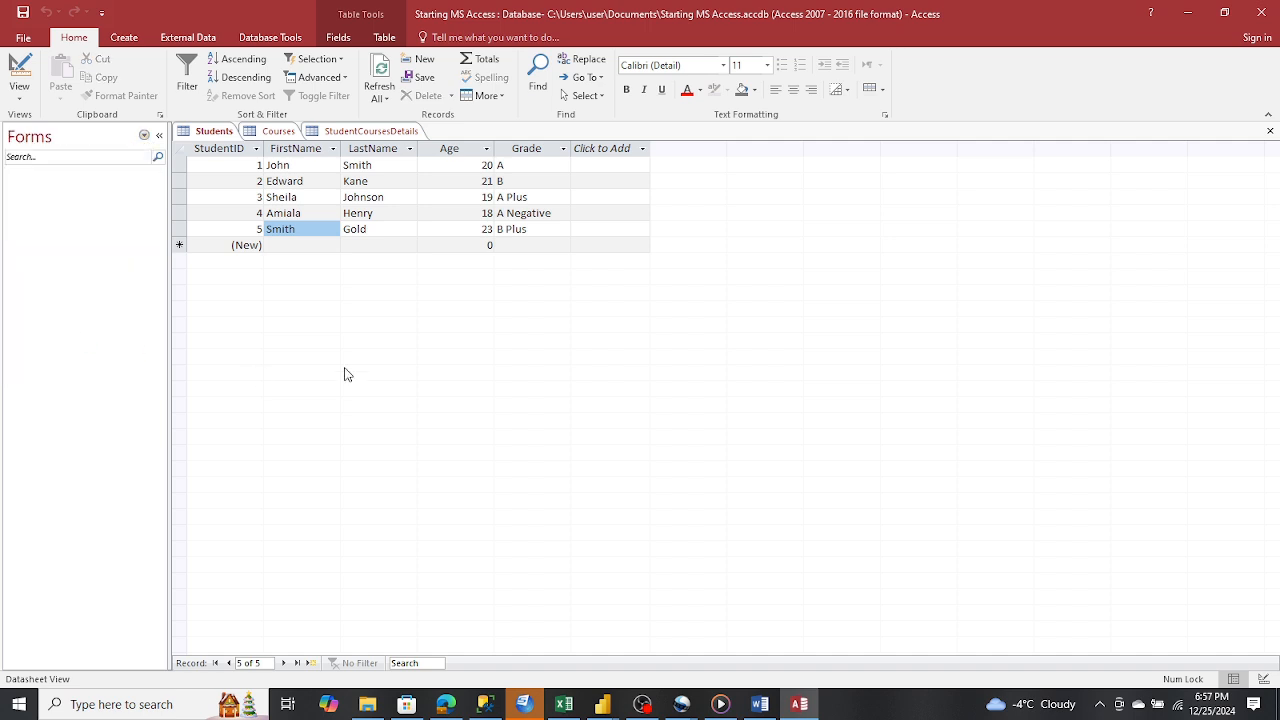
click(145, 137)
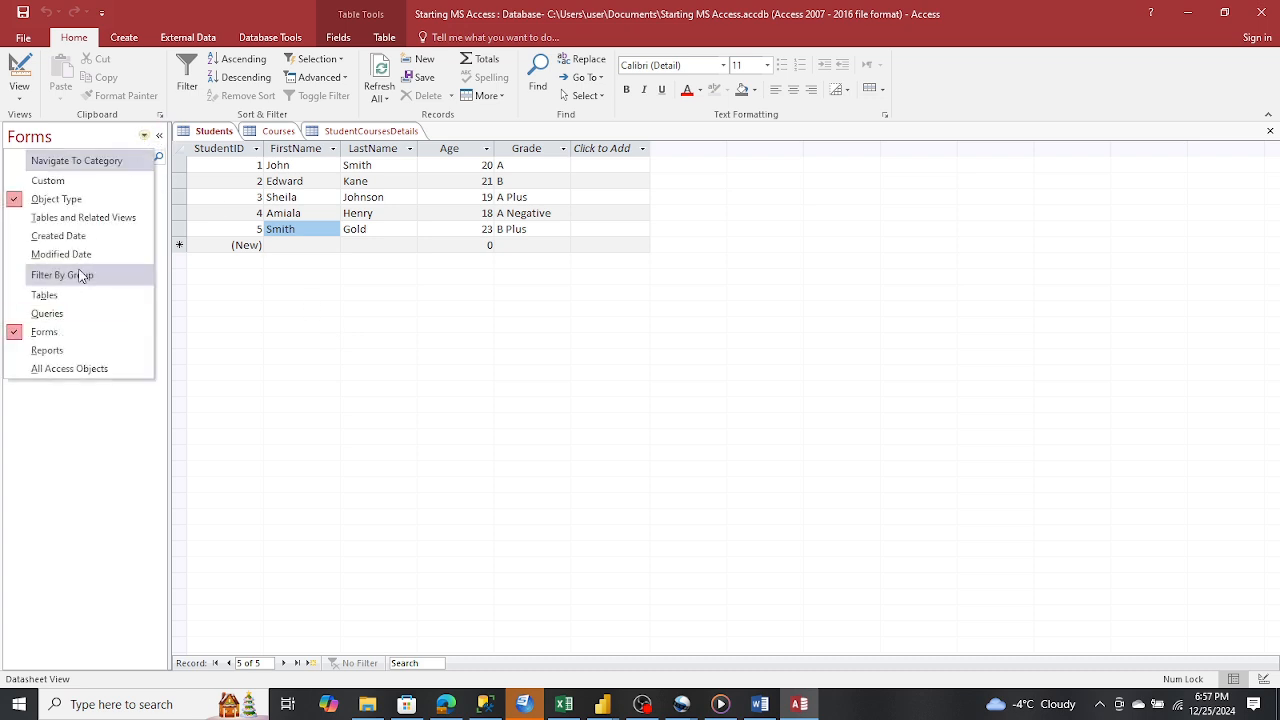
Start the Form Wizard with the StudentCoursesDetails table as source and include all of its fields
click(126, 37)
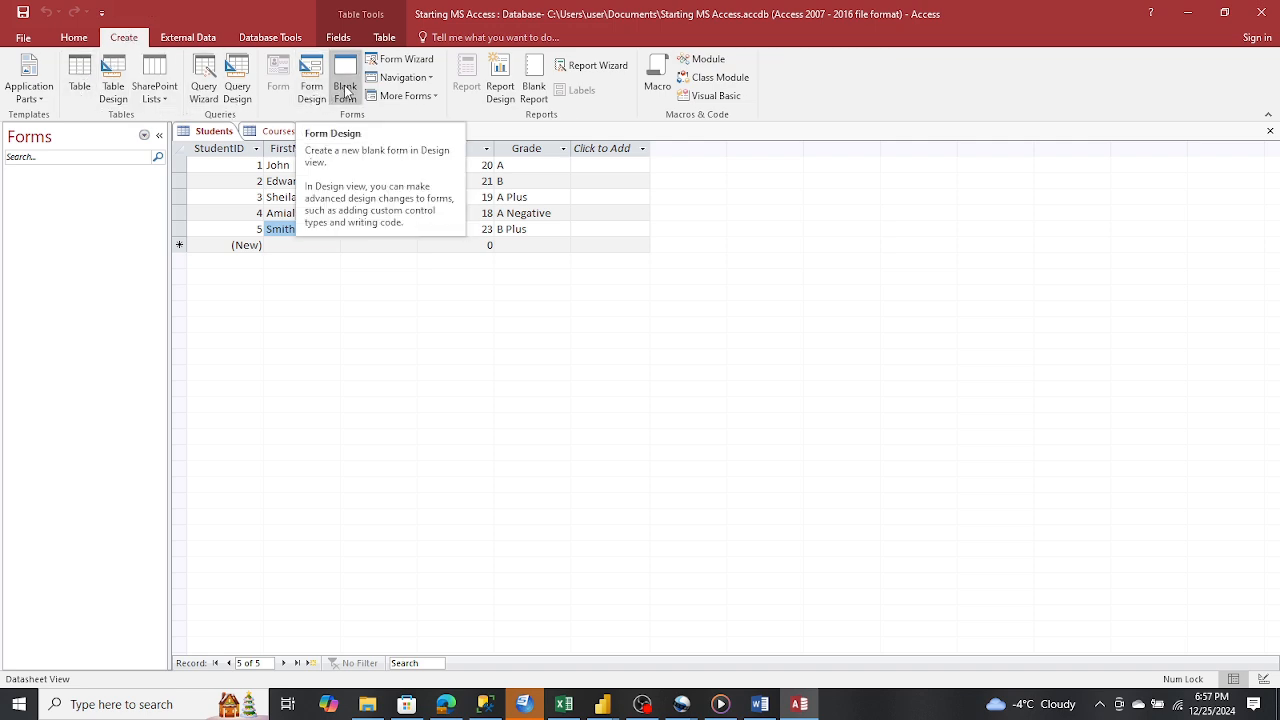
click(436, 96)
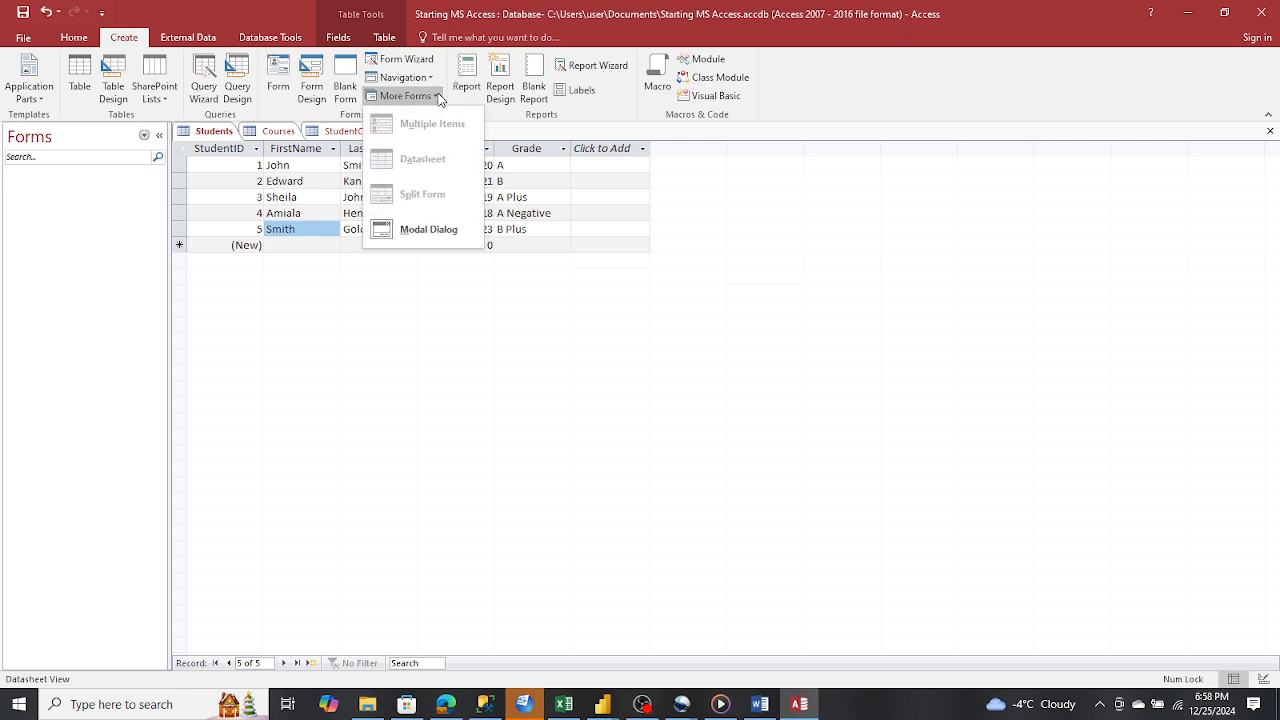
click(1118, 403)
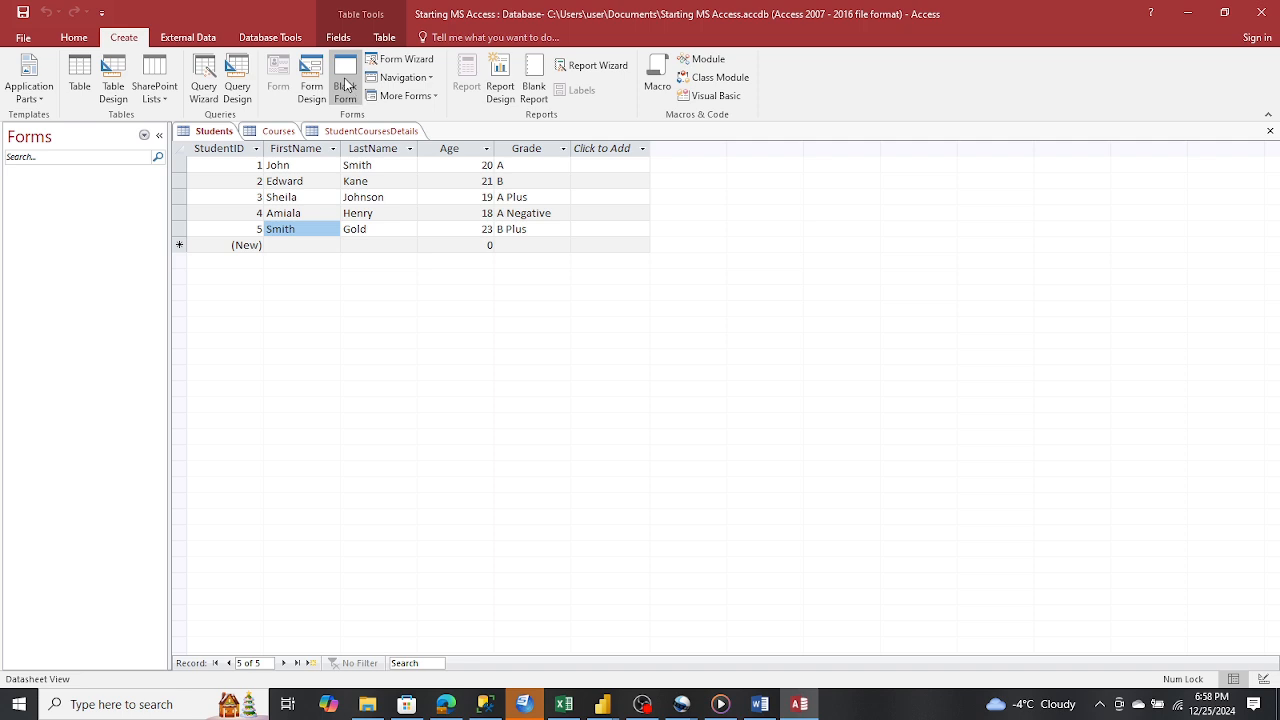
click(391, 60)
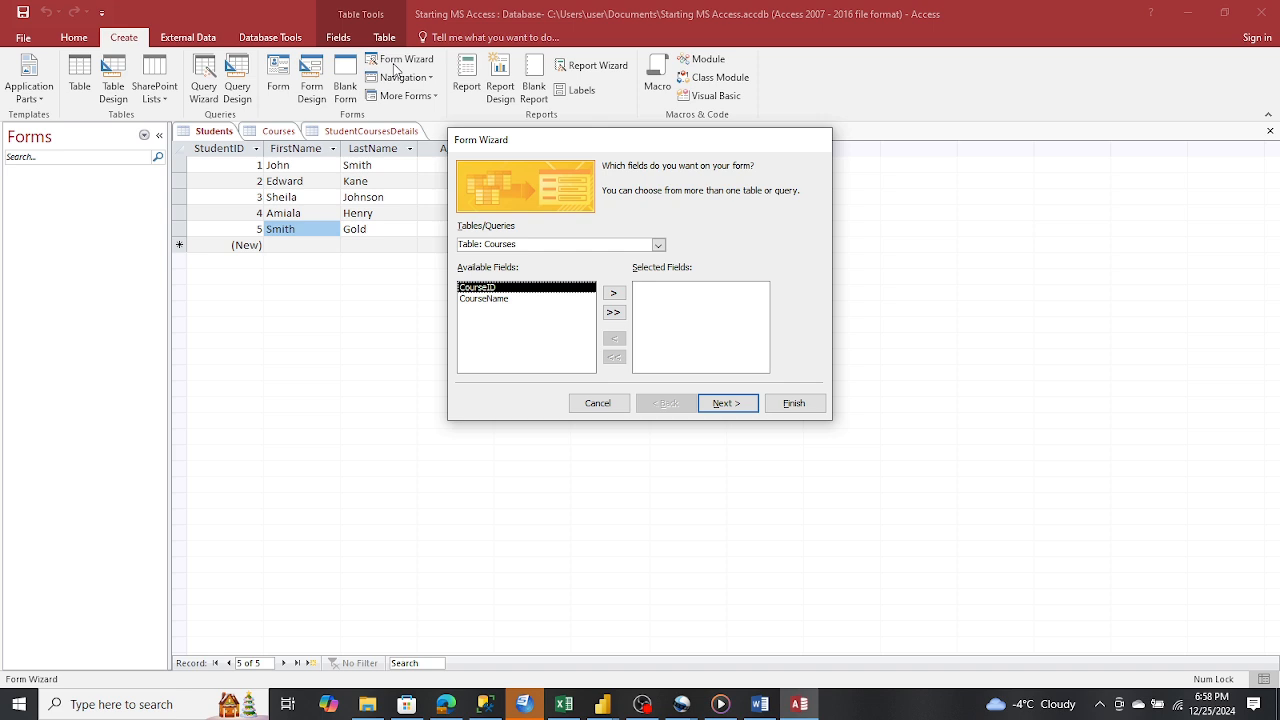
click(658, 245)
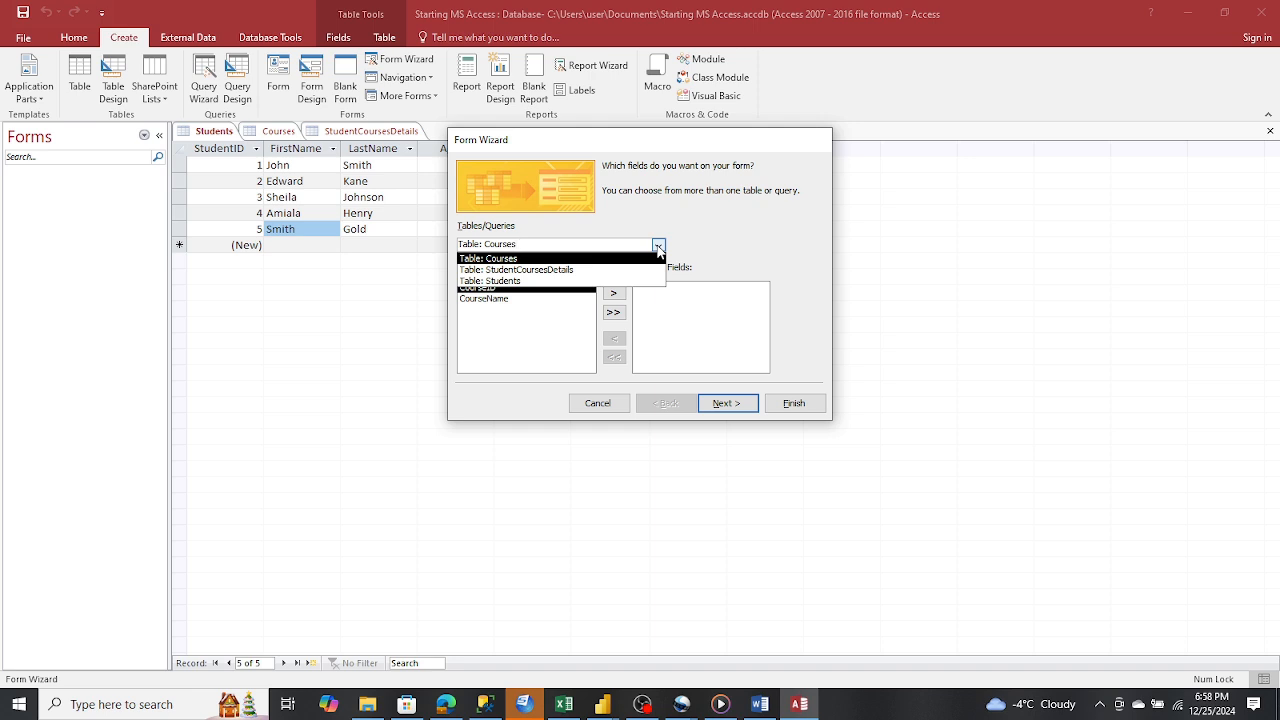
click(597, 270)
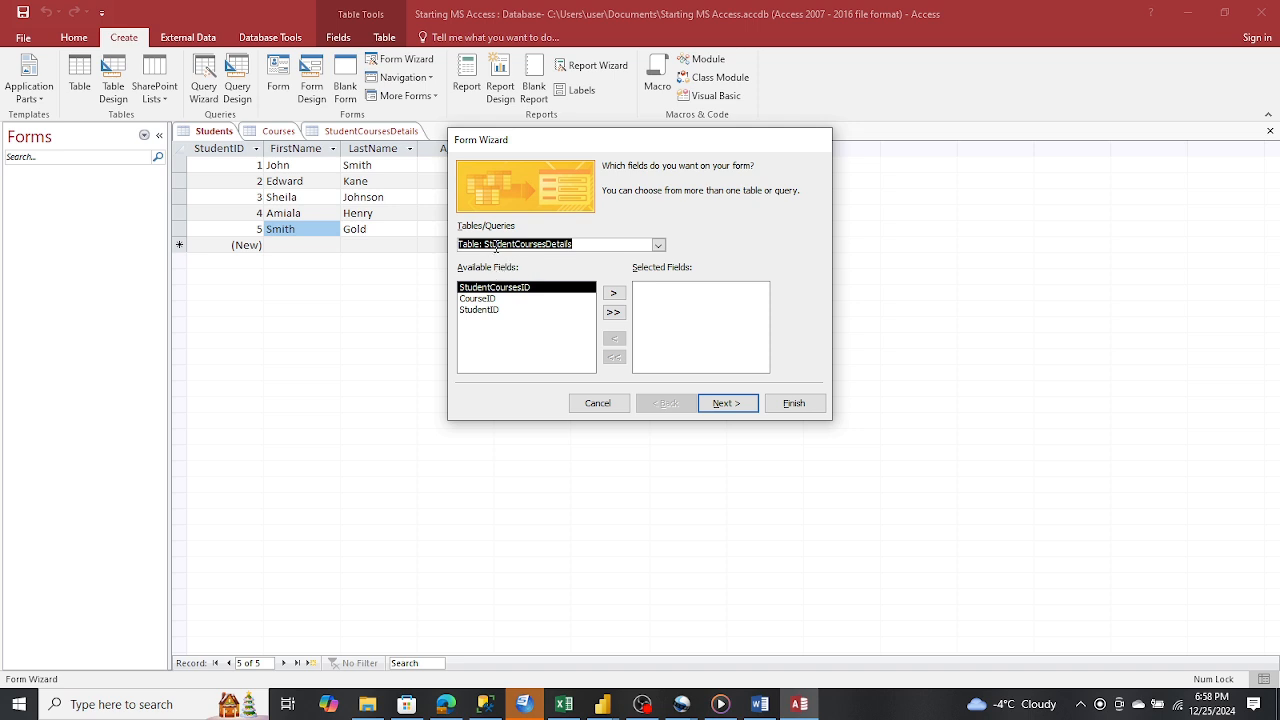
click(613, 314)
click(726, 404)
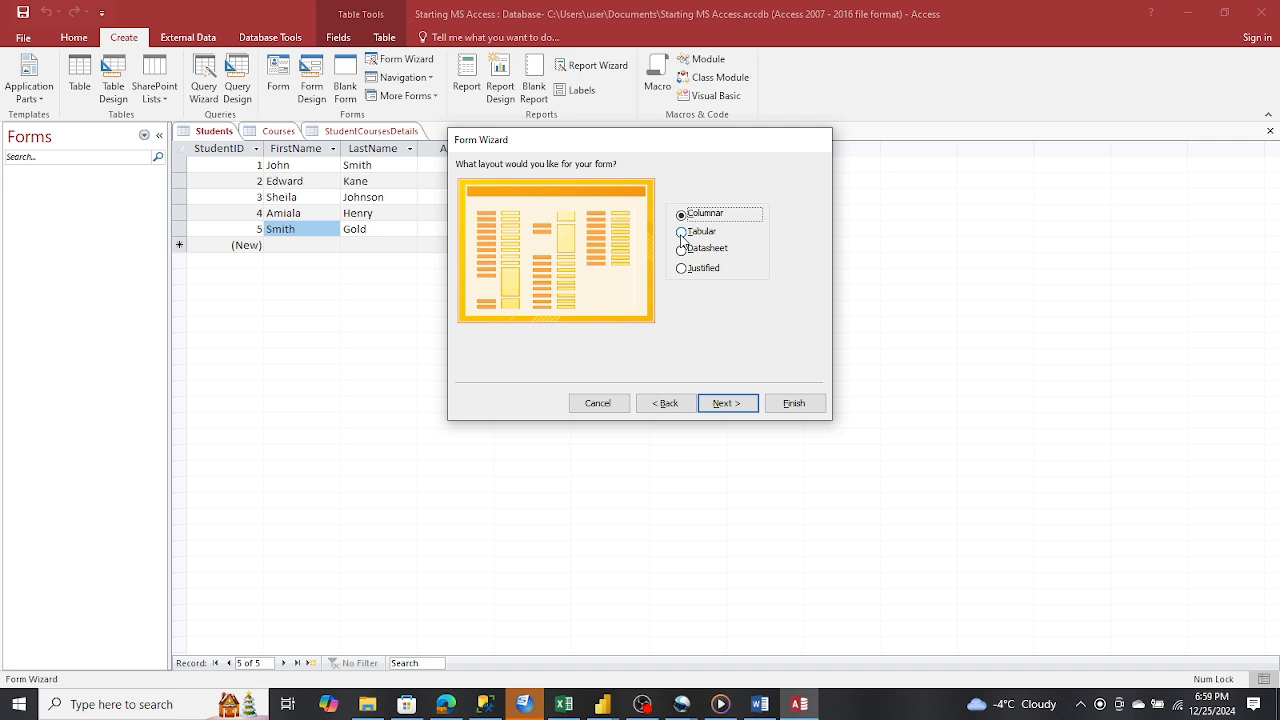
Choose the Tabular layout and finish the form with the title StudentCoursesDetails, opening it to view or enter information
click(682, 235)
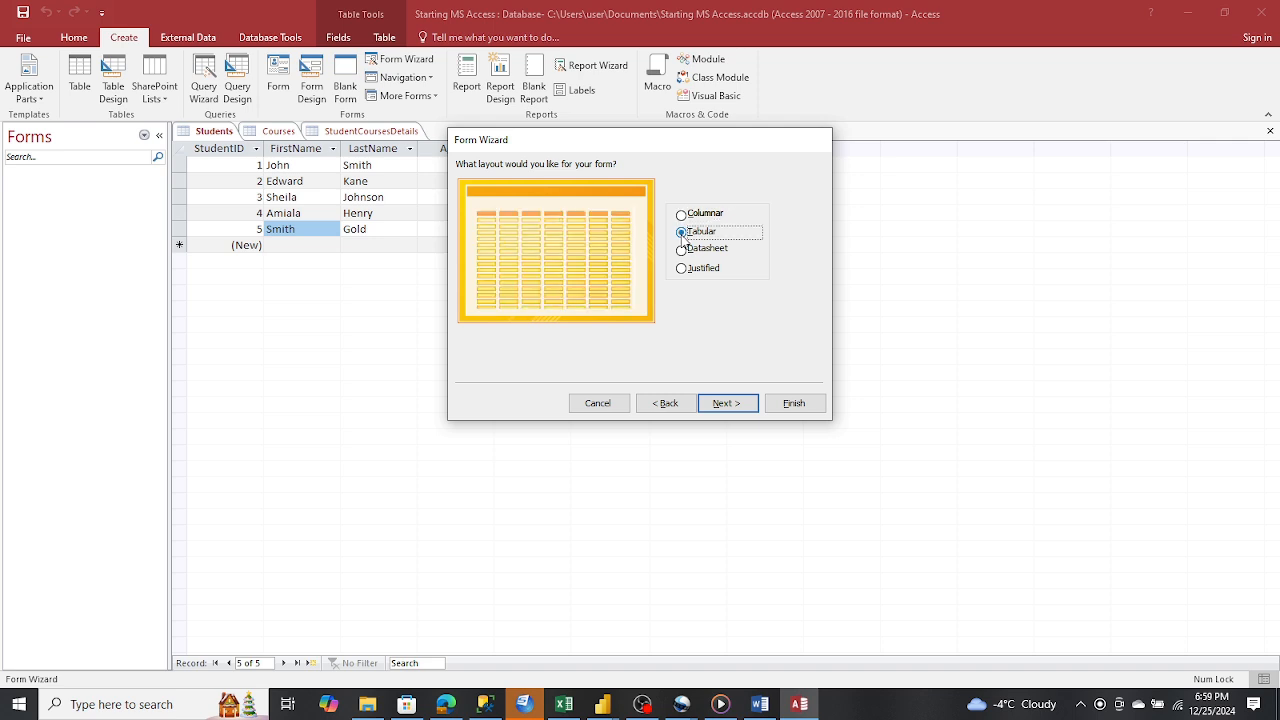
click(681, 251)
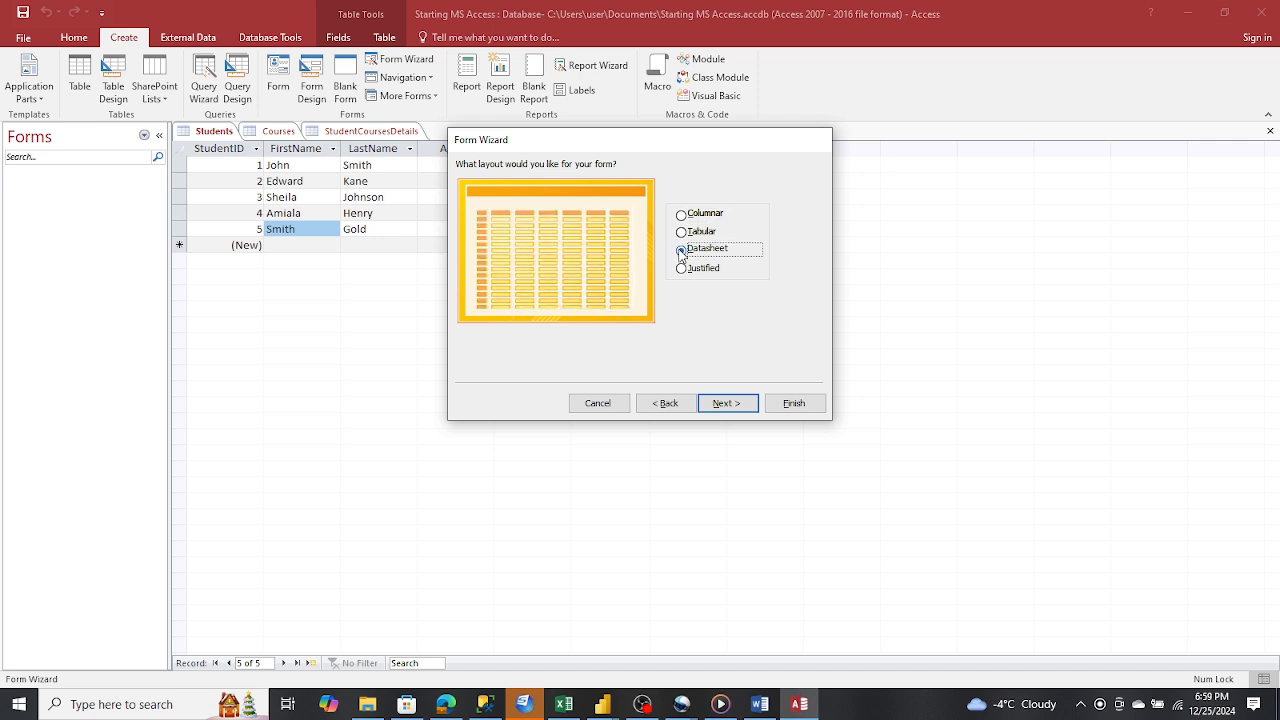
click(683, 270)
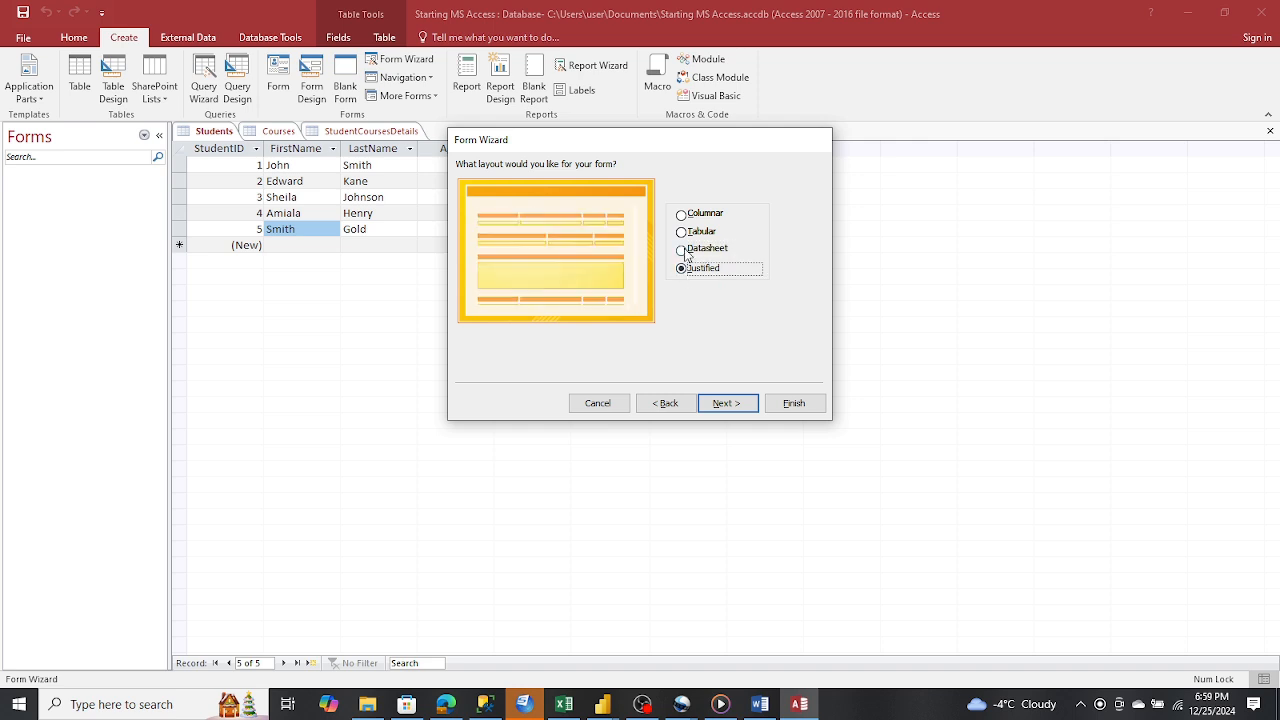
click(684, 251)
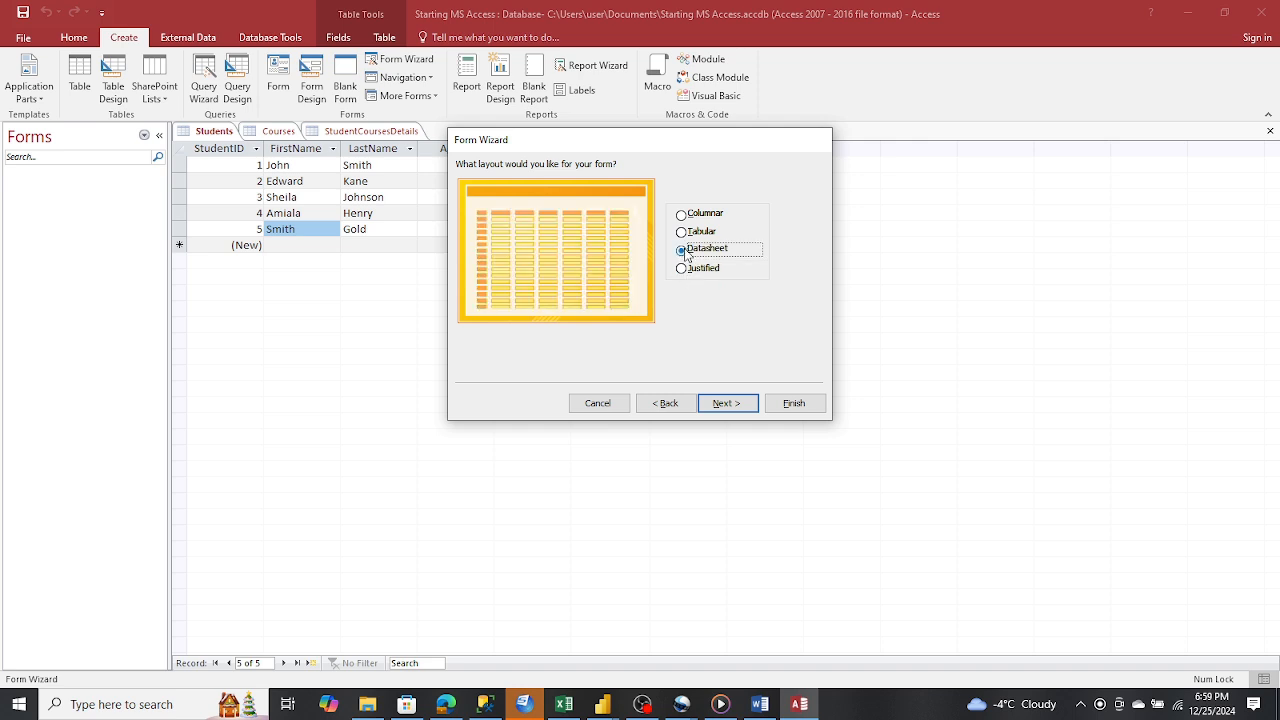
click(682, 232)
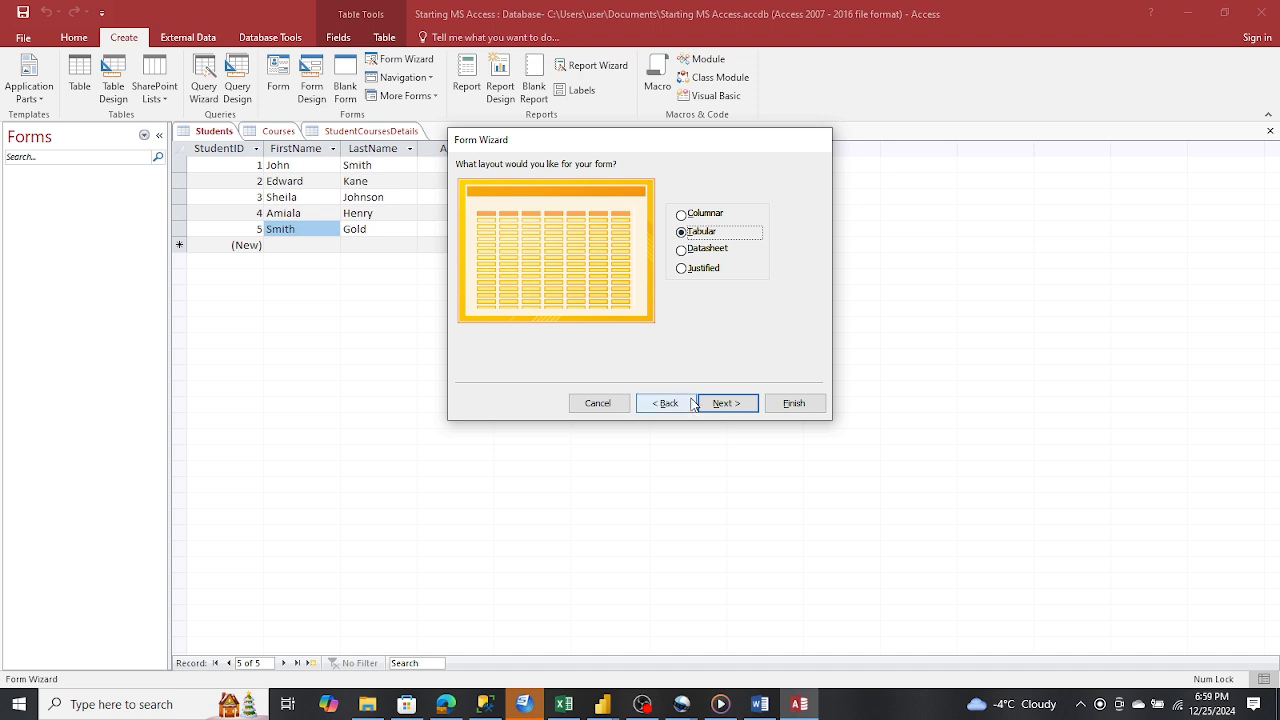
click(727, 404)
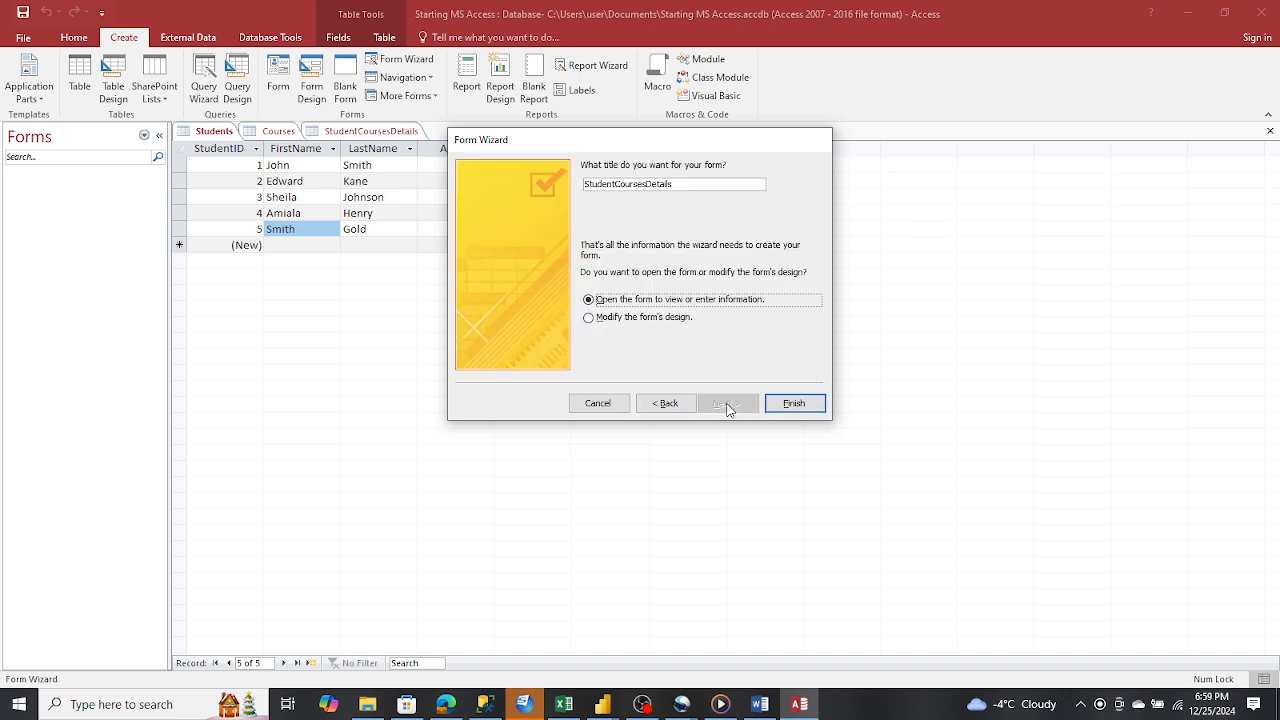
click(794, 403)
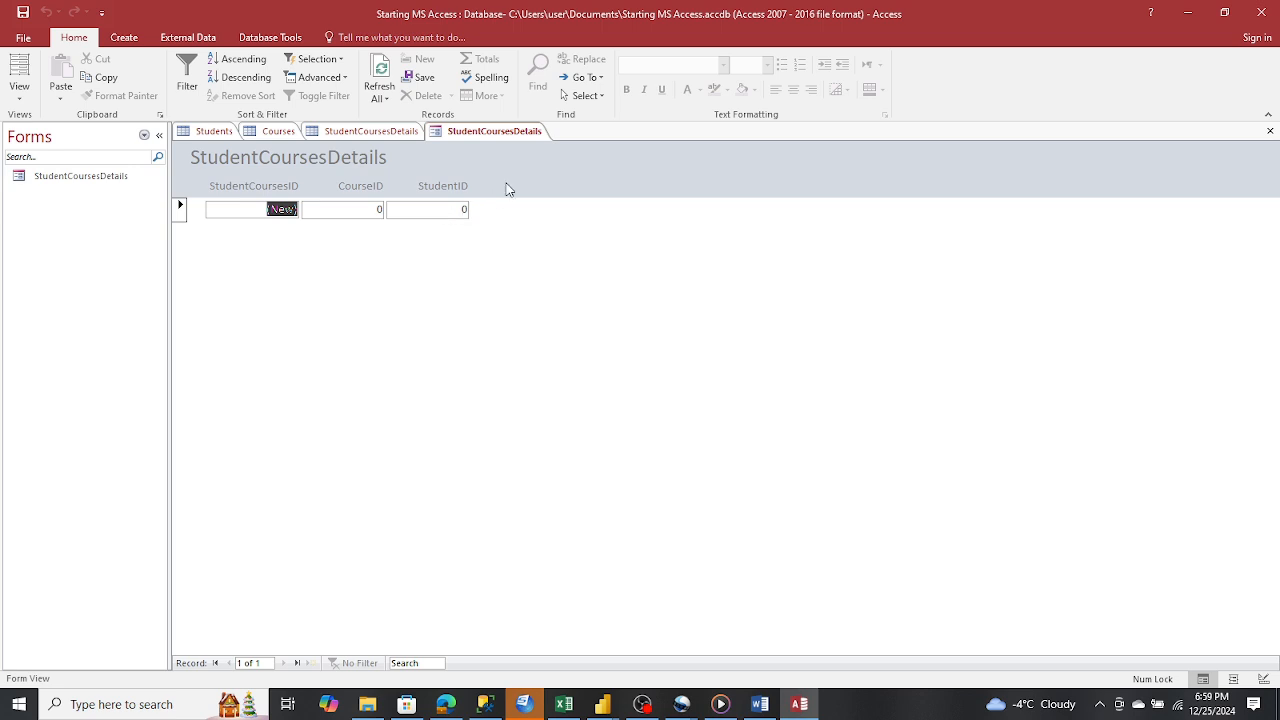
Switch the StudentCoursesDetails form to Design View and widen its design area to about 5.75 on the ruler
right_click(513, 132)
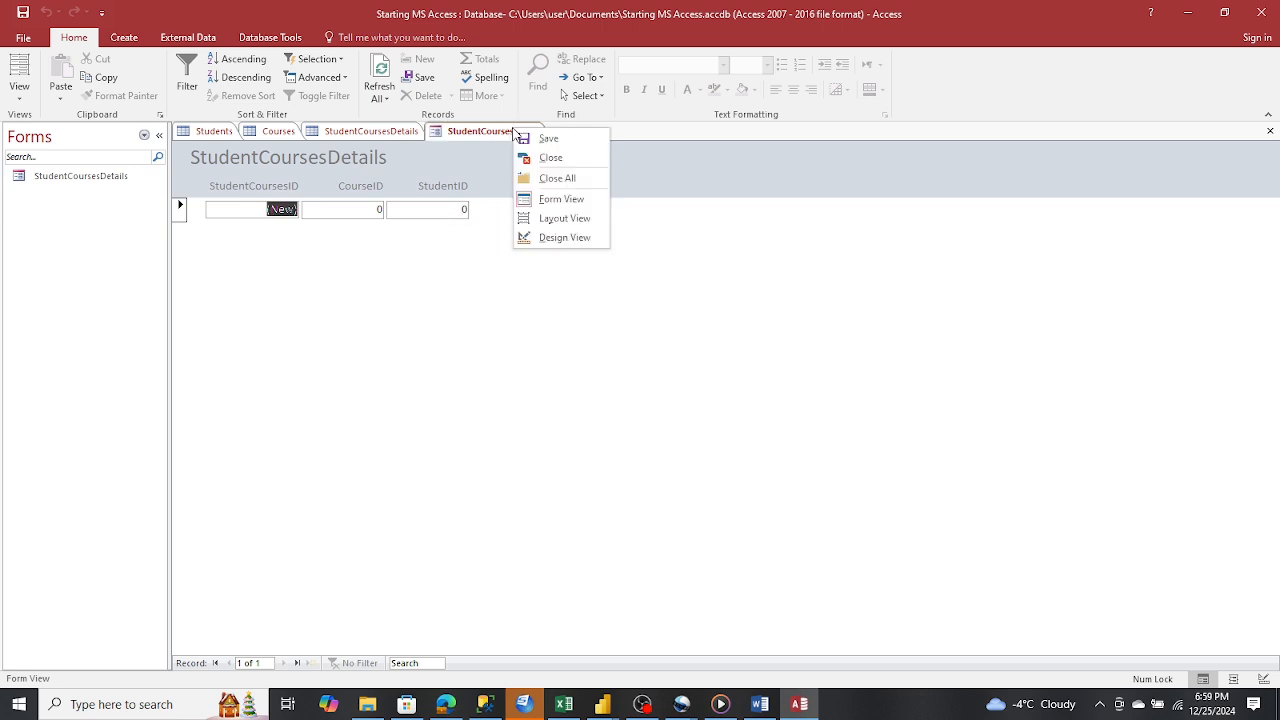
click(555, 238)
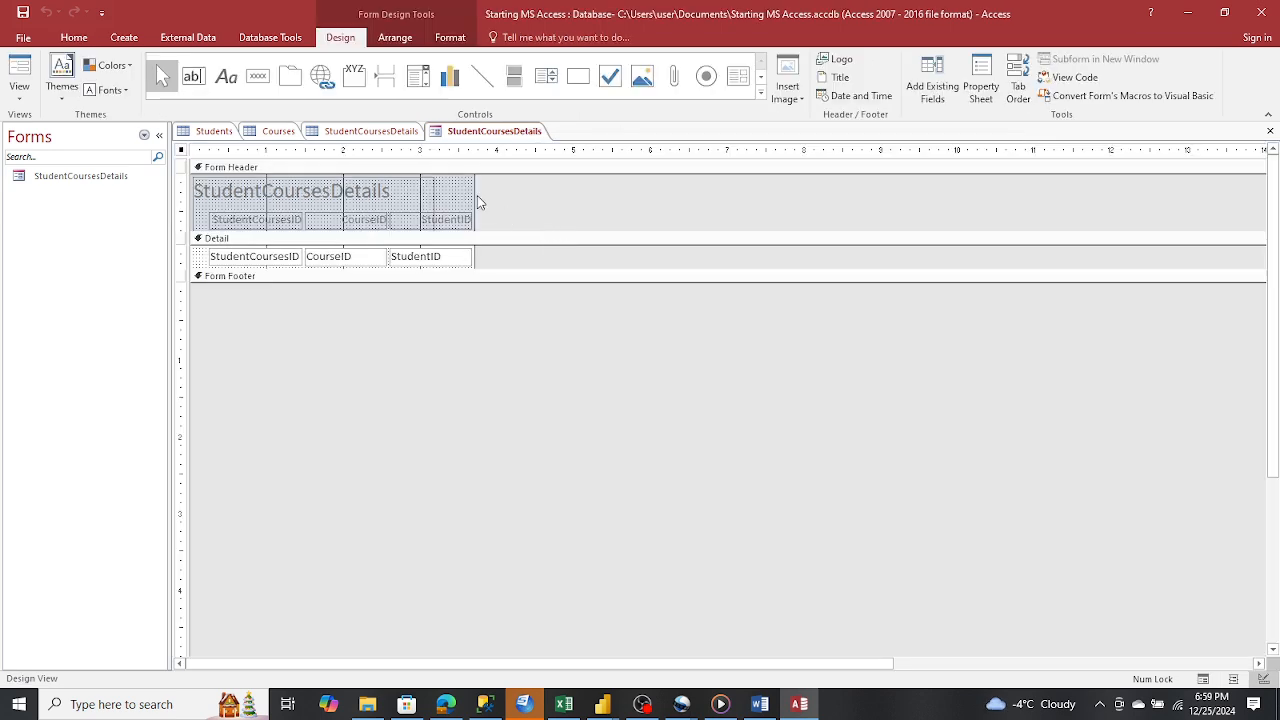
drag(474, 196, 629, 222)
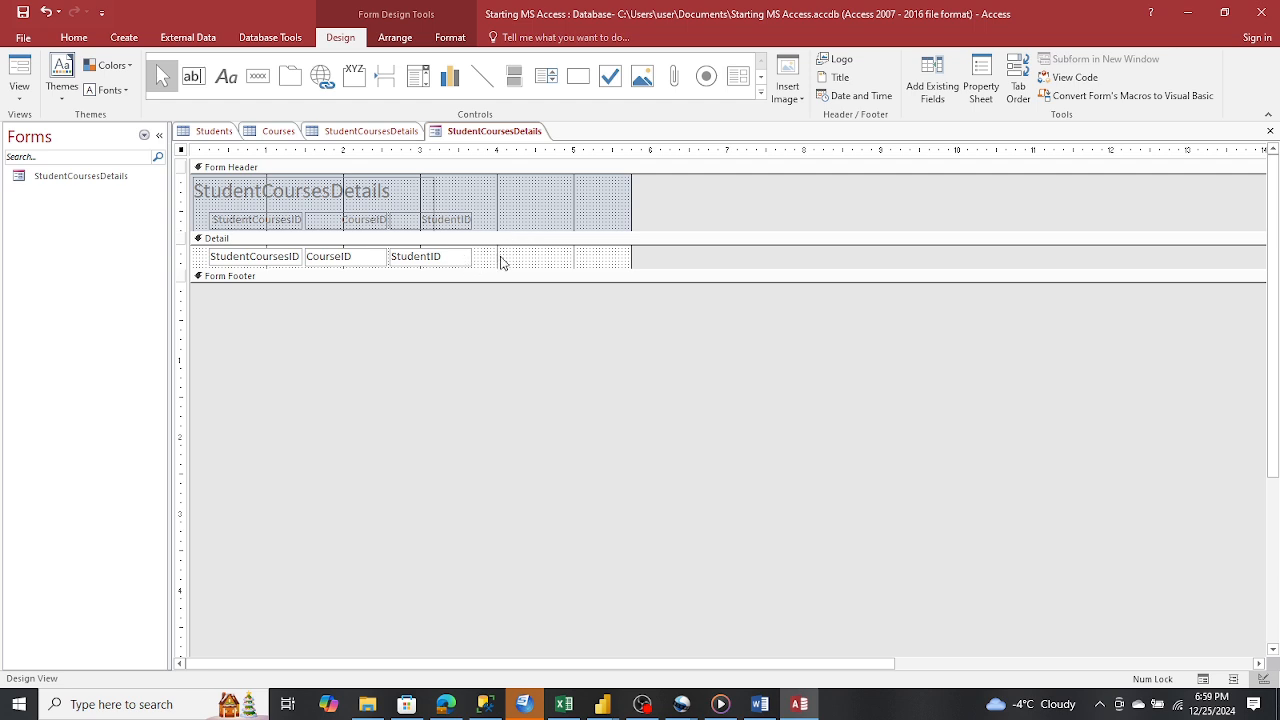
Shift the CourseID and StudentID text boxes in the Detail section rightward, placing StudentID at about 4.4 on the ruler
drag(503, 262, 386, 257)
click(534, 306)
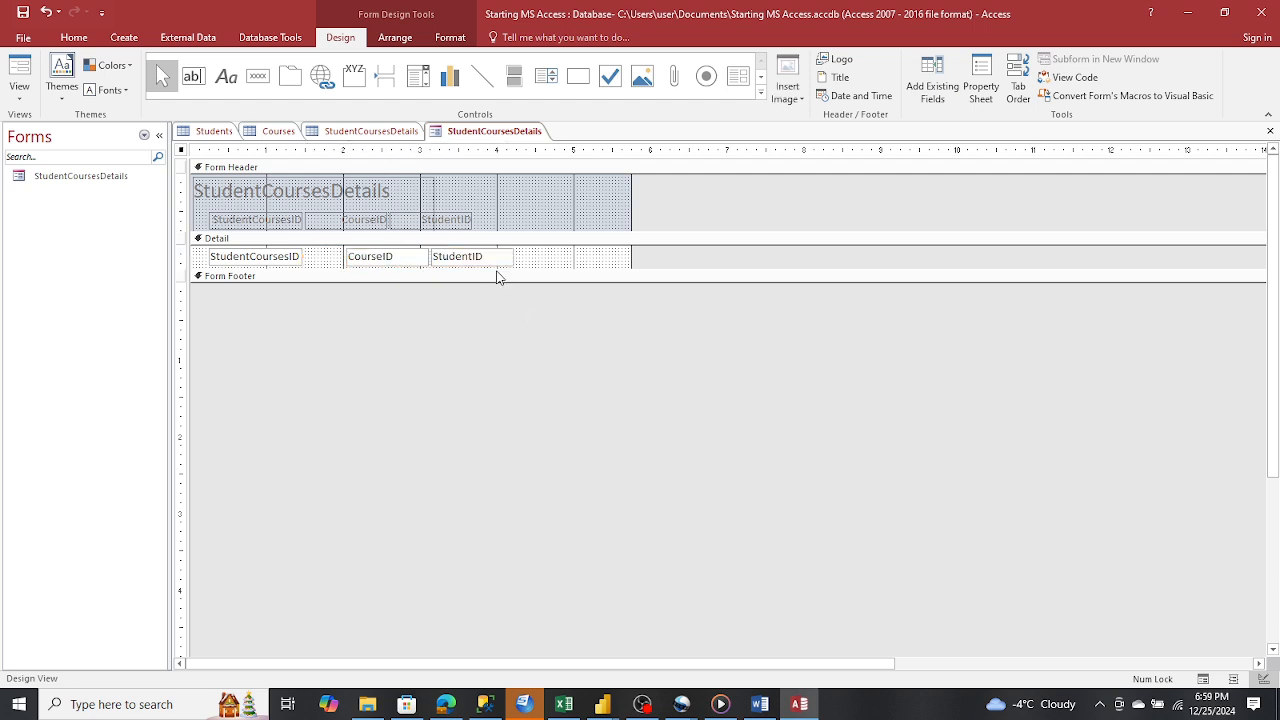
click(584, 262)
click(479, 257)
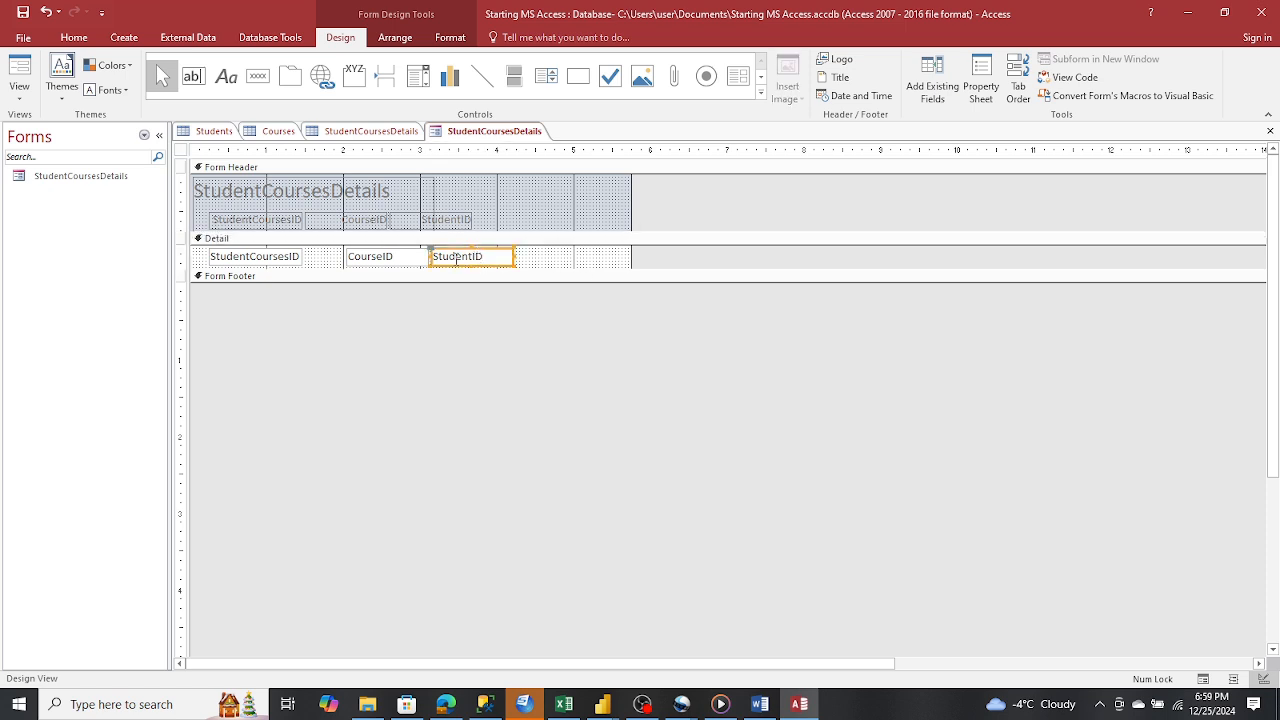
drag(441, 251, 486, 250)
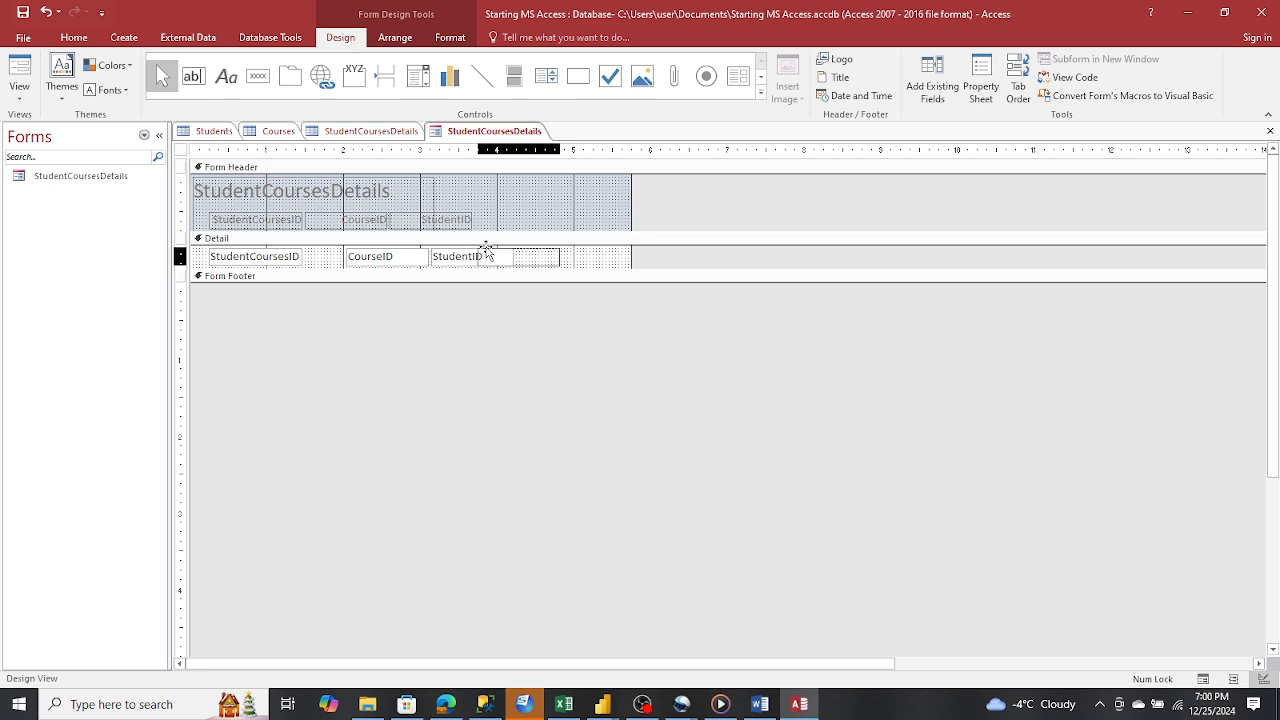
drag(487, 250, 514, 251)
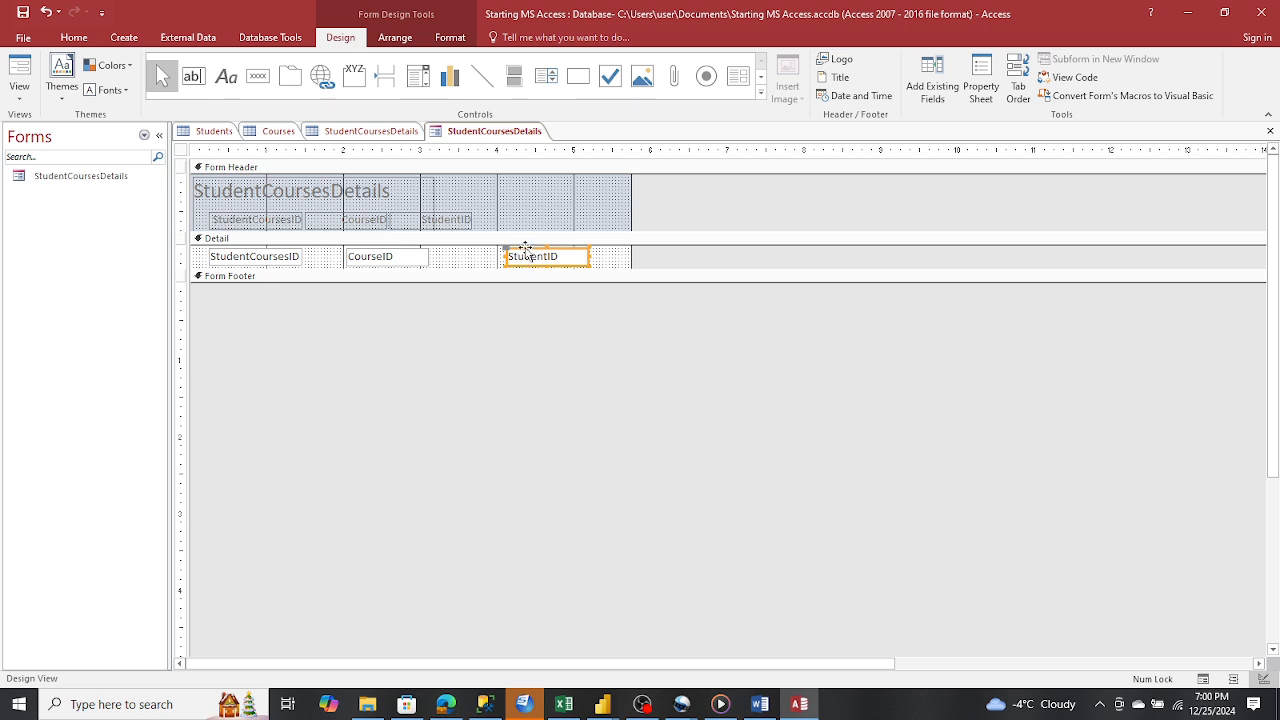
drag(522, 255, 492, 250)
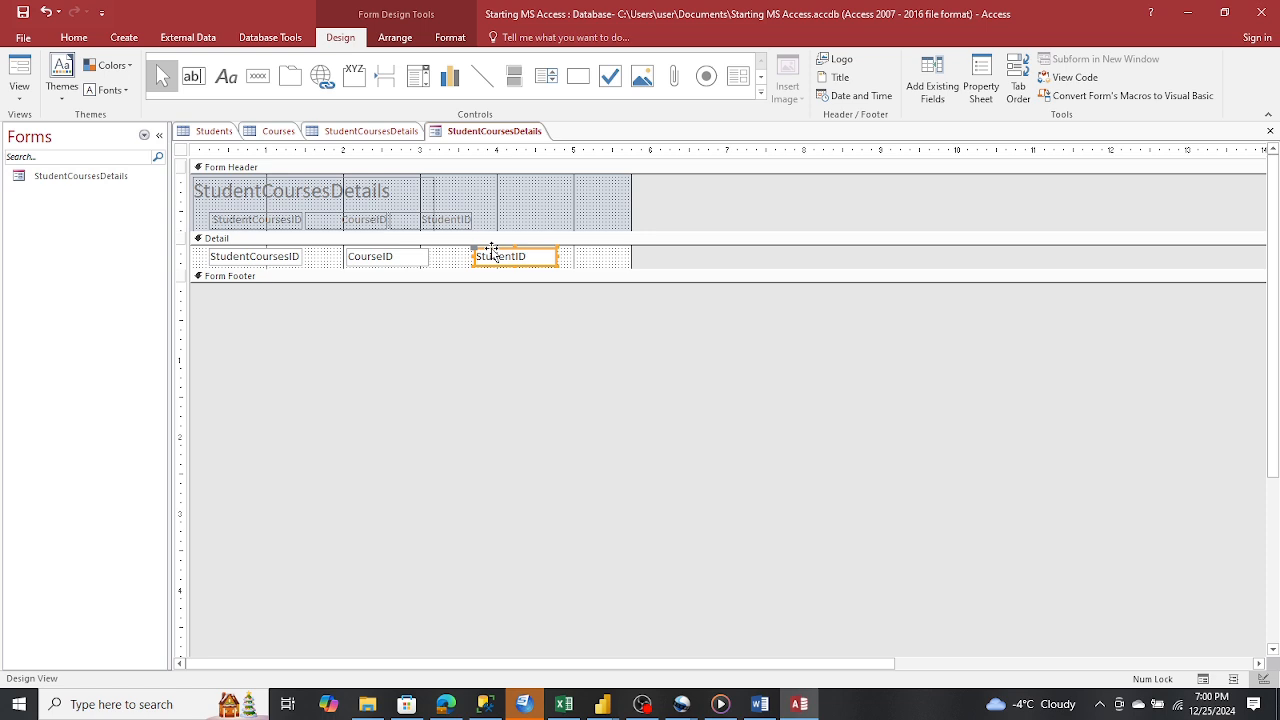
drag(492, 250, 542, 249)
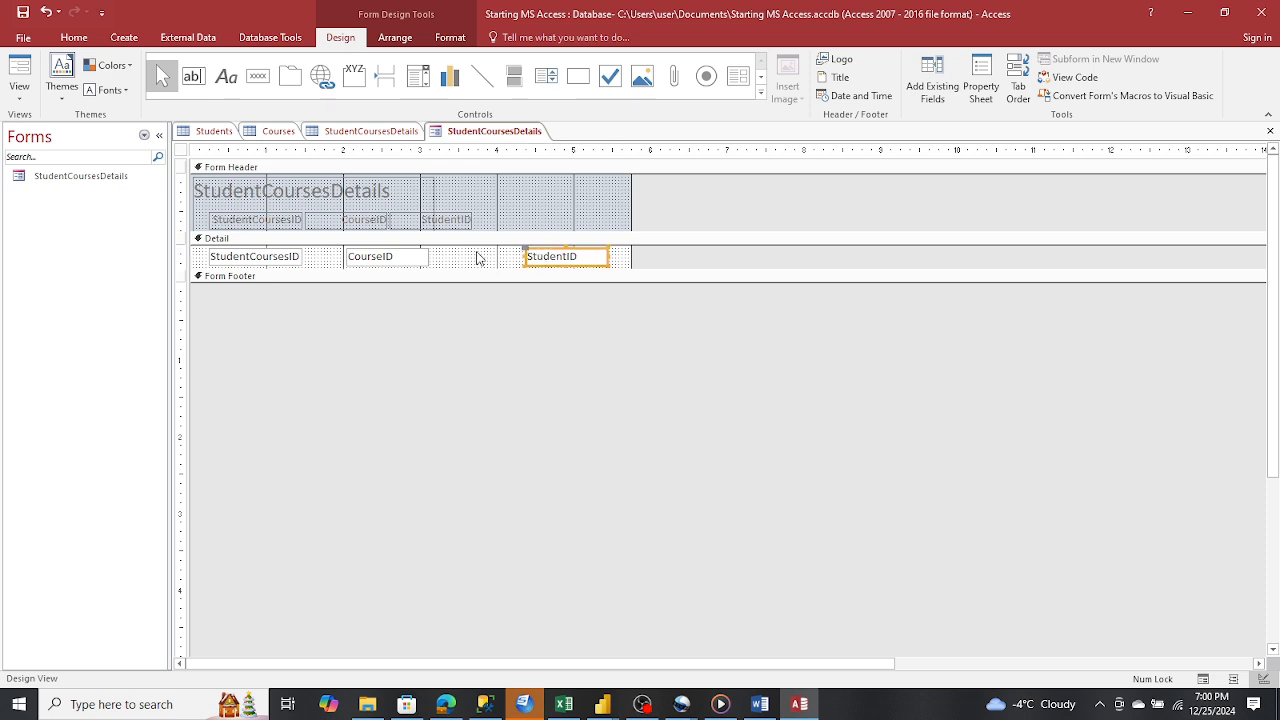
Move the CourseID text box in the Detail section to about 1.6 on the ruler and narrow it to about 0.3
click(356, 258)
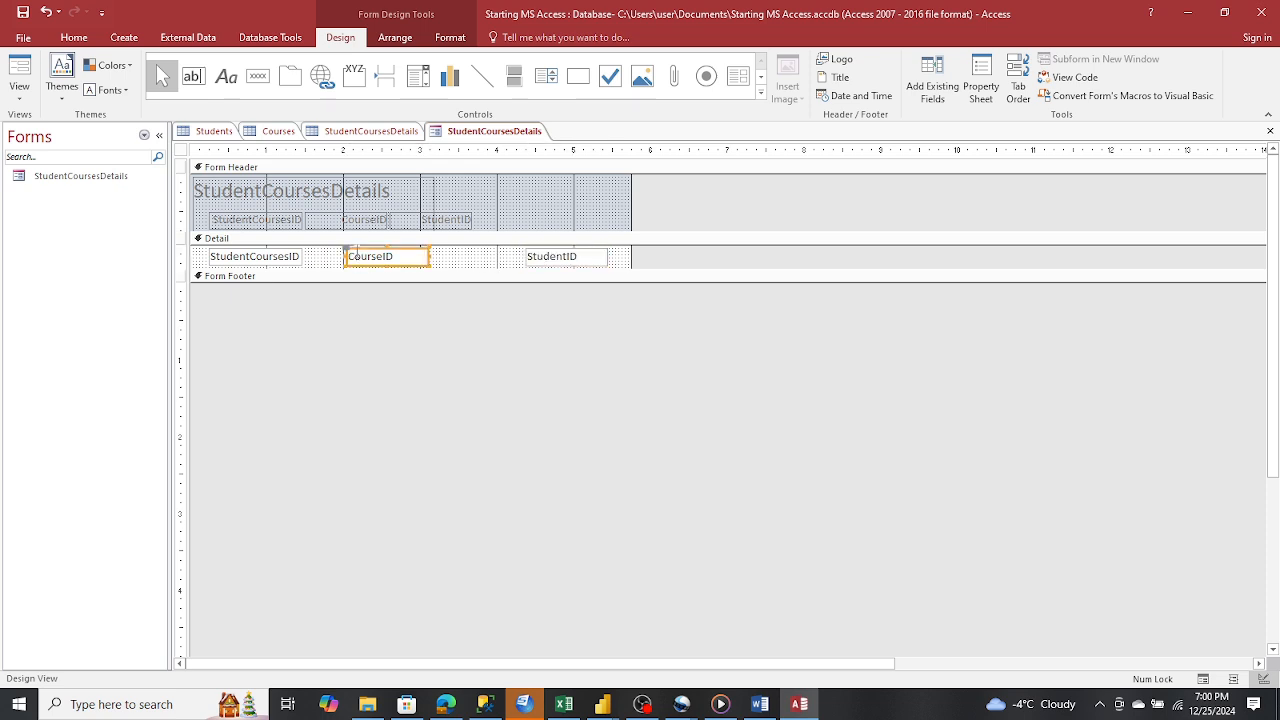
drag(358, 250, 328, 248)
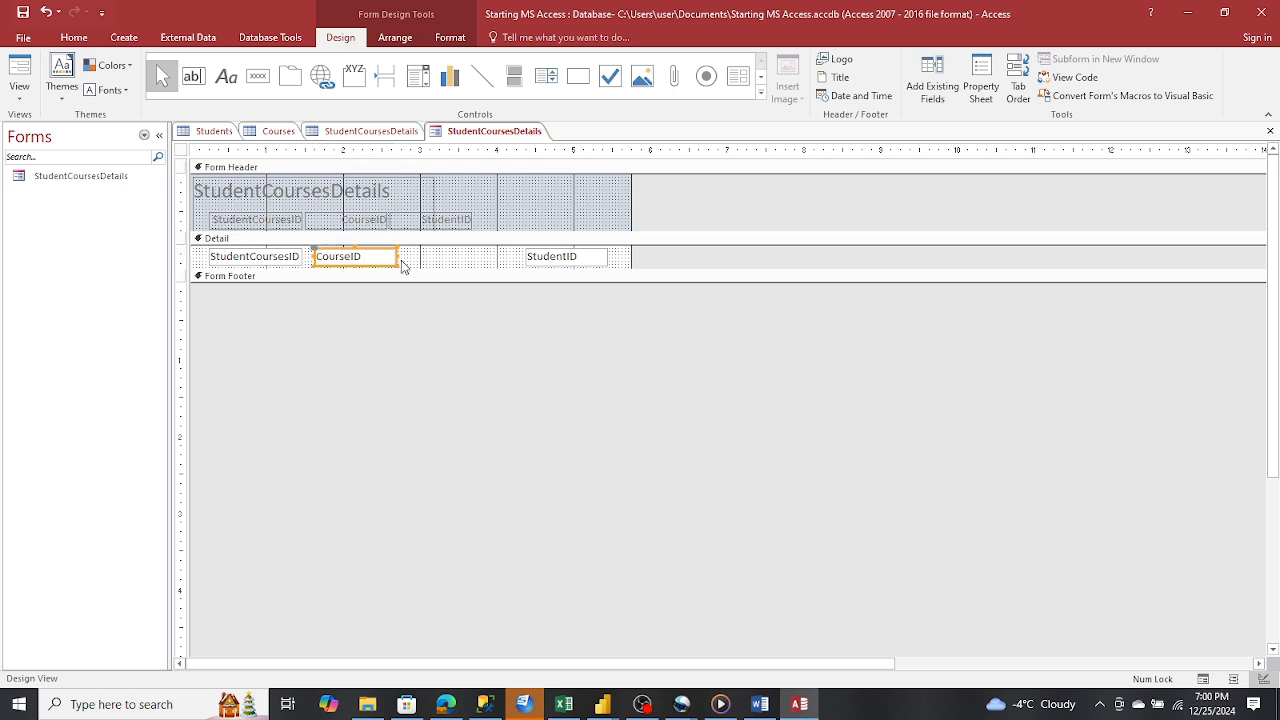
click(340, 257)
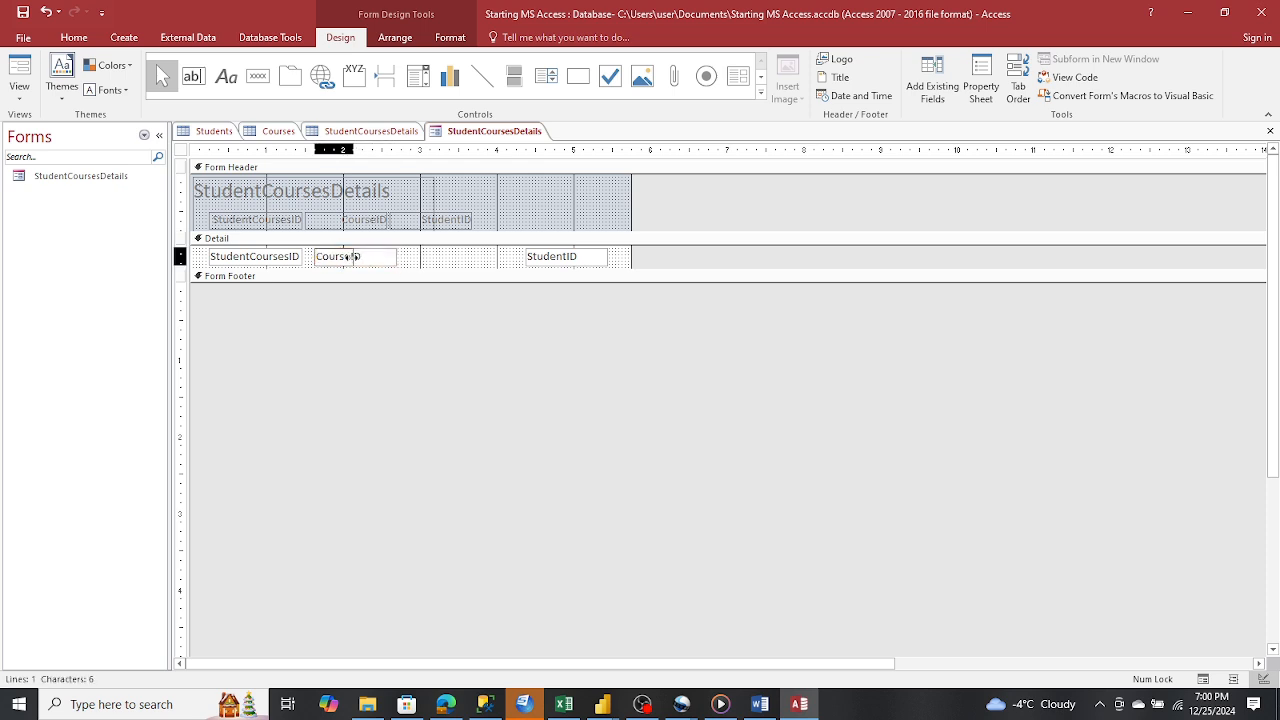
key(Escape)
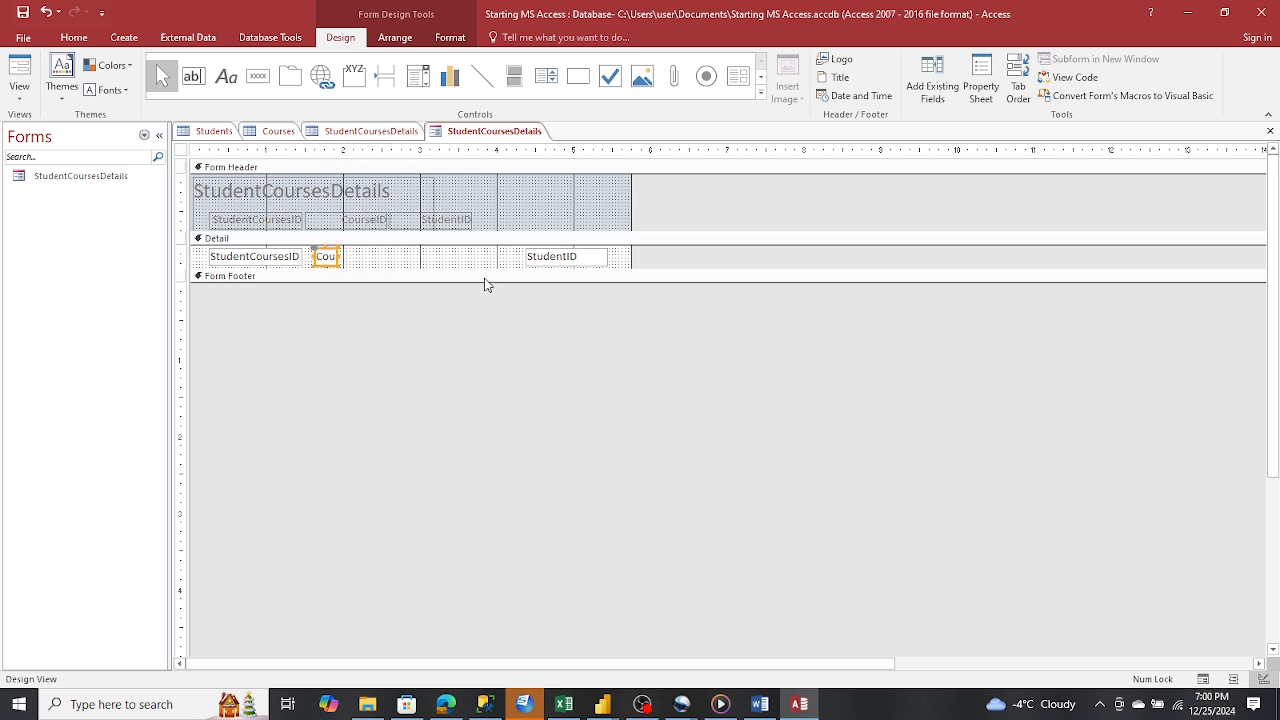
Narrow the StudentID text box to about 0.4 and move it to about 3.8 on the ruler
click(544, 259)
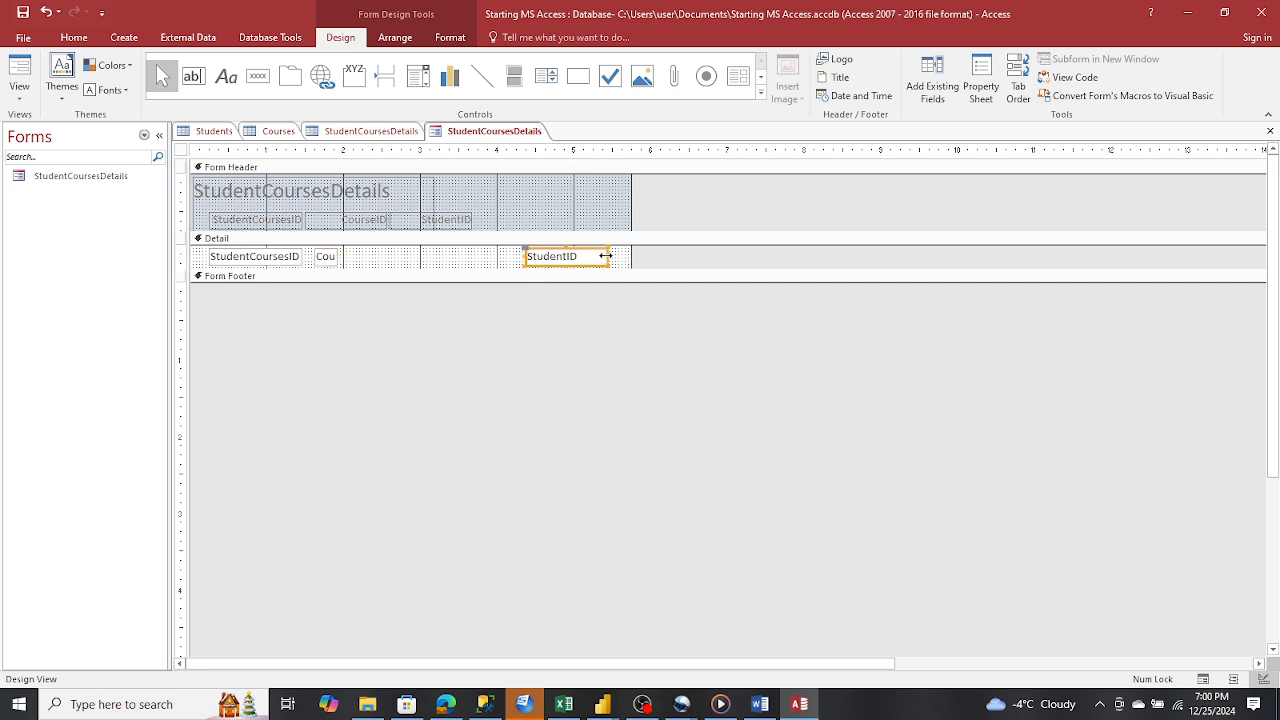
click(553, 256)
key(Escape)
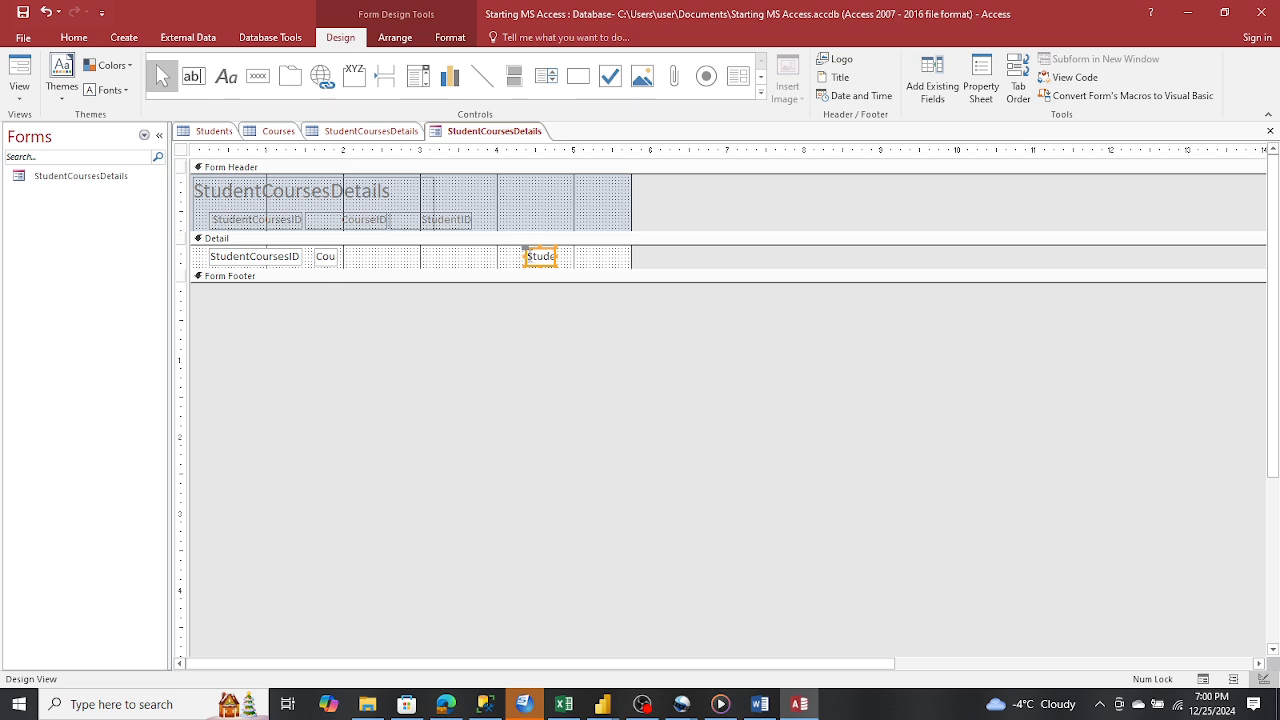
drag(526, 248, 481, 251)
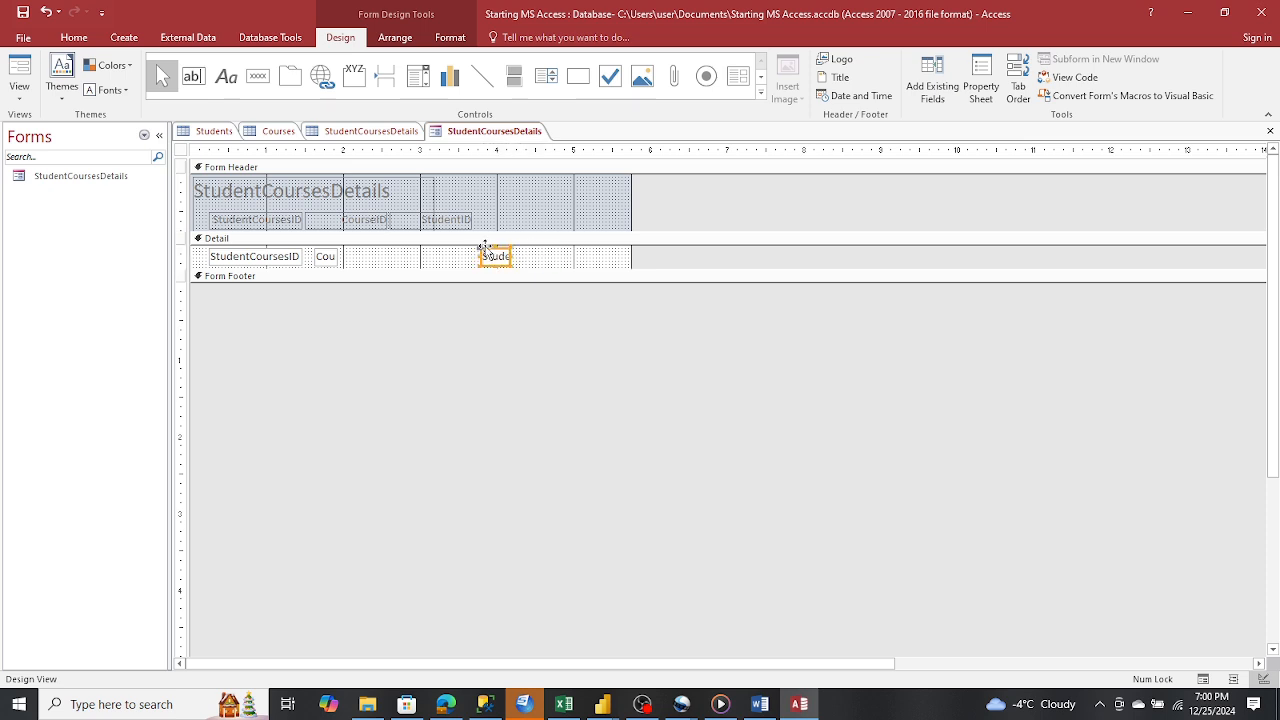
click(540, 314)
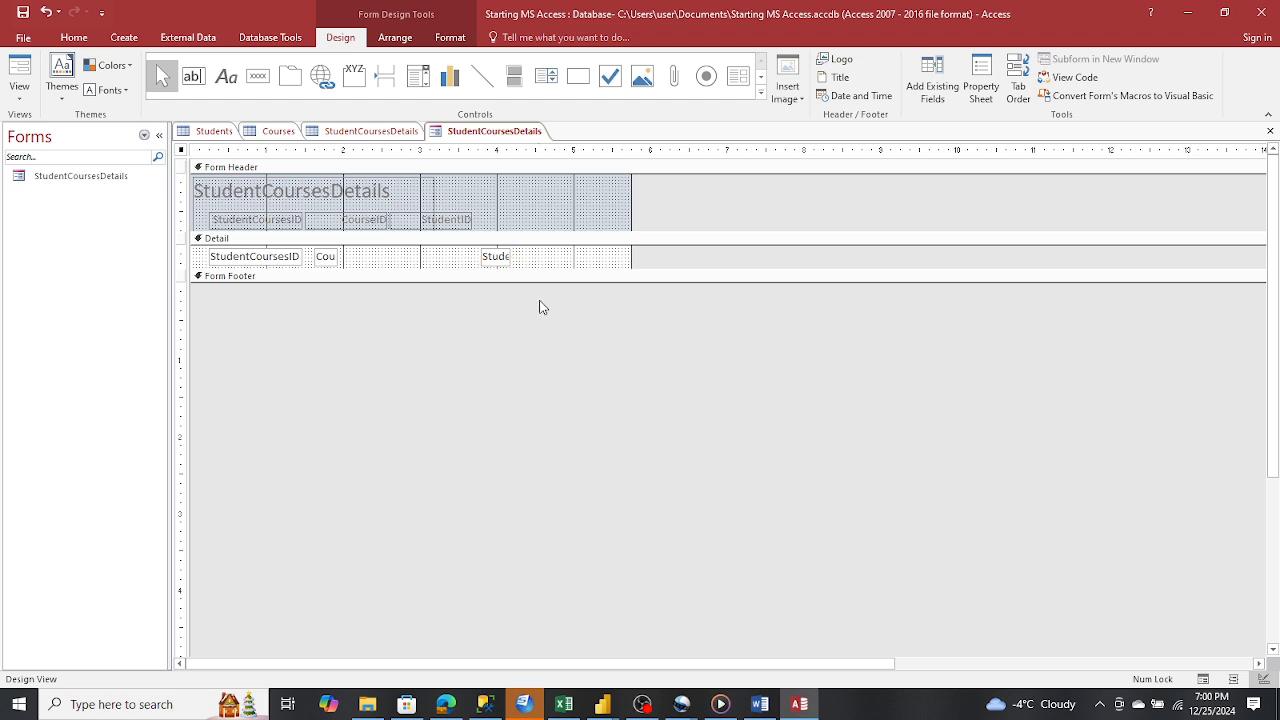
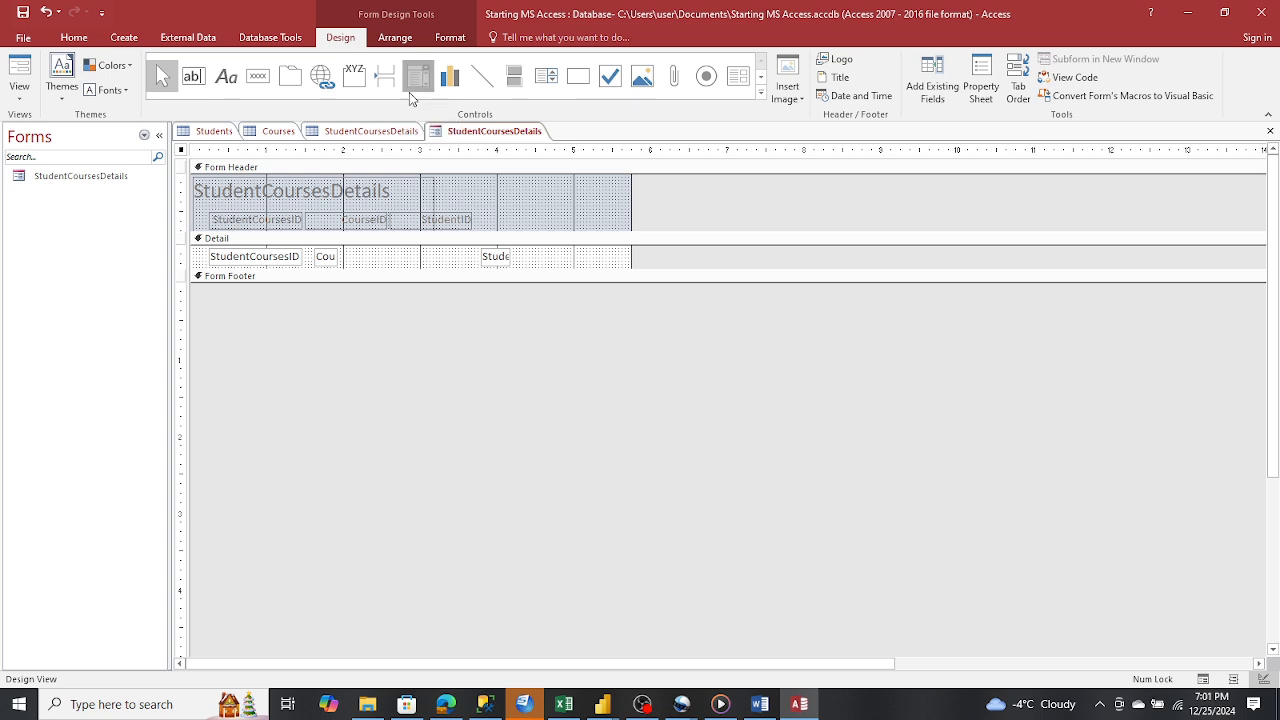
click(419, 79)
click(419, 79)
click(417, 76)
right_click(417, 72)
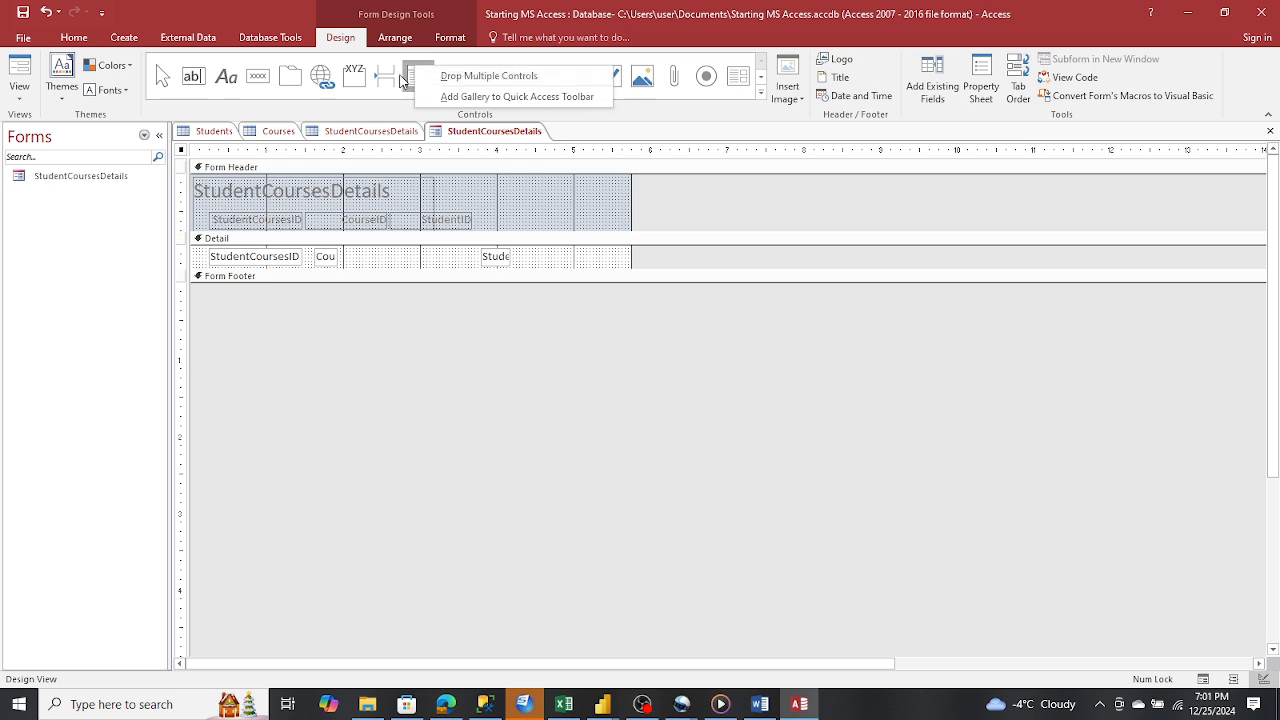
key(Escape)
key(Escape)
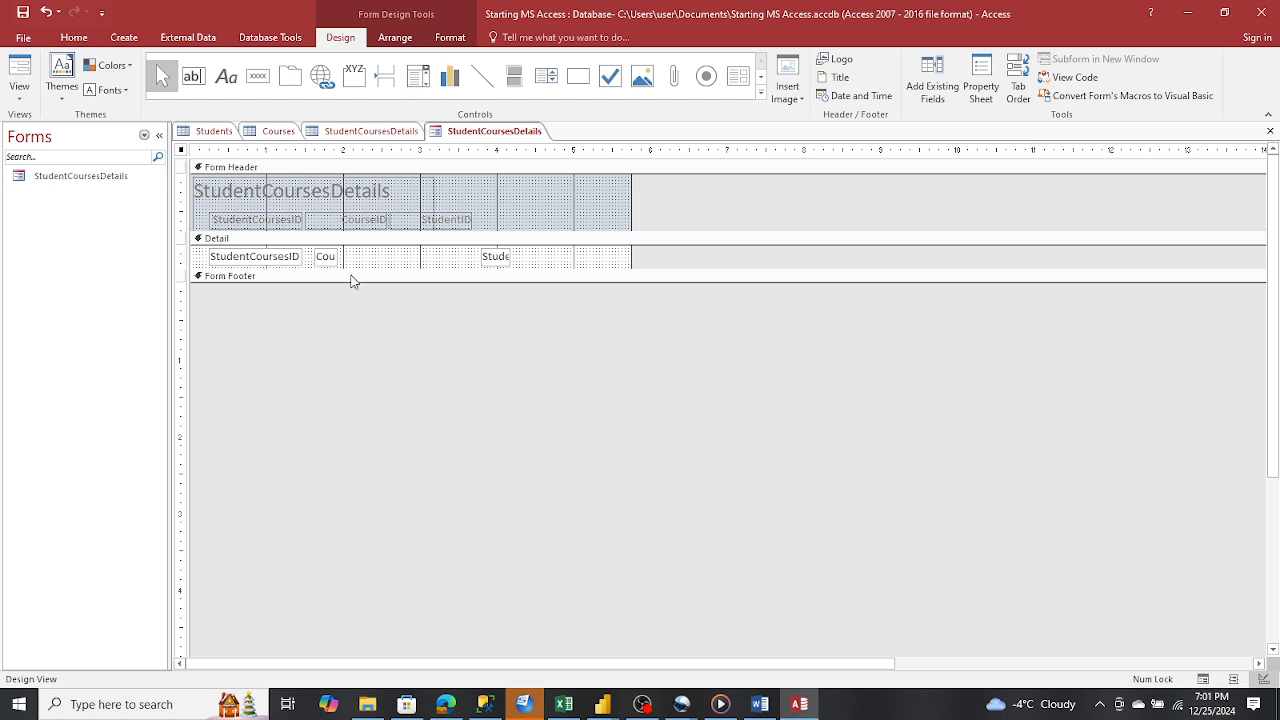
Increase the Detail section's height to about 1.1 on the vertical ruler
drag(363, 267, 360, 328)
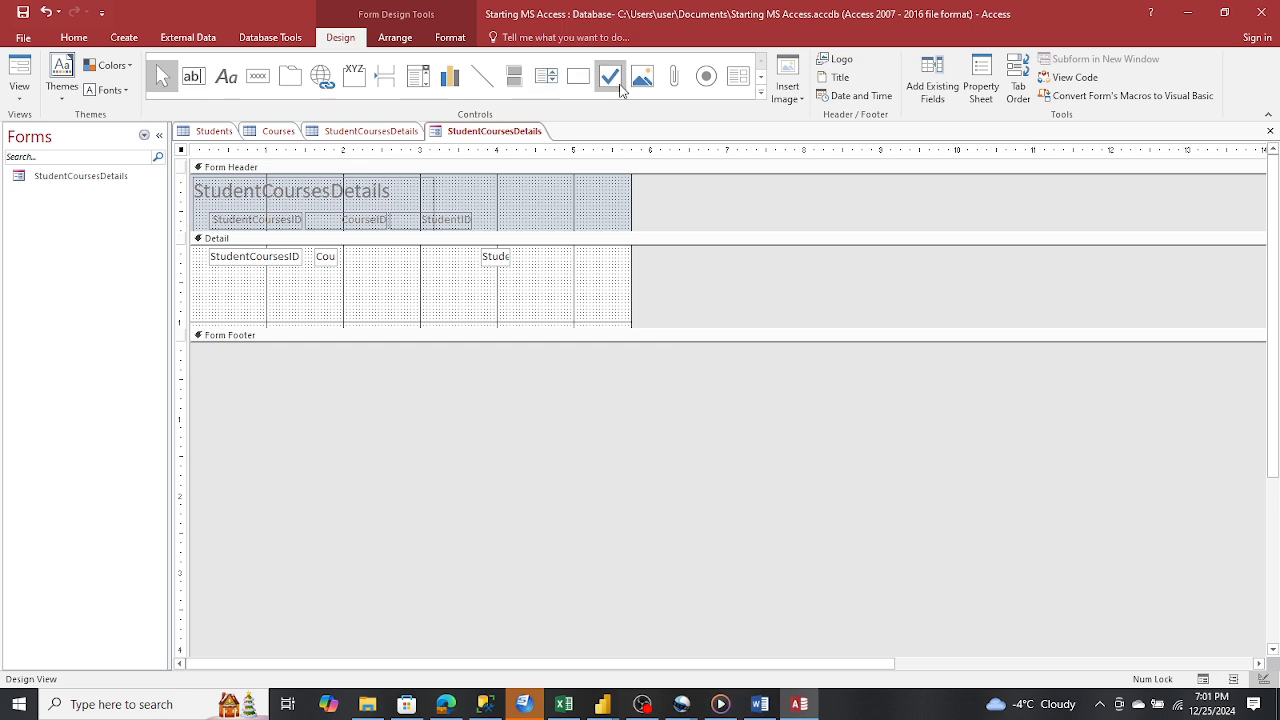
click(422, 76)
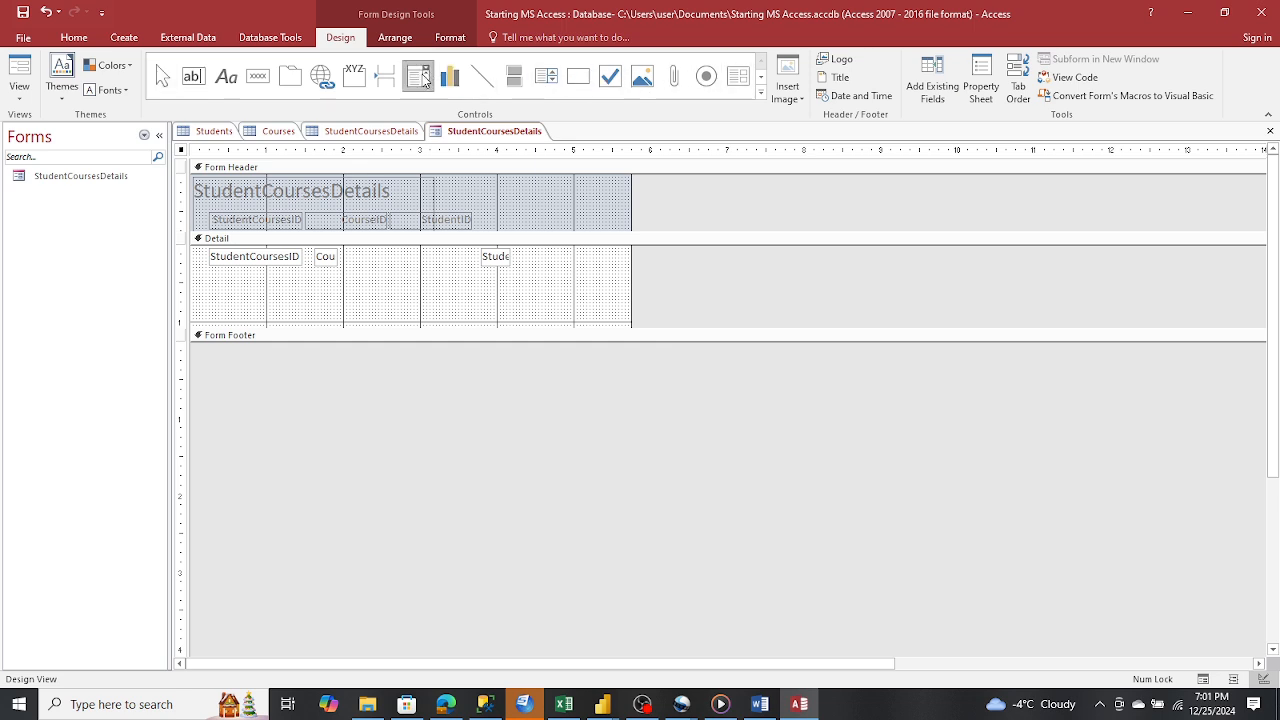
double_click(418, 82)
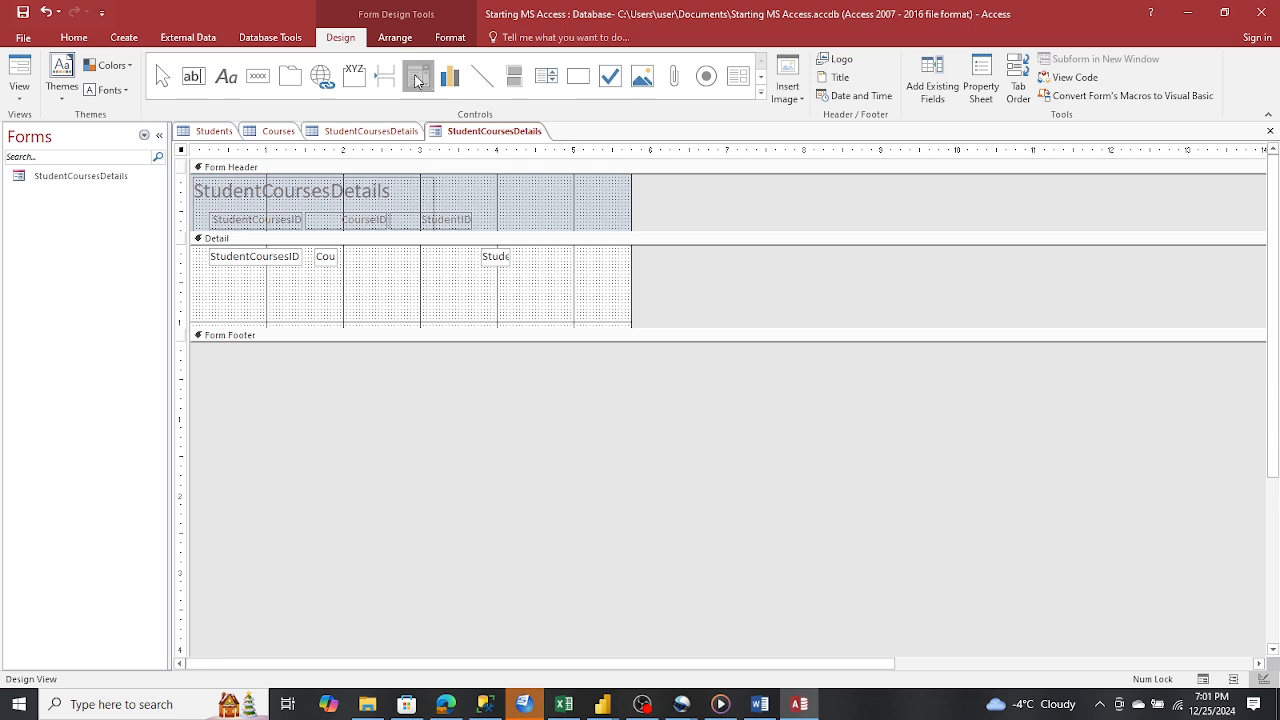
click(418, 82)
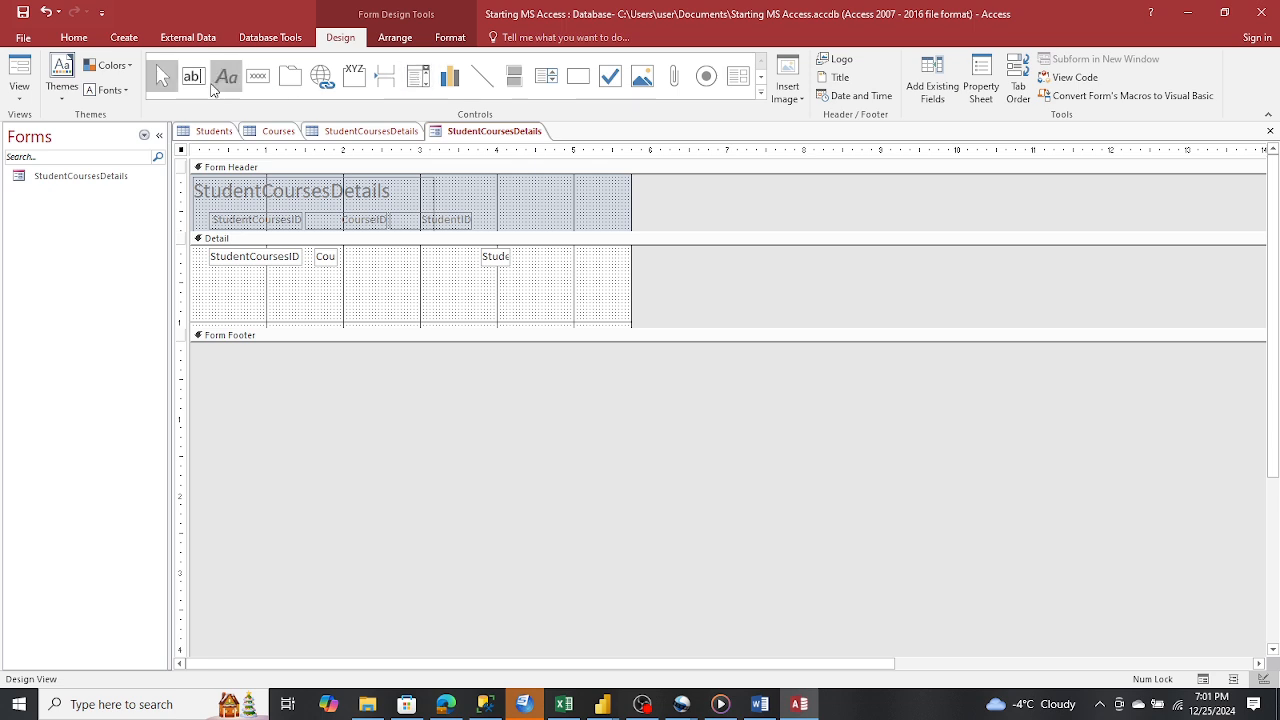
click(416, 77)
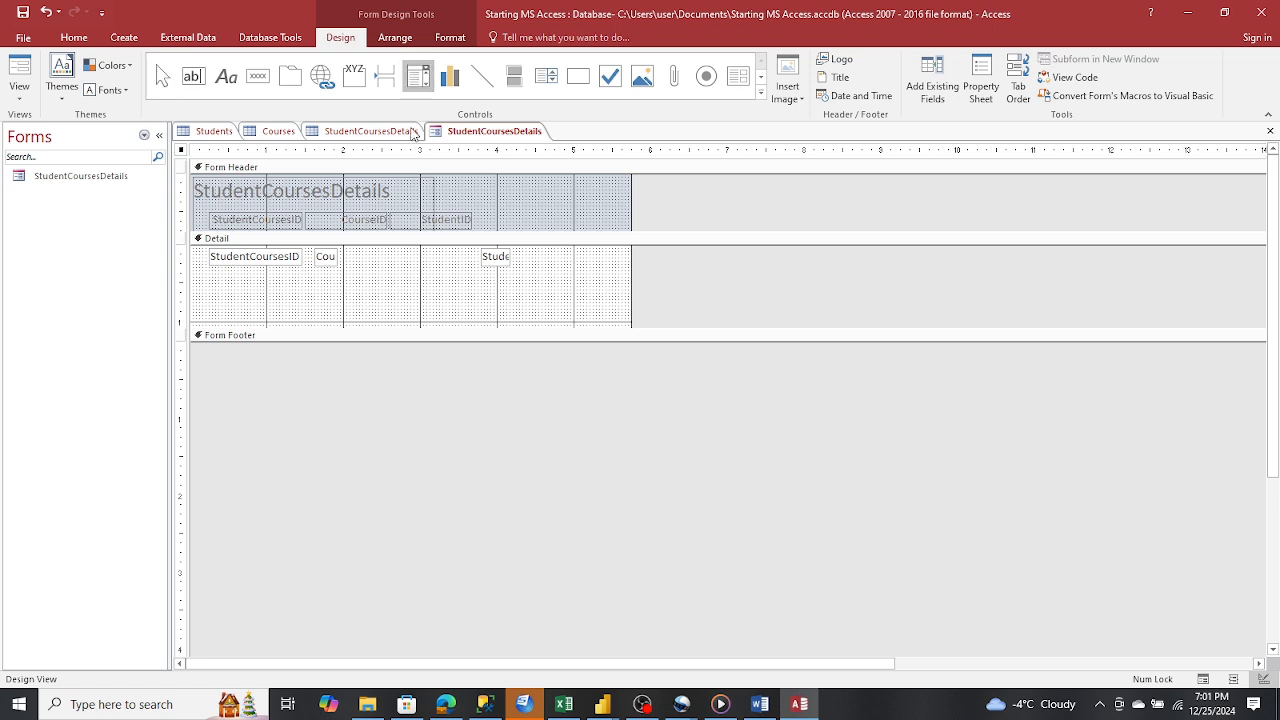
key(Escape)
click(376, 267)
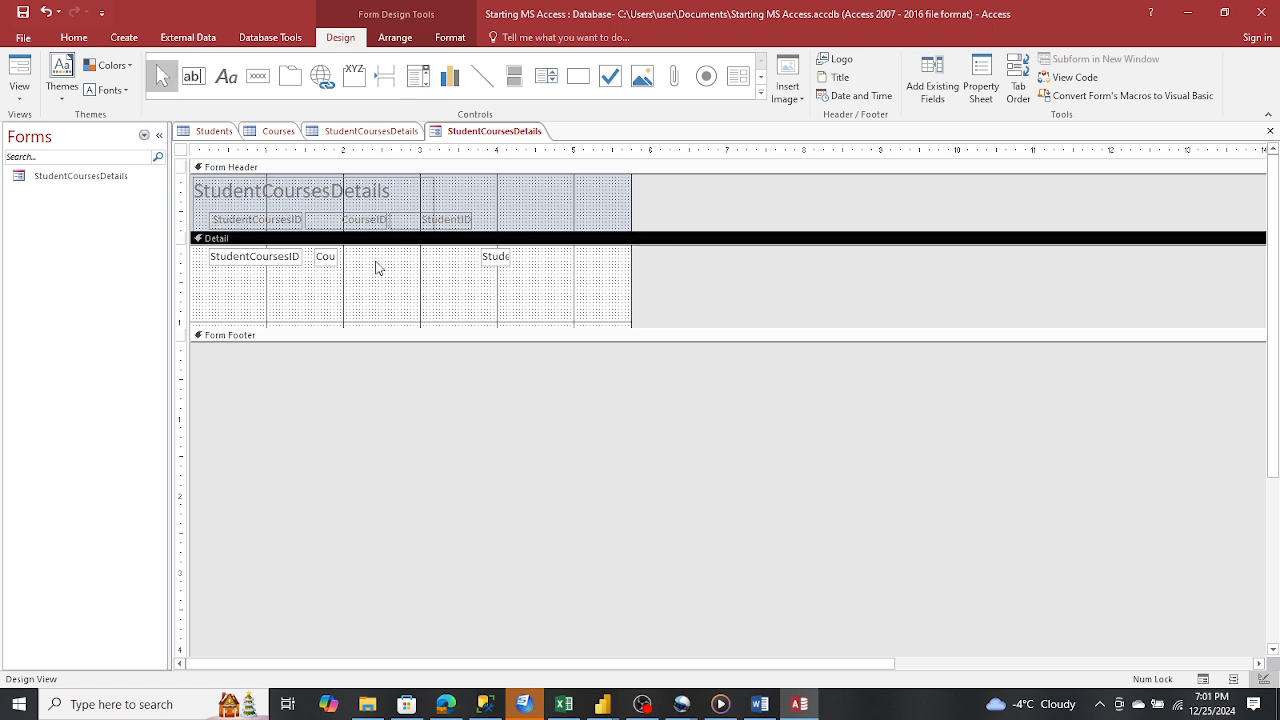
click(449, 76)
key(Escape)
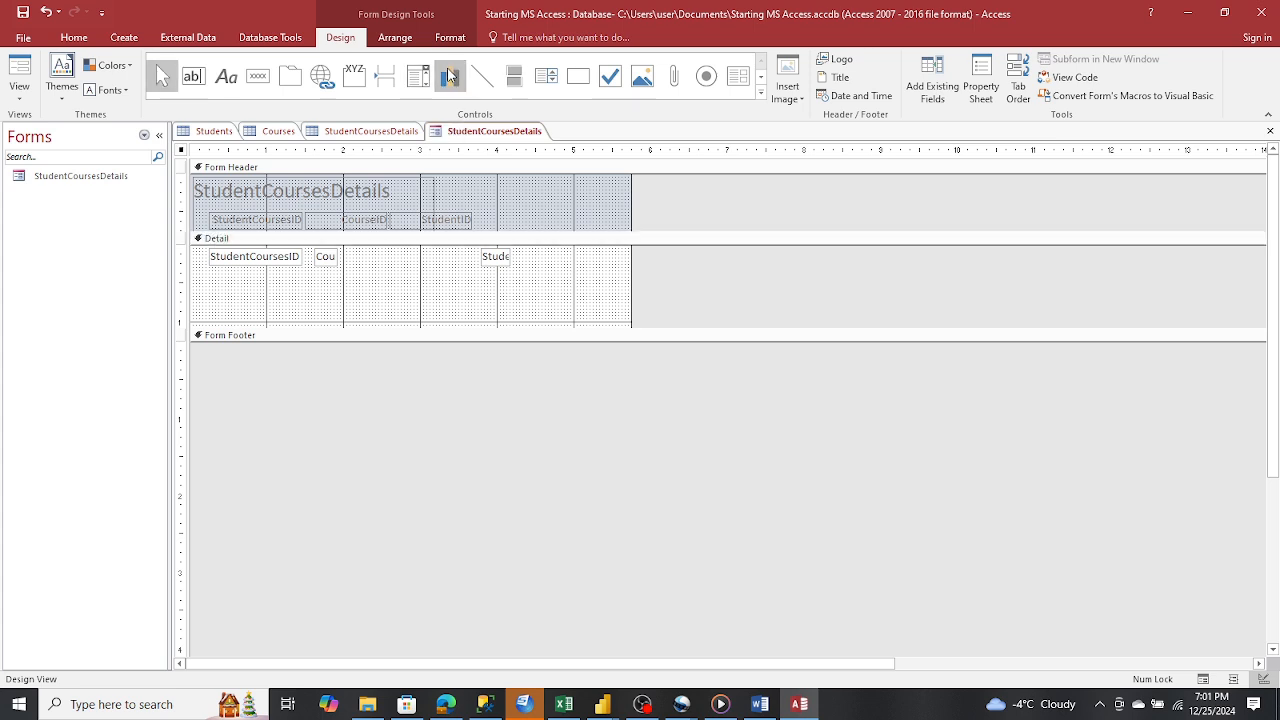
click(382, 272)
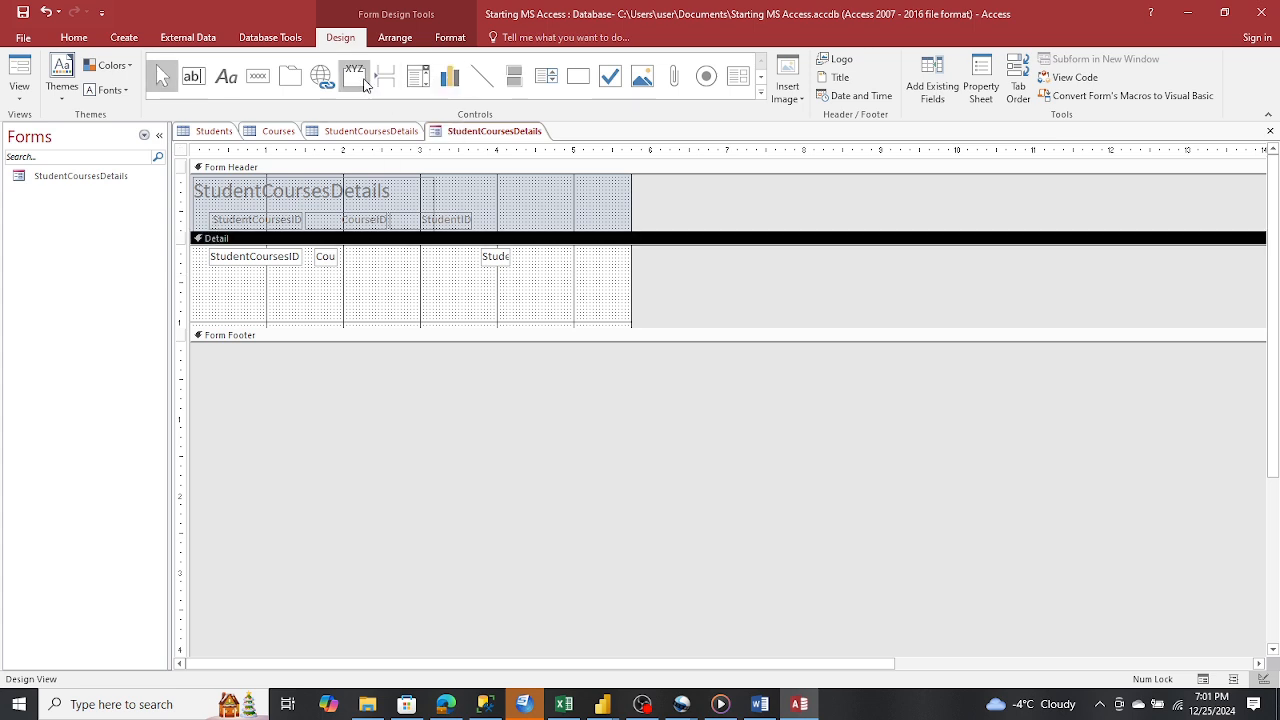
Add the Controls gallery to the Quick Access Toolbar and try to place a combo box in the form
click(426, 84)
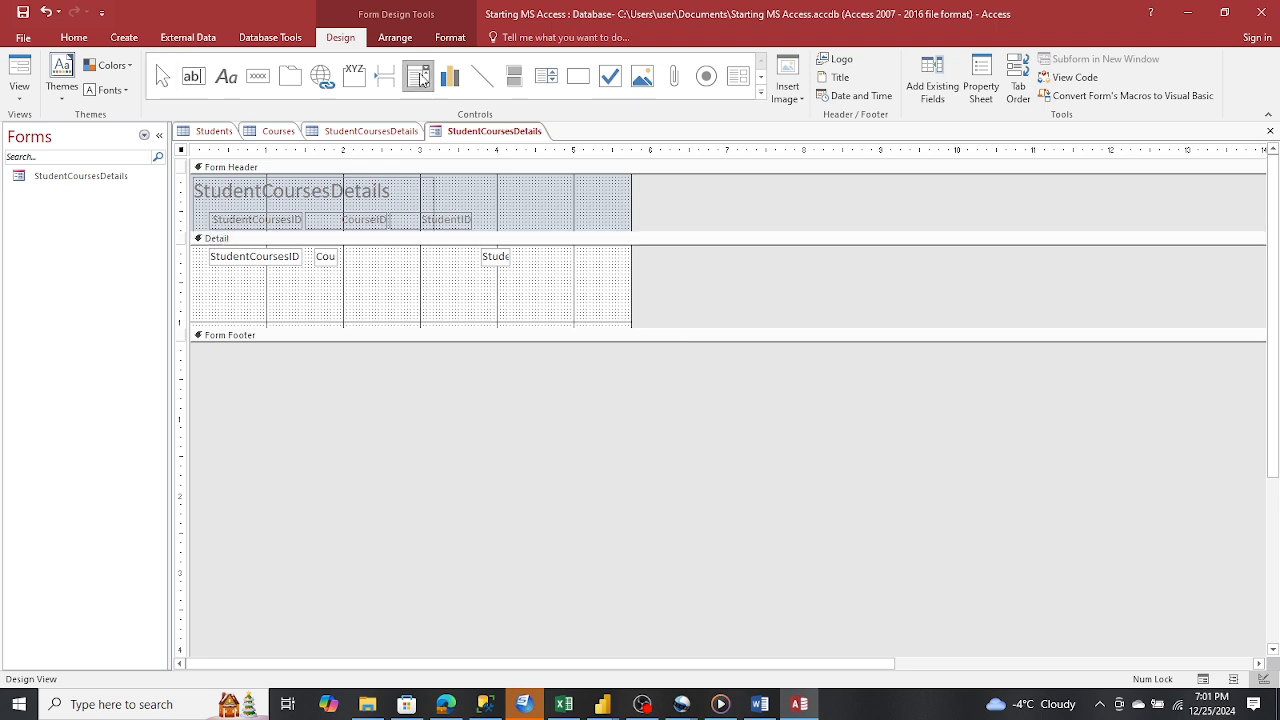
right_click(422, 80)
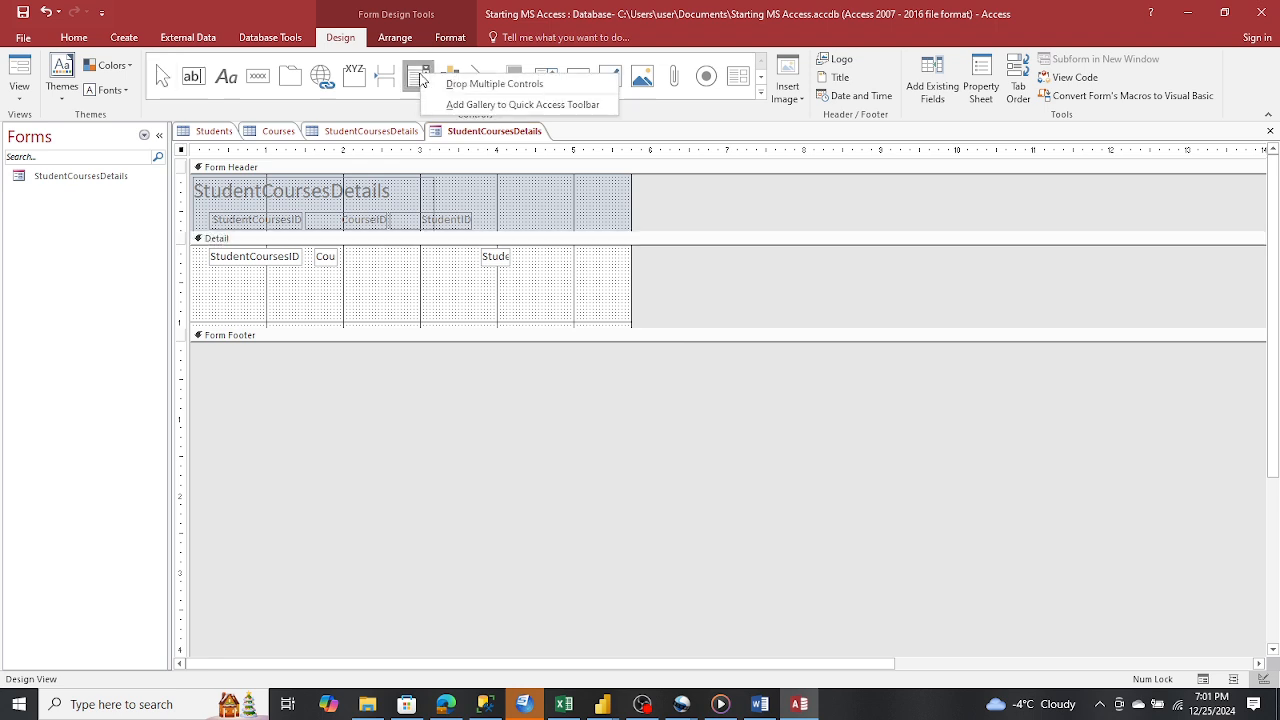
click(462, 106)
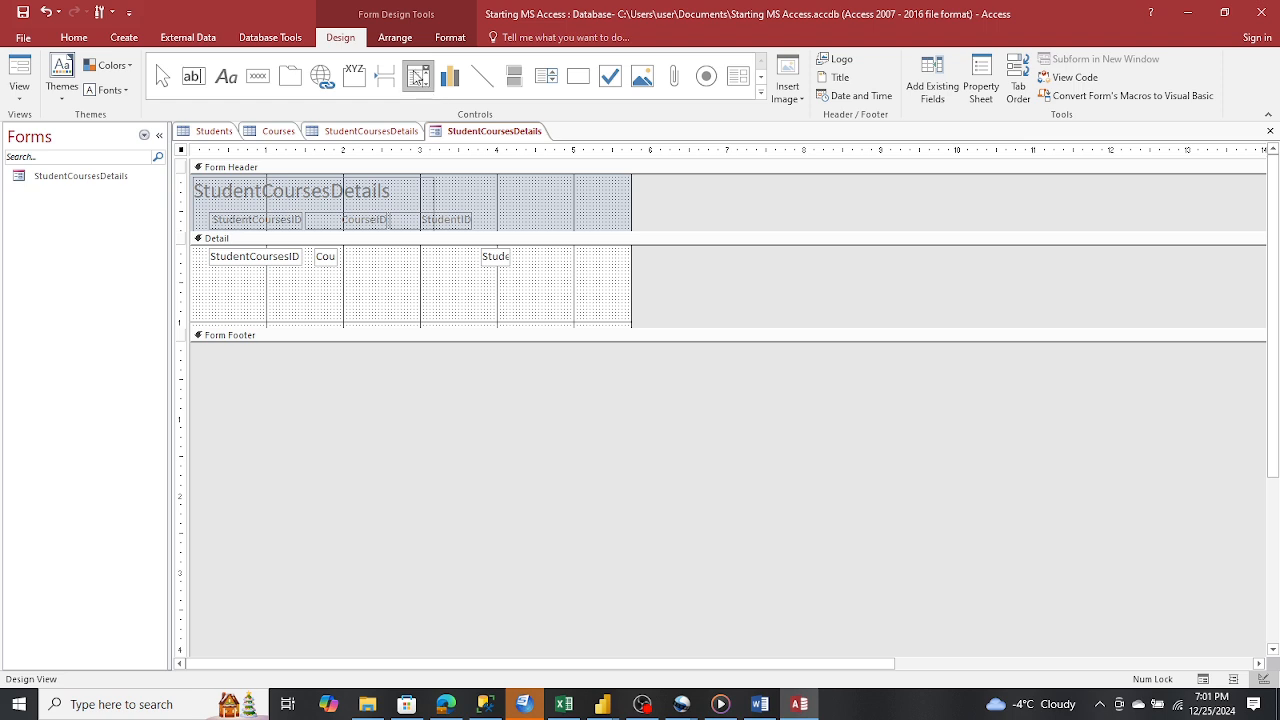
click(416, 78)
click(424, 314)
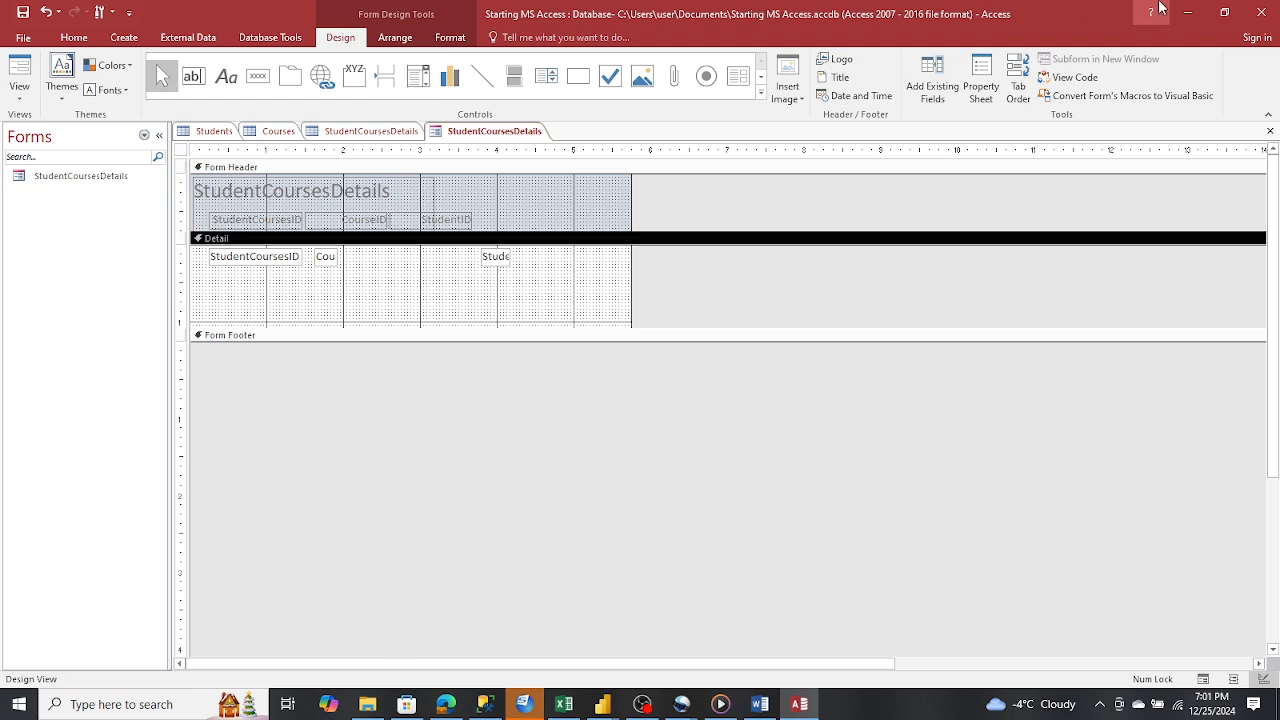
Close Access and save the design changes to the StudentCoursesDetails form
click(1268, 14)
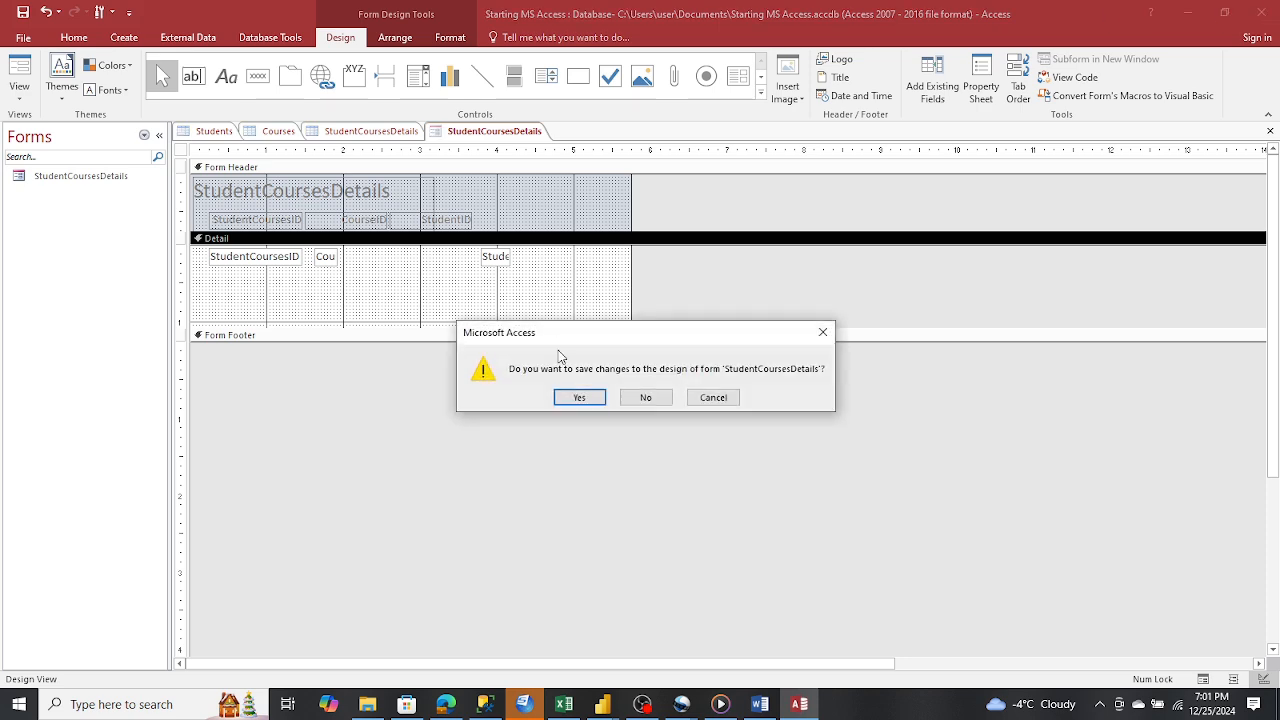
click(578, 396)
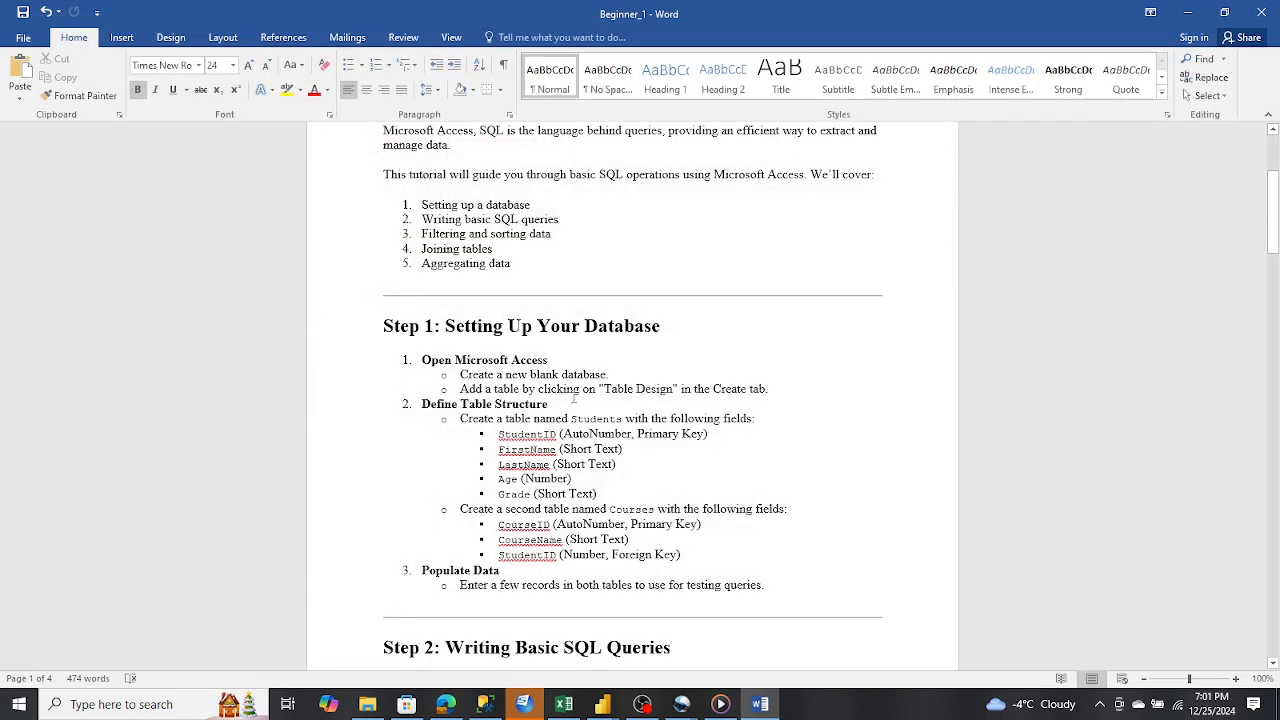
Start Access 2016 again, reopen the recent Starting MS Access database and enable its content
click(30, 706)
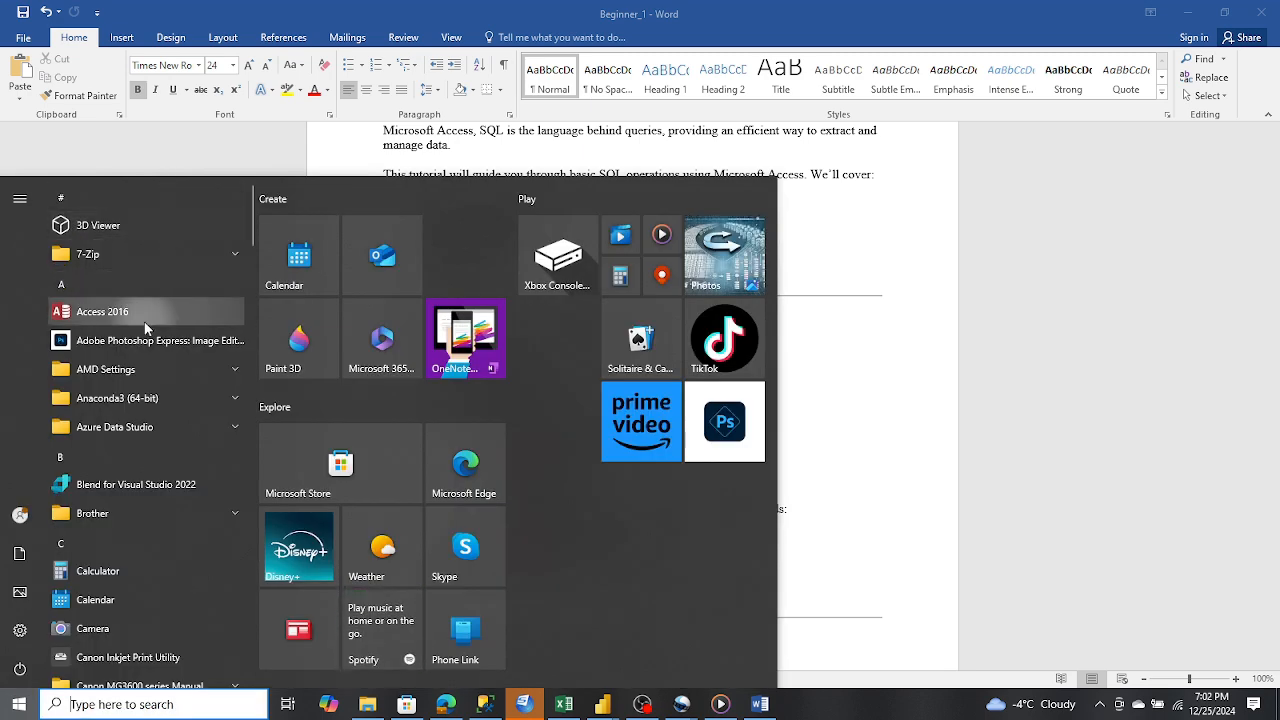
click(145, 326)
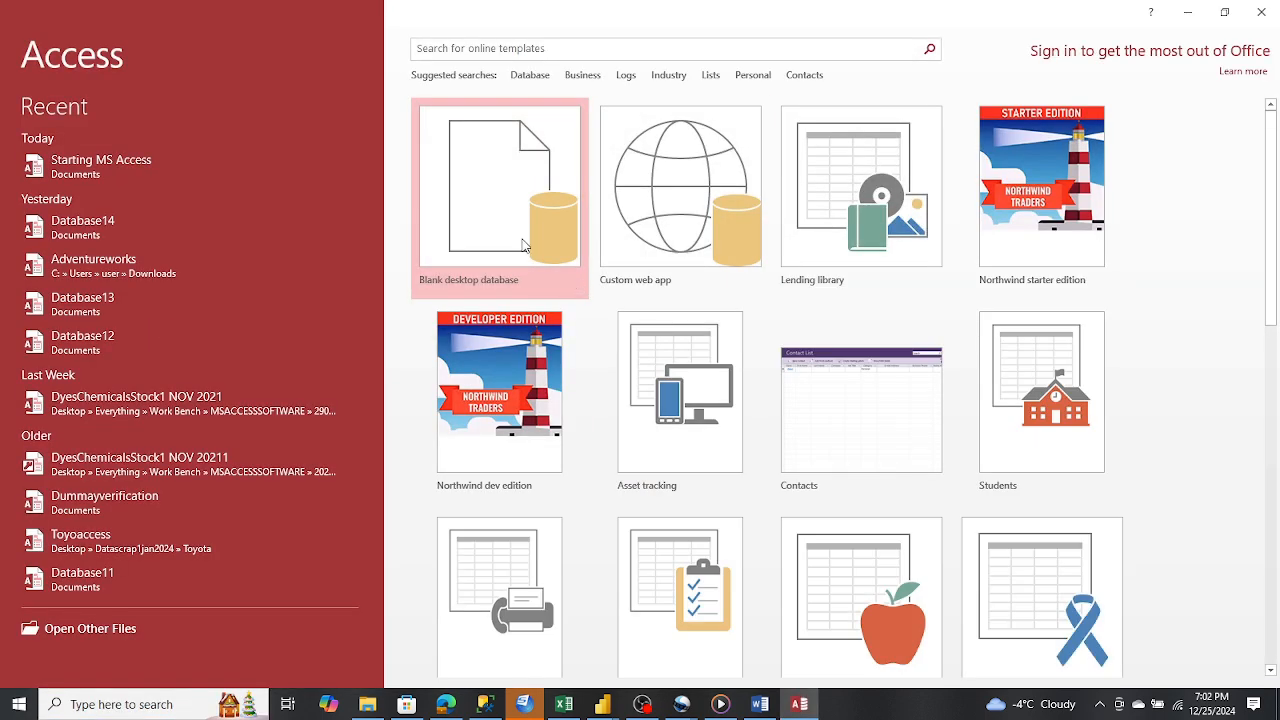
click(70, 164)
click(63, 160)
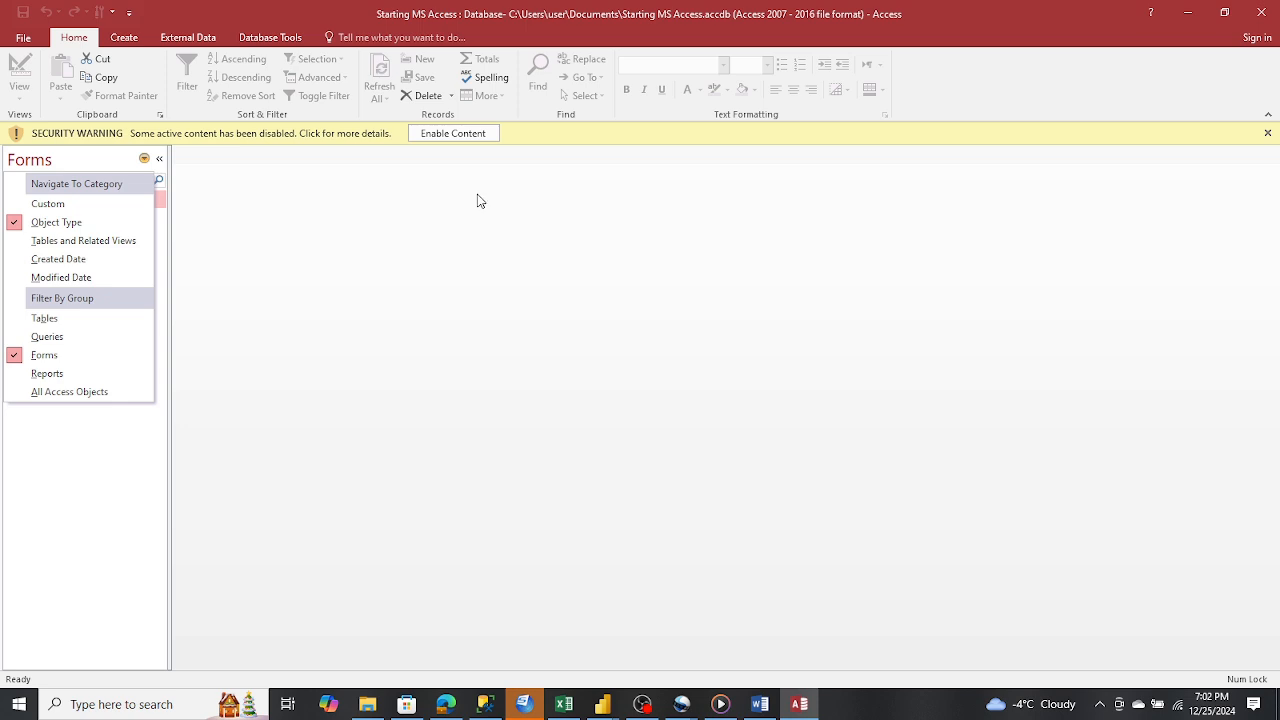
click(457, 141)
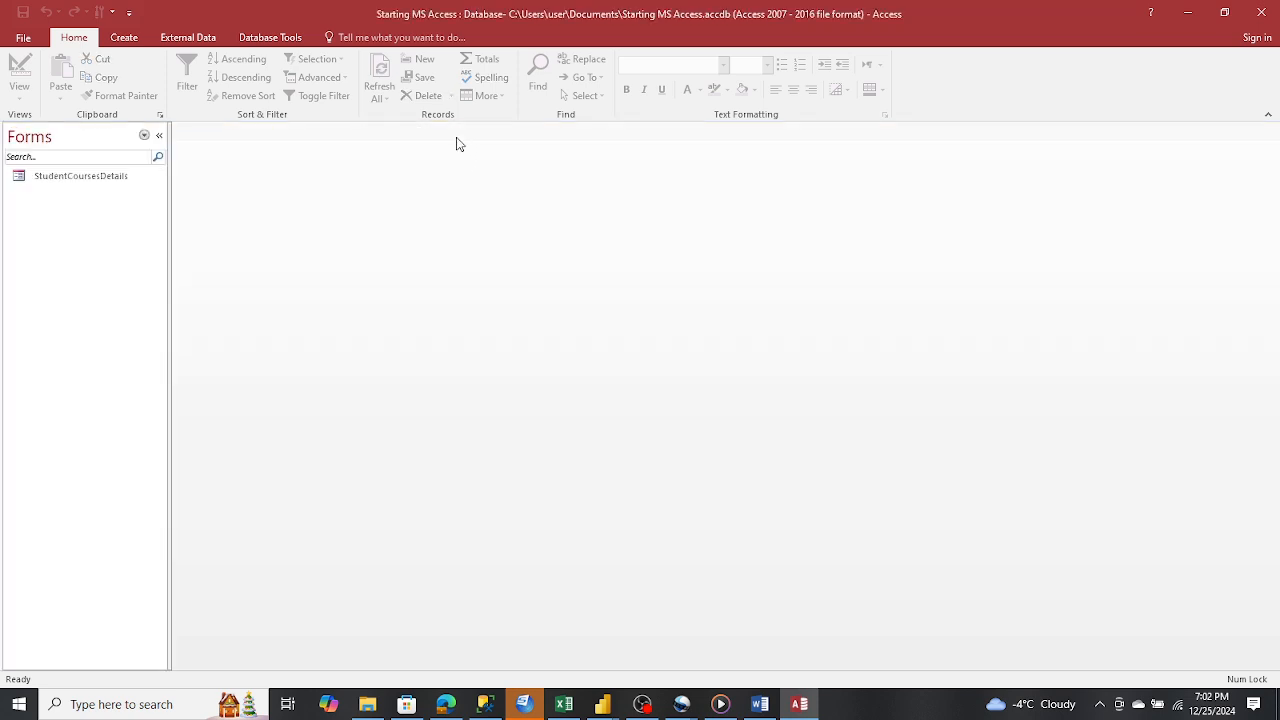
Open the StudentCoursesDetails form and switch it to Design View
double_click(58, 184)
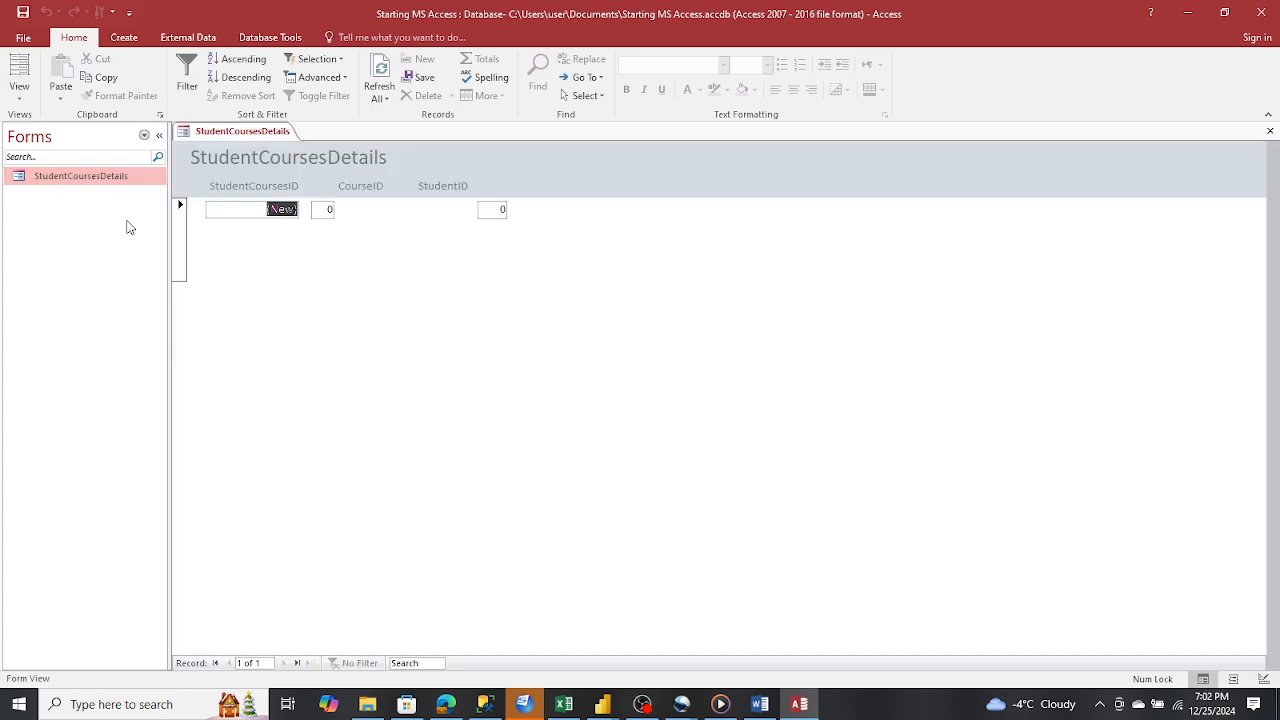
click(85, 184)
right_click(85, 182)
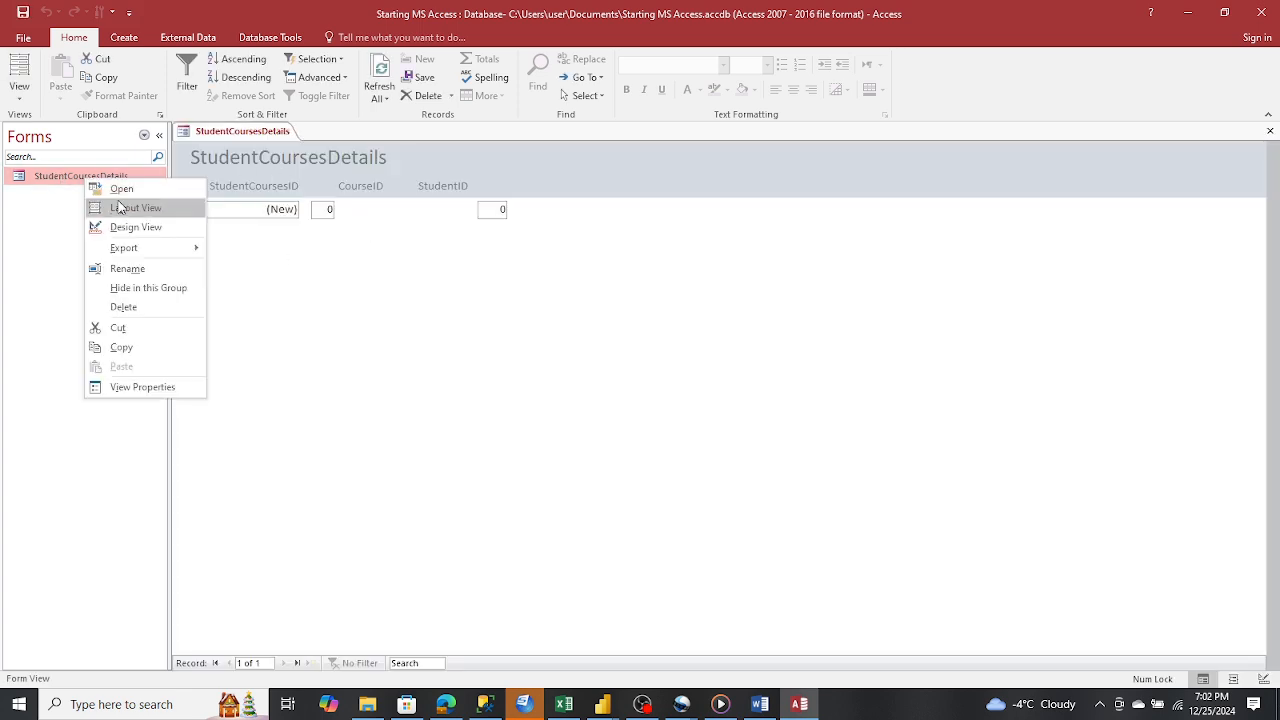
click(120, 229)
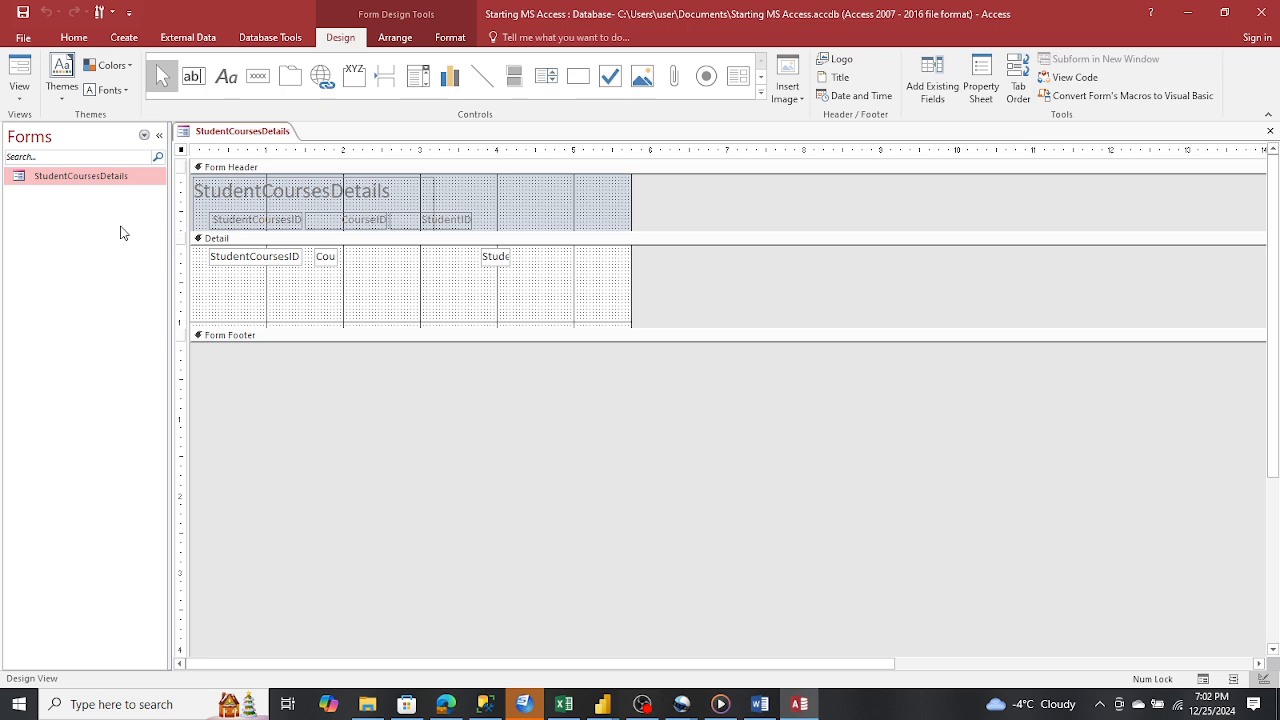
Place a combo box in the Detail section just after CourseID, at about 2 on the ruler, to start the Combo Box Wizard
click(421, 84)
click(418, 82)
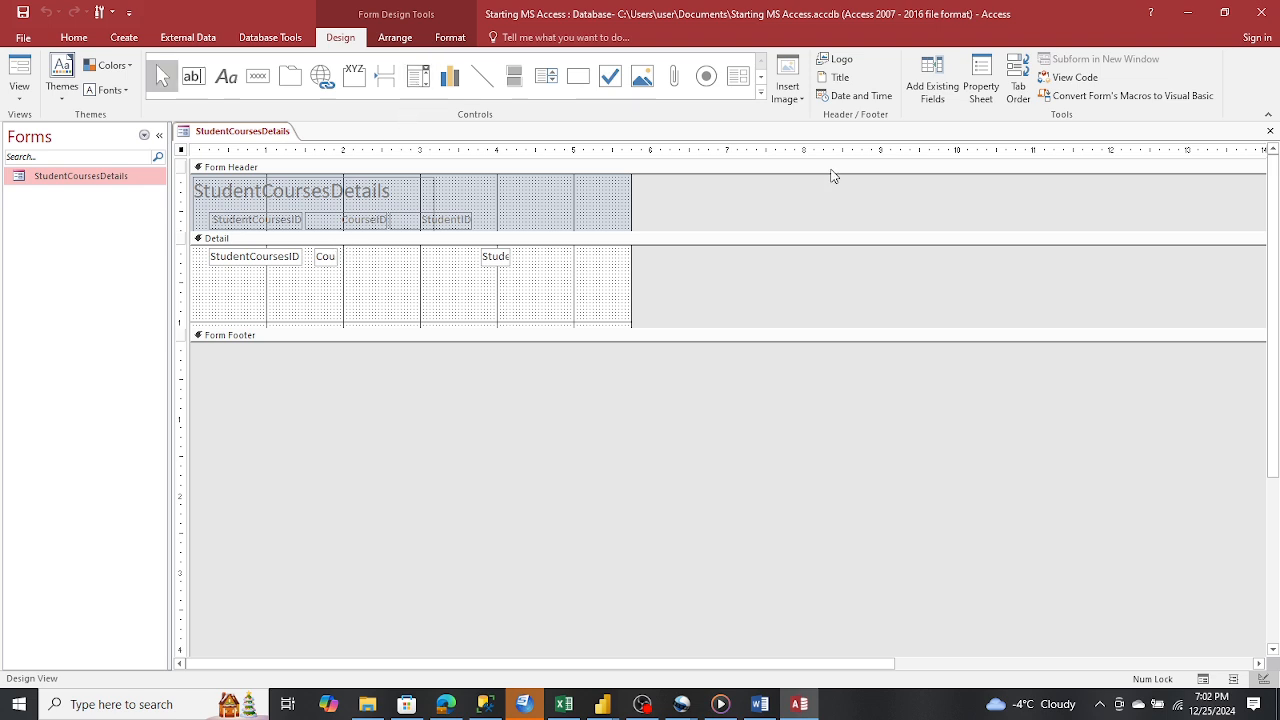
click(420, 80)
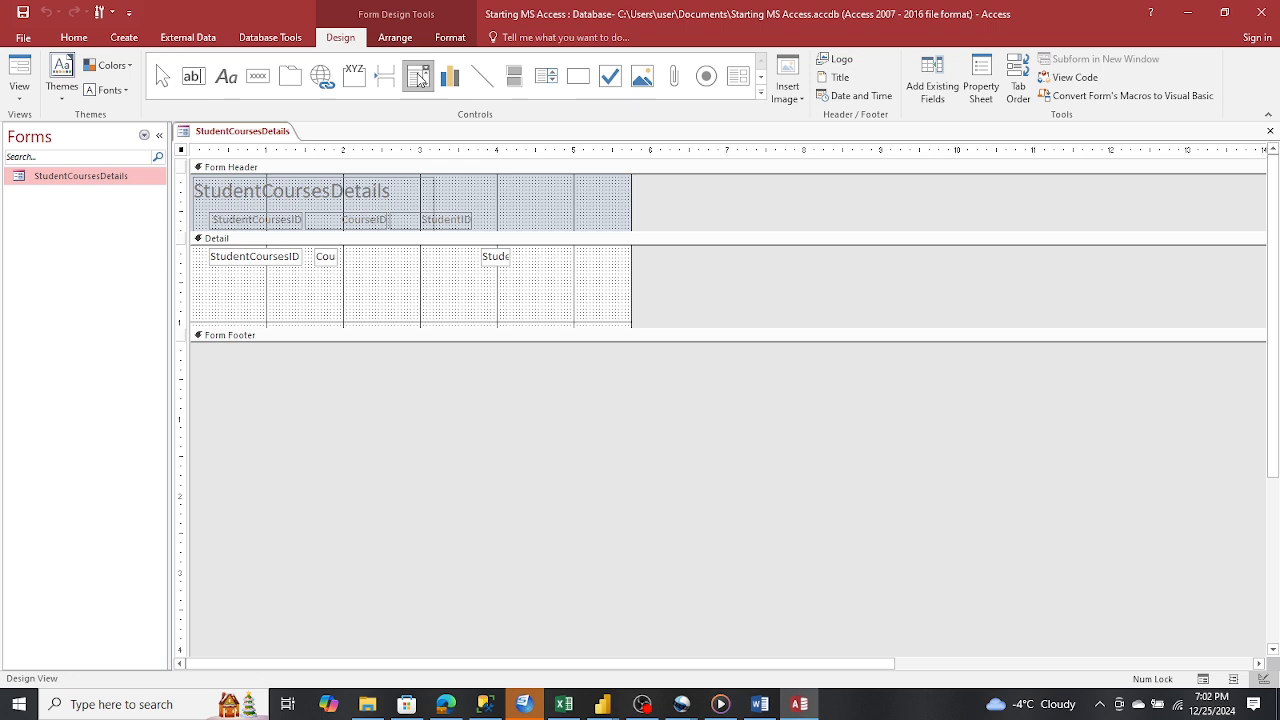
click(352, 259)
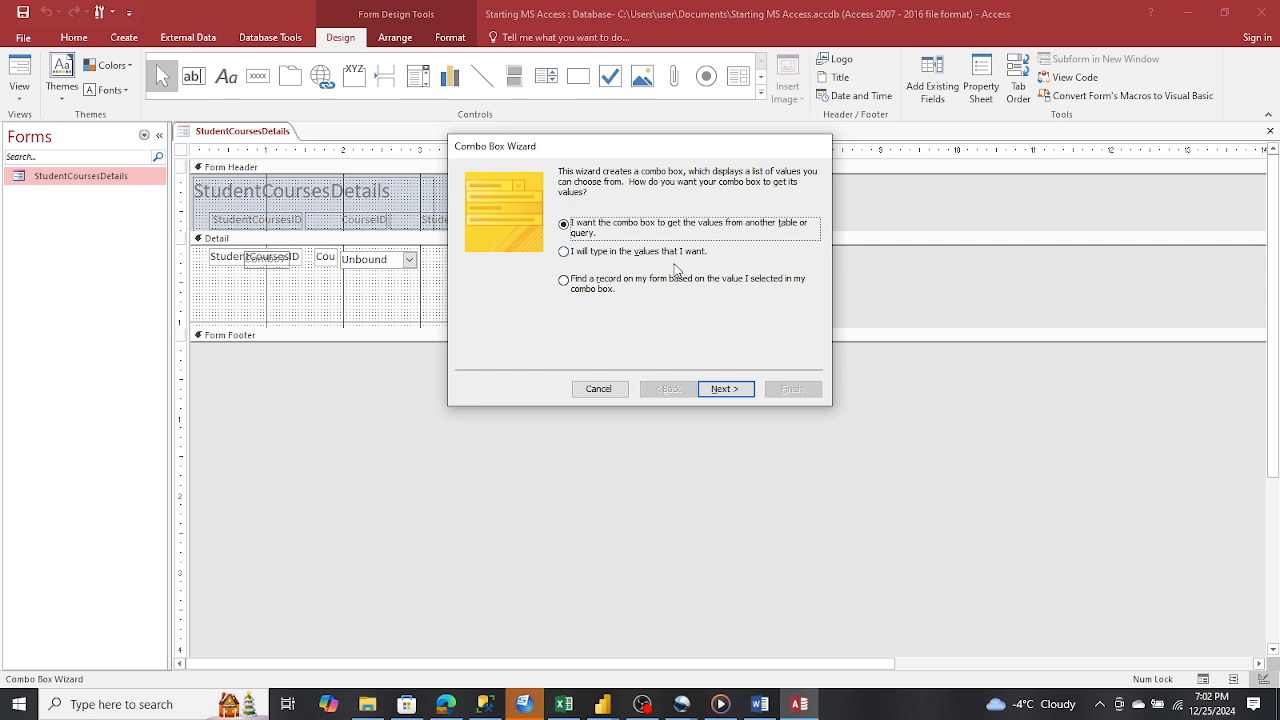
click(563, 282)
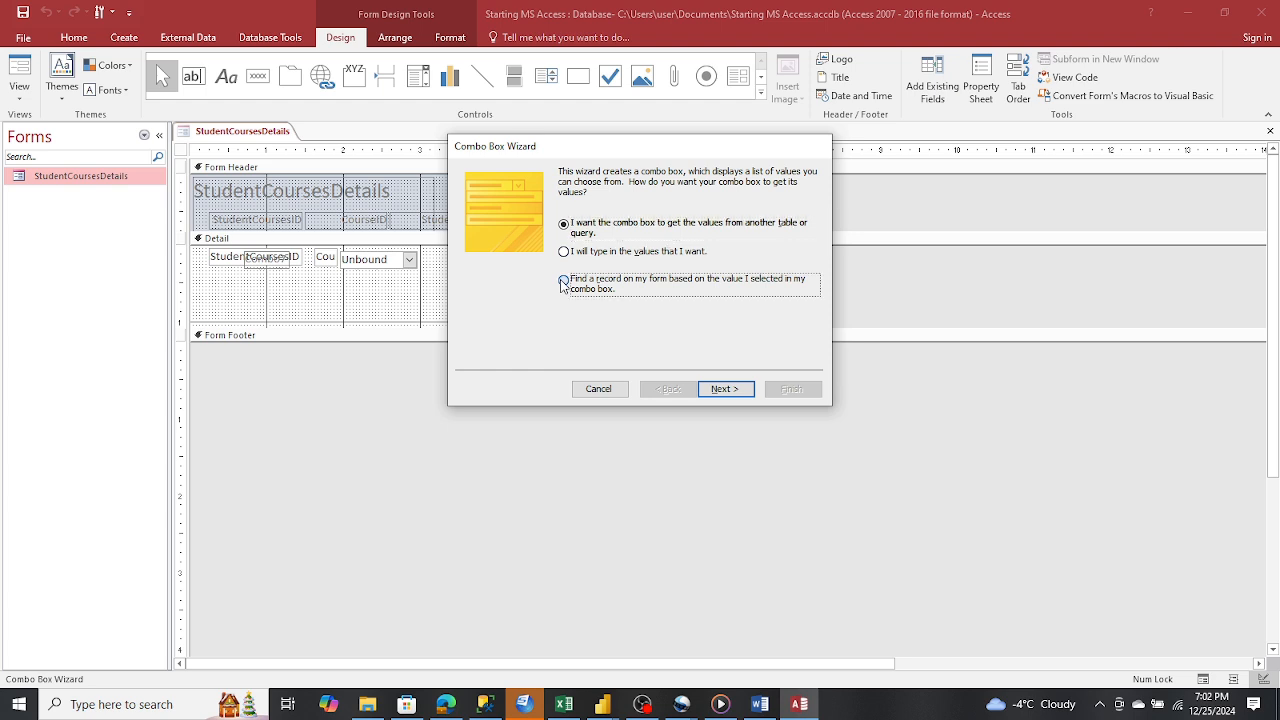
click(718, 393)
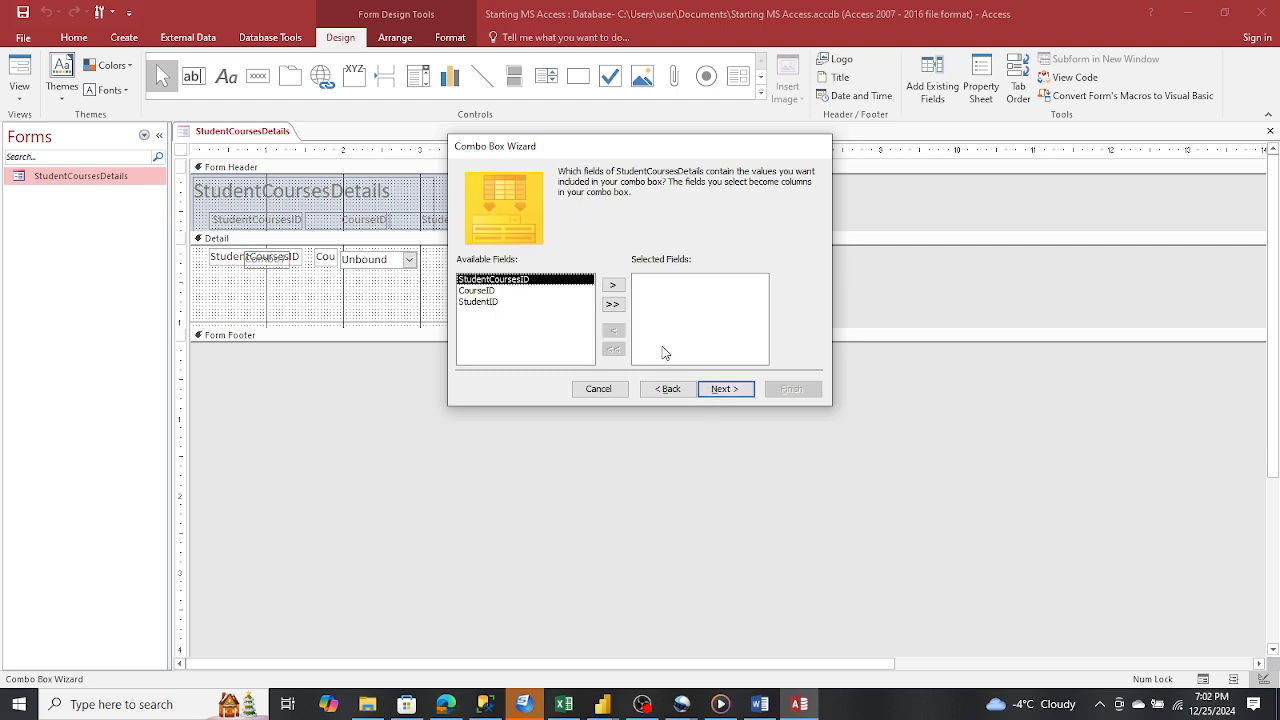
click(477, 291)
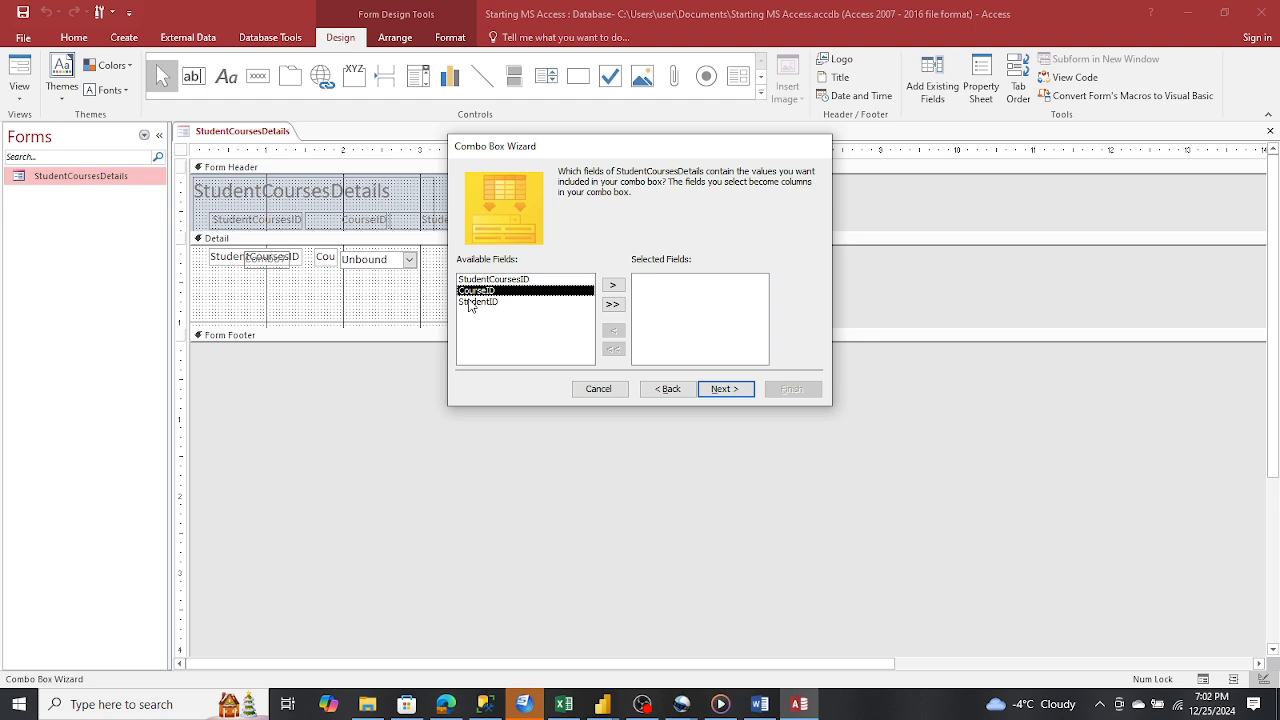
click(614, 286)
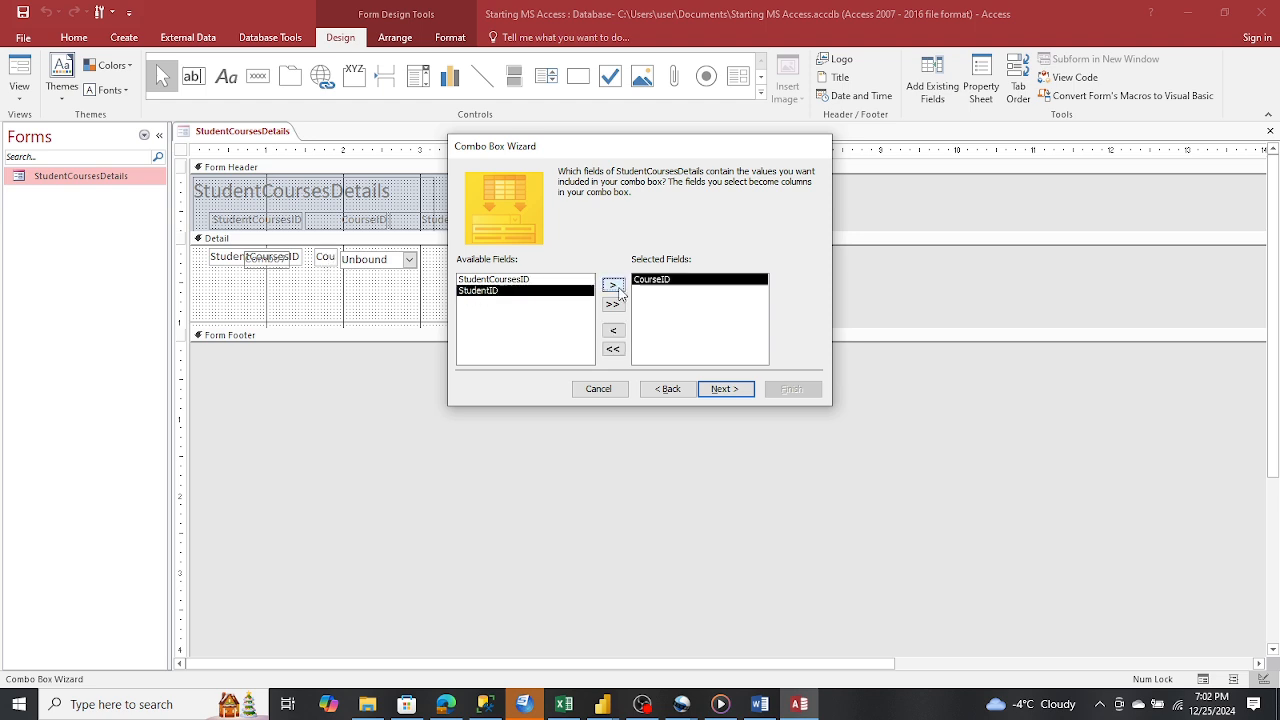
click(725, 389)
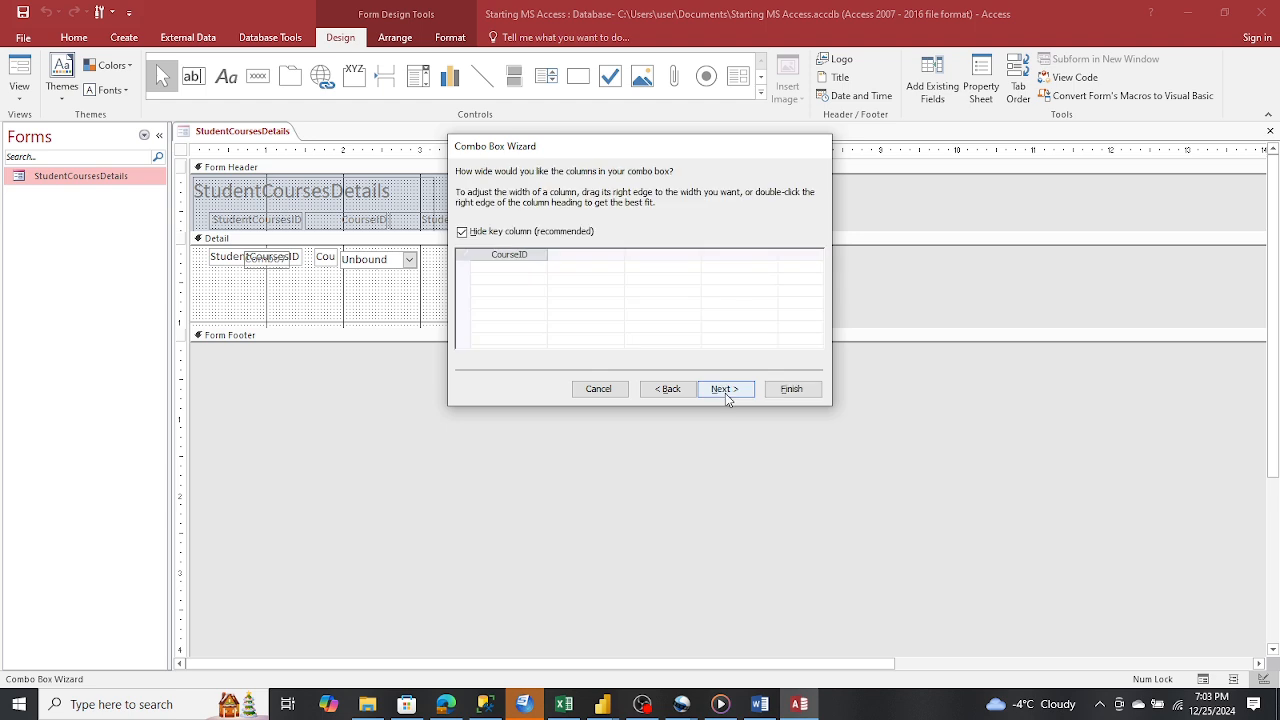
click(668, 390)
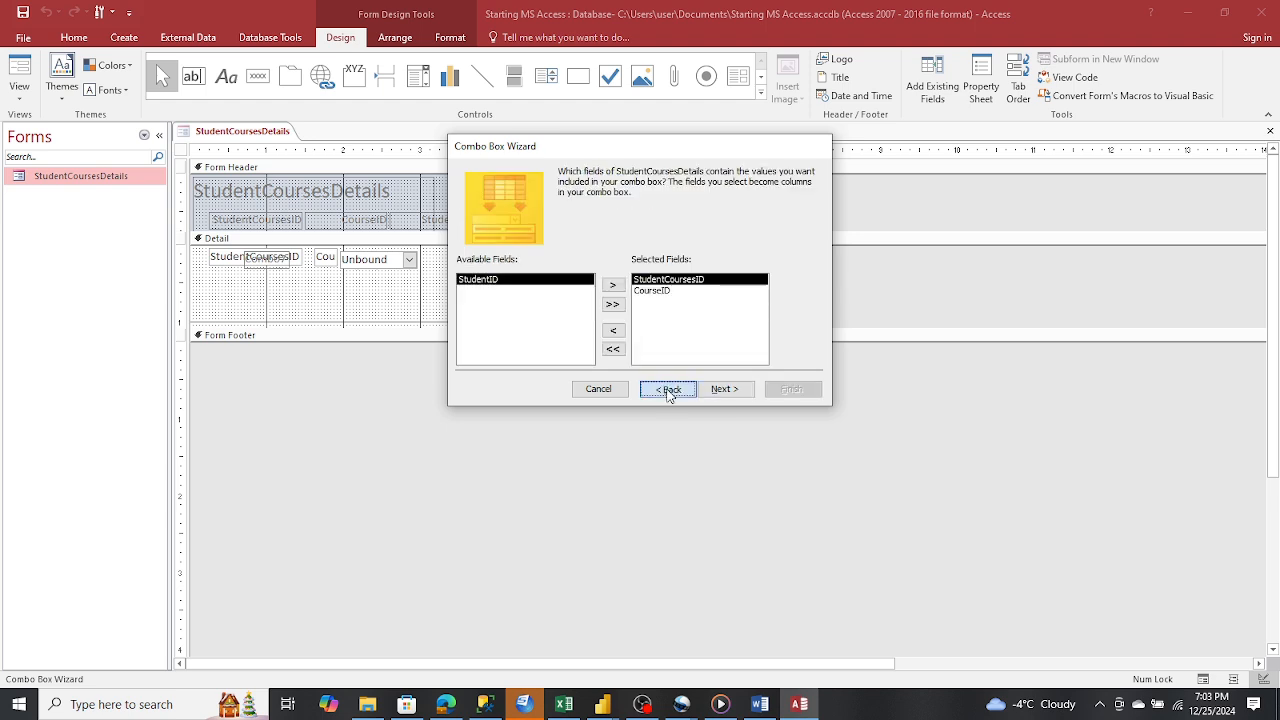
click(668, 390)
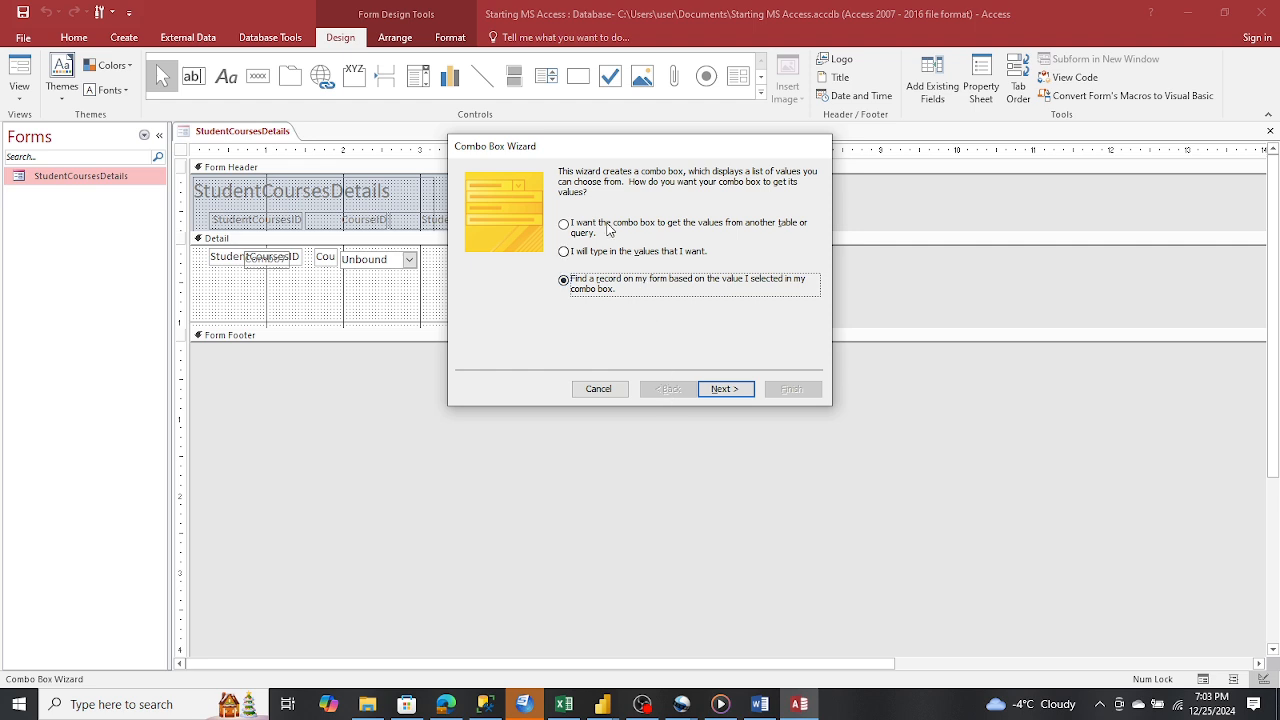
Have the combo box get its values from the Courses table, including CourseID and CourseName, without a sort order
click(565, 225)
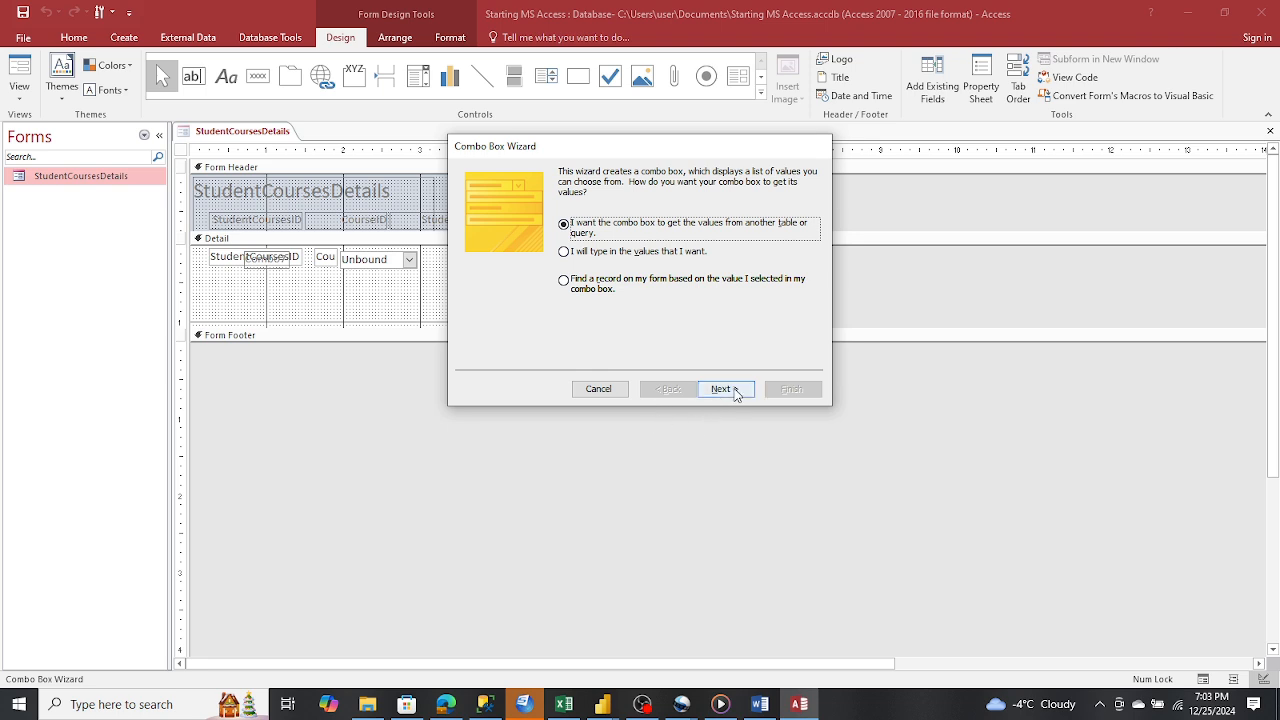
click(725, 389)
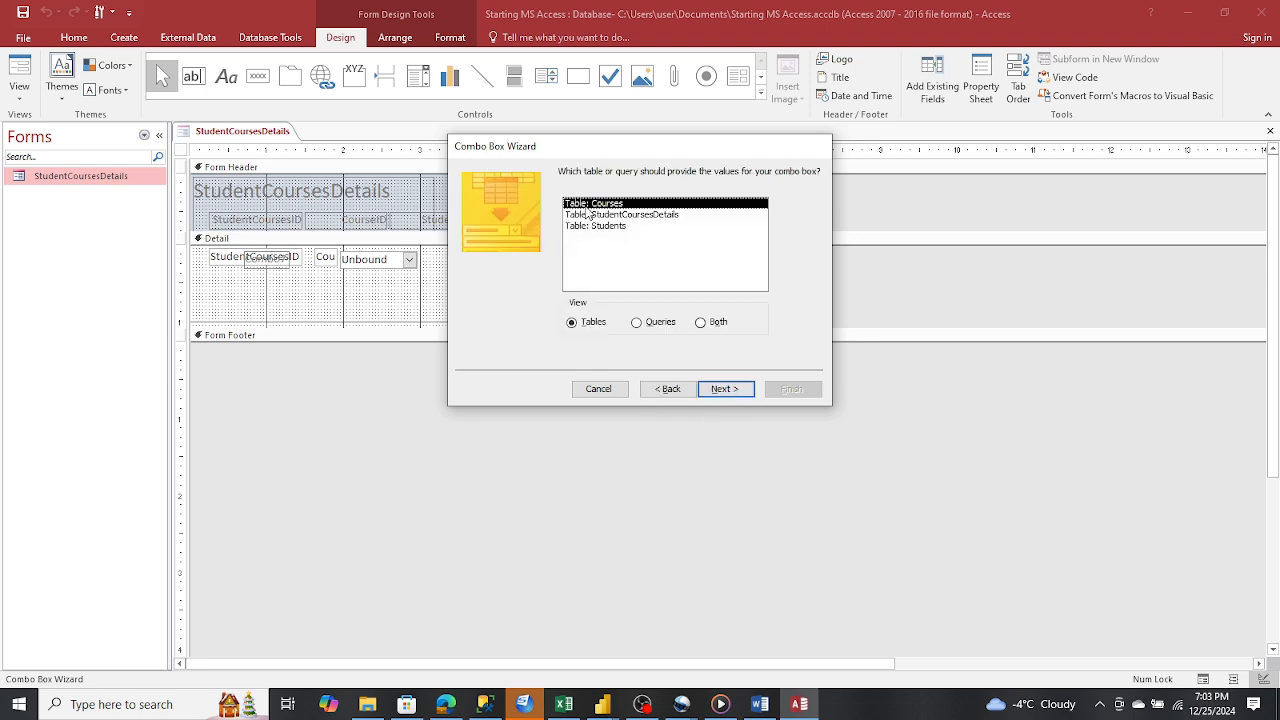
click(721, 389)
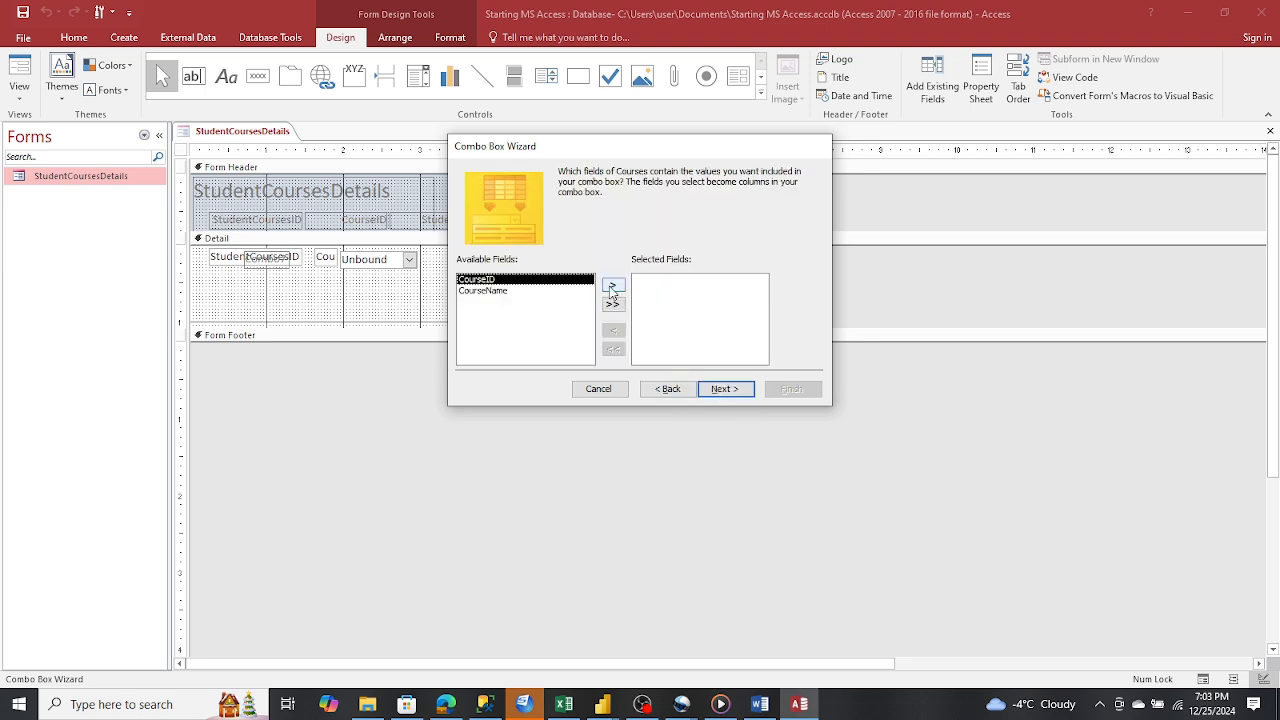
click(613, 305)
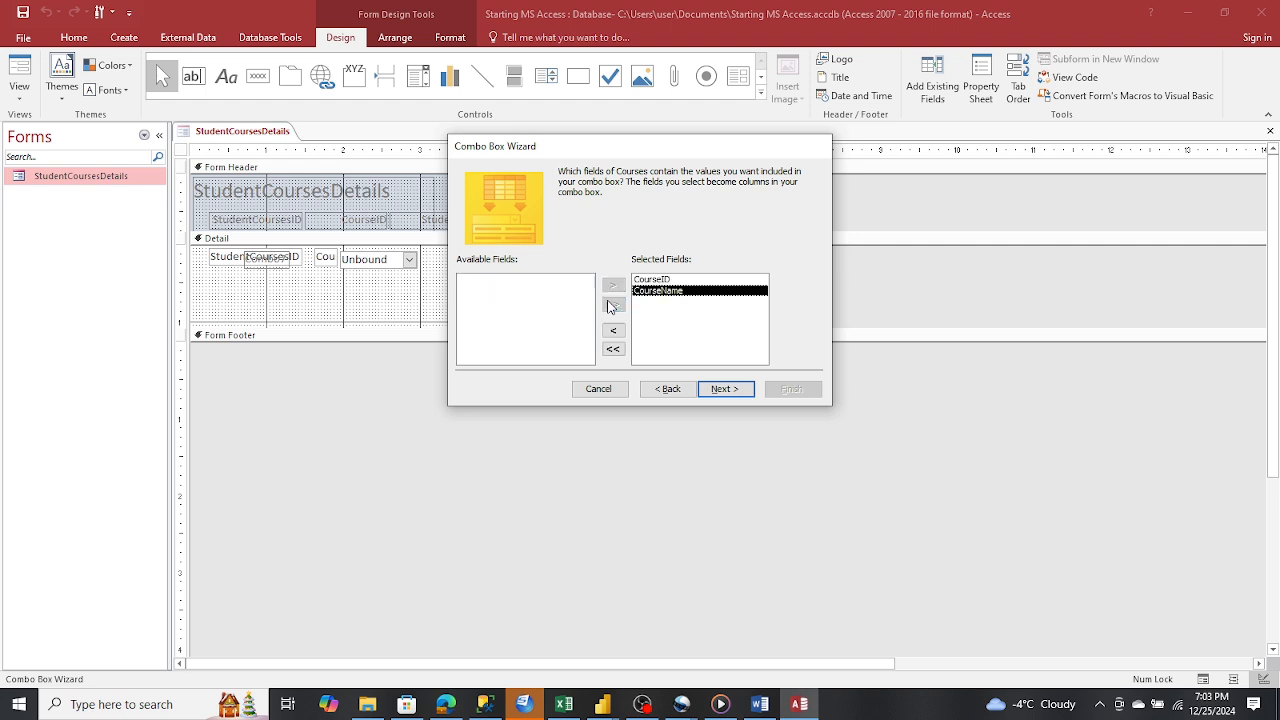
click(716, 392)
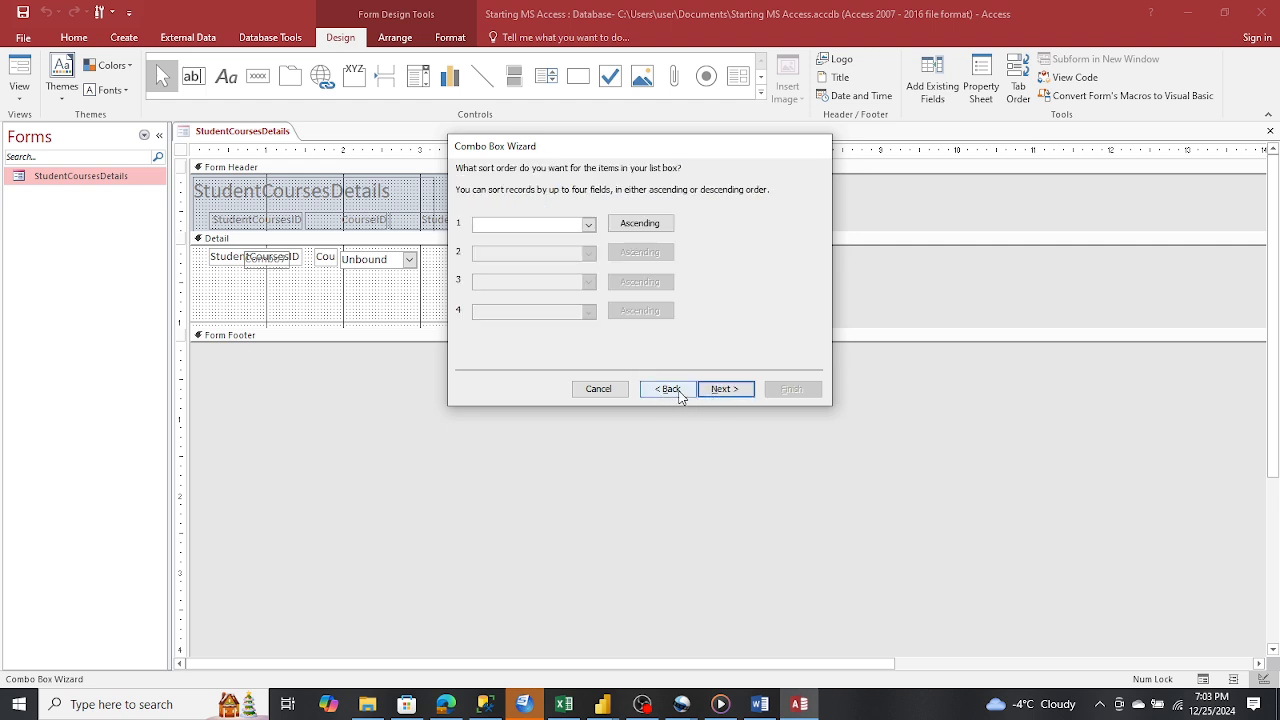
click(668, 389)
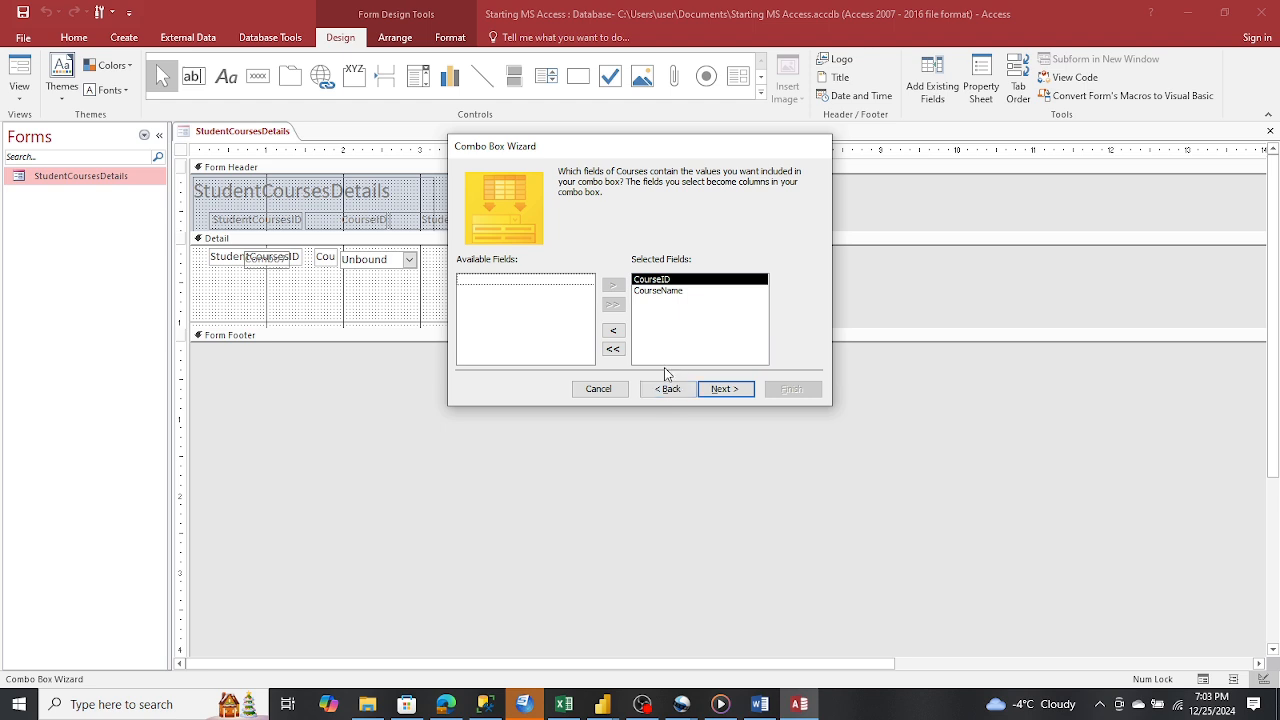
click(713, 390)
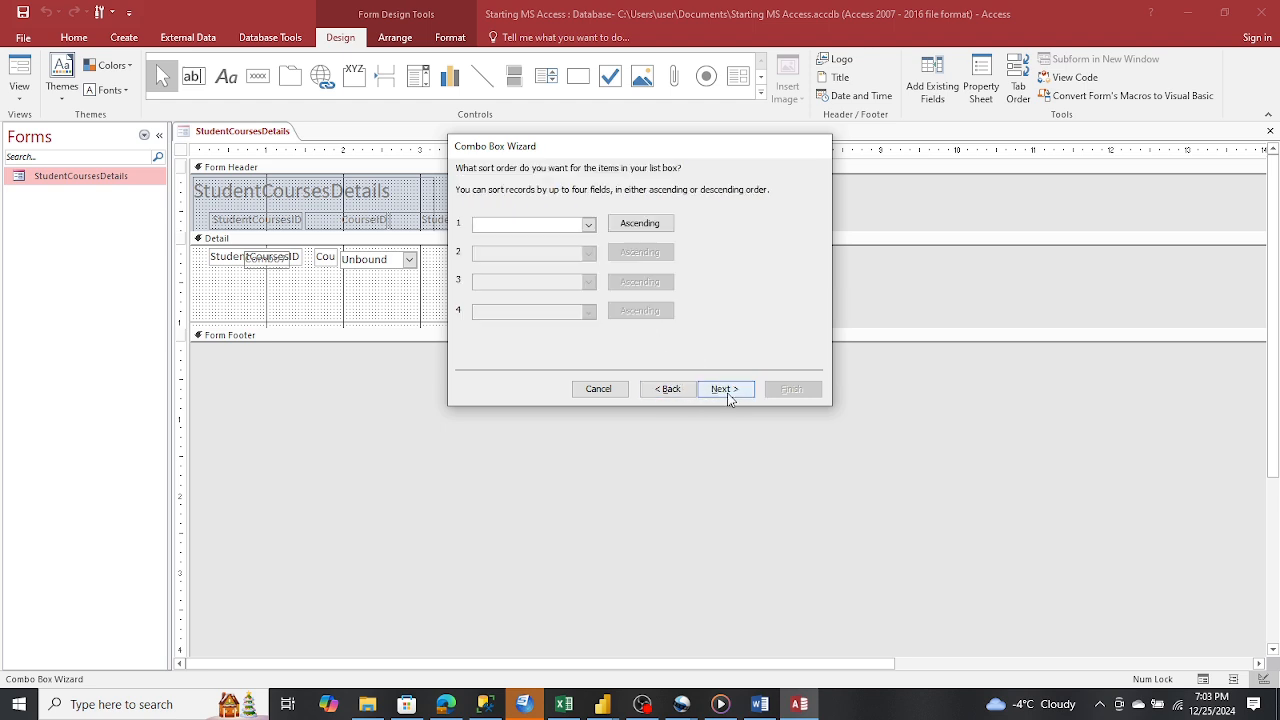
click(728, 392)
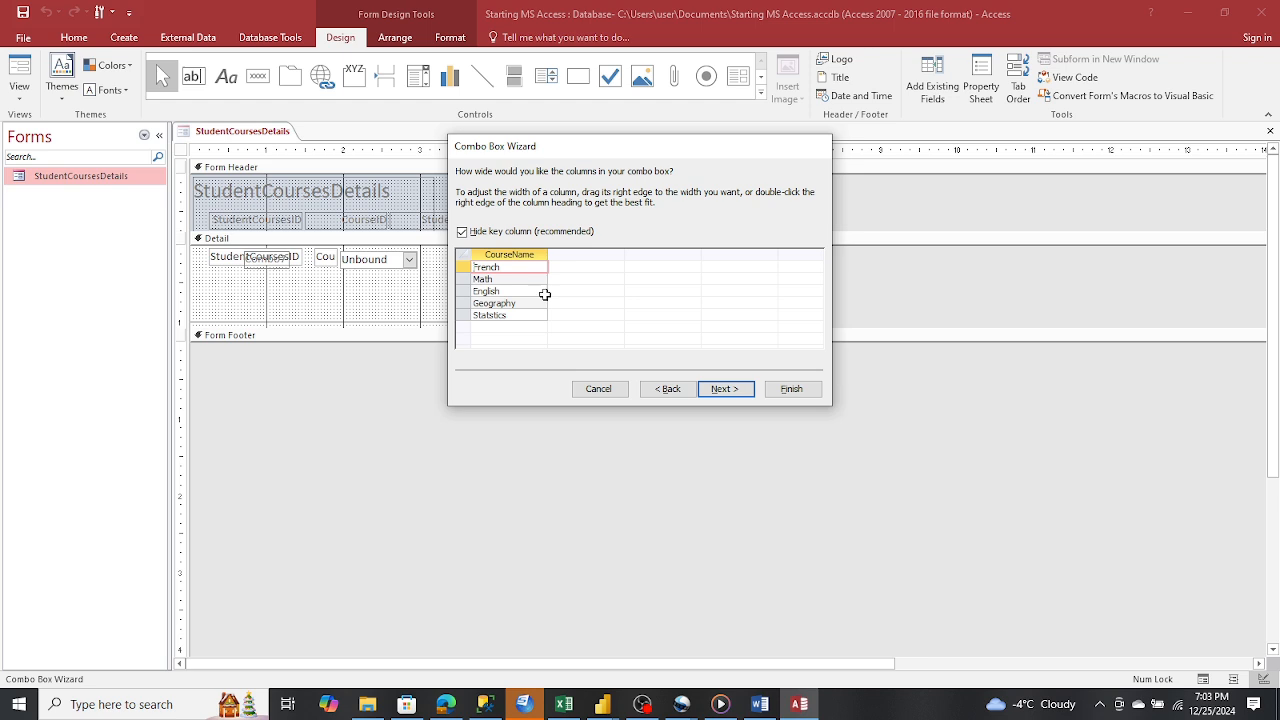
Compare the combo box column preview with the CourseID key column shown and hidden, ending with it hidden
click(462, 233)
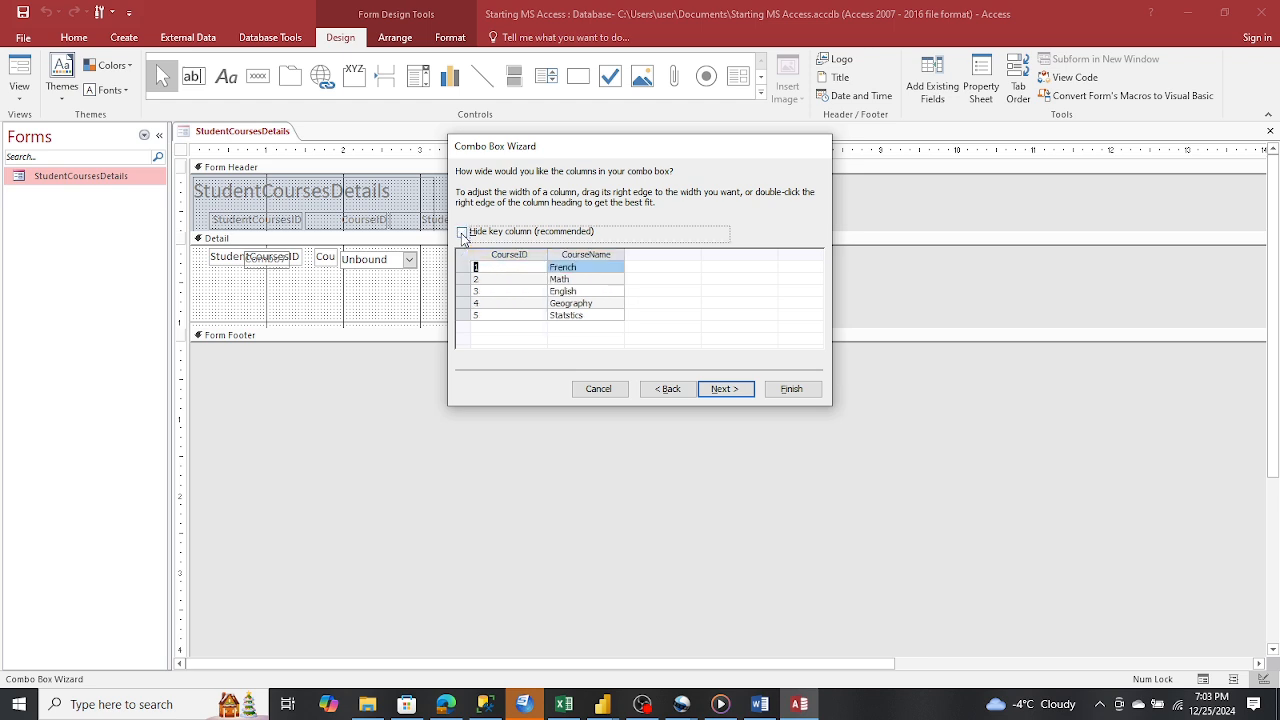
click(462, 233)
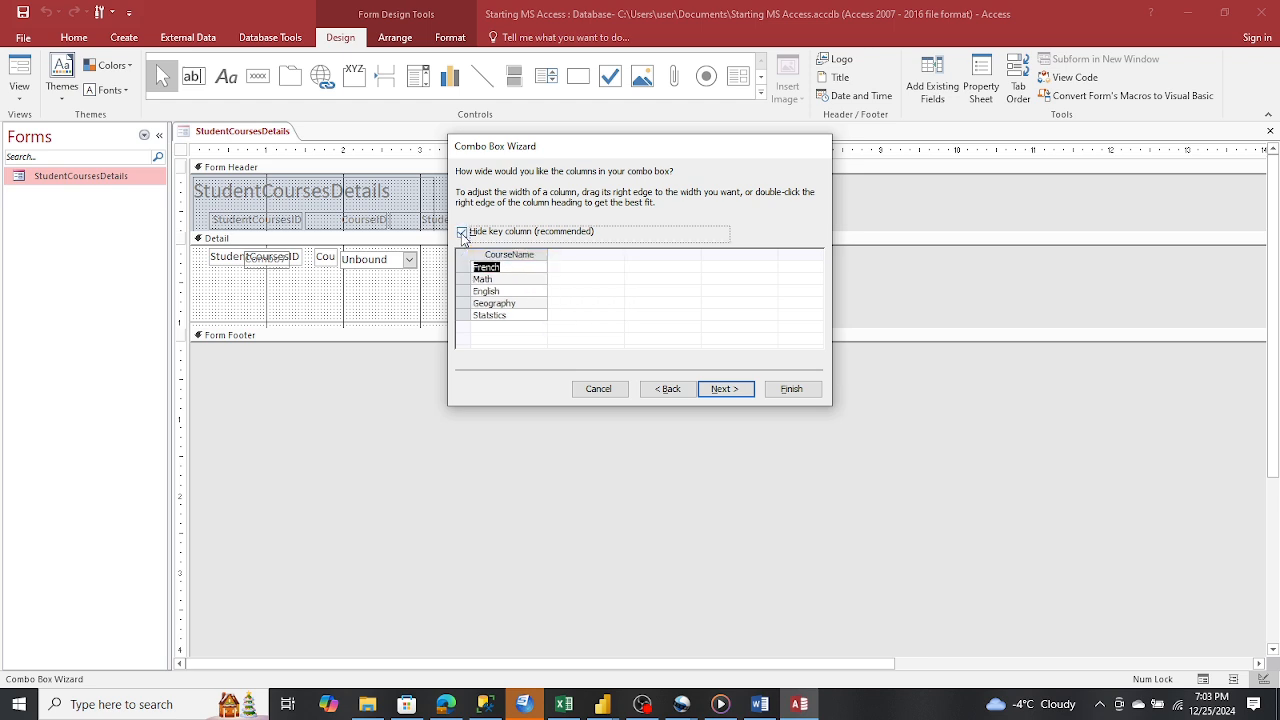
click(462, 233)
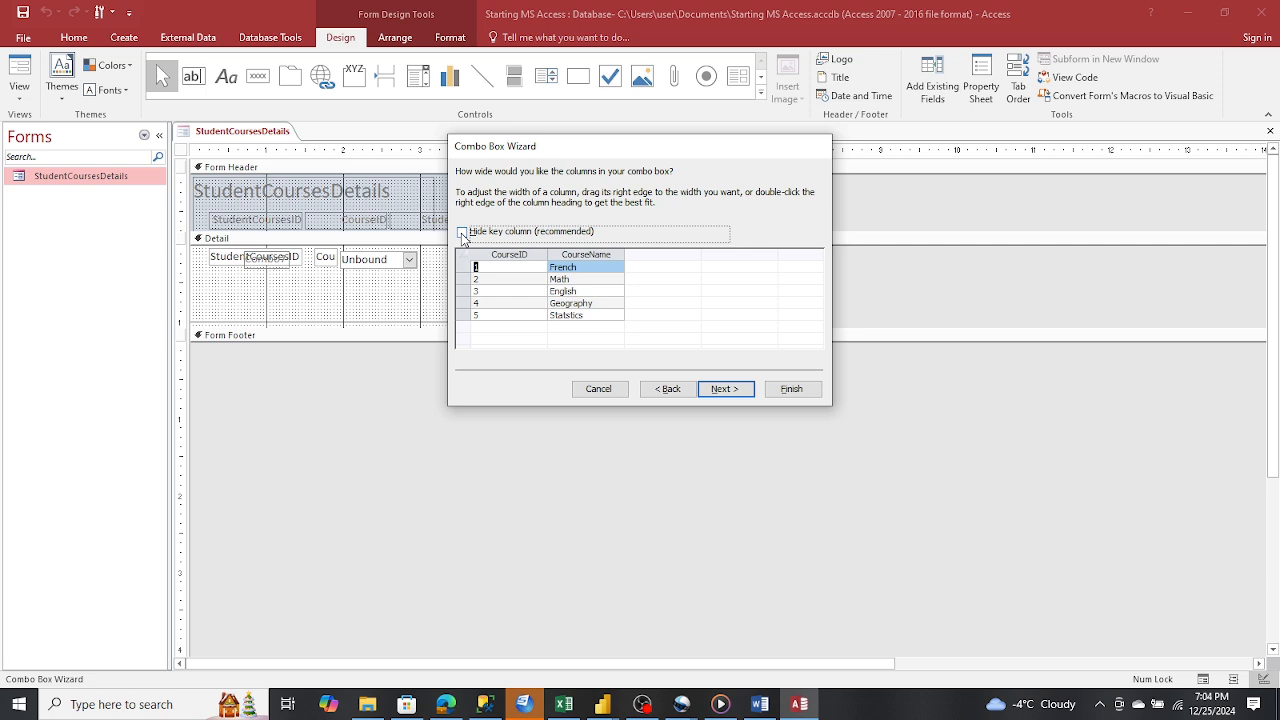
click(462, 234)
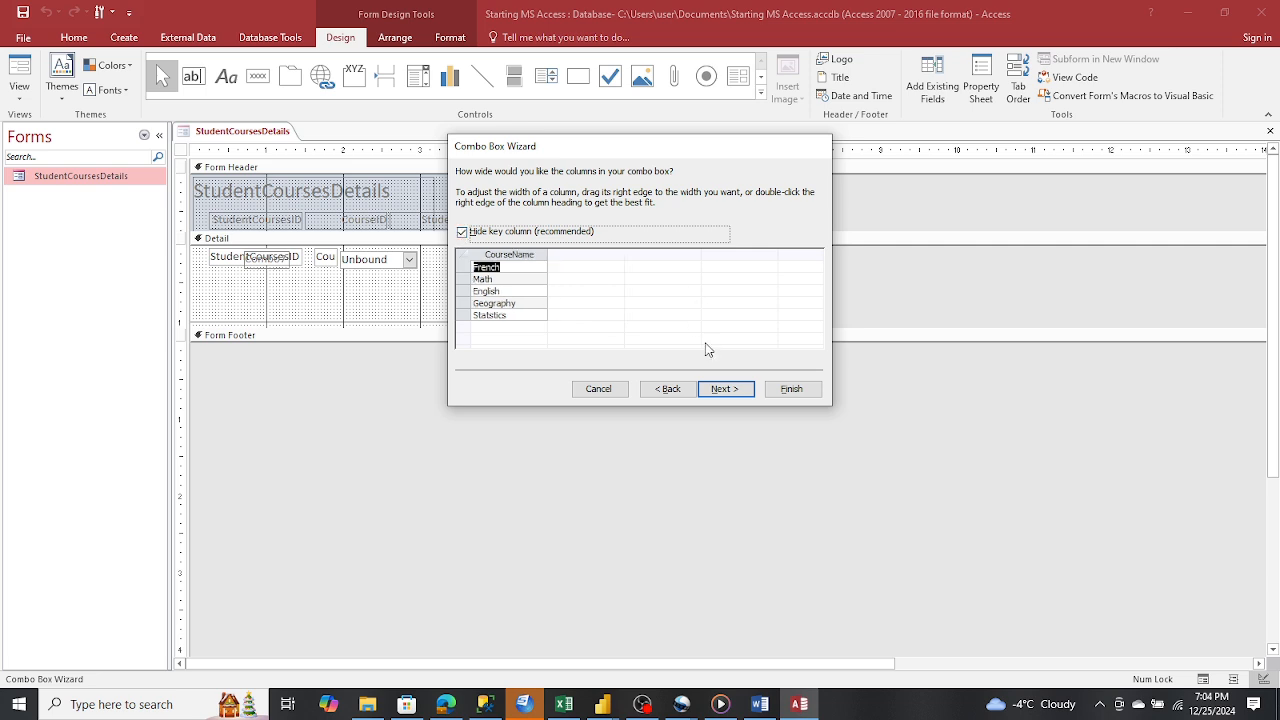
Store the combo box value in the CourseID field, label the combo box Course and finish the wizard
click(736, 392)
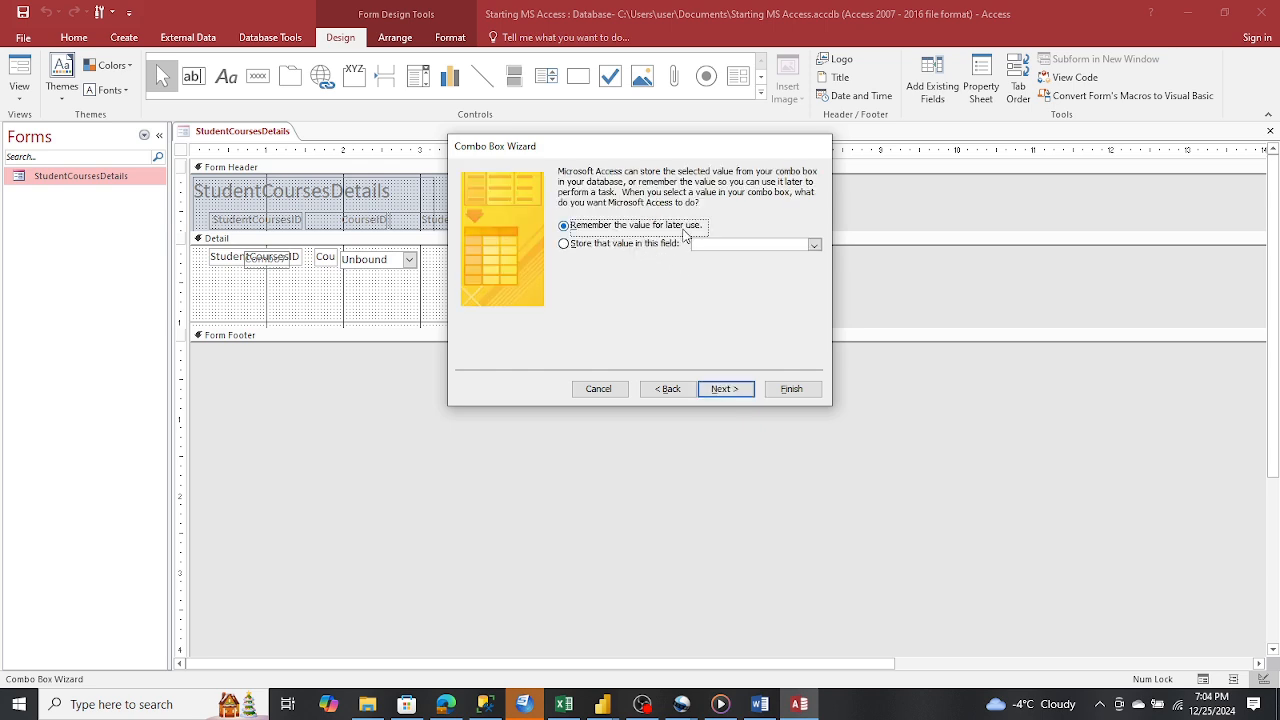
click(568, 244)
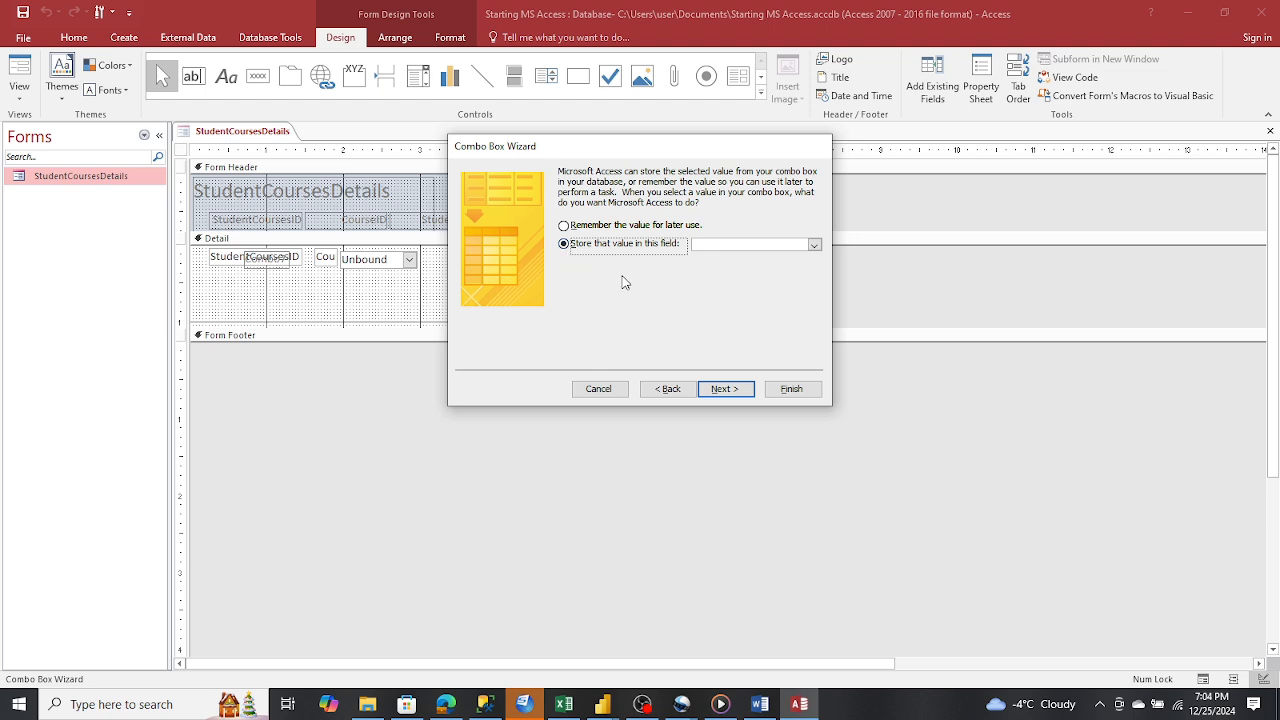
click(815, 245)
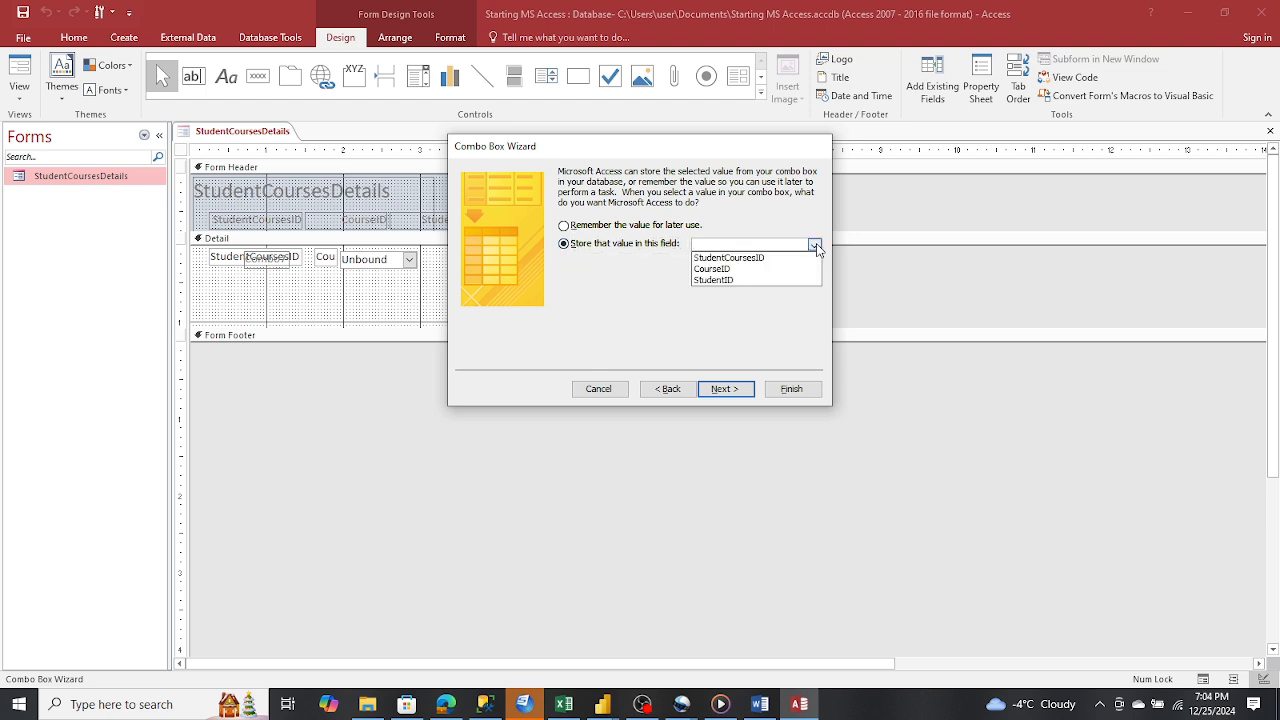
click(752, 270)
click(720, 390)
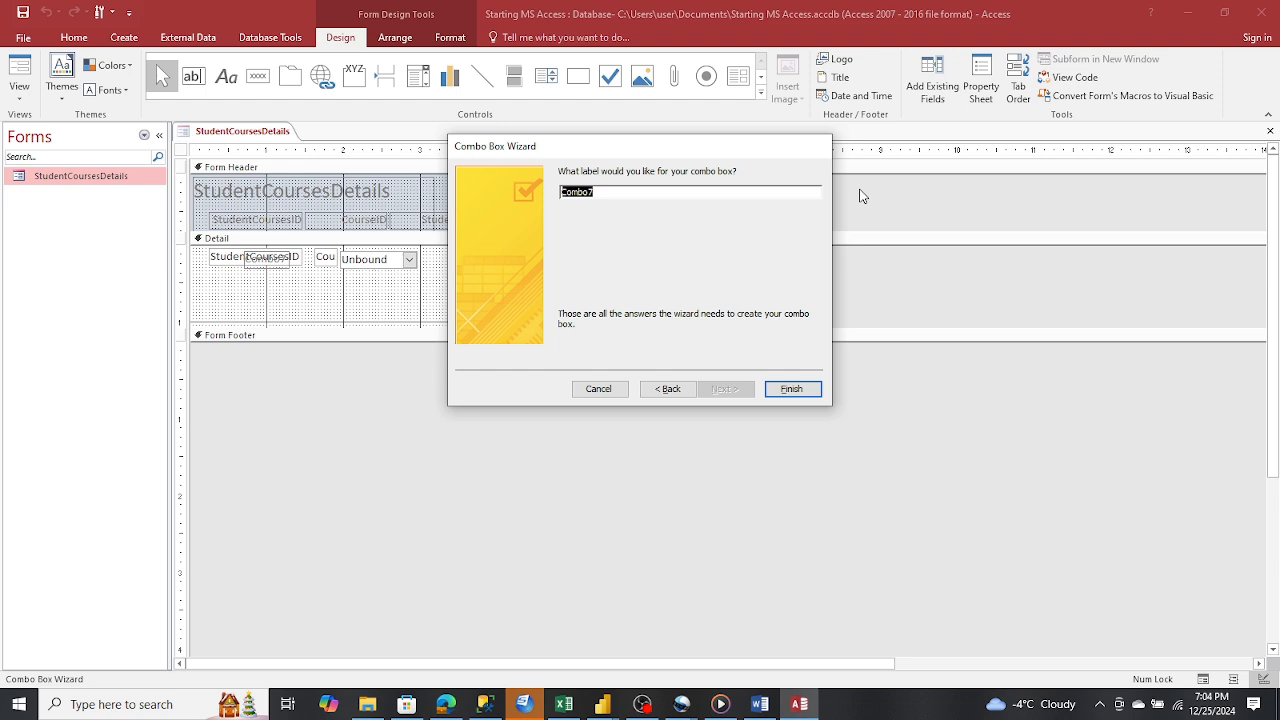
text(Course)
click(789, 389)
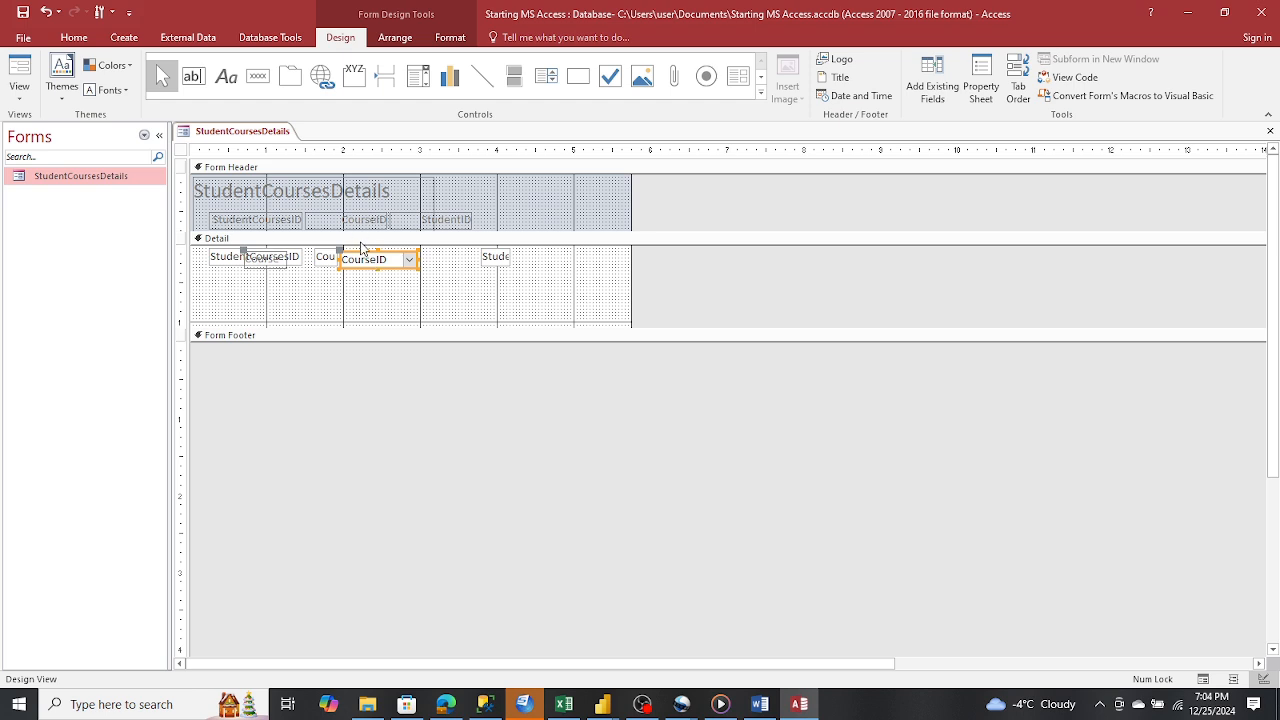
Move the new CourseID combo box slightly up to line it up with the other fields in the Detail section
click(358, 295)
click(359, 261)
drag(359, 252, 354, 248)
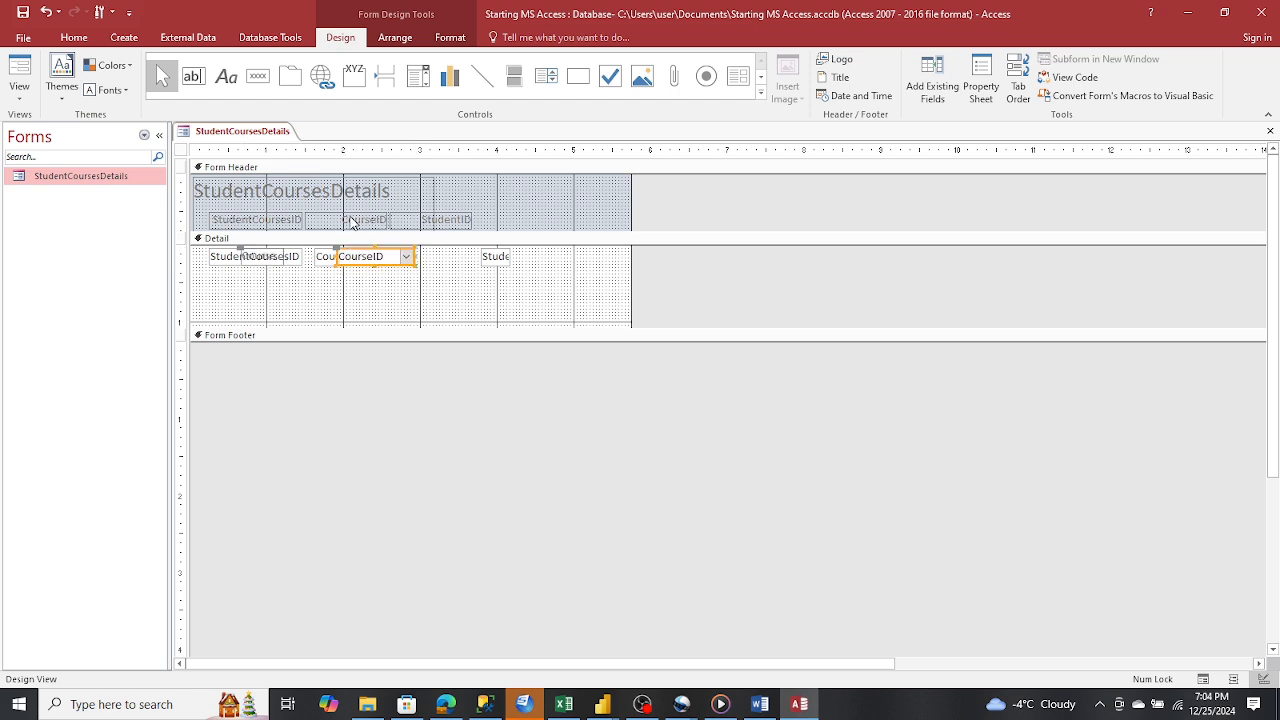
Try to select the CourseID heading behind the title in the Form Header and display the Property Sheet
click(354, 222)
click(341, 218)
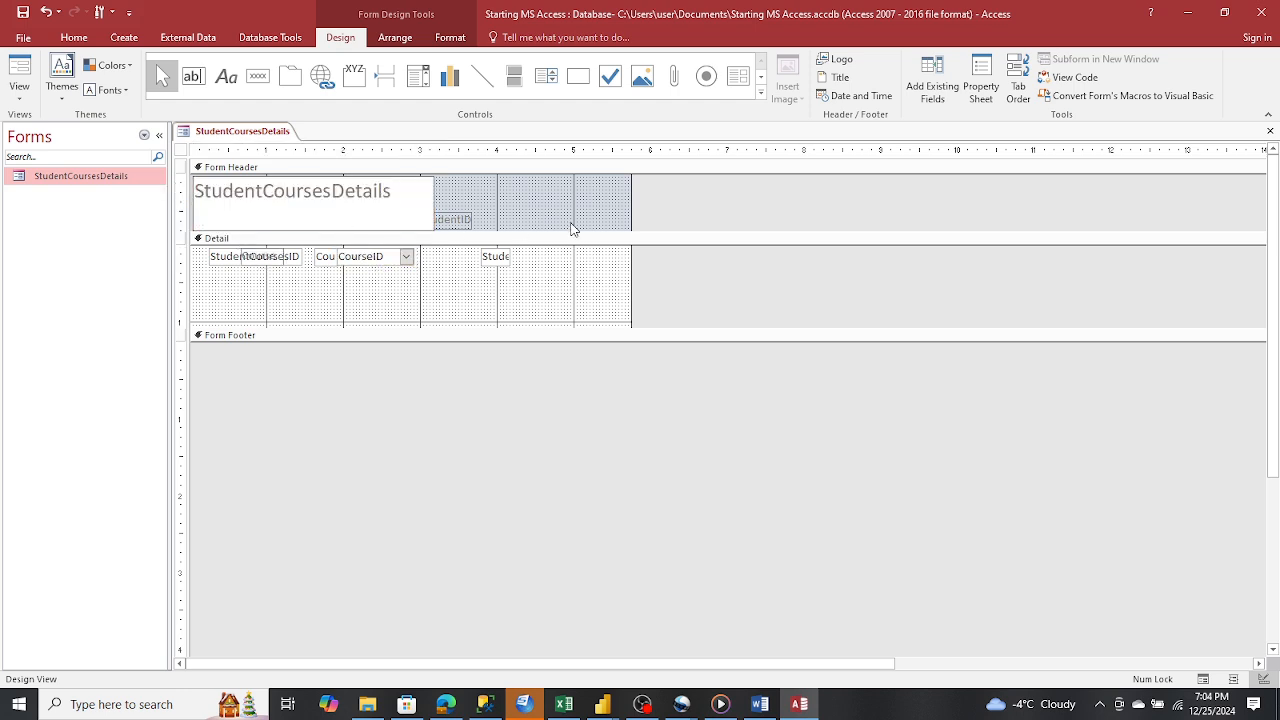
click(600, 222)
click(362, 226)
key(F4)
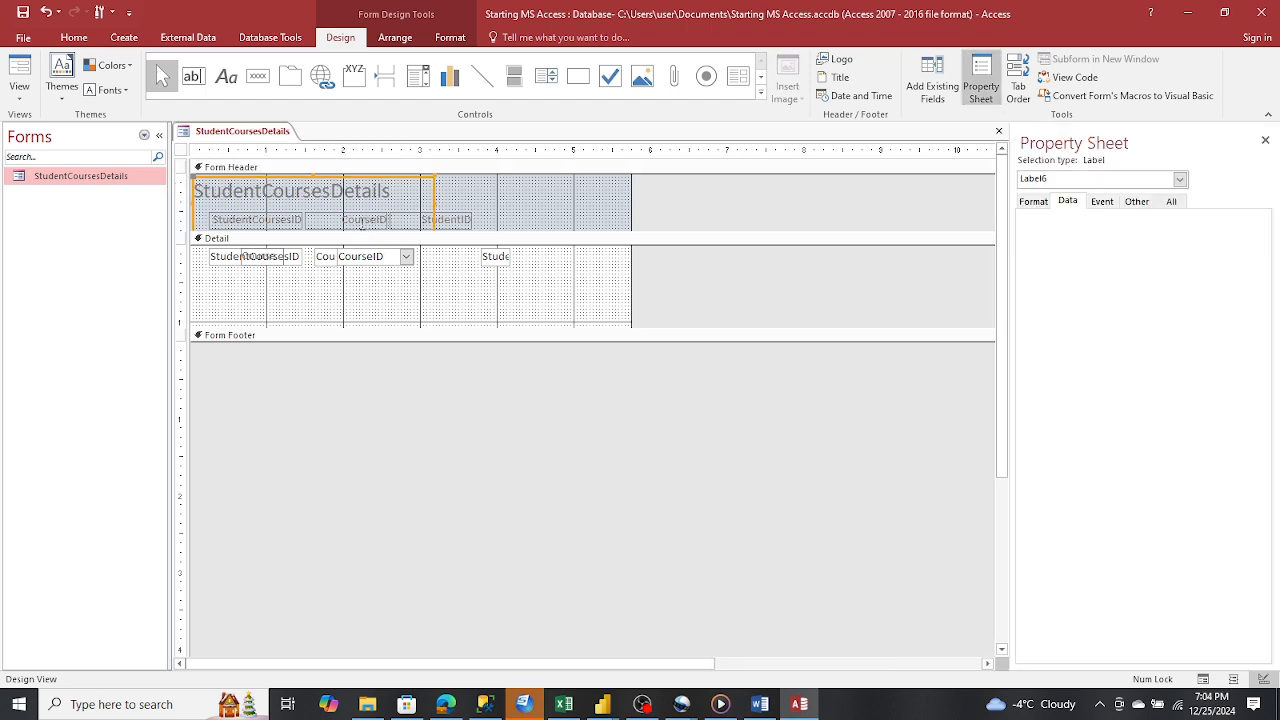
click(488, 216)
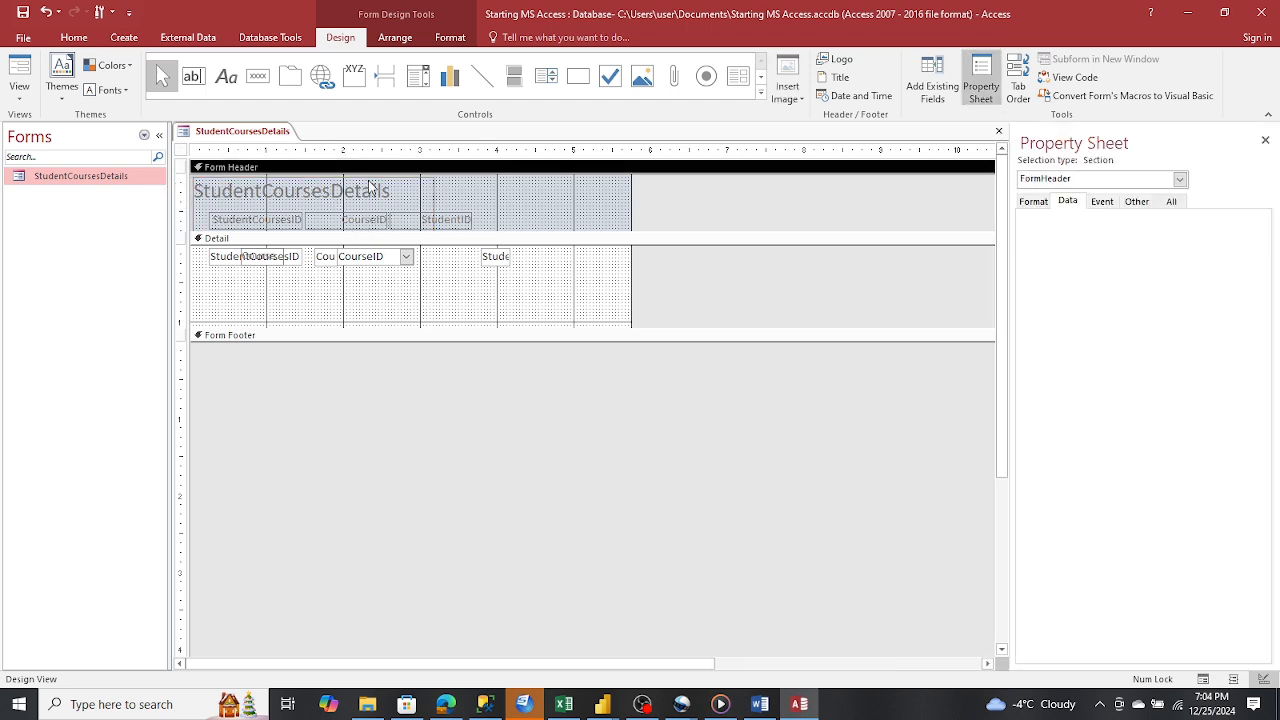
Increase the Form Header's height and shorten the StudentCoursesDetails title label so it clears the column labels below
click(420, 188)
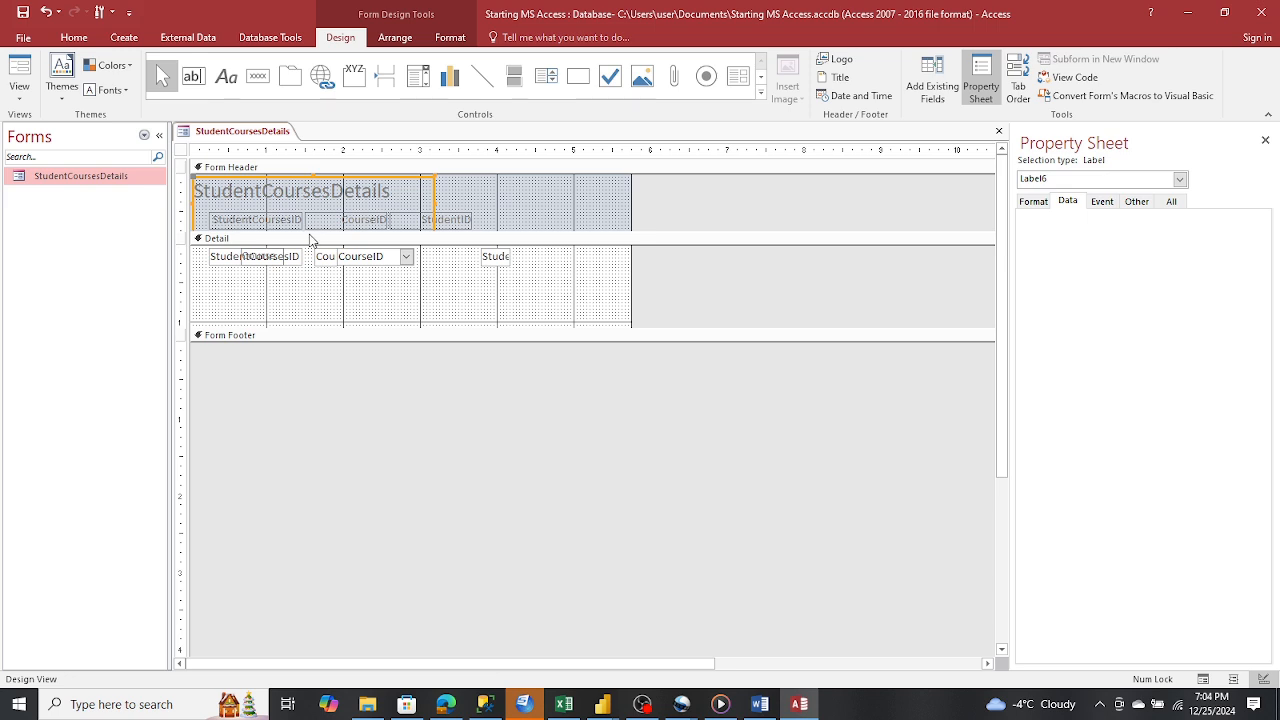
drag(306, 230, 300, 283)
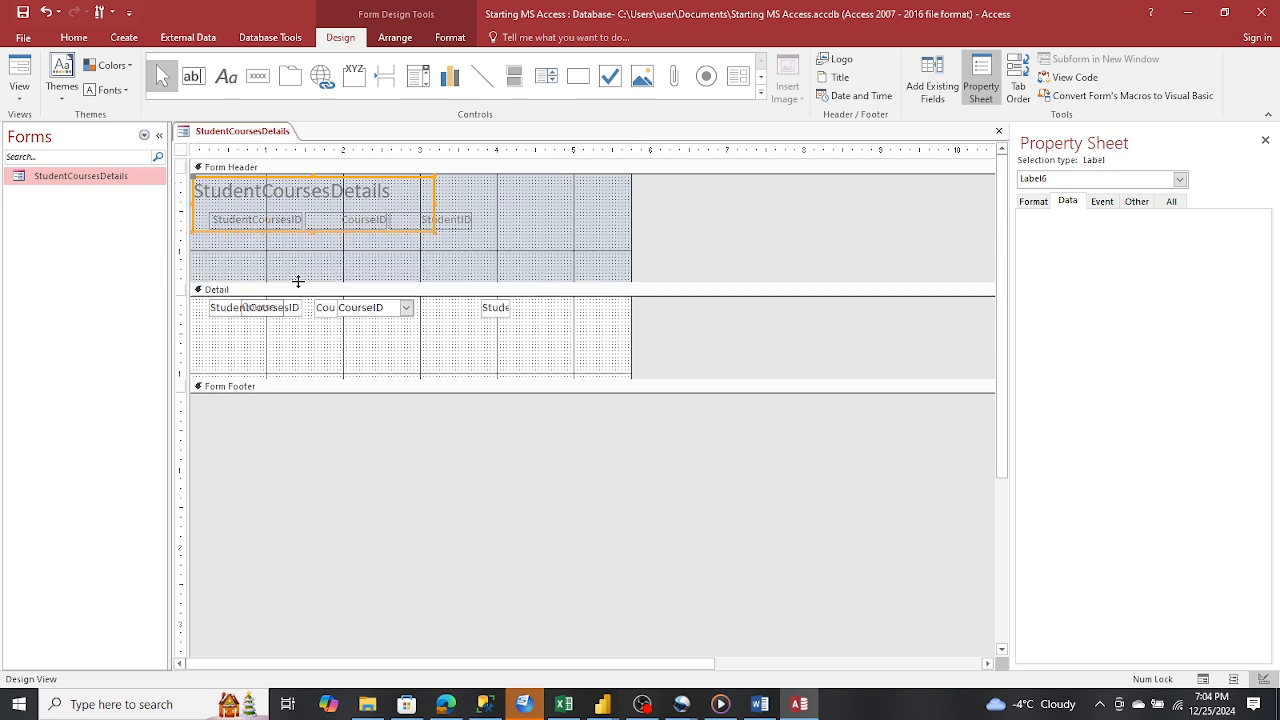
drag(312, 230, 313, 206)
Change the header's CourseID label to "Course Name" and reduce the Form Header's height to just below the column labels
click(360, 219)
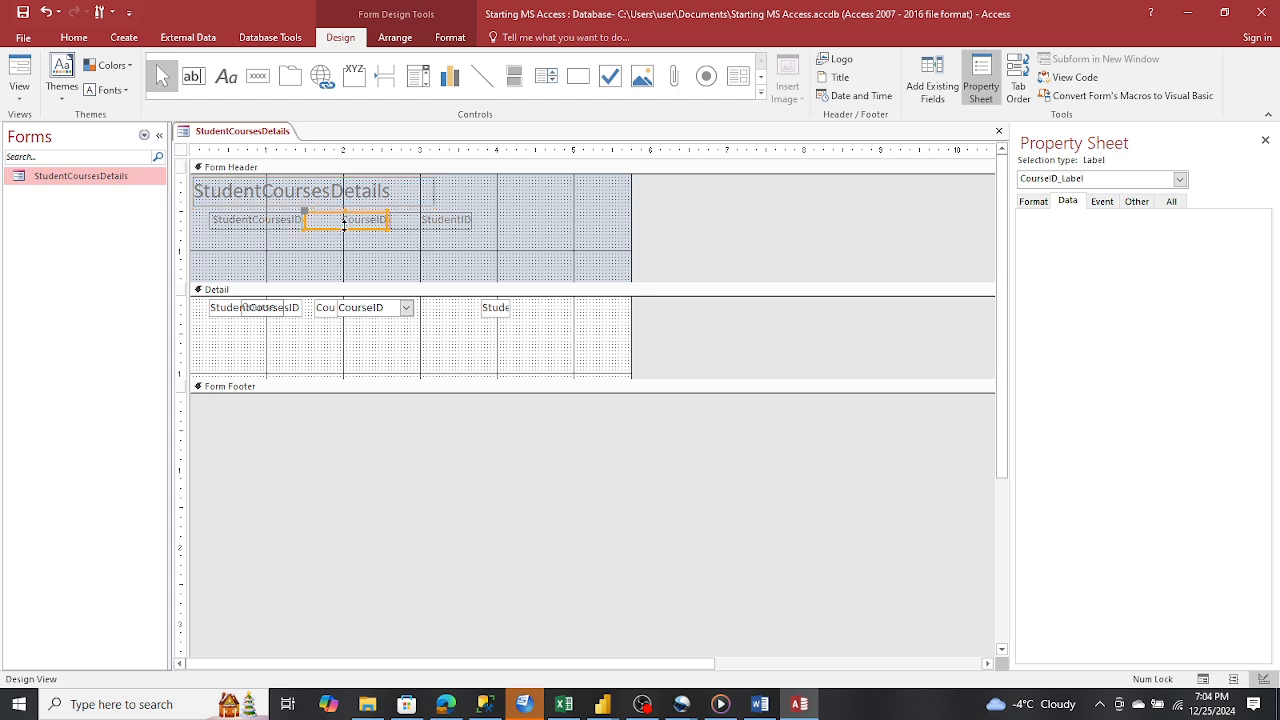
click(360, 219)
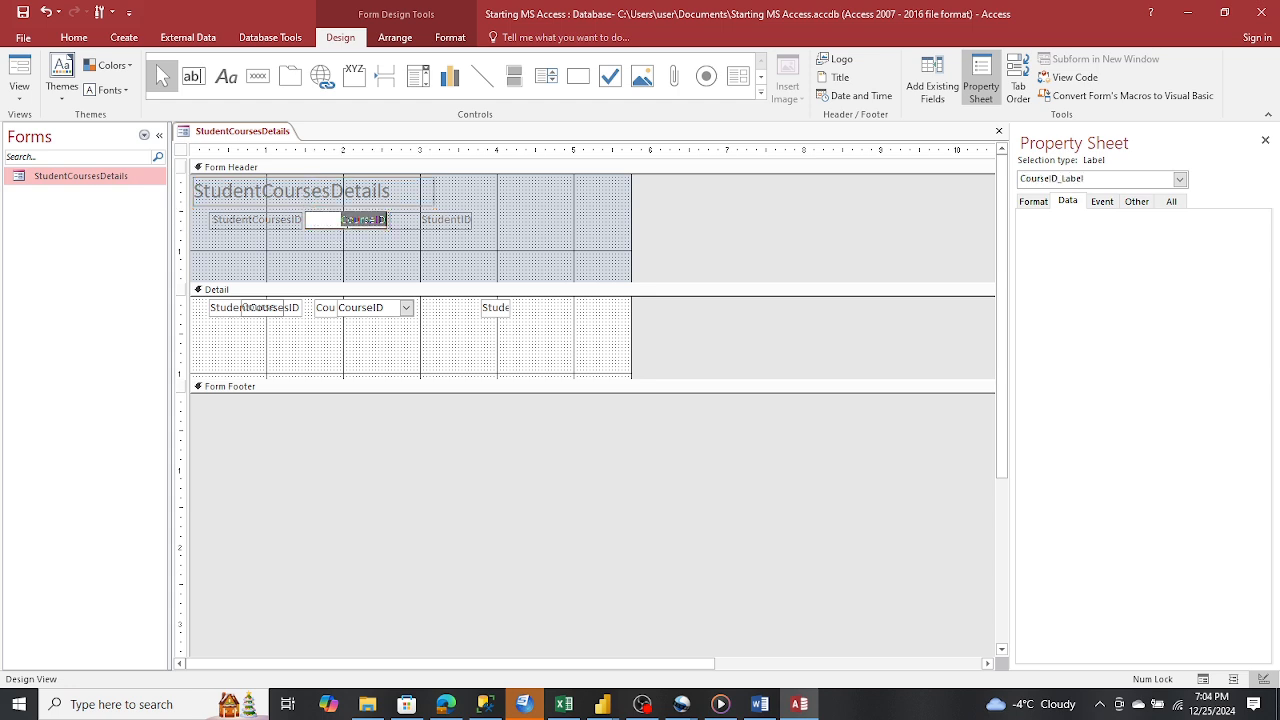
text(Course Name)
click(588, 212)
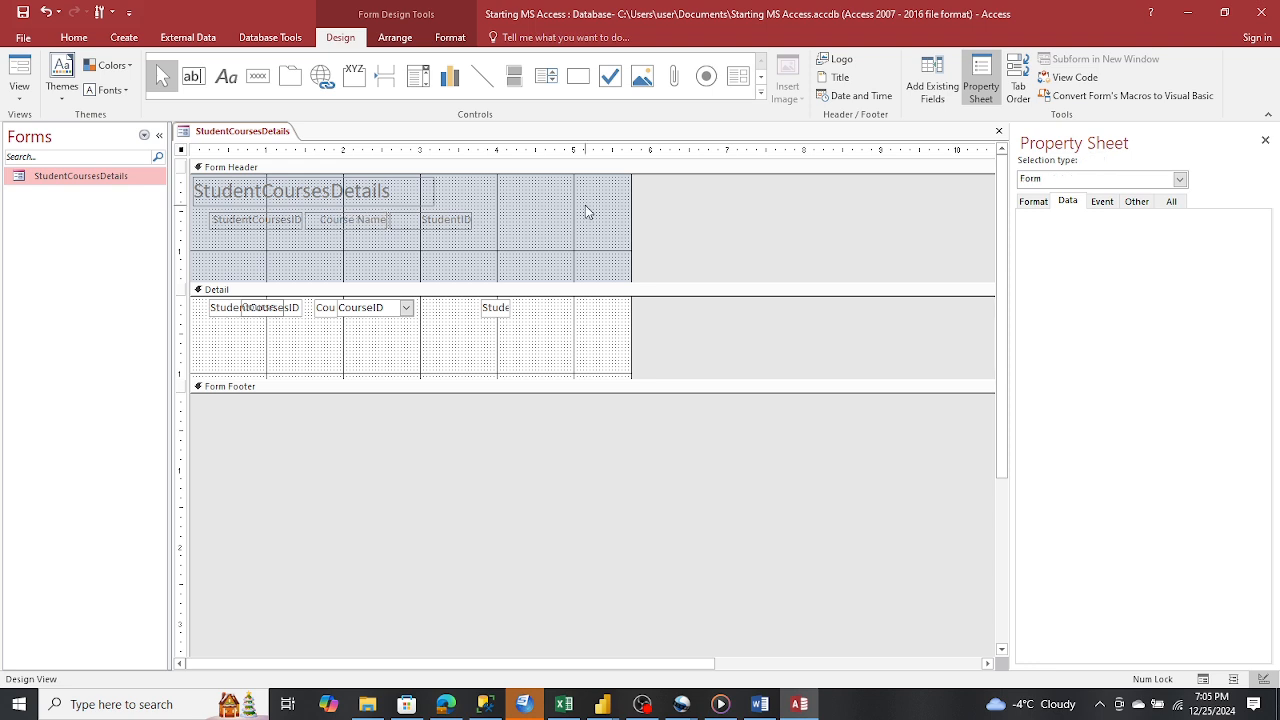
click(588, 212)
drag(357, 281, 358, 237)
Switch the StudentCoursesDetails form to Layout View and check the course combo box and the neighbouring controls
right_click(106, 180)
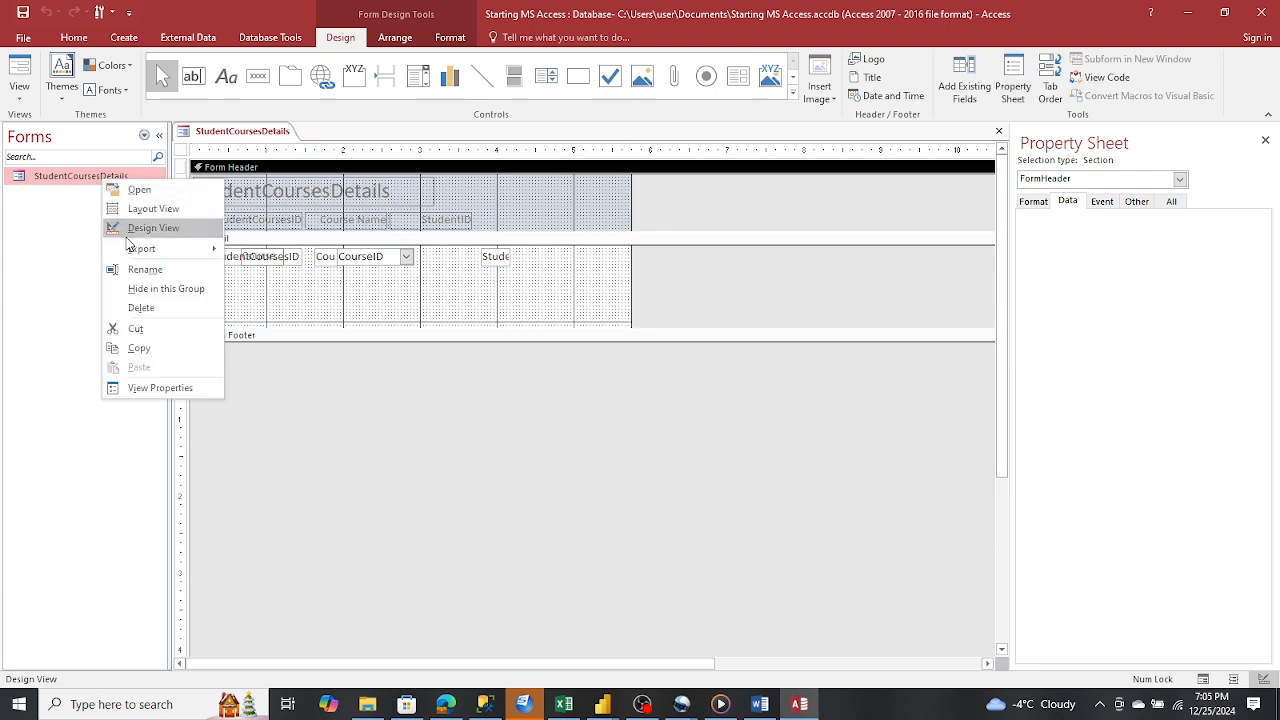
click(134, 208)
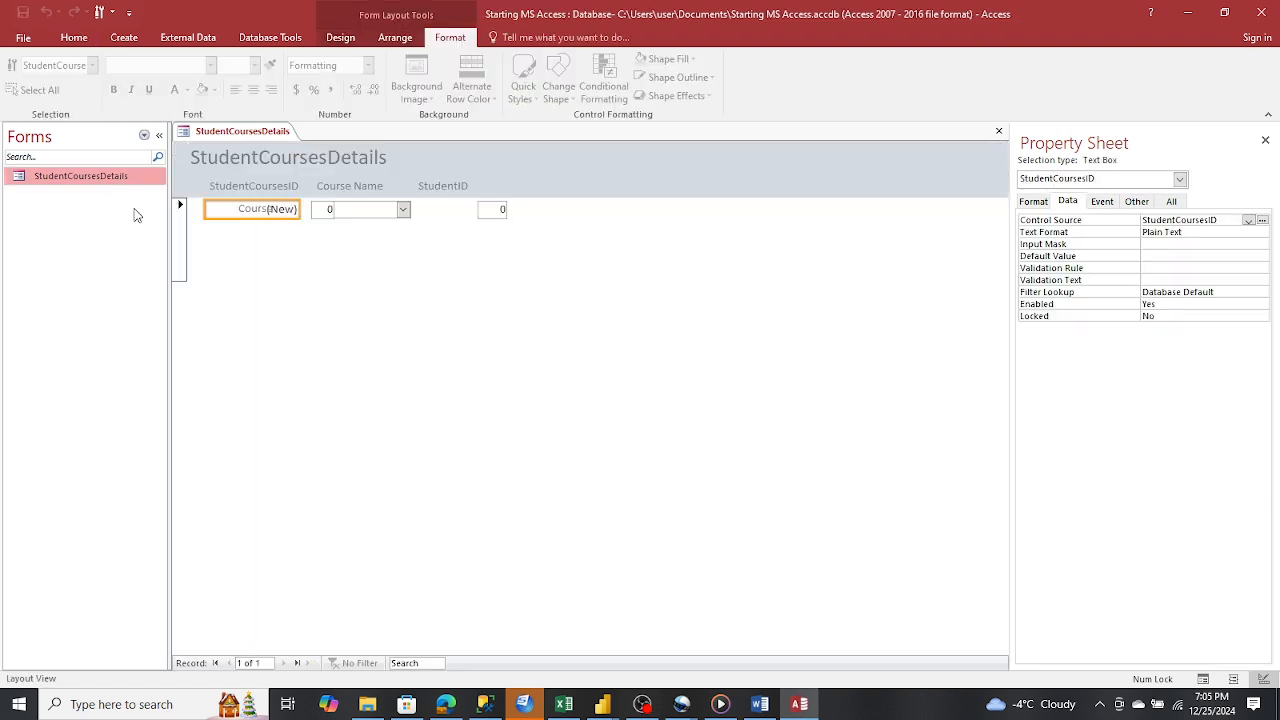
click(399, 210)
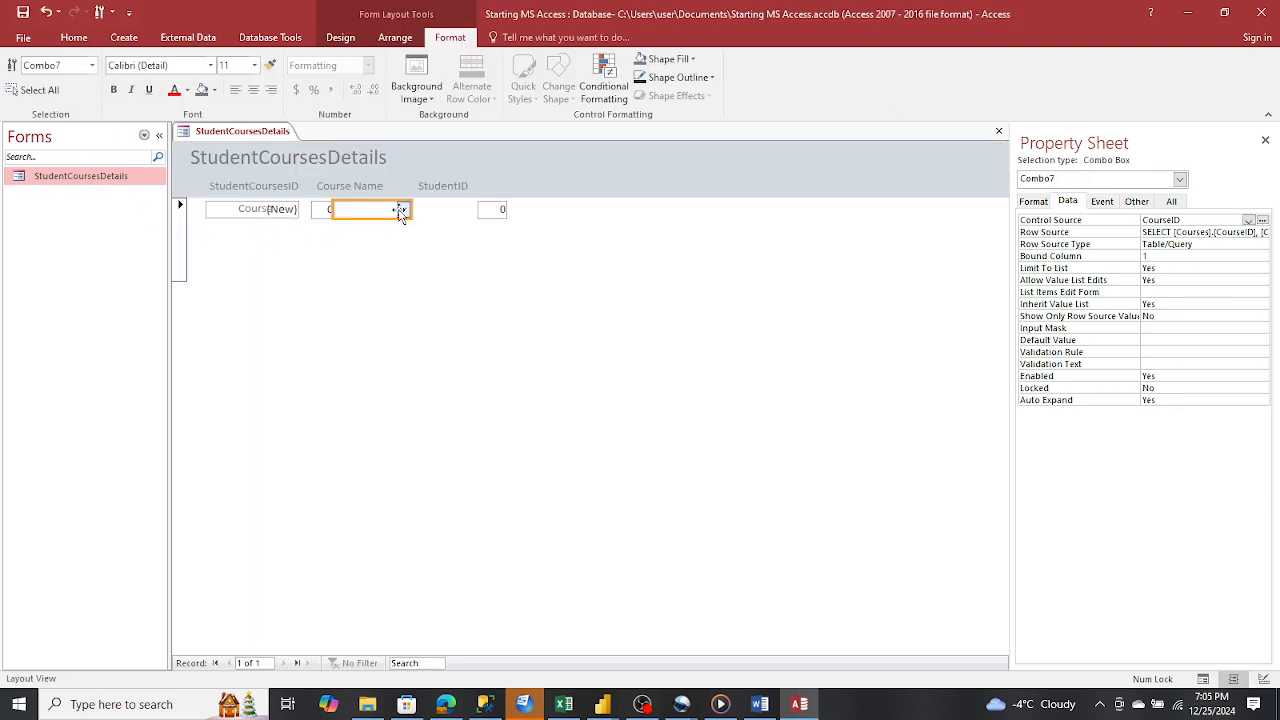
click(338, 315)
click(328, 212)
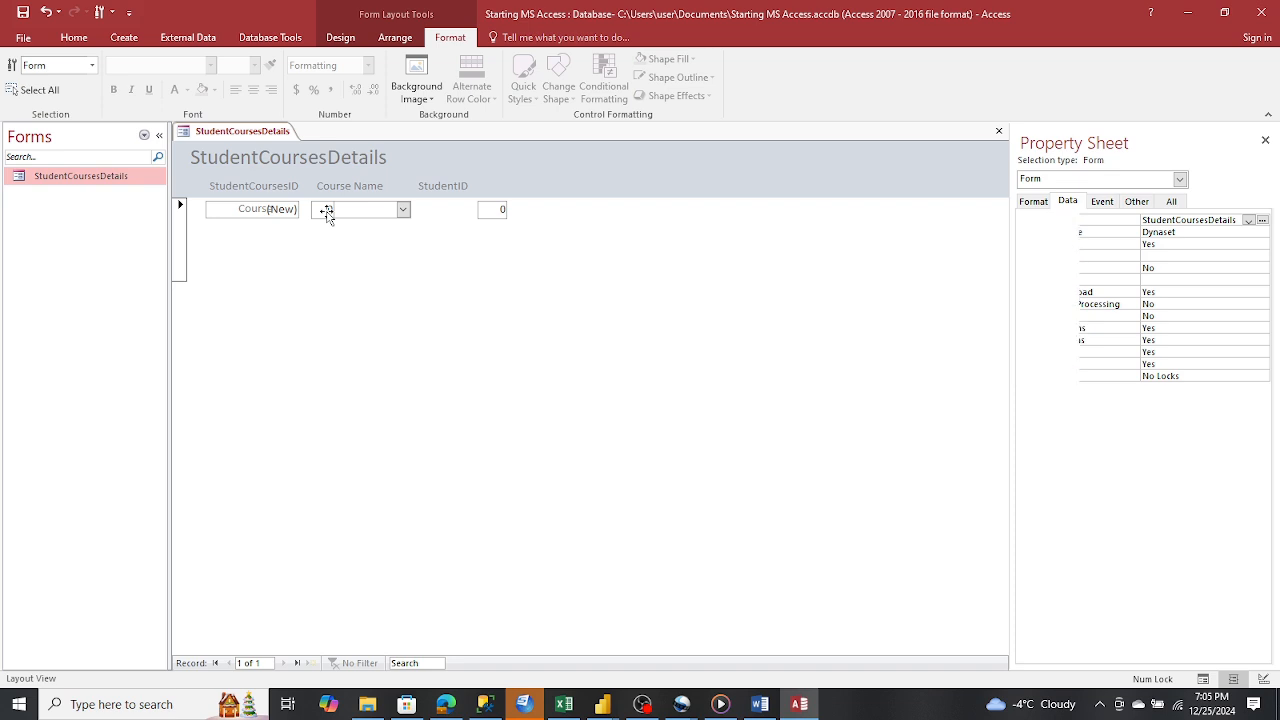
click(229, 212)
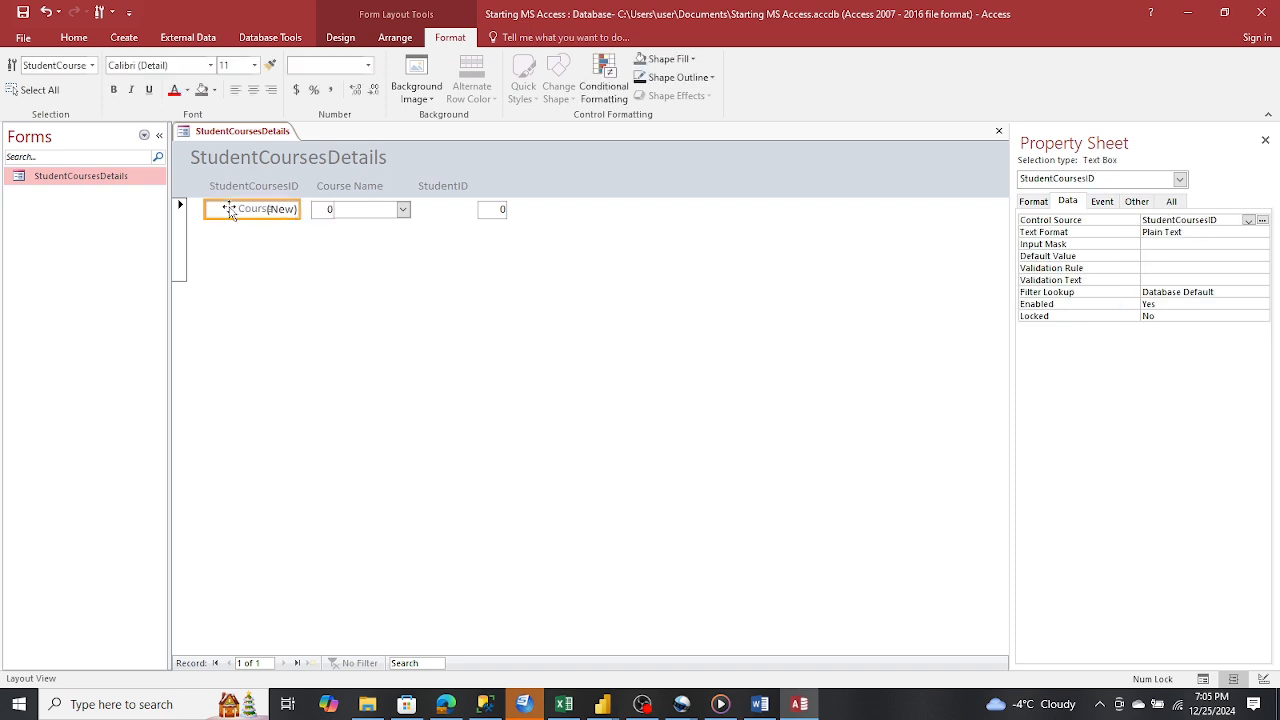
click(404, 210)
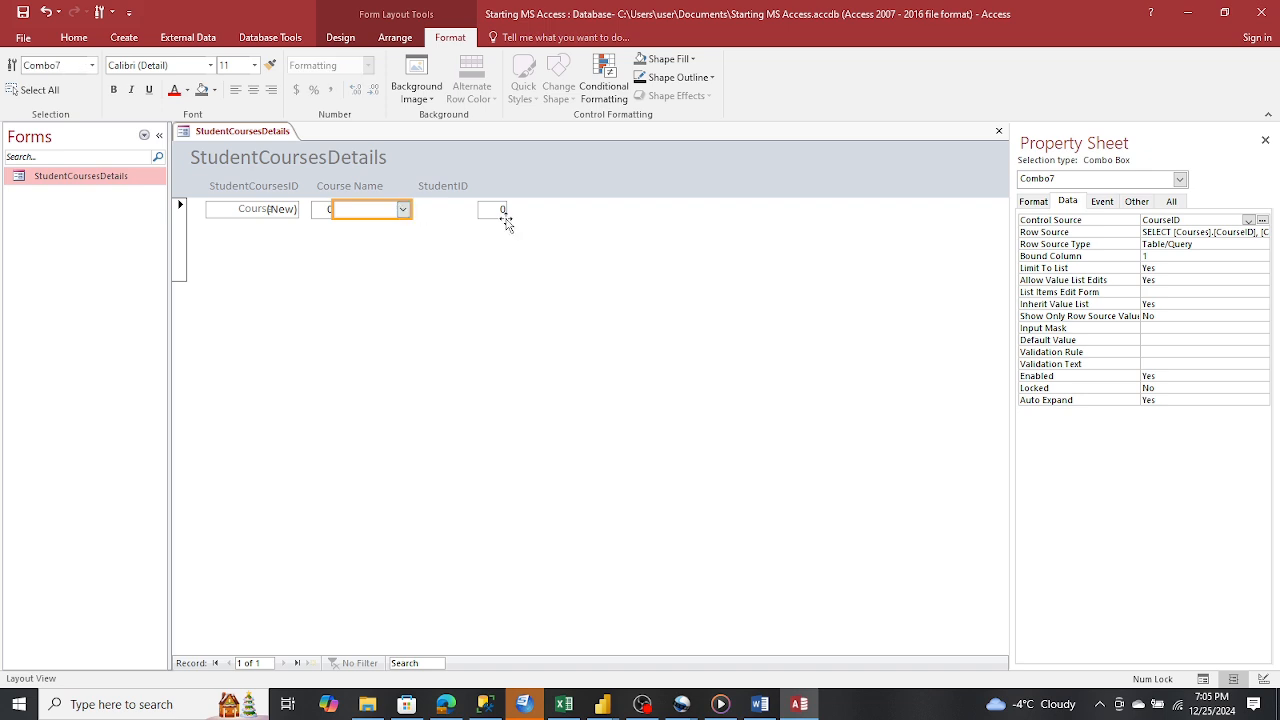
Close the Property Sheet and move the course combo box slightly right, clear of the course ID text box
click(1265, 142)
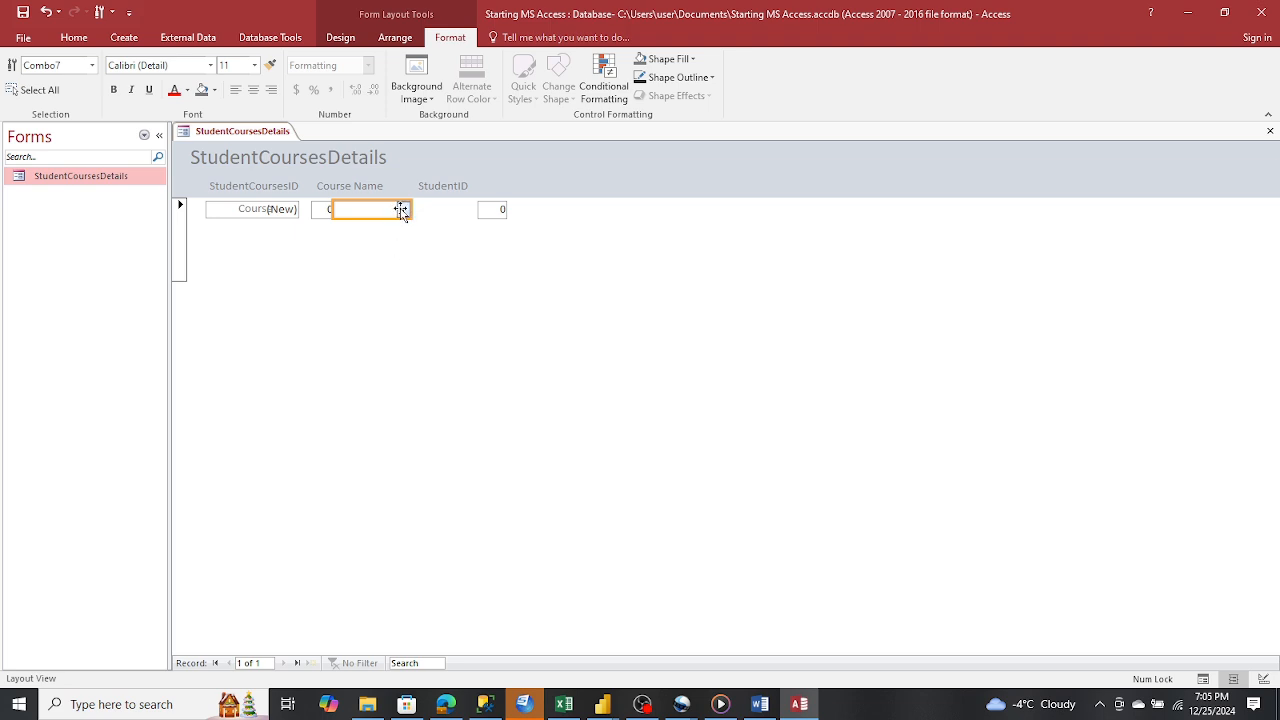
drag(401, 210, 414, 209)
click(346, 274)
click(240, 347)
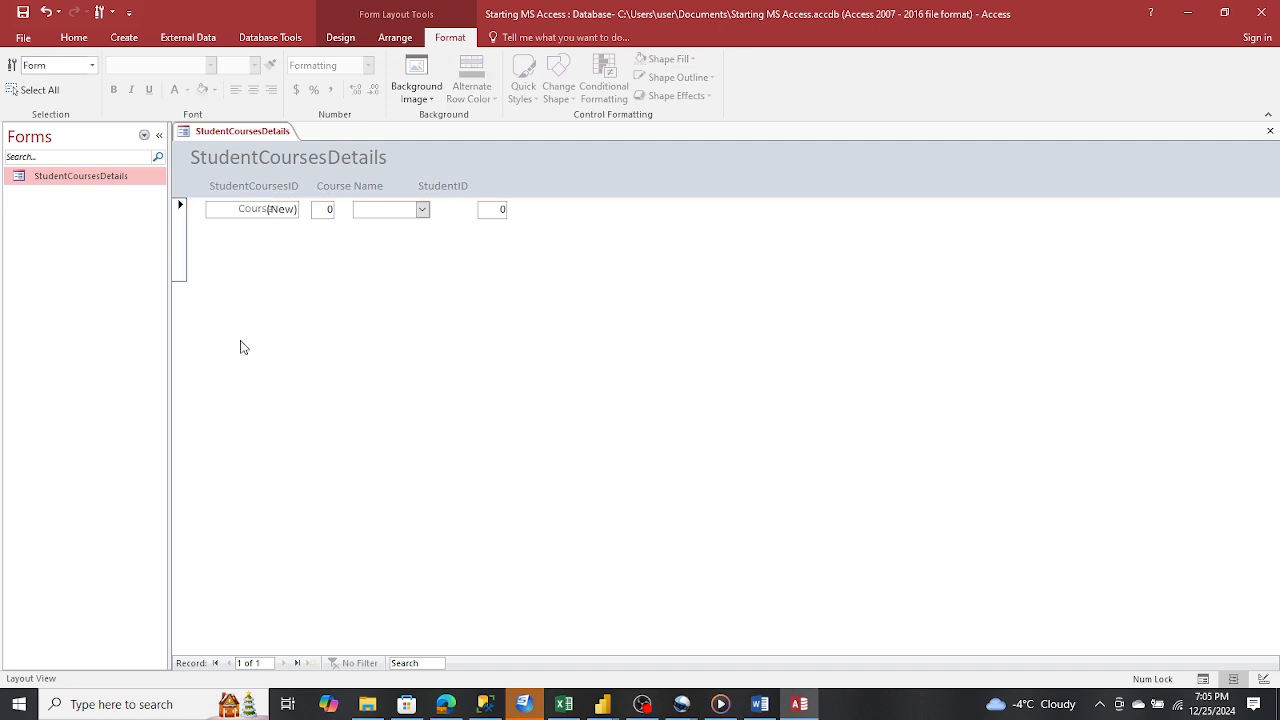
click(424, 212)
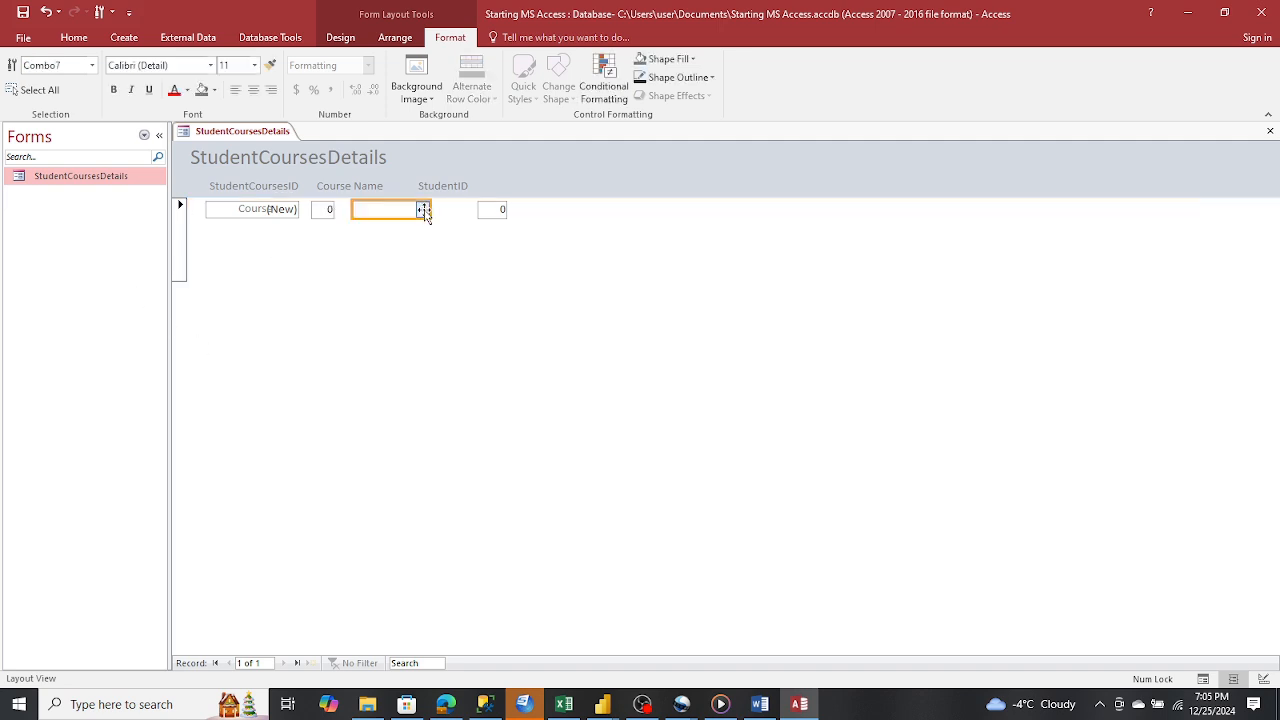
Return the form to Design View and move the CourseID combo box left, closer to the course ID text box
right_click(43, 177)
click(110, 222)
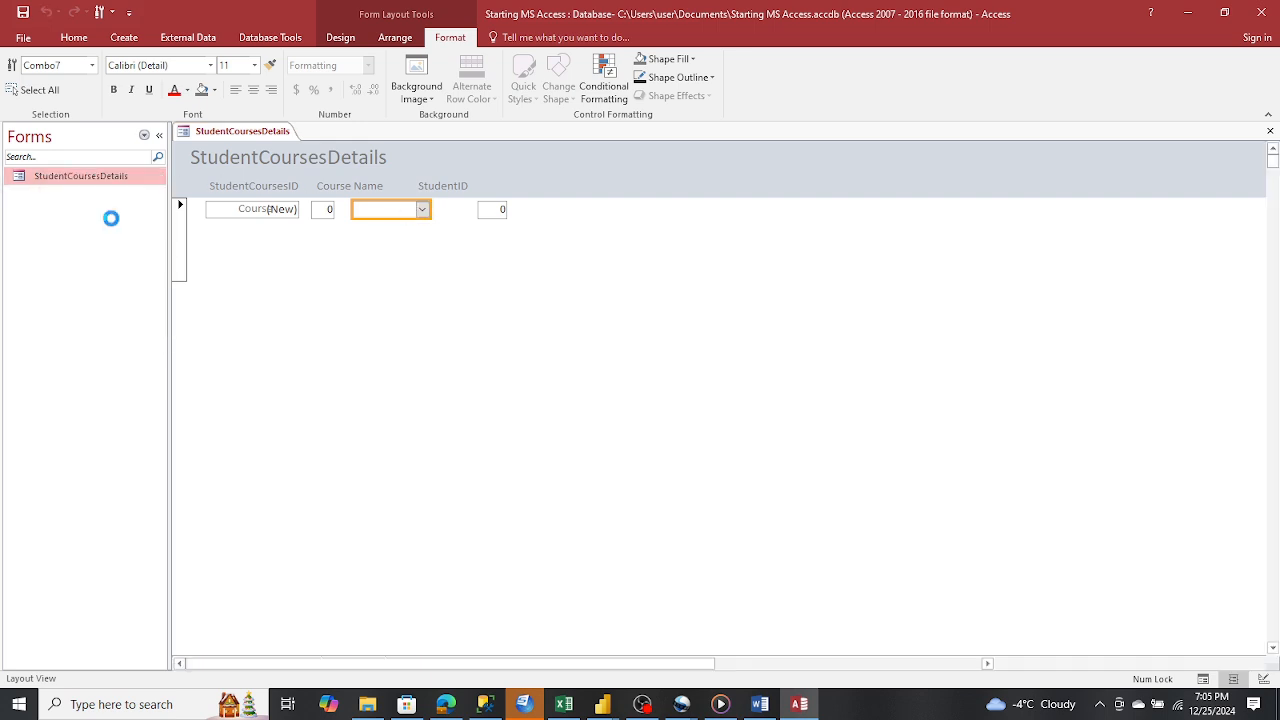
click(398, 258)
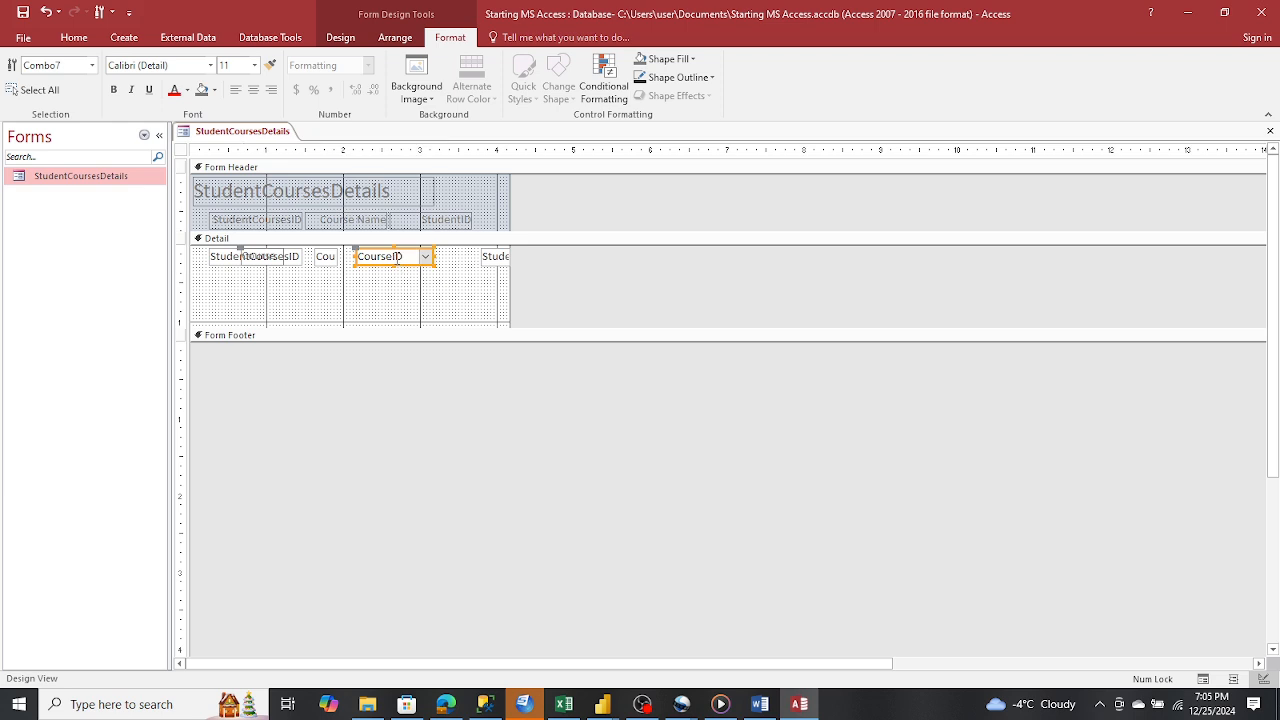
drag(426, 255, 411, 254)
click(520, 326)
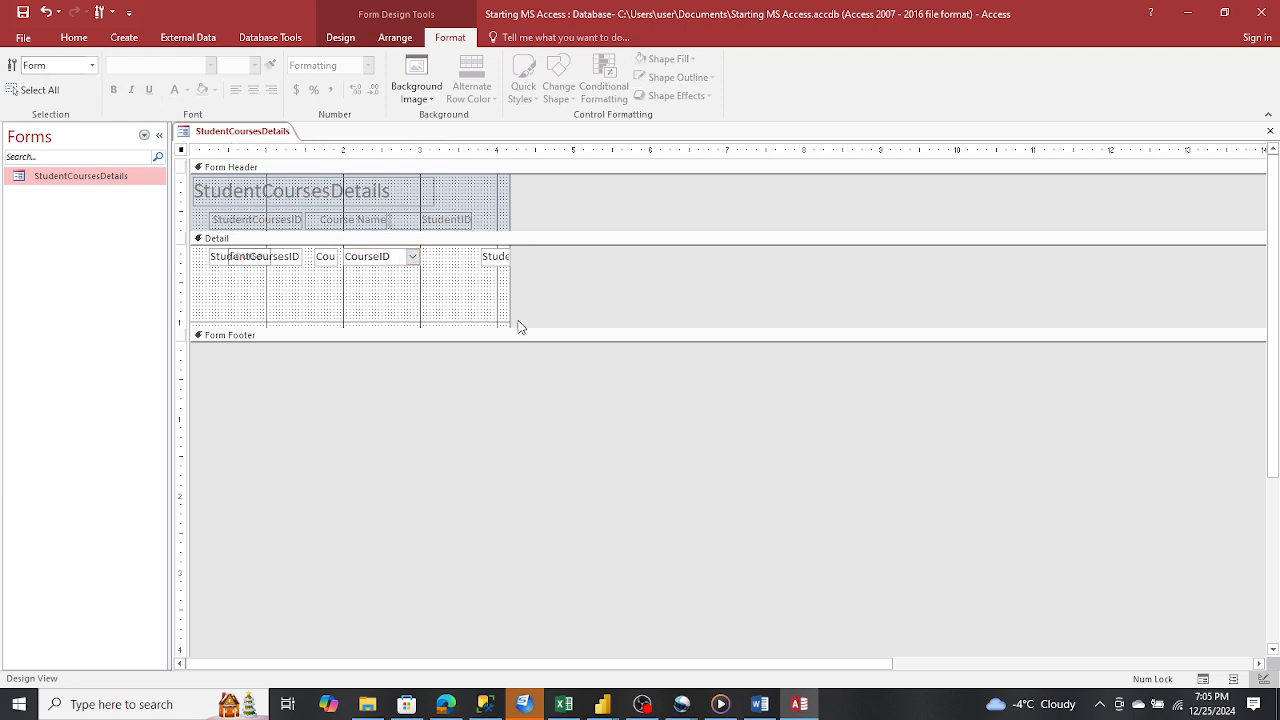
Move the StudentID text box left beside the CourseID combo box, then close the form and save its design
click(495, 256)
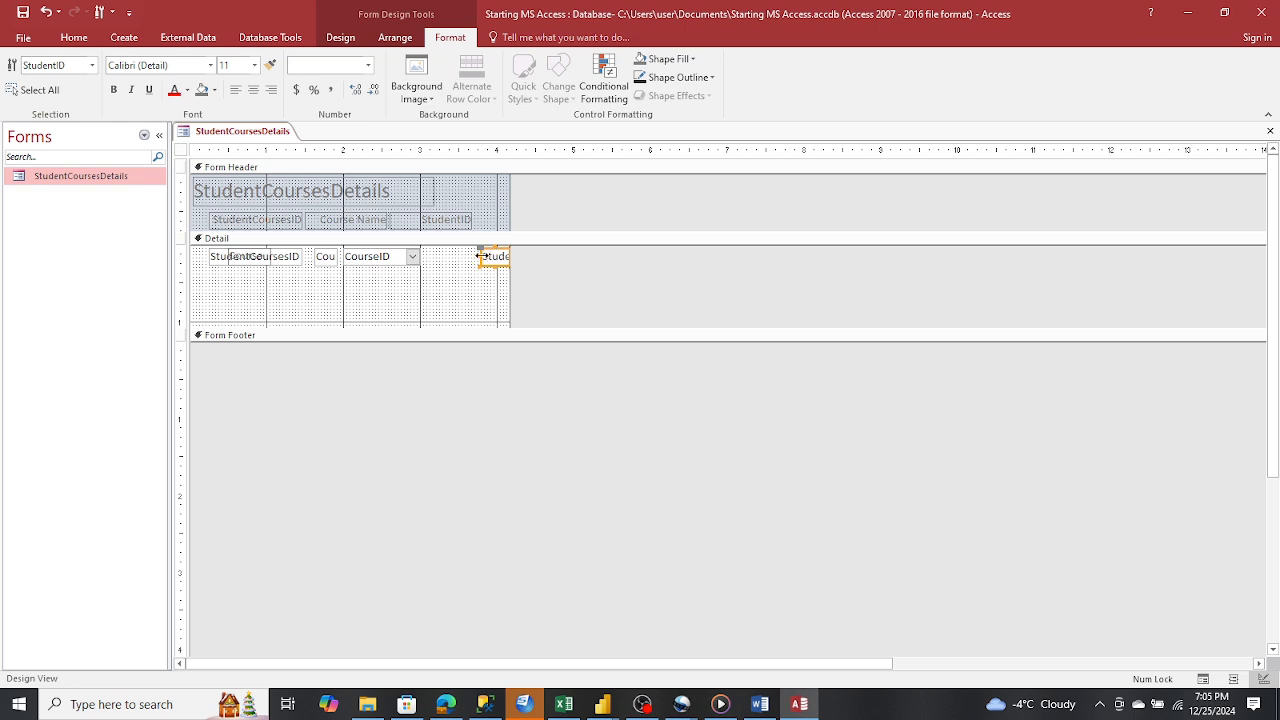
drag(487, 250, 429, 250)
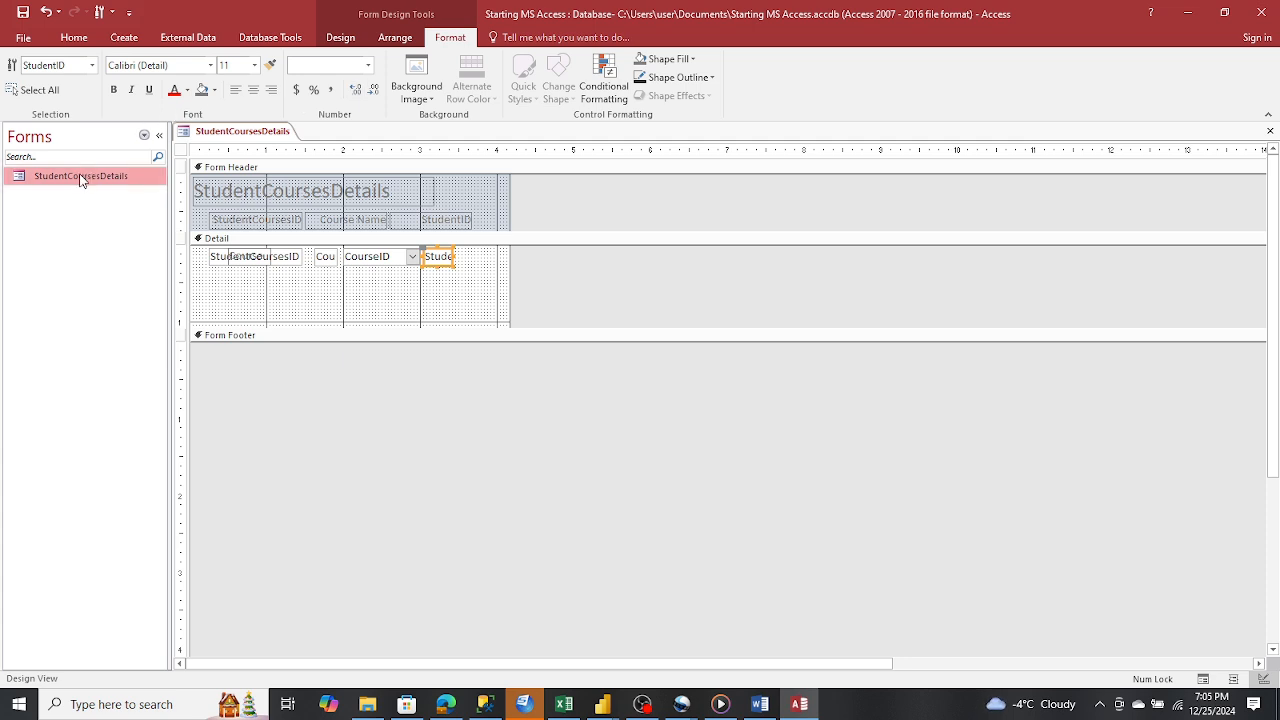
click(1269, 131)
click(588, 401)
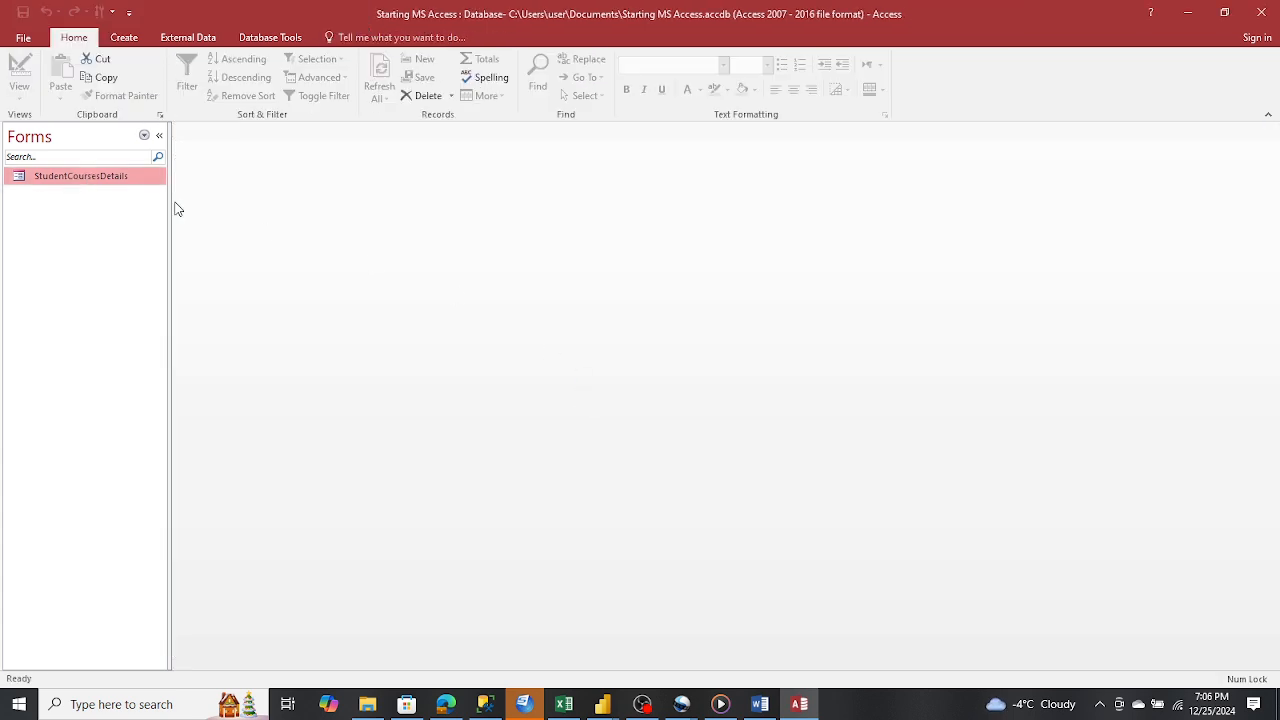
Open the StudentCoursesDetails form, choose French as the course name in the new record, and close the form
double_click(19, 181)
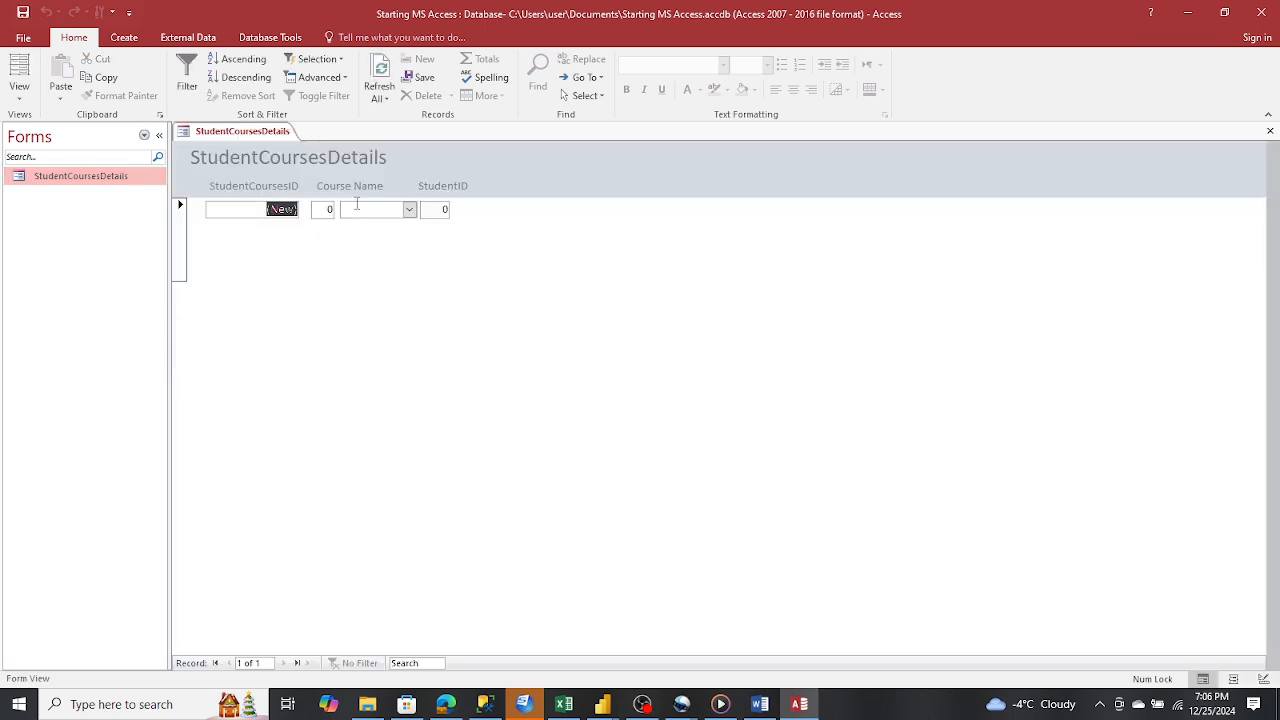
click(409, 211)
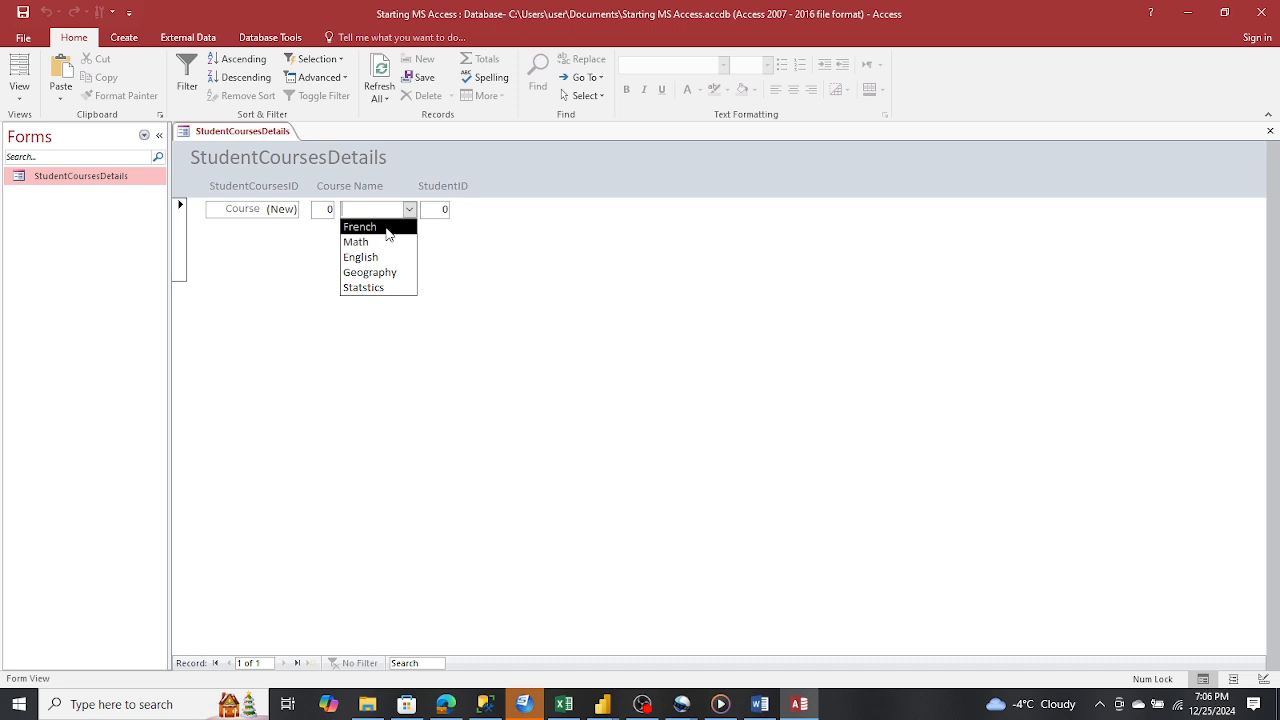
click(388, 228)
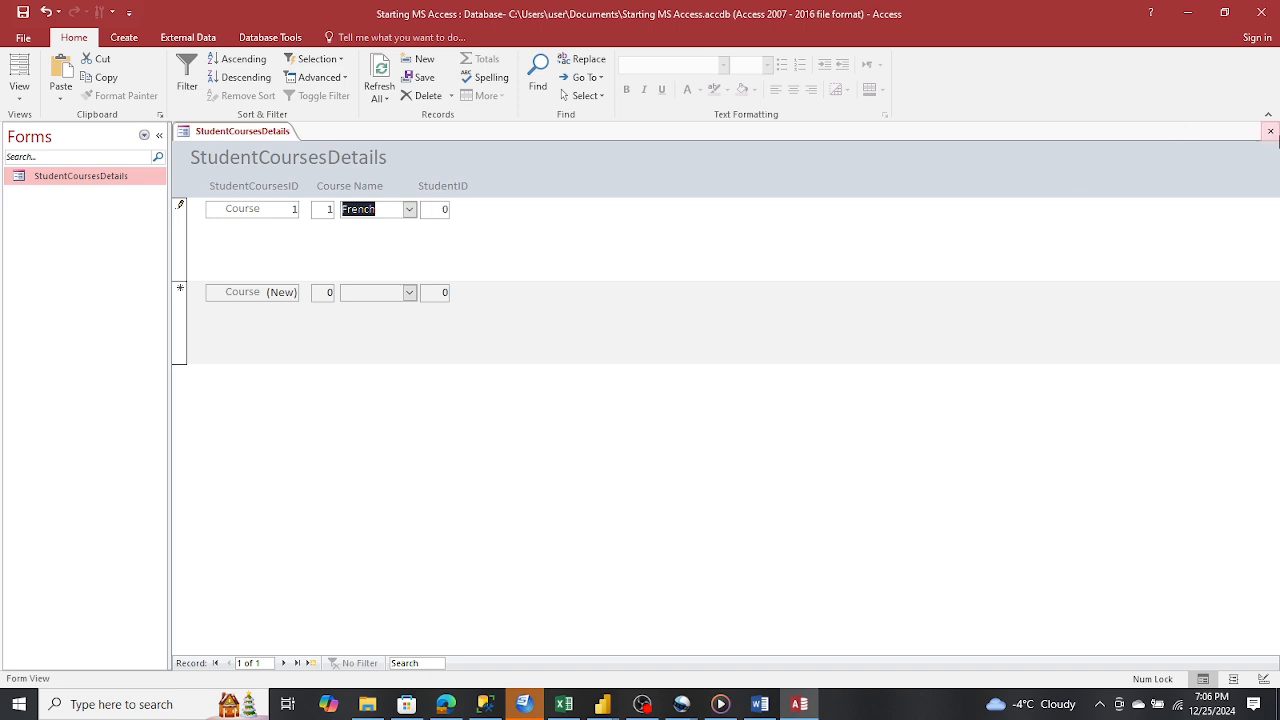
click(1270, 131)
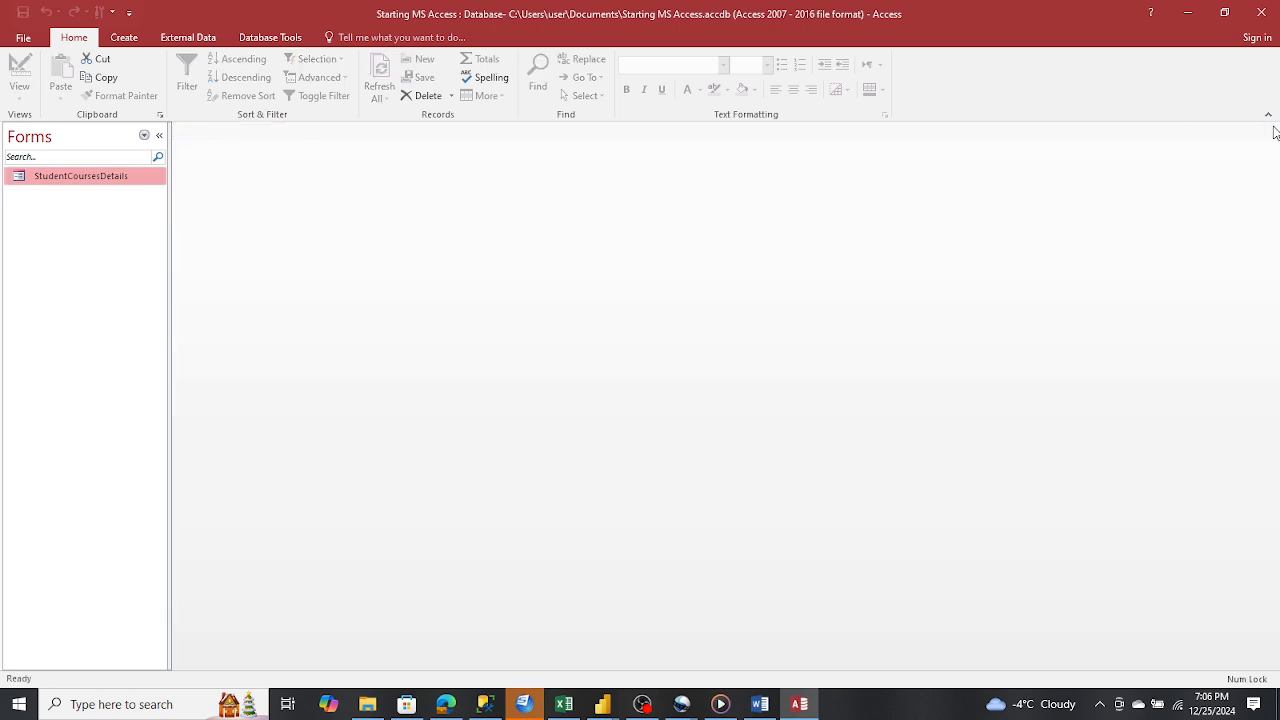
Reopen the form in Design View, widen it to about 5.3 on the ruler, and shift the StudentID text box slightly right
right_click(49, 178)
click(68, 225)
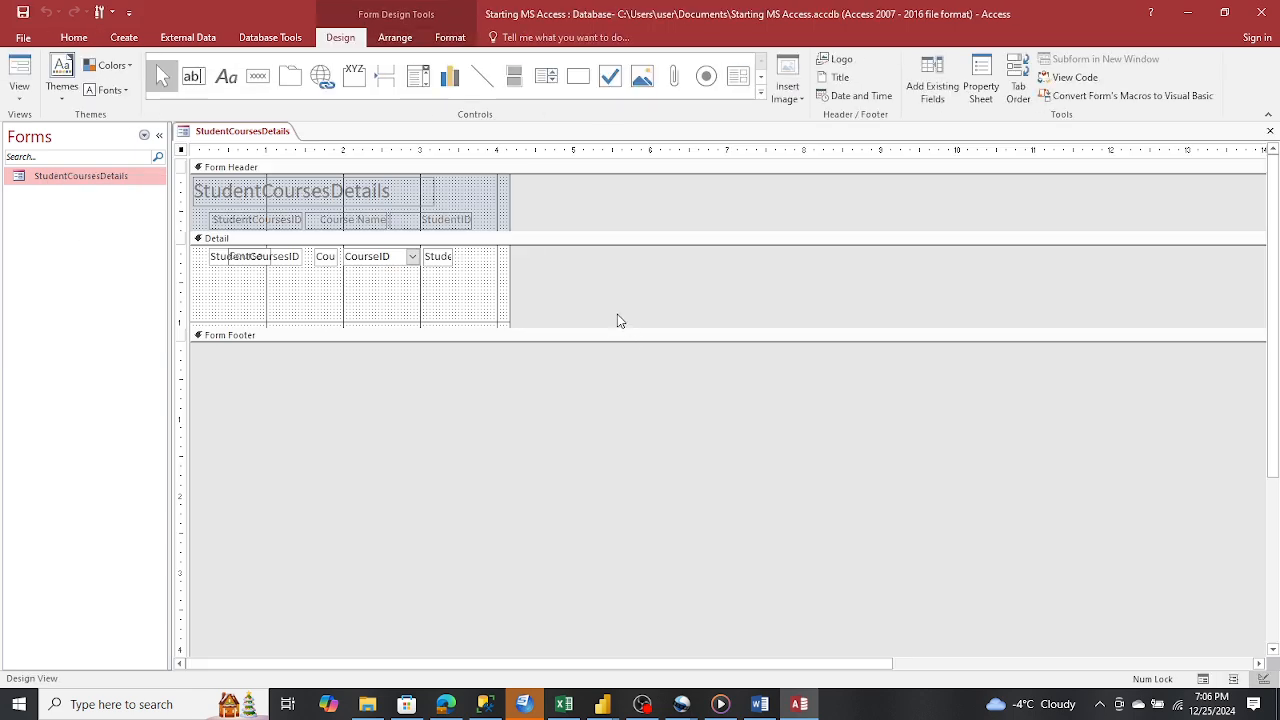
drag(508, 206, 597, 210)
click(448, 256)
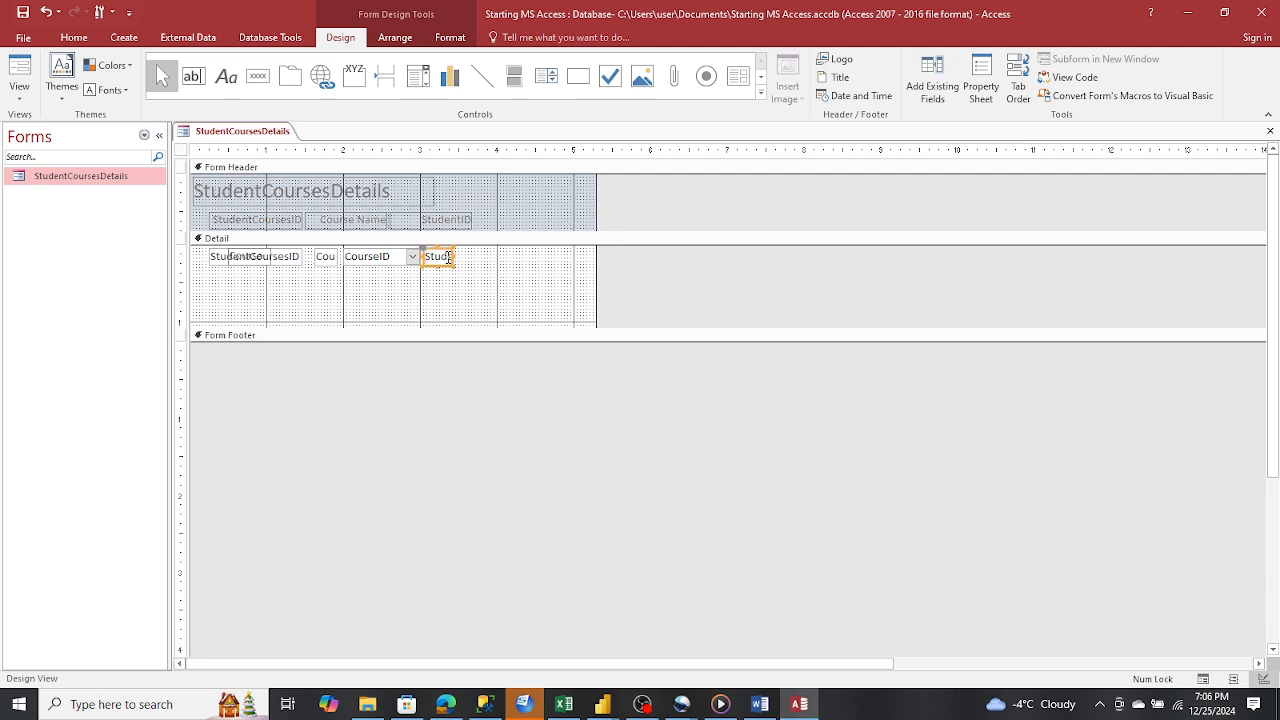
drag(440, 252, 462, 249)
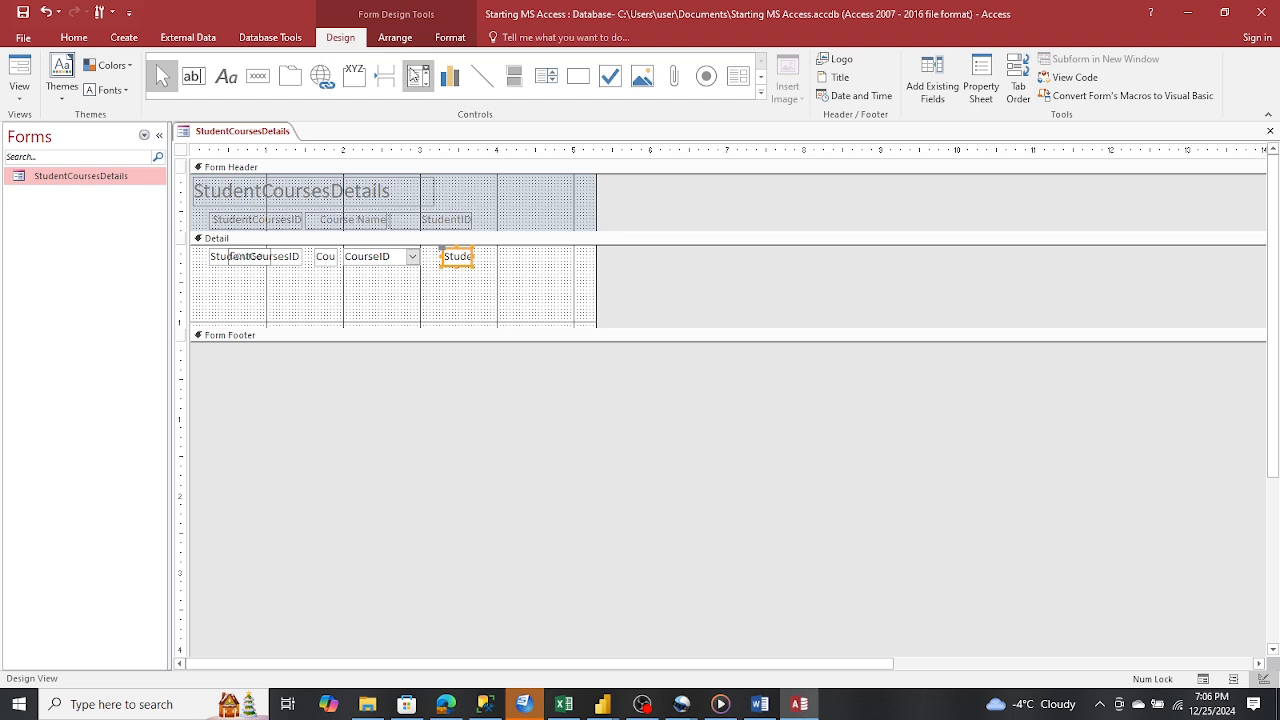
Add a combo box beside the StudentID text box that gets its values from the Students table
click(413, 76)
click(418, 76)
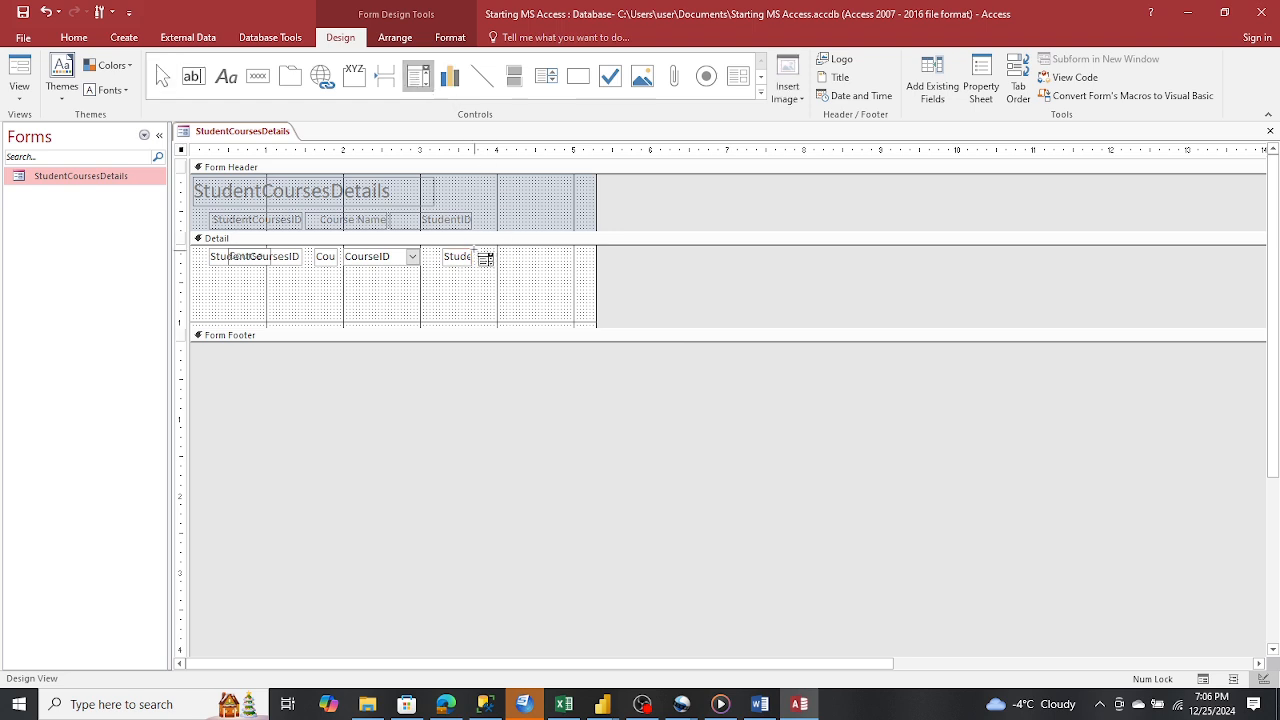
click(484, 258)
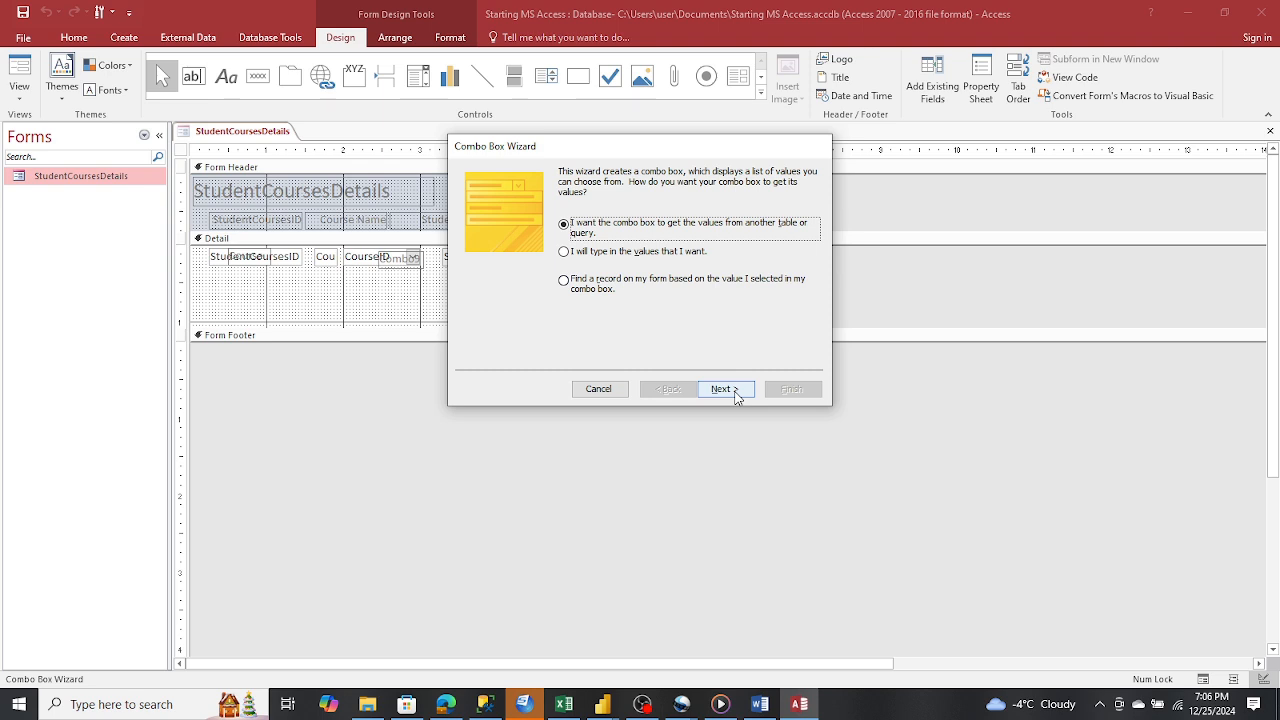
click(736, 396)
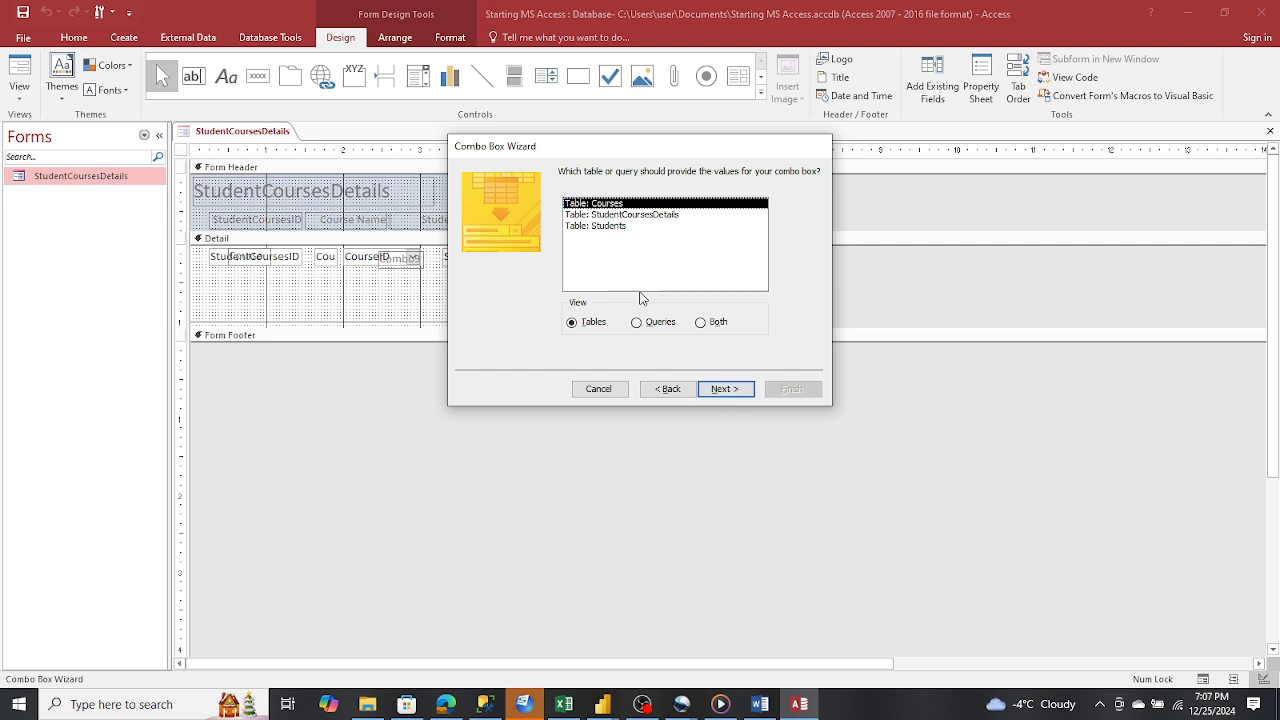
click(591, 229)
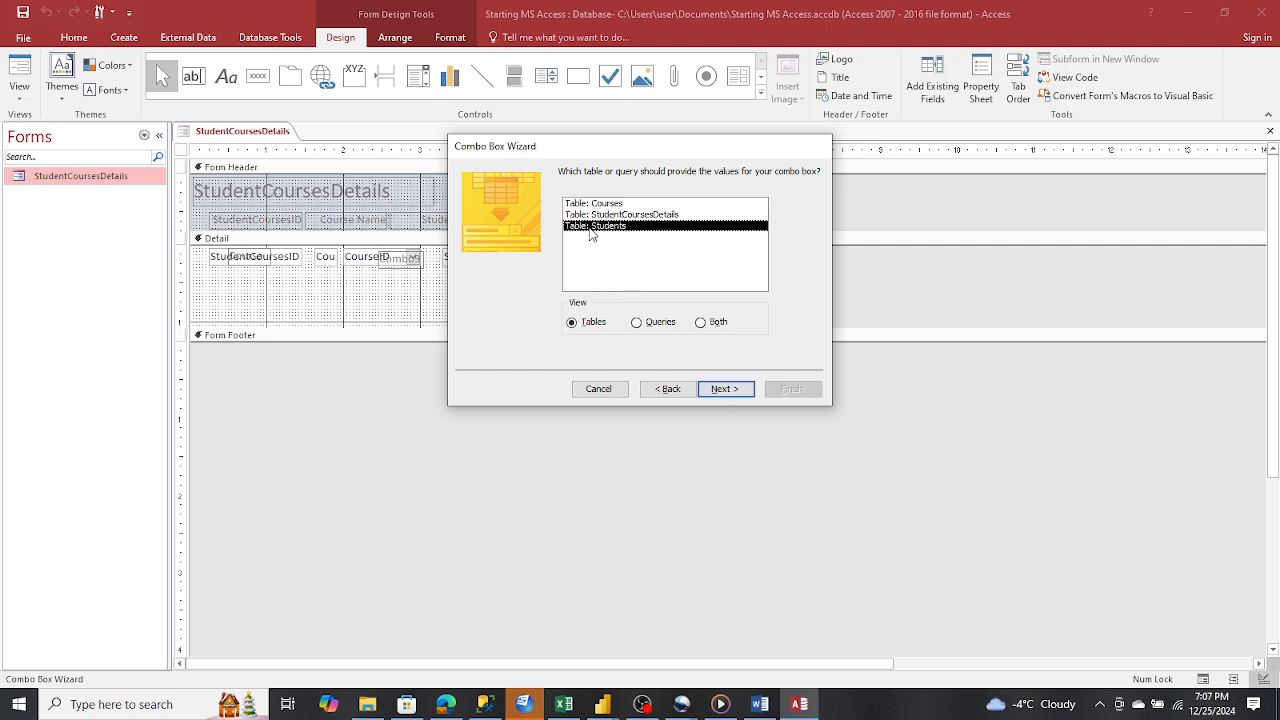
click(724, 389)
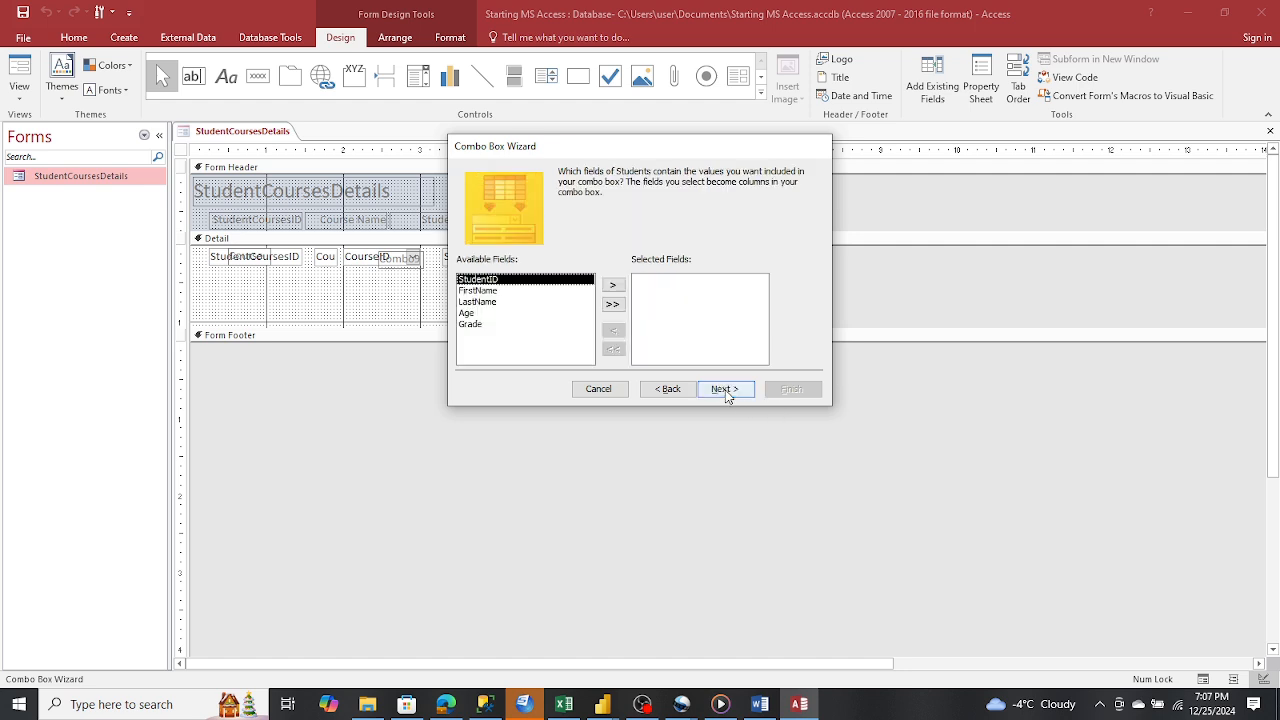
Include the StudentID, FirstName and LastName fields as columns of the new combo box
click(614, 286)
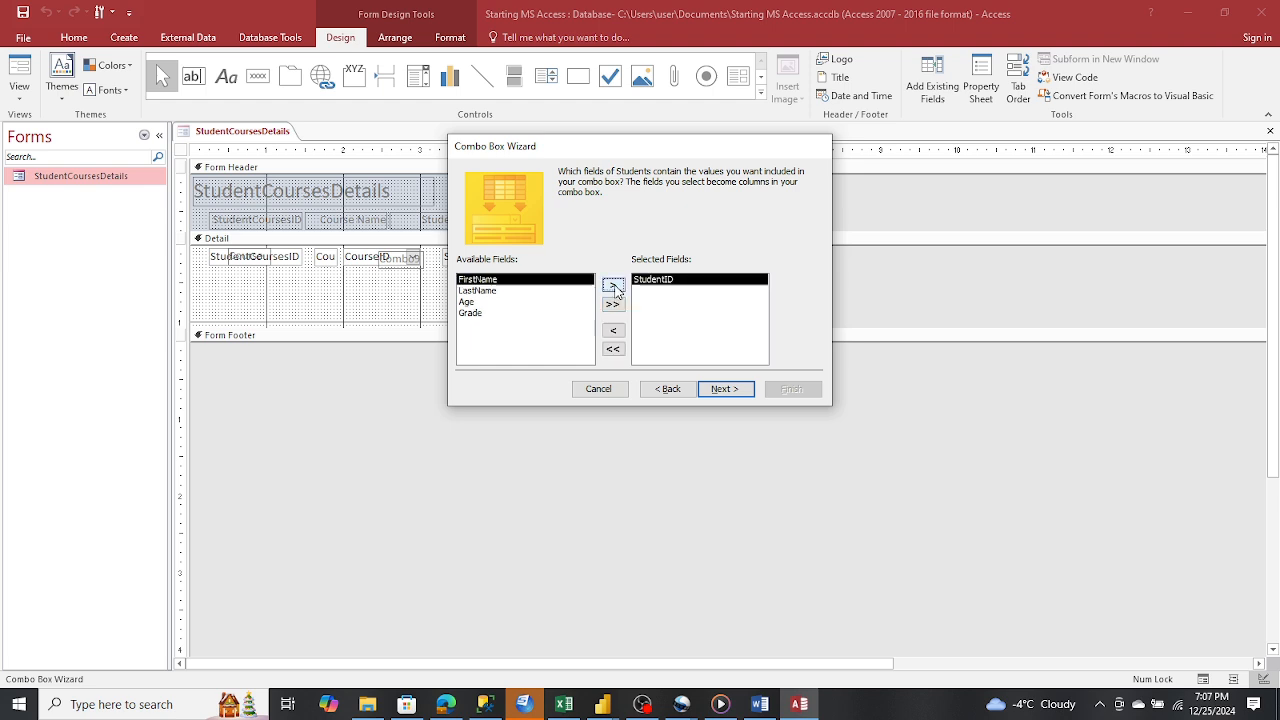
click(614, 286)
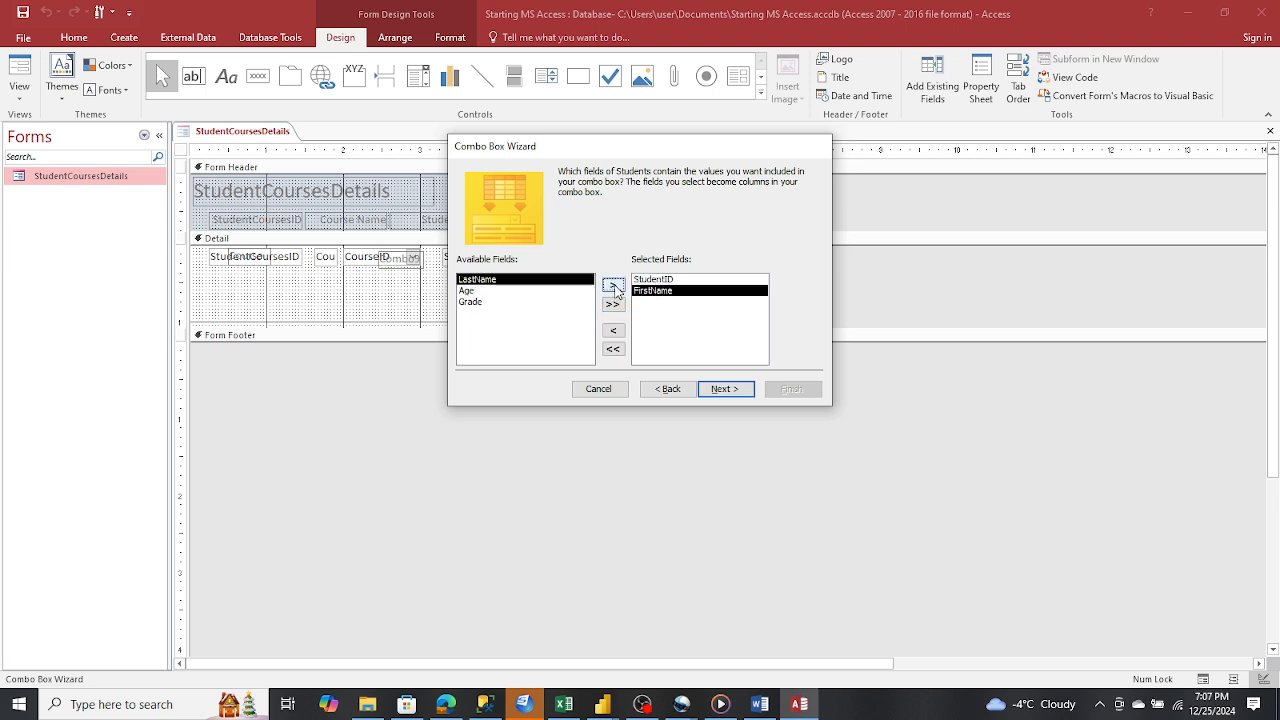
click(614, 286)
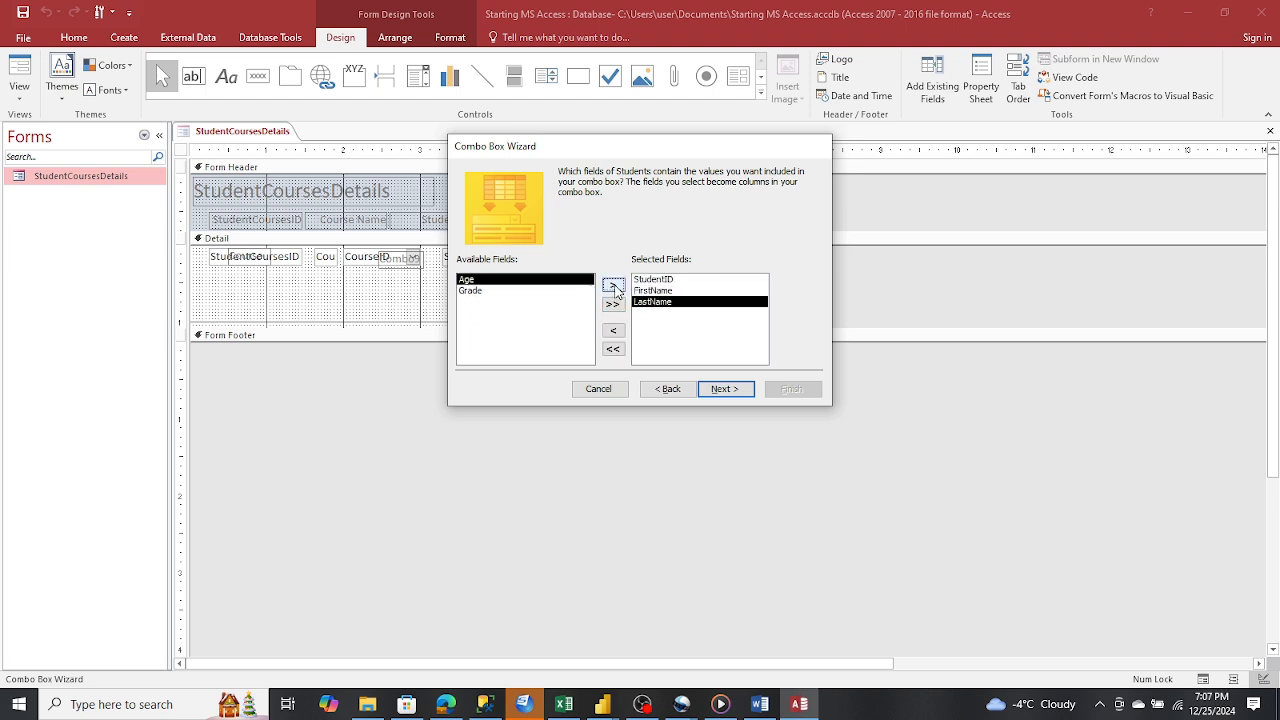
Leave the combo box's rows unsorted and keep its key column hidden
click(736, 390)
click(738, 391)
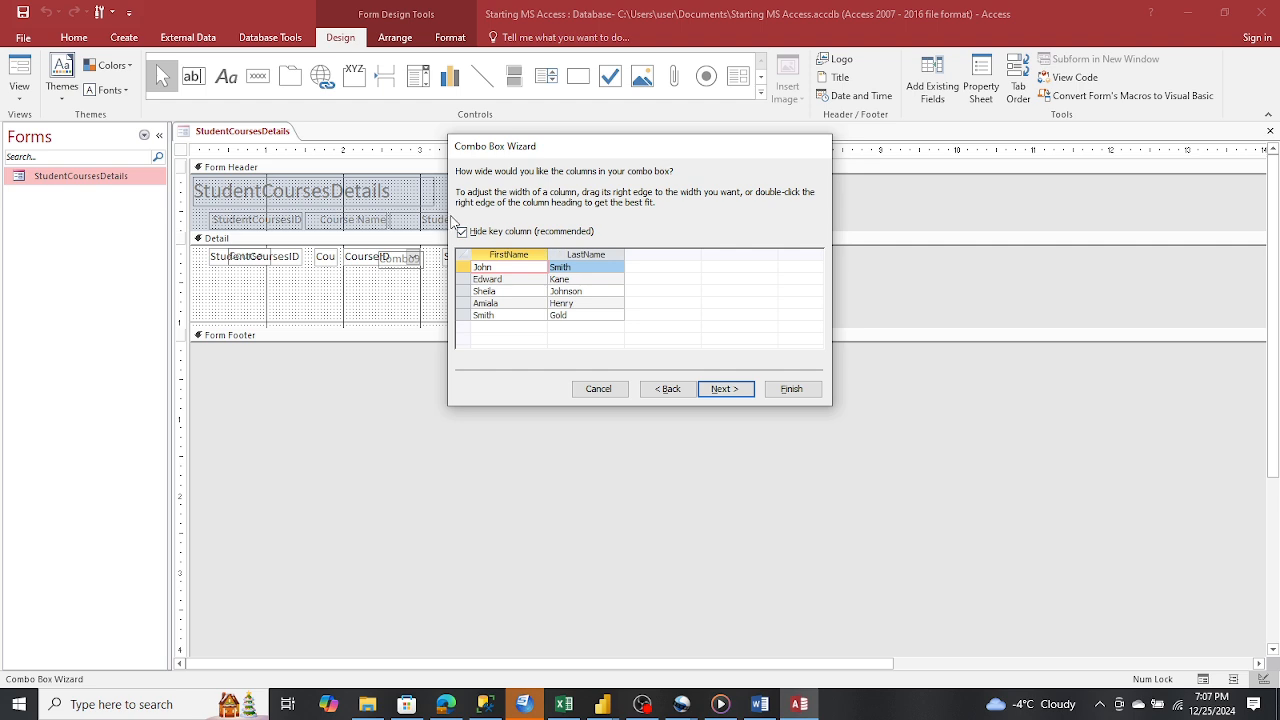
click(461, 232)
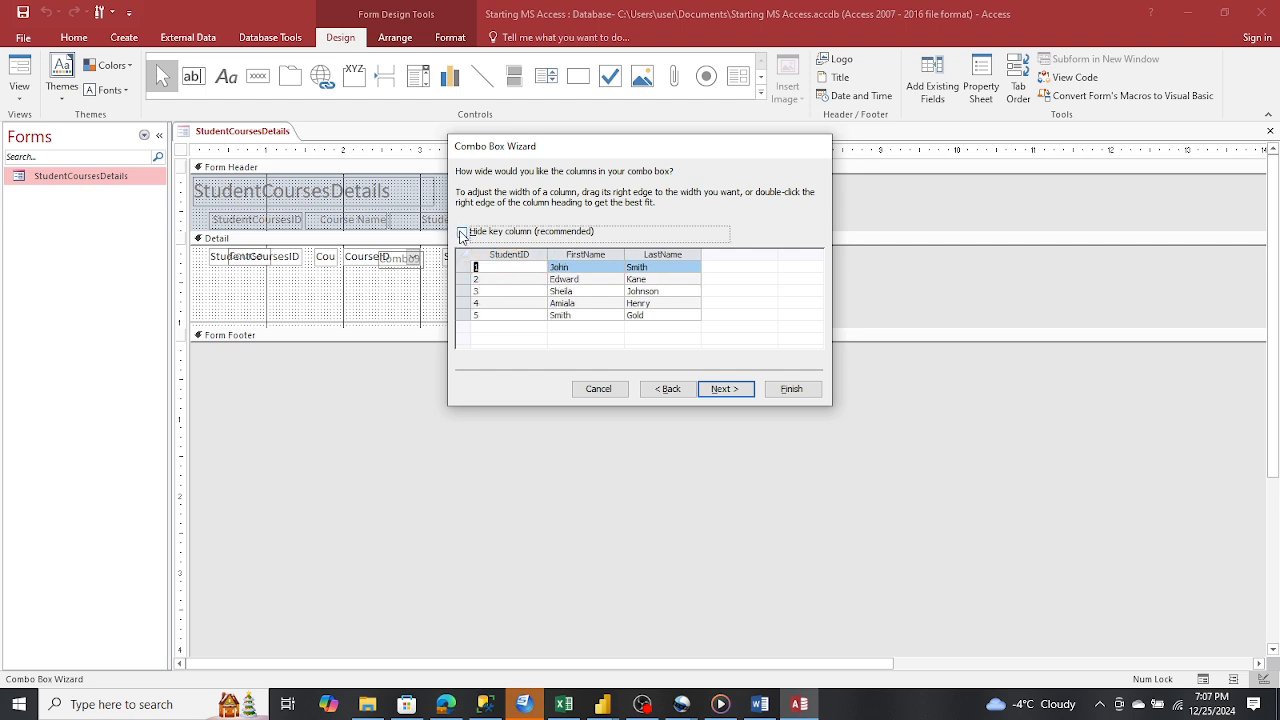
click(461, 233)
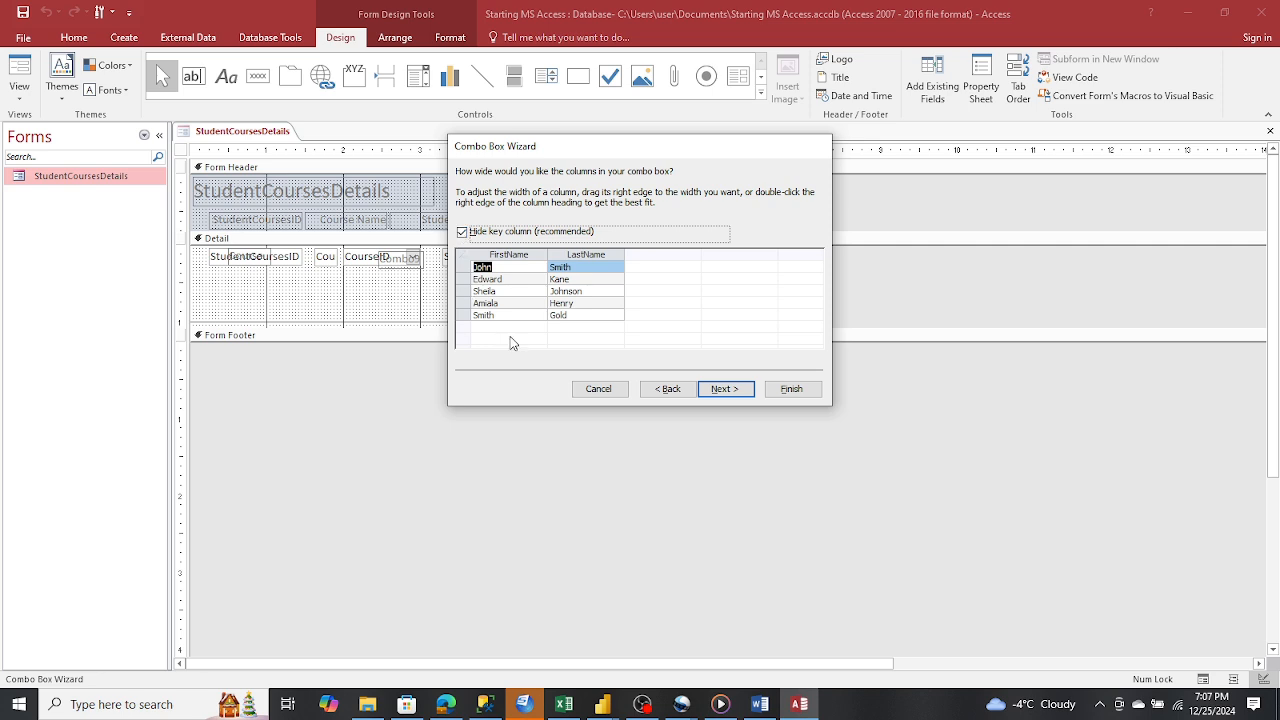
click(725, 392)
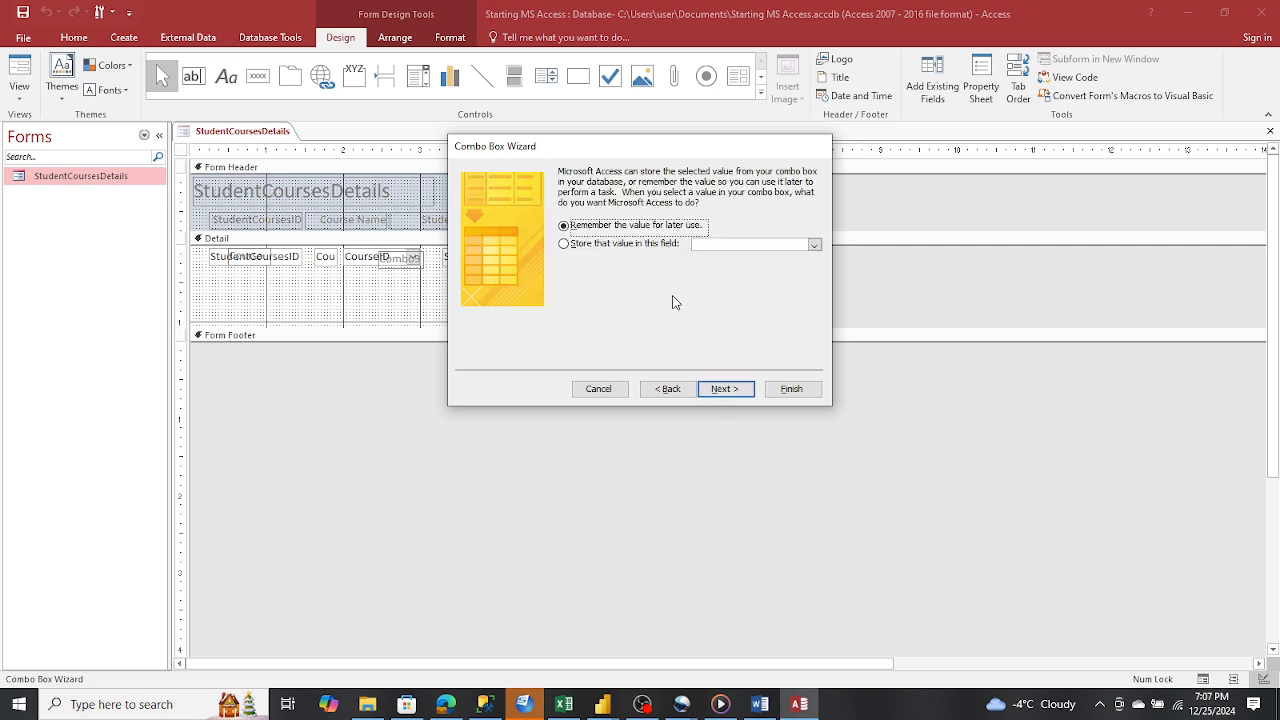
Store the combo box's selected value in the StudentID field, label the control Student, and finish creating it
click(563, 244)
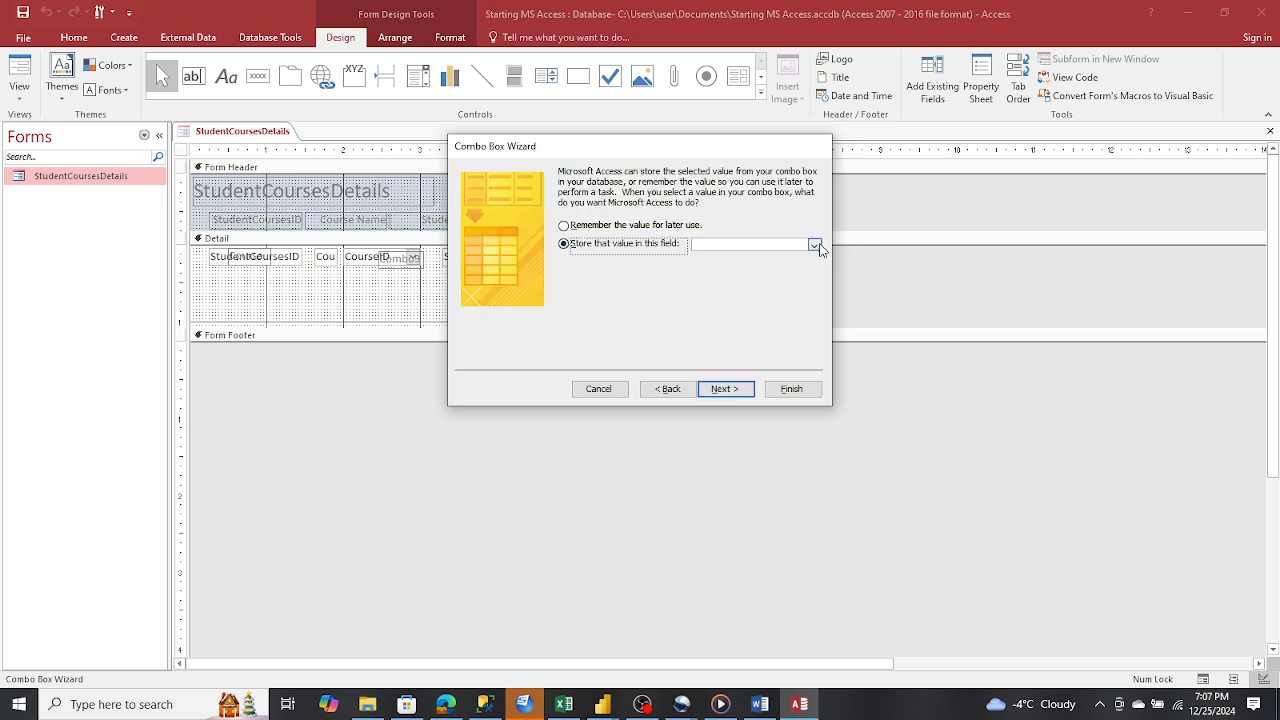
click(814, 245)
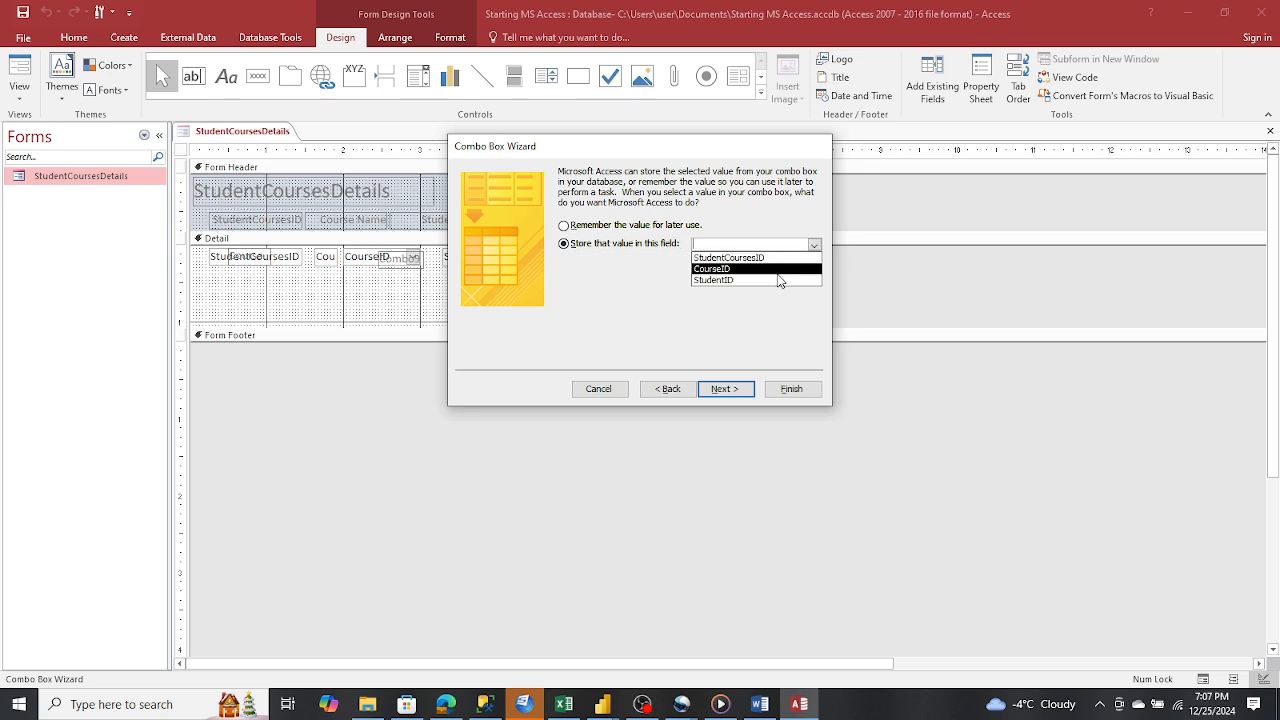
click(782, 281)
click(724, 389)
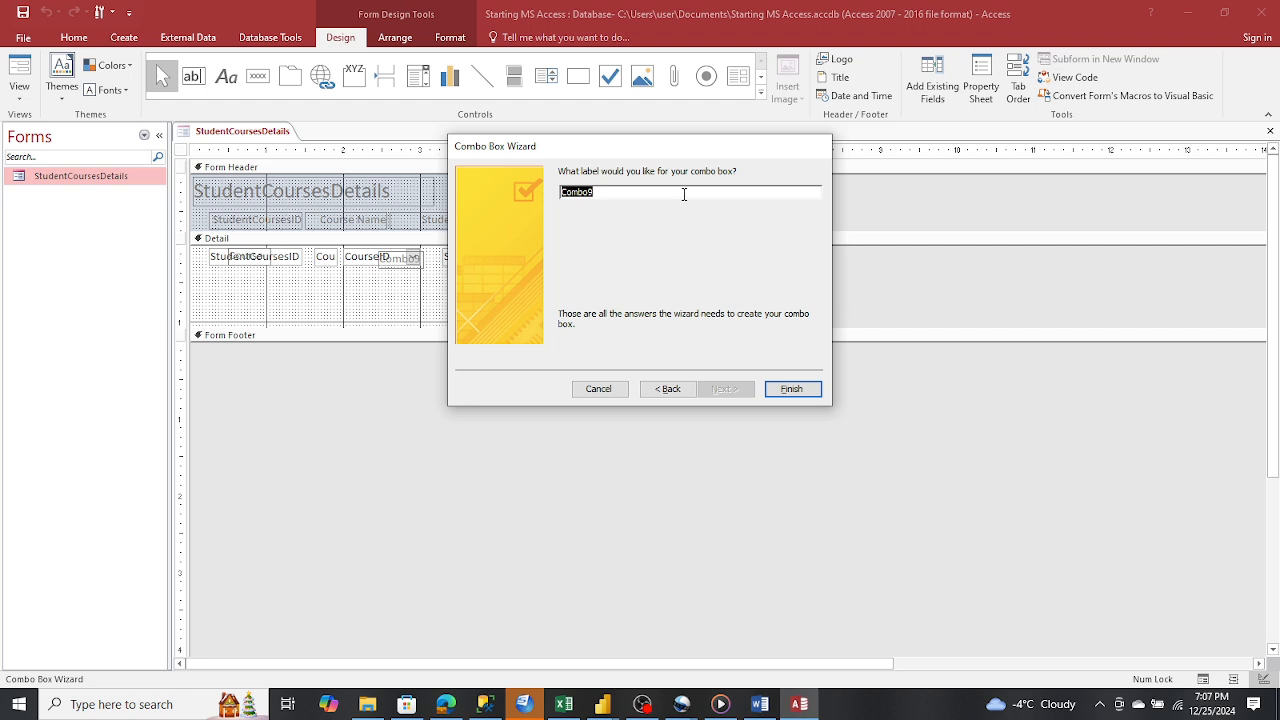
text(Student)
click(798, 392)
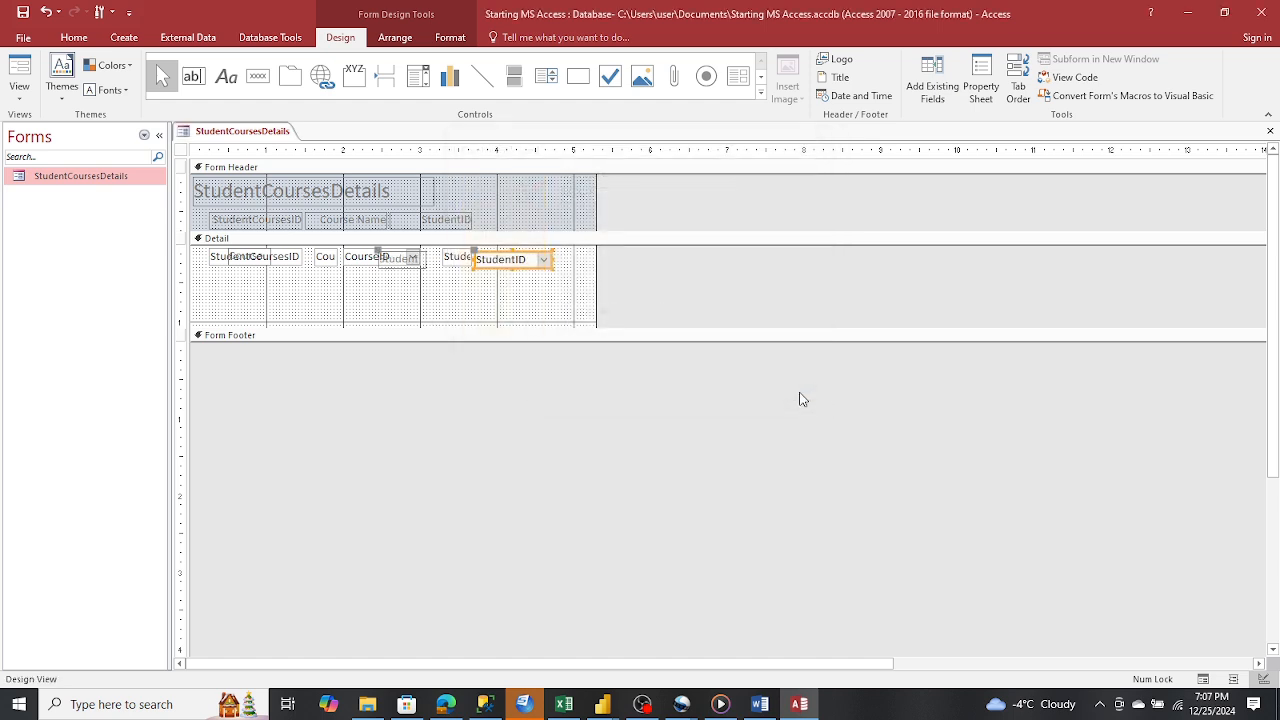
Move the StudentID header label above the new combo box and change its text to Student Name
click(441, 220)
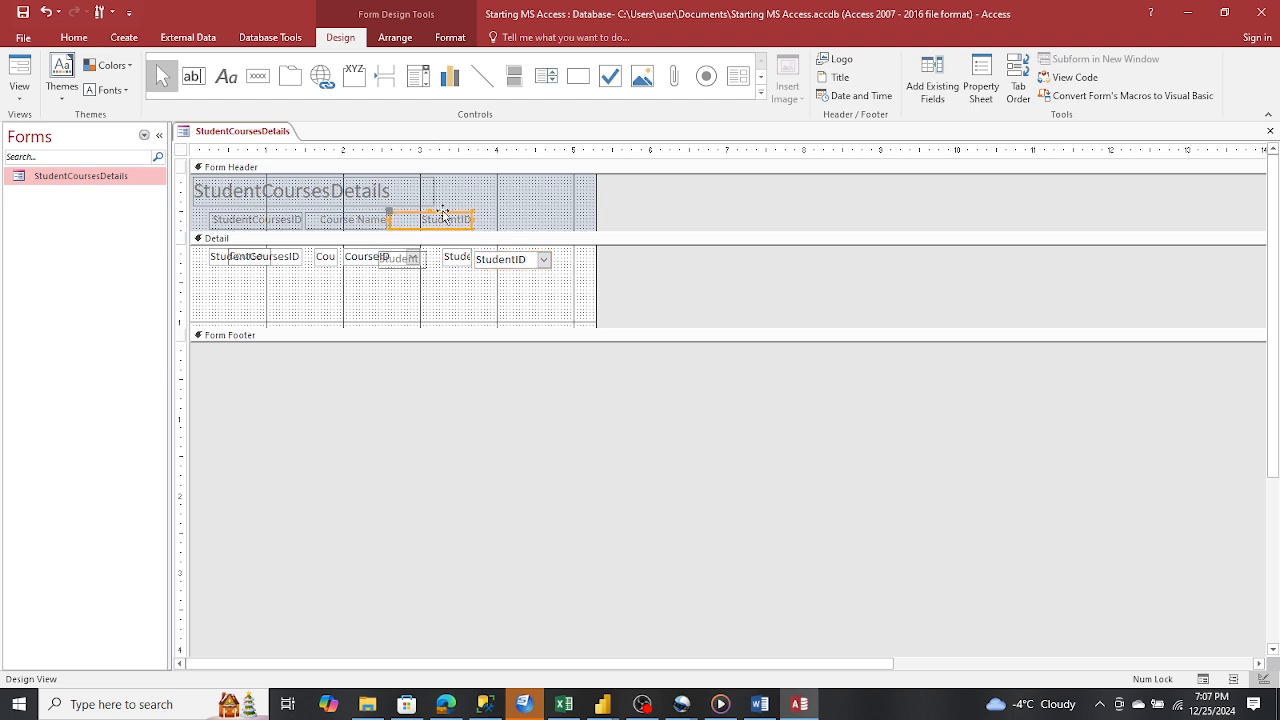
drag(443, 216, 525, 214)
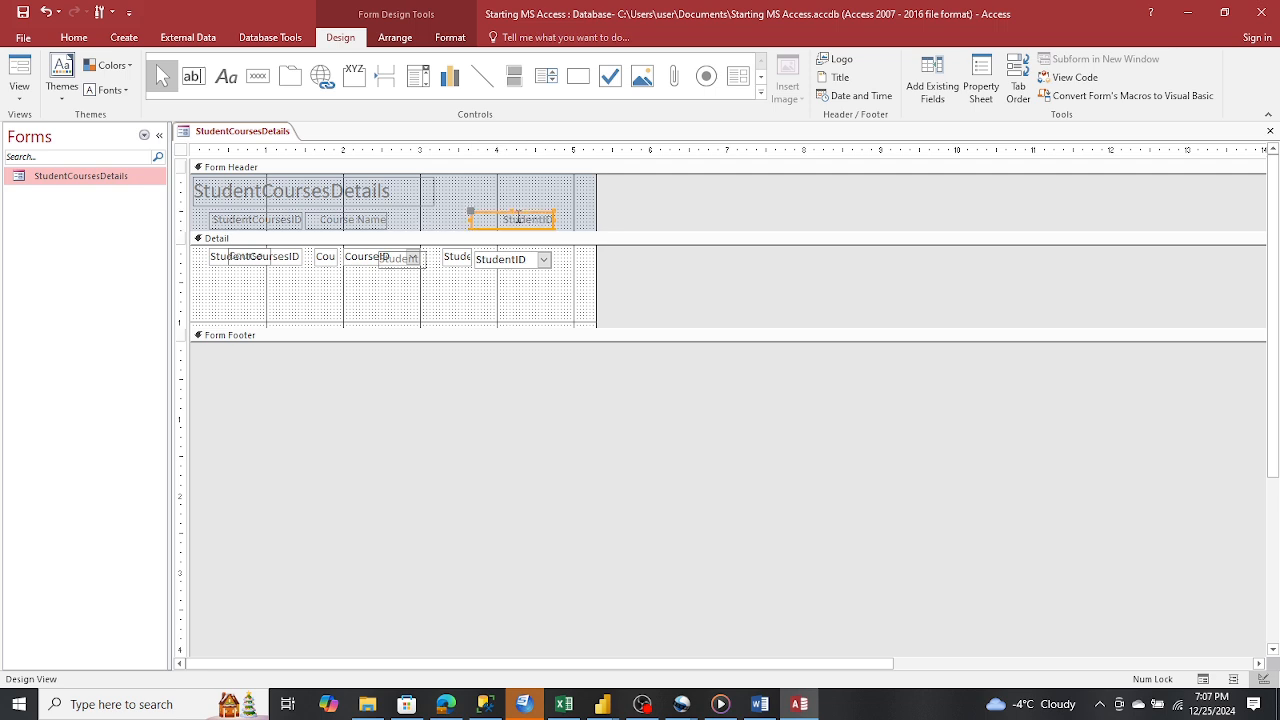
click(524, 215)
text(Stude)
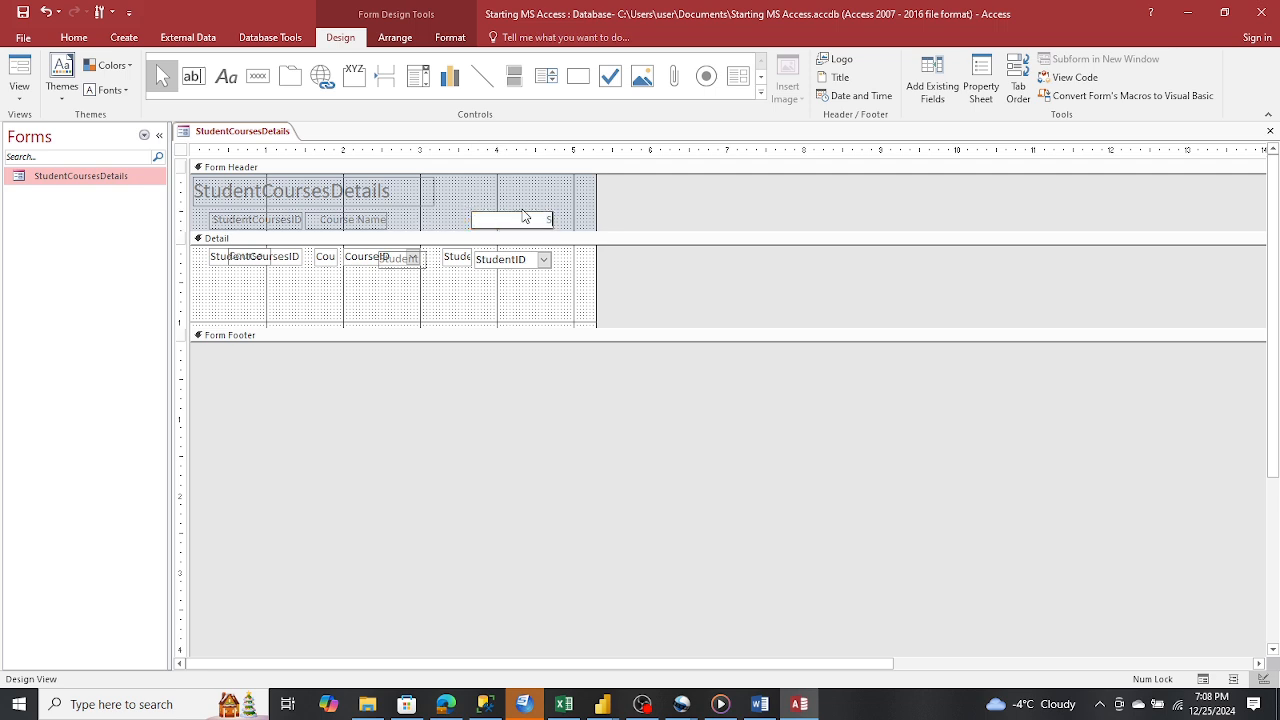
text(ntName)
click(440, 218)
Delete the new combo box's attached label and place the StudentID combo box right beside its text box in the same row
click(391, 265)
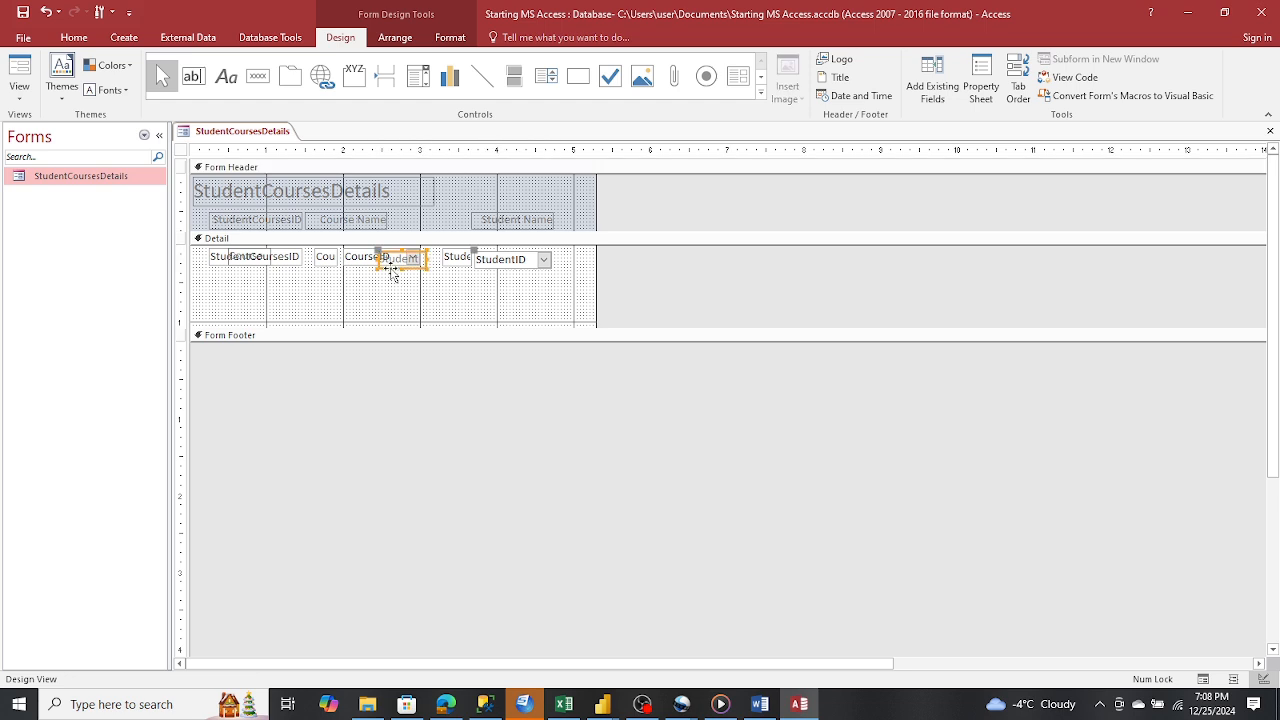
key(Delete)
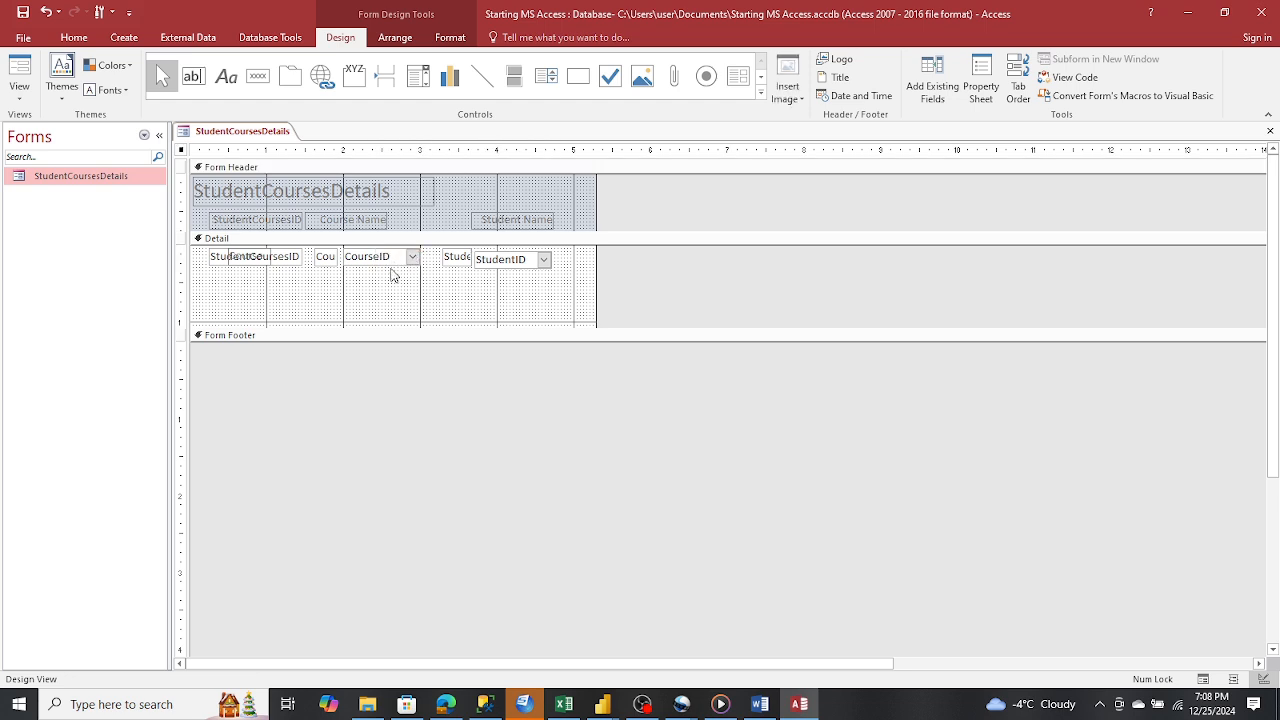
click(449, 258)
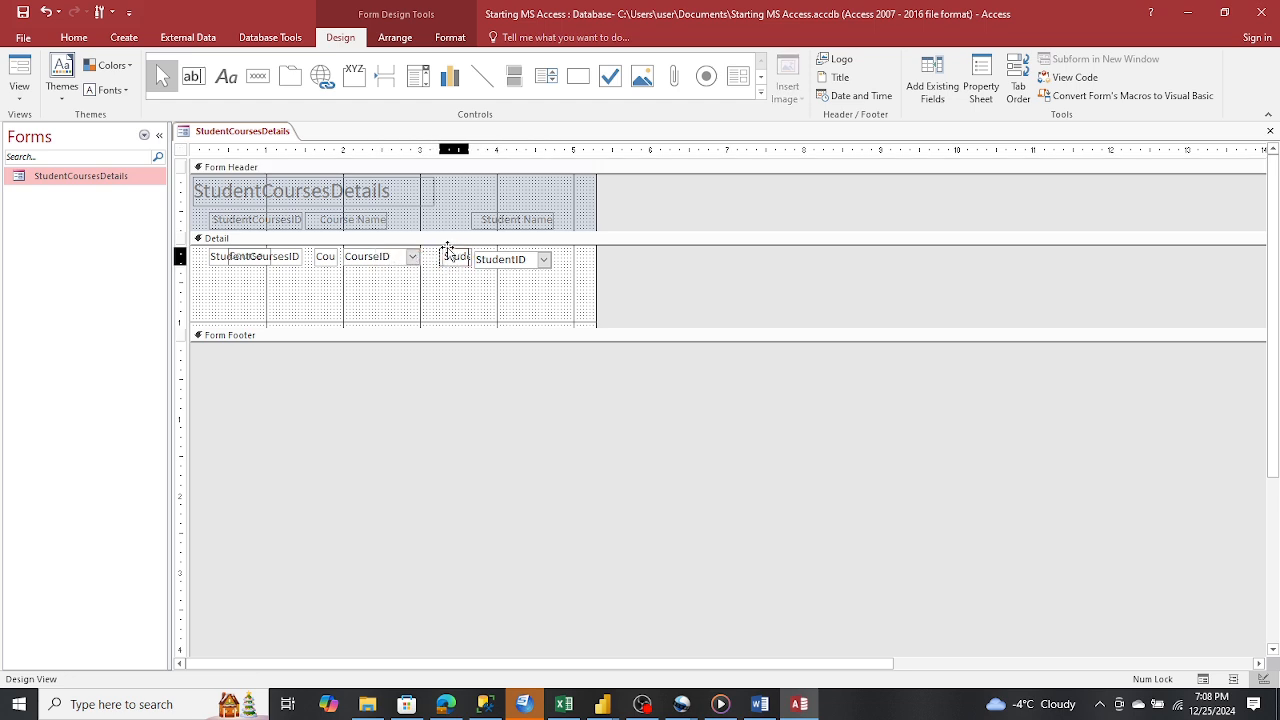
drag(448, 252, 553, 257)
click(523, 266)
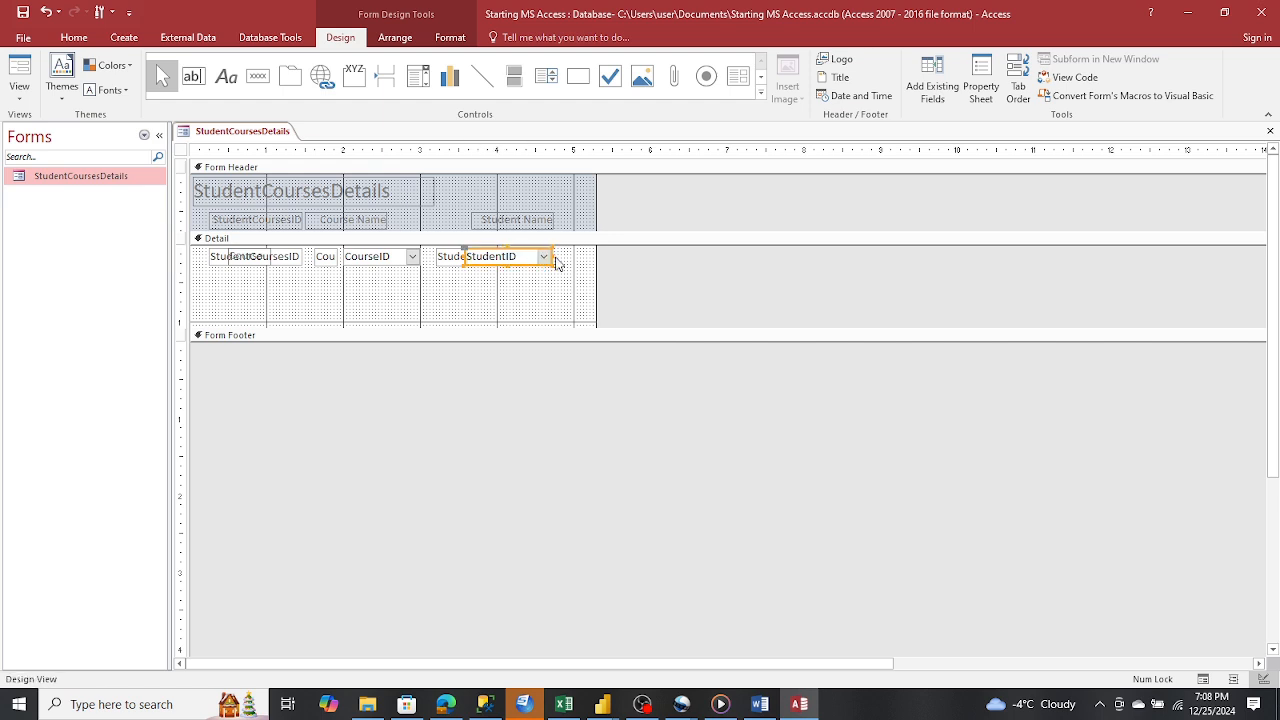
click(487, 251)
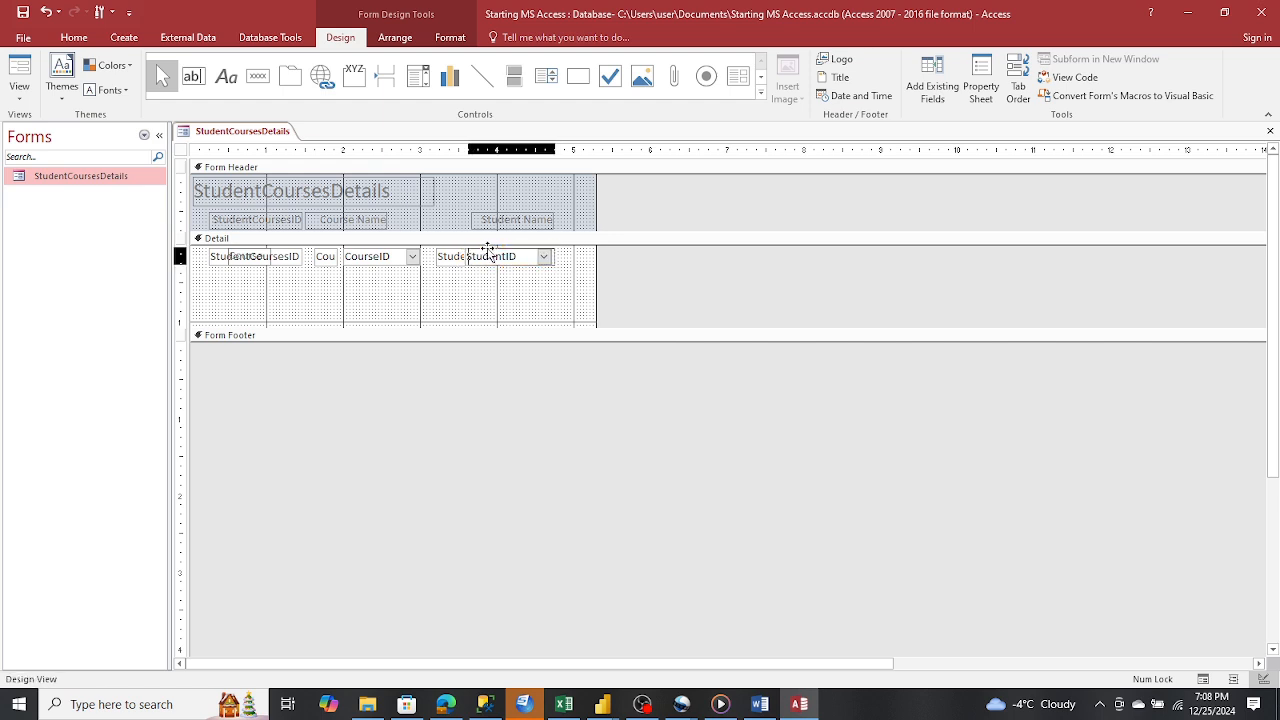
click(488, 251)
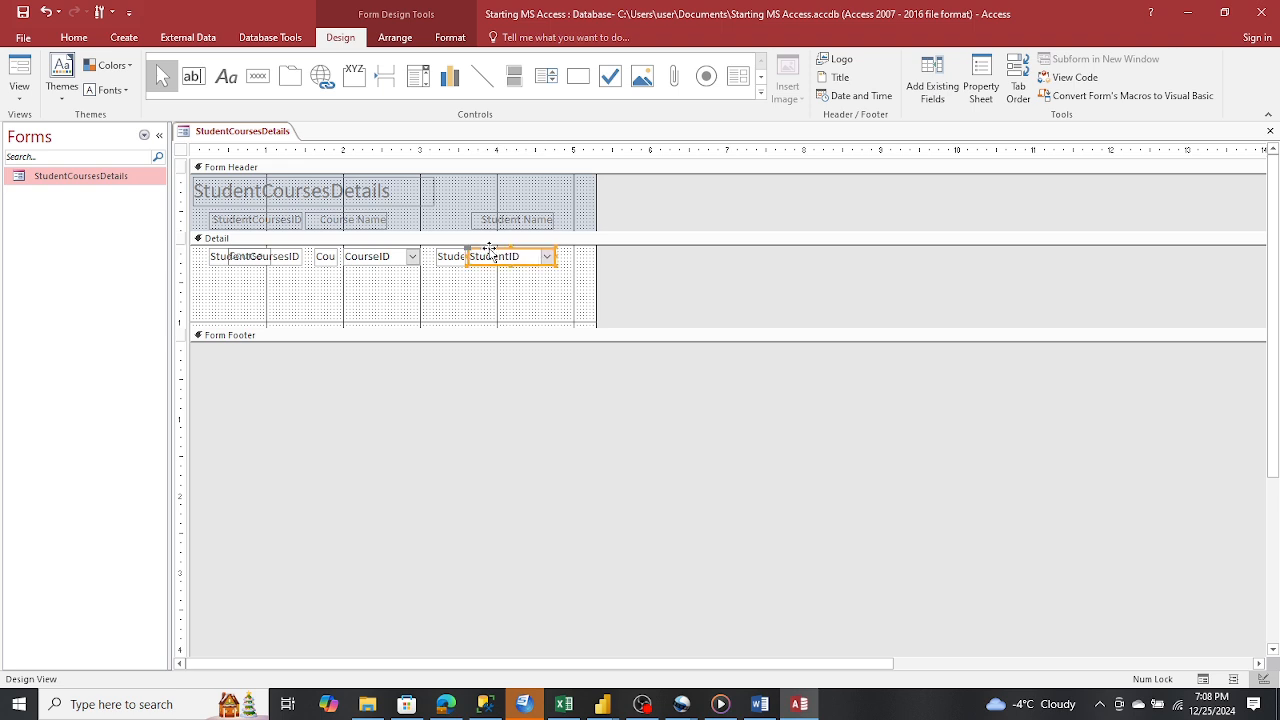
click(520, 304)
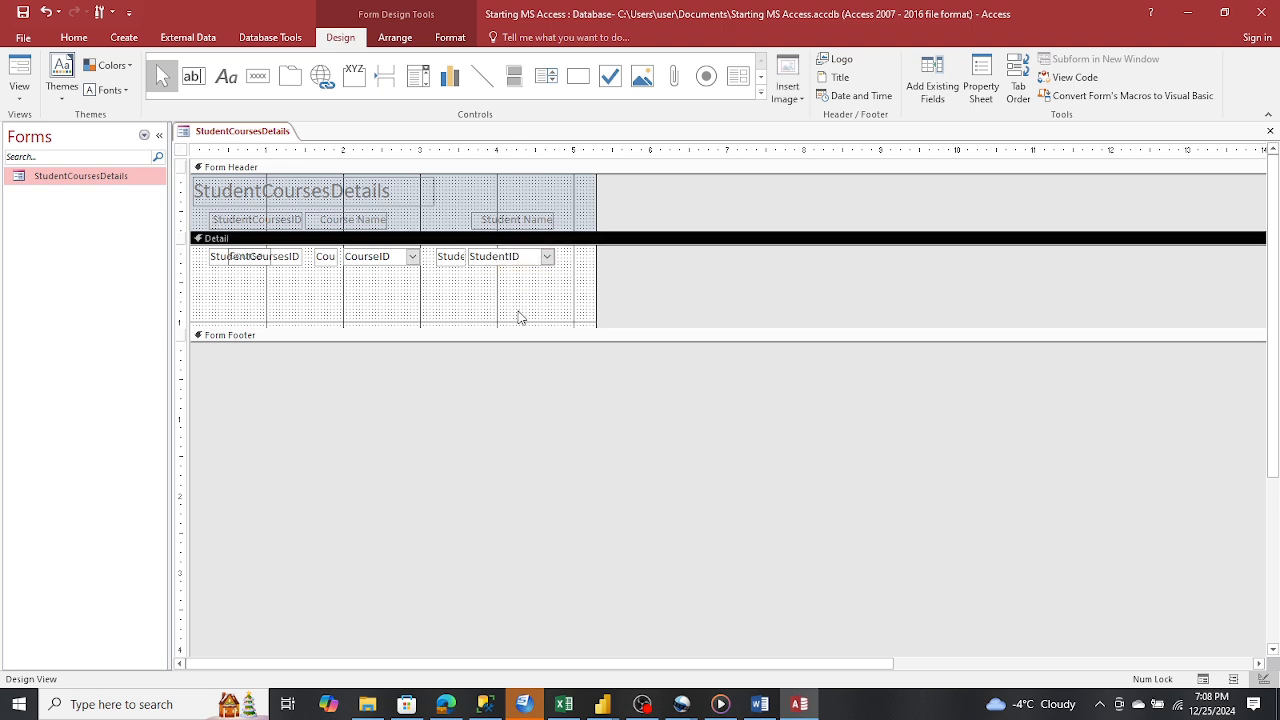
Shrink the Detail section to the height of its control row, then close the form and save its design changes
drag(516, 327, 512, 262)
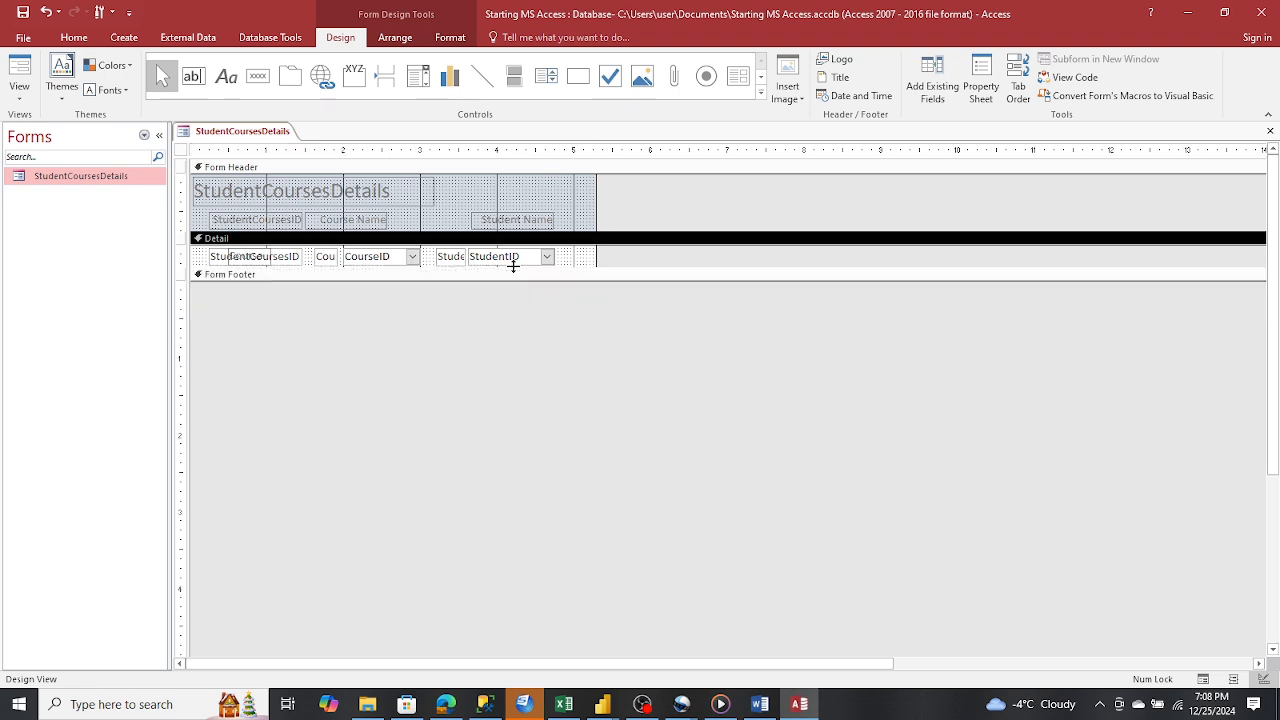
click(1270, 131)
click(590, 398)
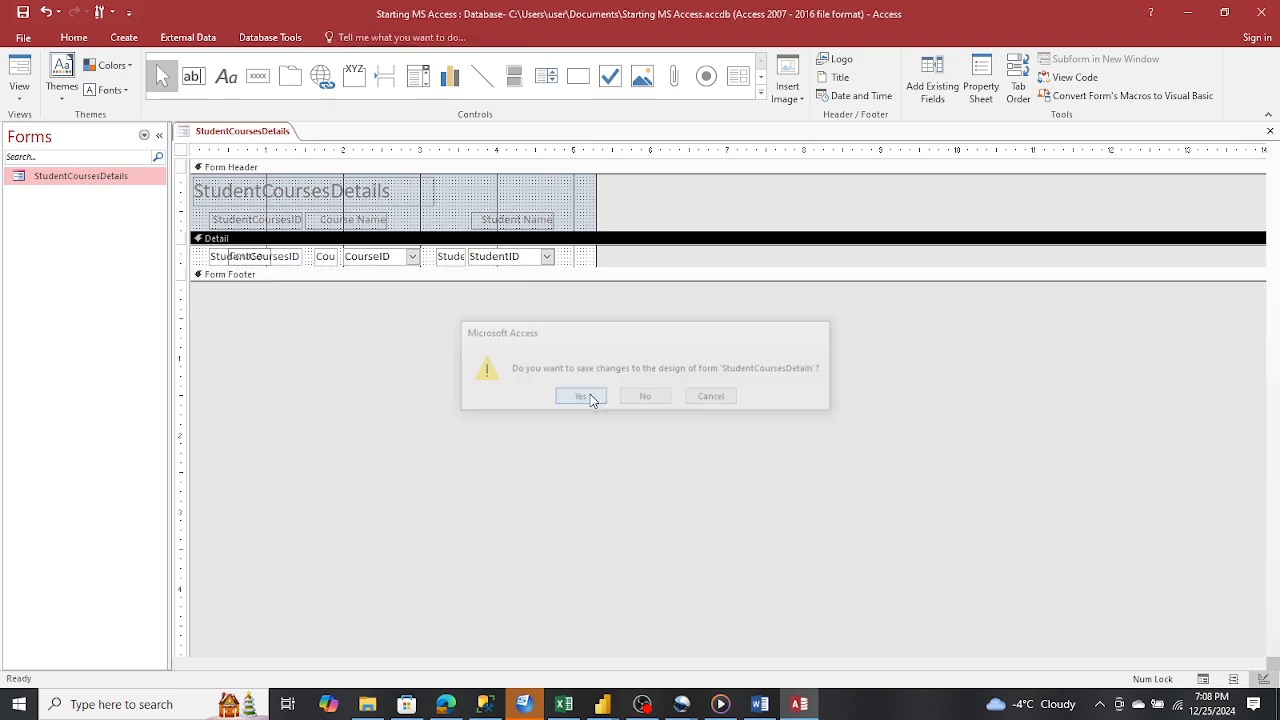
Open the StudentCoursesDetails form and choose the first listed student as the Student Name in the French record
double_click(20, 176)
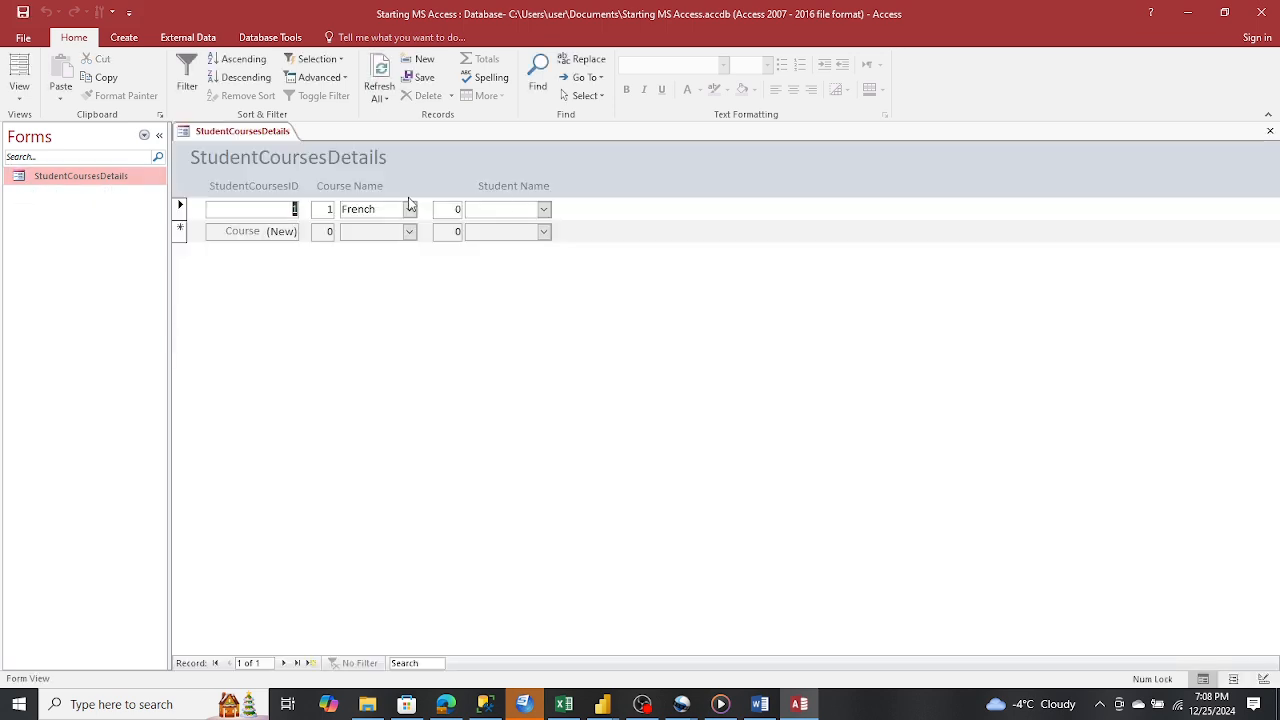
click(544, 210)
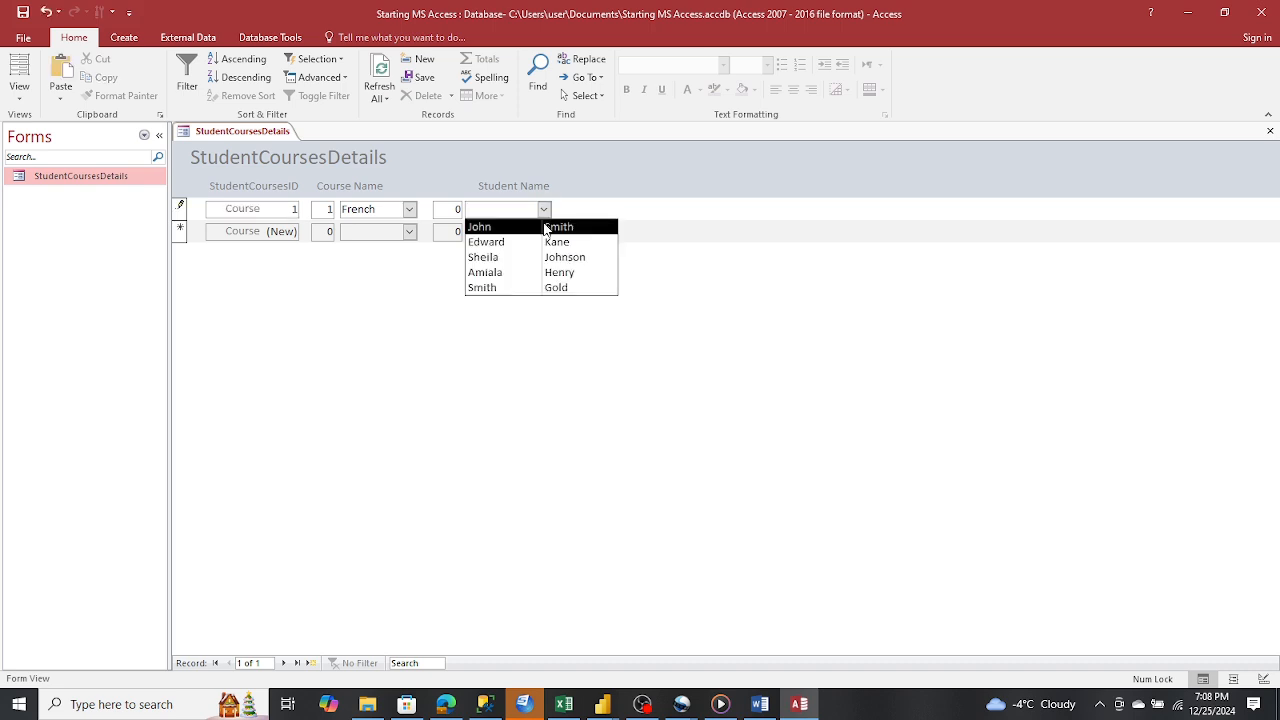
click(546, 227)
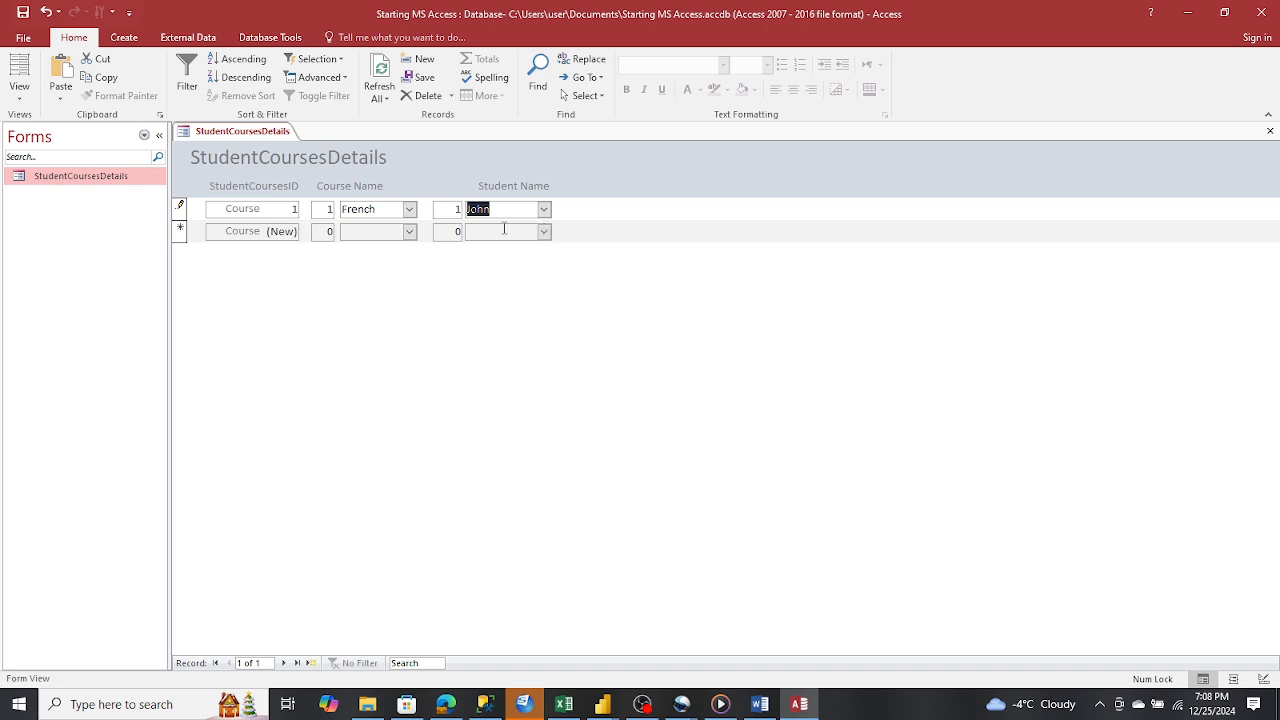
Switch the StudentCoursesDetails form to Design View and delete the StudentID combo box
right_click(33, 178)
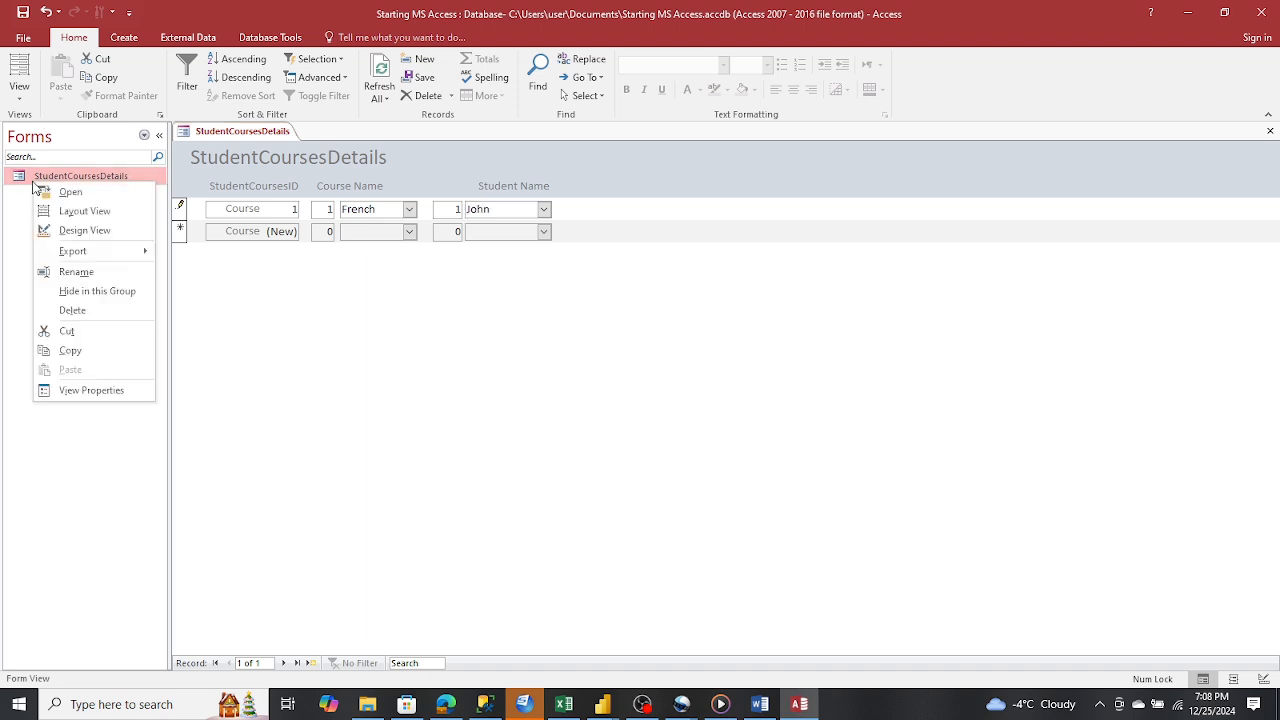
click(65, 231)
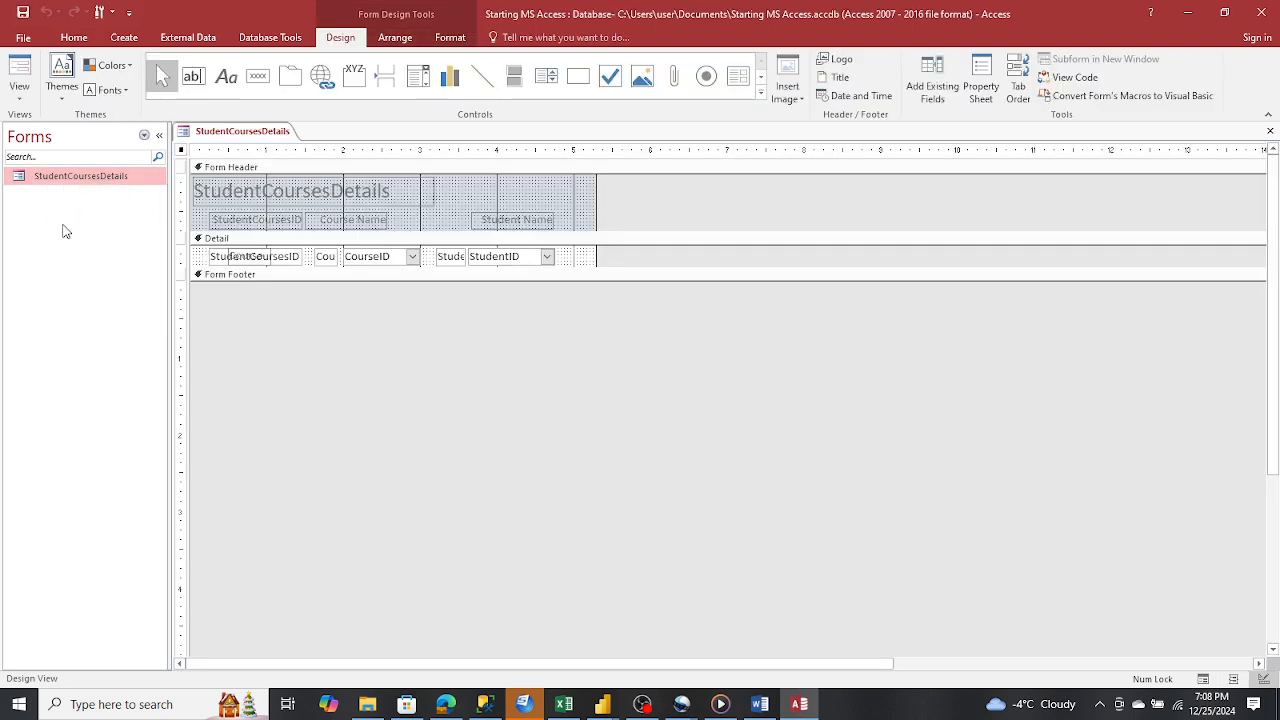
click(525, 257)
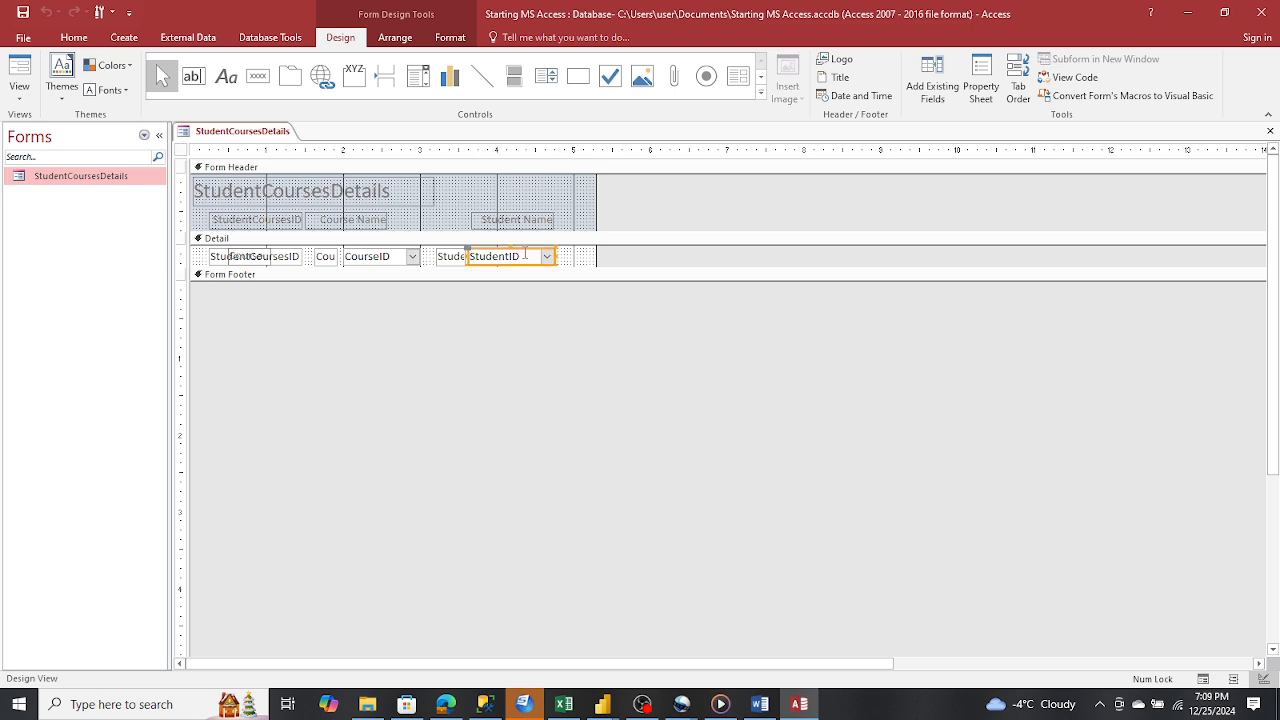
key(Delete)
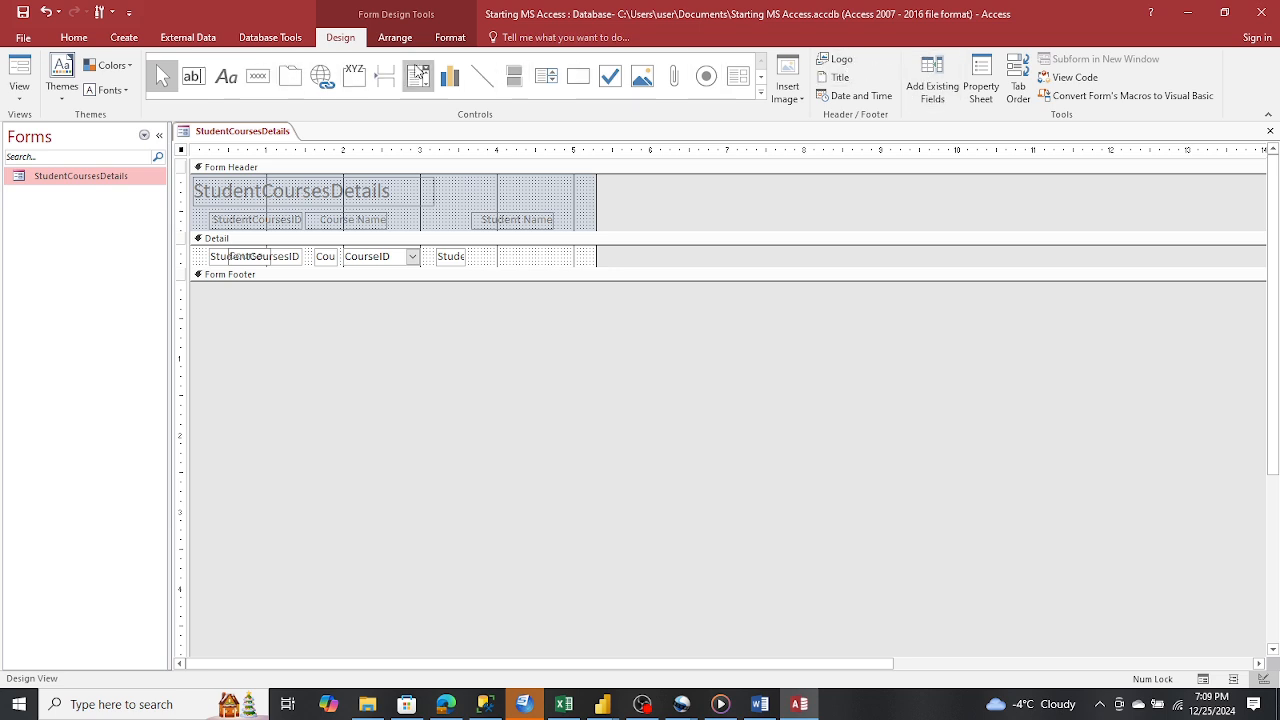
Add a replacement combo box beside the StudentID text box that gets its values from the Students table
click(420, 76)
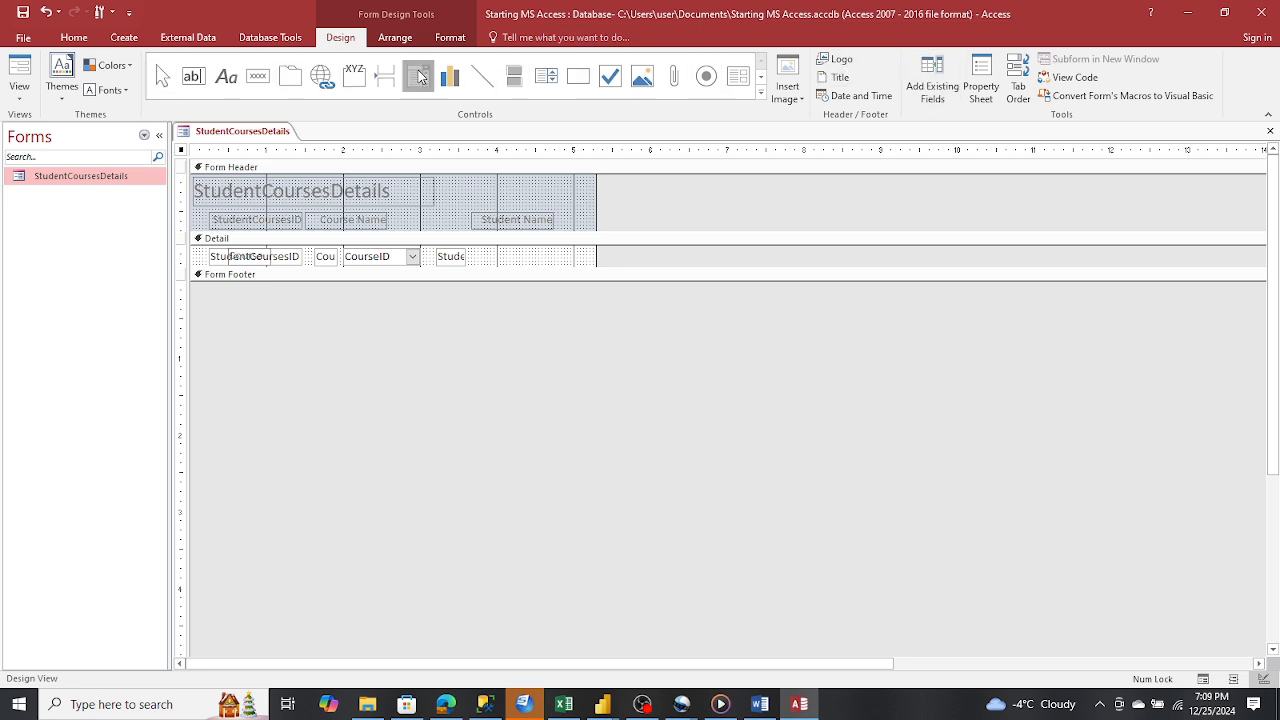
click(472, 250)
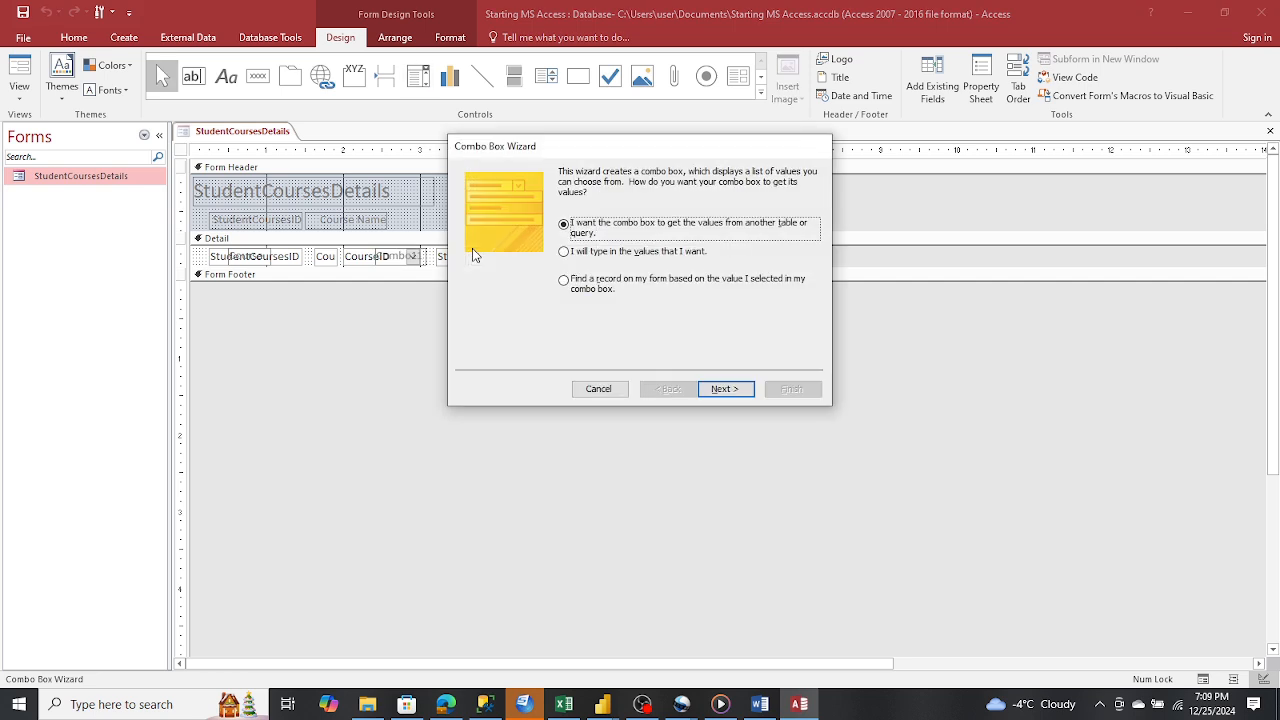
click(733, 391)
click(628, 228)
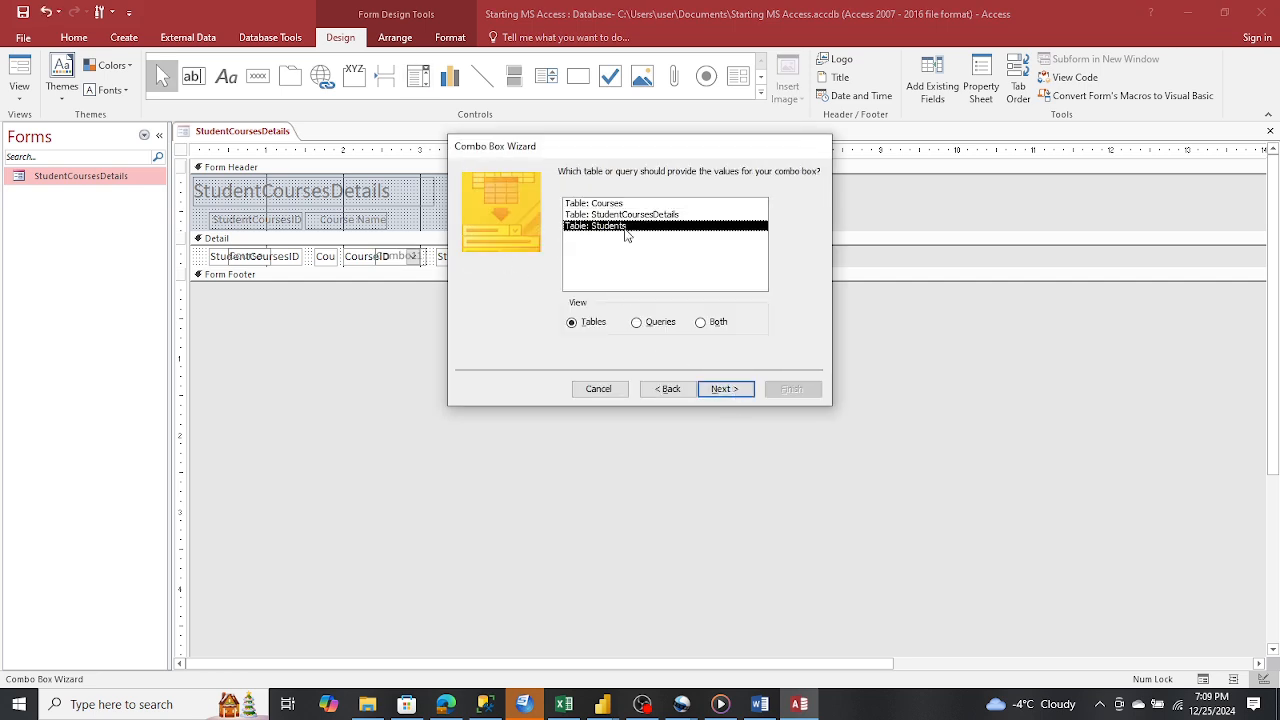
click(726, 389)
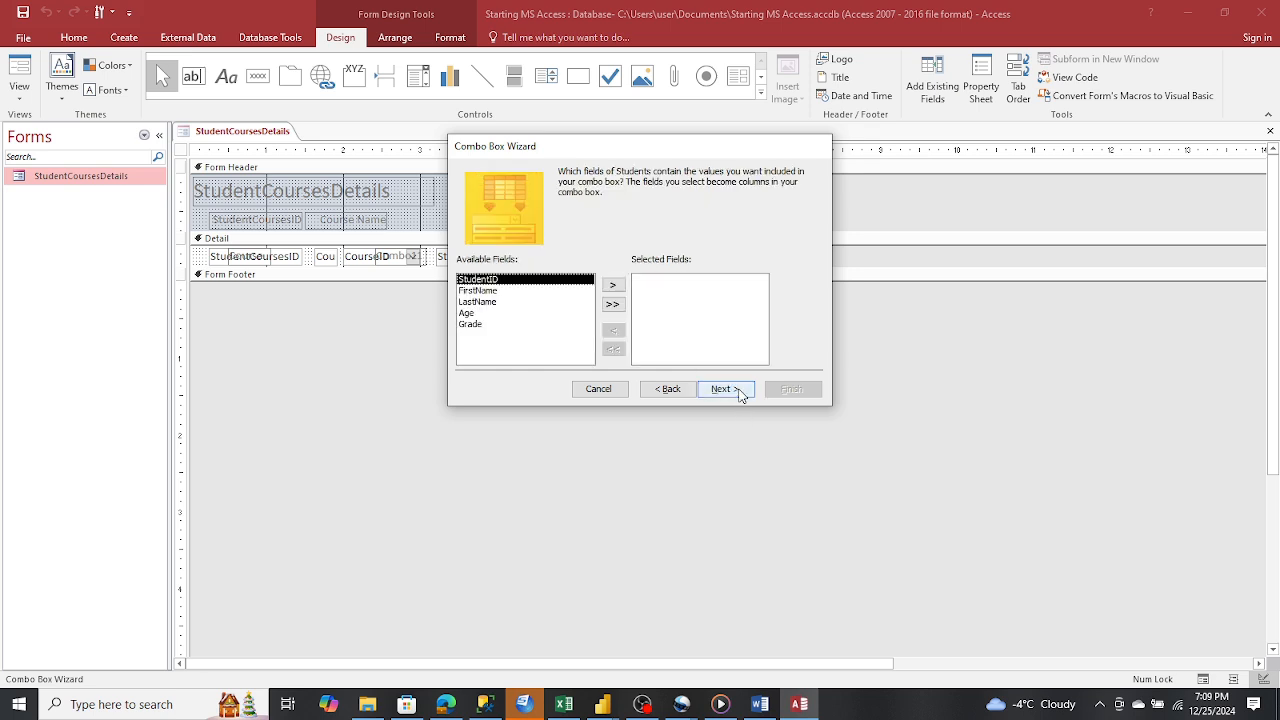
Include the StudentID, LastName and FirstName fields, in that order, as columns of the replacement combo box
click(613, 285)
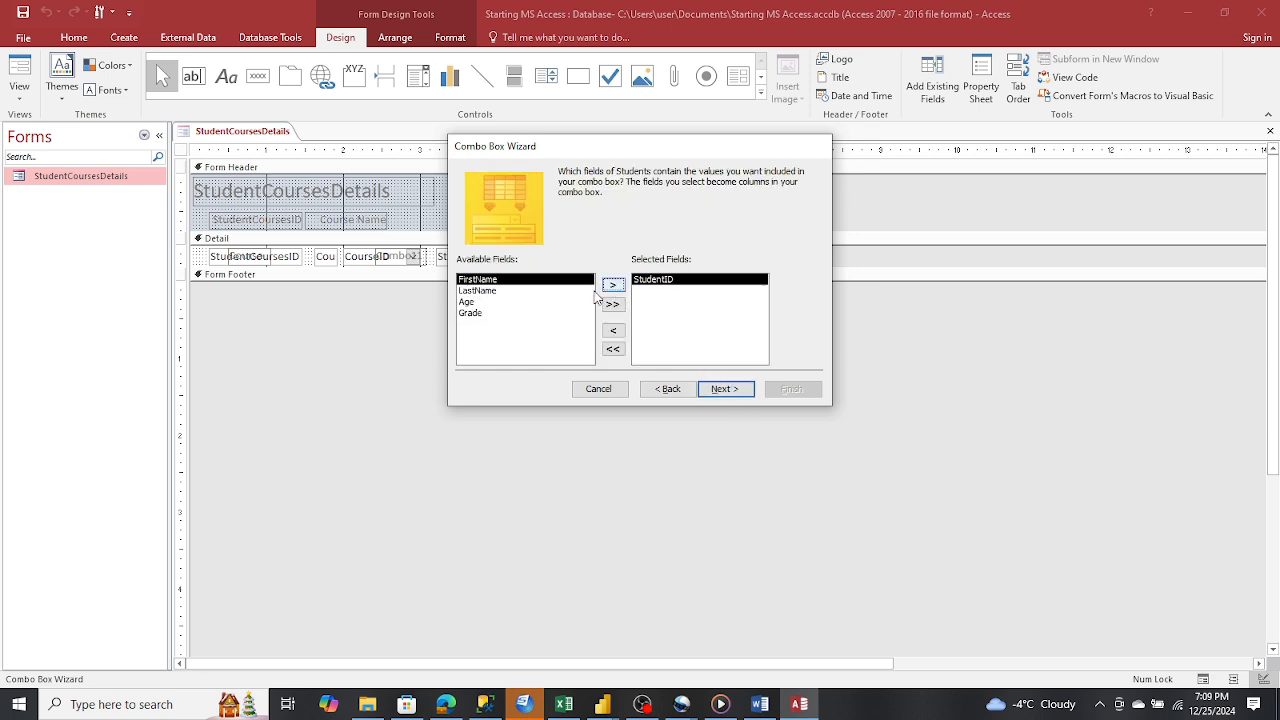
click(481, 291)
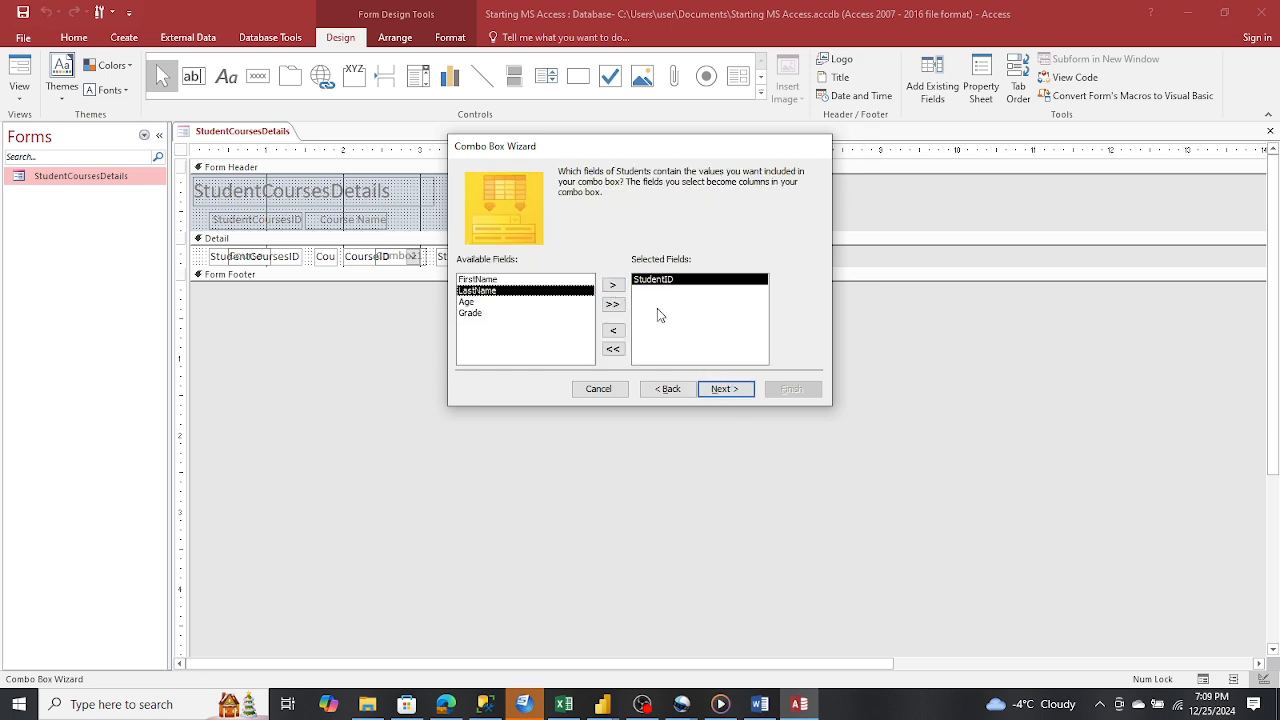
click(607, 287)
click(505, 281)
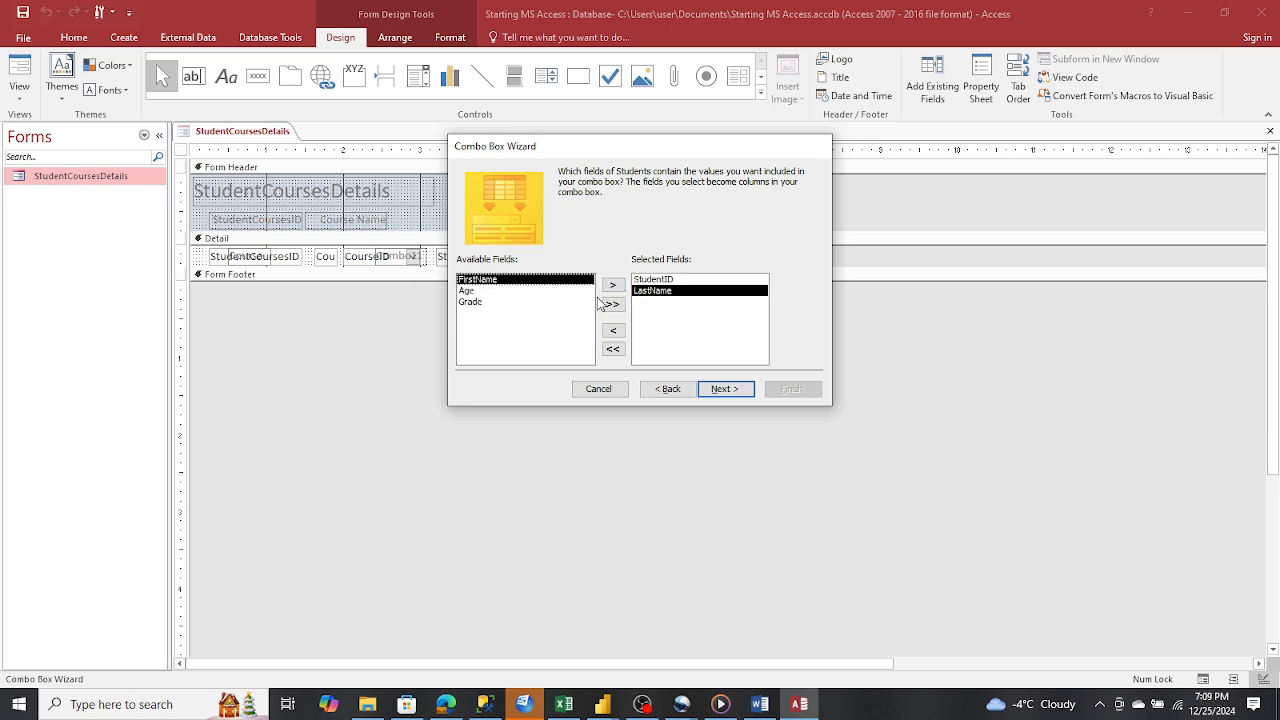
click(613, 285)
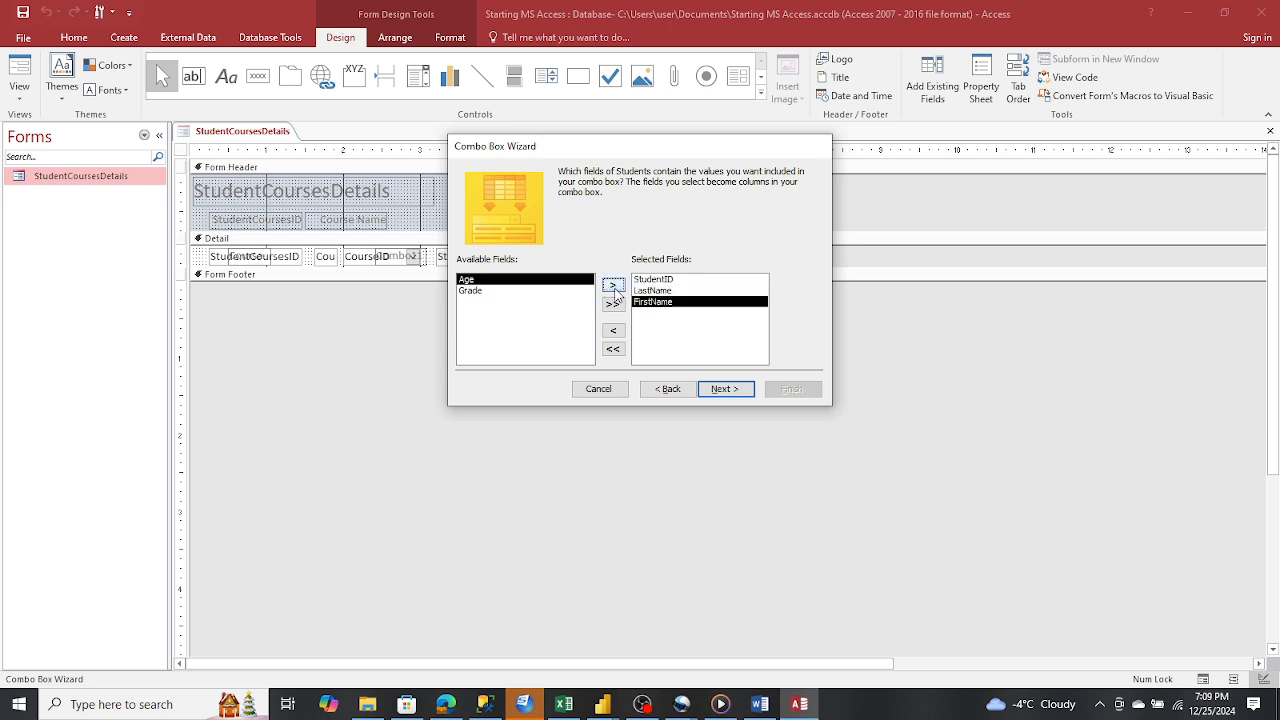
Leave the Student combo box unsorted, with the key column hidden and the default column widths
click(724, 389)
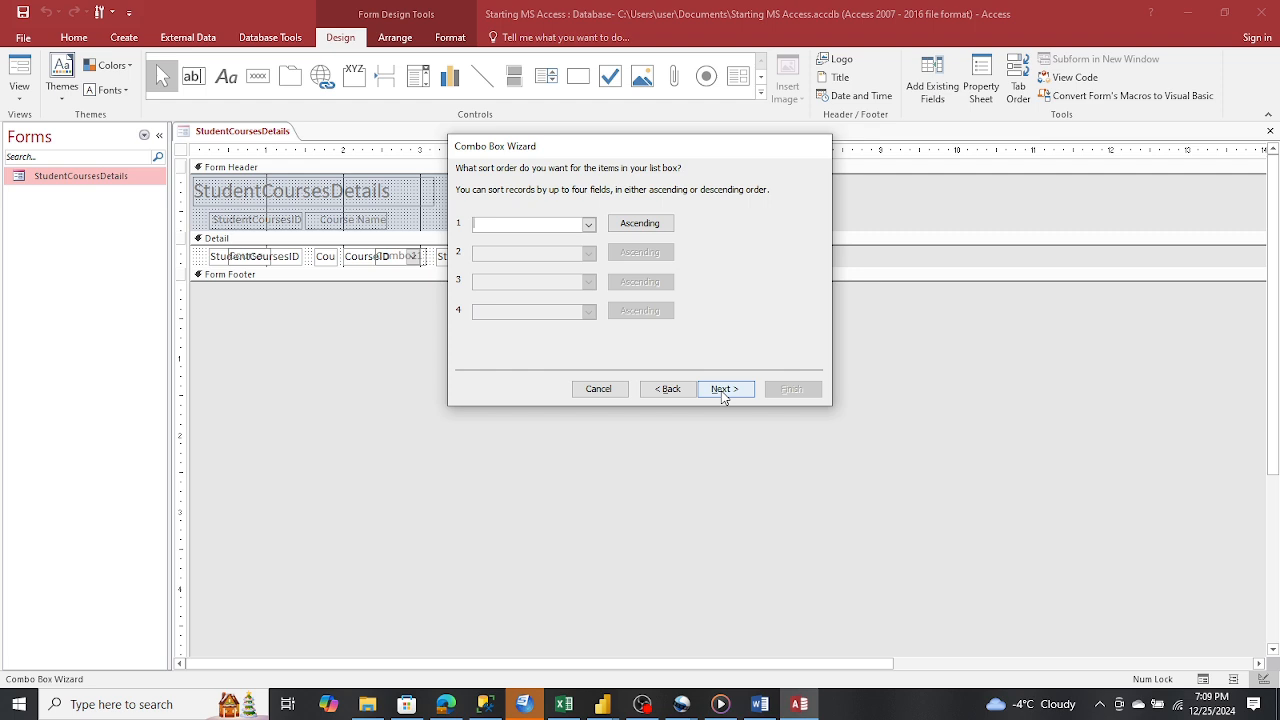
click(724, 389)
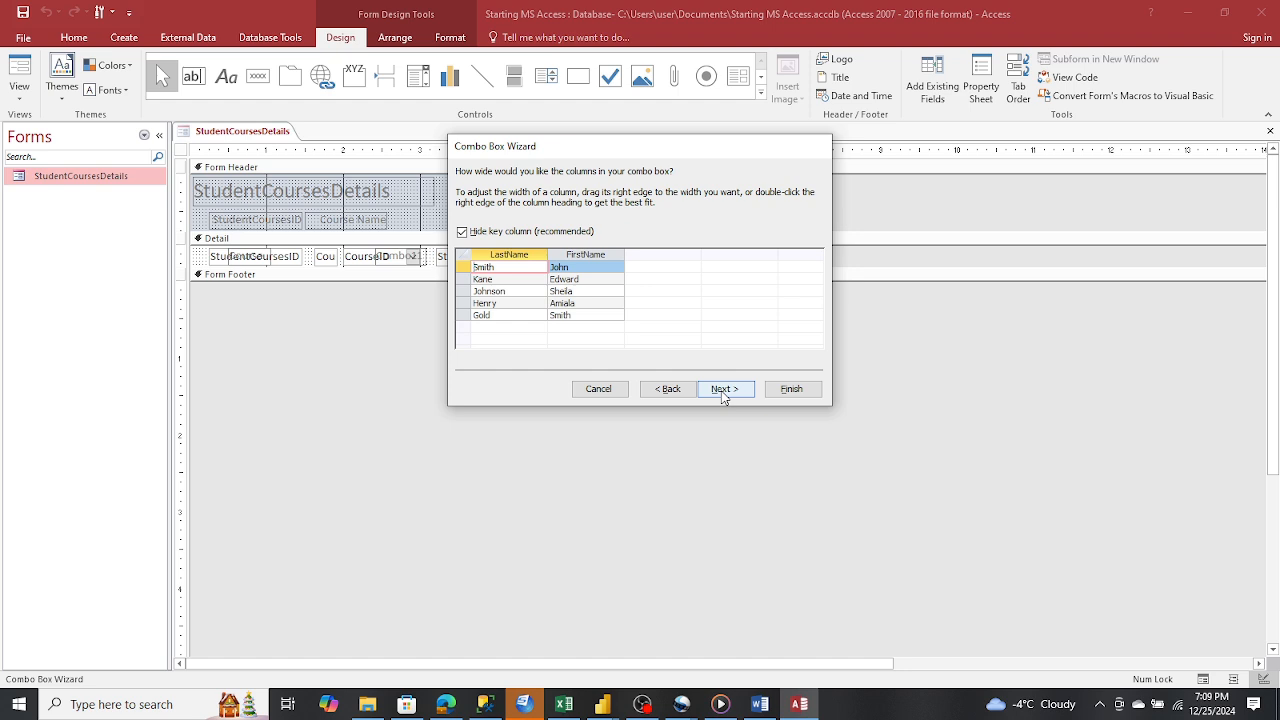
click(724, 396)
click(724, 396)
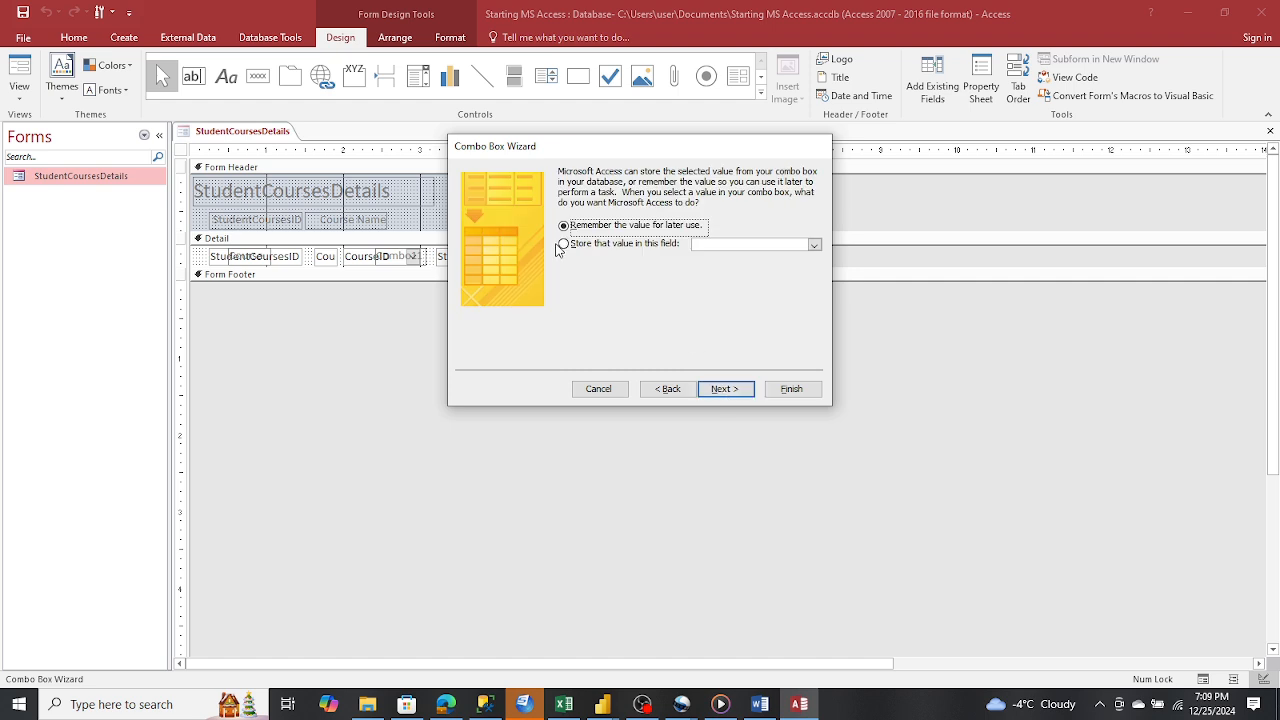
Store the combo box's selected value in the StudentID field, label the control Student and finish creating it
click(563, 244)
click(814, 245)
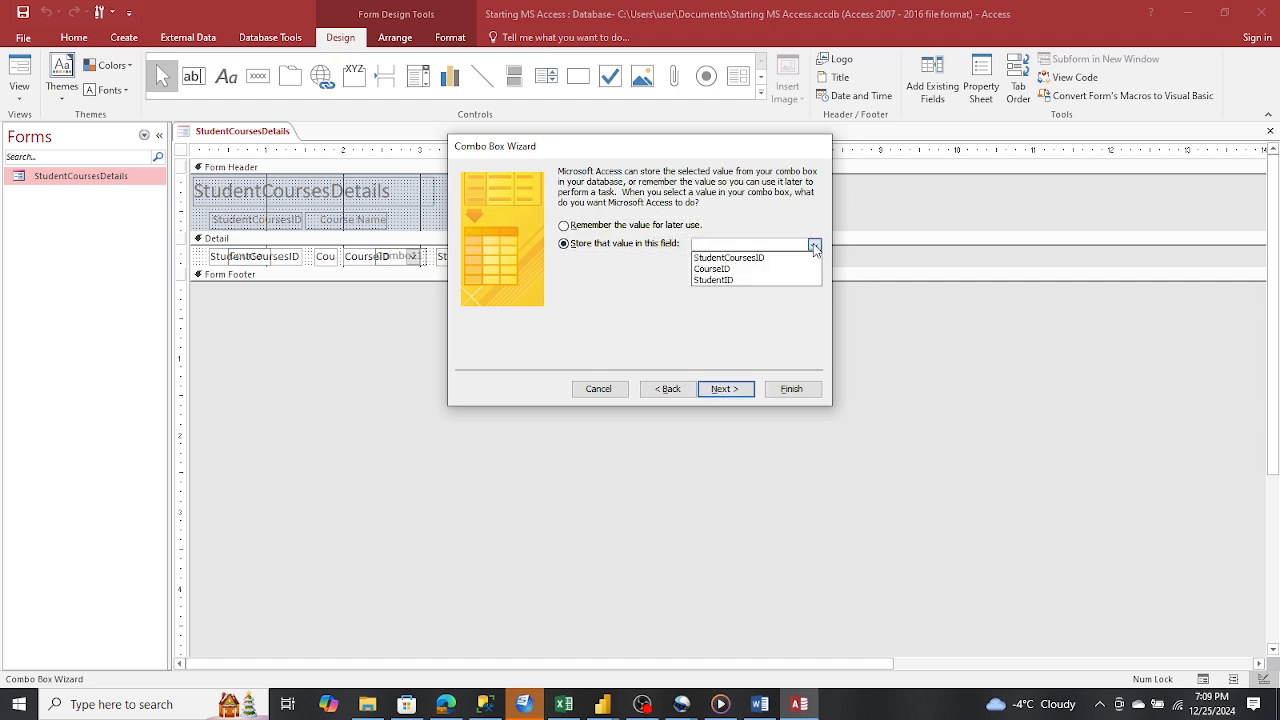
click(743, 279)
click(730, 389)
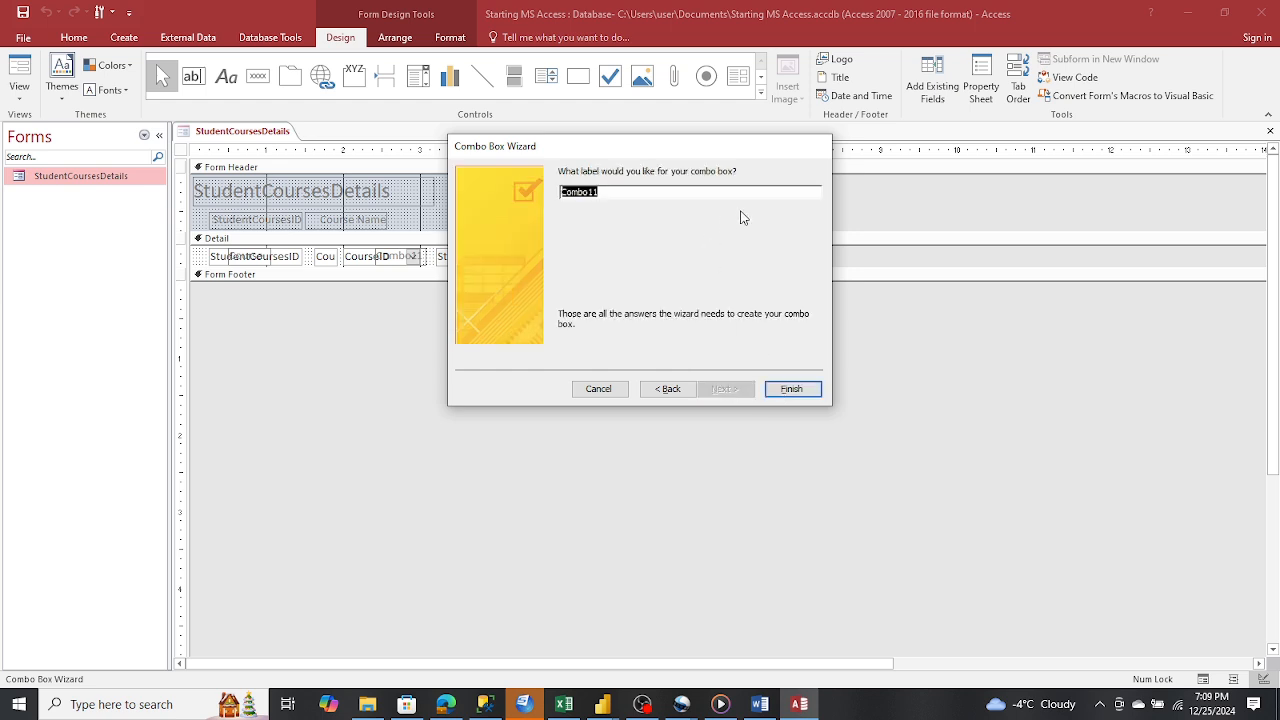
text(Student)
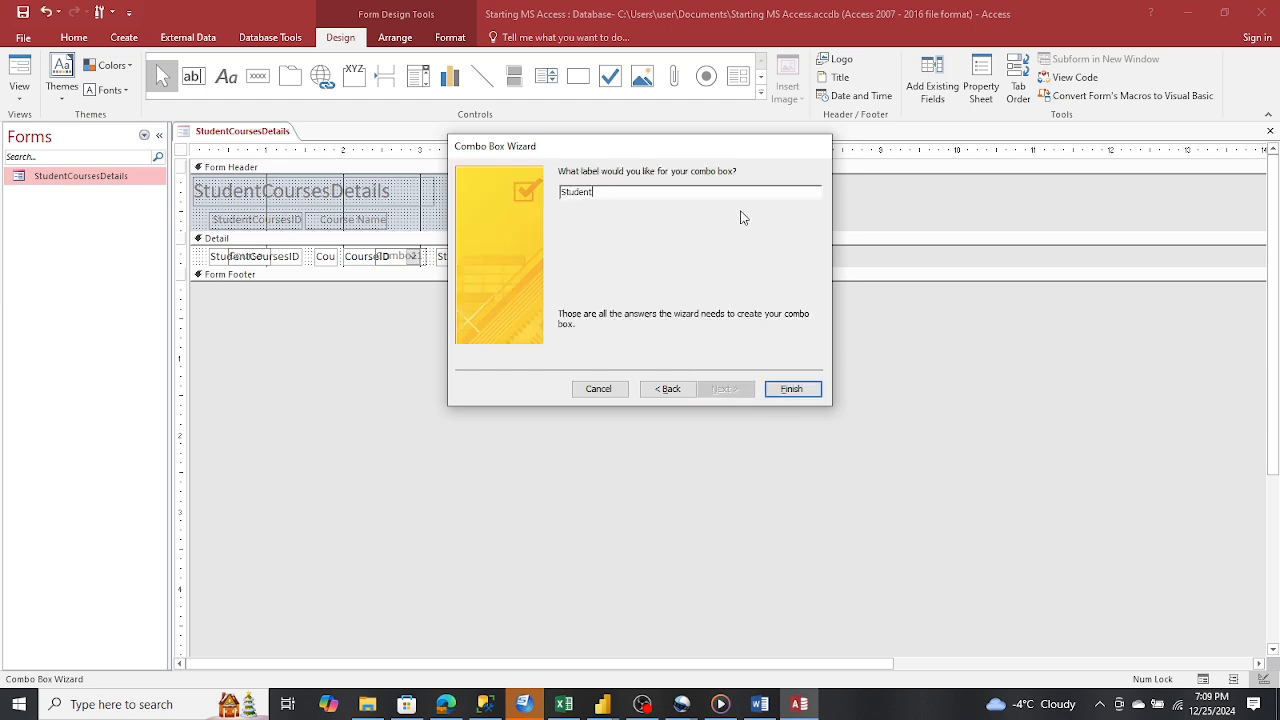
click(792, 389)
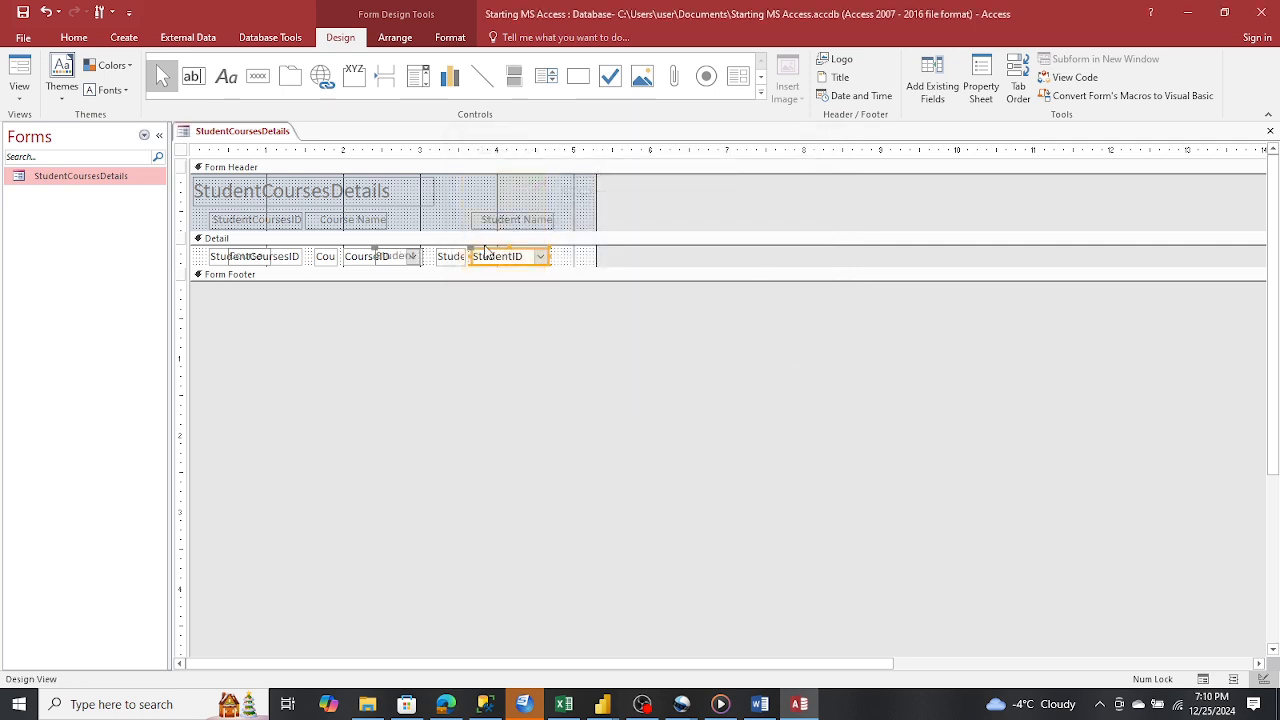
Shift the StudentID combo box slightly to the right and change its header label to Student Last Name
drag(485, 250, 498, 248)
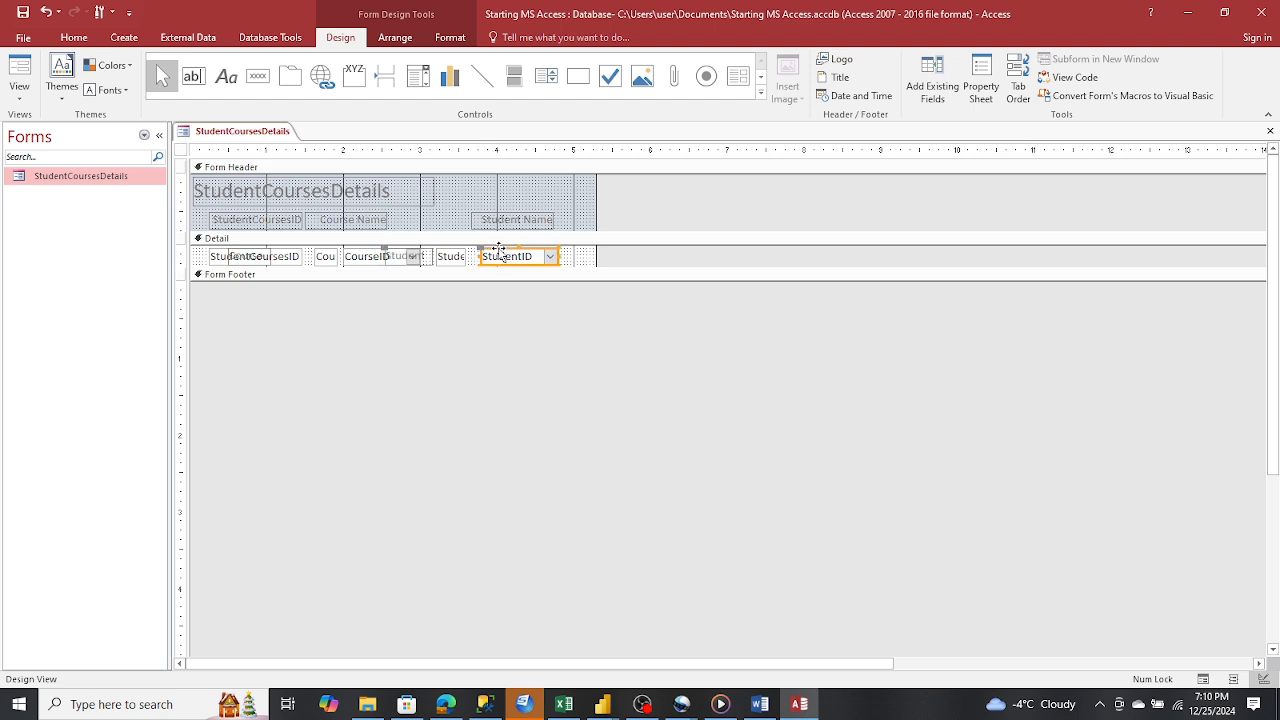
double_click(521, 219)
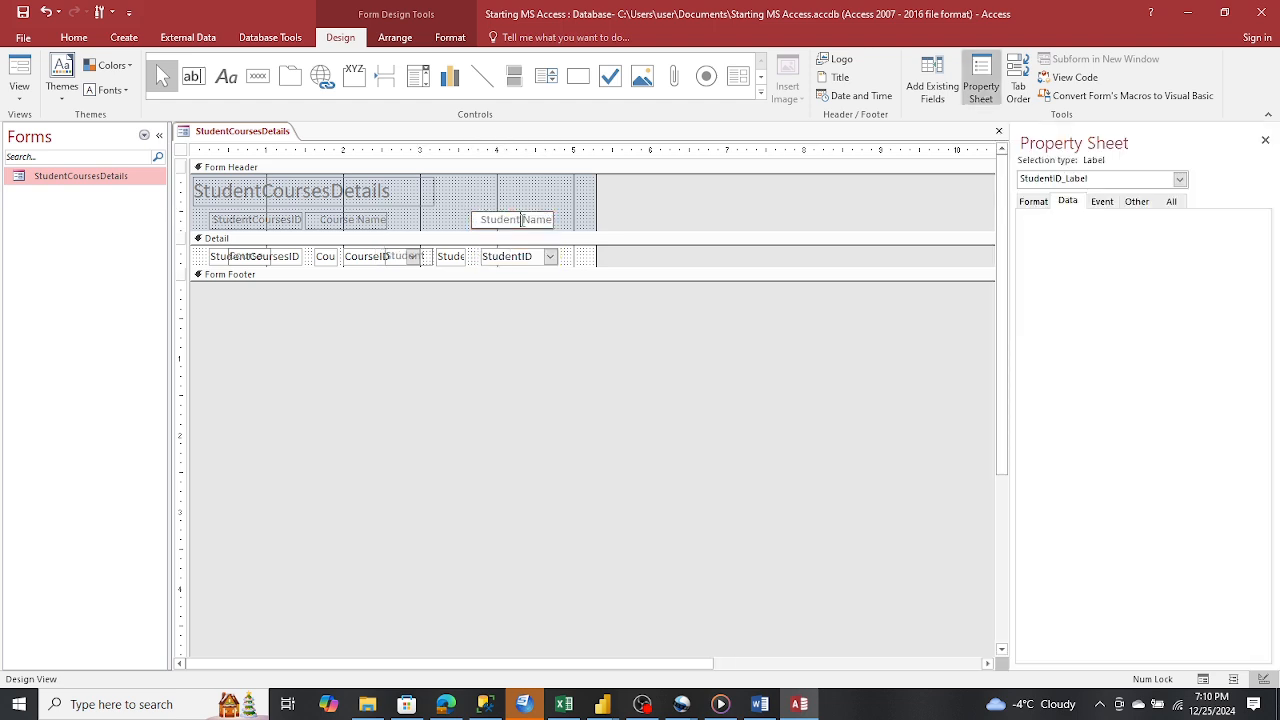
text(Last)
click(684, 270)
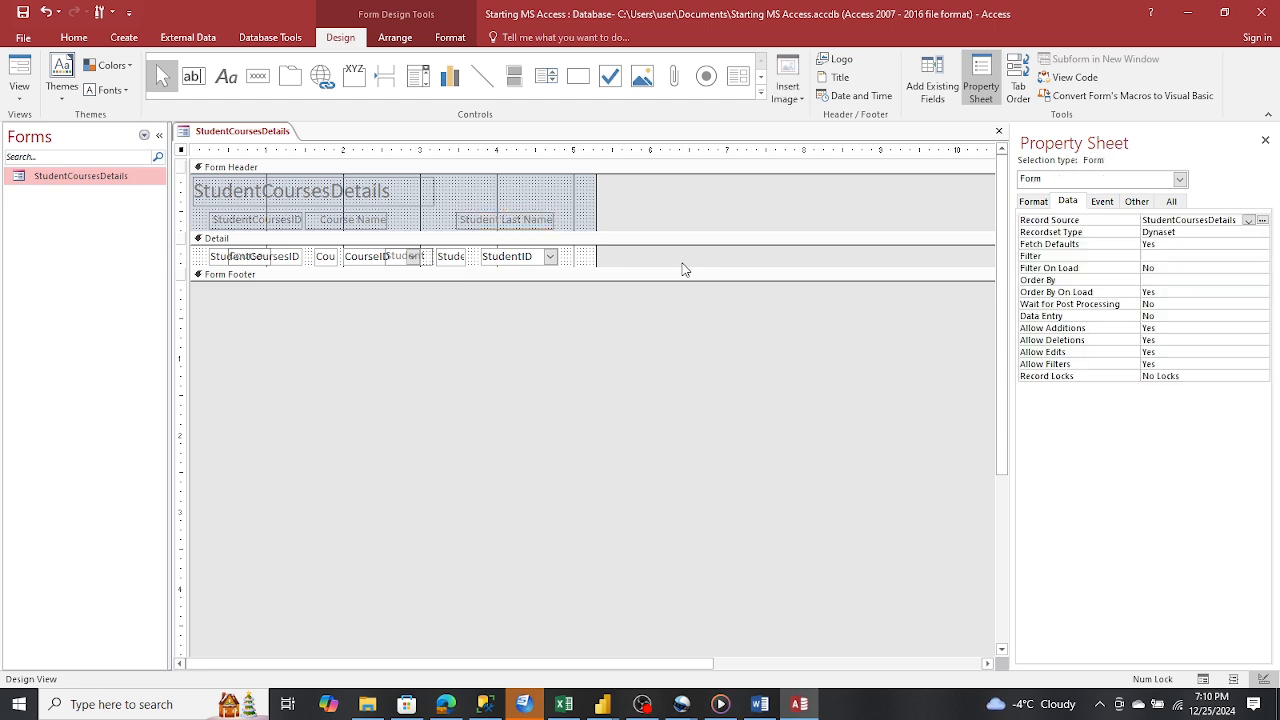
Close the StudentCoursesDetails form, saving its design changes, and reopen it in Form View
click(998, 131)
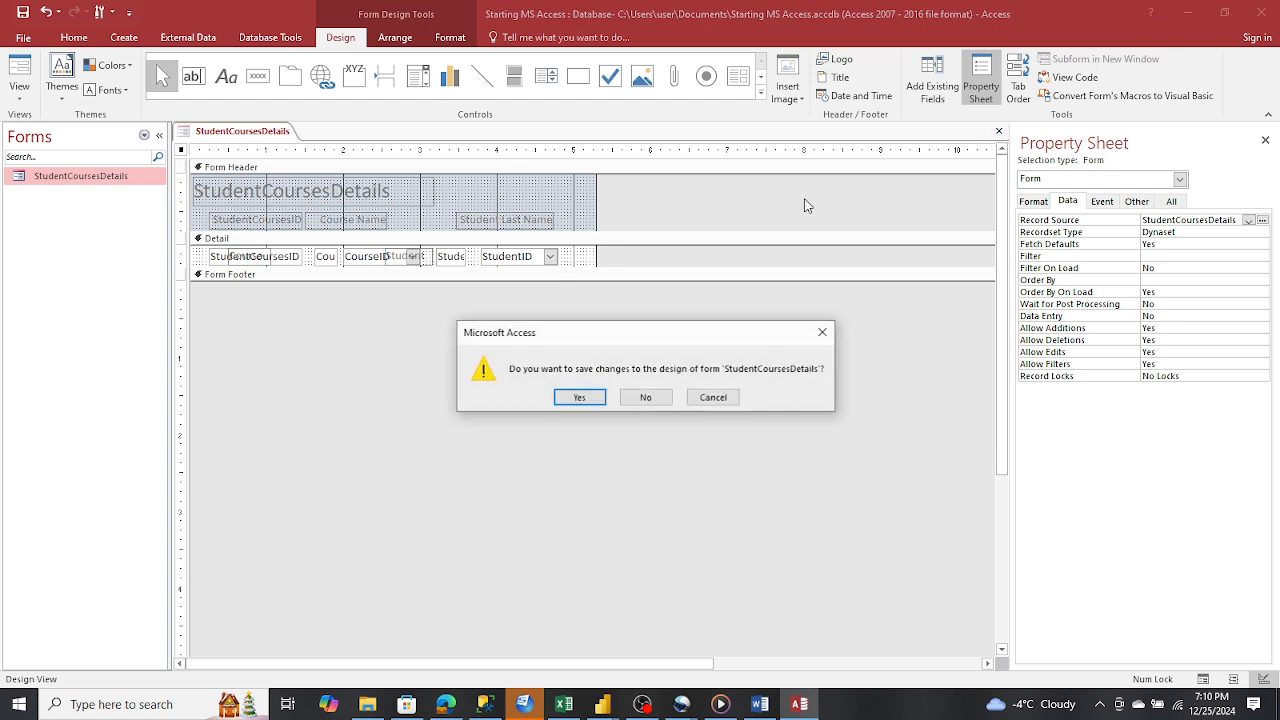
click(578, 400)
double_click(63, 184)
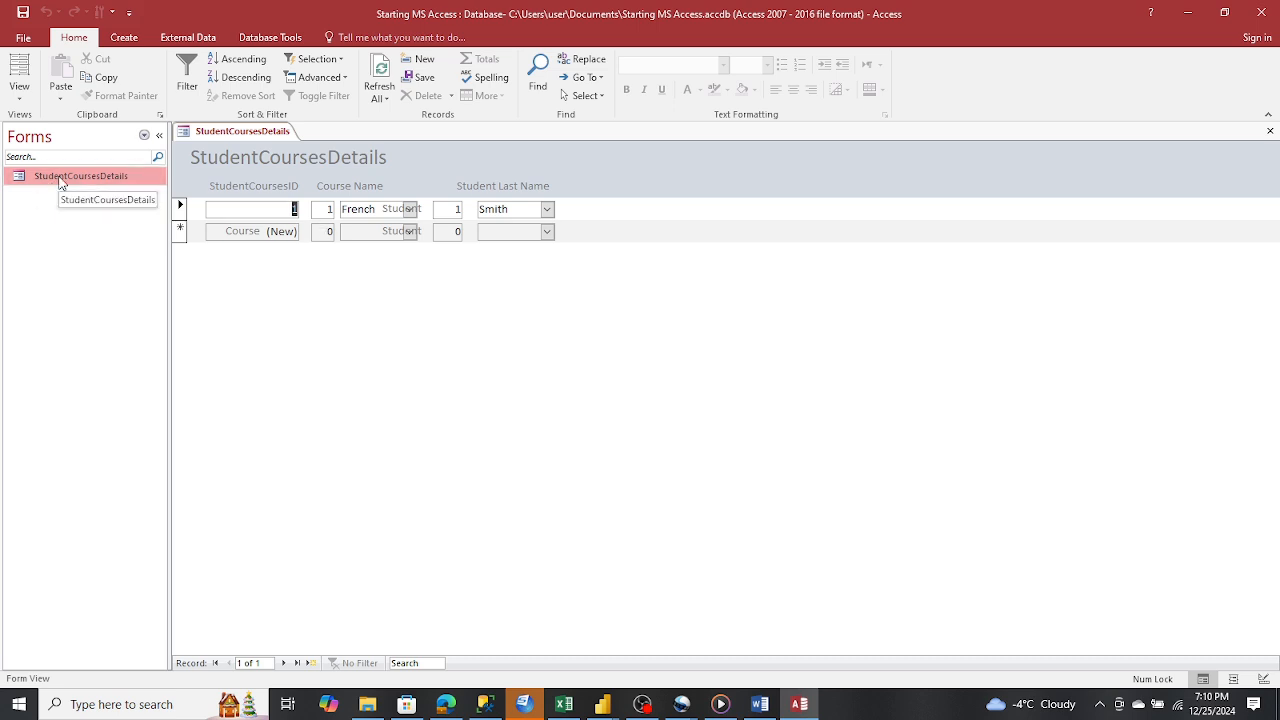
Return the form to Design View and delete the Student label overlapping the CourseID combo box
right_click(60, 179)
click(80, 228)
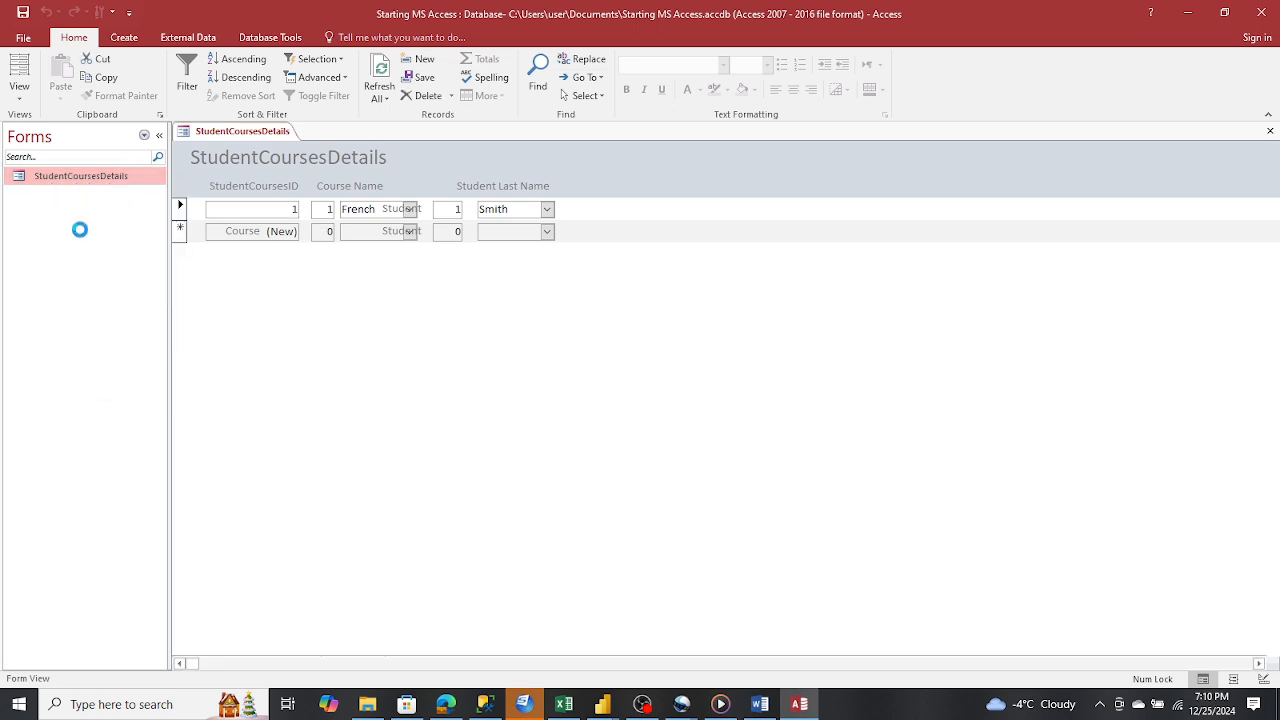
click(428, 257)
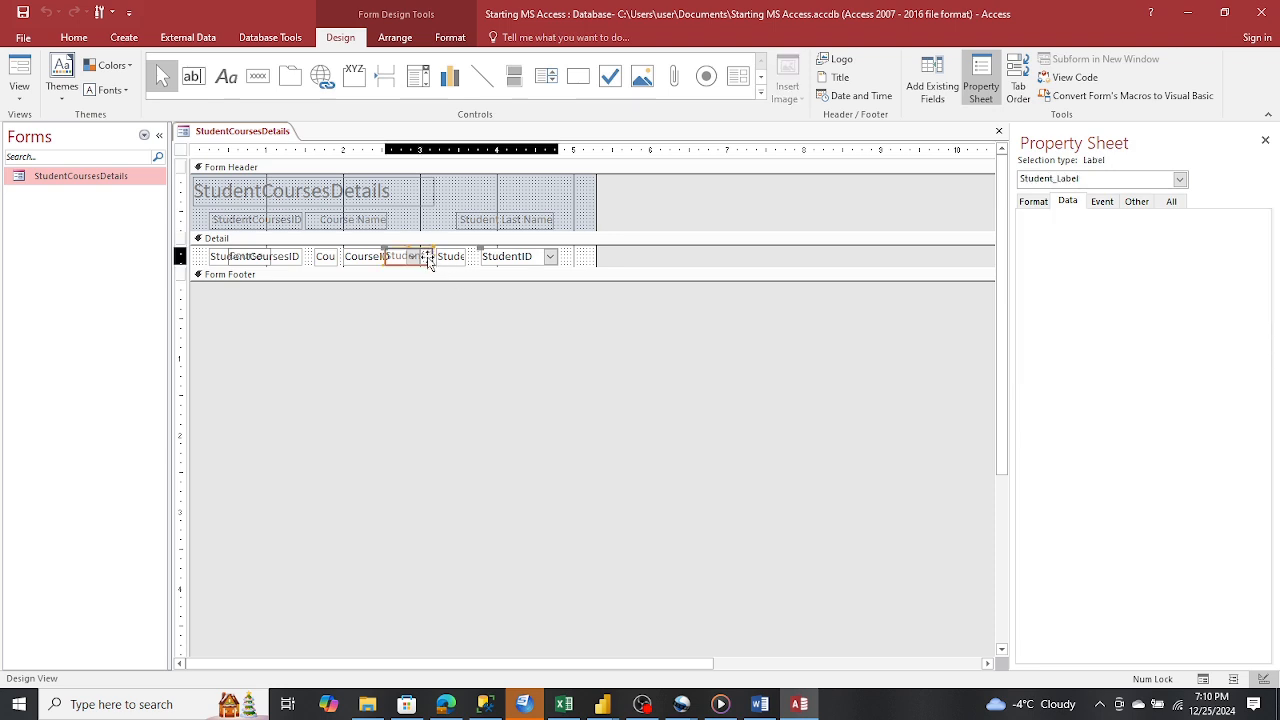
click(491, 280)
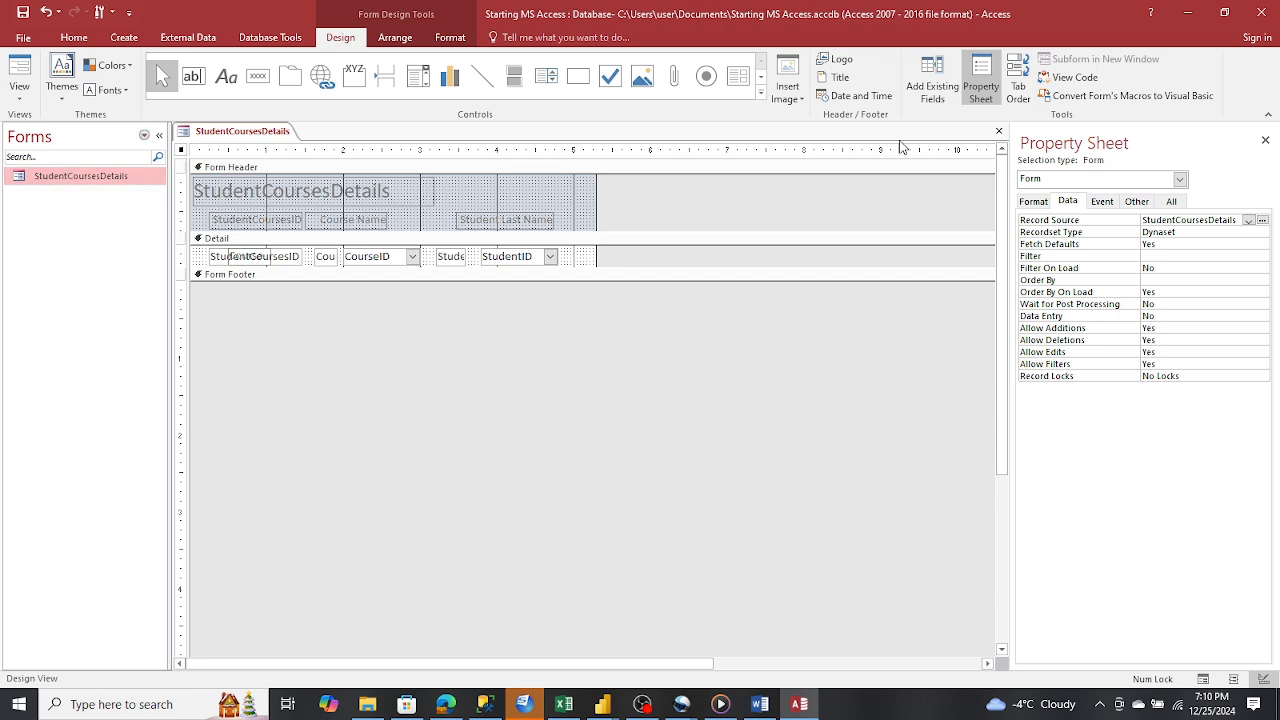
Save and close the form design without the Student label, and open the form again for data entry
click(1002, 131)
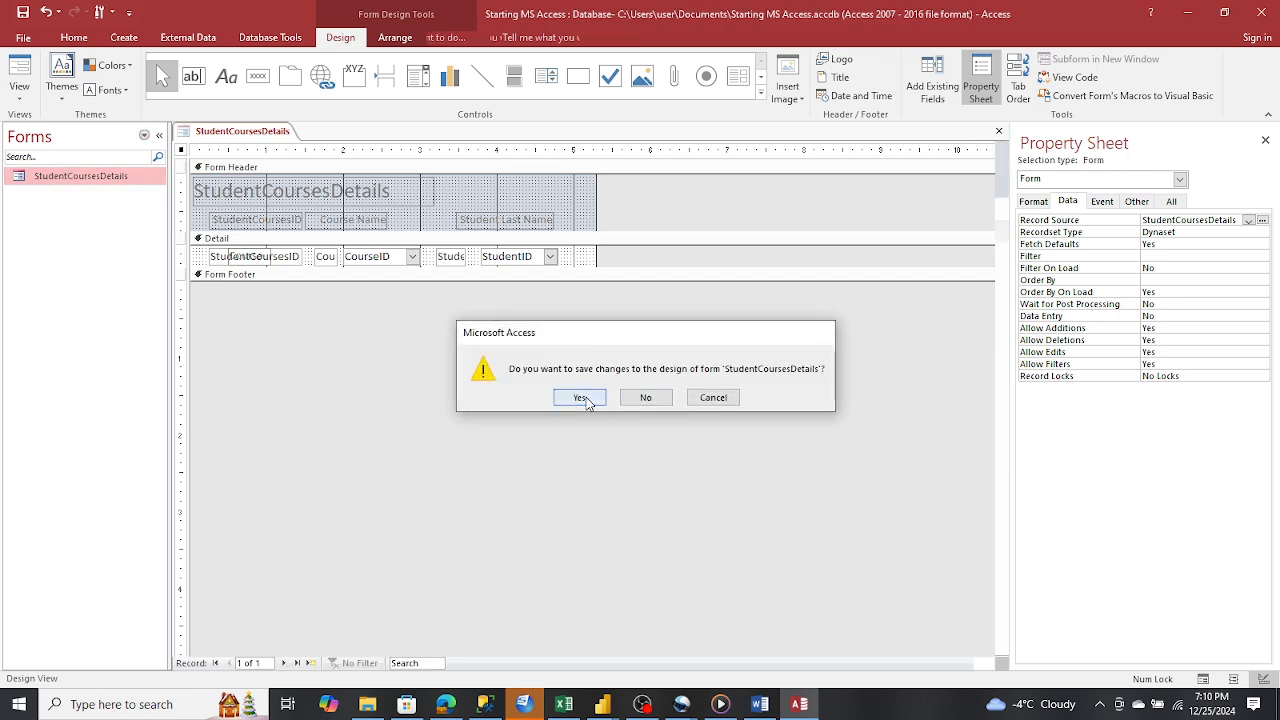
click(588, 398)
double_click(52, 178)
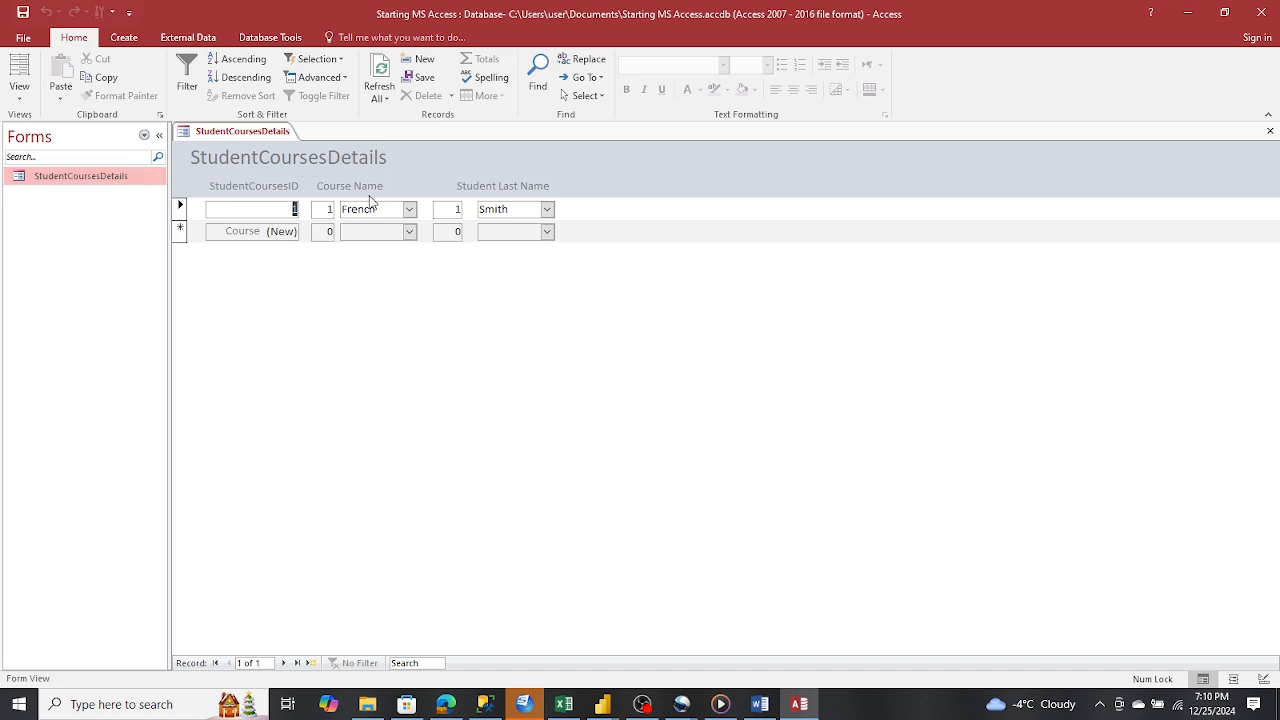
Add two French records to the form, one for the second listed student and one for the third
click(405, 232)
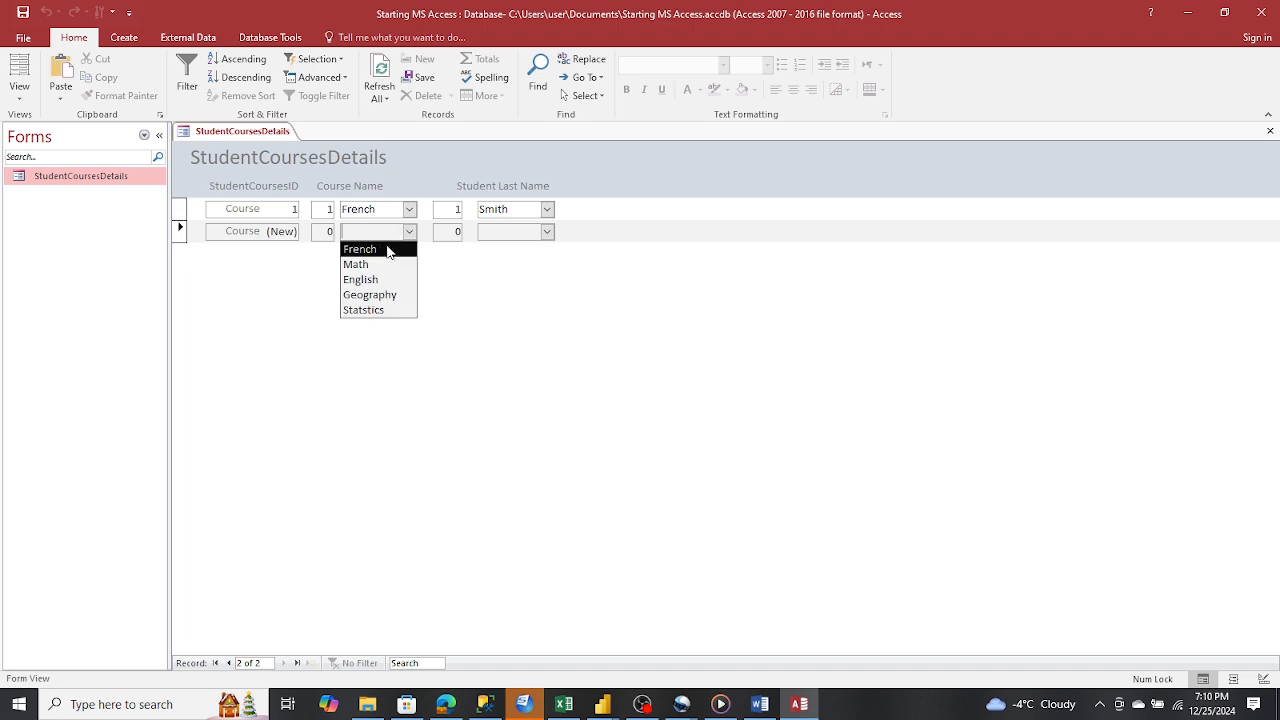
click(360, 249)
click(548, 232)
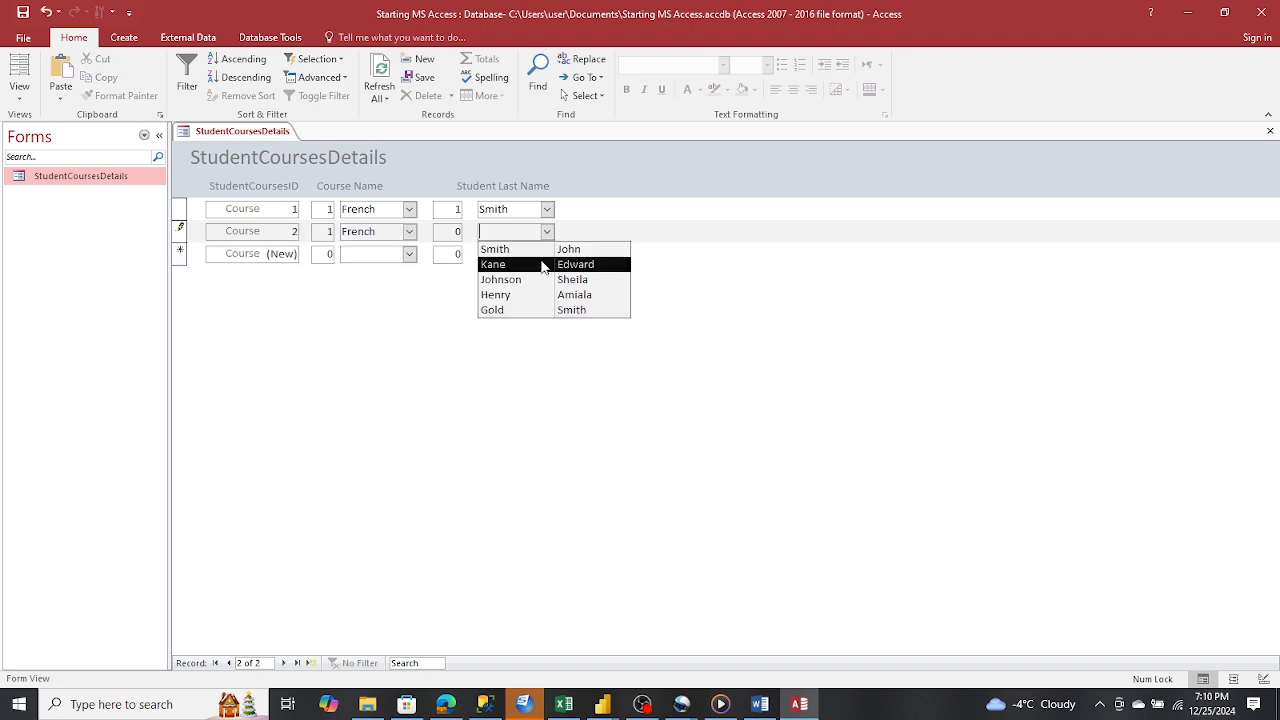
click(543, 265)
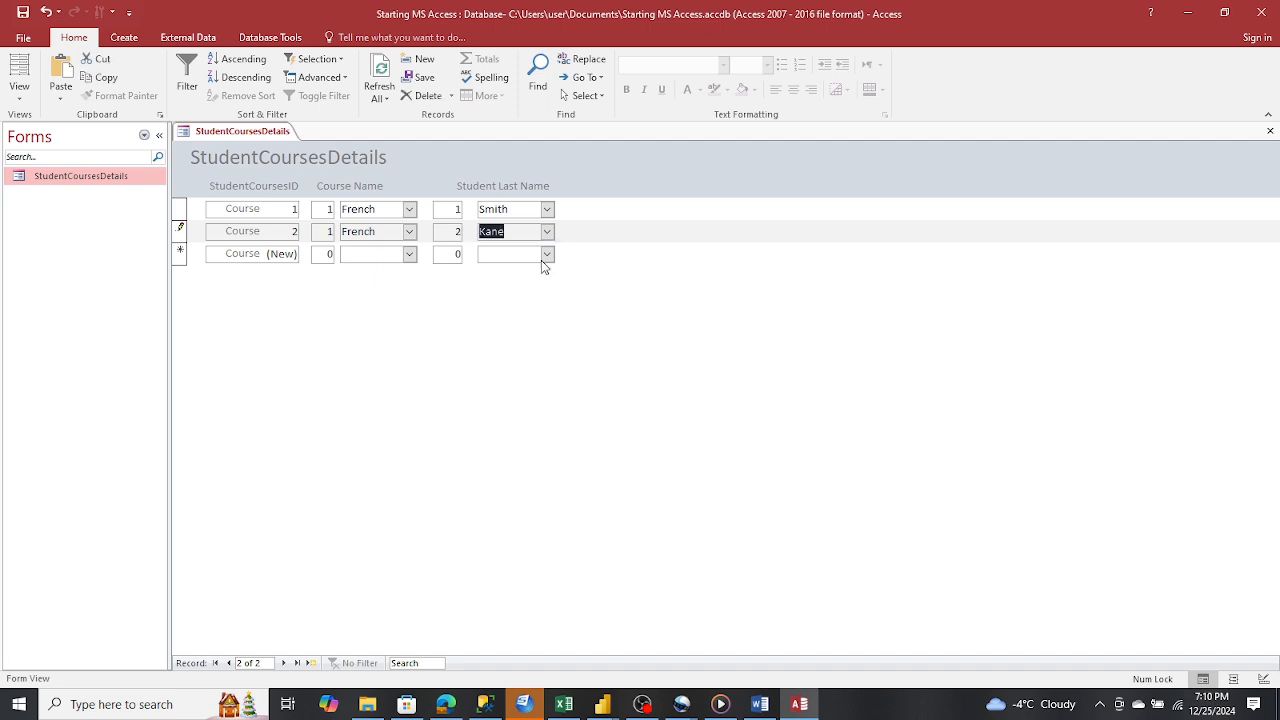
click(409, 254)
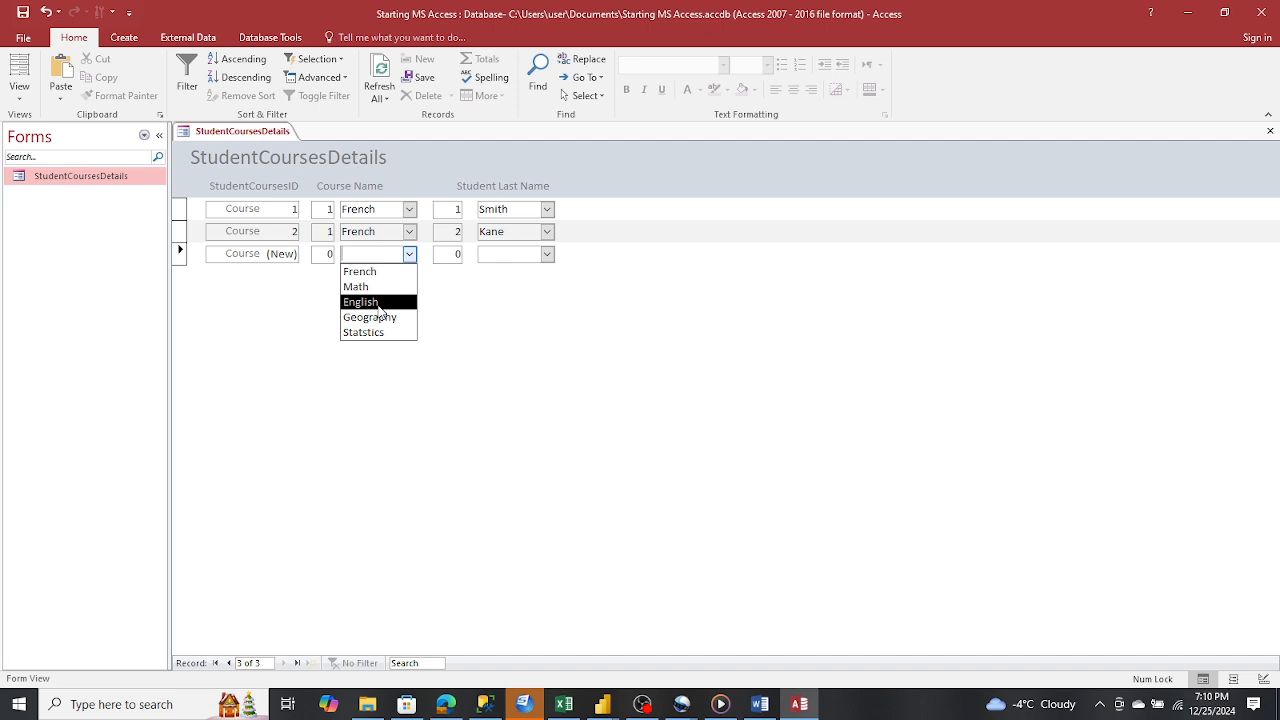
click(378, 272)
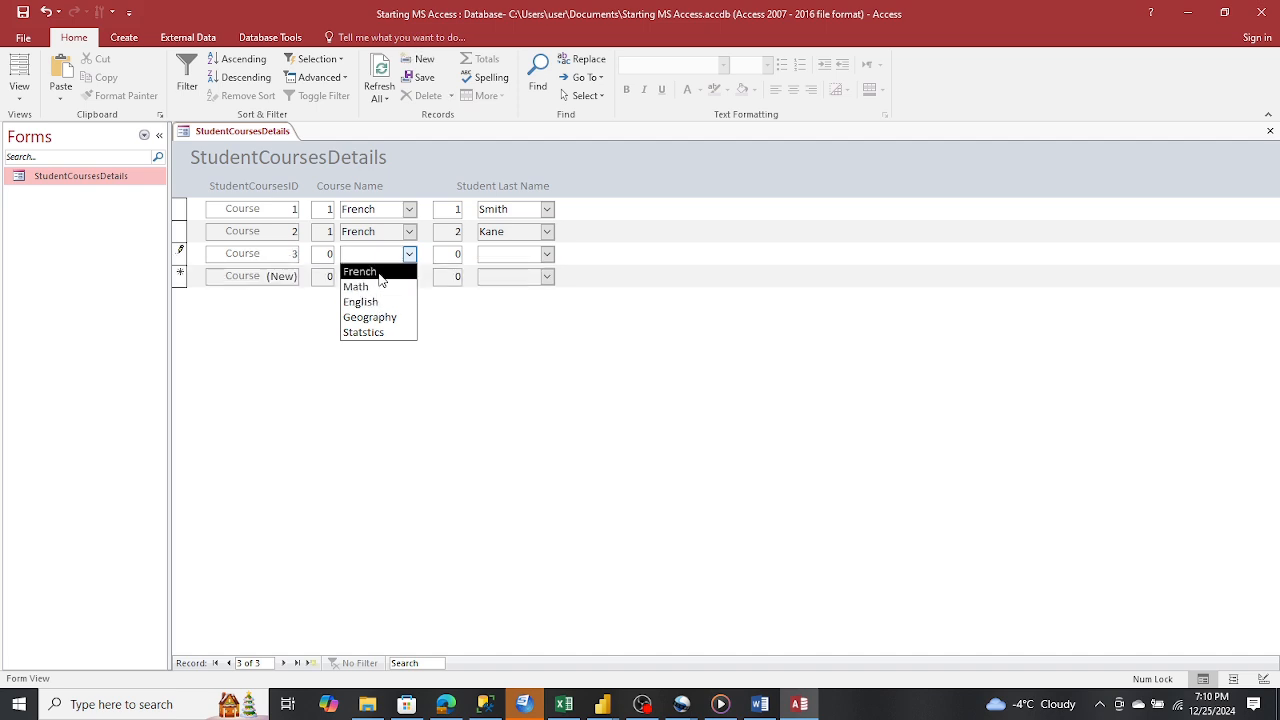
click(548, 256)
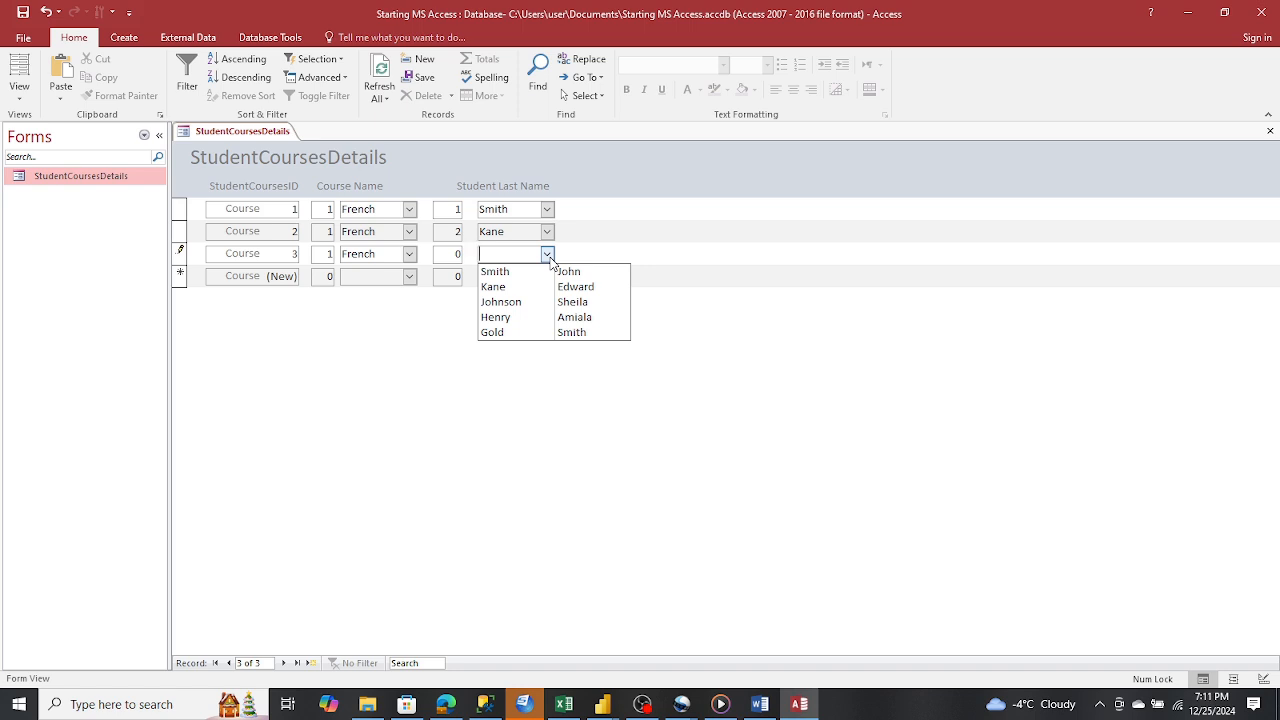
click(548, 316)
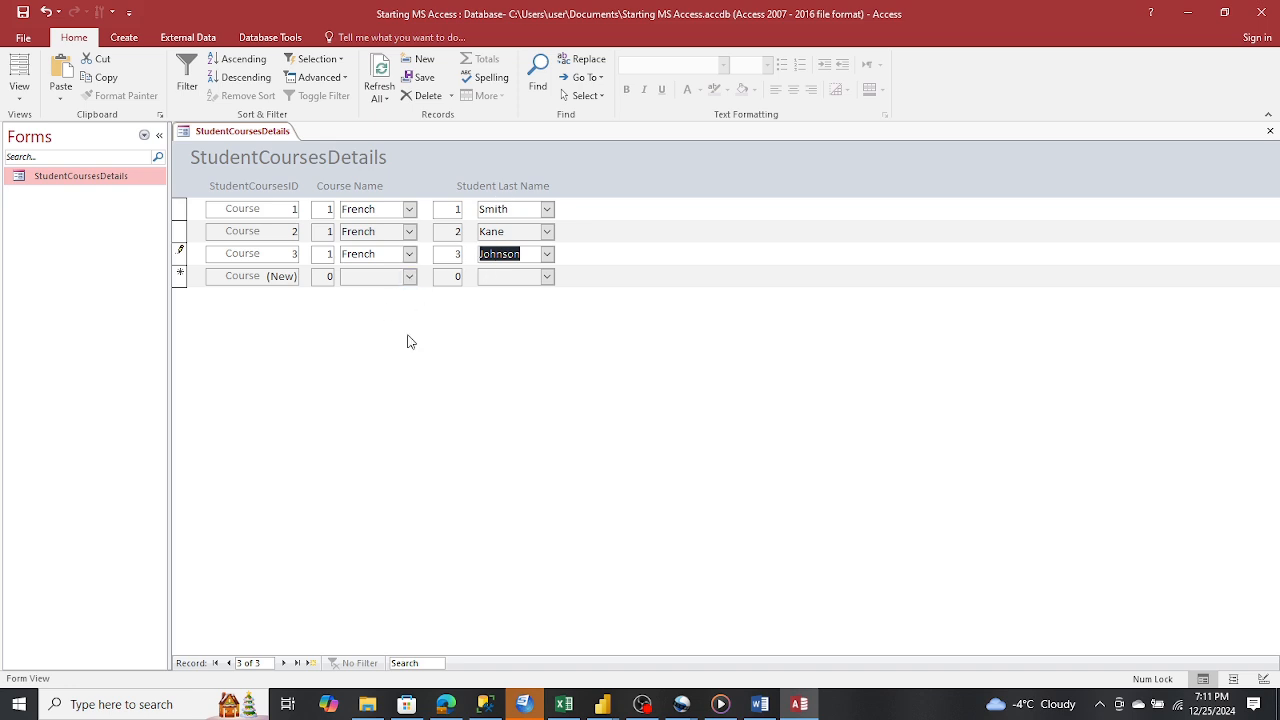
Add a Math record for the fifth listed student and an English record for the fourth listed student
click(409, 277)
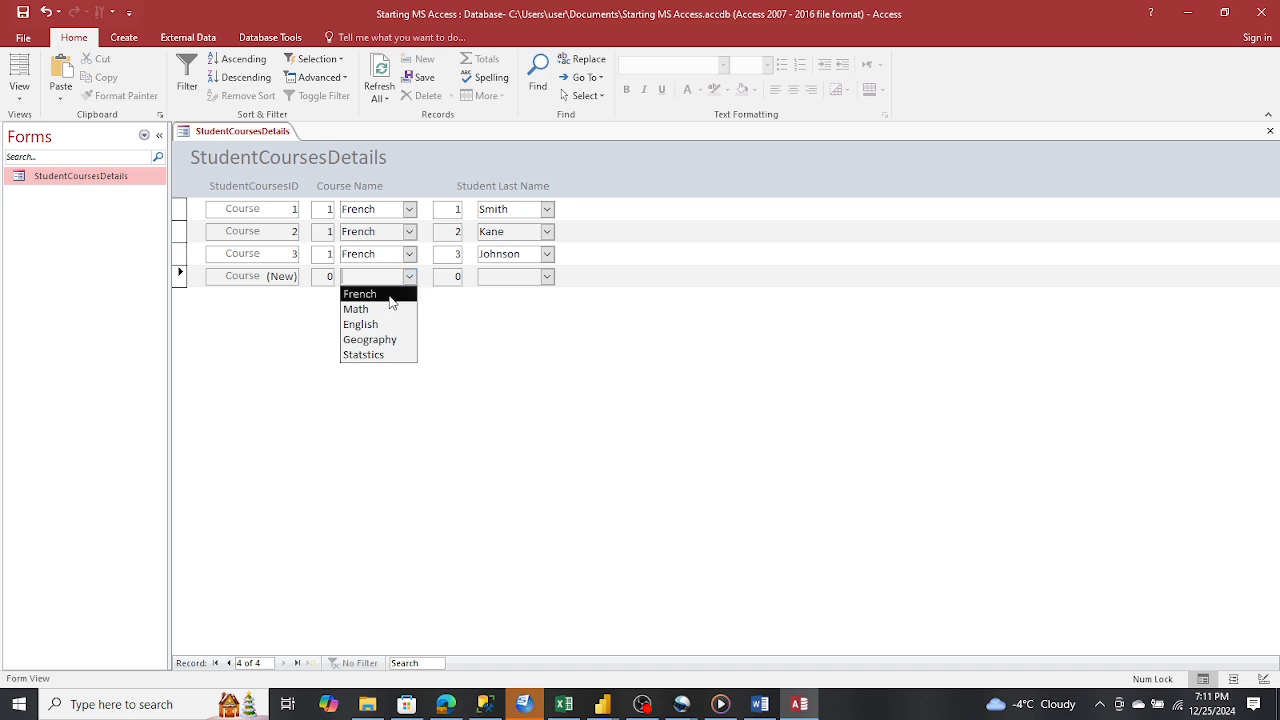
click(384, 306)
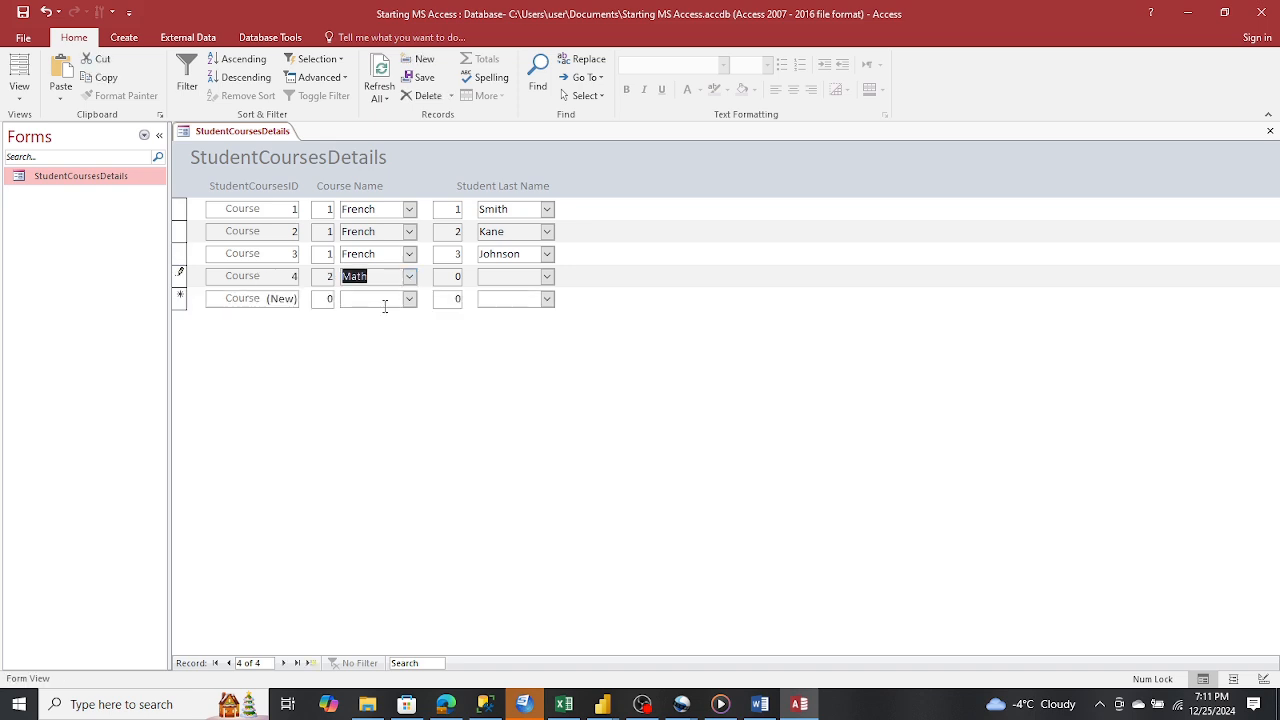
click(547, 277)
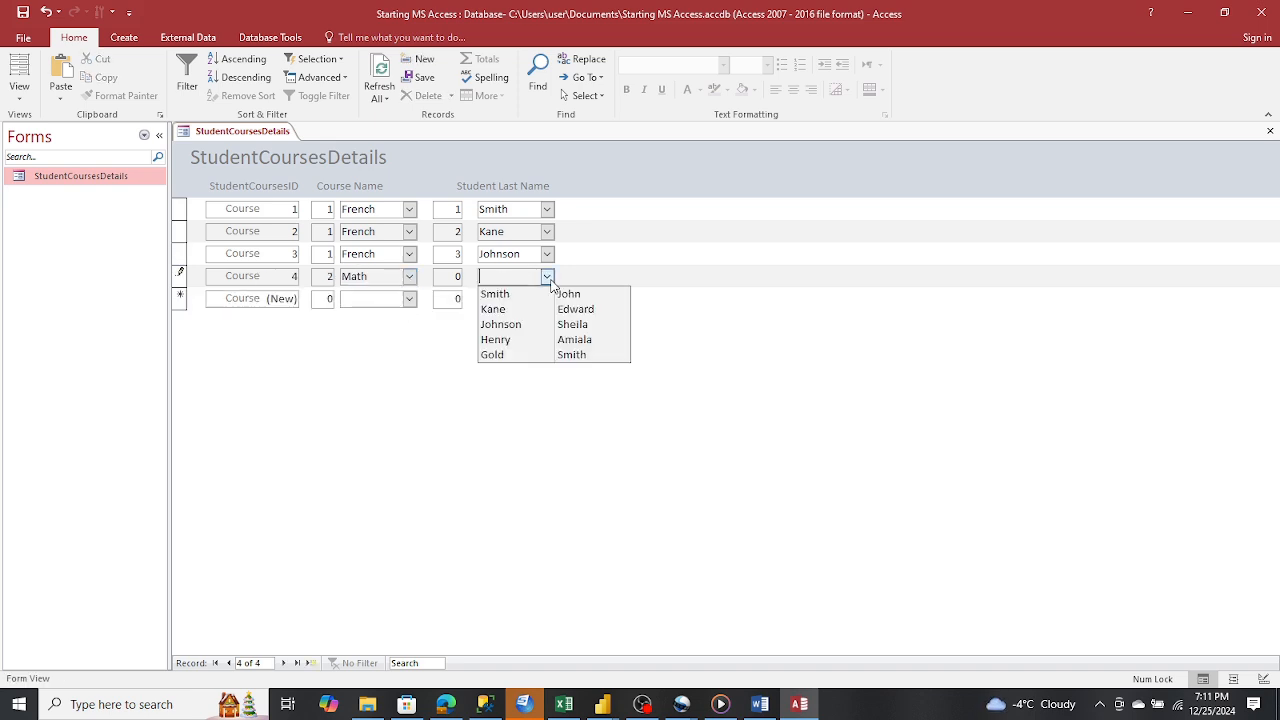
click(532, 356)
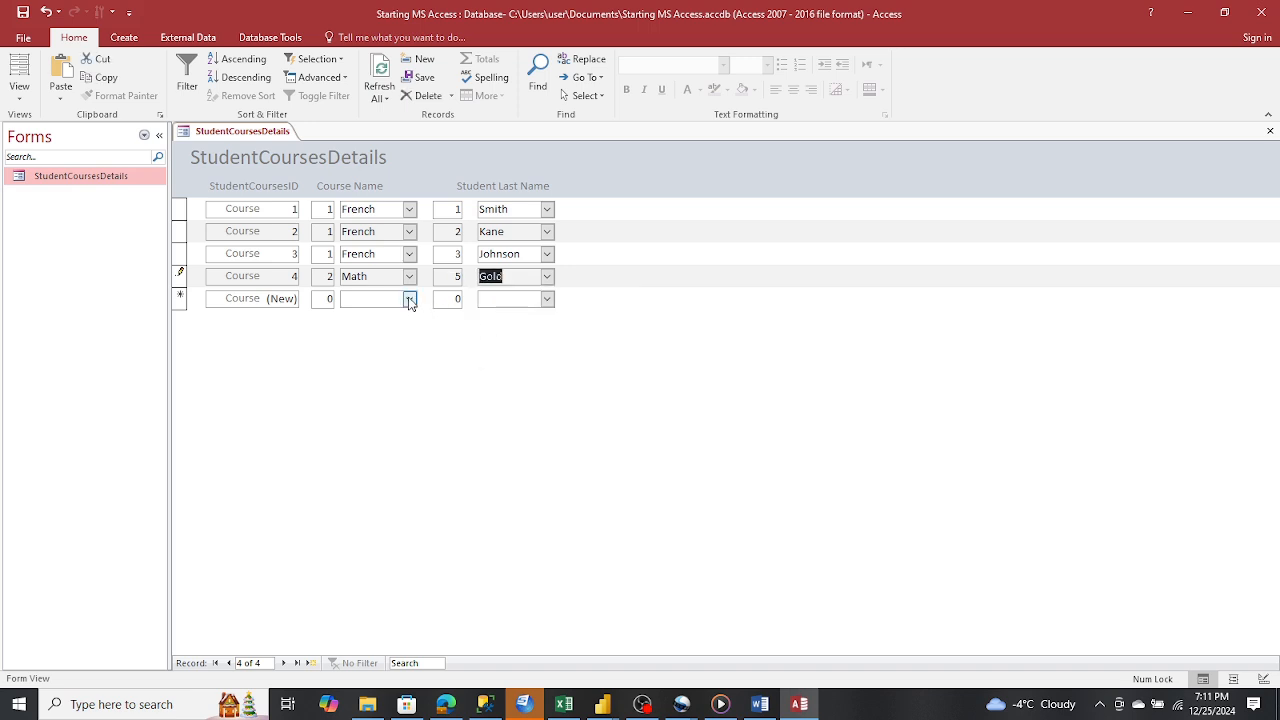
click(410, 300)
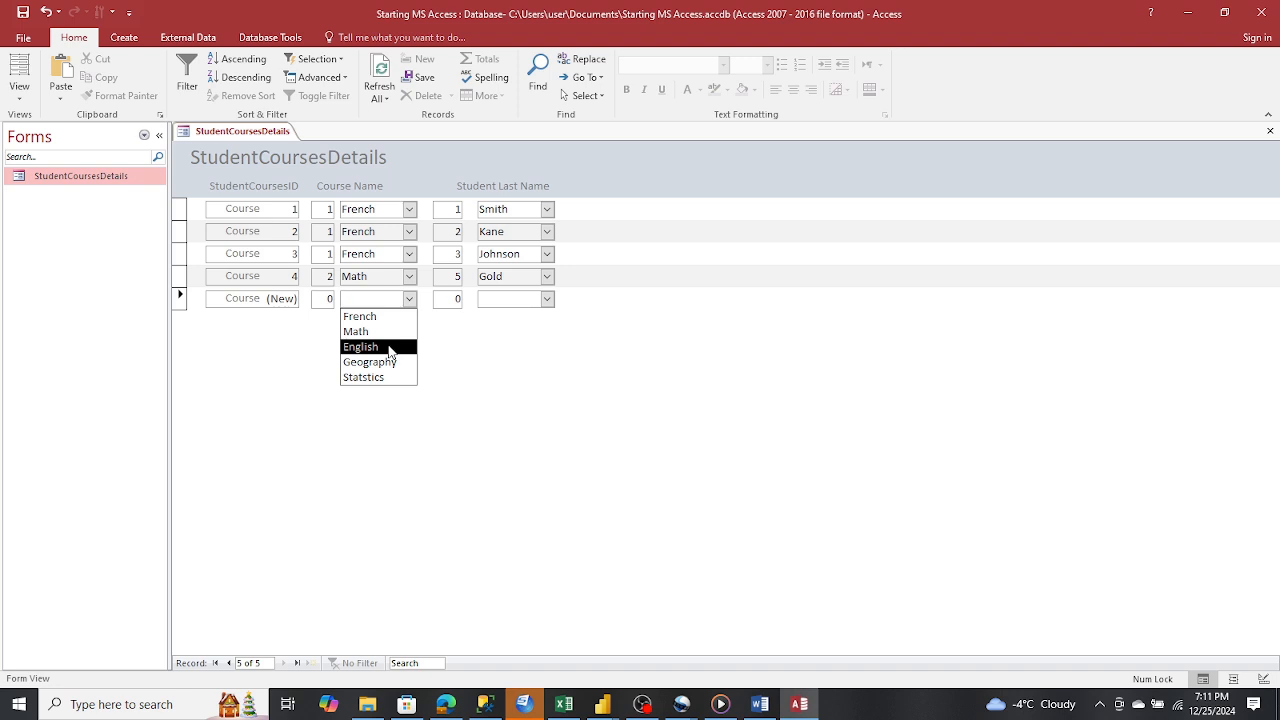
click(390, 347)
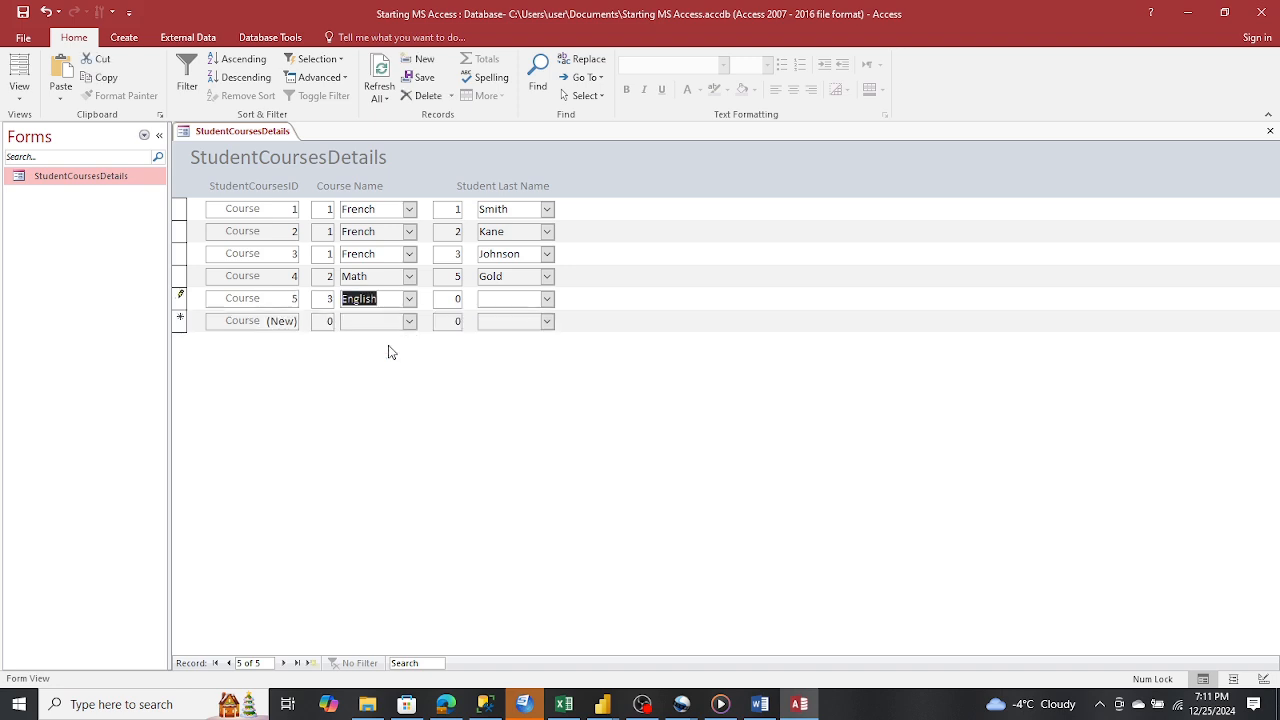
click(547, 300)
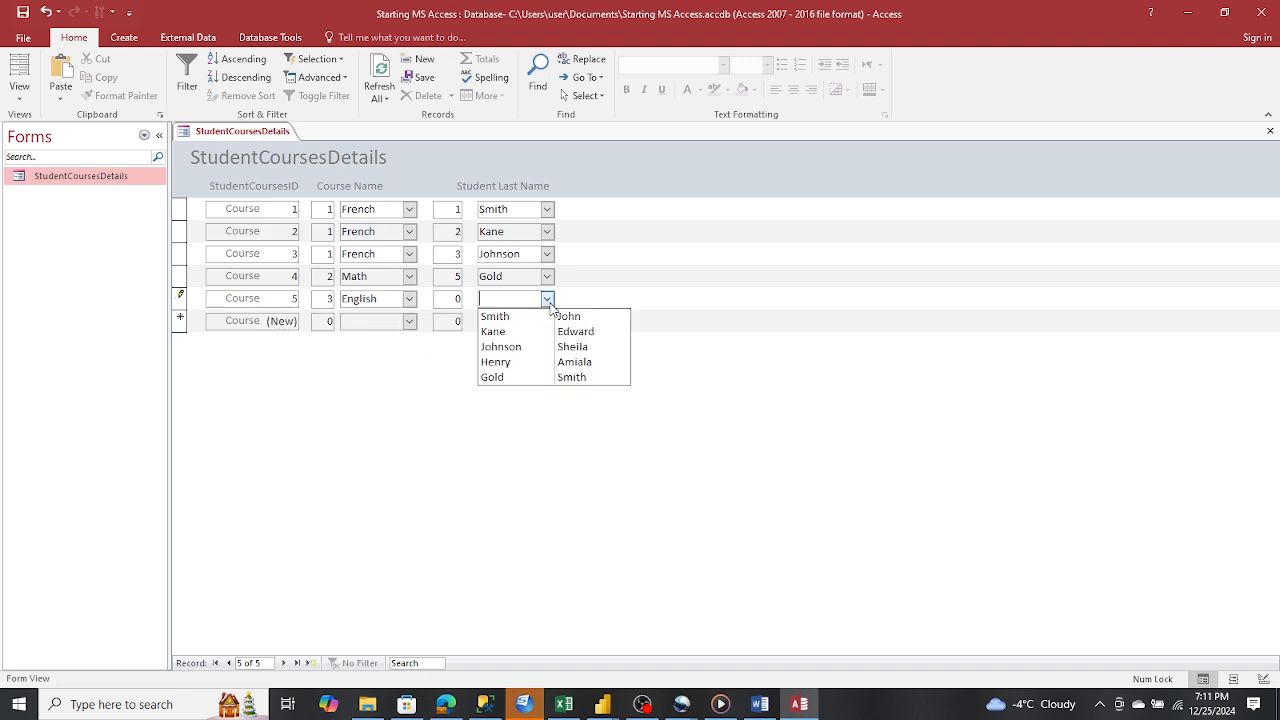
click(535, 367)
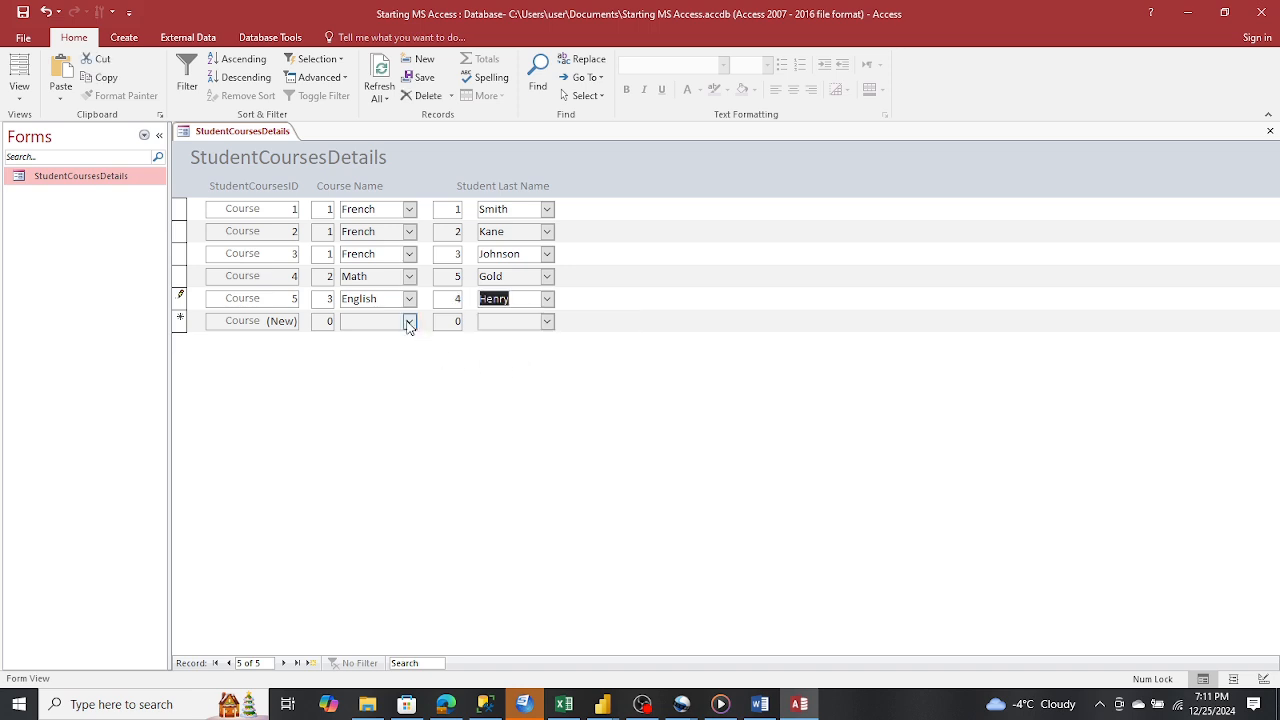
Add a Statstics record for the first listed student
click(409, 323)
click(380, 400)
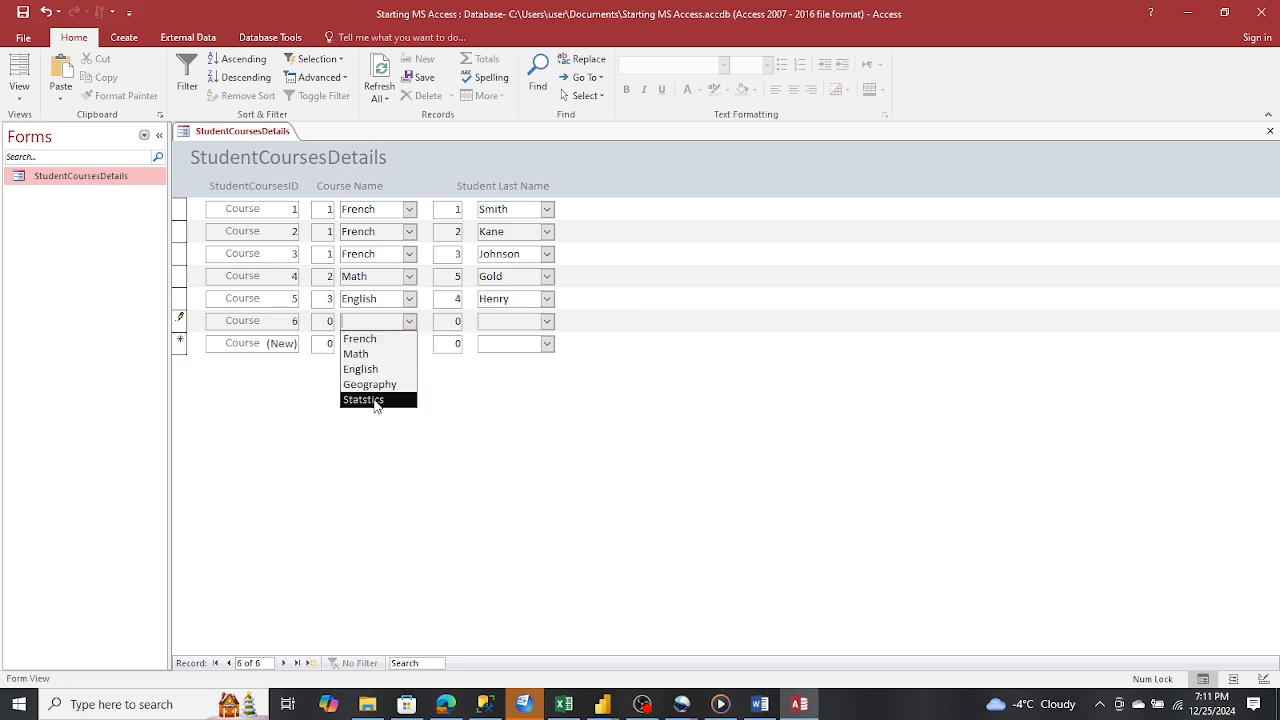
click(547, 321)
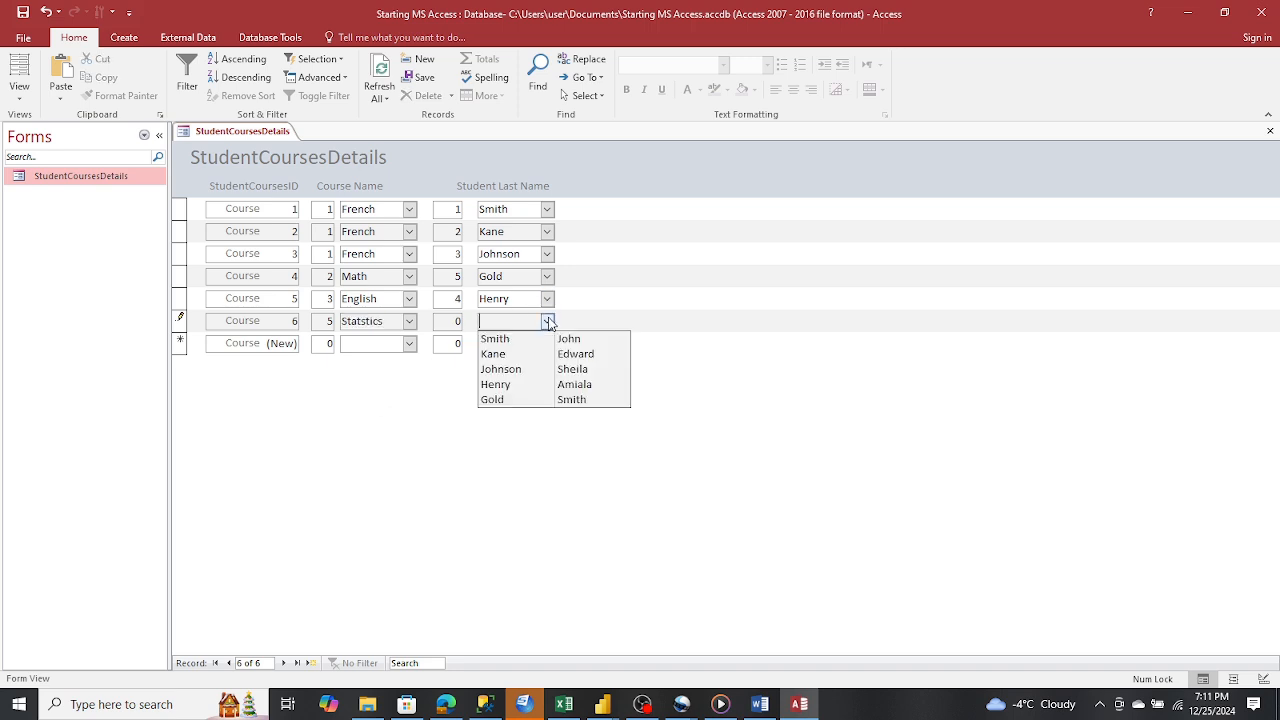
click(538, 340)
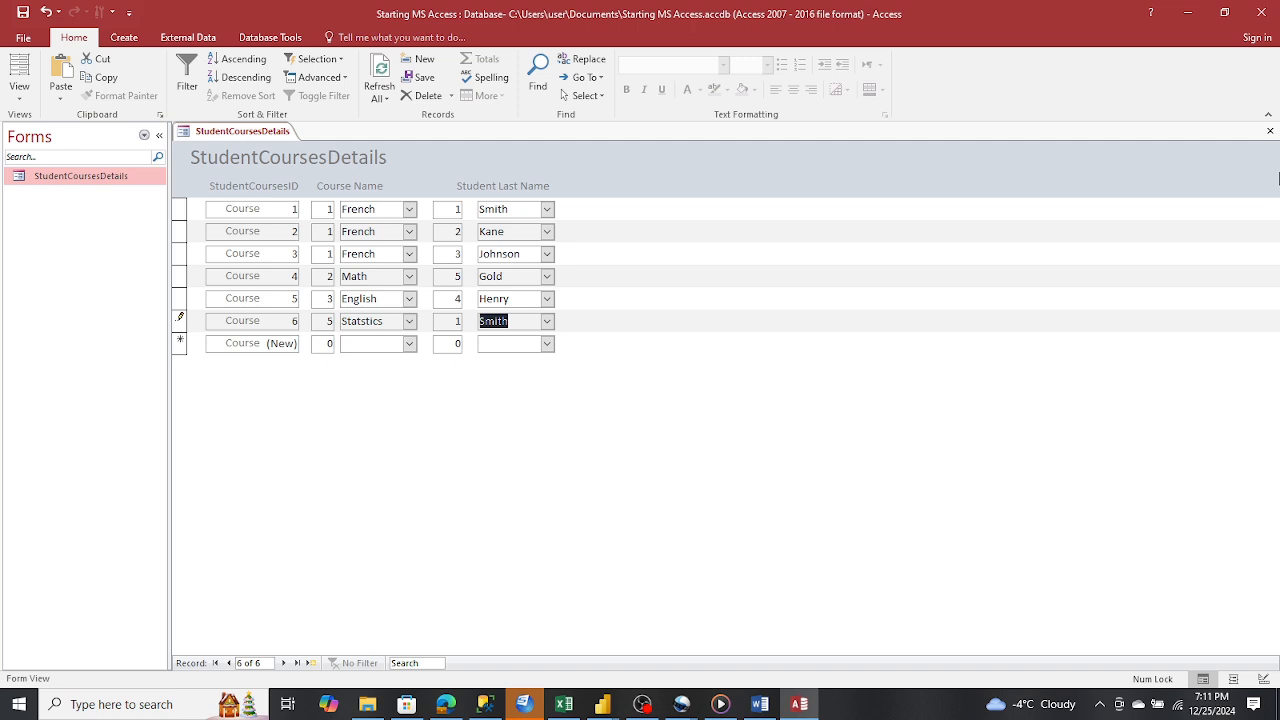
Close the data entry view, open the StudentCoursesDetails form's design, and delete the StudentCoursesID text box from the Detail section
click(1271, 132)
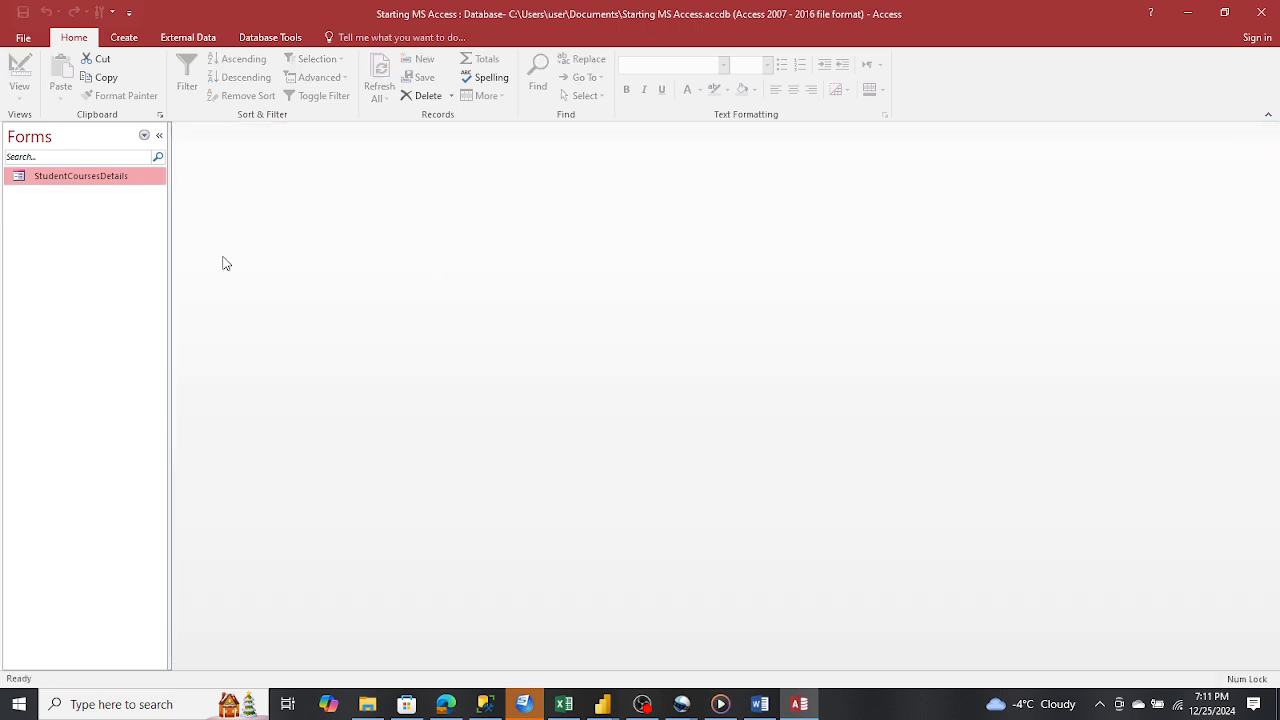
right_click(45, 177)
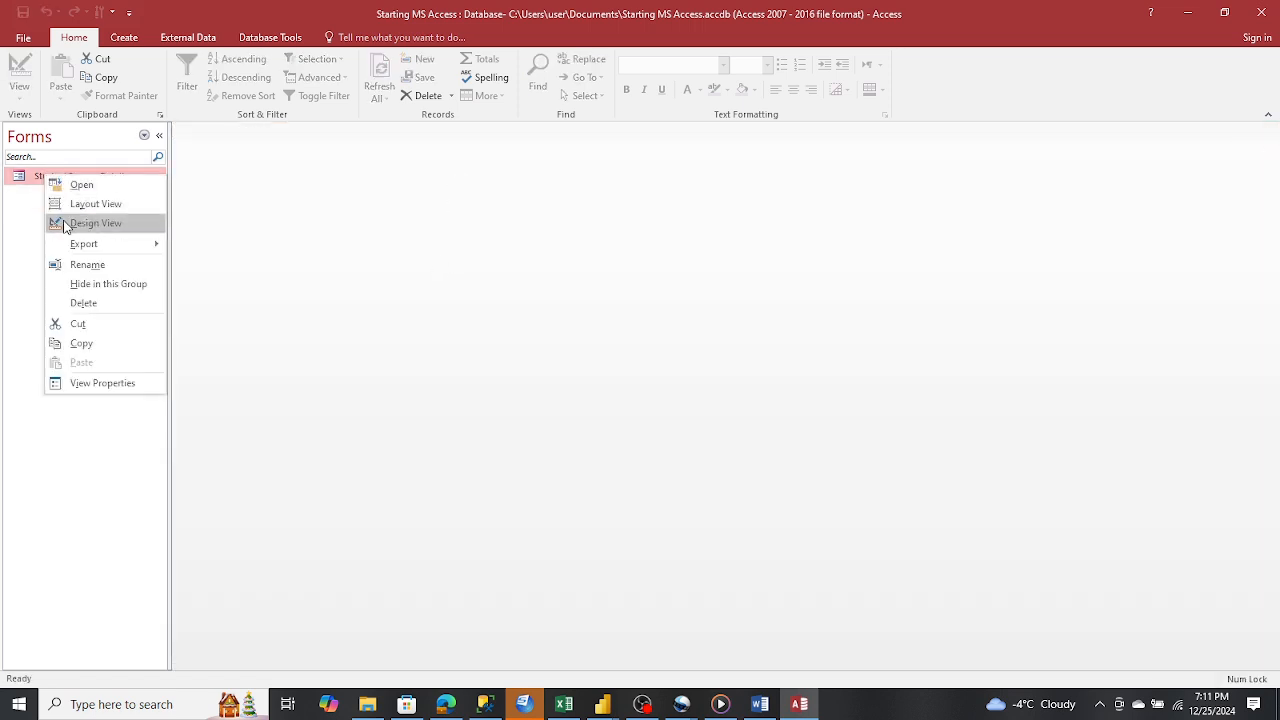
click(64, 223)
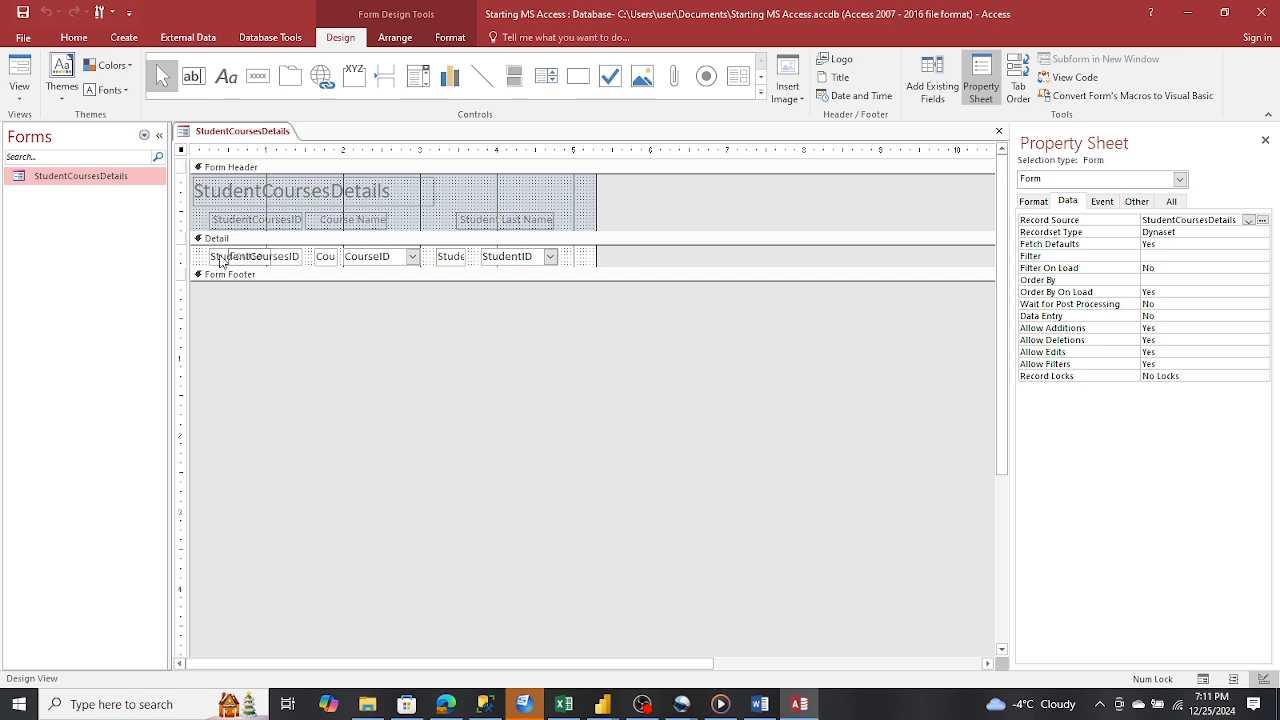
click(218, 258)
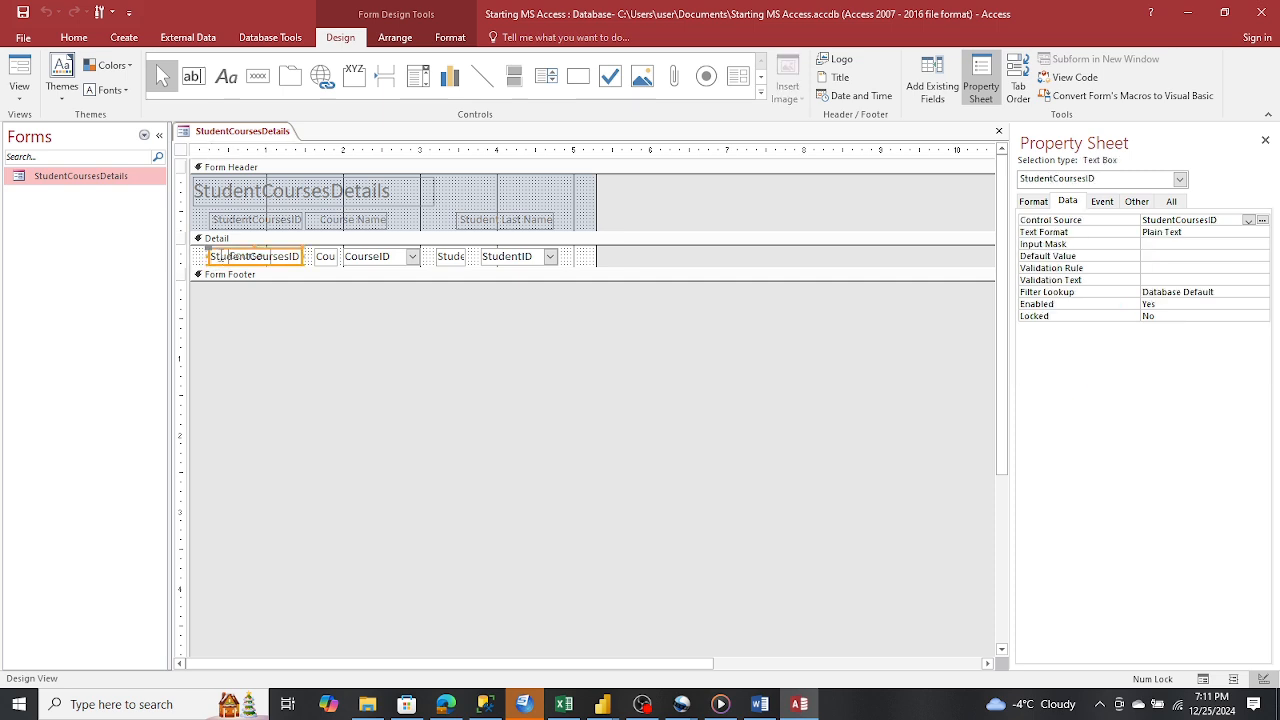
key(Delete)
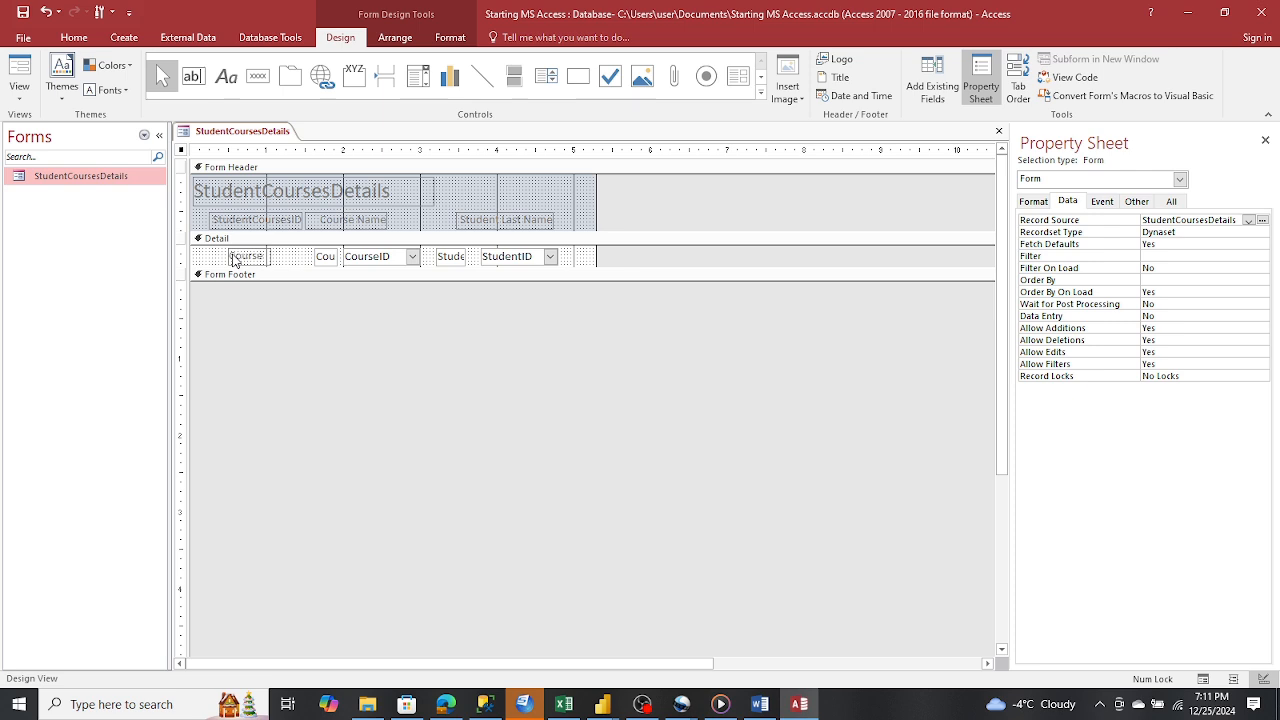
Shift the Course label and its attached CourseID combo box slightly left in the Detail section, and save and close the form
click(236, 259)
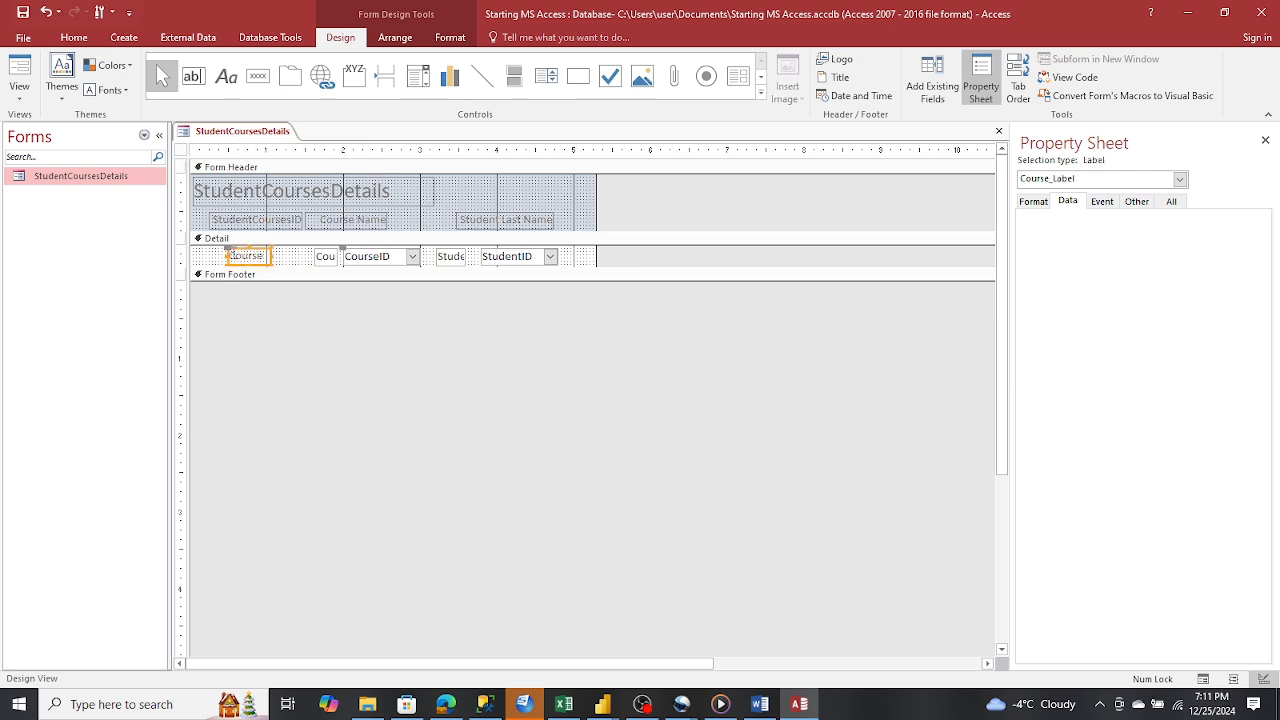
drag(235, 247, 215, 250)
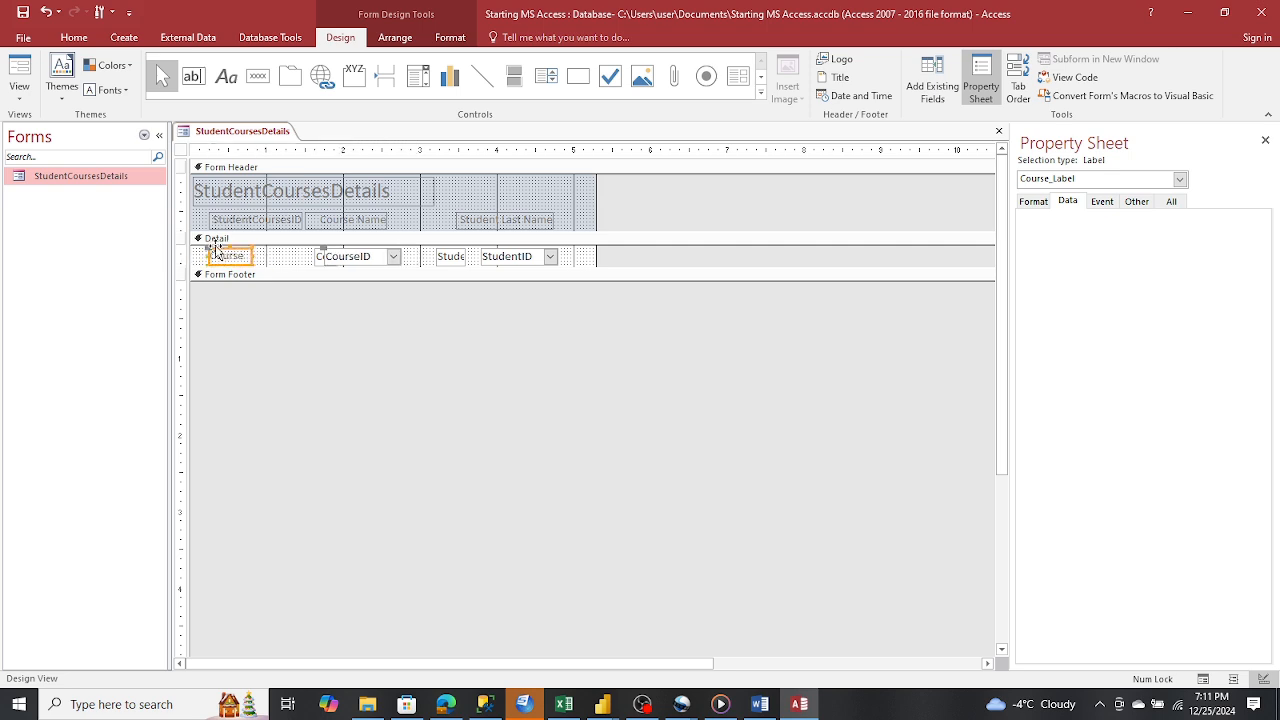
click(998, 131)
click(580, 398)
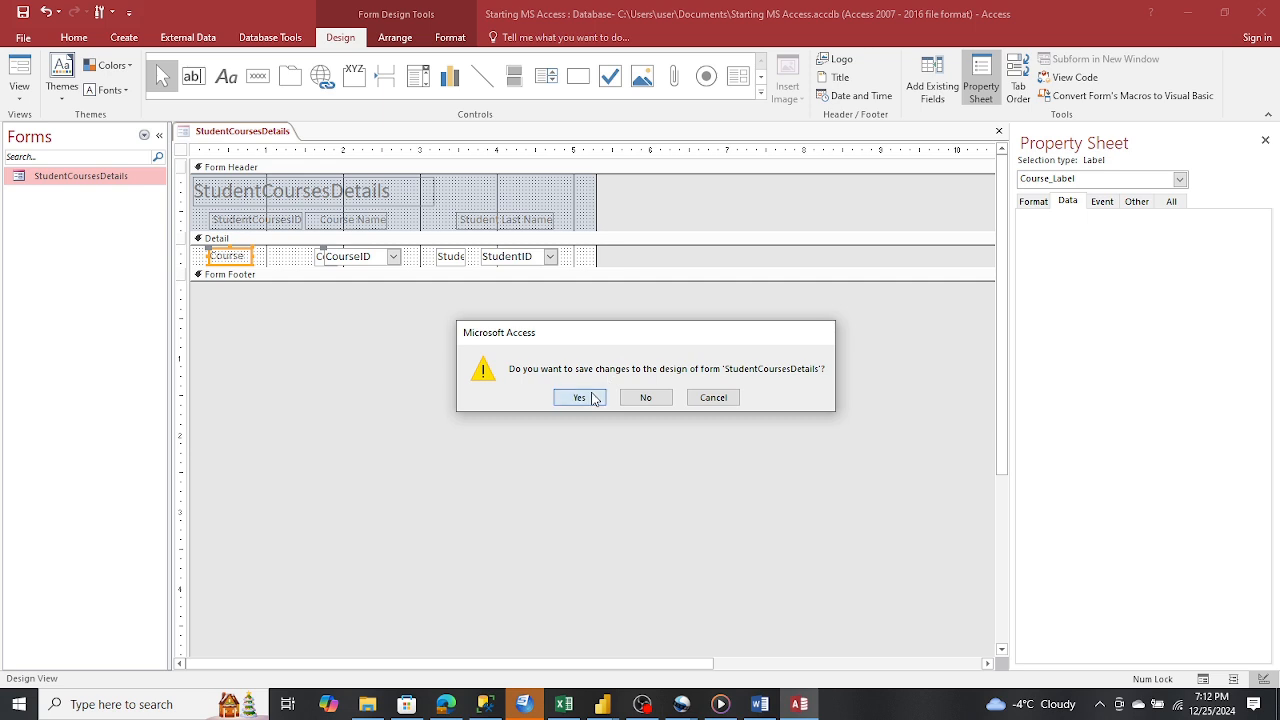
Reopen the form's design and delete the narrow CourseID text box that overlaps the CourseID combo box
right_click(40, 183)
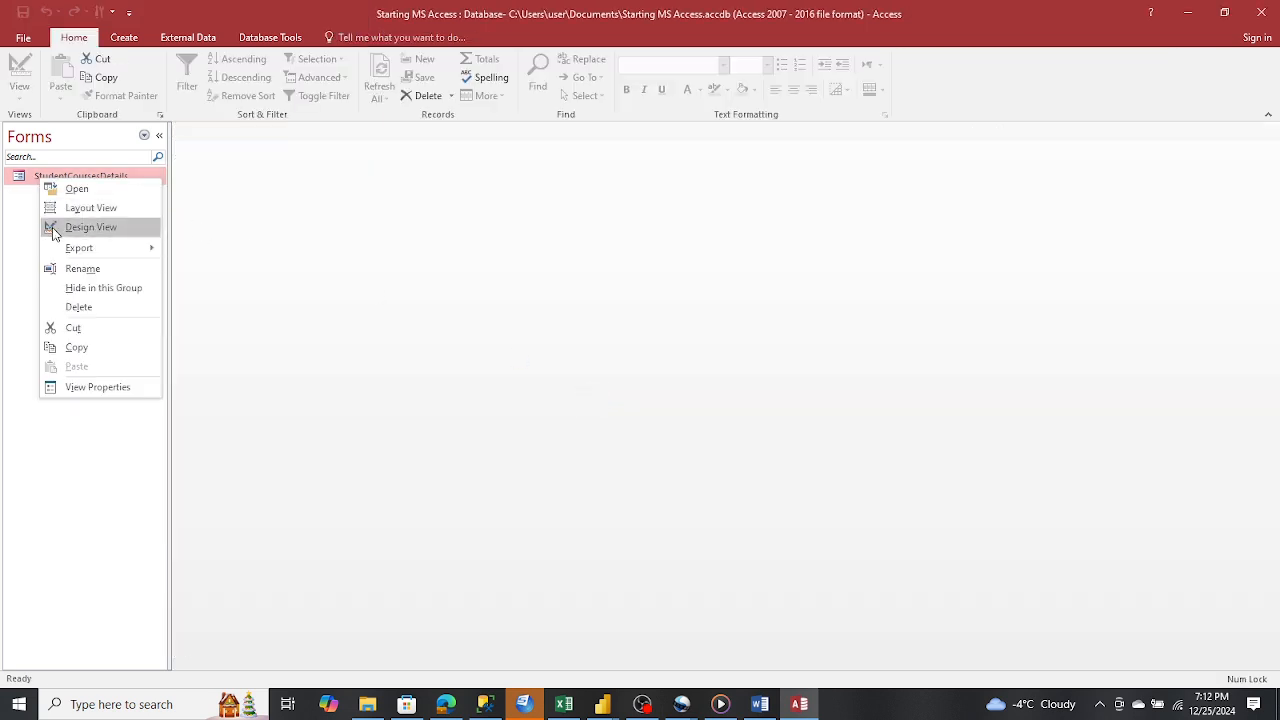
click(60, 208)
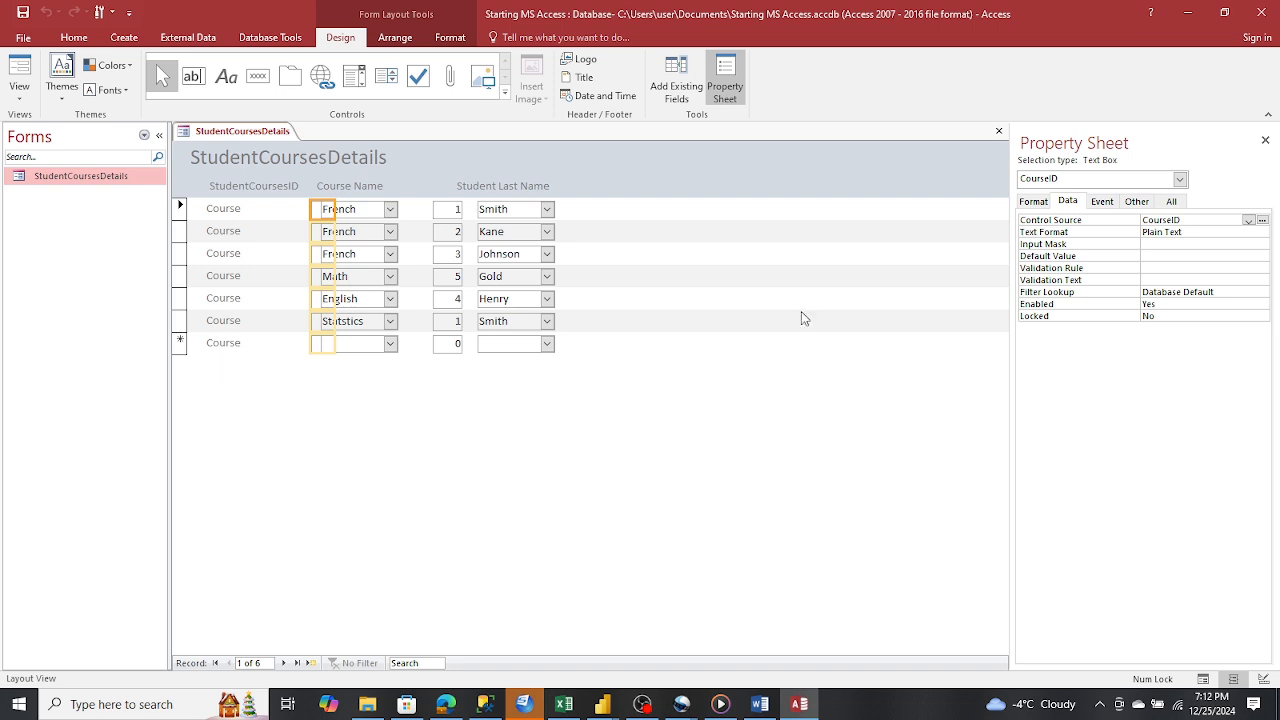
right_click(40, 188)
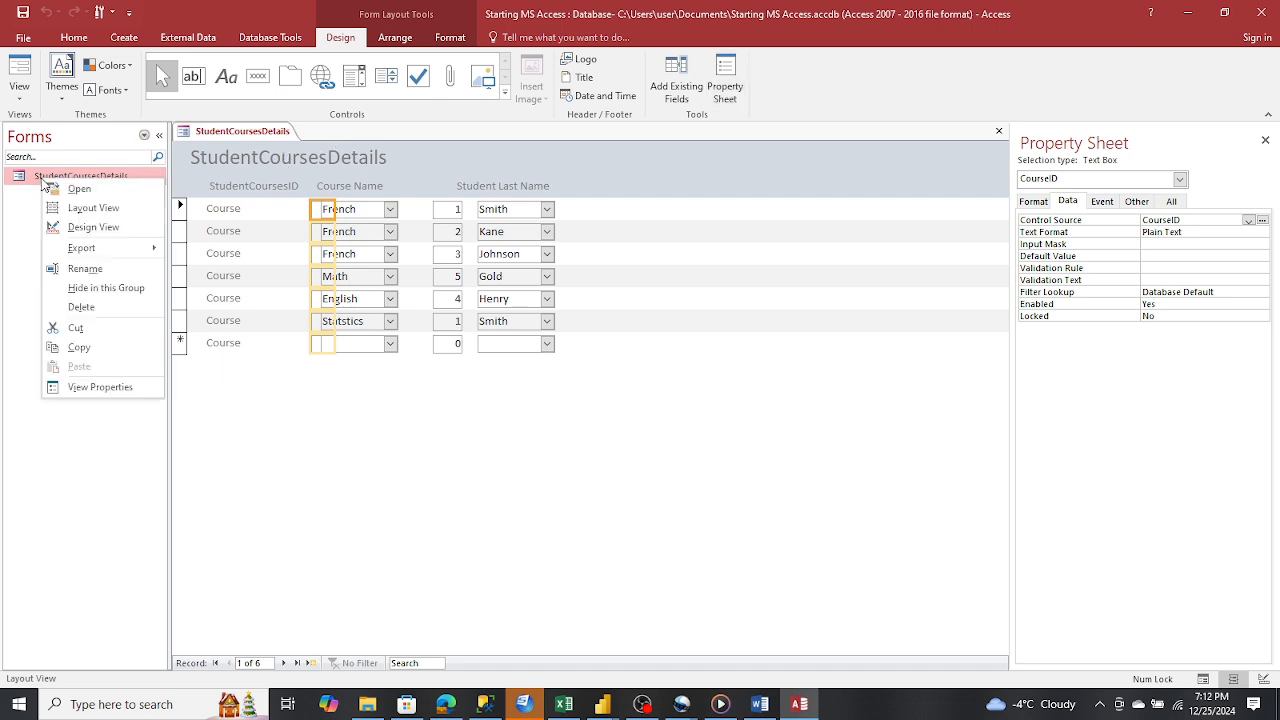
click(72, 226)
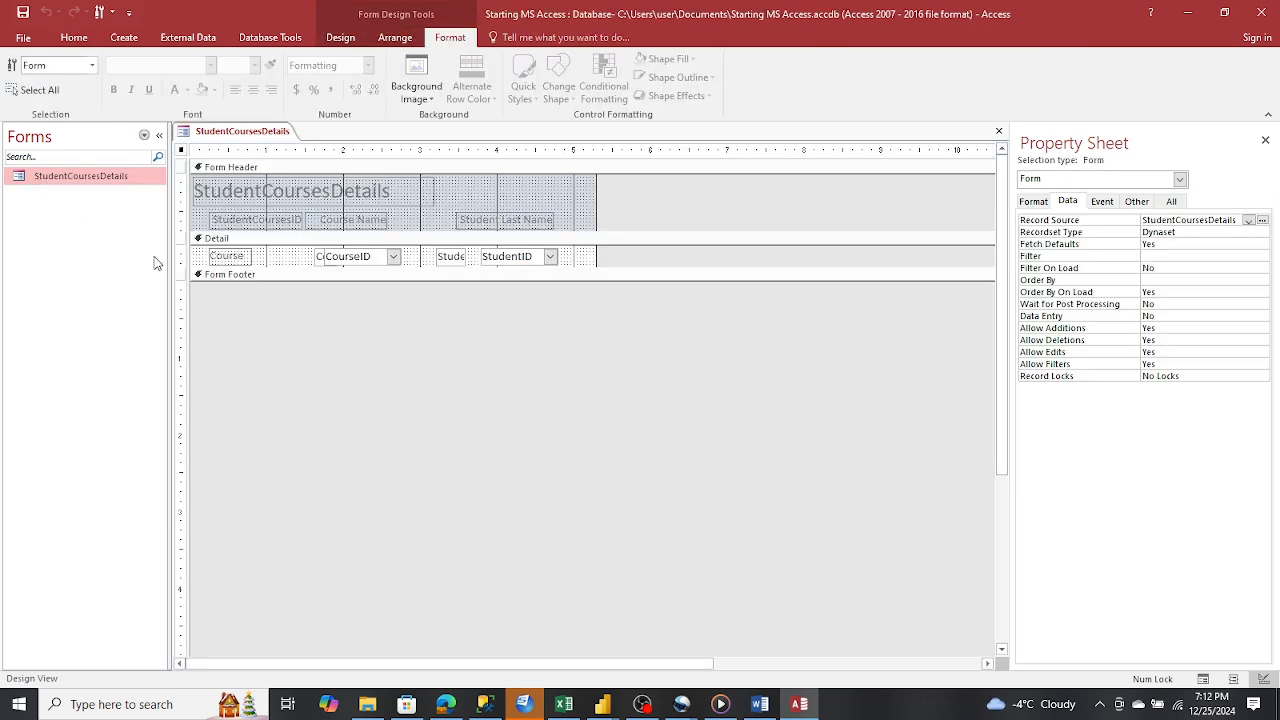
click(318, 258)
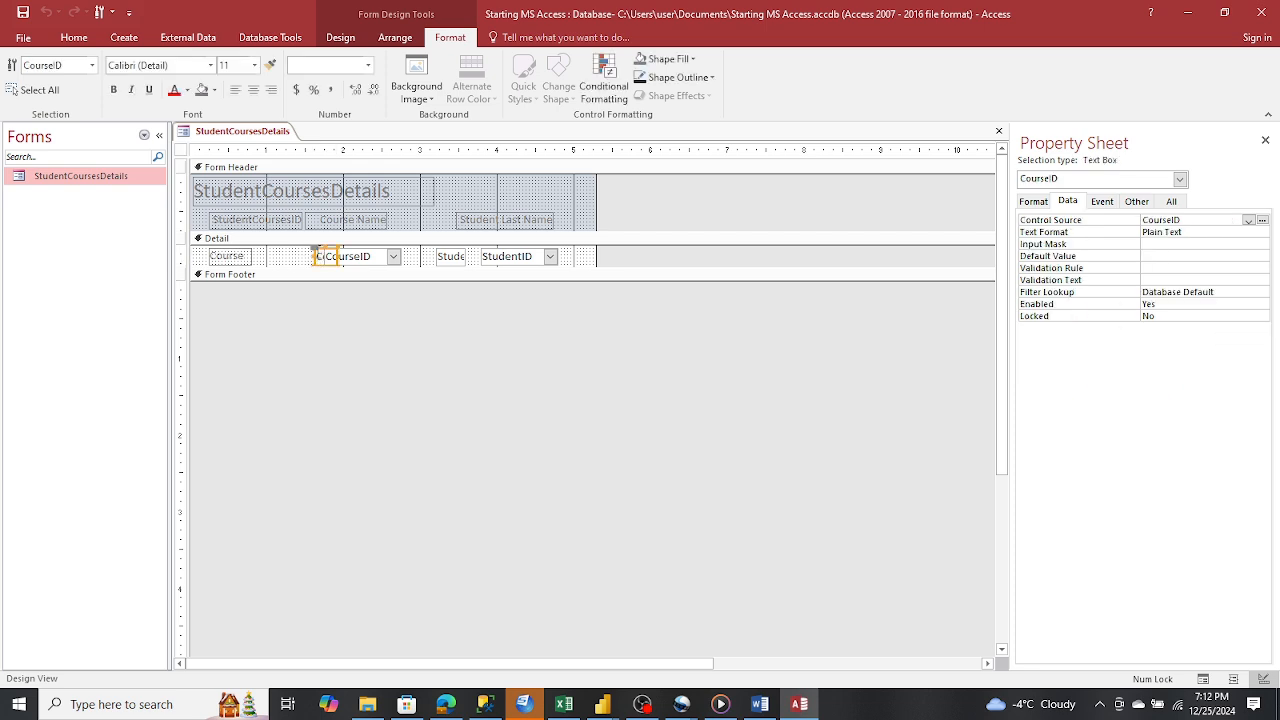
key(Escape)
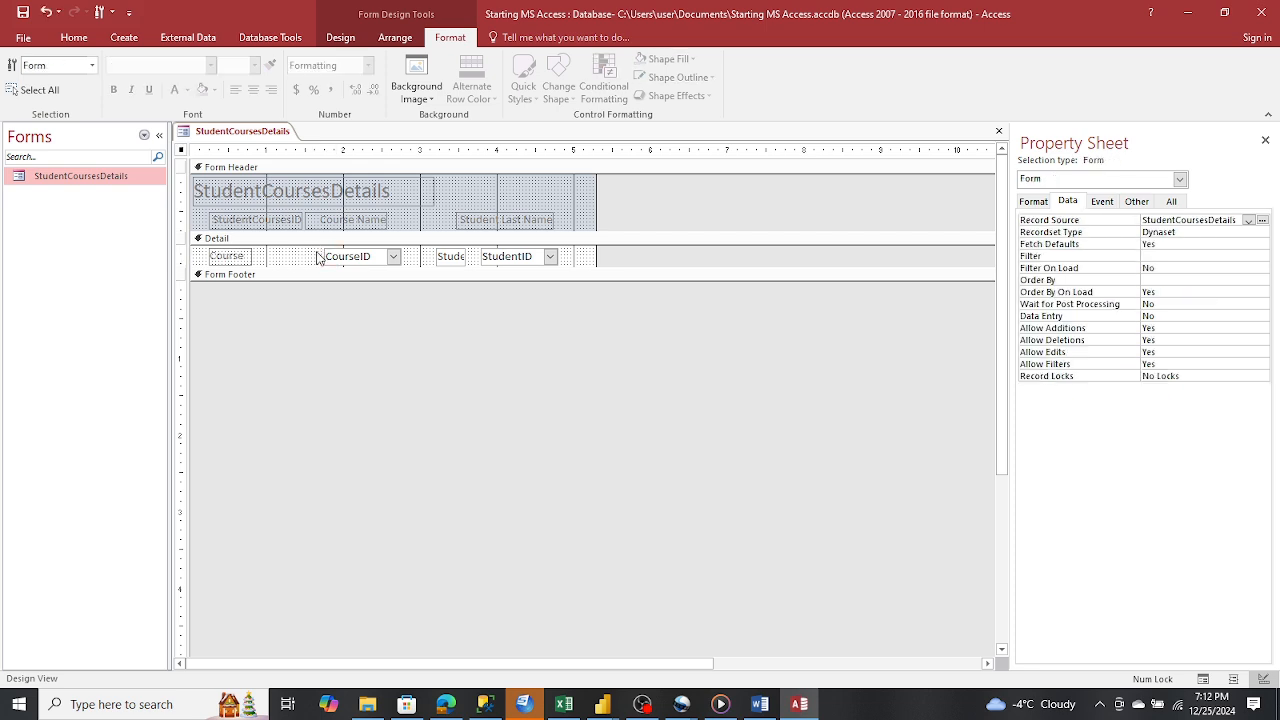
Check the form's records in Form View, and close the form with its design changes saved
double_click(80, 180)
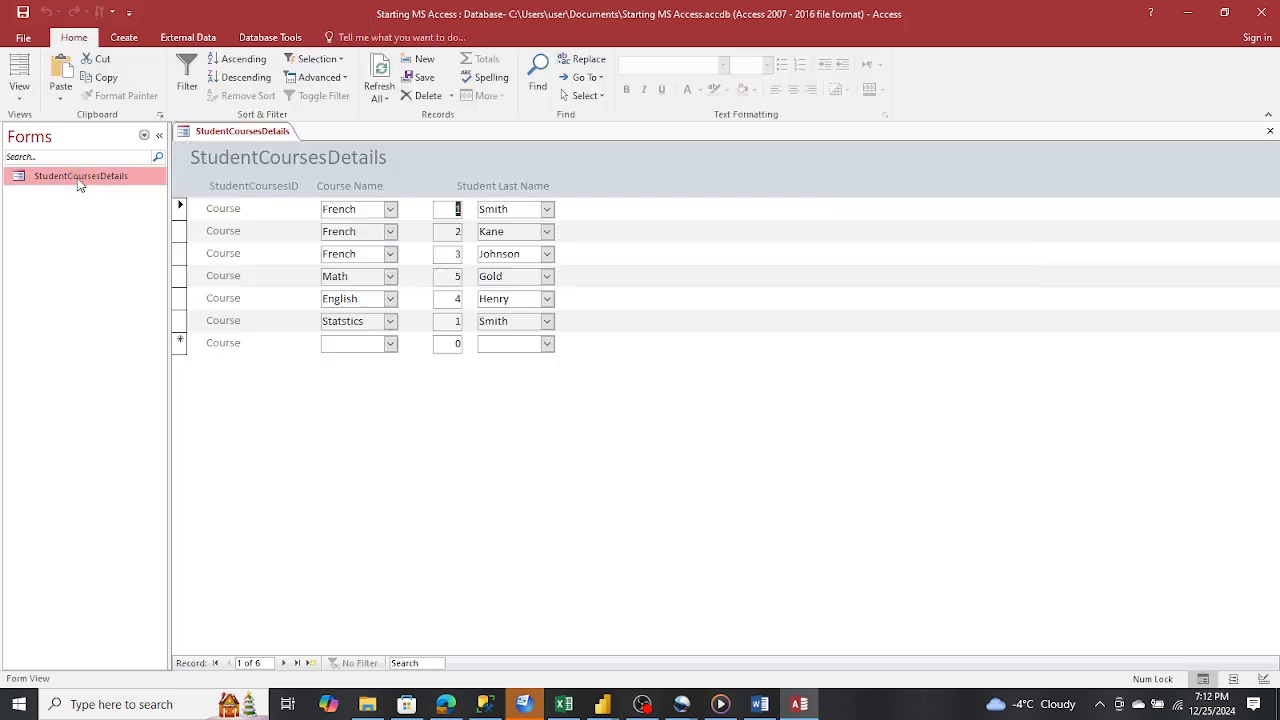
click(1272, 135)
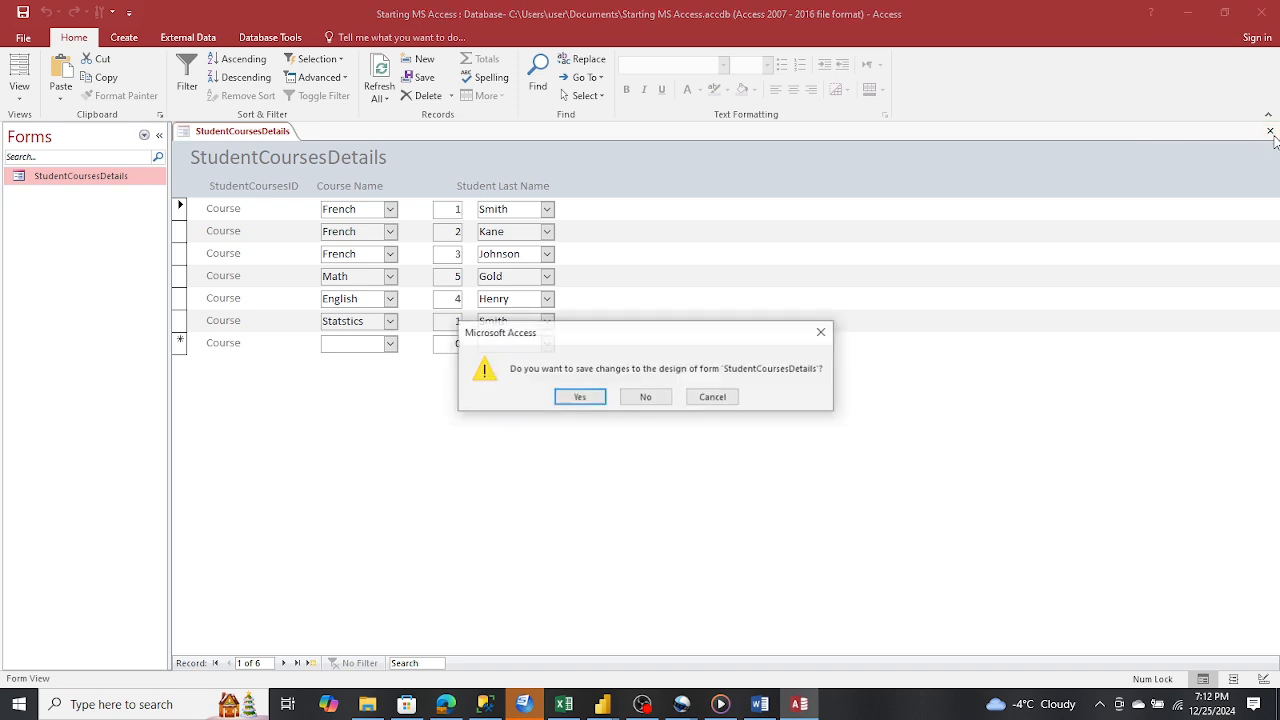
click(577, 400)
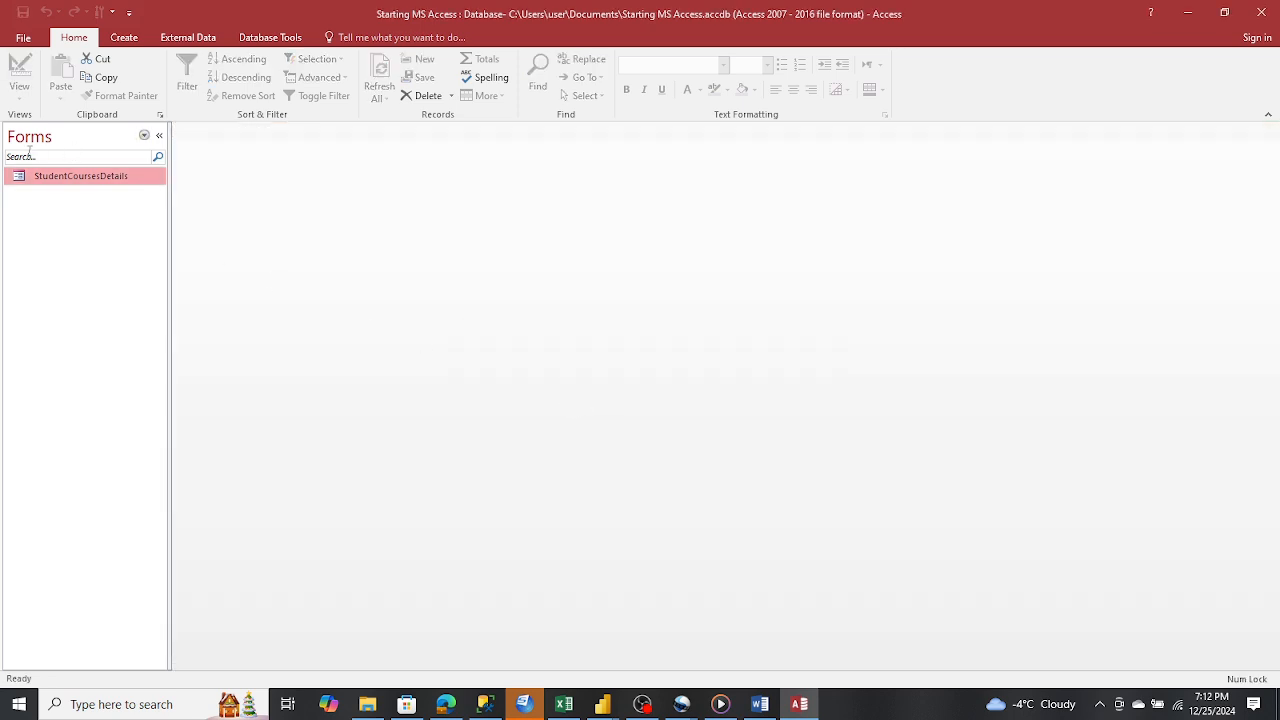
In the form's design, delete the Course label from the Detail section and move the StudentID text box up against its combo box
right_click(32, 176)
click(64, 217)
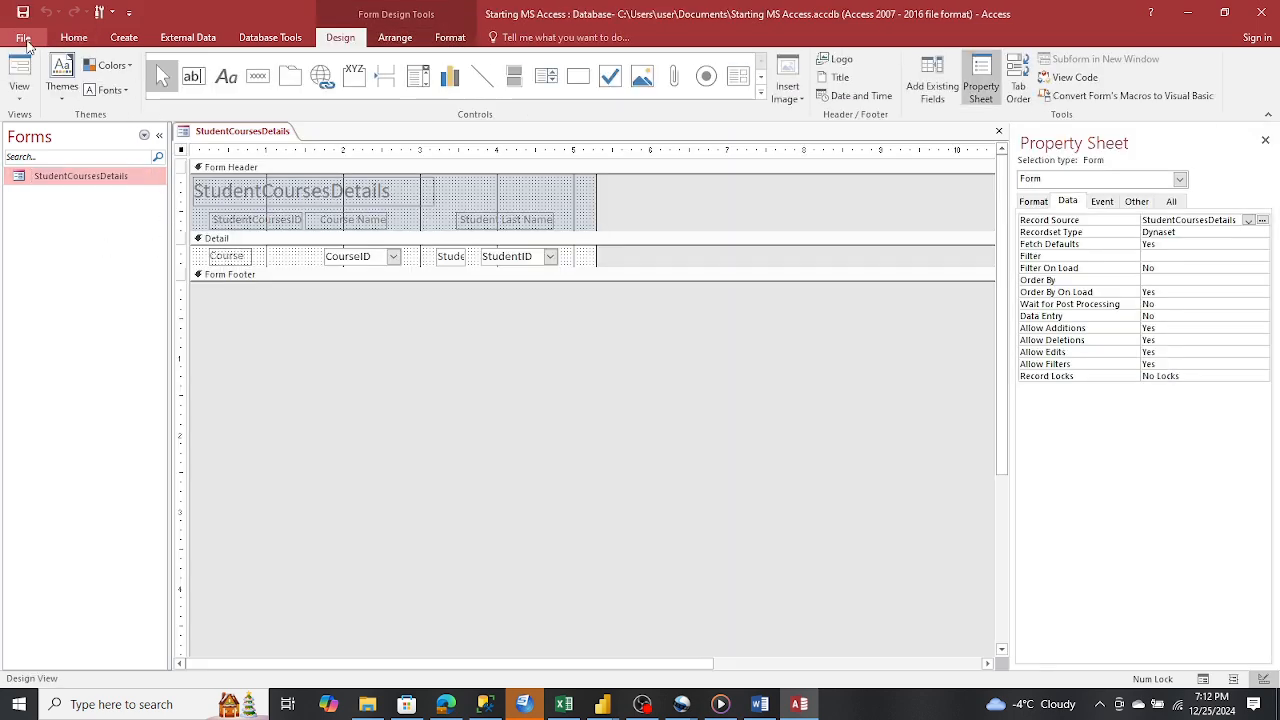
click(230, 256)
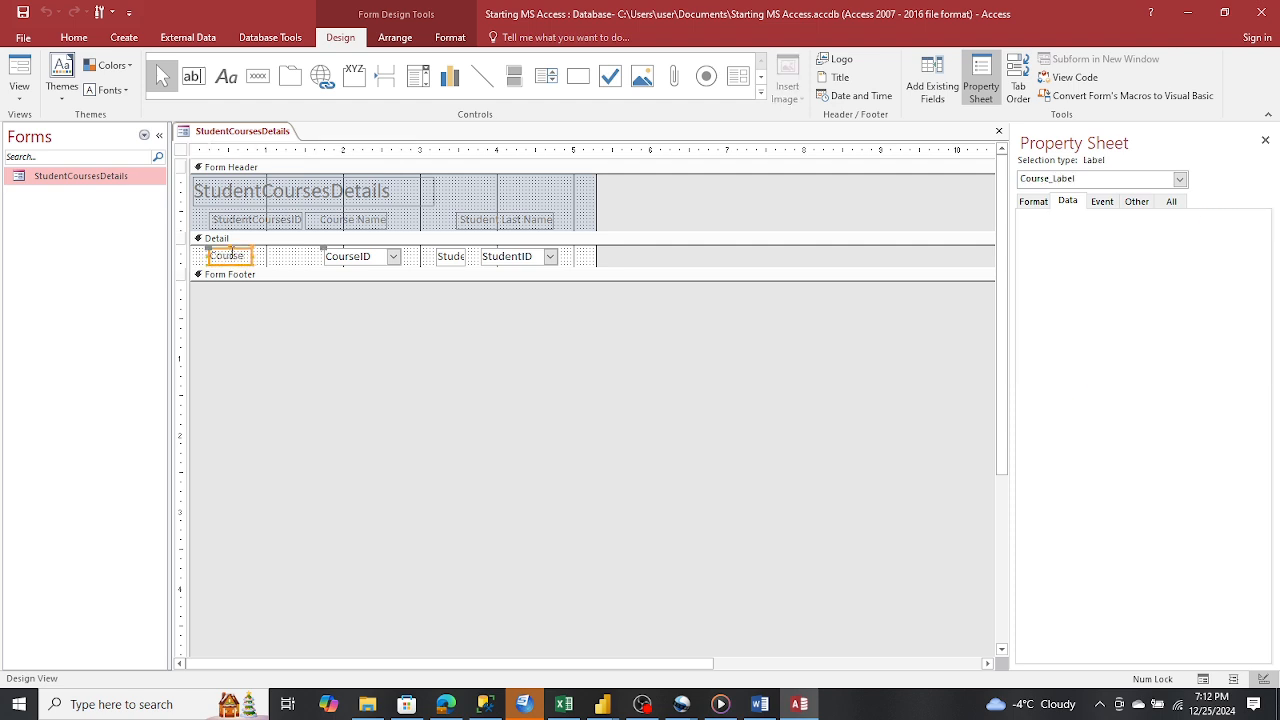
key(Delete)
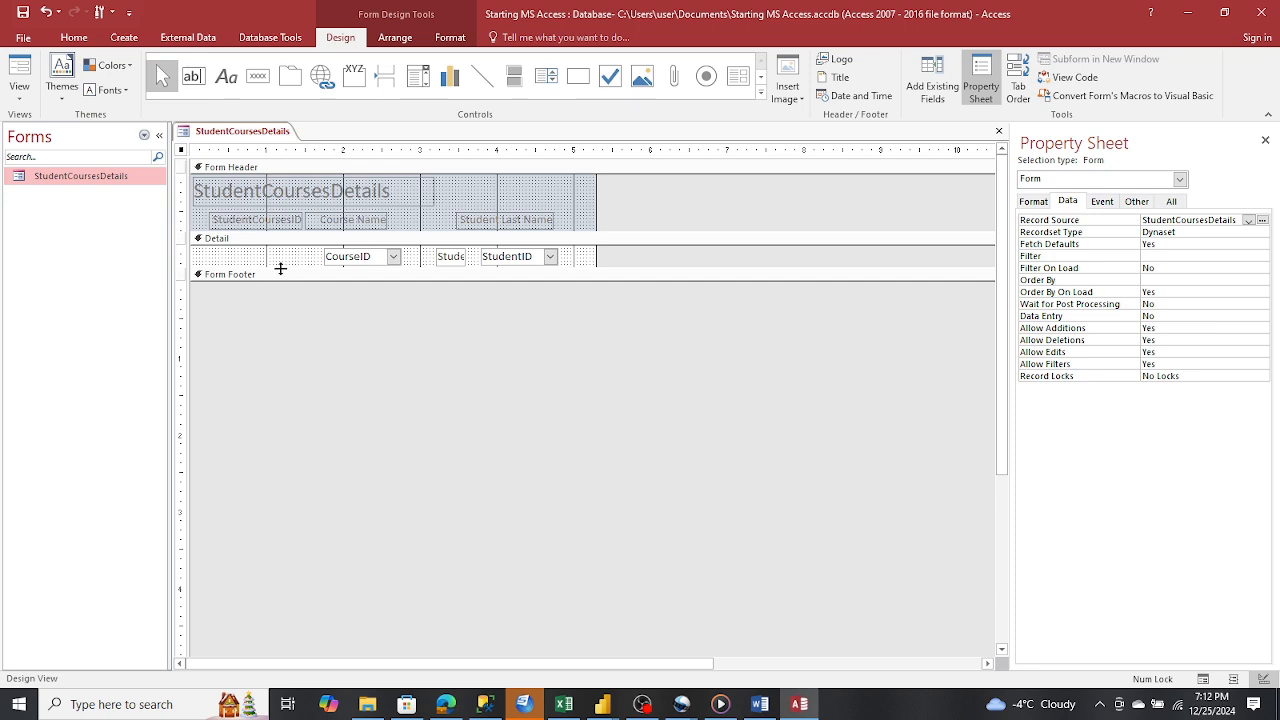
click(450, 256)
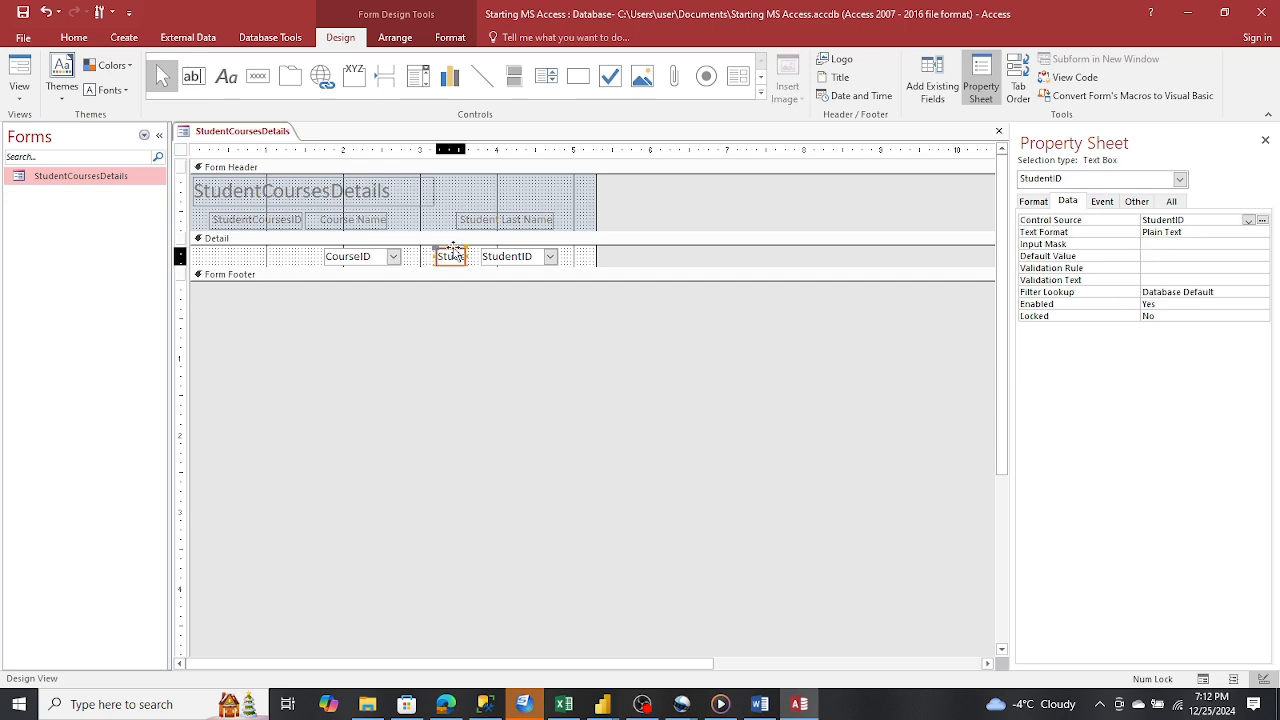
click(401, 335)
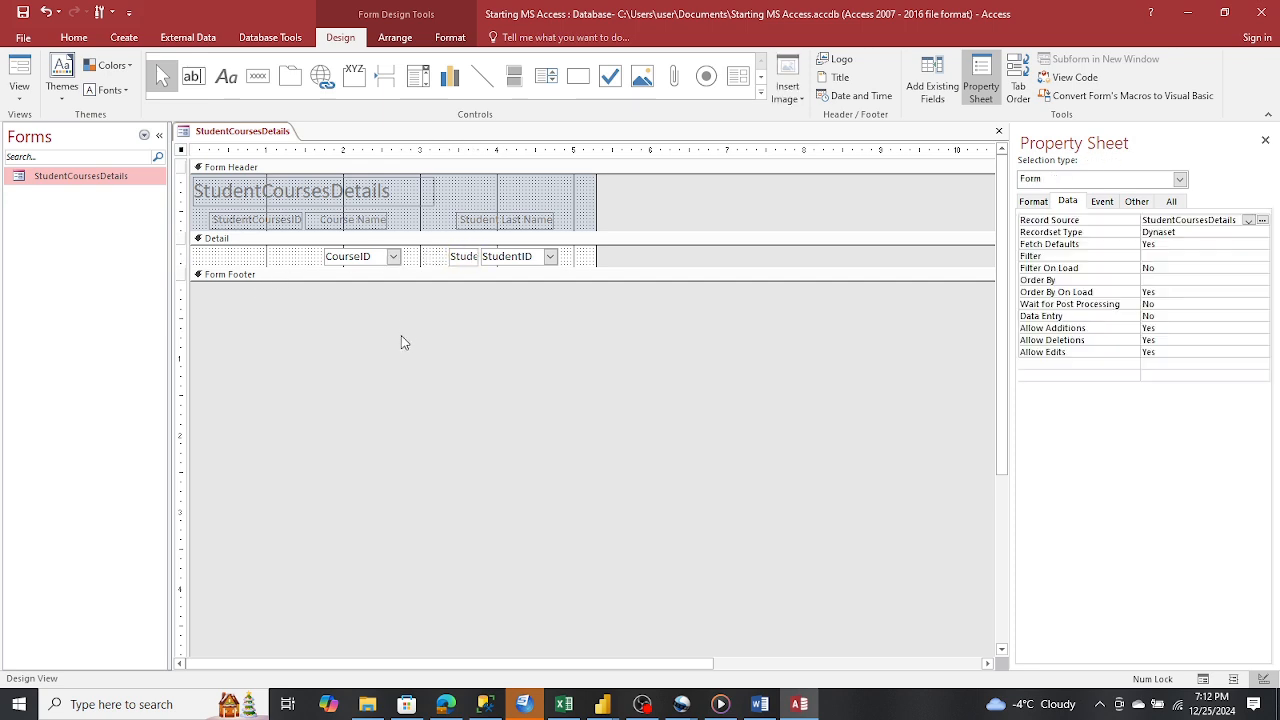
Add an unbound text box to the Detail section in front of the CourseID combo box and delete its attached label
click(193, 76)
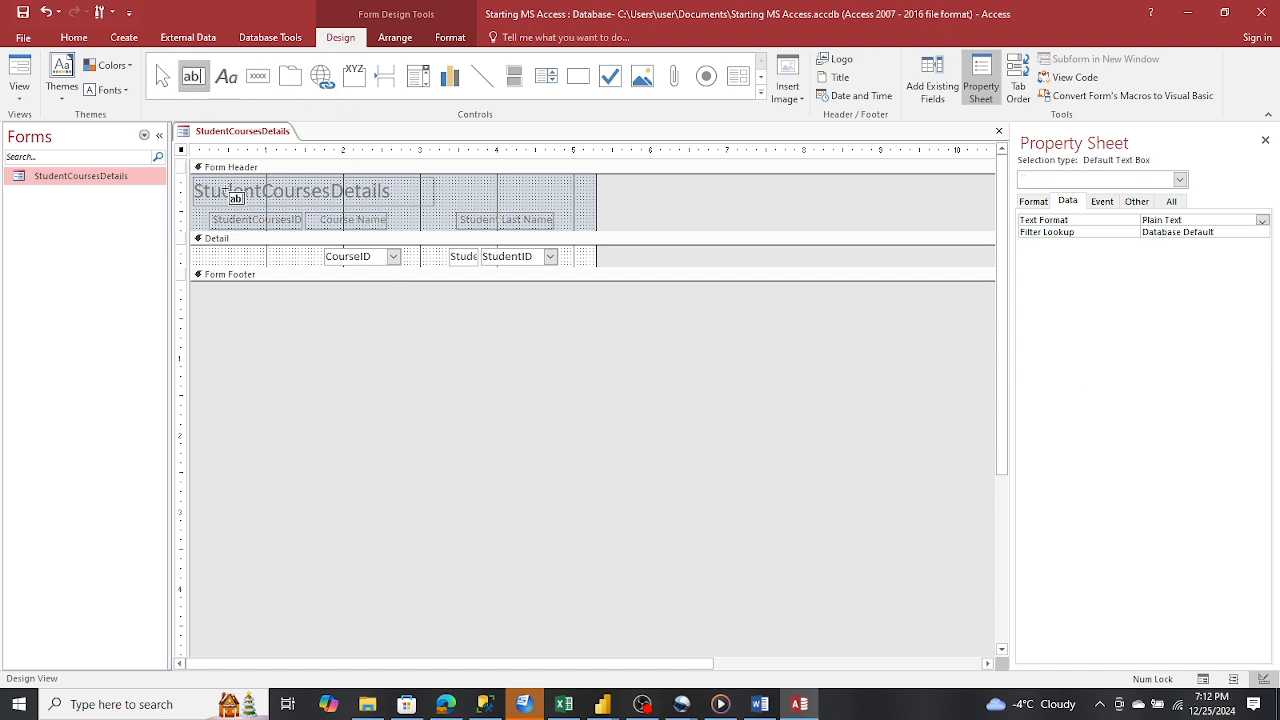
click(266, 248)
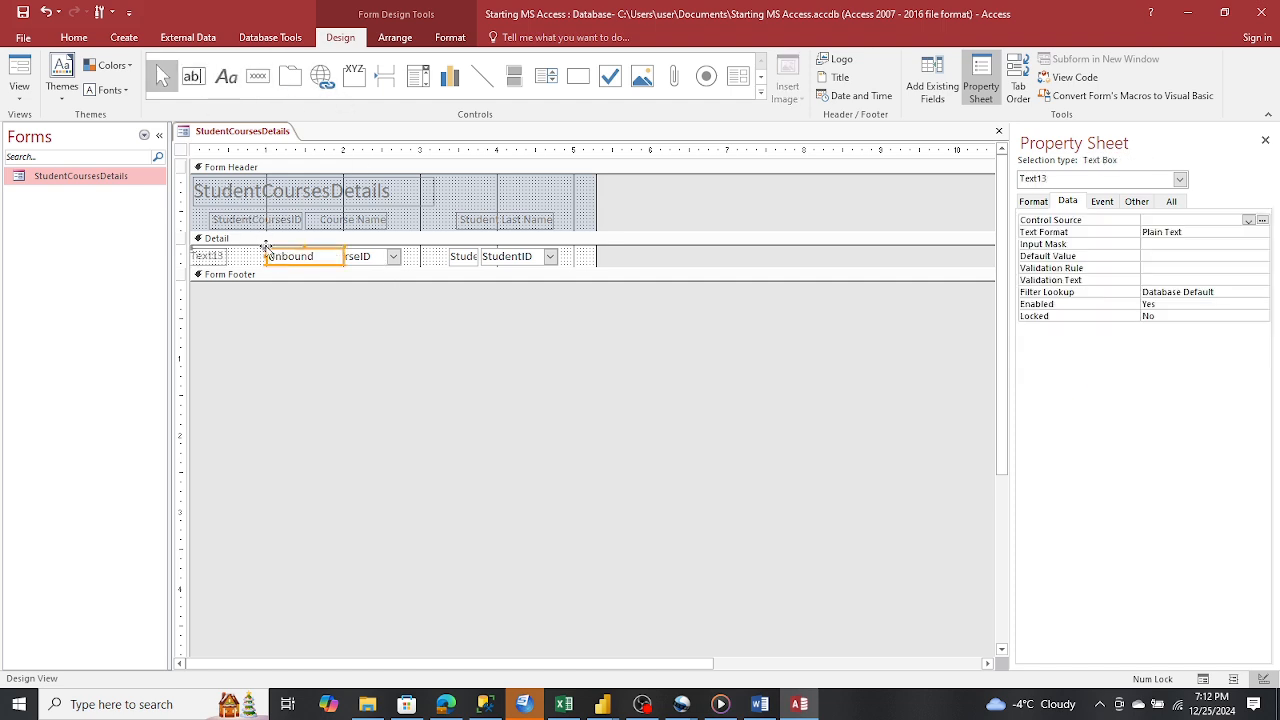
click(213, 256)
key(Delete)
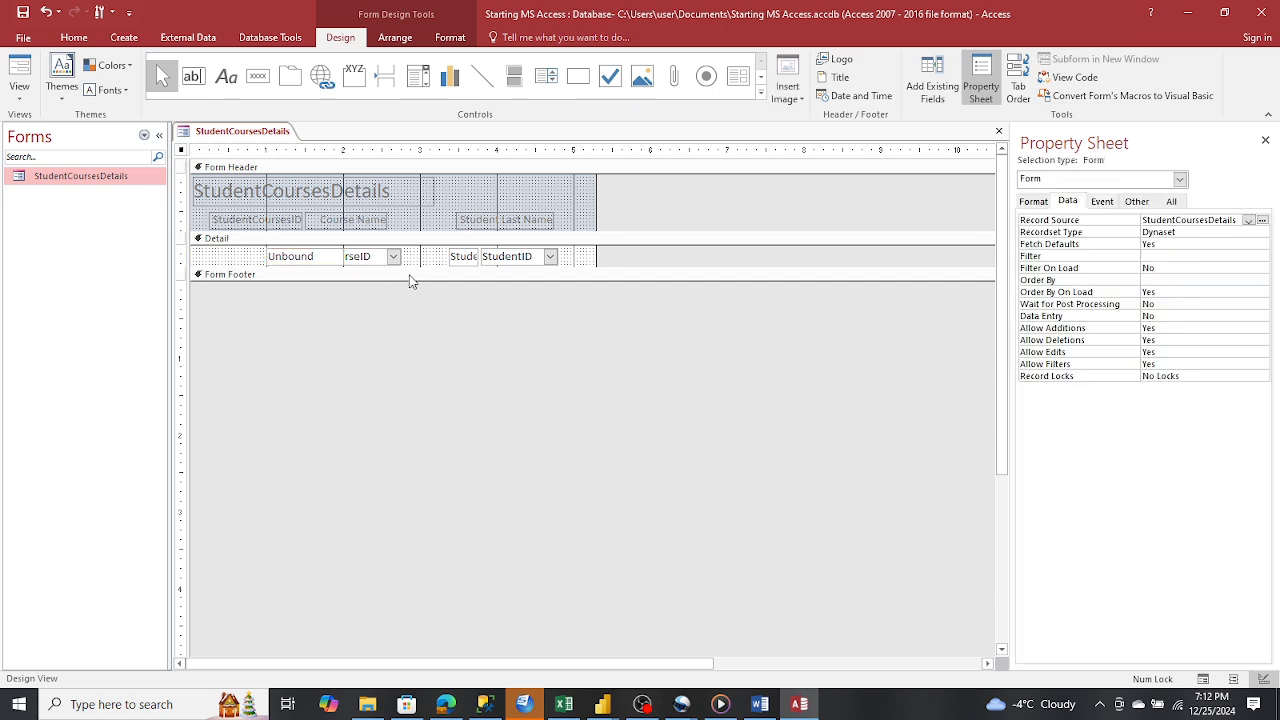
Narrow the unbound text box so that it ends where the CourseID combo box begins
click(463, 257)
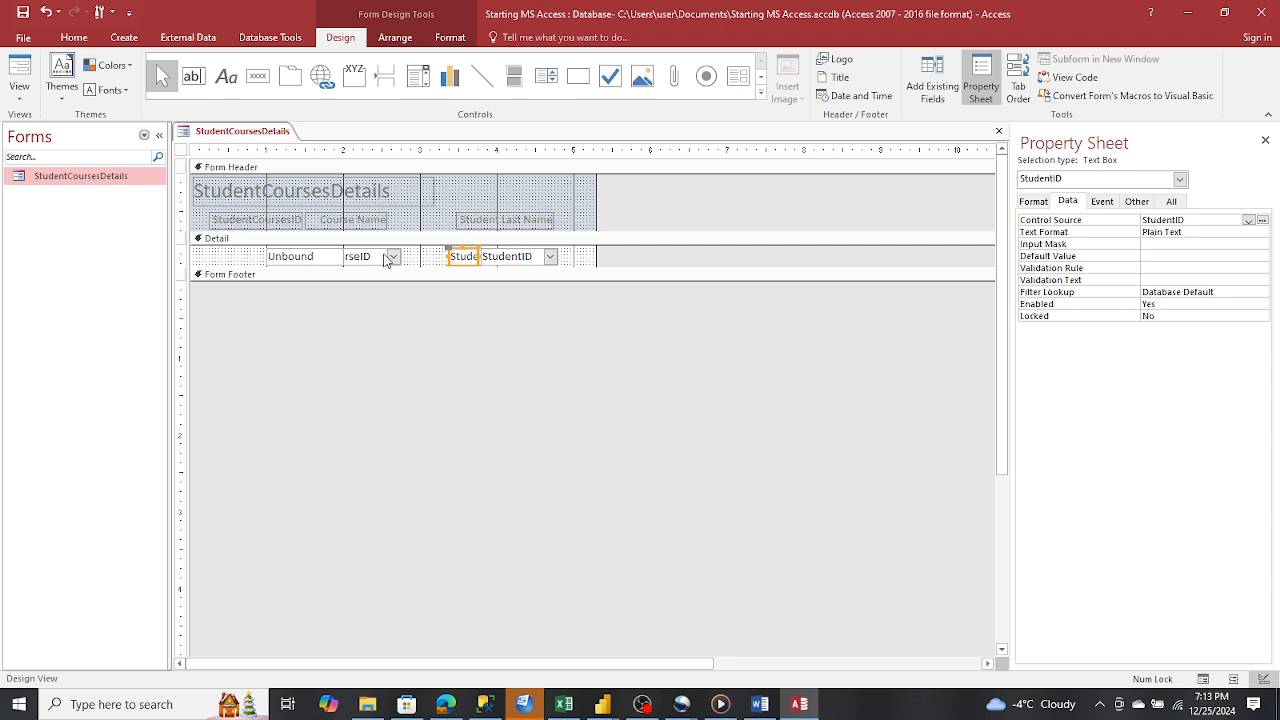
click(295, 262)
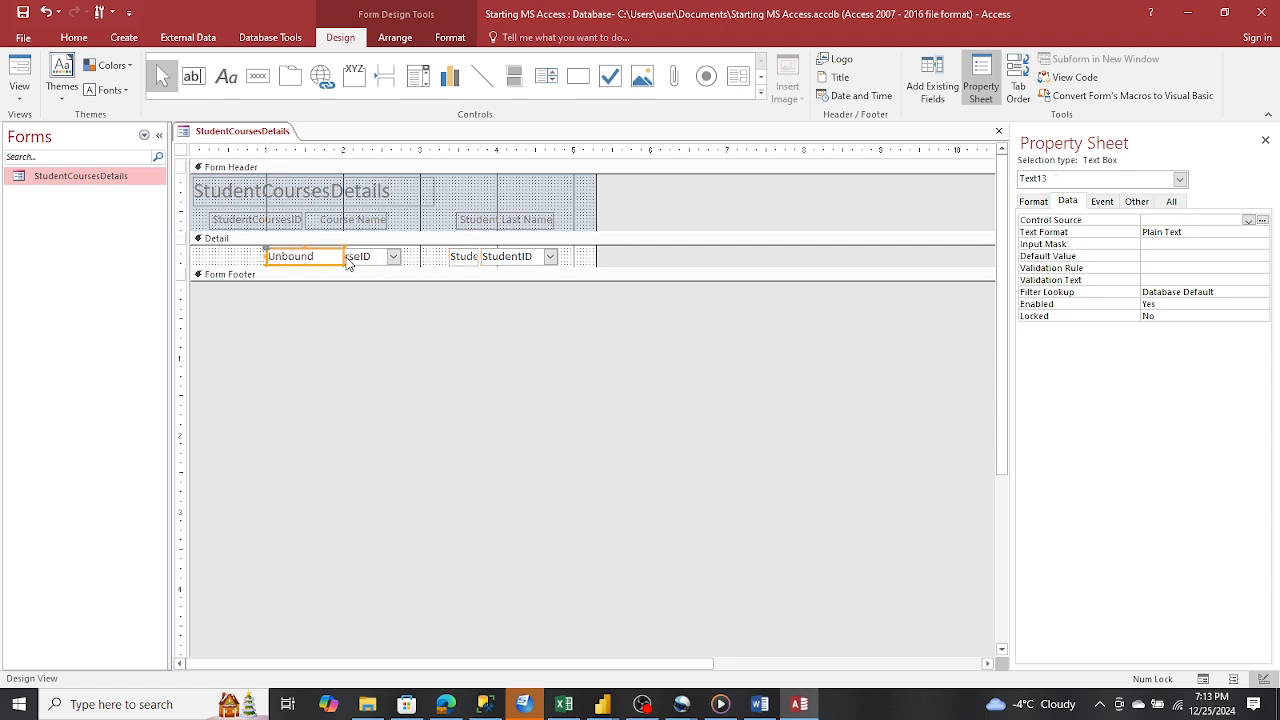
mouse_move(348, 263)
mouse_down()
mouse_move(305, 263)
mouse_move(325, 263)
mouse_up()
Preview the form with the new text box column, and save the design while closing it
double_click(110, 178)
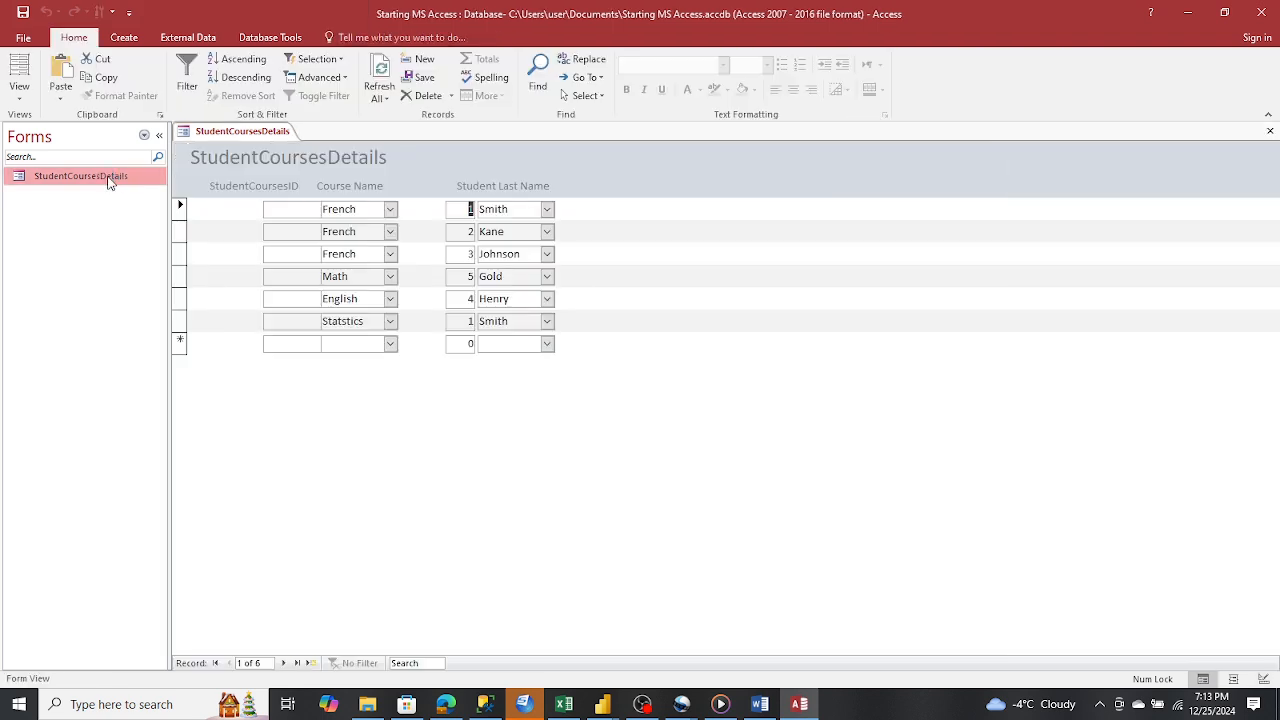
click(1270, 131)
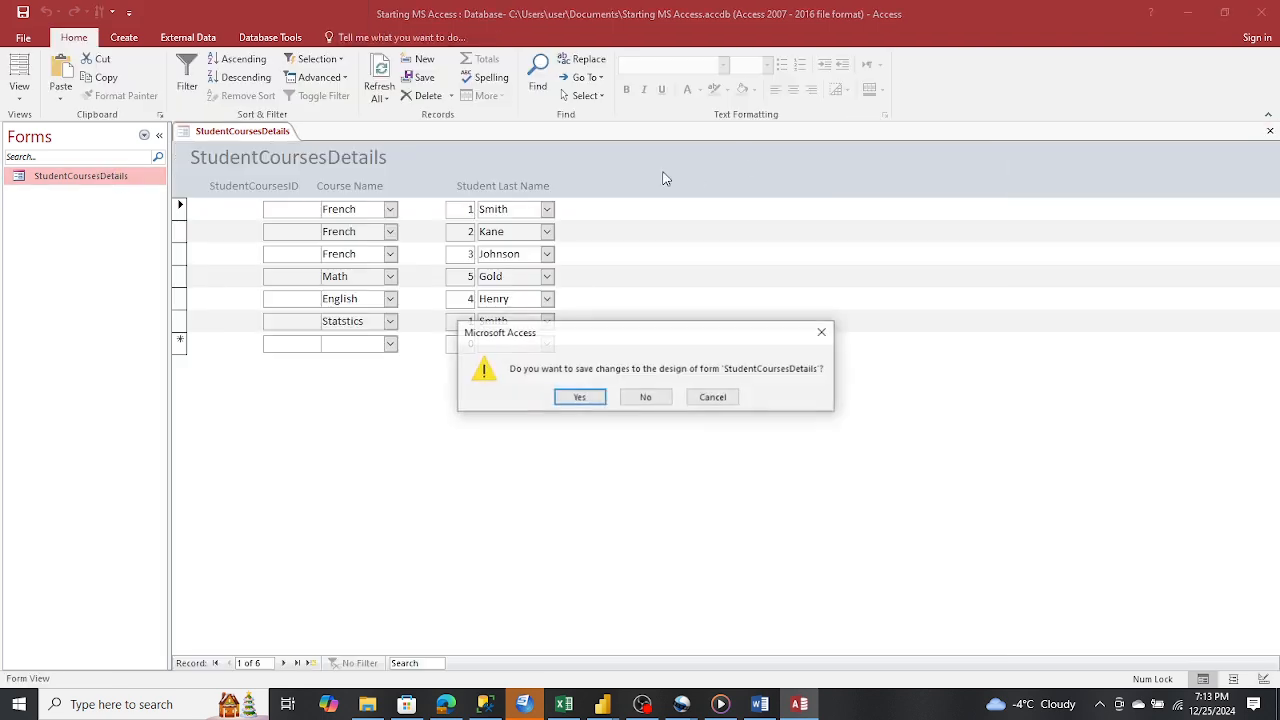
click(567, 400)
Reopen the form's design and set the unbound text box's Control Source to CourseID
right_click(86, 177)
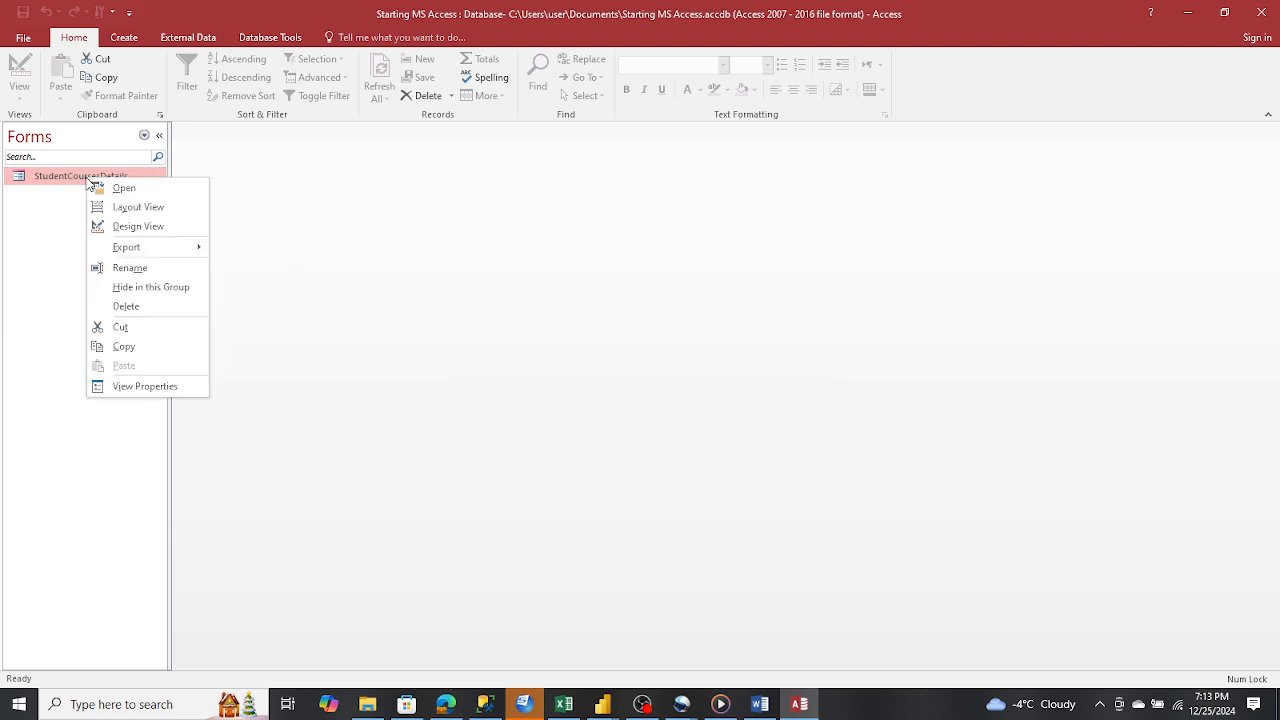
click(138, 226)
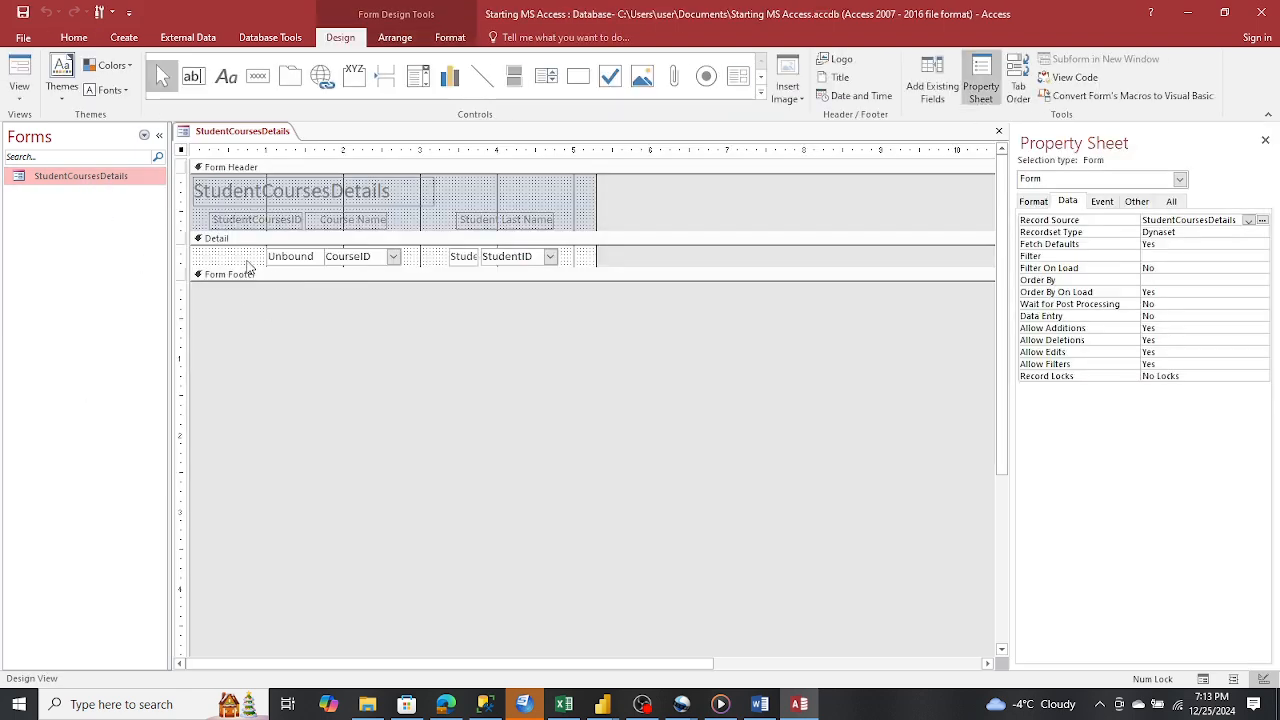
click(285, 256)
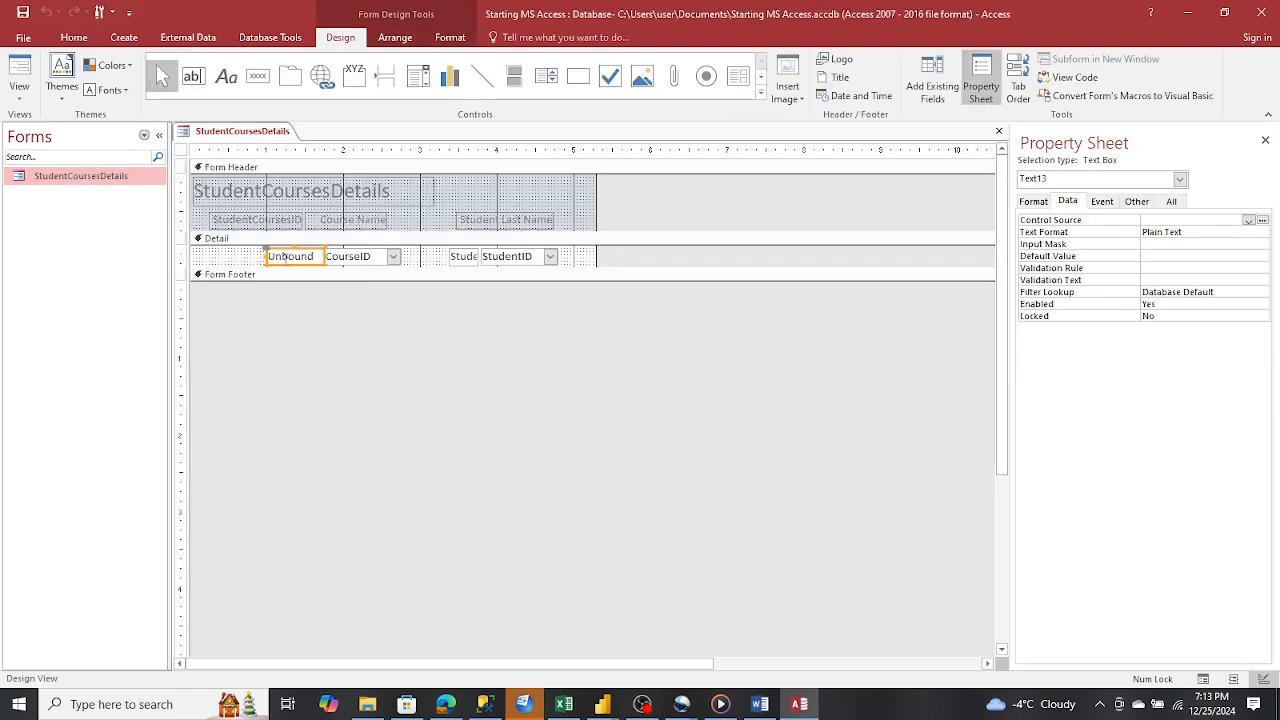
click(466, 258)
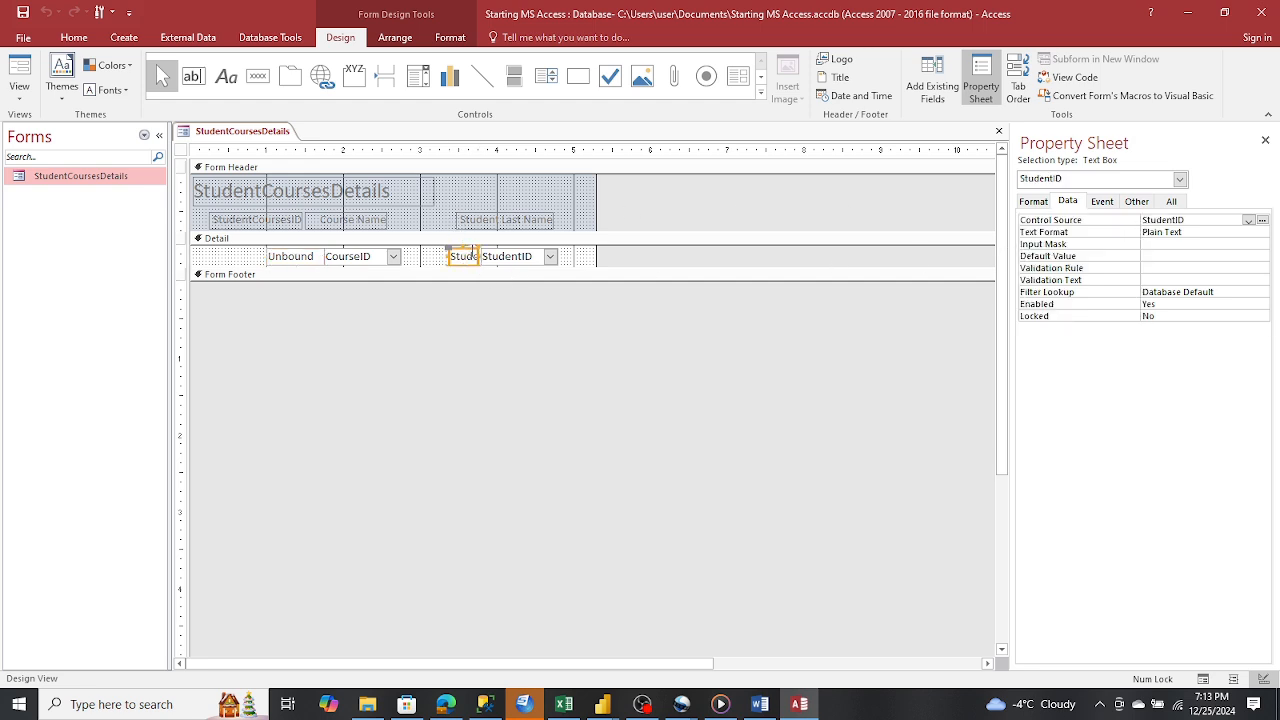
click(300, 260)
click(1248, 220)
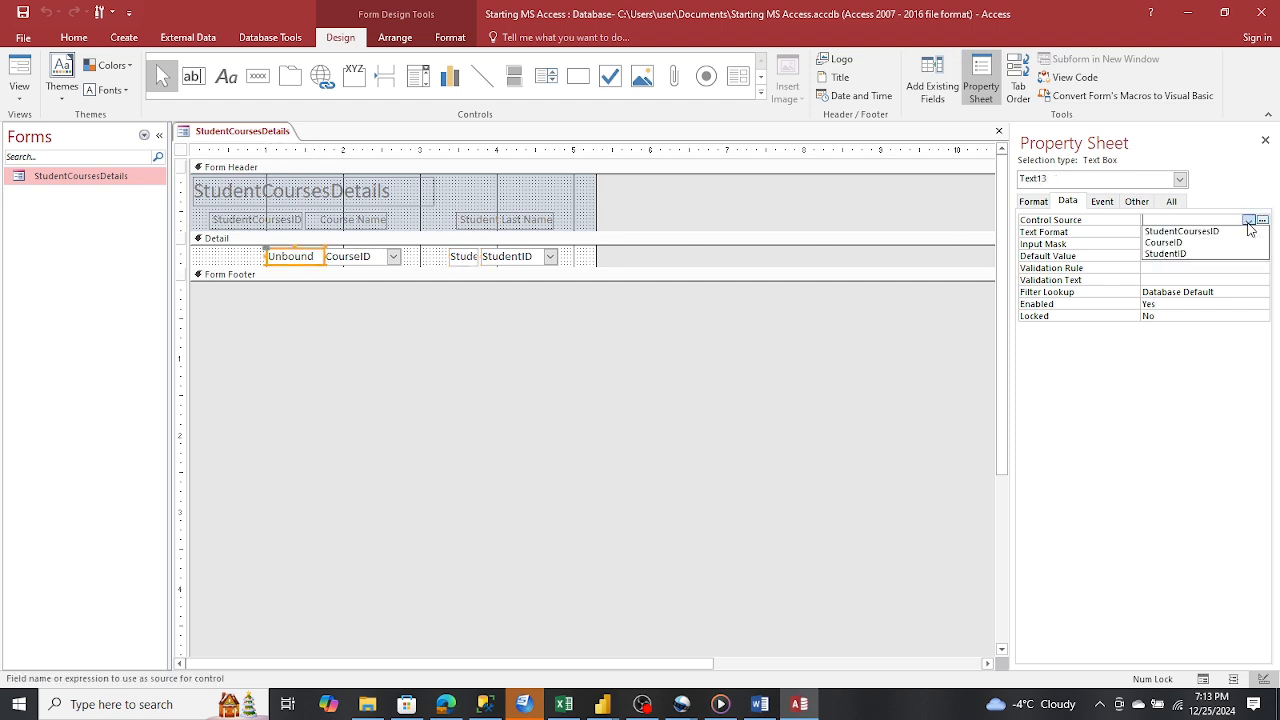
click(1202, 244)
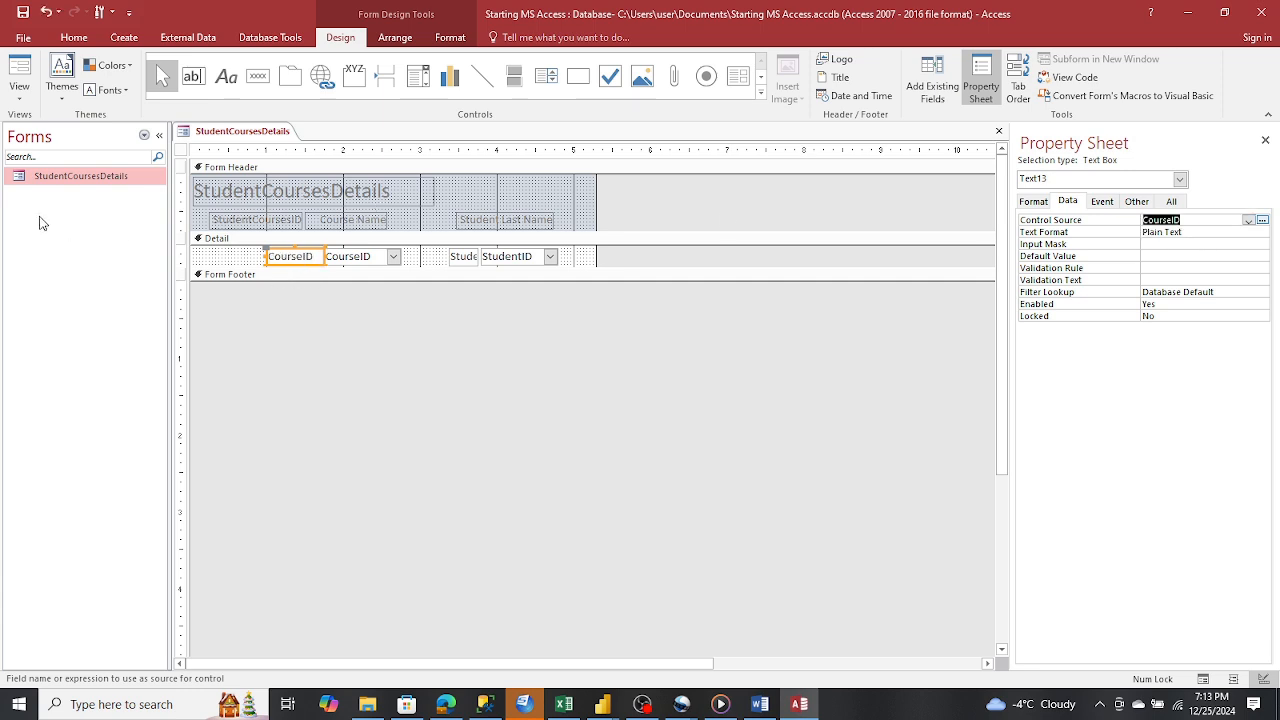
Preview the form with the CourseID text box bound, and save the design while closing it
double_click(31, 183)
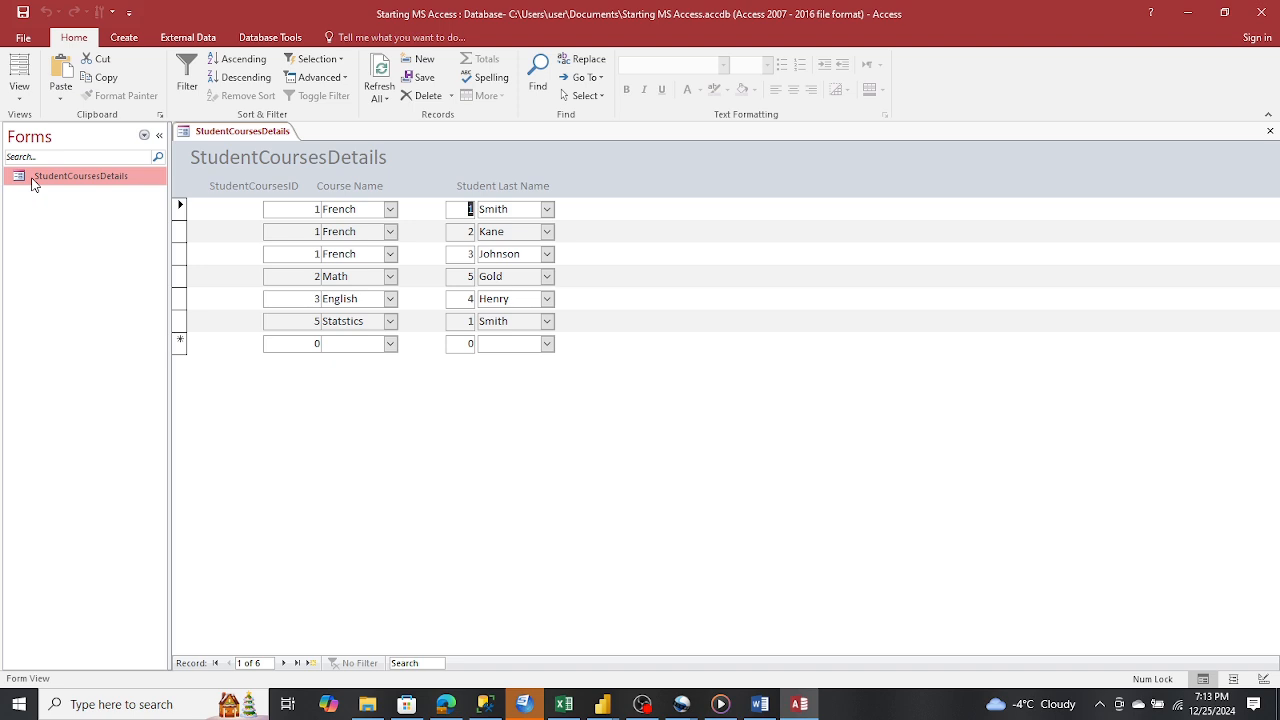
click(1270, 131)
click(580, 398)
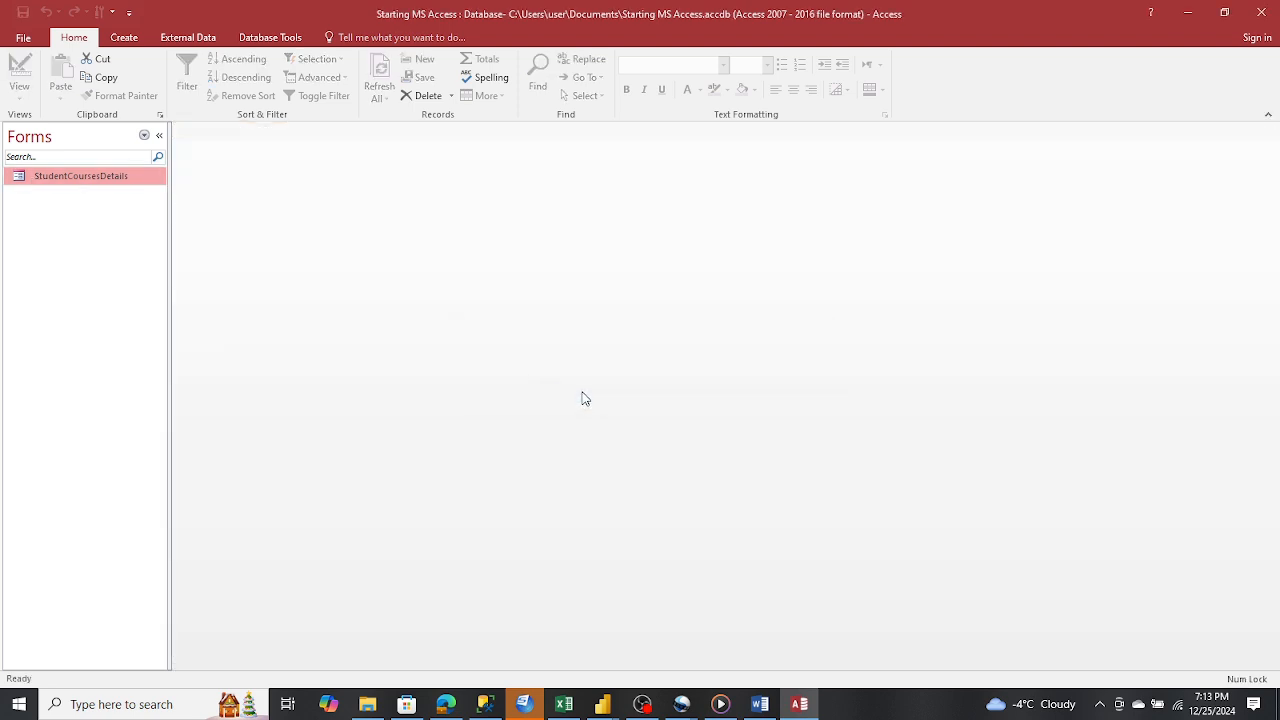
Reopen the form's design and move the CourseID text box under the StudentCoursesID label and the CourseID combo box under the Course Name label
right_click(41, 182)
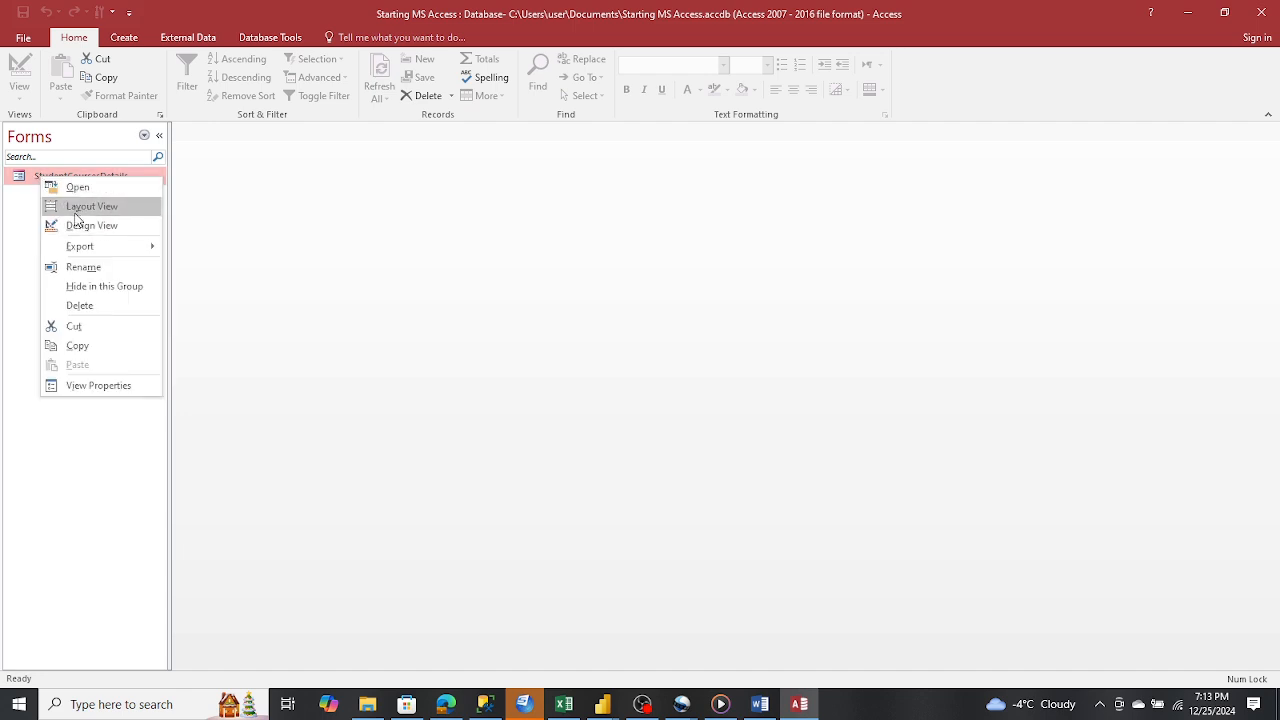
click(77, 225)
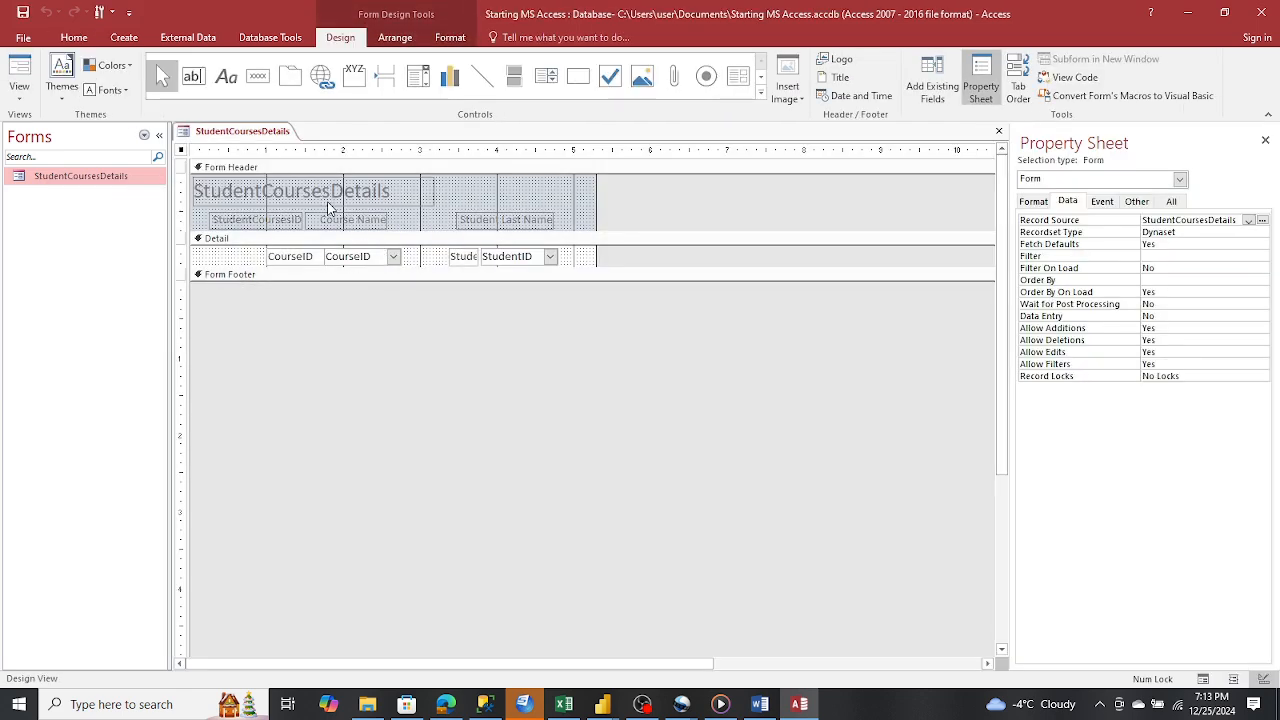
click(418, 262)
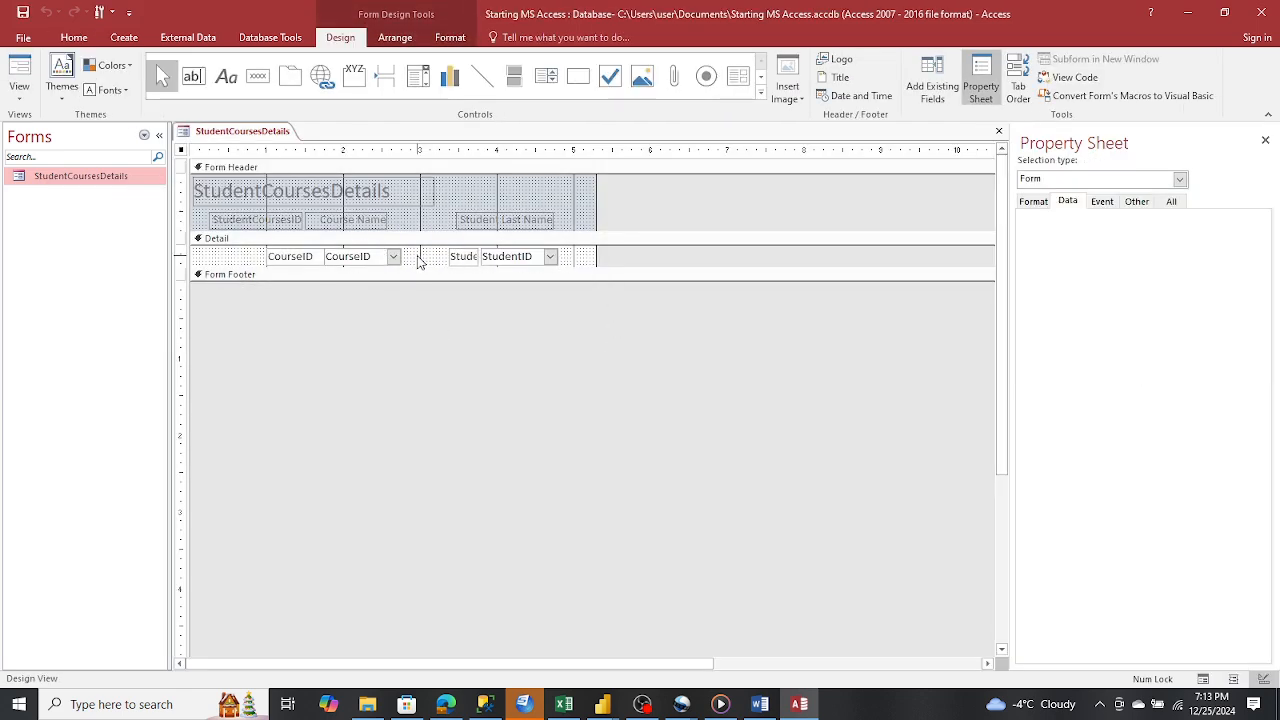
click(287, 256)
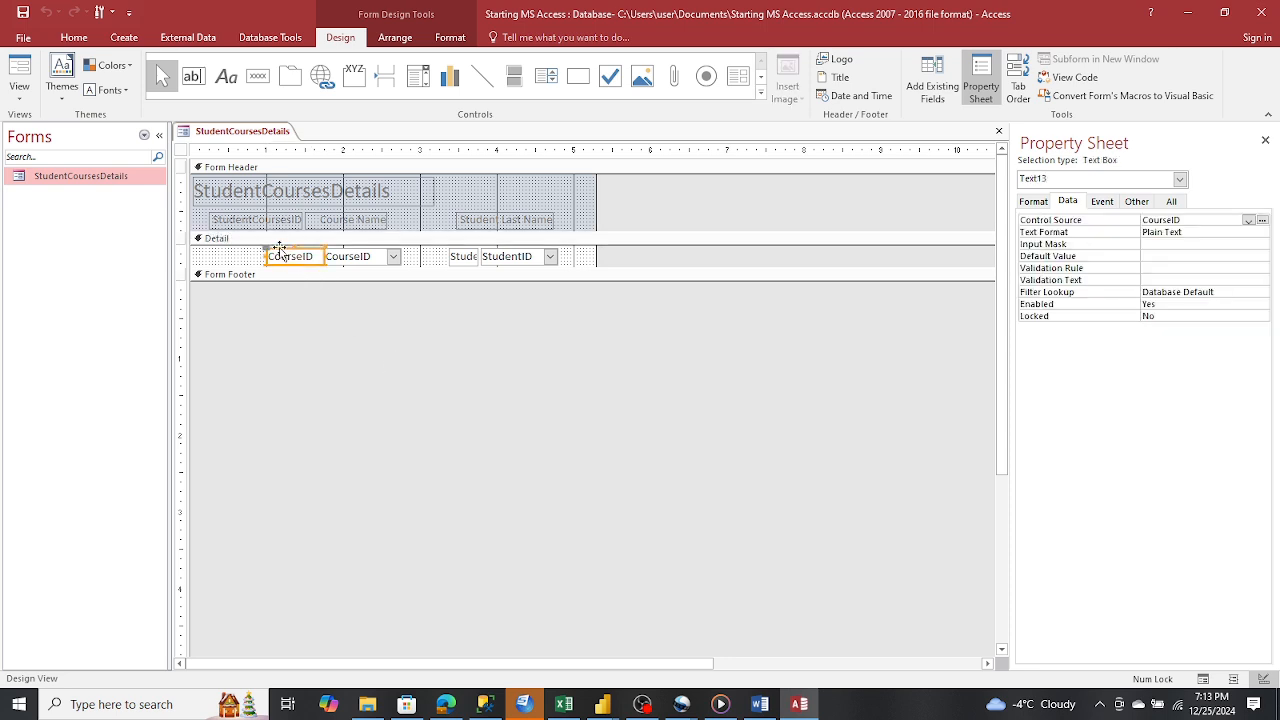
drag(277, 251, 222, 251)
click(351, 260)
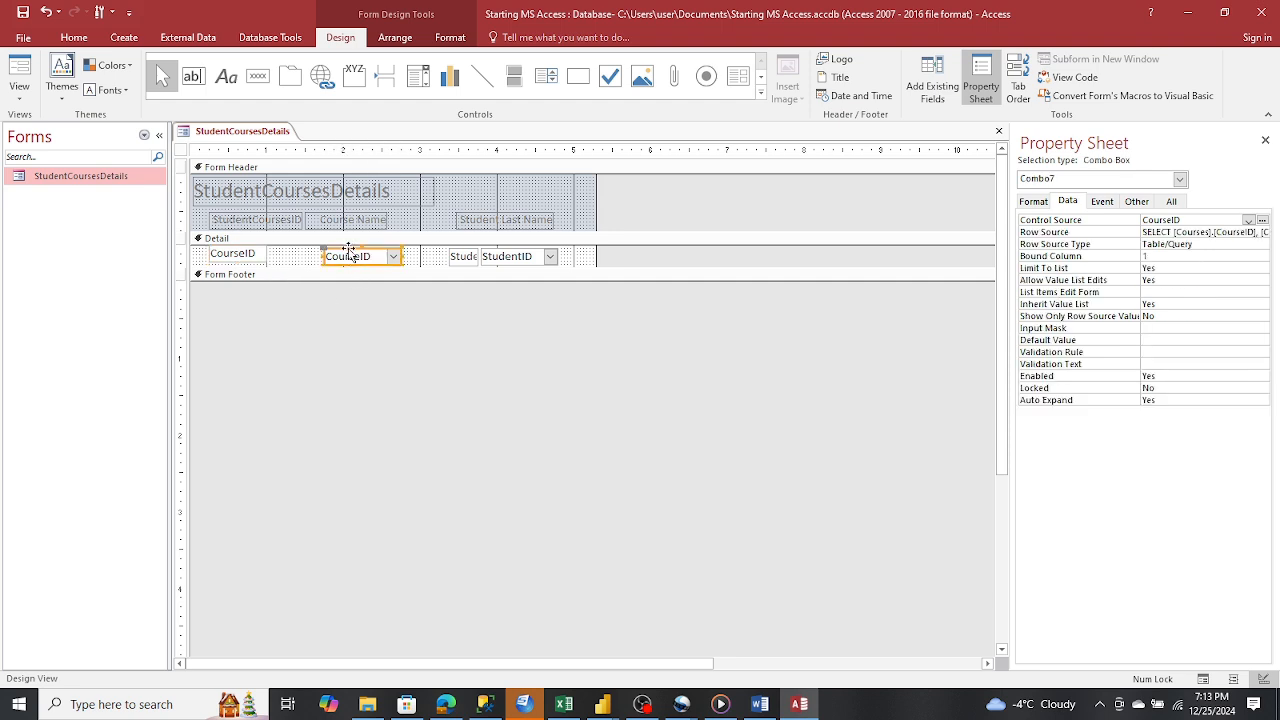
drag(348, 248, 327, 248)
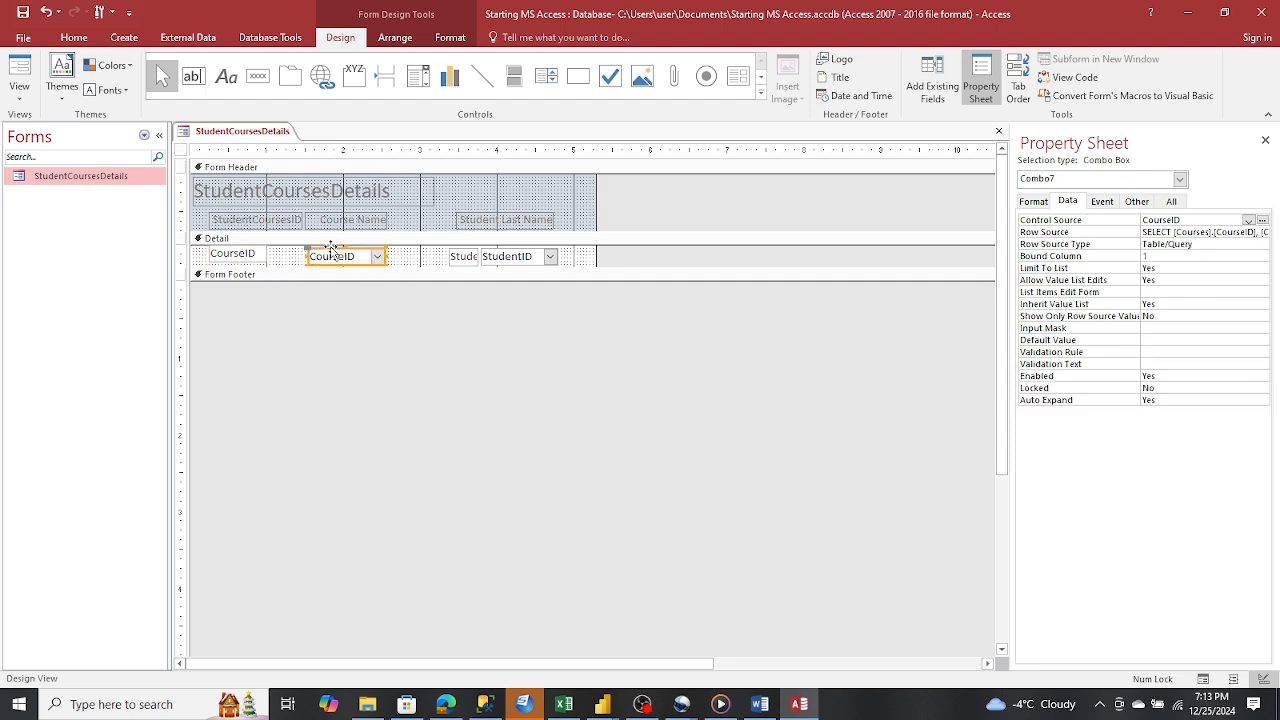
Shift the Student Last Name label and StudentID text box left, placing the StudentID combo box directly after the text box
click(468, 226)
drag(470, 214, 455, 215)
click(468, 252)
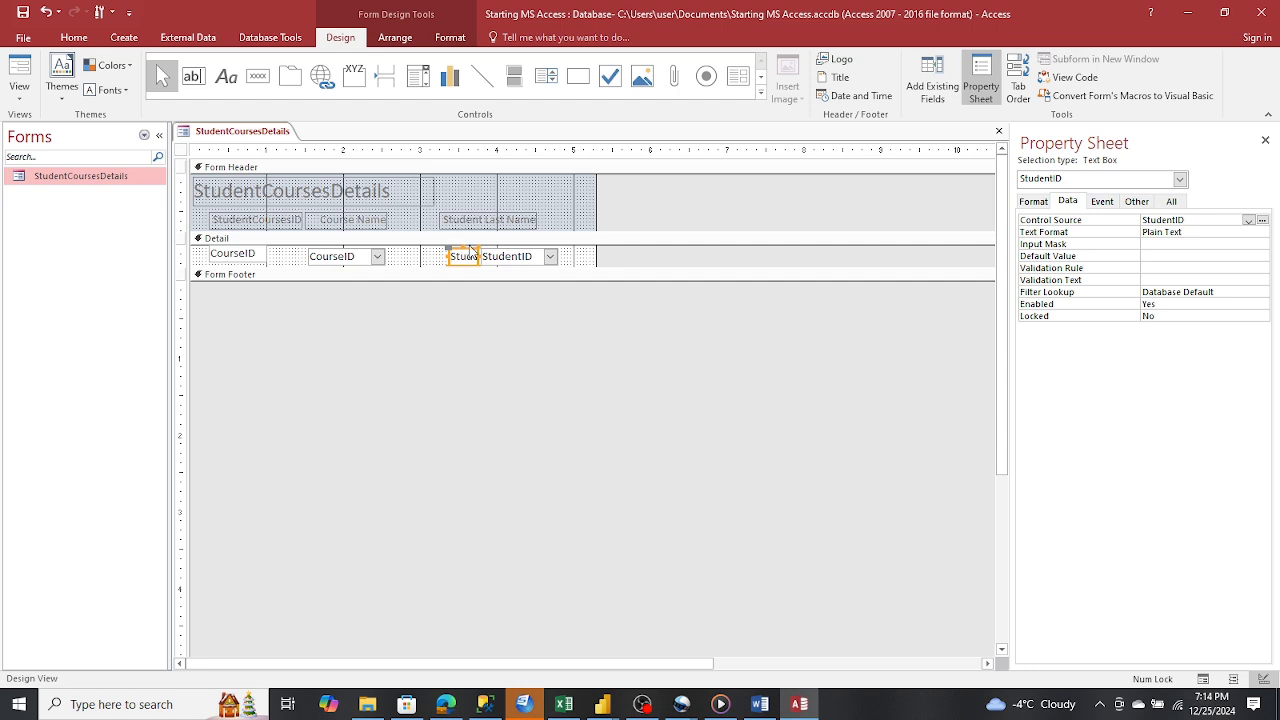
drag(468, 248, 430, 250)
click(514, 256)
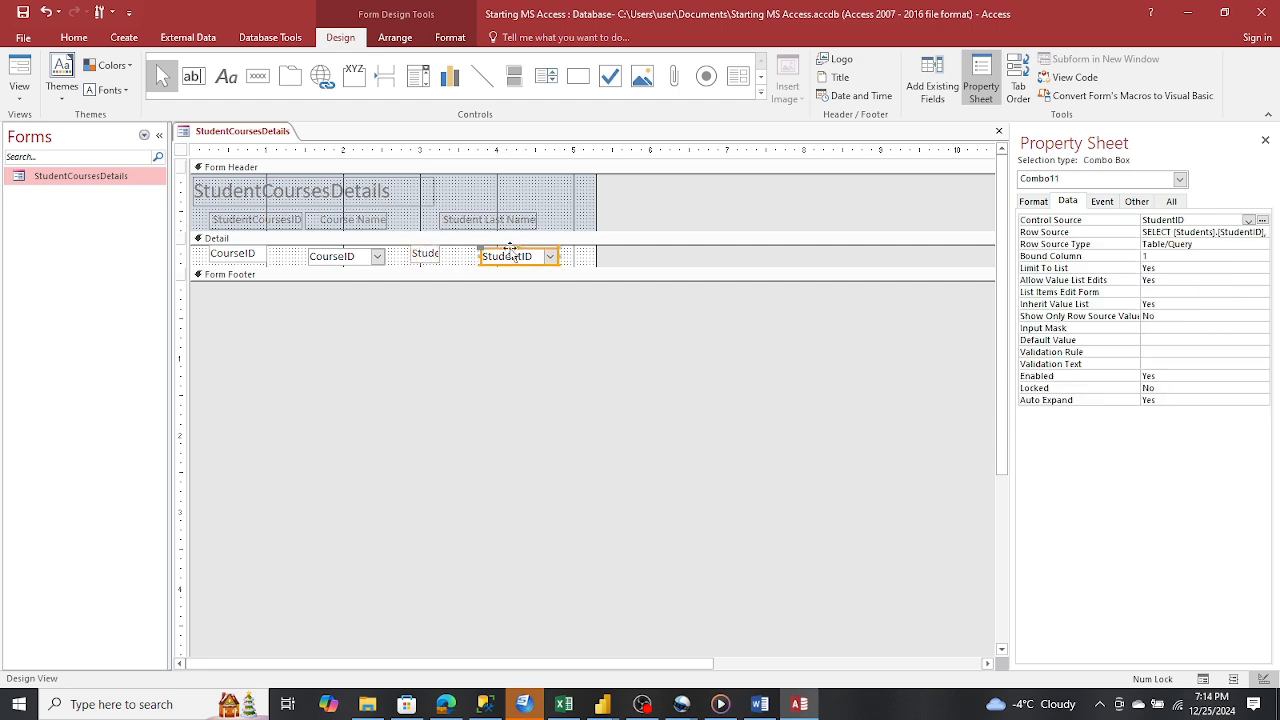
drag(510, 248, 541, 254)
click(543, 317)
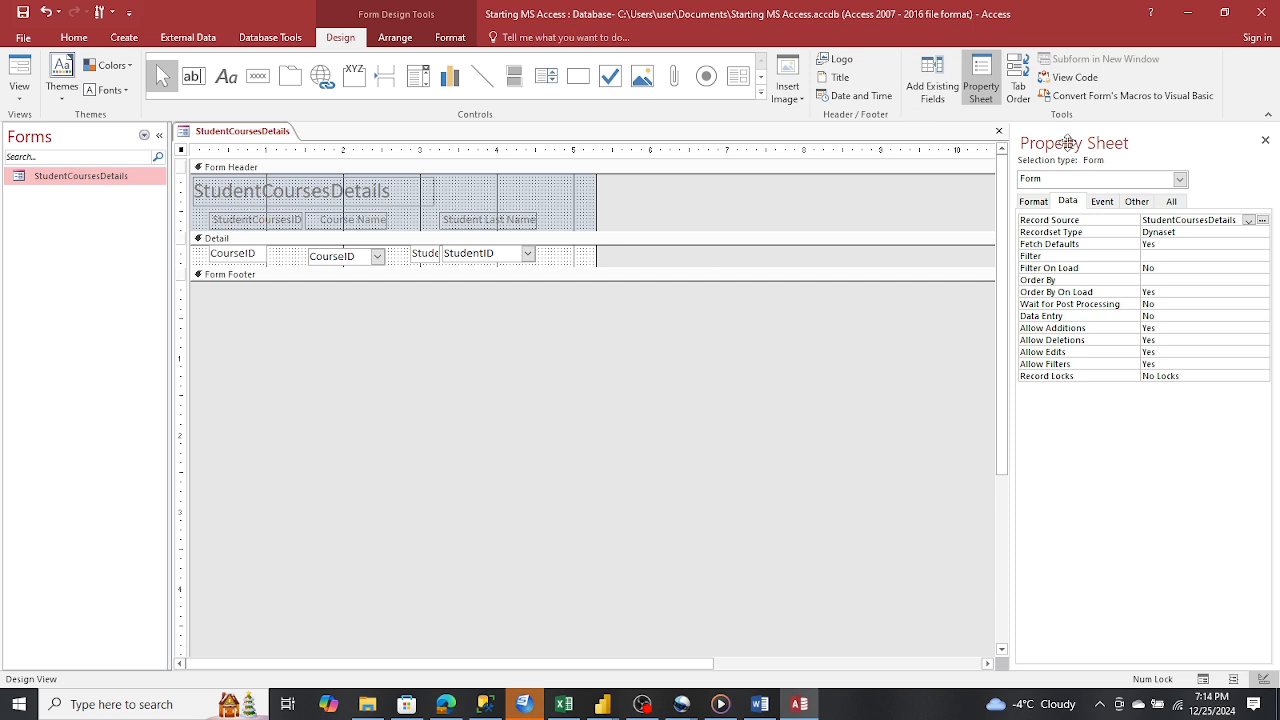
Close the form design with its changes saved, and reopen the form to check the new control positions
click(998, 134)
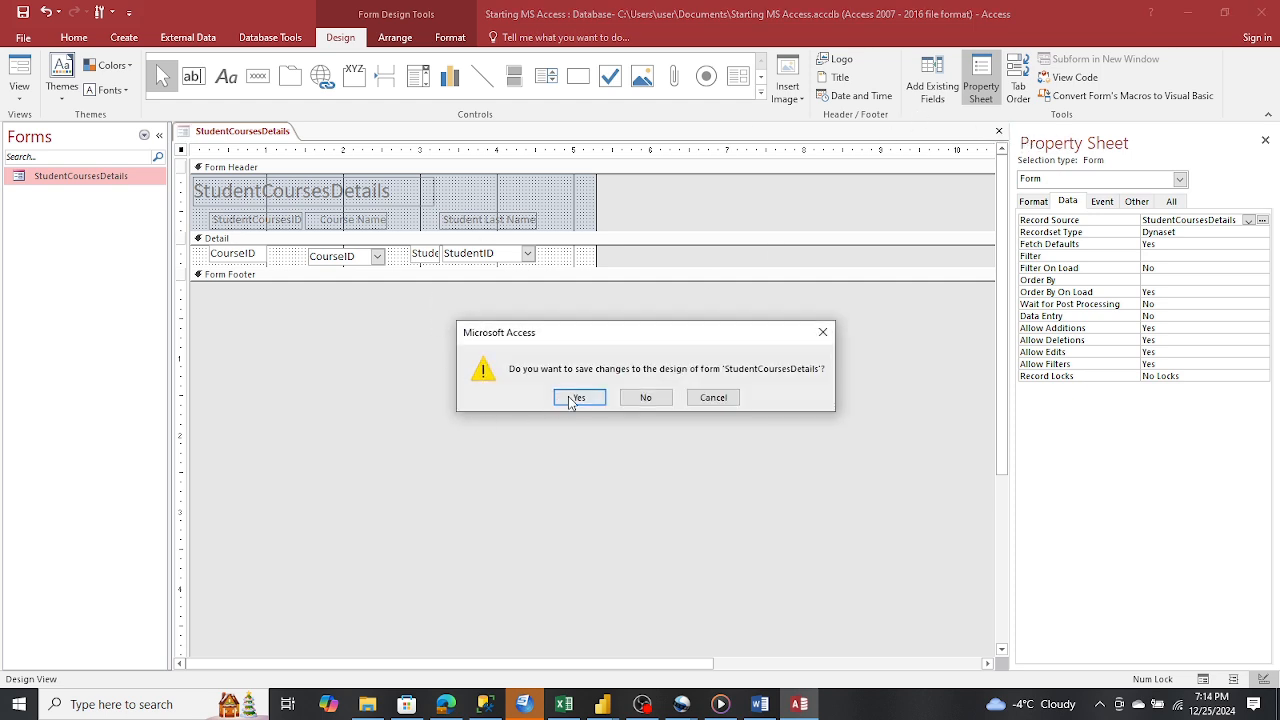
click(580, 398)
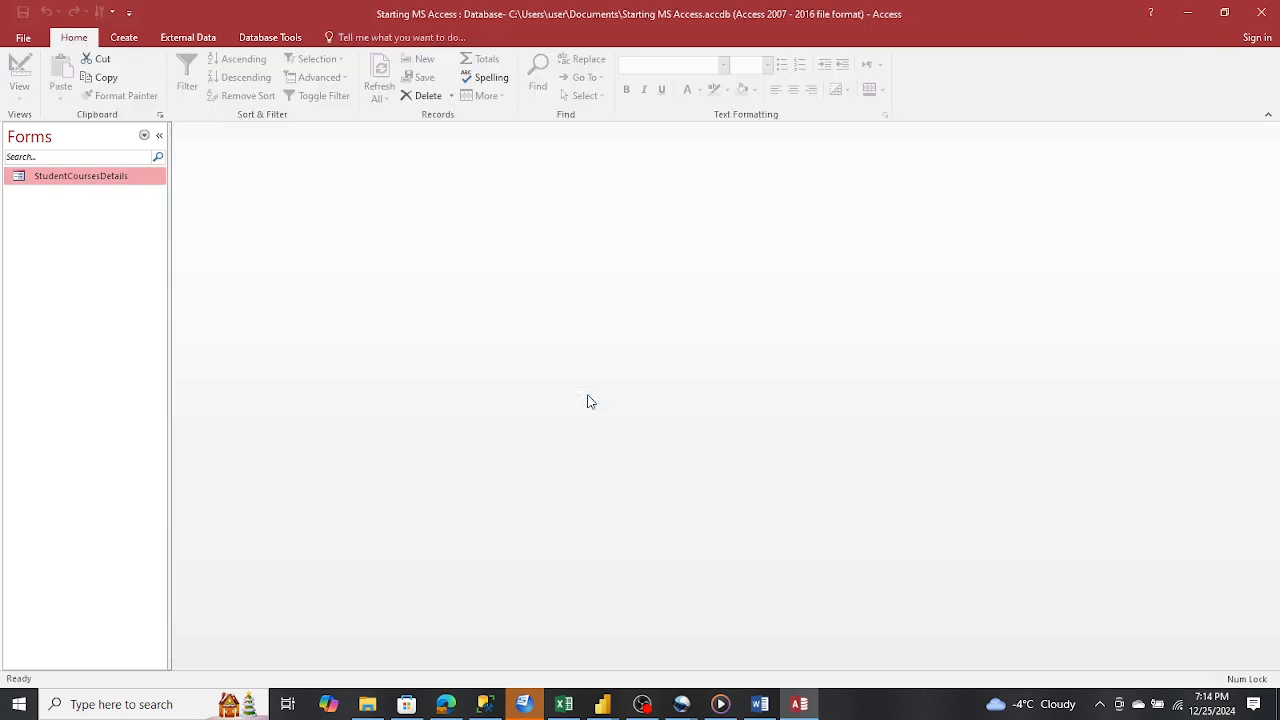
double_click(100, 183)
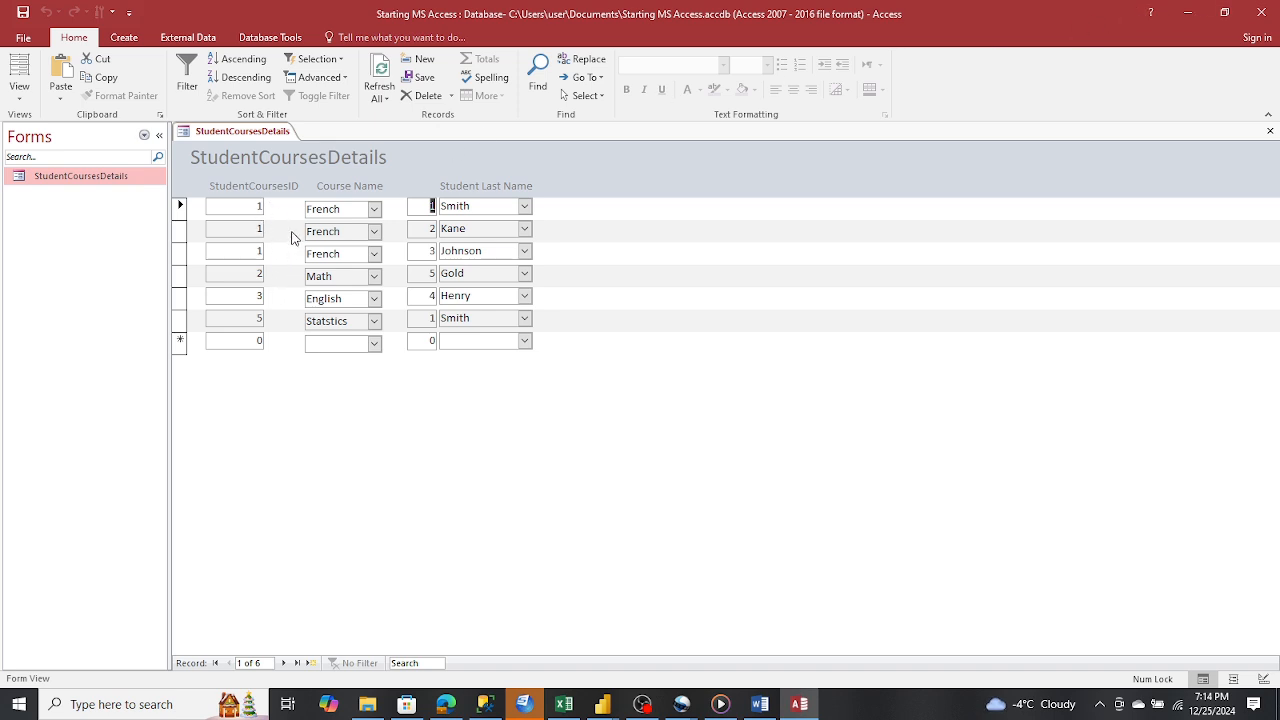
Return to the form's design, narrow the CourseID text box and shift the StudentCoursesID label to the header's left edge
right_click(74, 180)
click(92, 234)
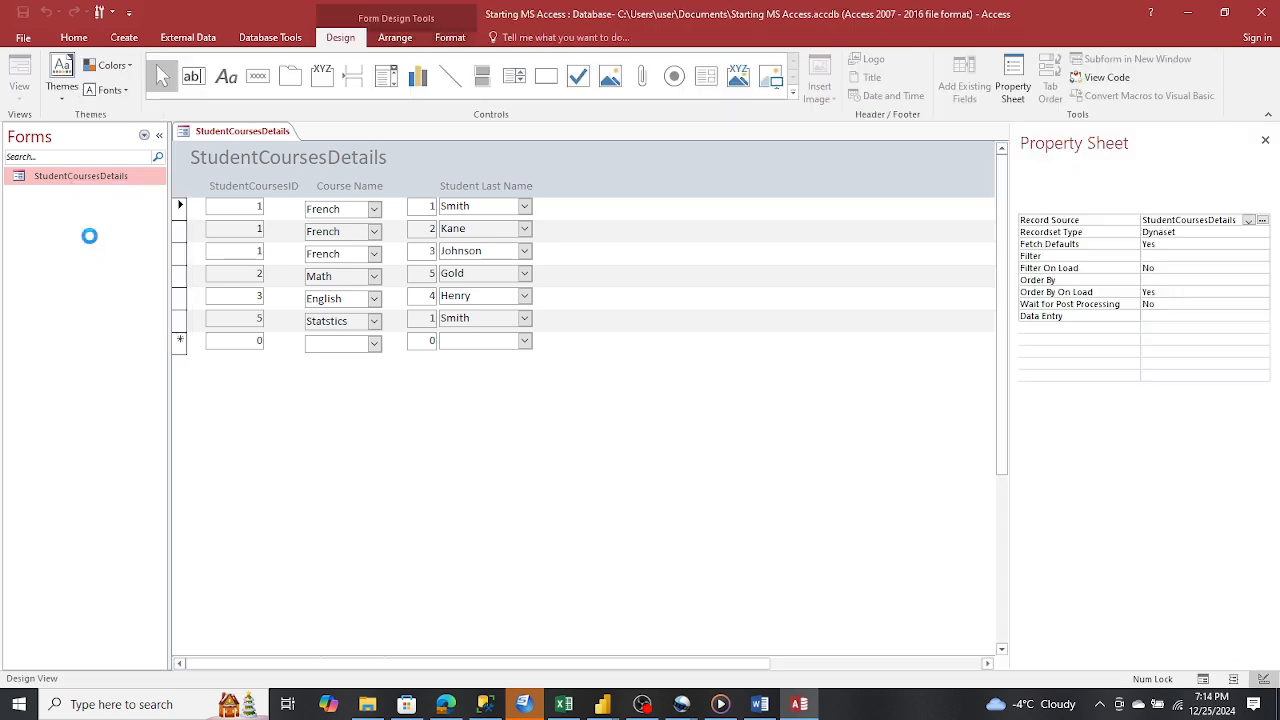
click(237, 257)
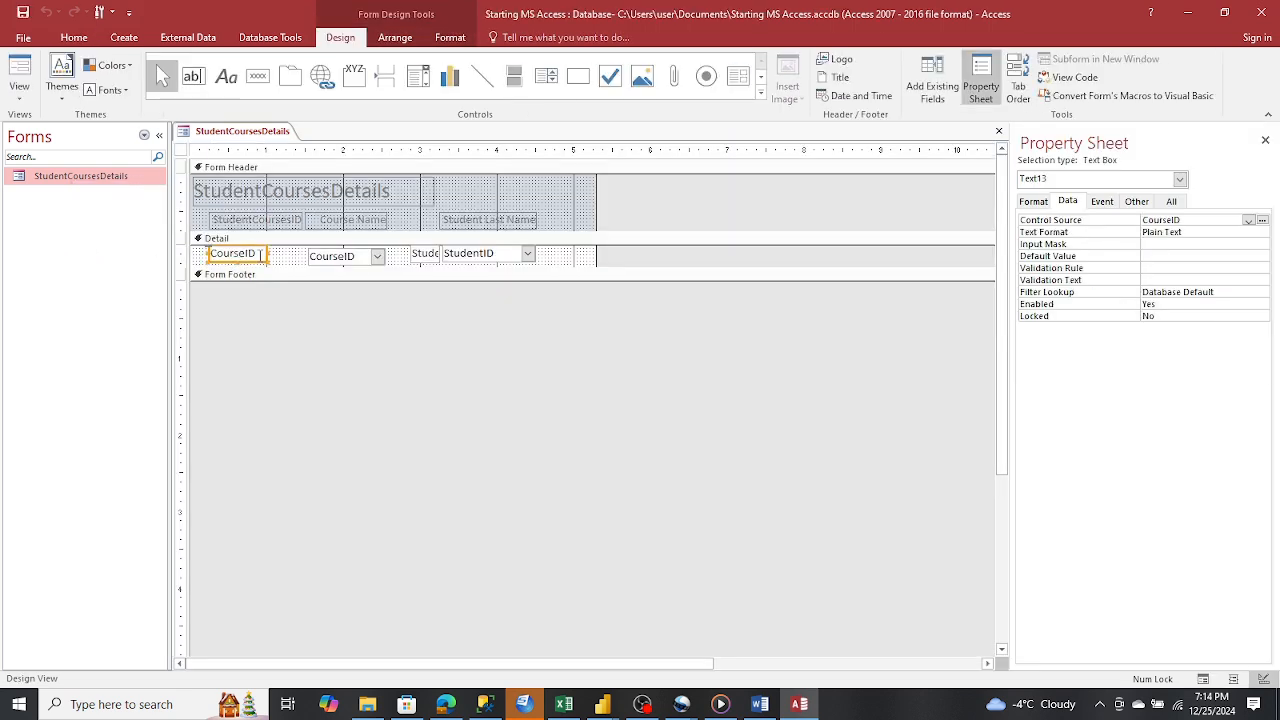
drag(265, 251, 243, 213)
click(267, 221)
Shift the Course Name label and its combo box left, and align the Student Last Name label with the StudentID text box
click(322, 222)
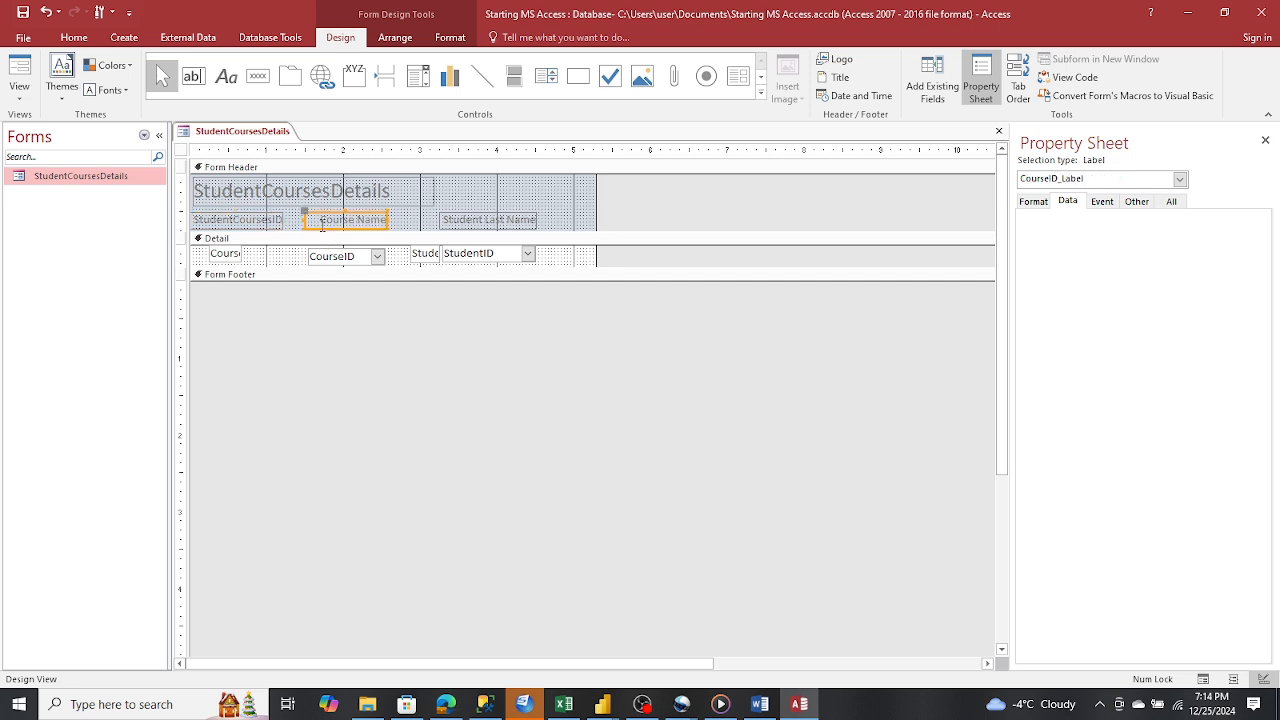
drag(320, 215, 315, 249)
click(344, 255)
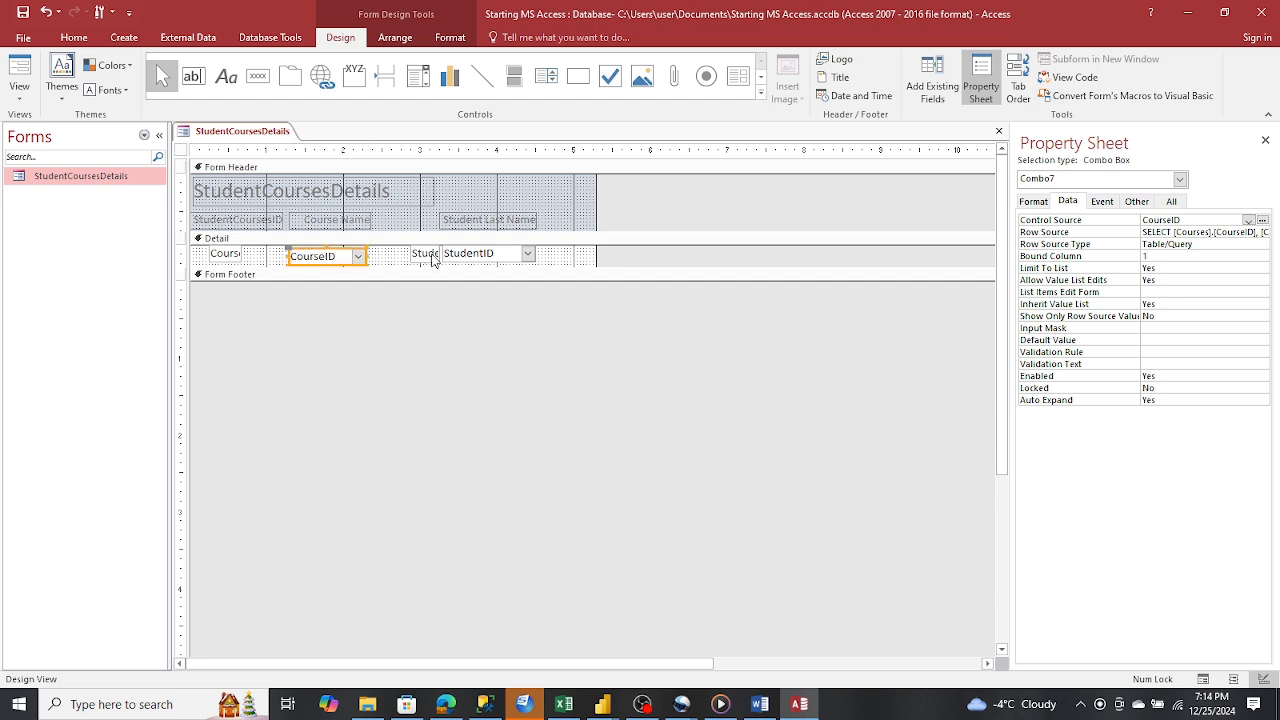
click(451, 219)
drag(451, 214, 418, 216)
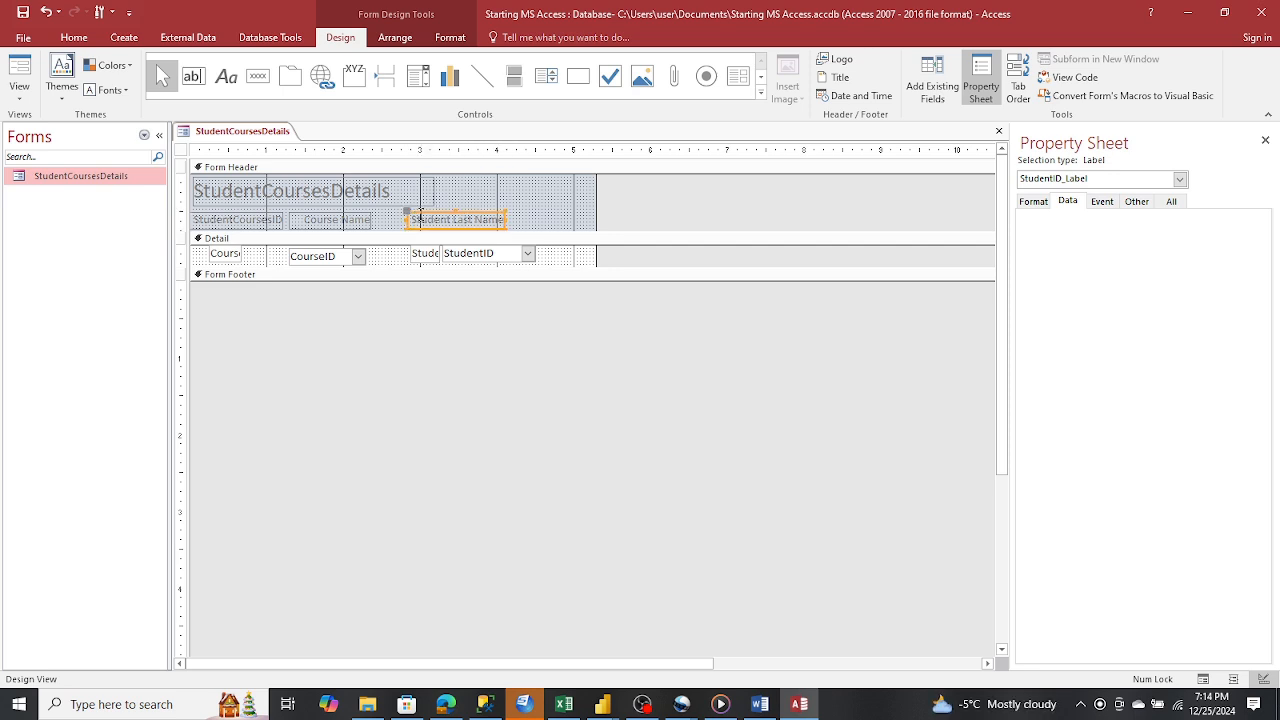
click(466, 320)
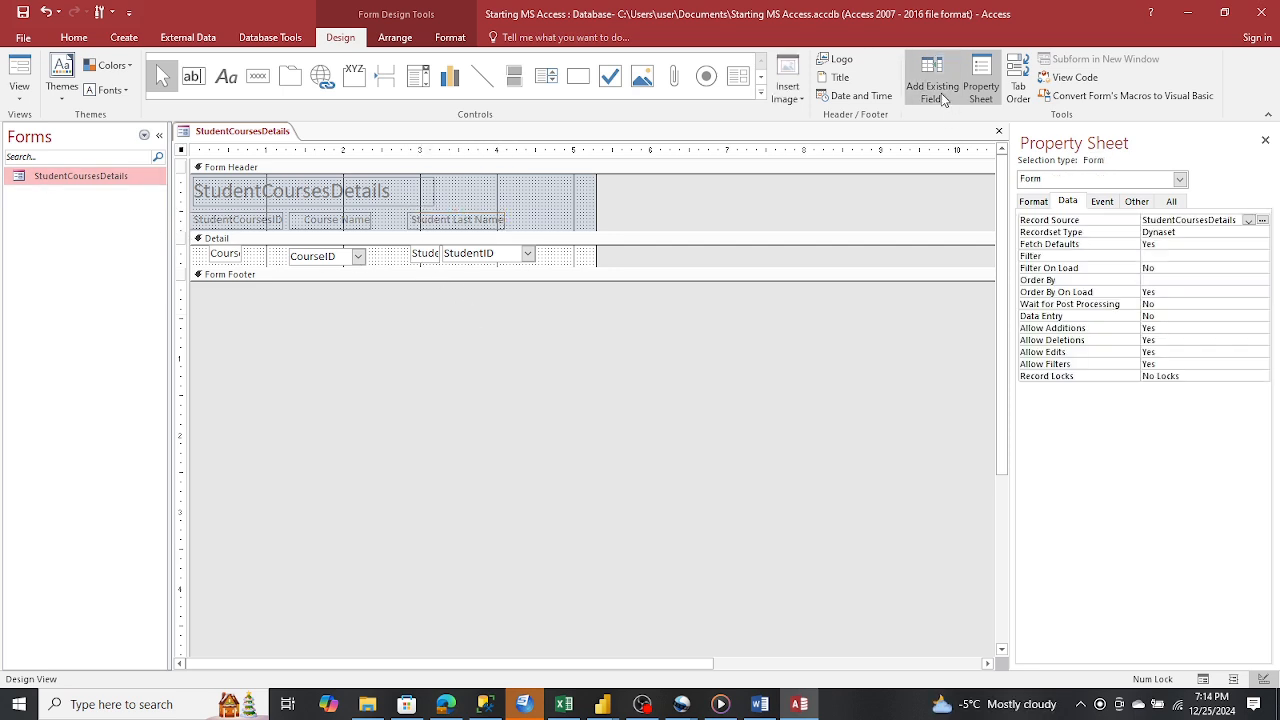
Save the tightened layout while closing the design, and open the form to view its records
click(998, 131)
click(570, 397)
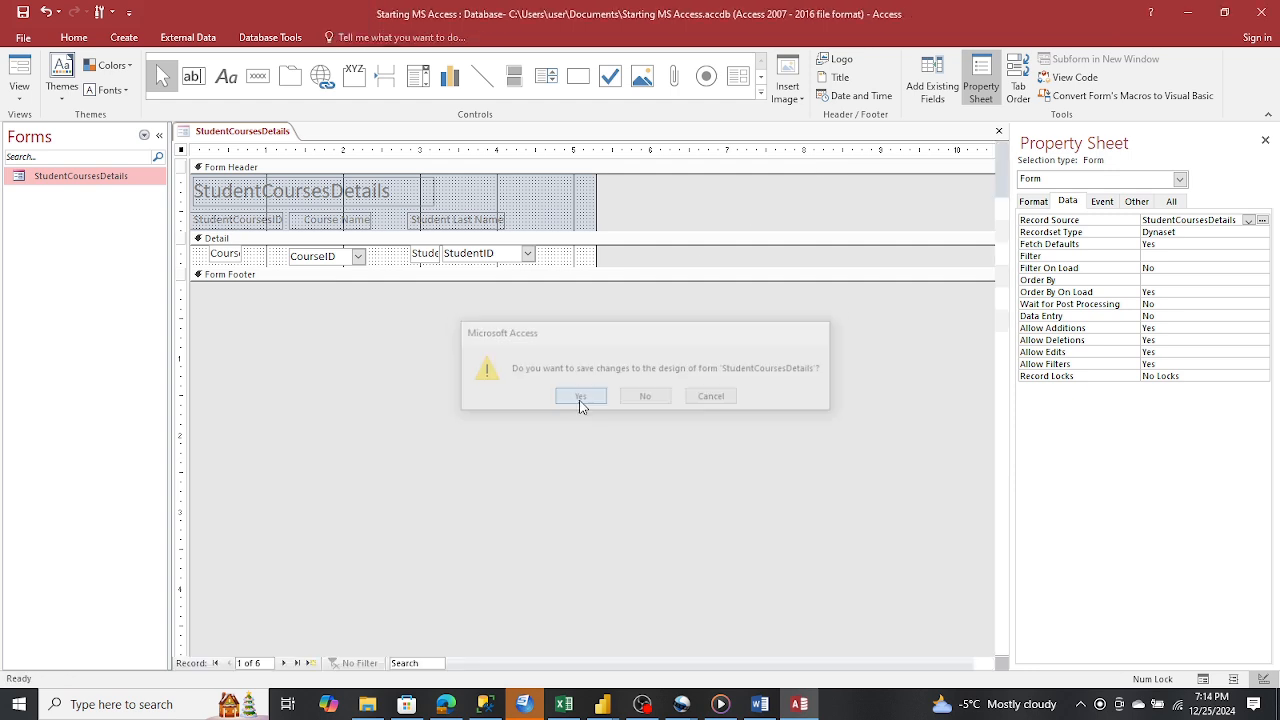
double_click(44, 182)
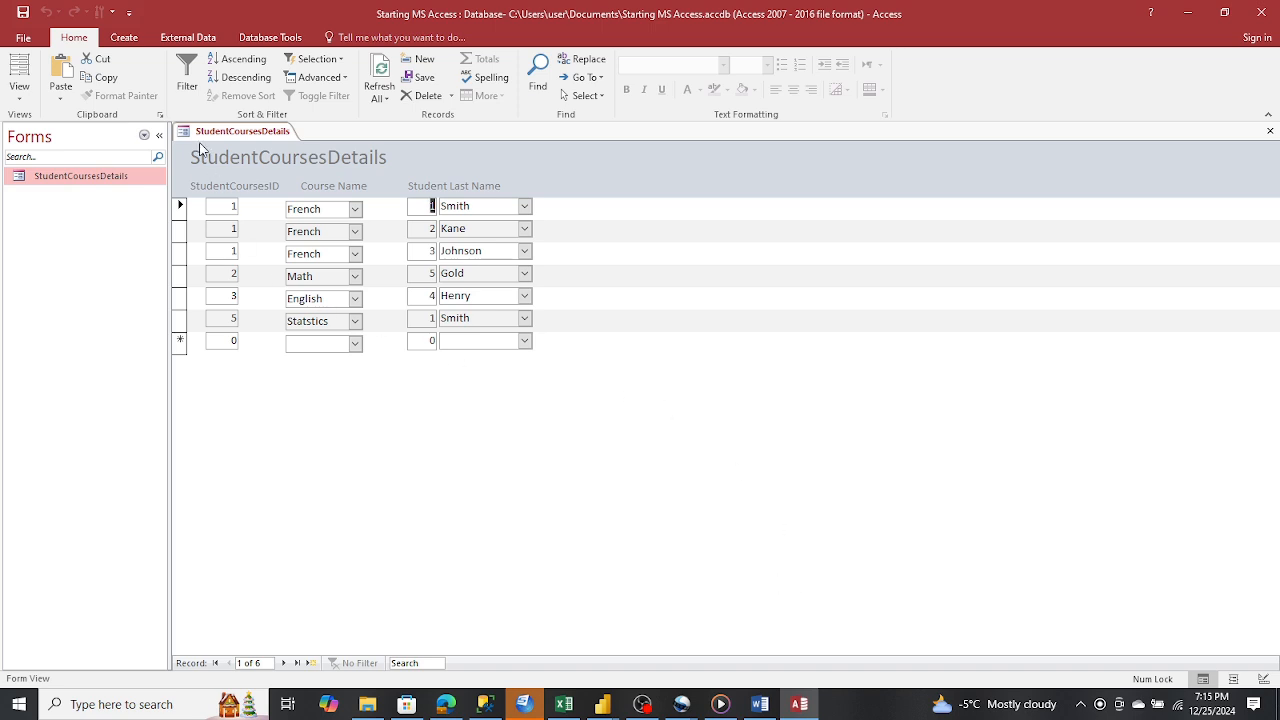
List the database's tables, review the records in the StudentCoursesDetails table and close that table
click(144, 137)
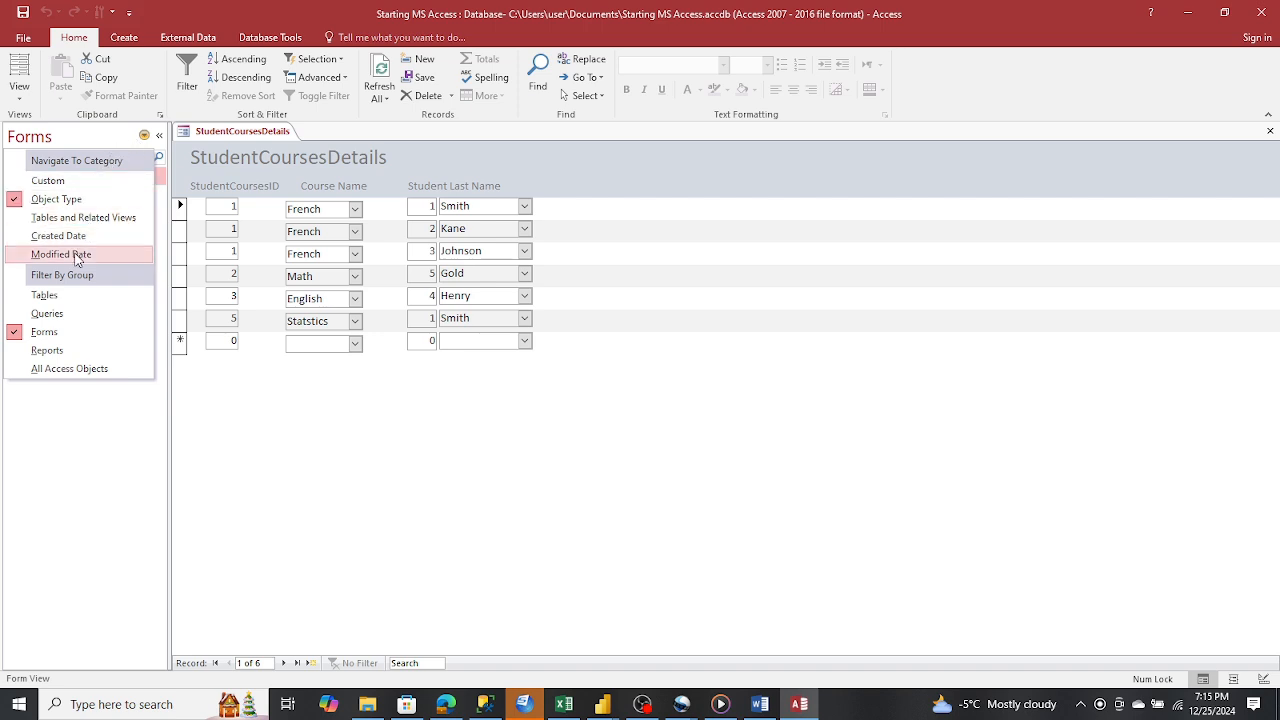
click(60, 299)
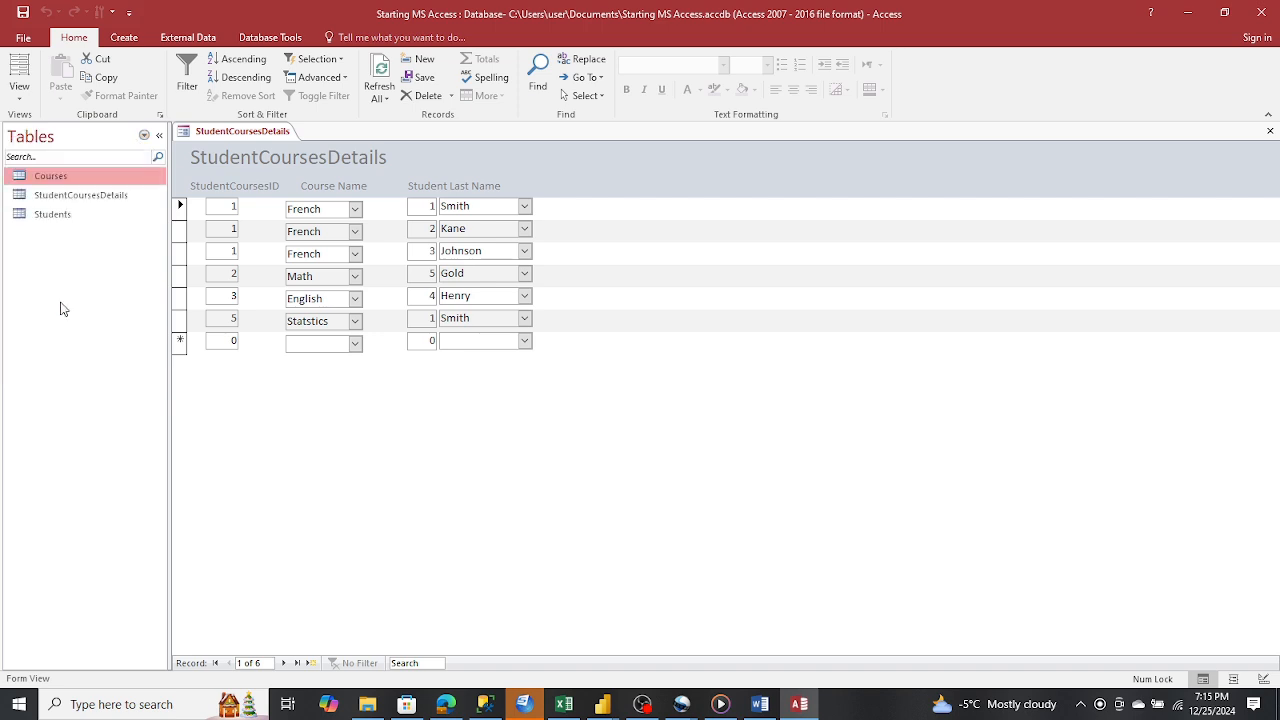
double_click(55, 197)
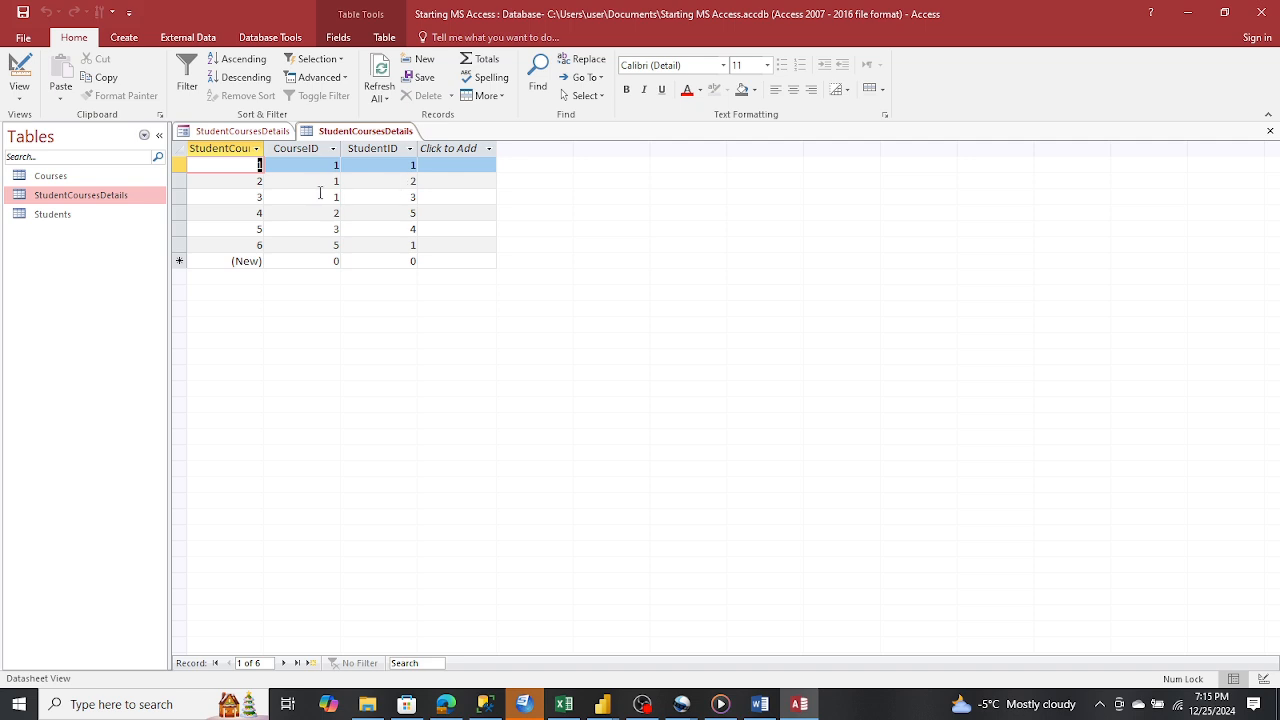
click(1276, 139)
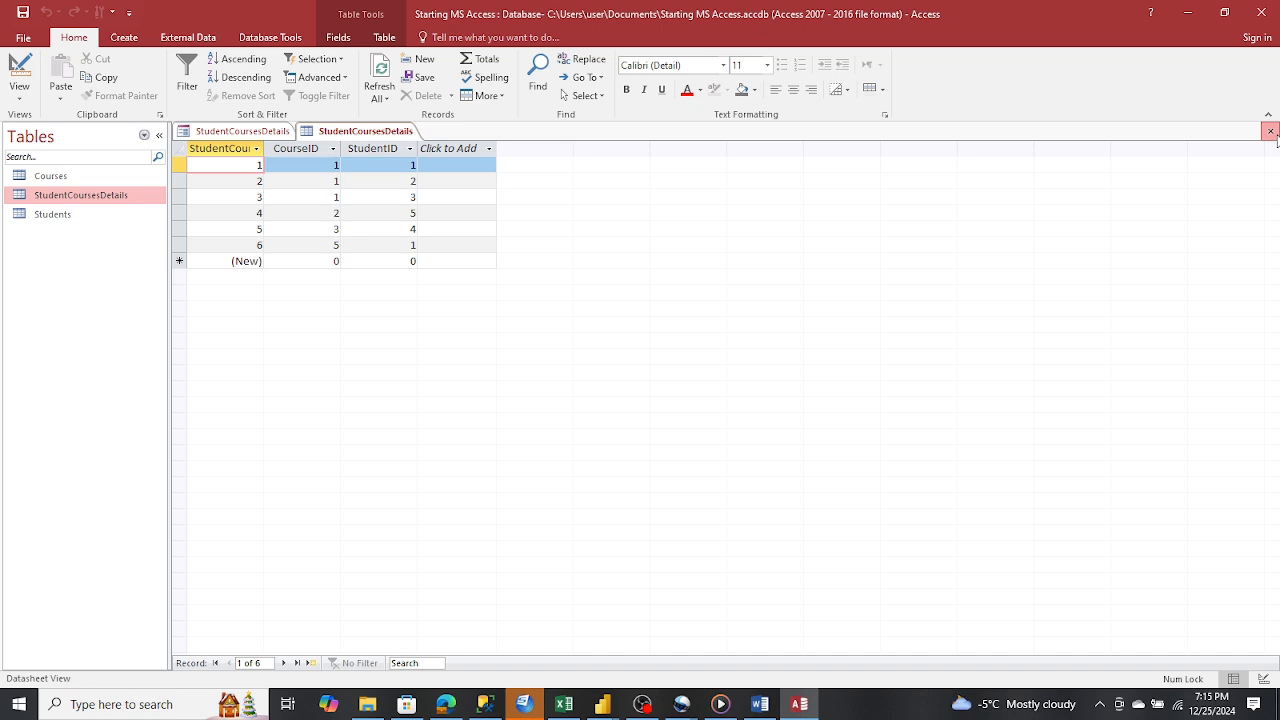
click(1276, 139)
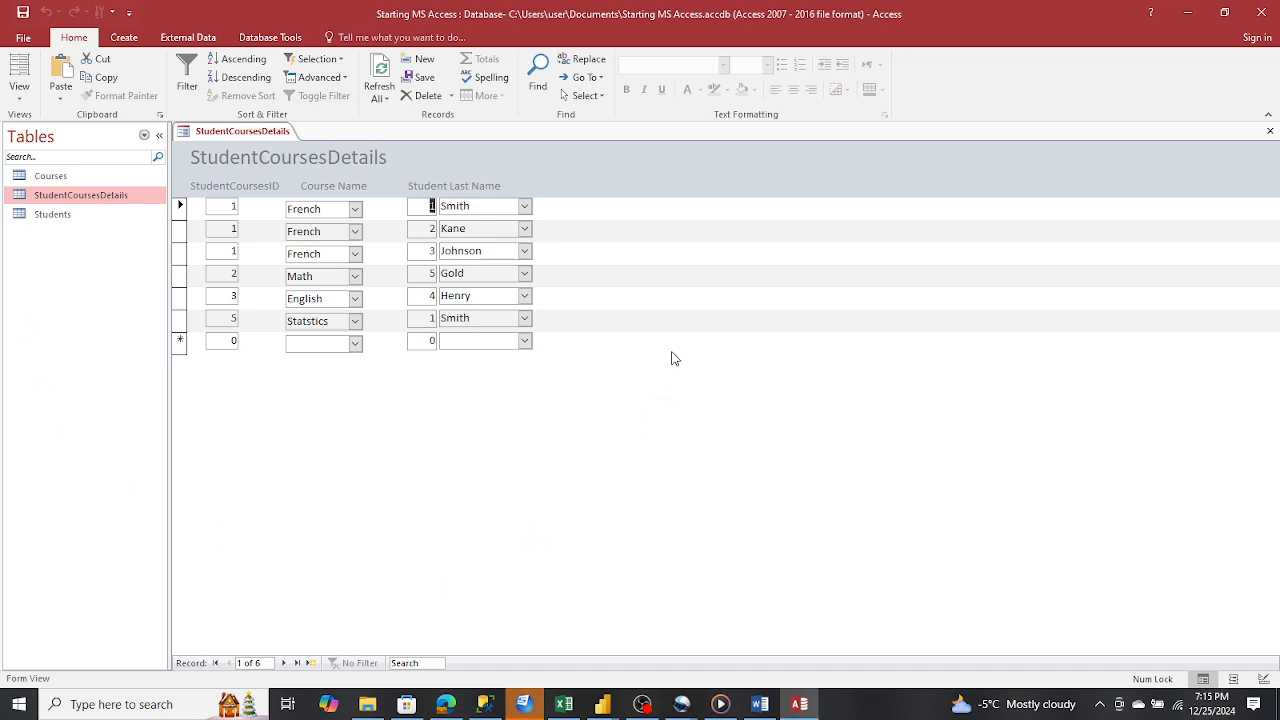
Open the Courses and Students tables to review their records
click(64, 182)
double_click(64, 186)
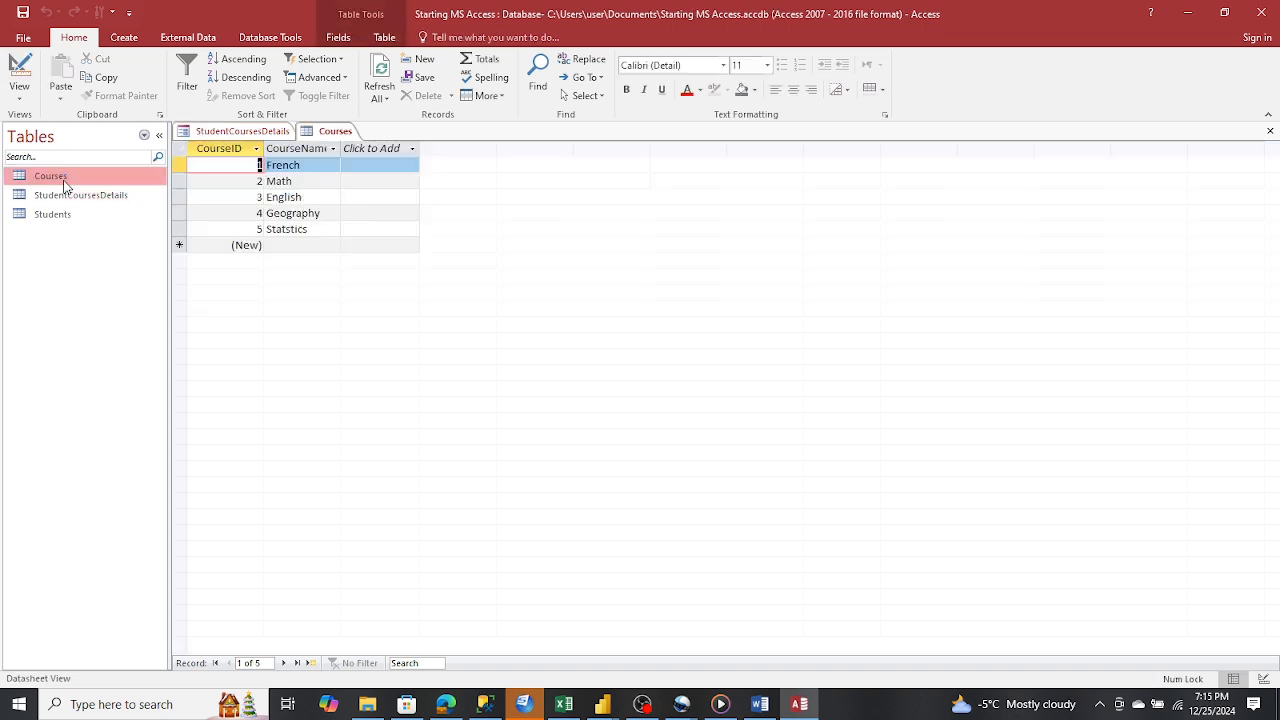
double_click(52, 218)
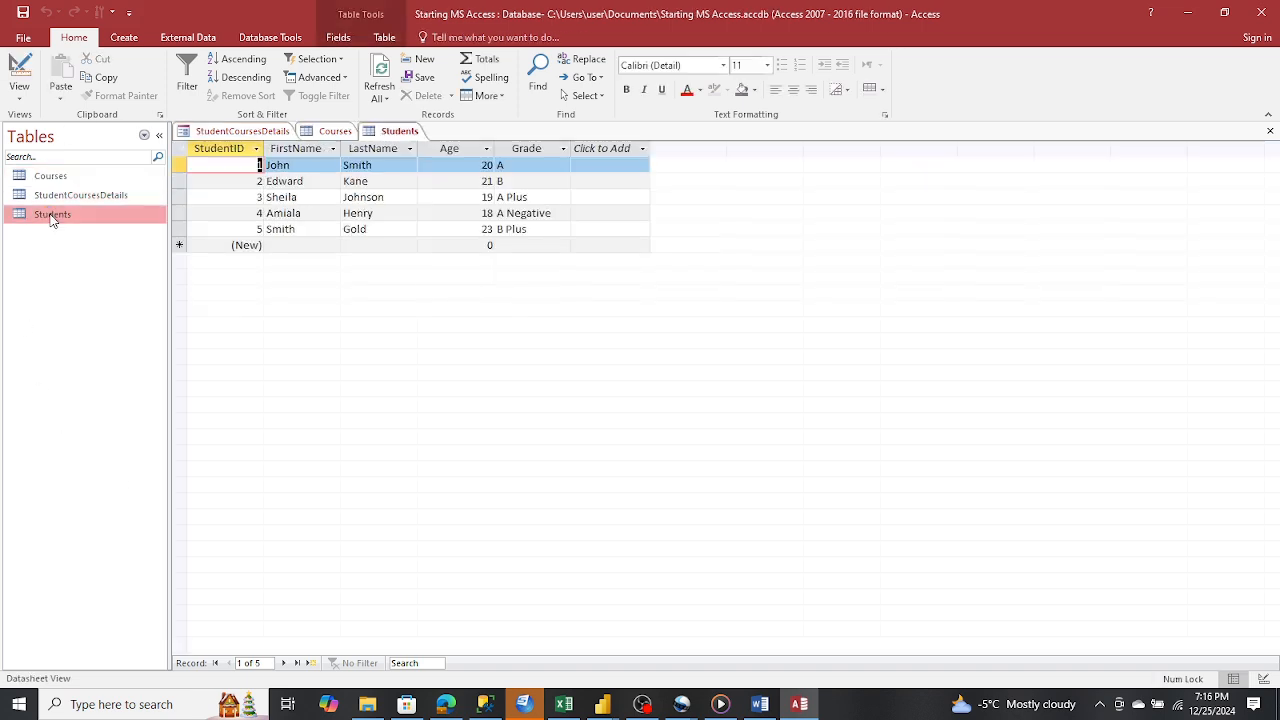
click(51, 178)
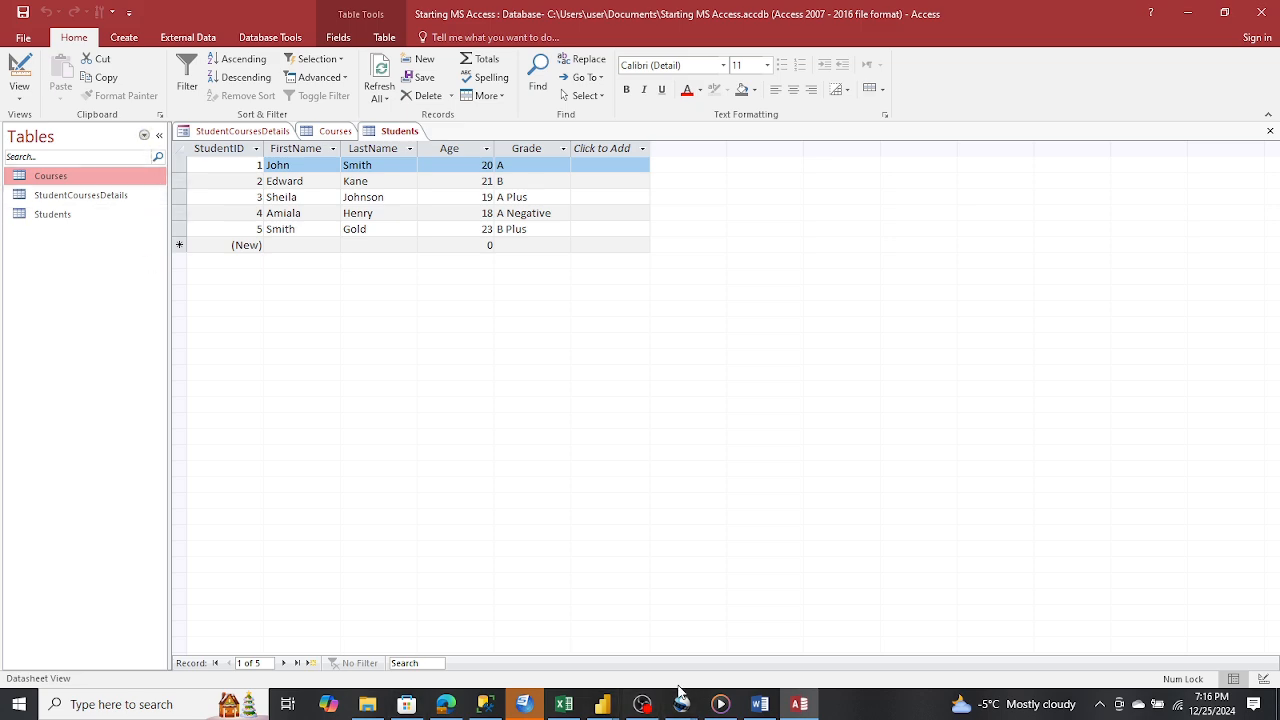
Switch to the Beginner_1 document in Word and read on to the section about writing basic SQL queries
click(800, 705)
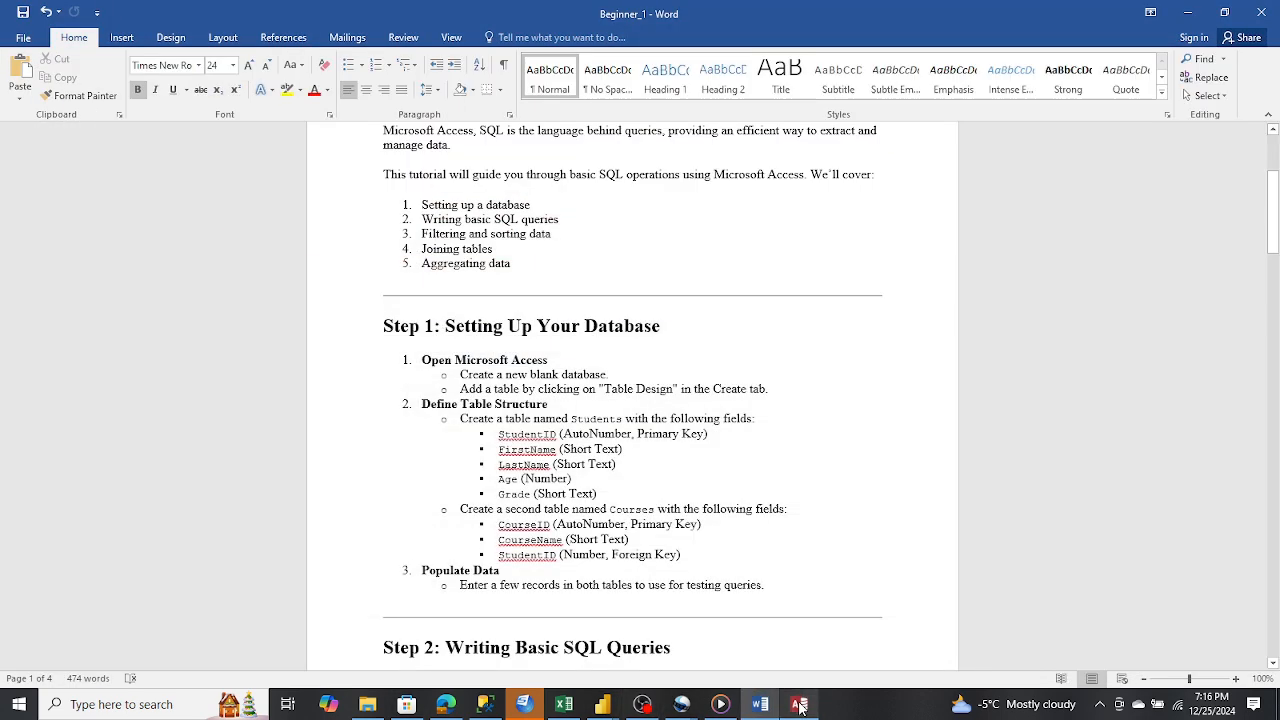
scroll(640, 477, down, 2)
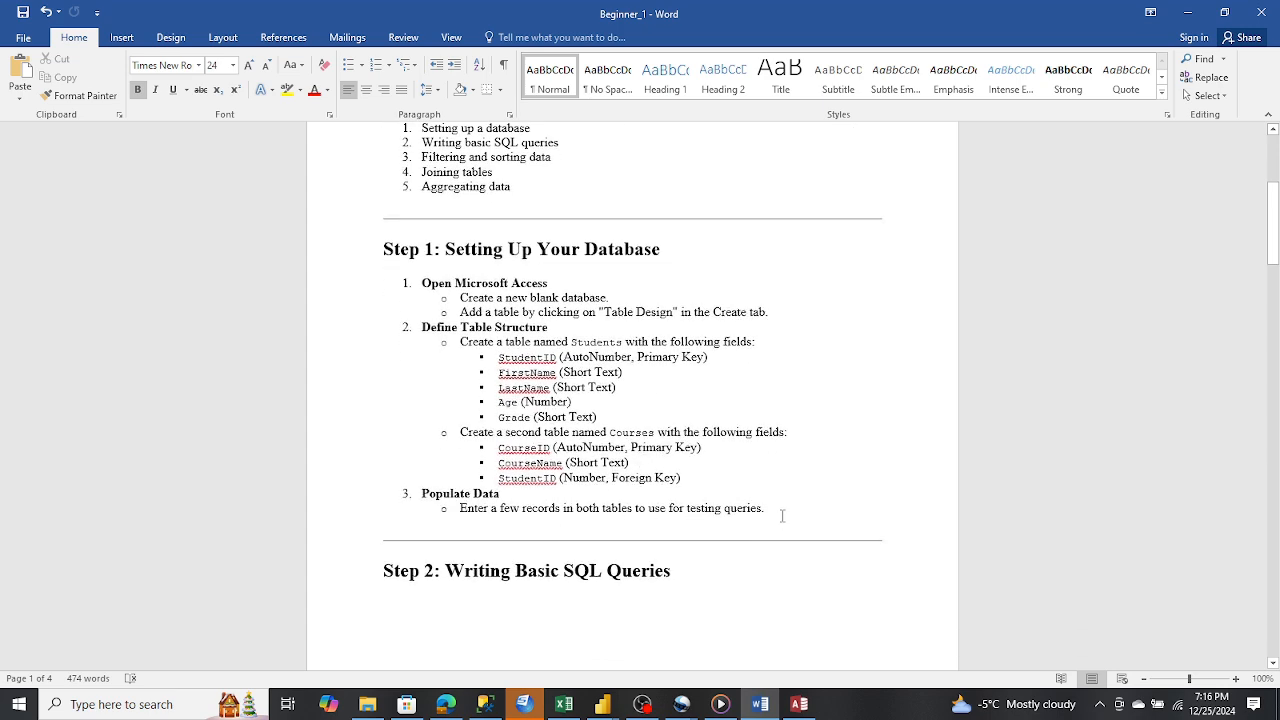
scroll(785, 509, down, 1)
scroll(785, 509, down, 4)
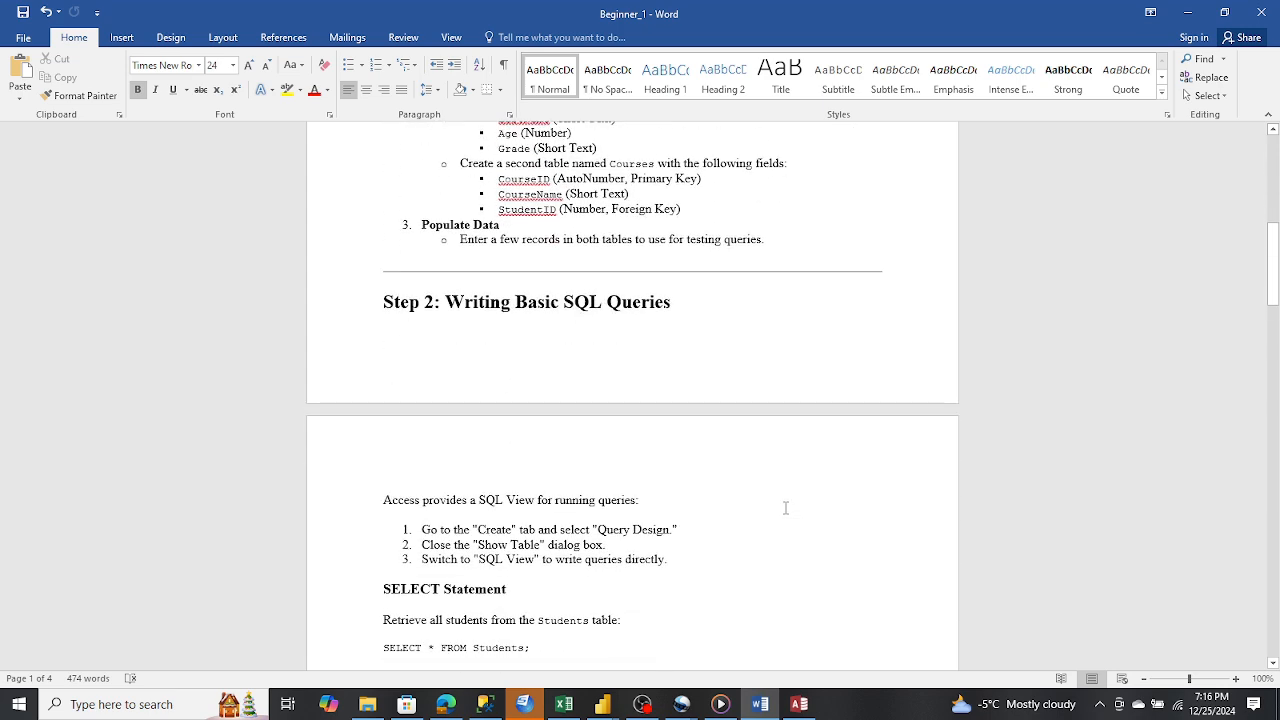
Switch back to the Access database and open the StudentCoursesDetails table alongside the Courses and Students tables
click(798, 704)
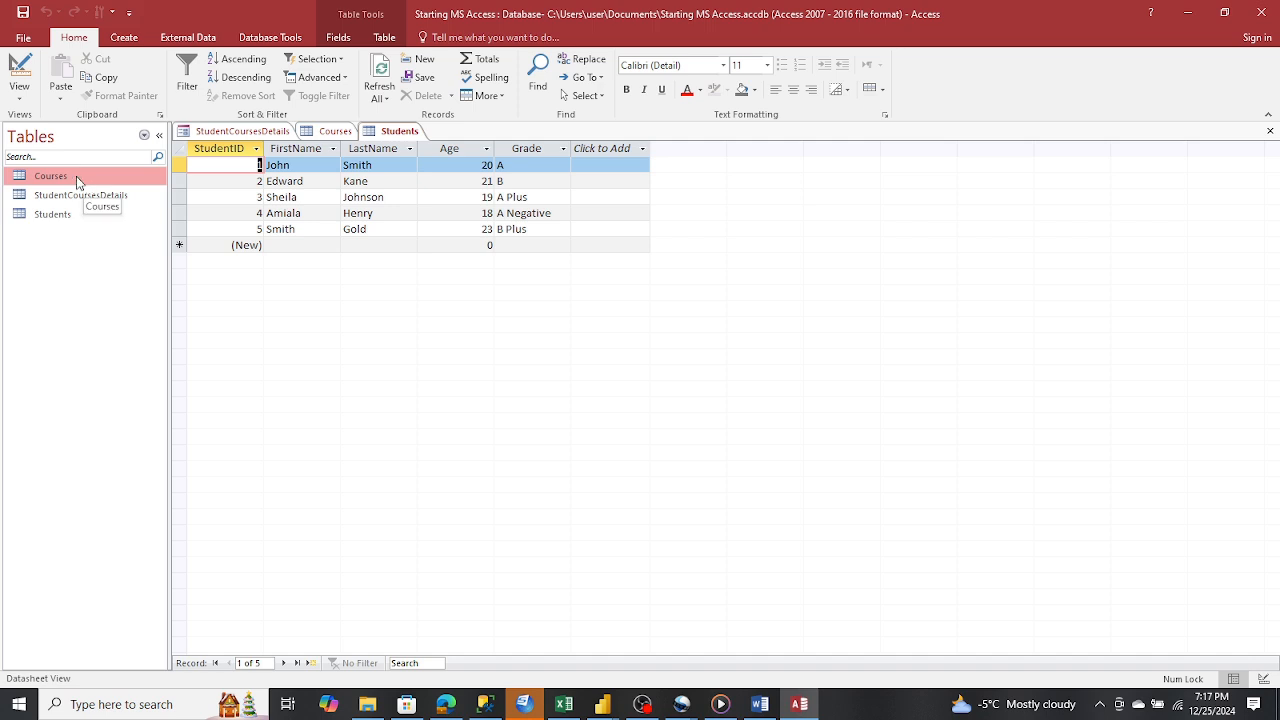
click(44, 216)
double_click(57, 196)
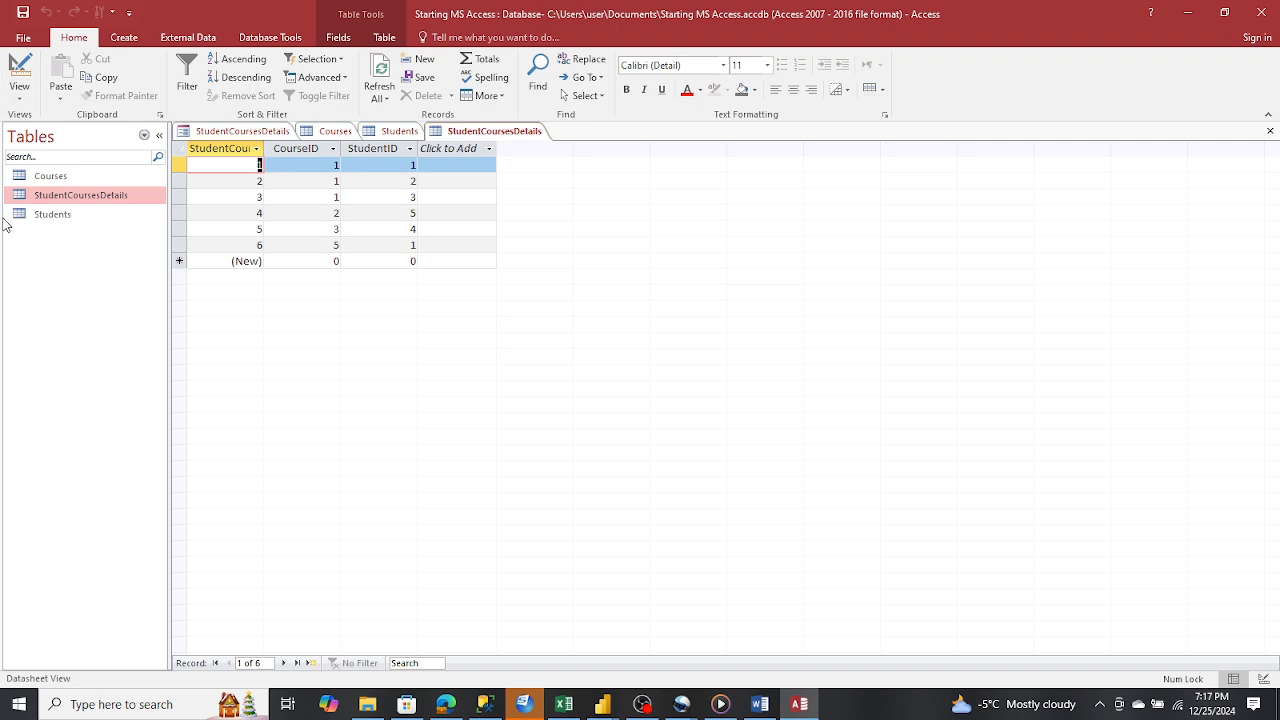
Create a new query in Design view and add the Courses, StudentCoursesDetails and Students tables to it
click(116, 38)
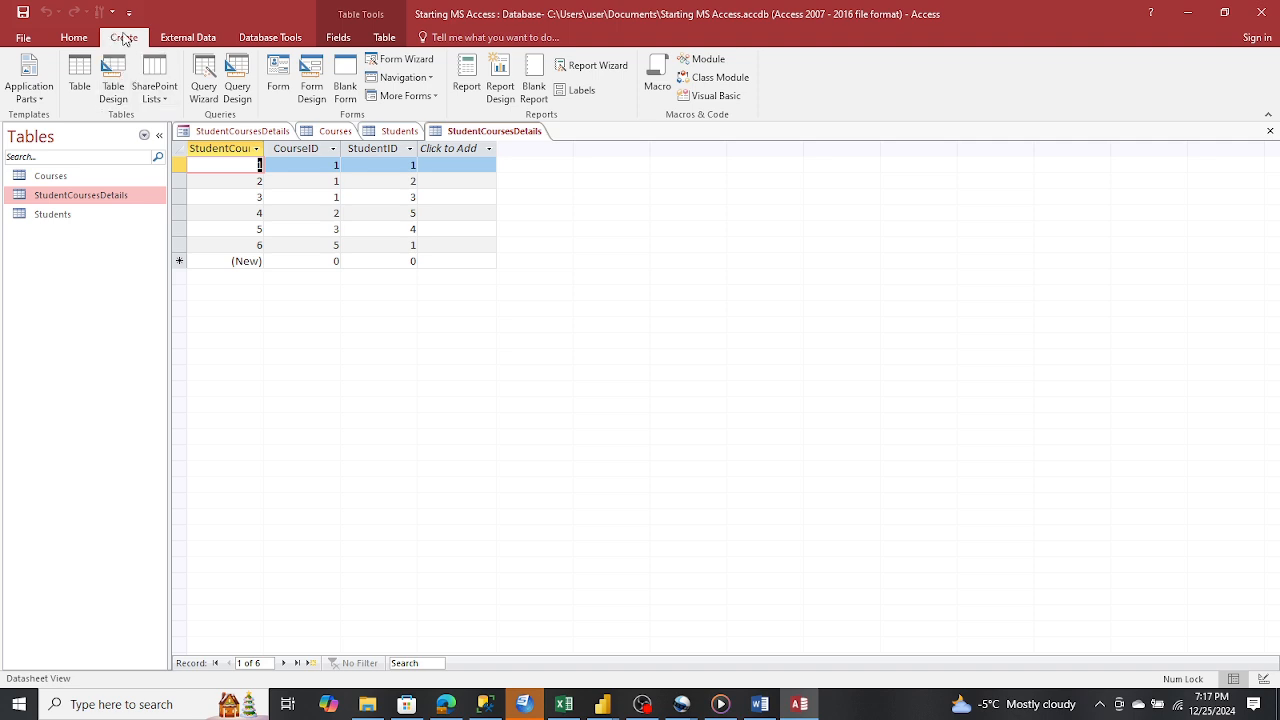
click(238, 85)
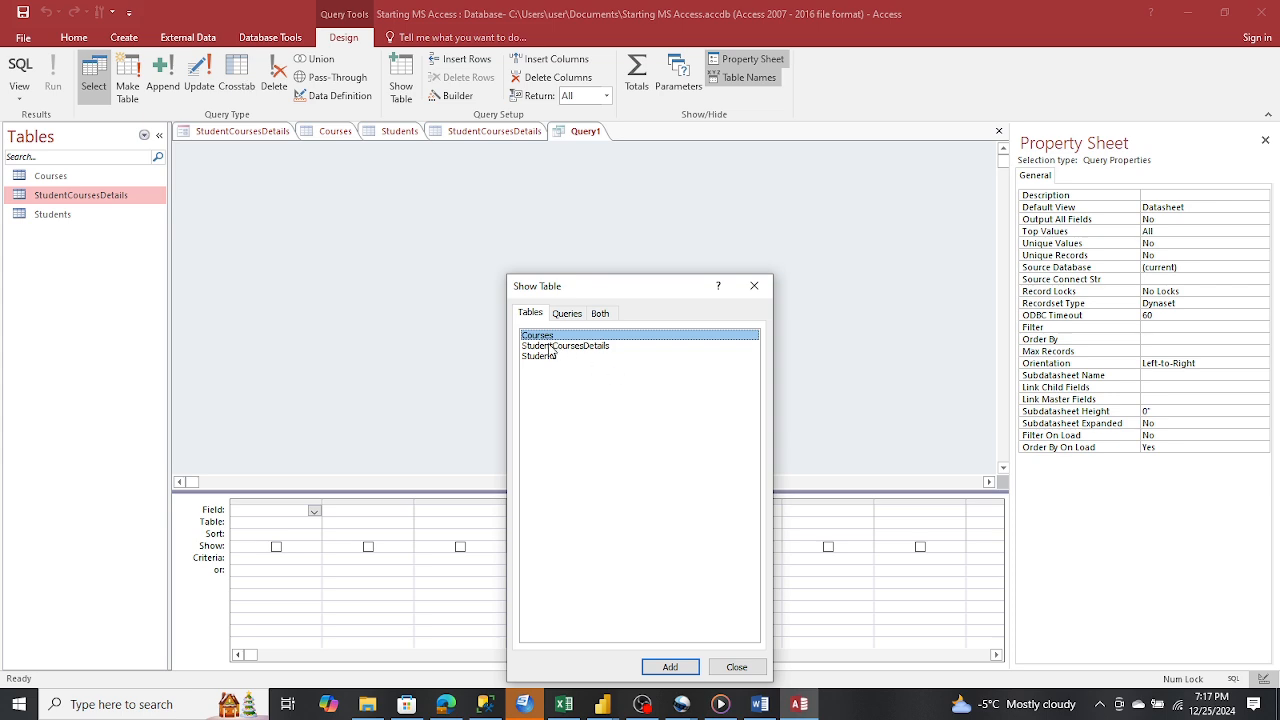
drag(566, 287, 573, 179)
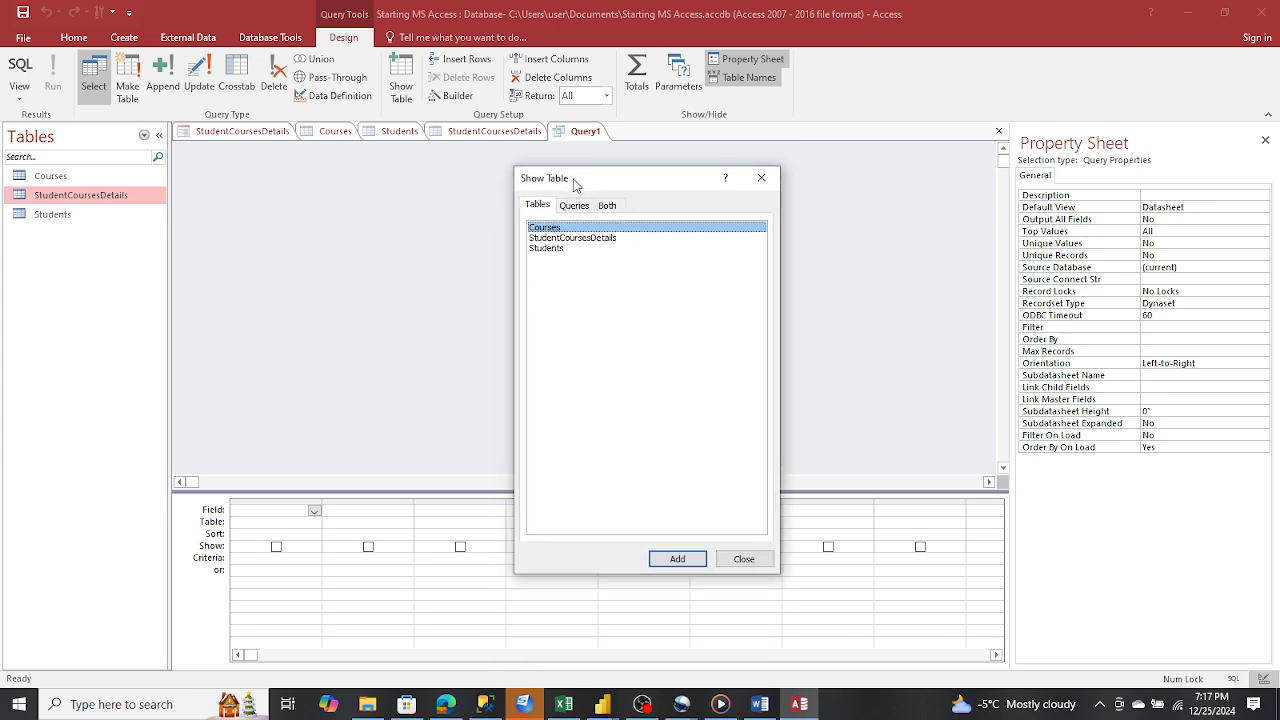
double_click(549, 229)
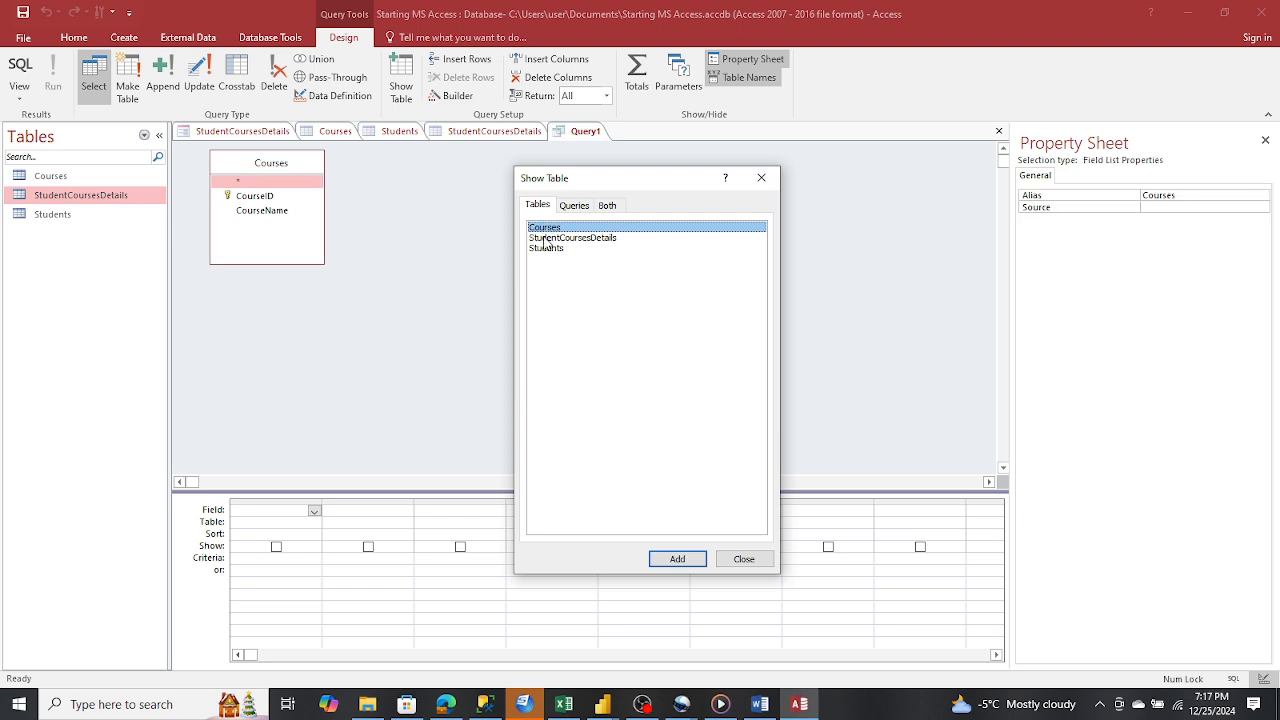
double_click(545, 238)
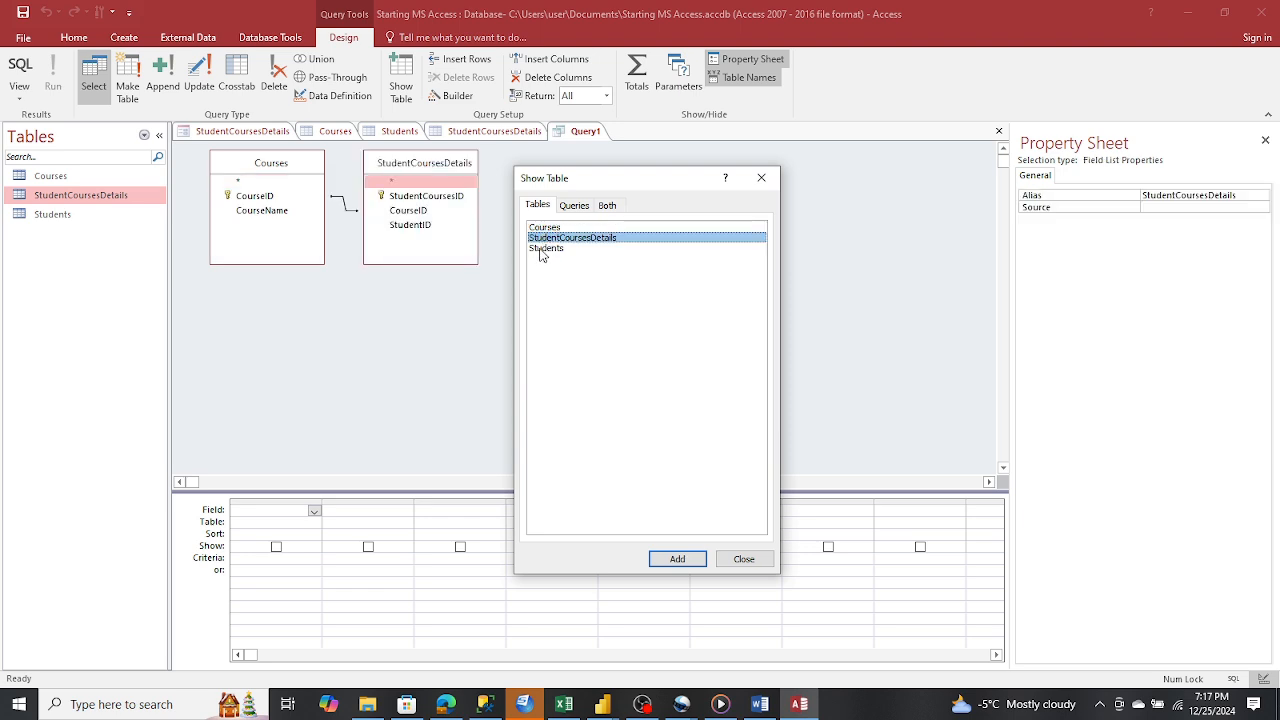
double_click(545, 248)
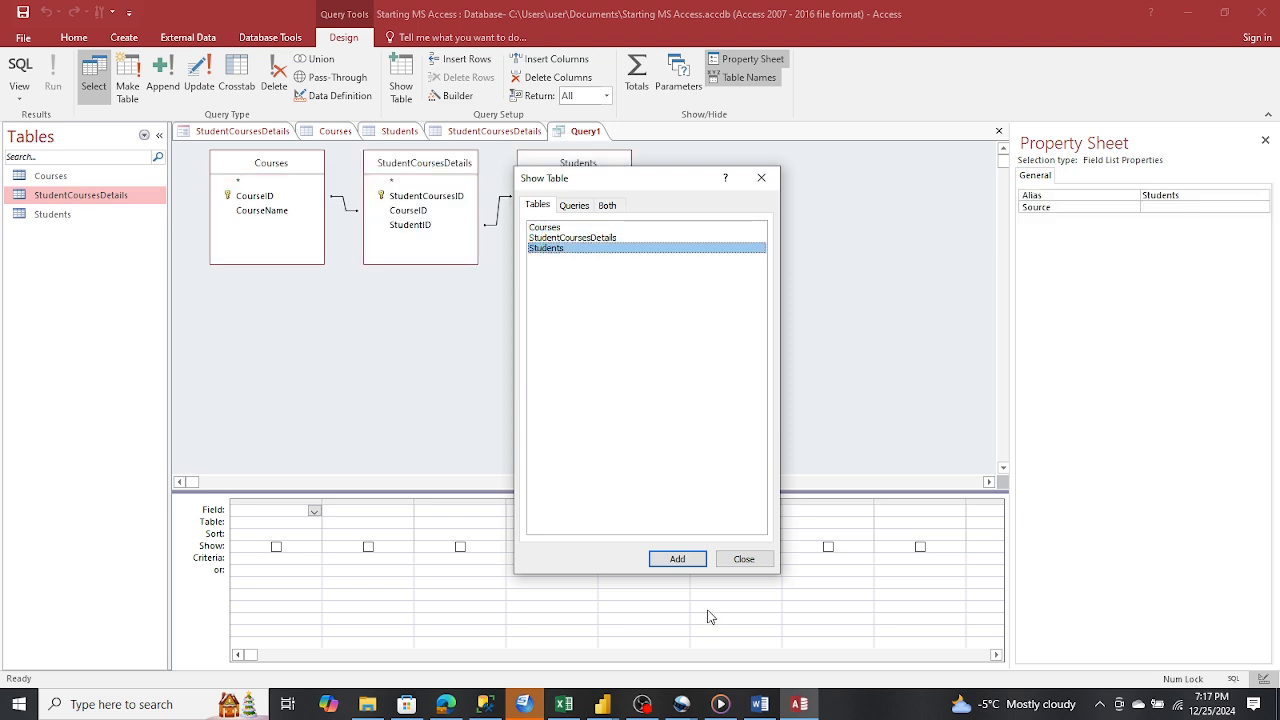
click(740, 558)
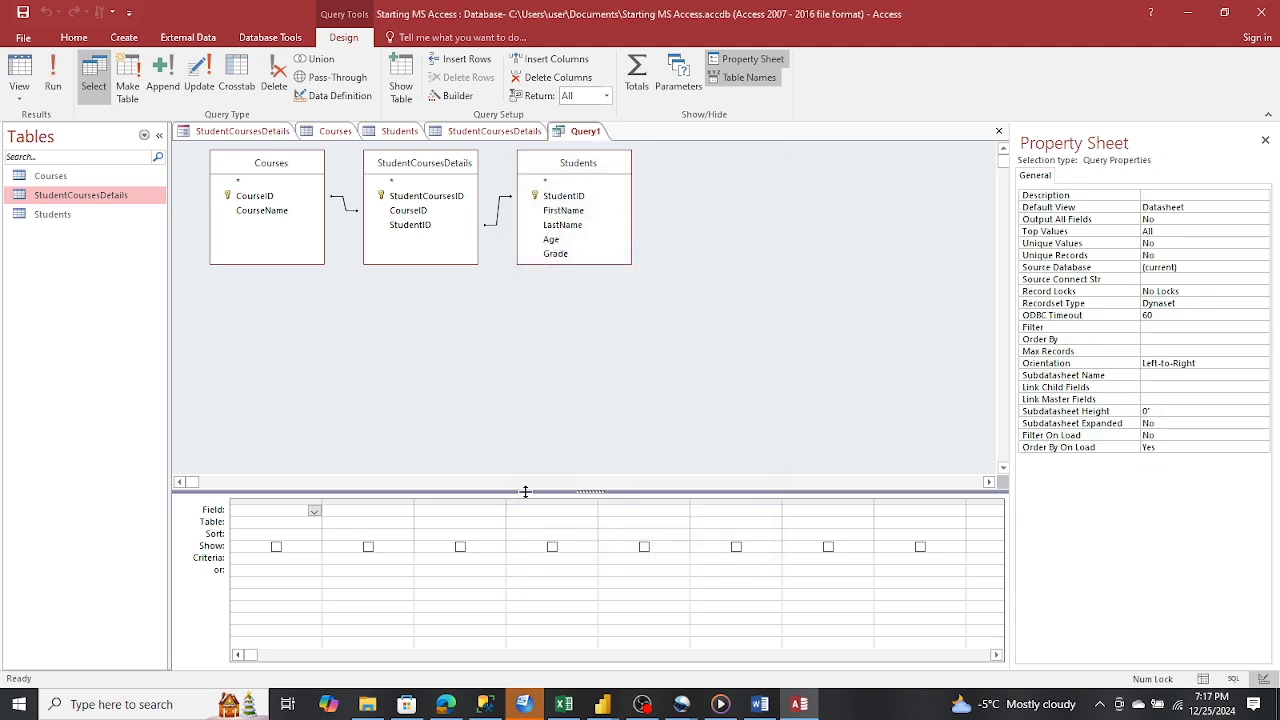
Enlarge the query's design grid and add CourseName from Courses plus FirstName and LastName from Students as output fields
drag(525, 491, 491, 282)
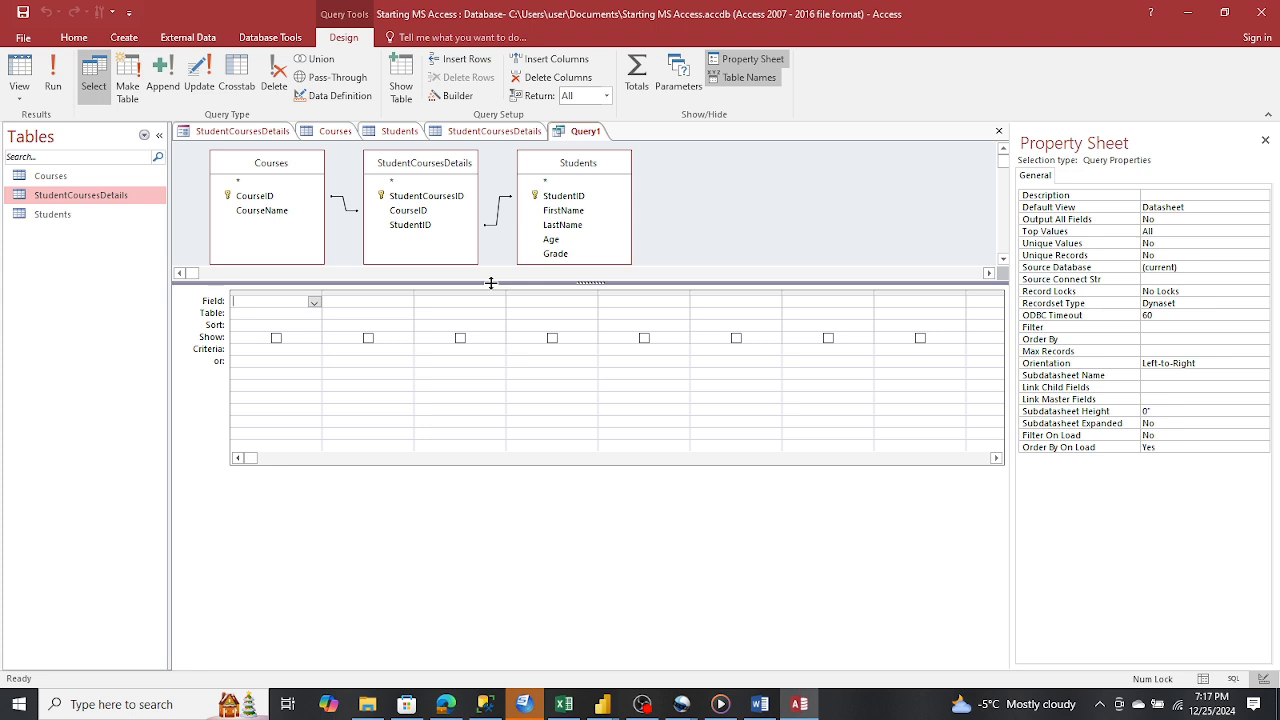
double_click(268, 211)
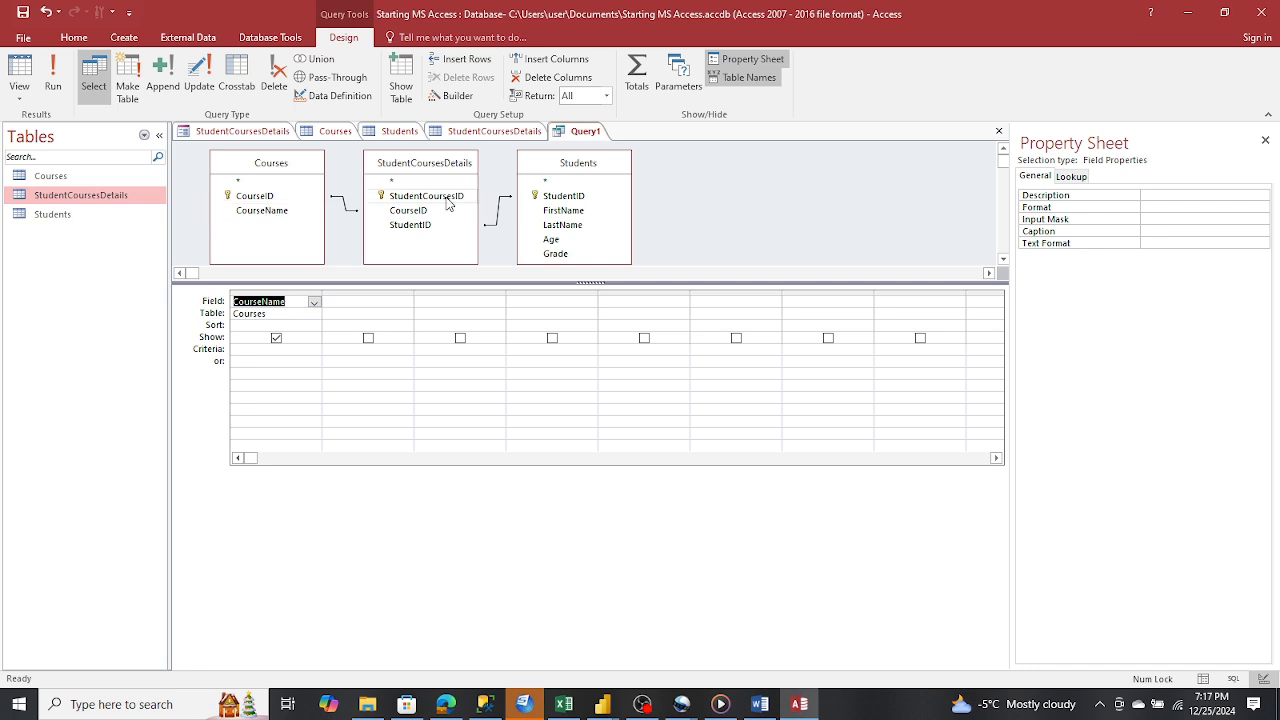
double_click(565, 211)
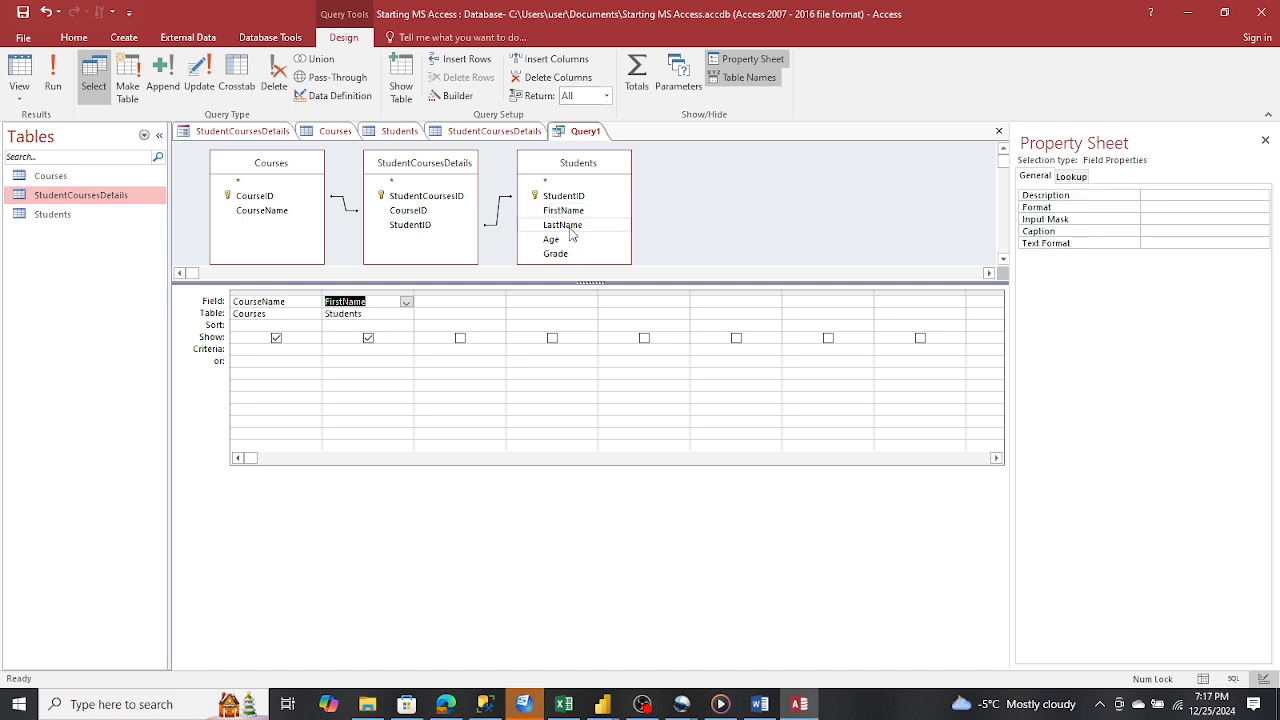
double_click(570, 230)
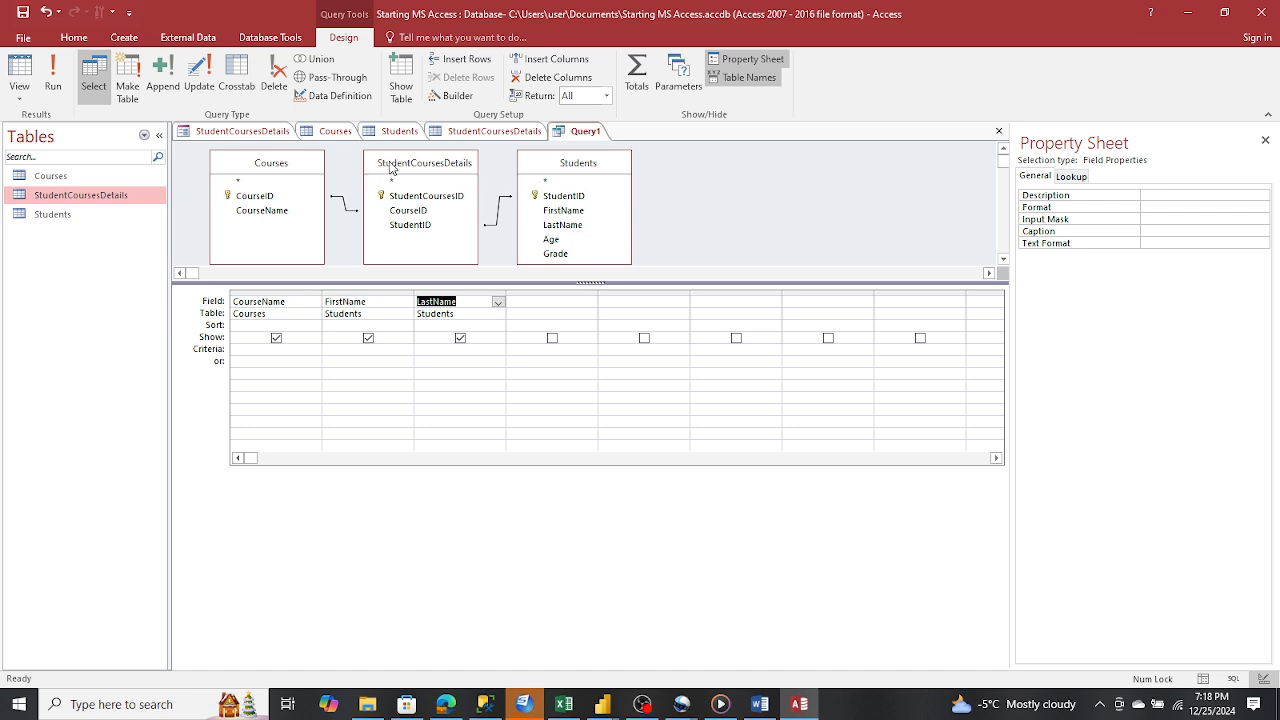
Show the query's SQL statement to examine the joins between the three tables
click(398, 197)
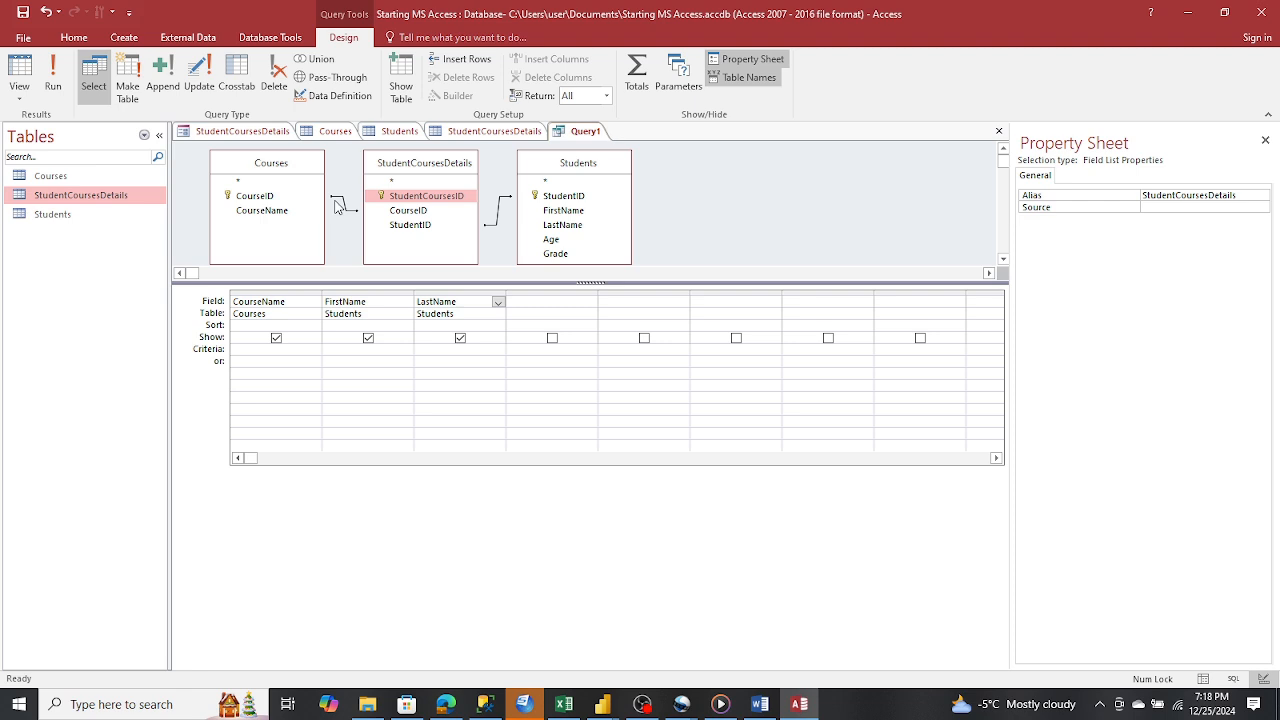
click(341, 203)
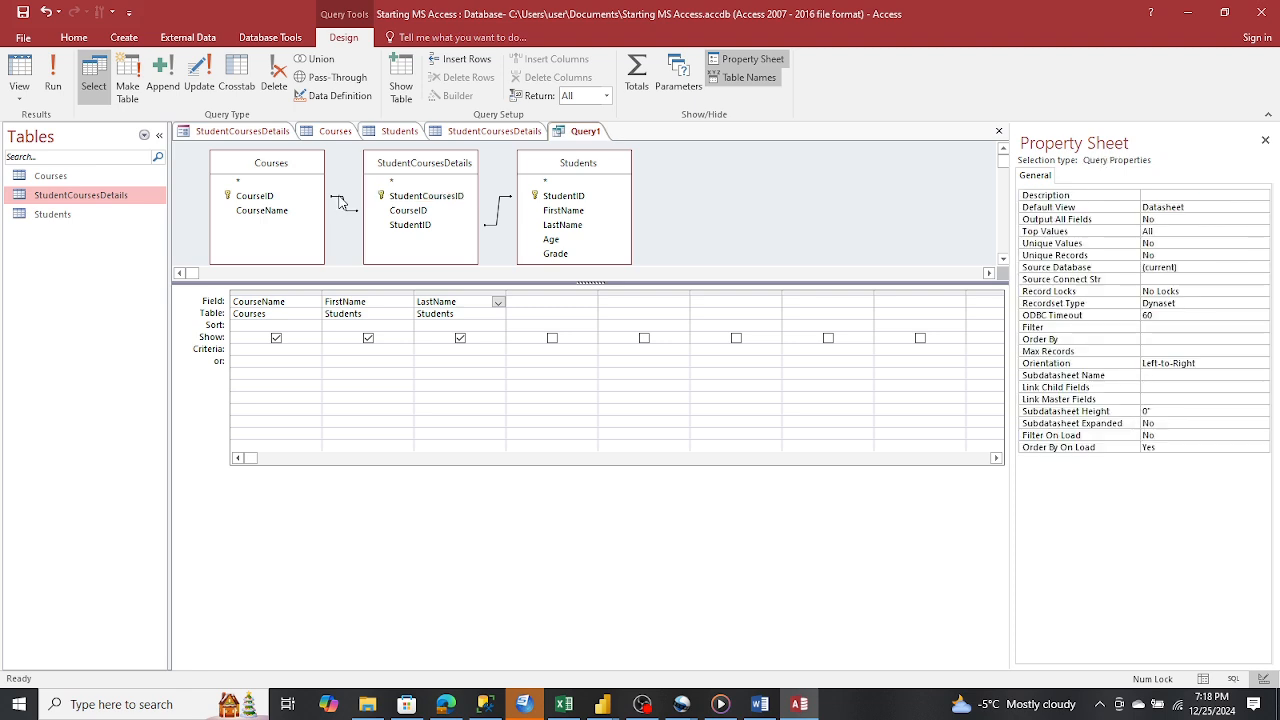
right_click(341, 203)
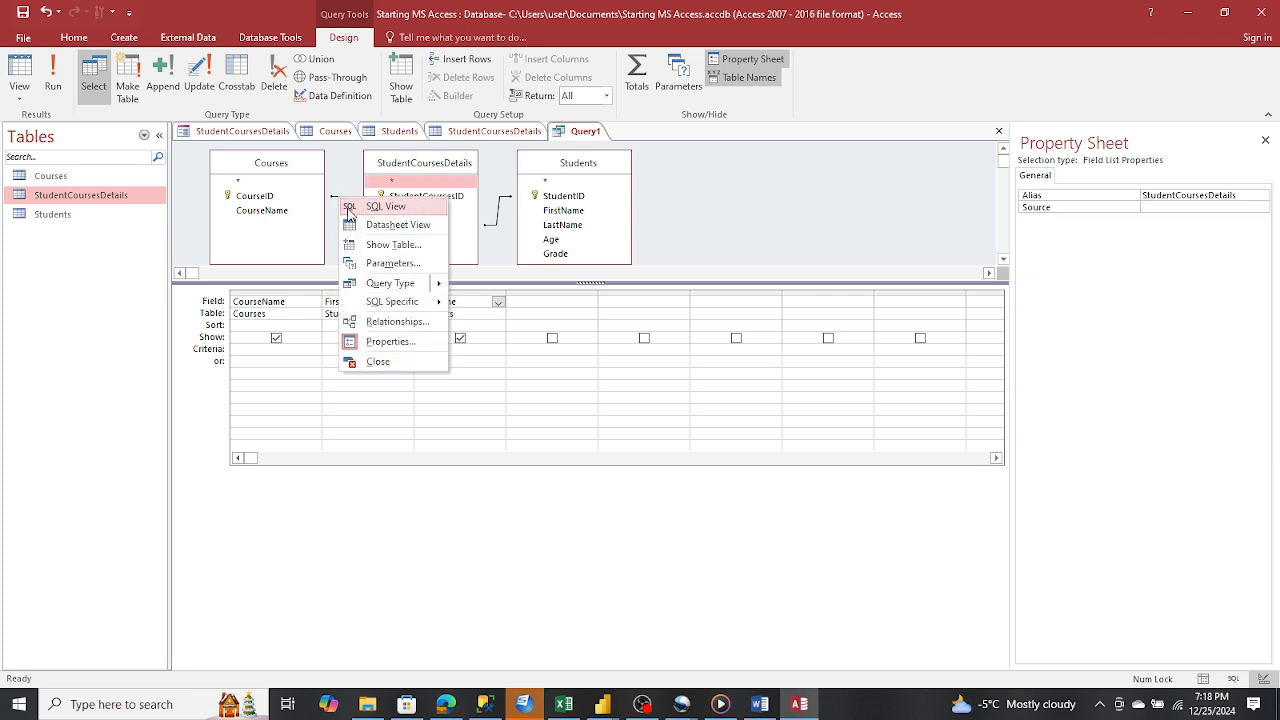
click(386, 207)
click(349, 208)
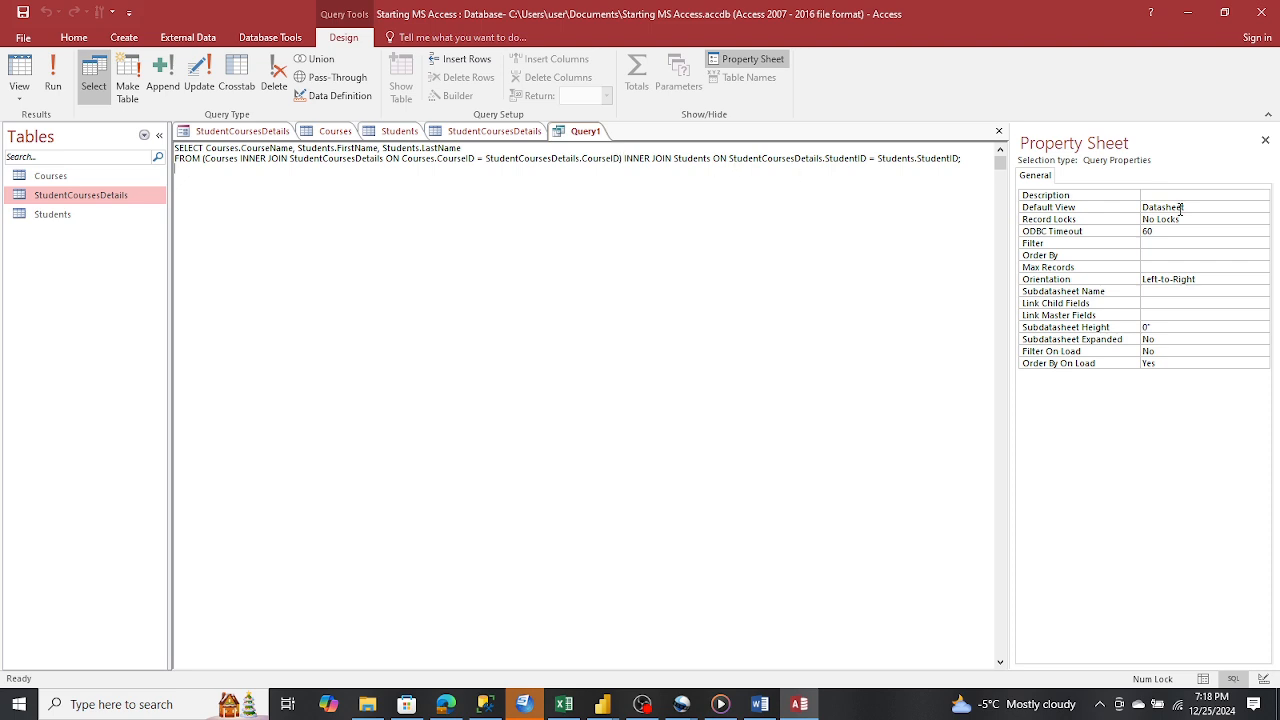
Close the query and save it under the name StudentCourseDetails
click(998, 131)
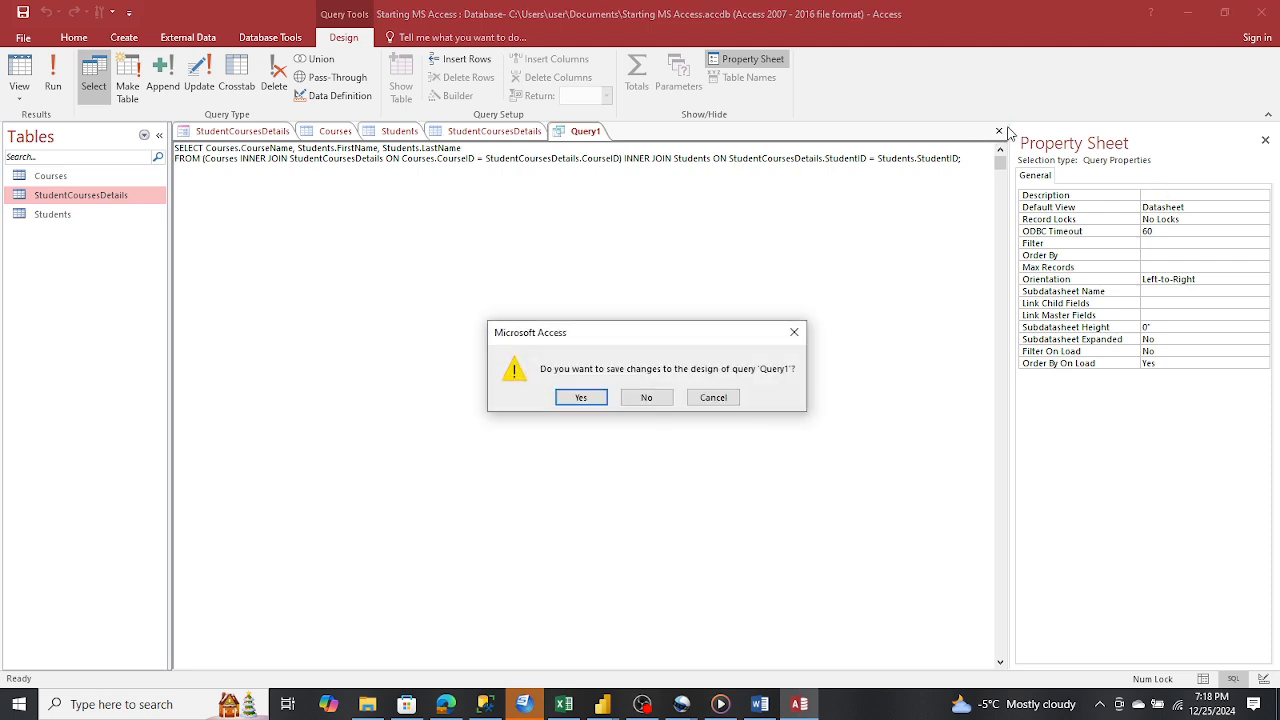
click(574, 397)
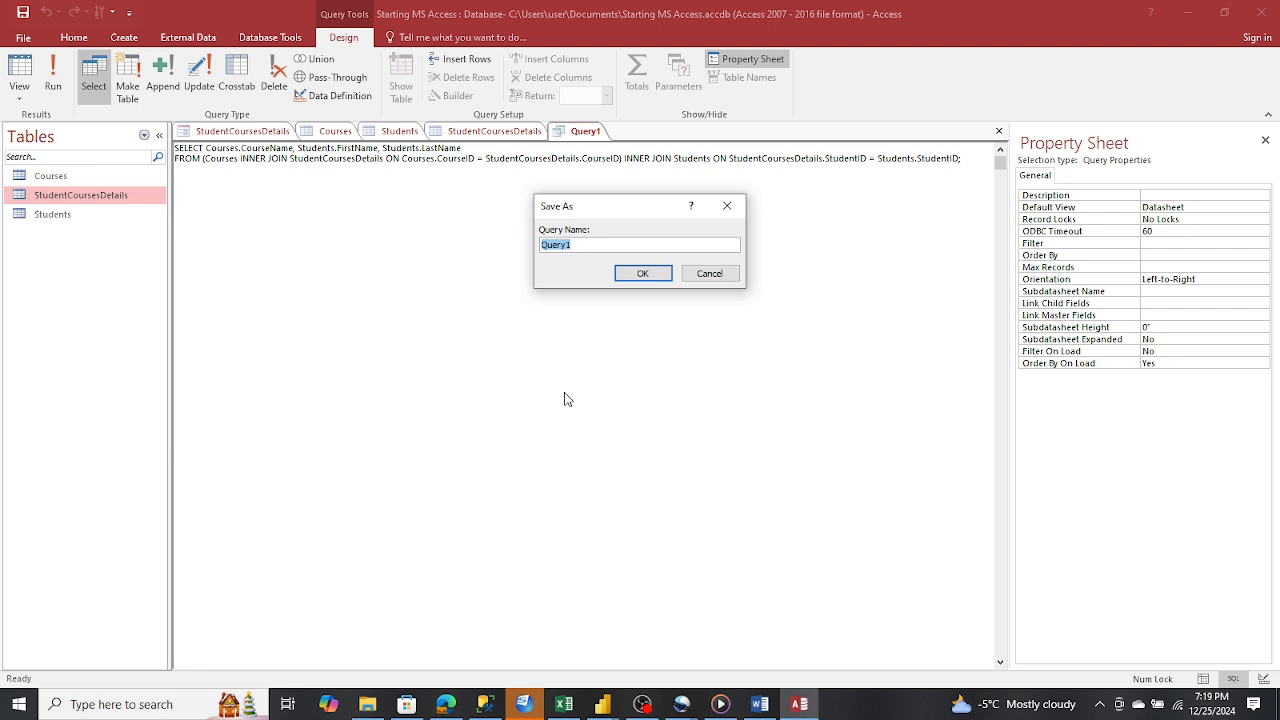
text(Stud)
text(ent)
text(Course)
text(Da)
text(tails)
click(640, 273)
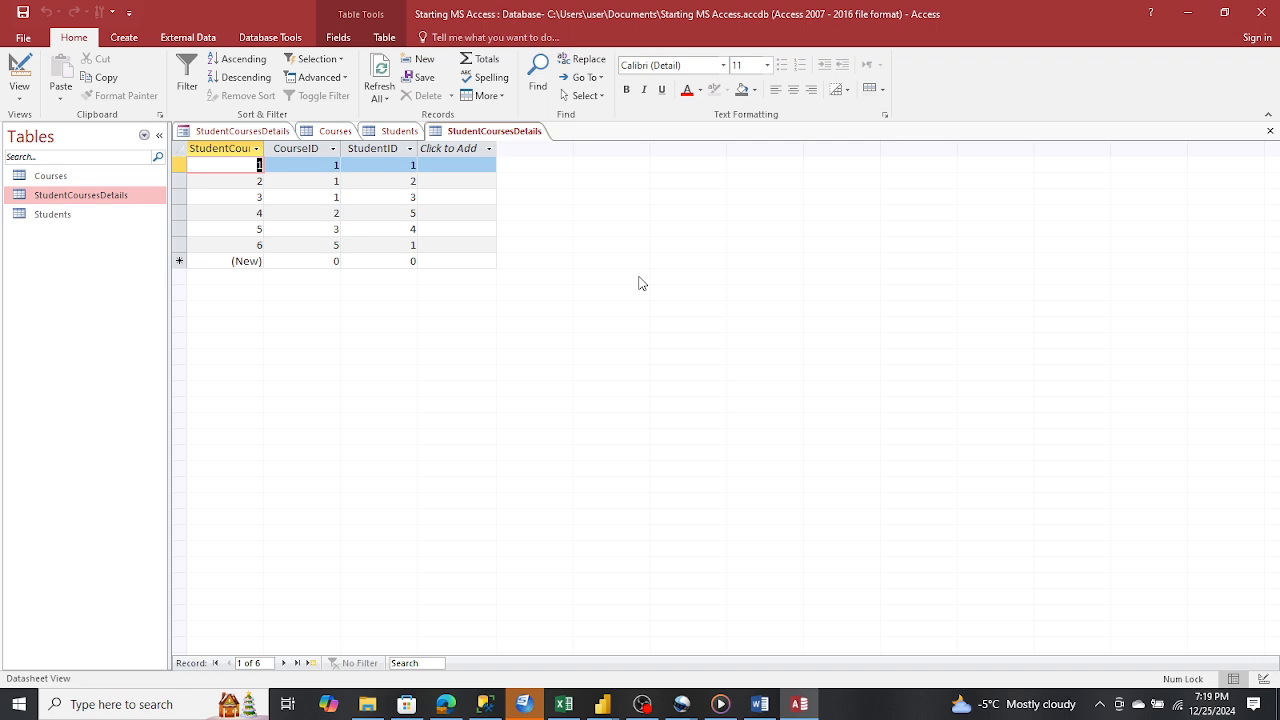
List the database's queries and open StudentCourseDetails to review its results
right_click(49, 200)
click(35, 286)
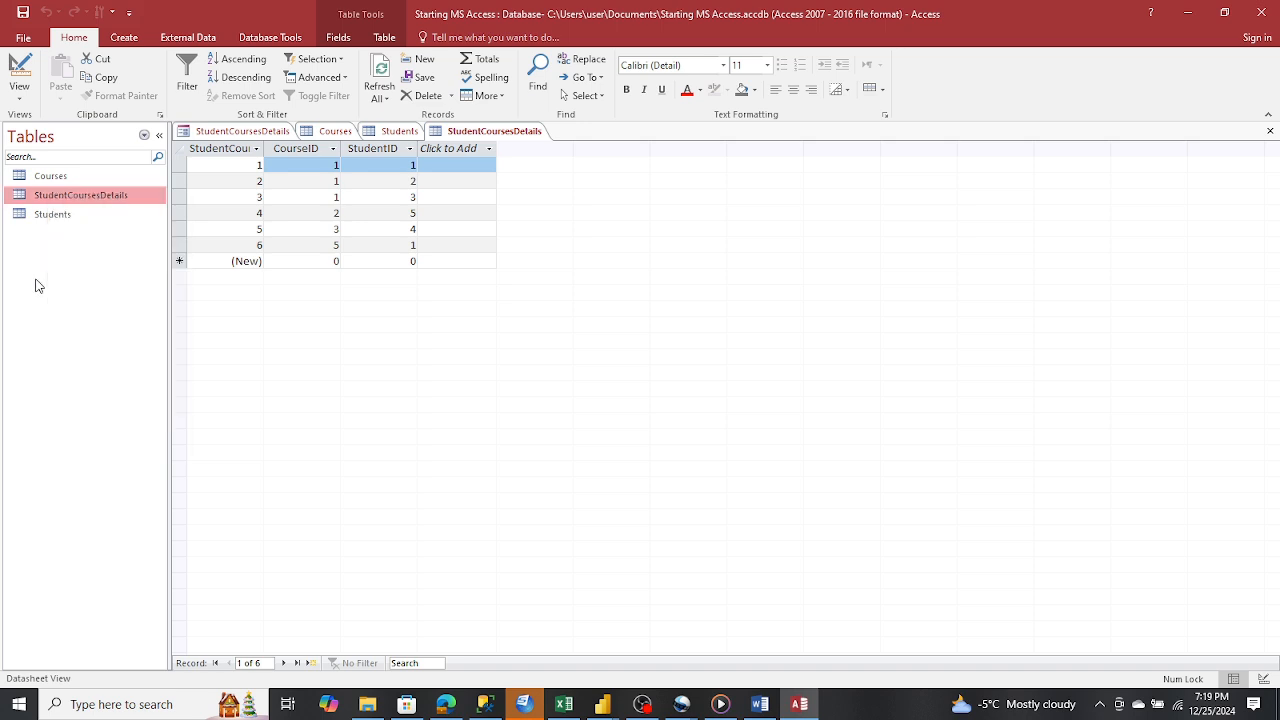
click(143, 136)
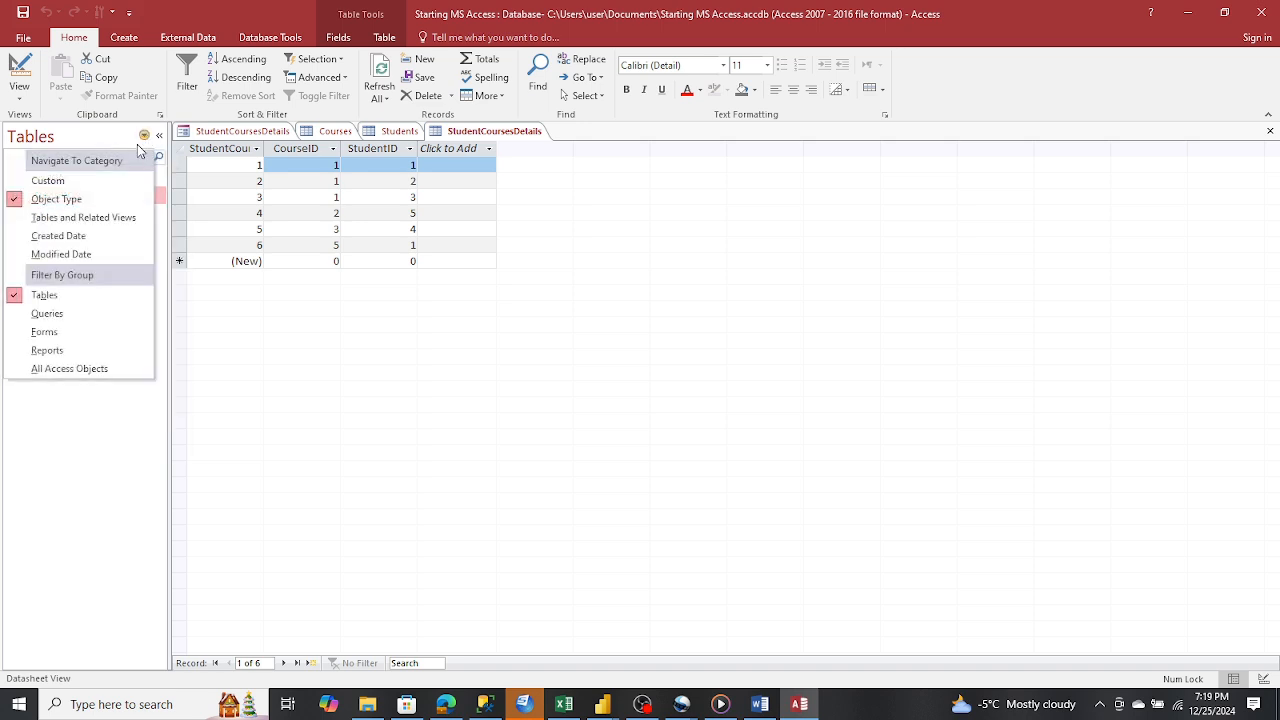
click(73, 314)
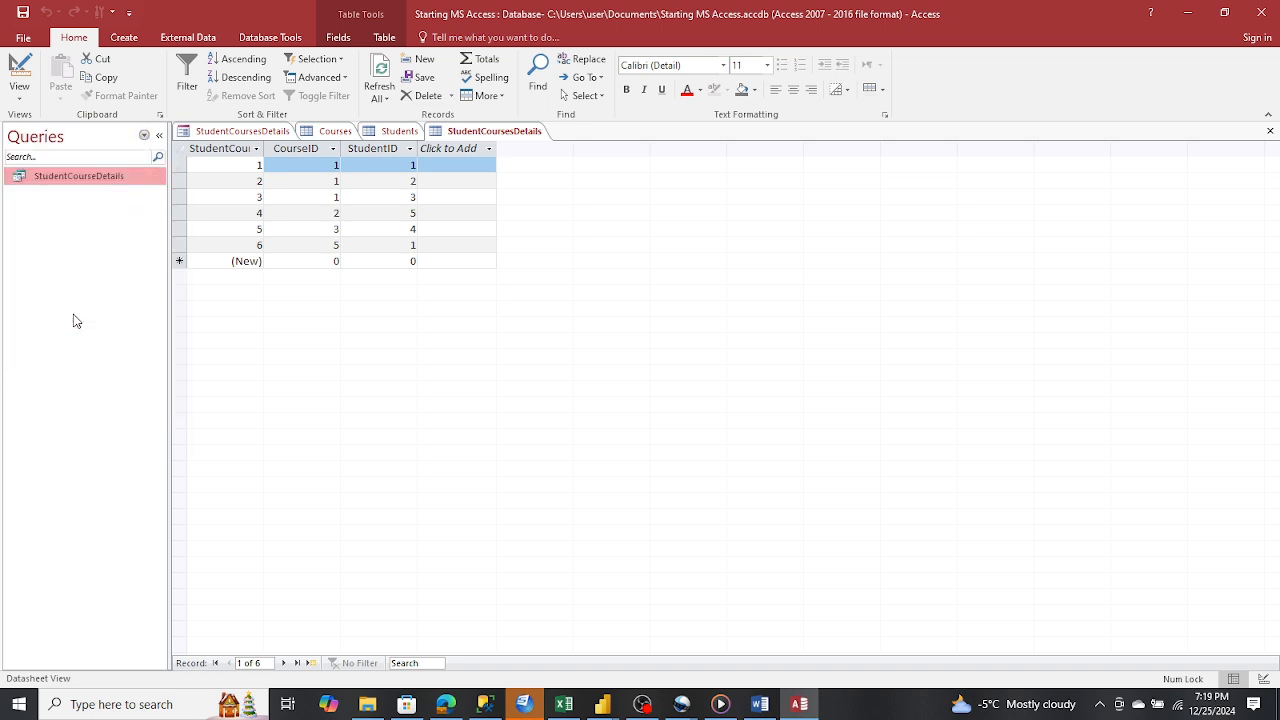
double_click(68, 176)
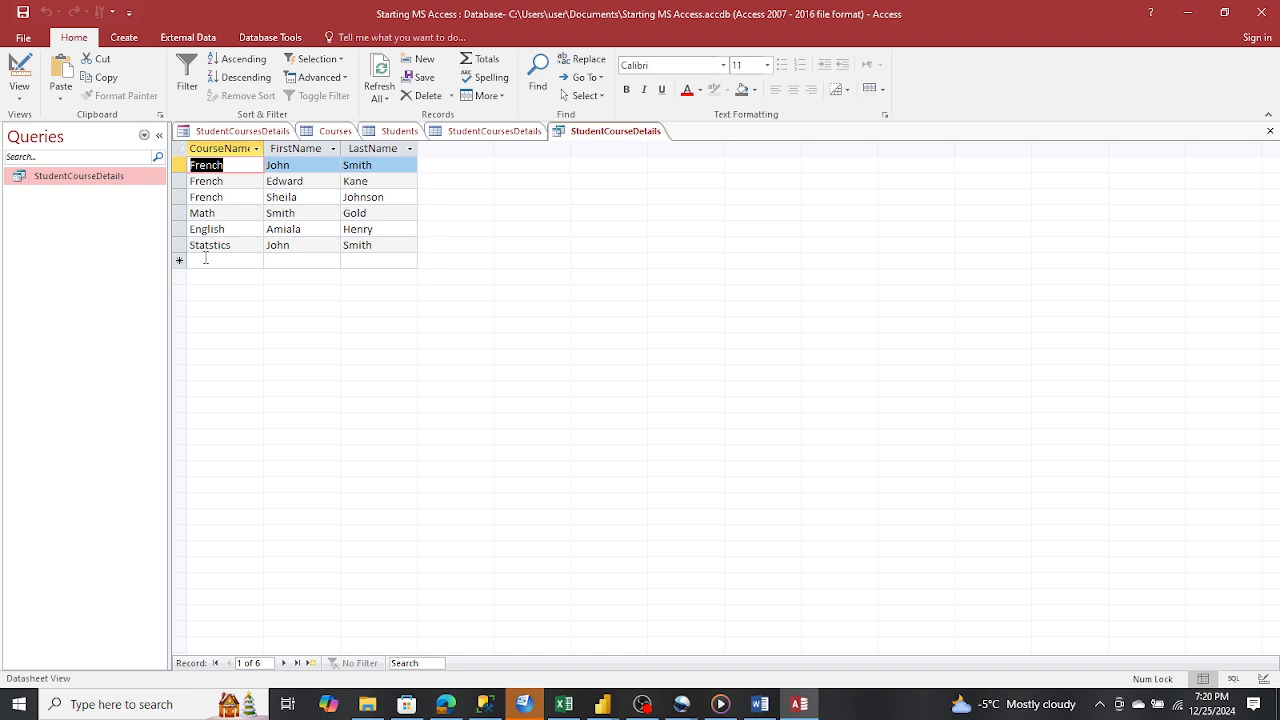
Open the StudentCourseDetails query's design, enlarge the table area to examine the relationships, and close it with the changes saved
right_click(70, 182)
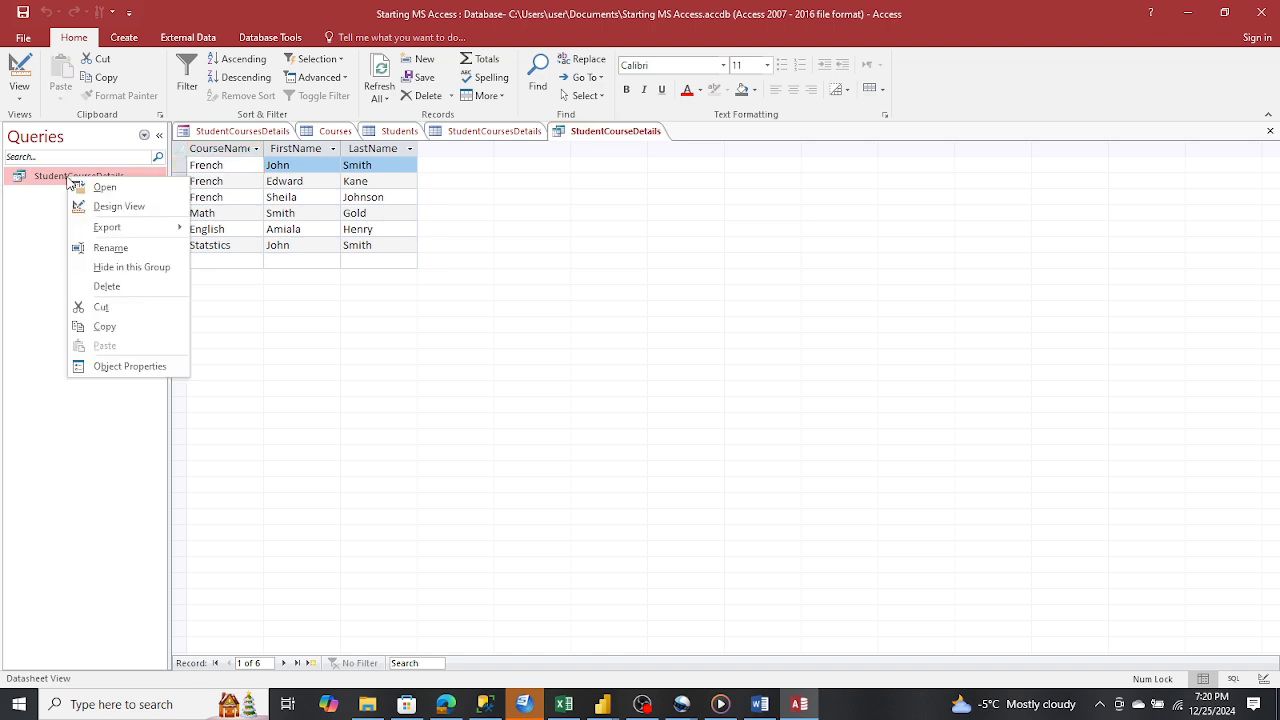
click(89, 206)
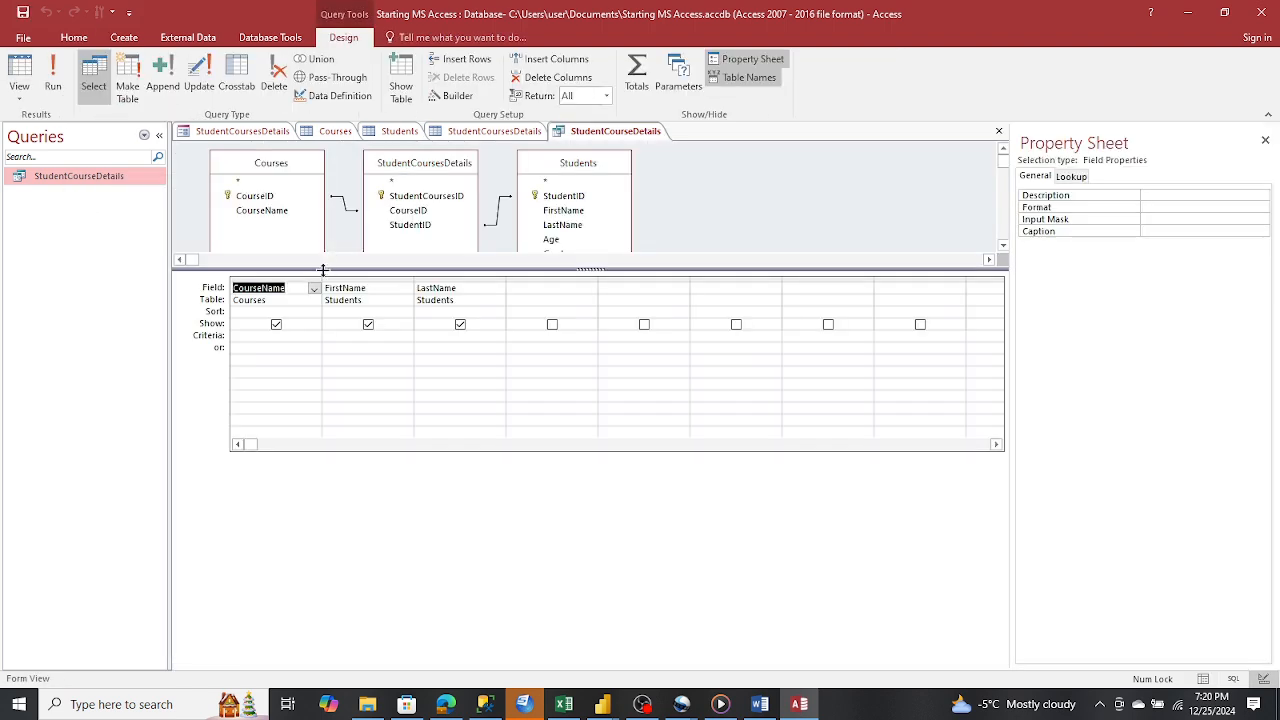
drag(320, 384, 320, 384)
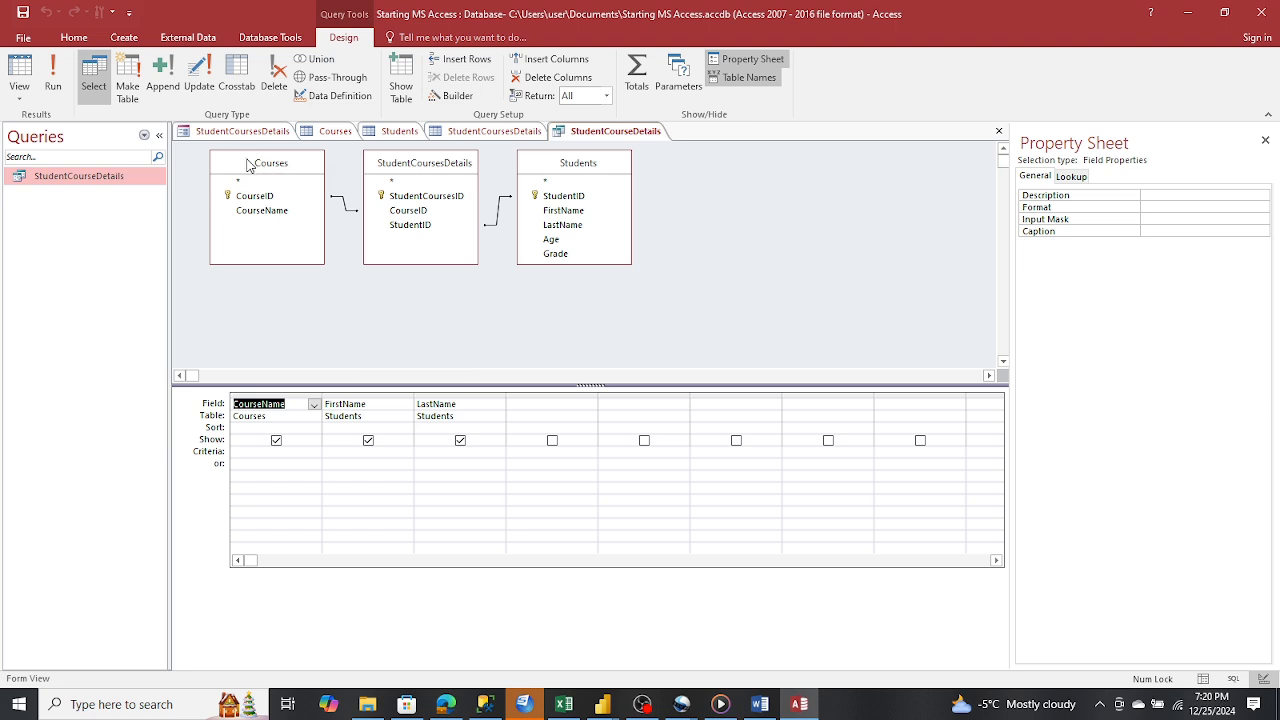
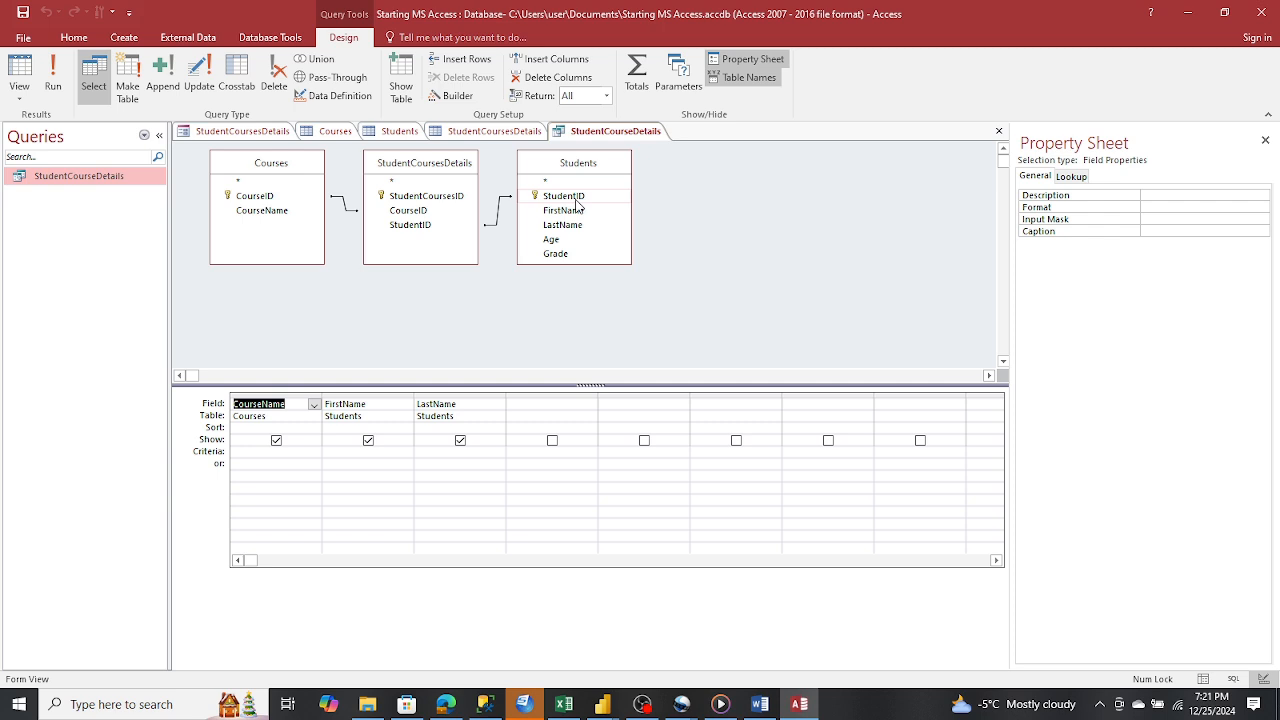
click(1000, 134)
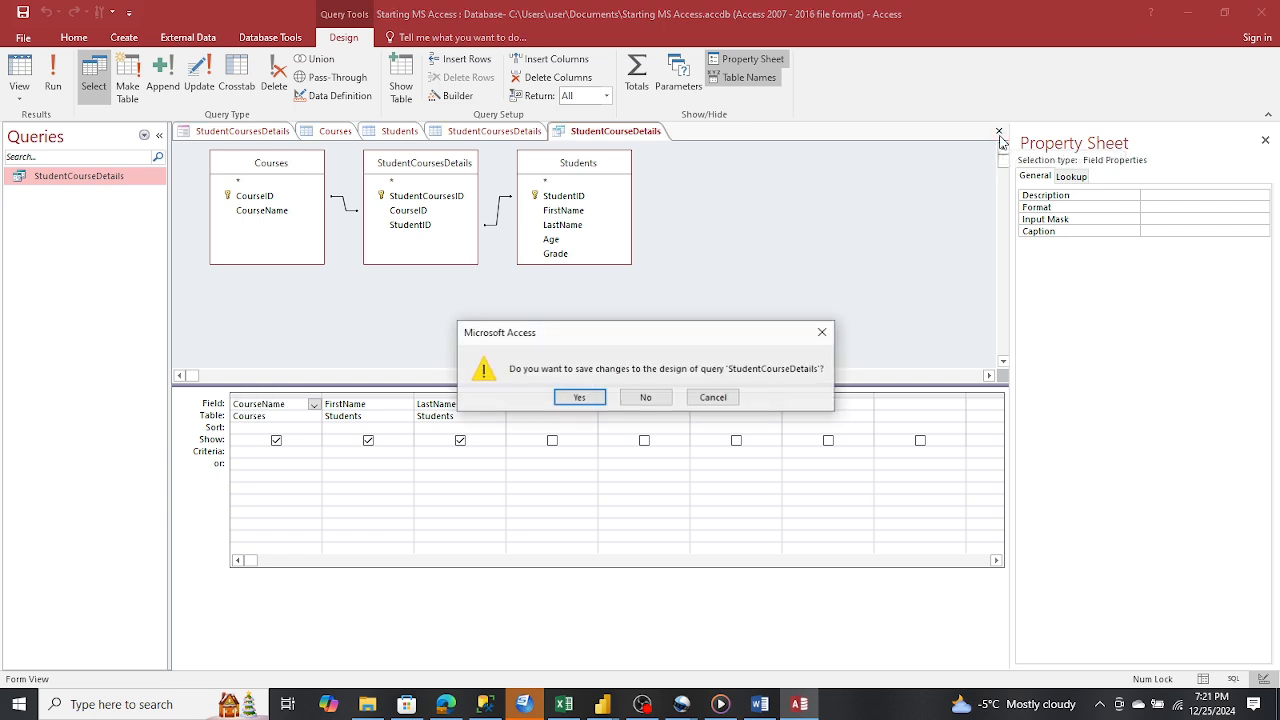
click(586, 400)
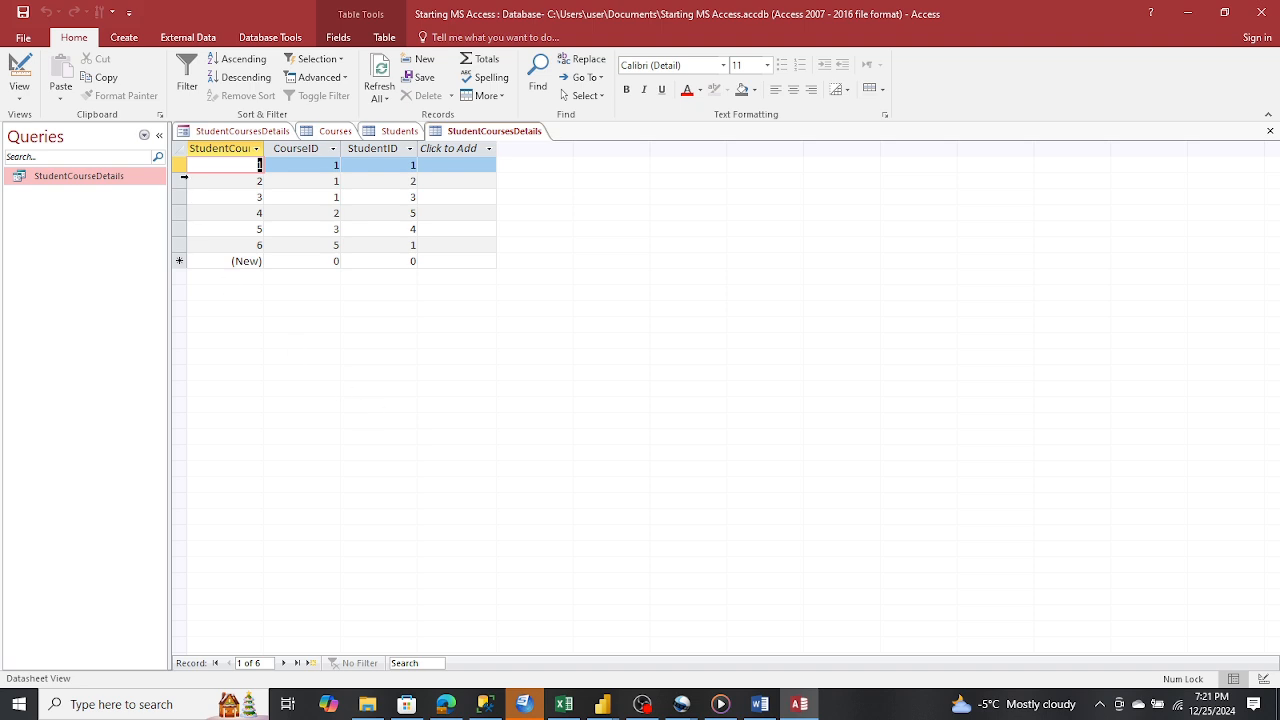
Reopen the StudentCourseDetails query and compare its results with the records in the StudentCoursesDetails table
double_click(59, 180)
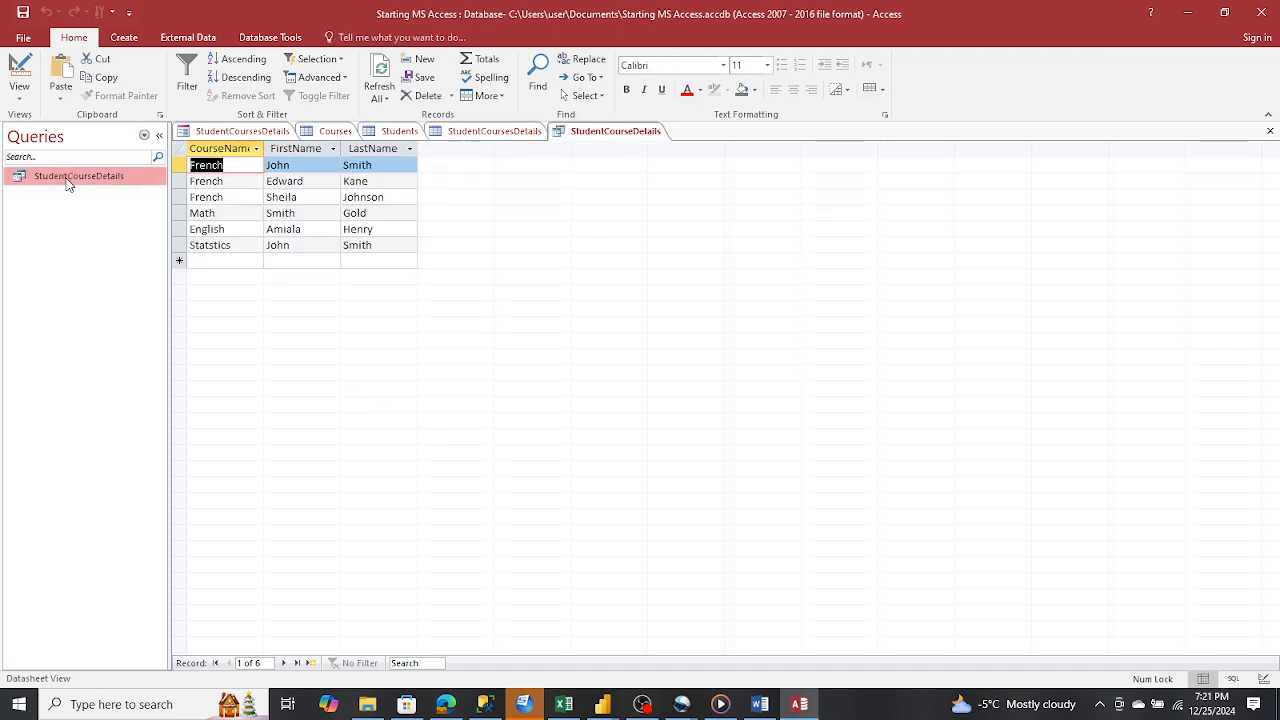
click(144, 135)
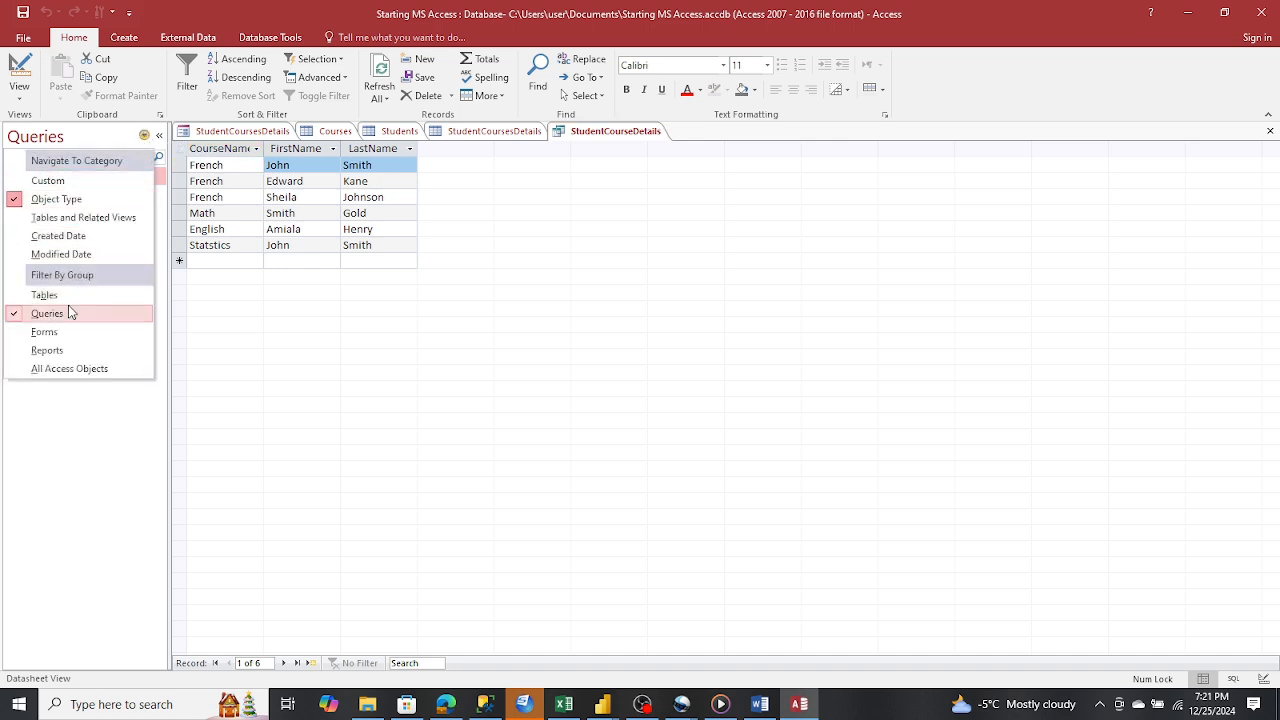
click(60, 298)
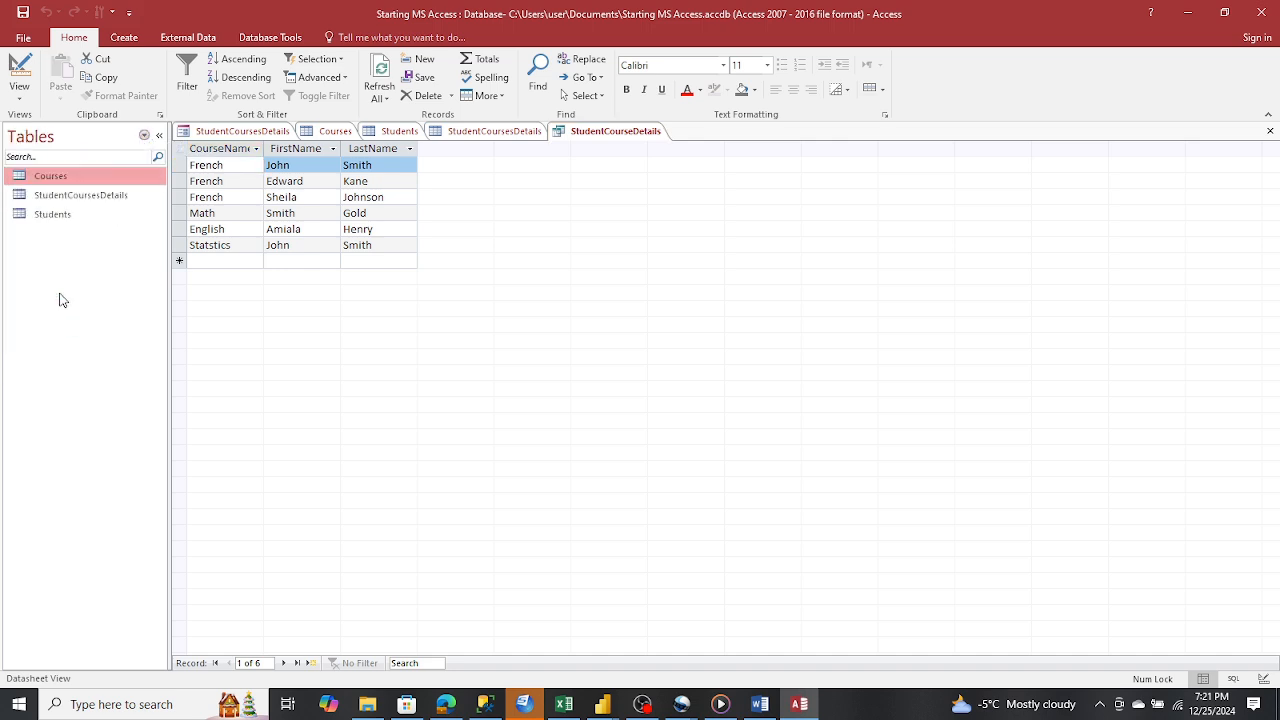
double_click(52, 196)
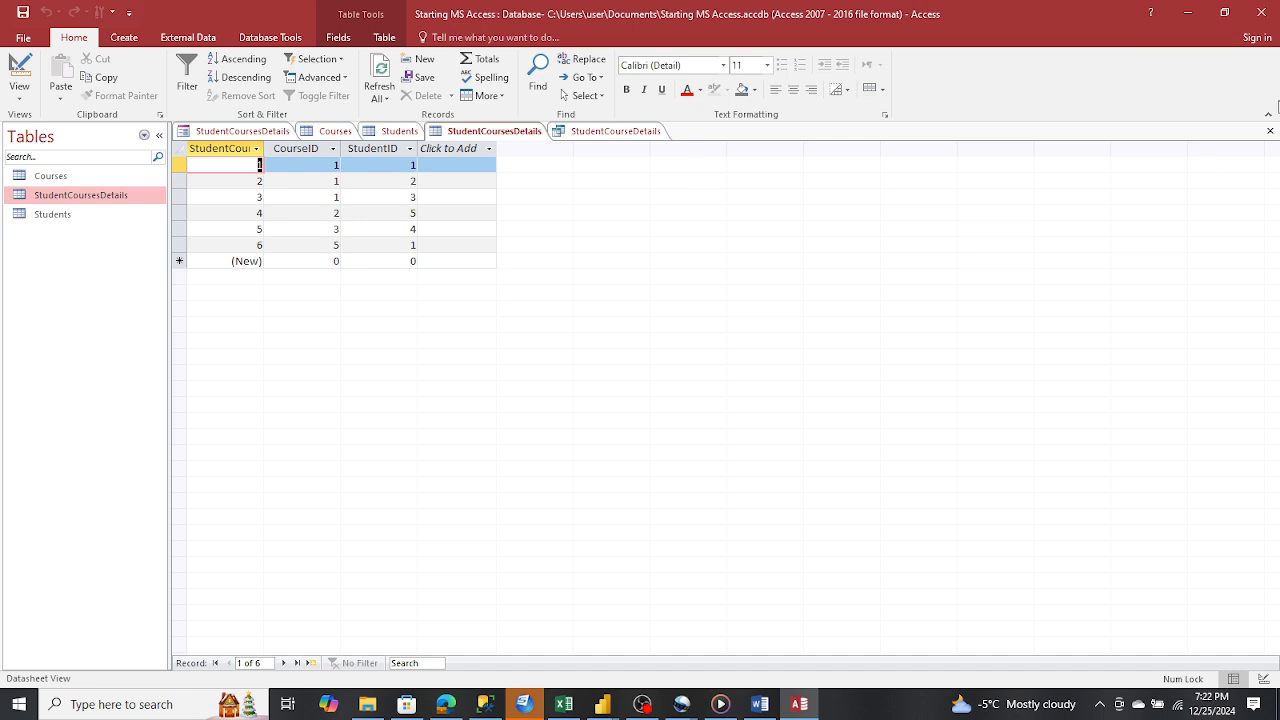
click(145, 135)
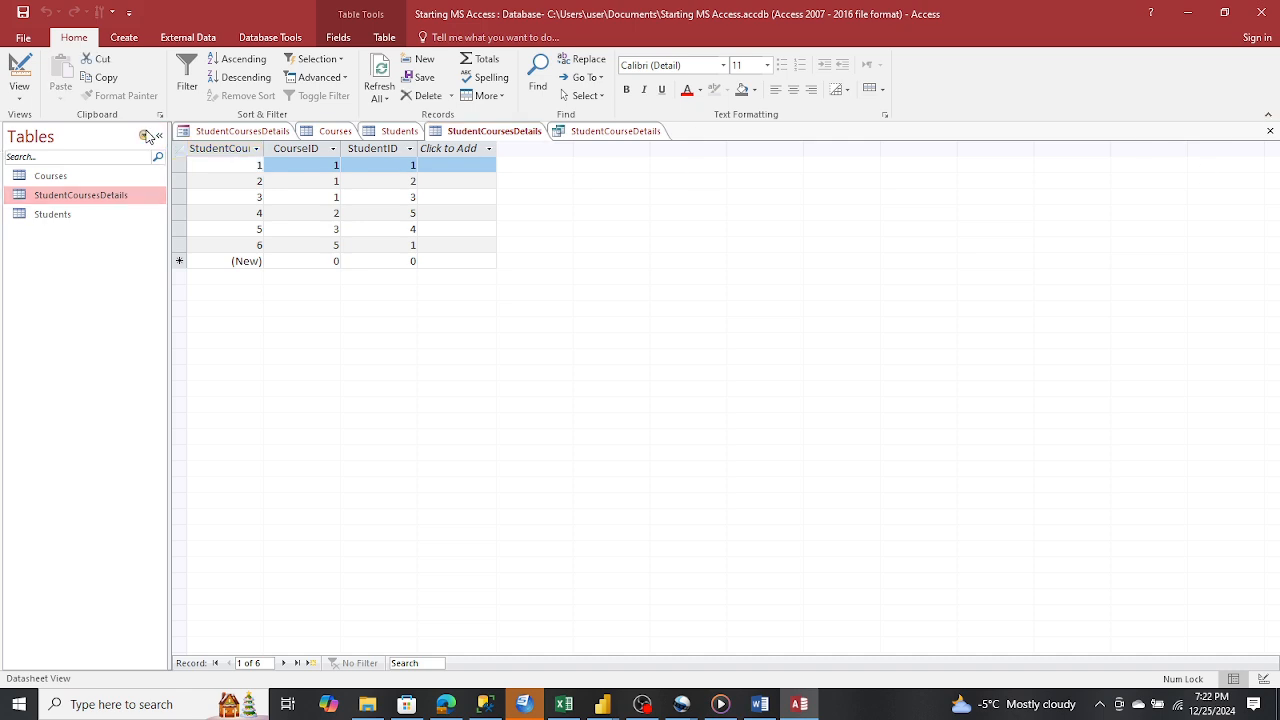
click(57, 314)
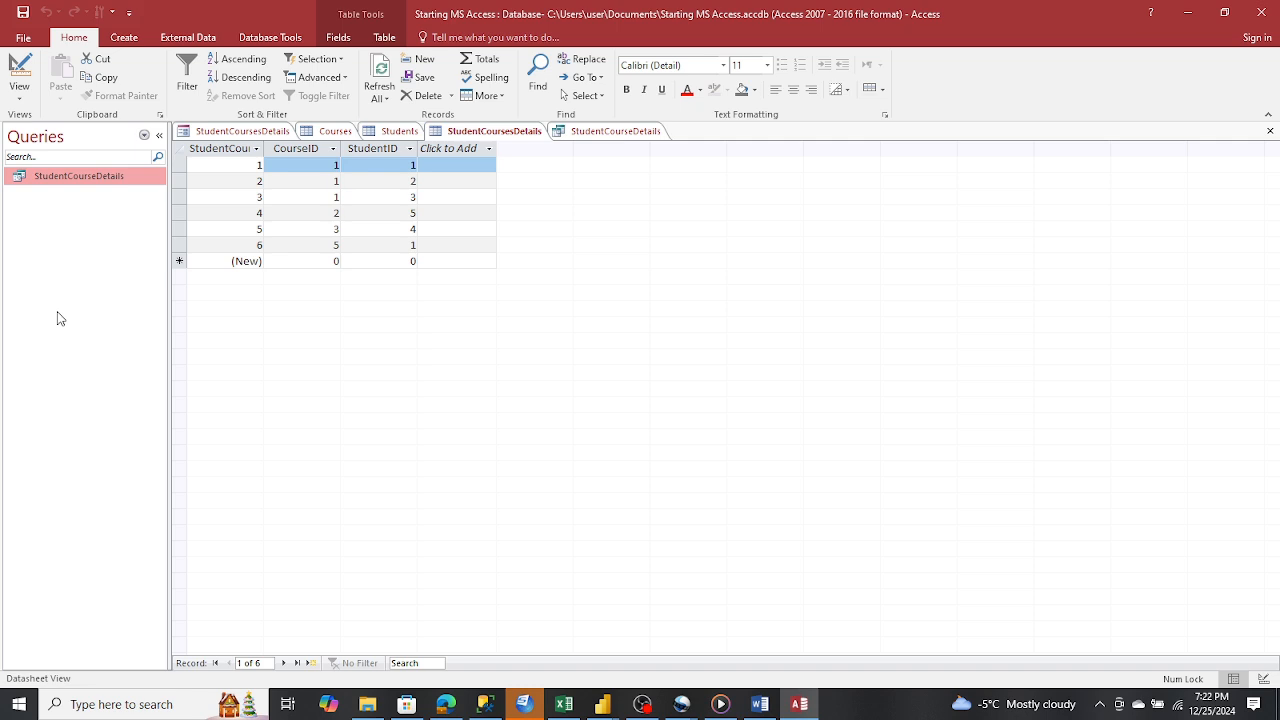
double_click(57, 177)
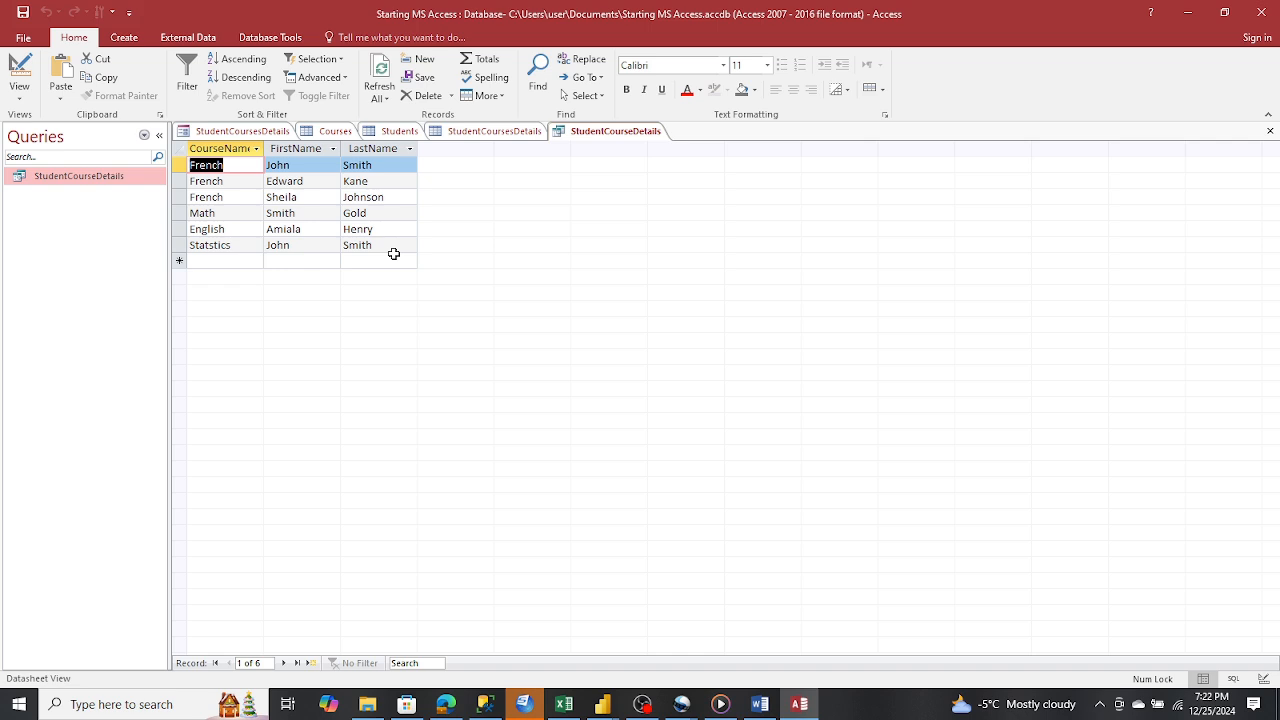
Close the StudentCourseDetails query and the StudentCoursesDetails, Students and Courses tables, keeping the StudentCoursesDetails form open
click(1269, 132)
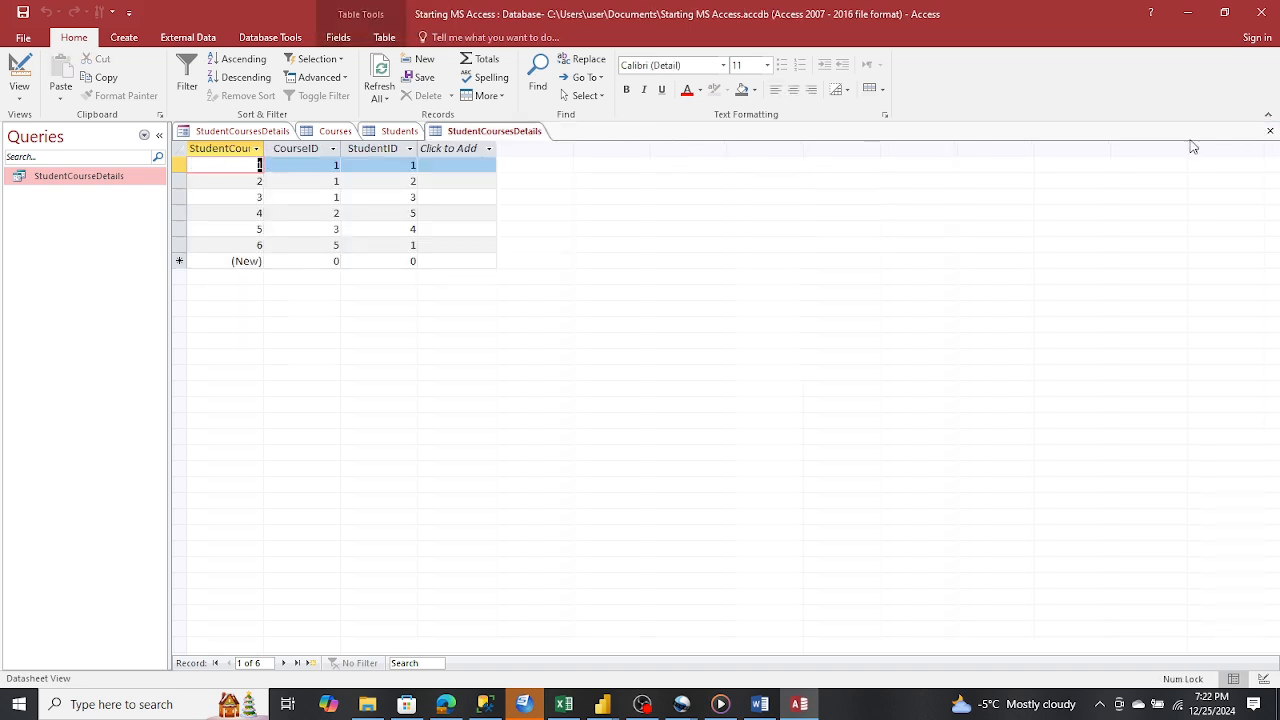
click(1270, 131)
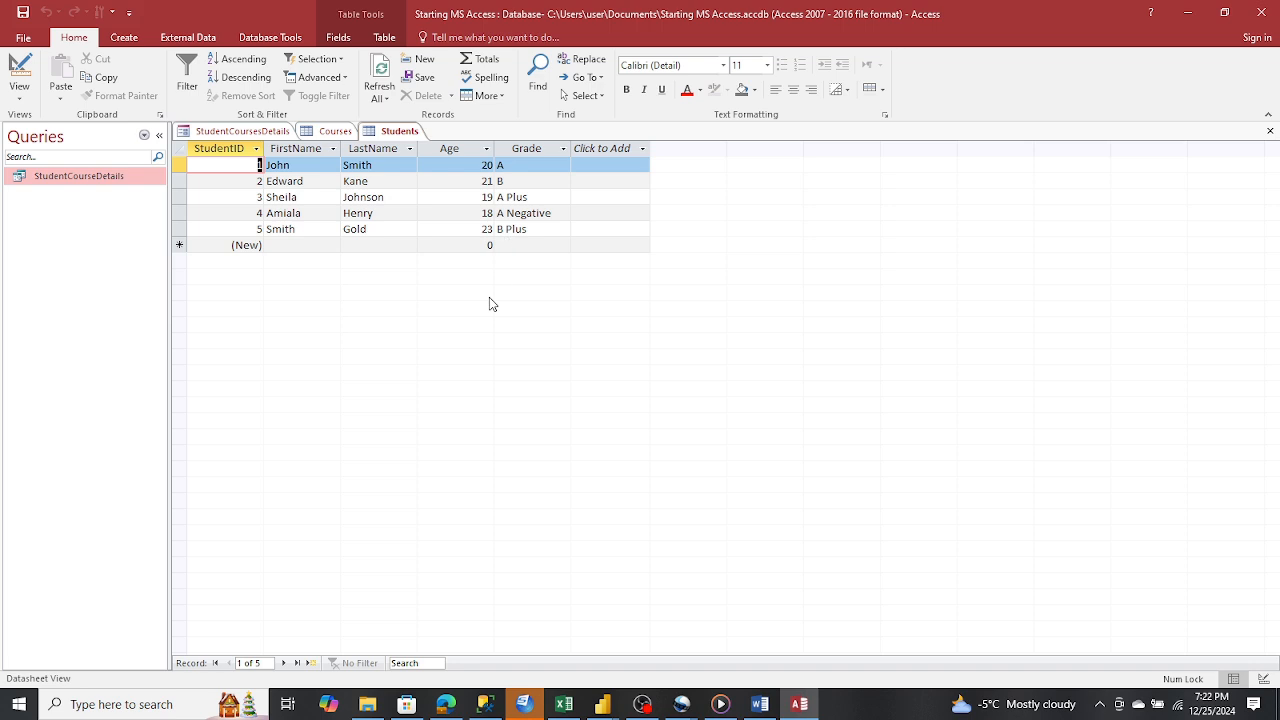
click(1270, 131)
click(1270, 131)
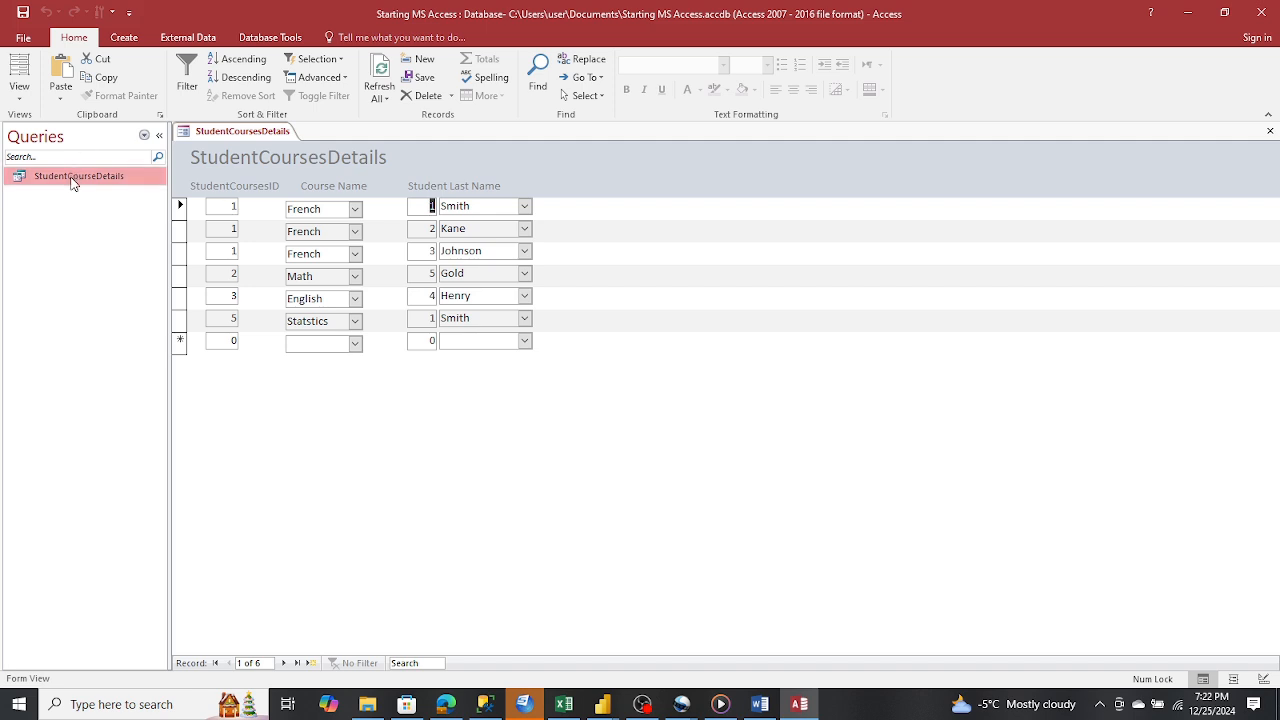
Add a record to the StudentCoursesDetails form with the course Statstics and the third listed student
click(355, 208)
click(355, 208)
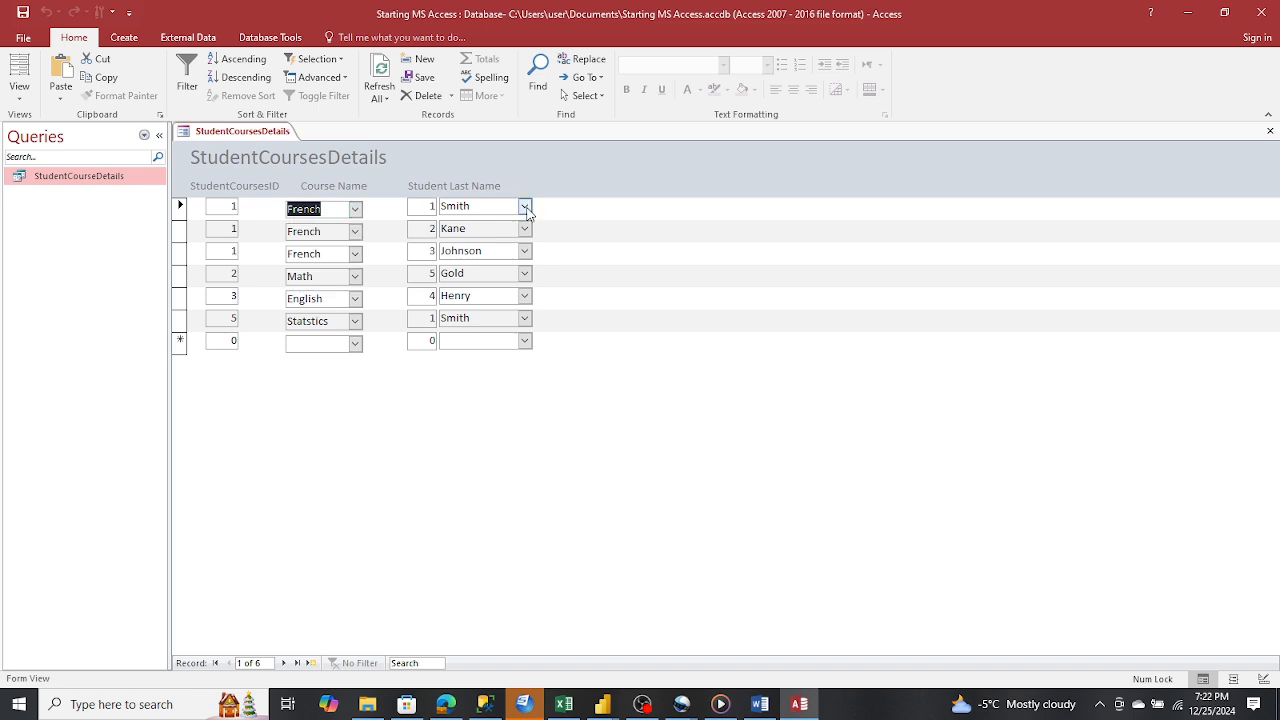
click(356, 344)
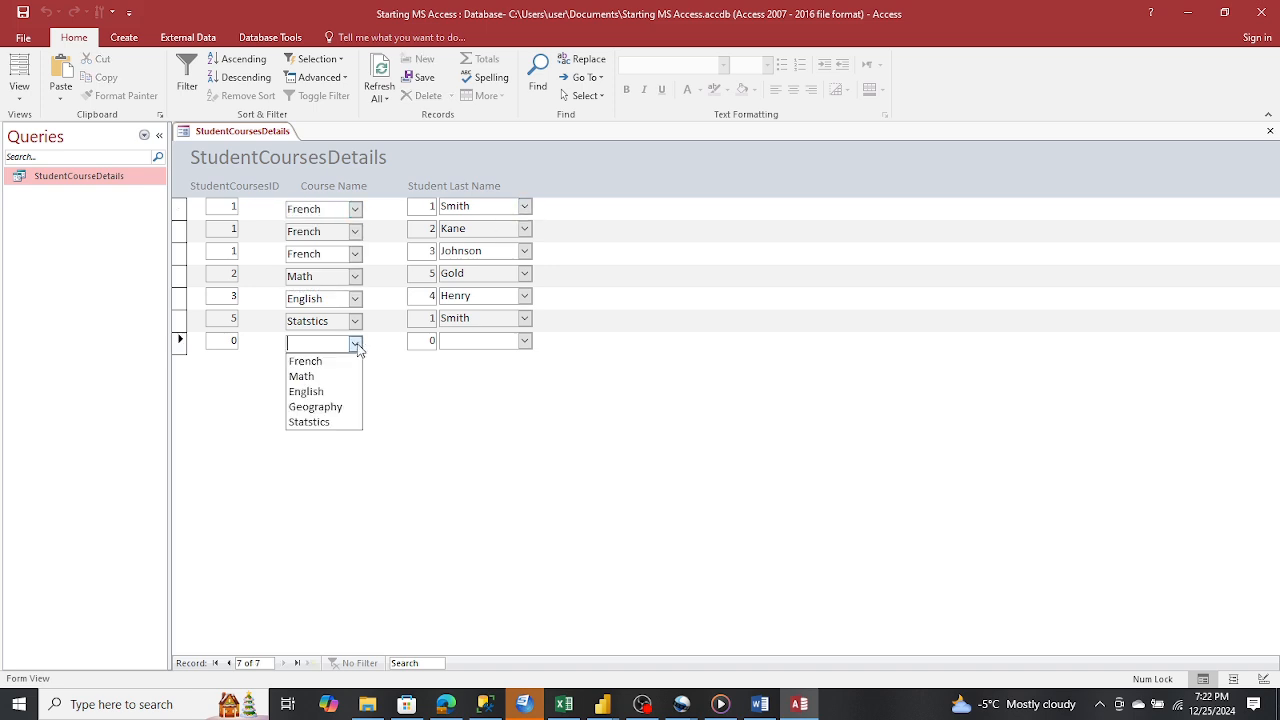
click(320, 421)
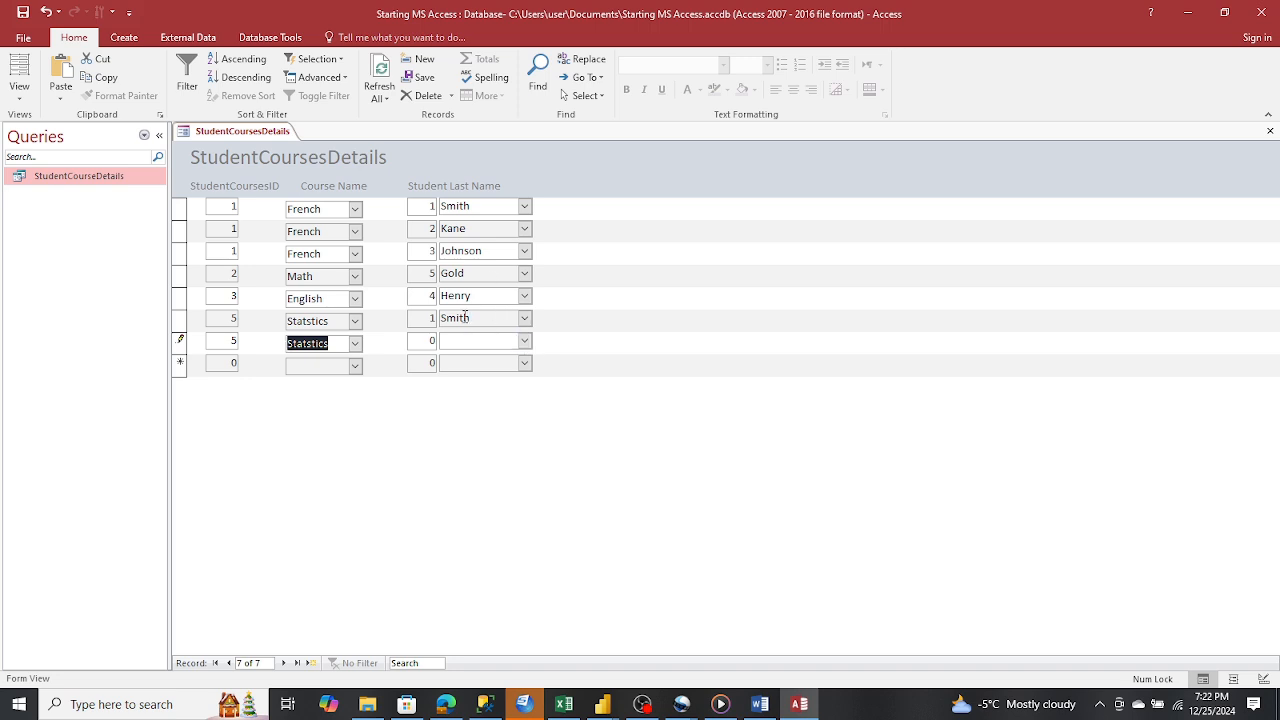
click(524, 341)
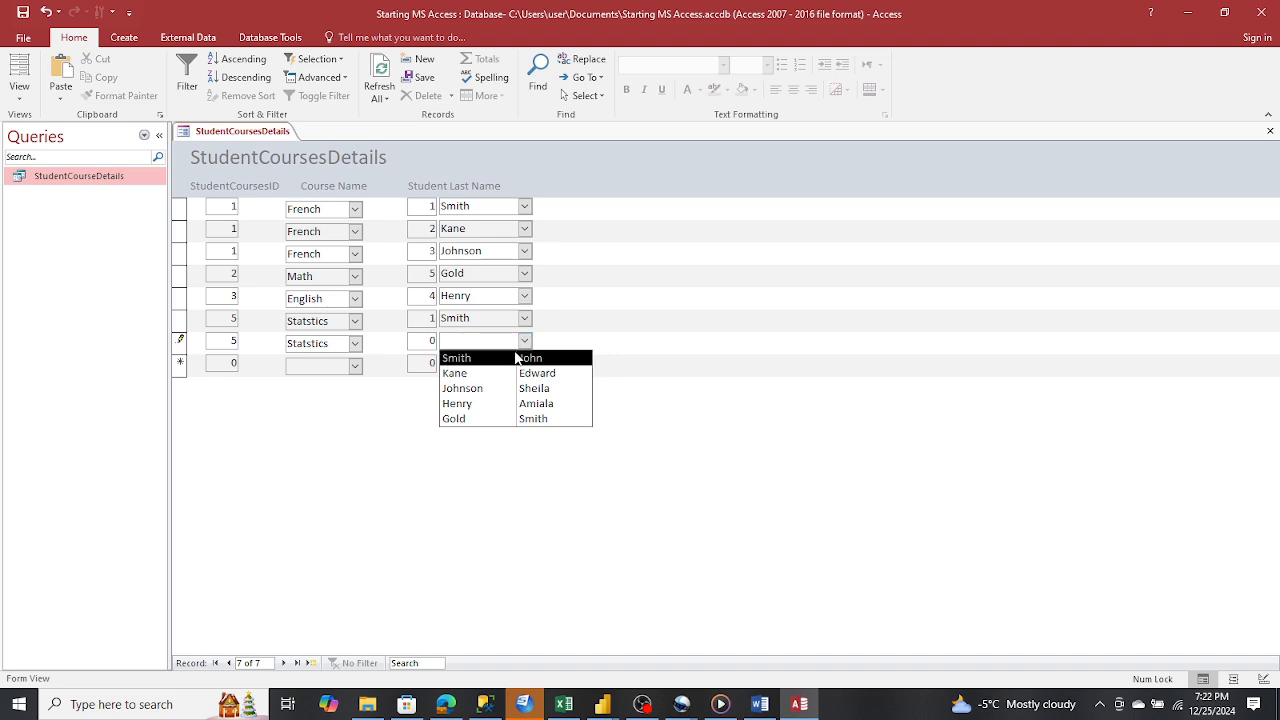
click(516, 358)
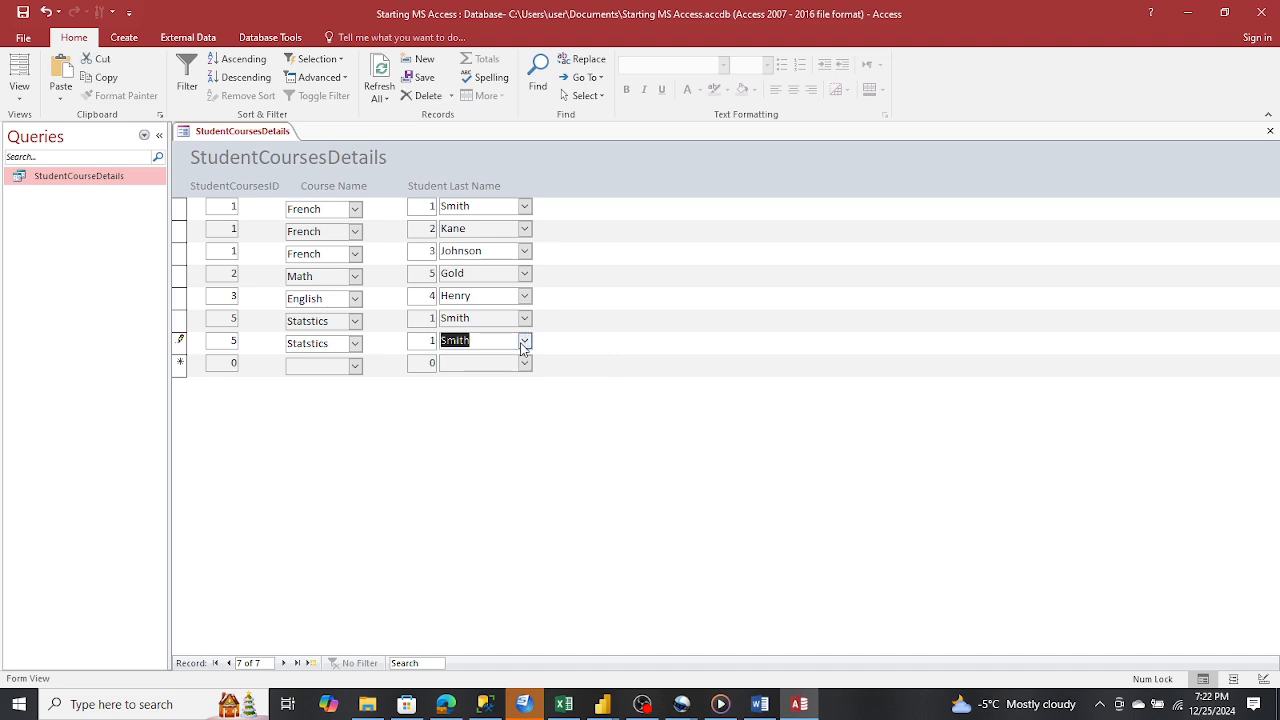
click(523, 342)
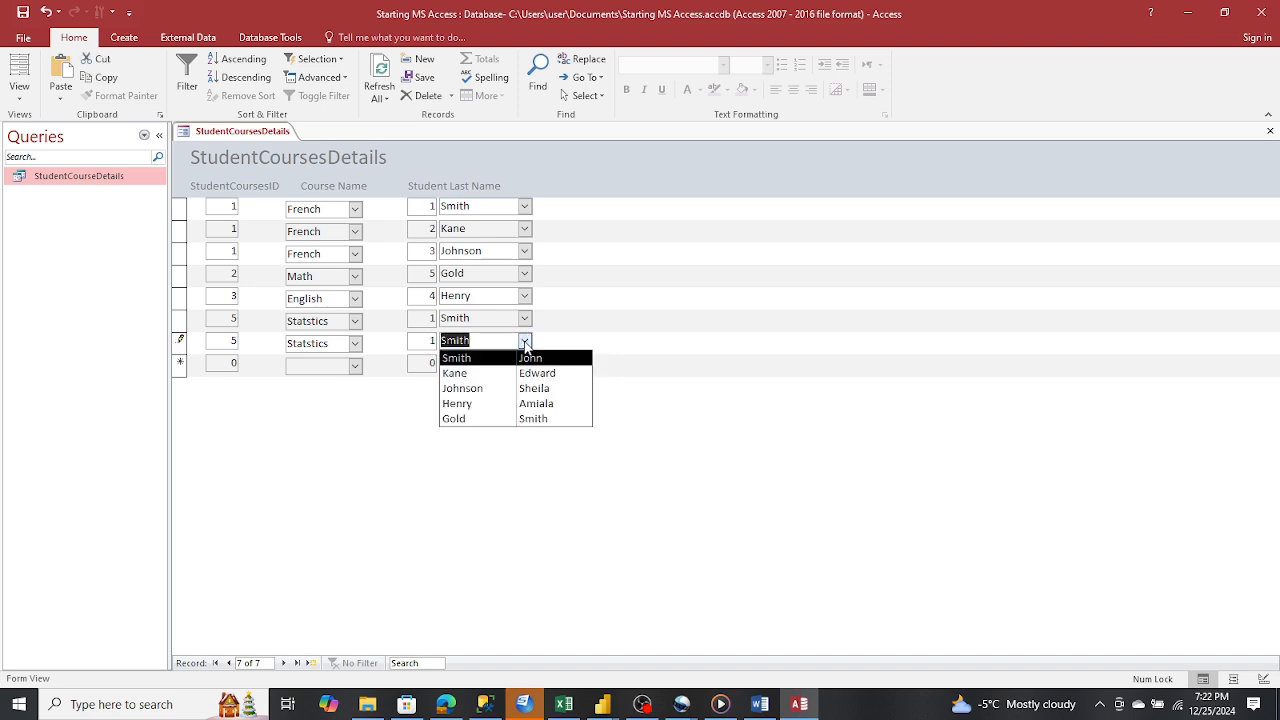
click(508, 395)
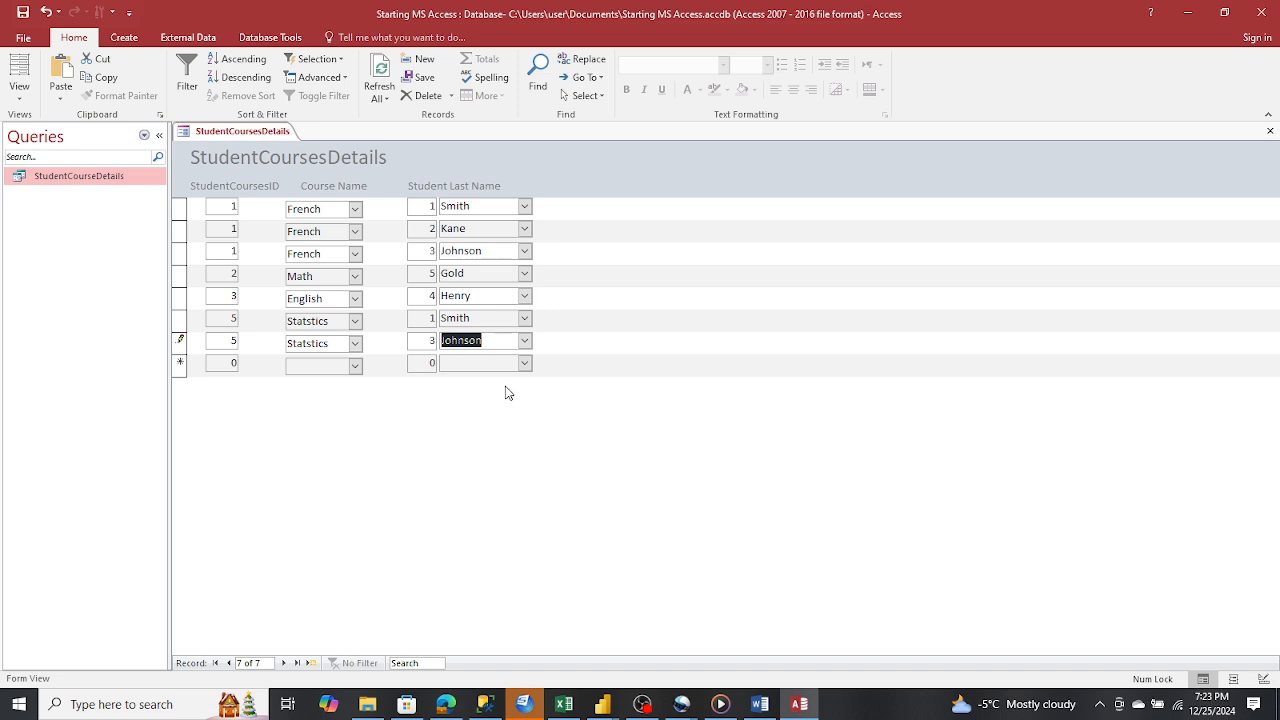
Add another form record with the course Geography and the second listed student, and close the form
click(354, 366)
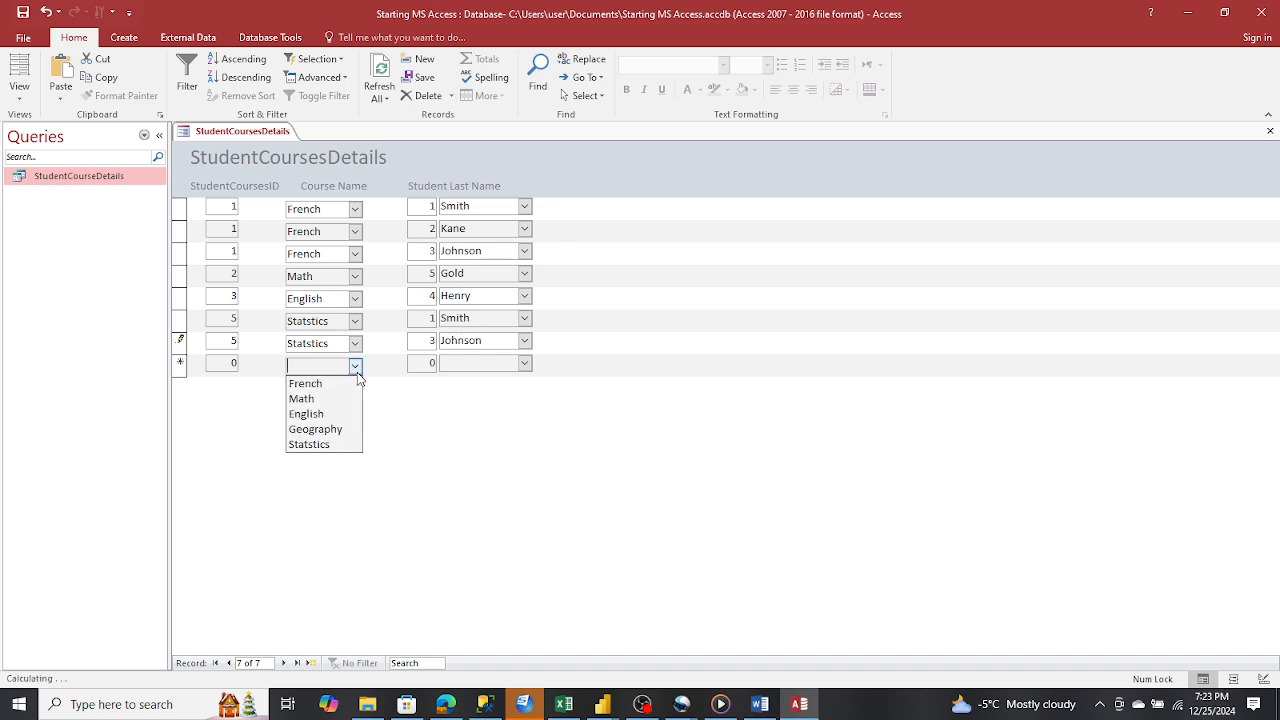
click(329, 430)
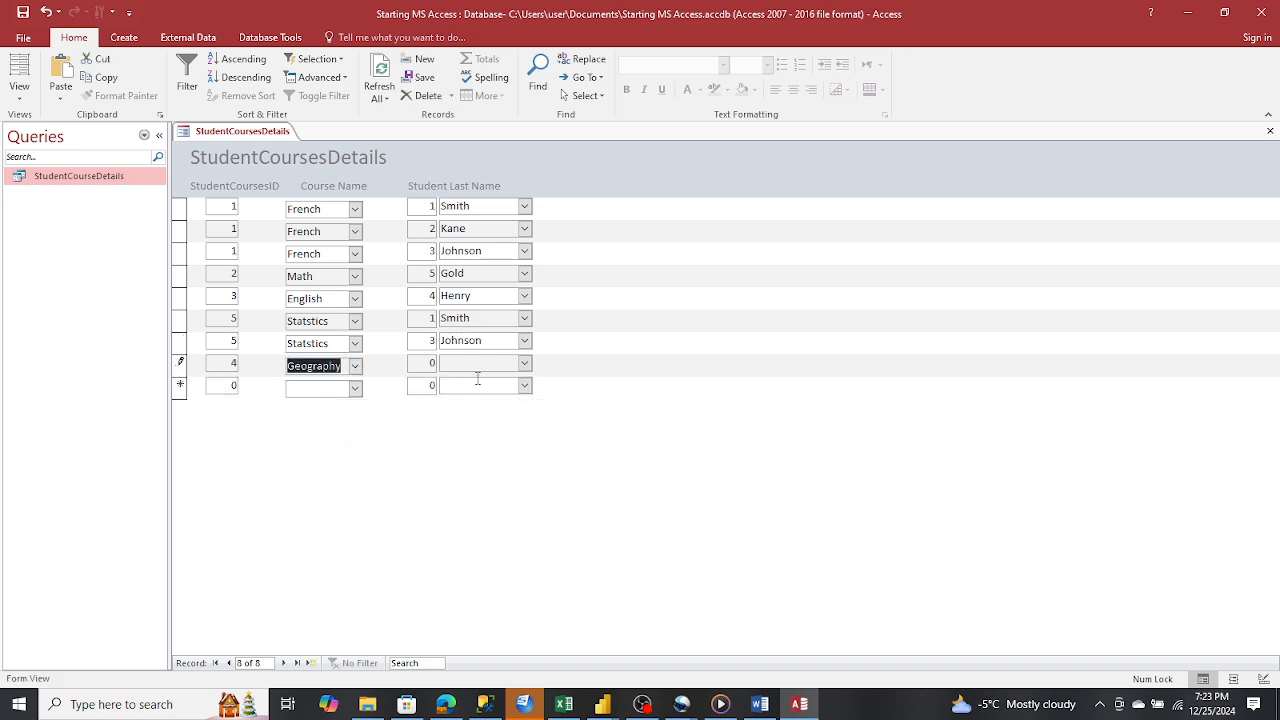
click(525, 364)
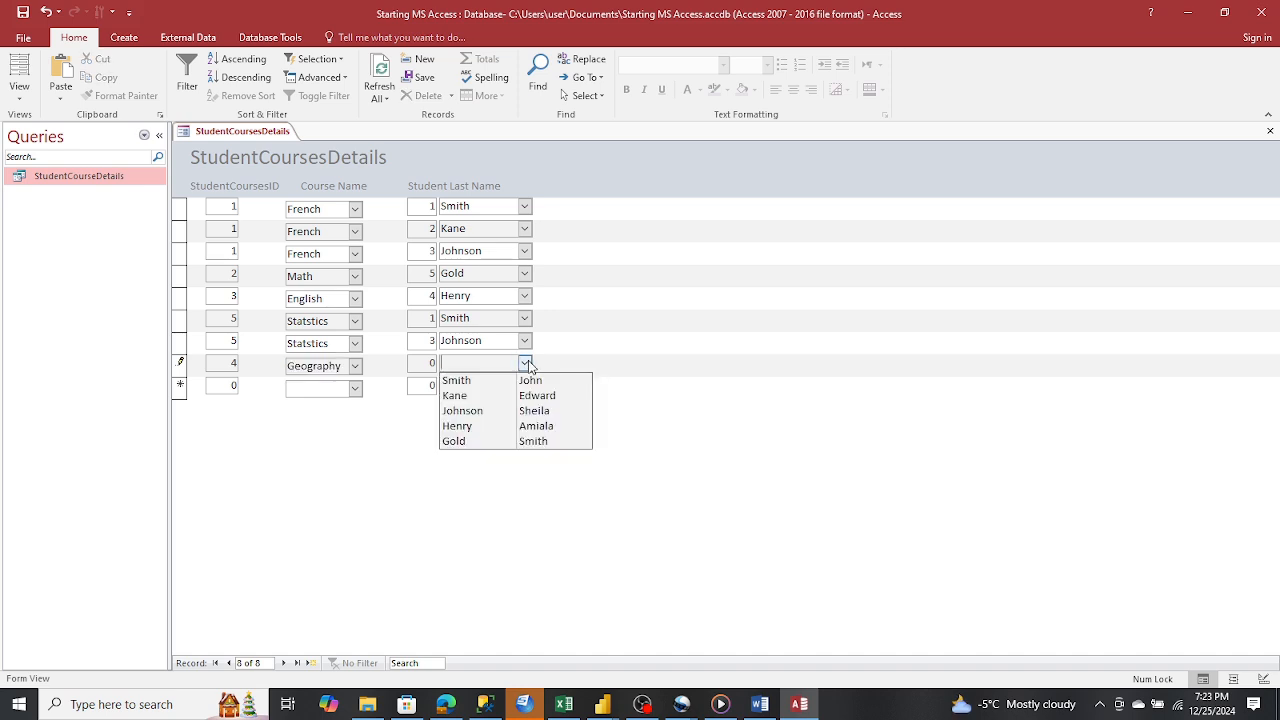
click(475, 398)
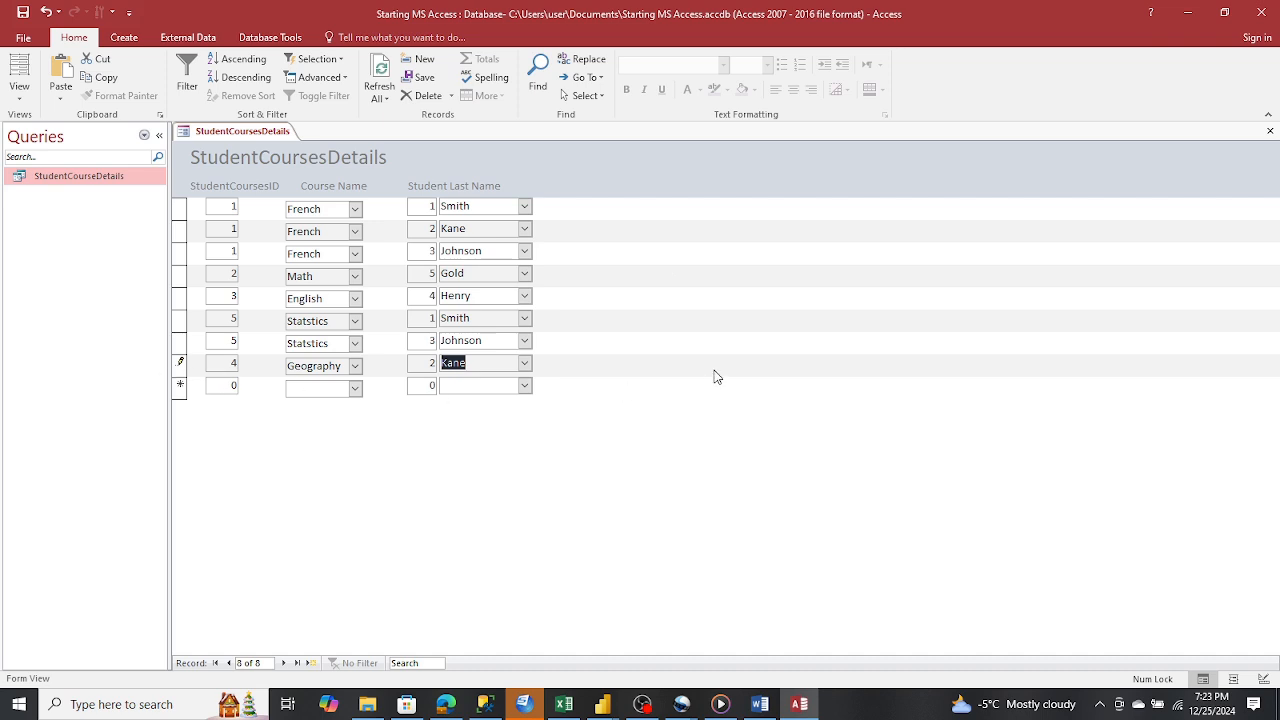
click(1270, 131)
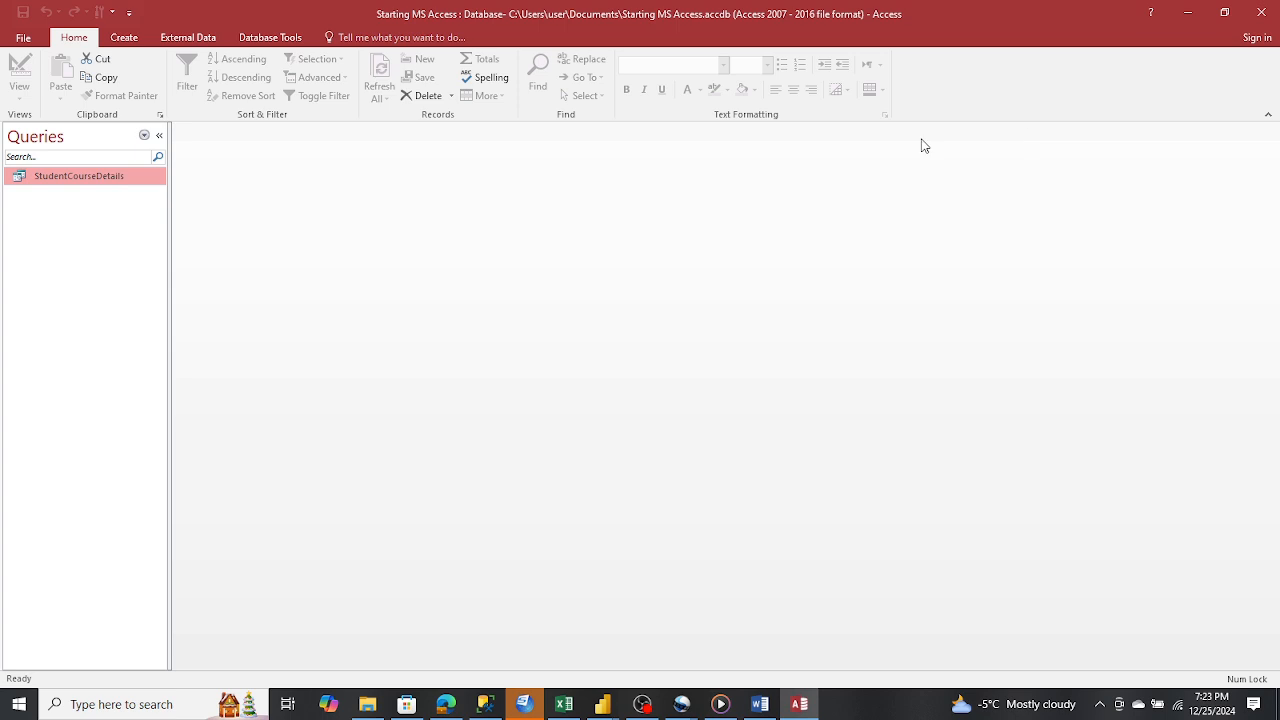
Reopen the StudentCourseDetails query from the list of queries, check its results for the added records, and close it
click(145, 137)
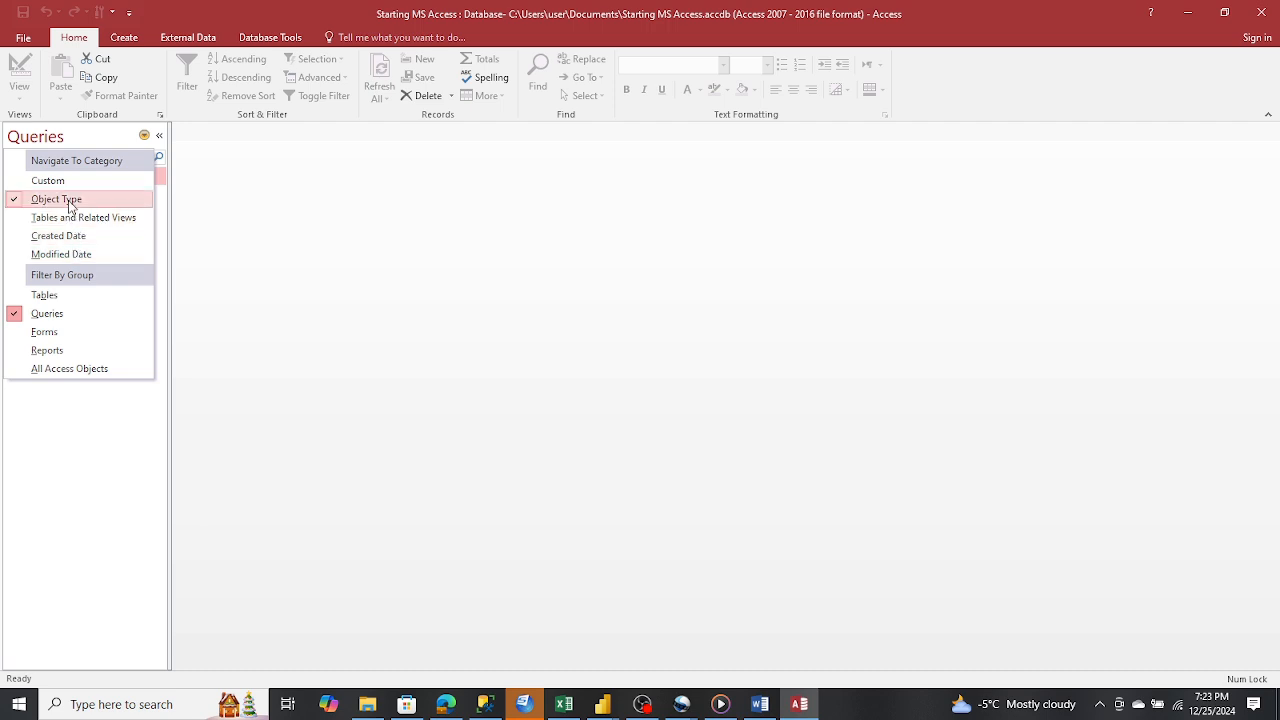
click(46, 314)
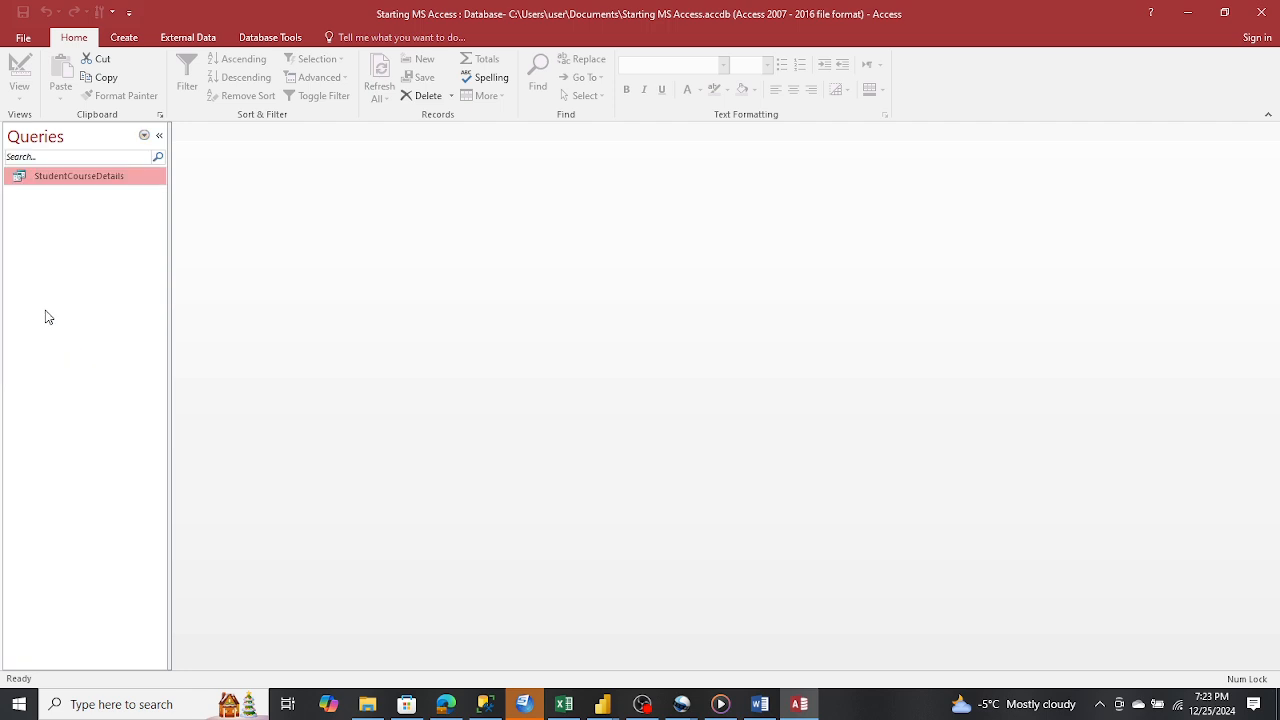
double_click(68, 178)
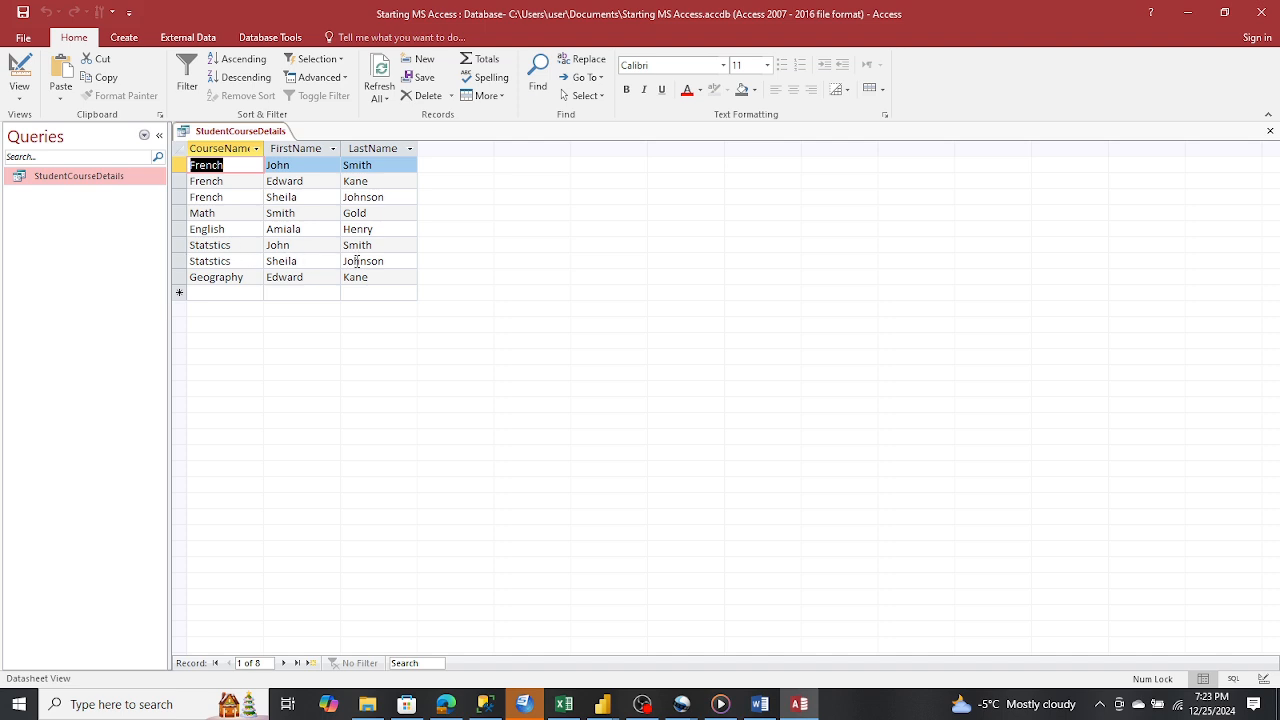
click(1270, 131)
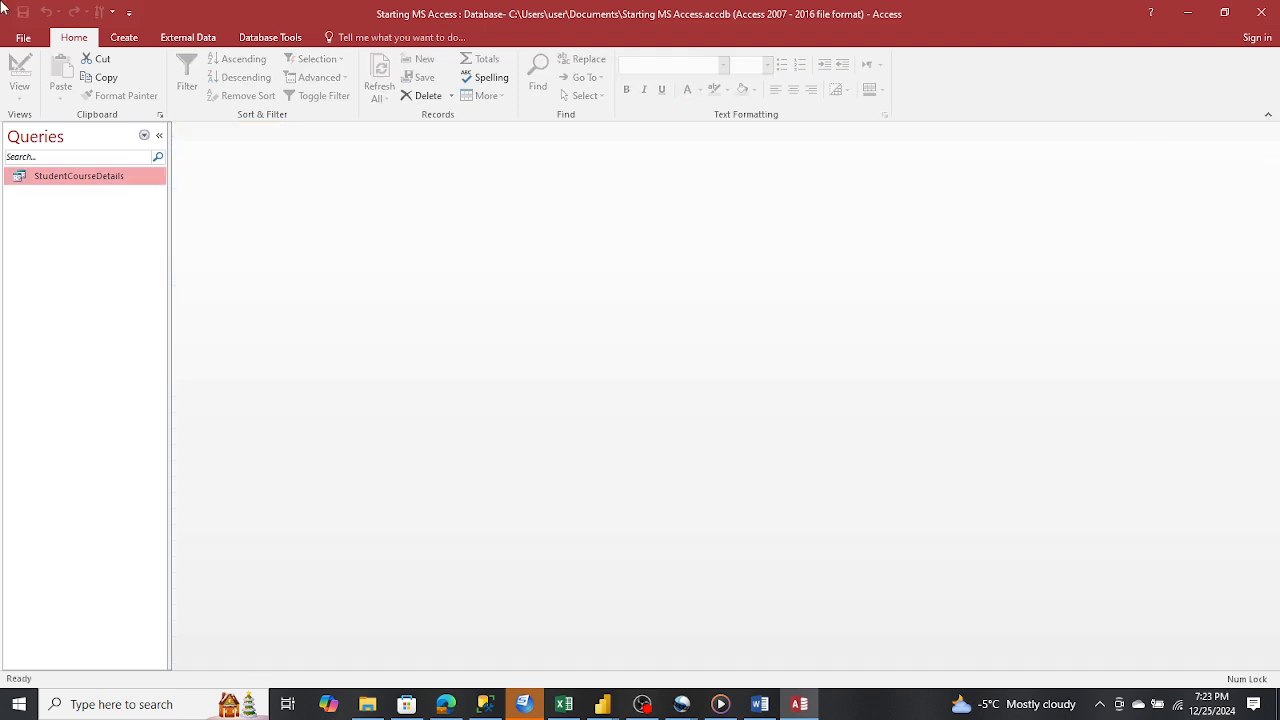
Start a Report Wizard report on the StudentCourseDetails query with the fields CourseName, FirstName and LastName
click(133, 42)
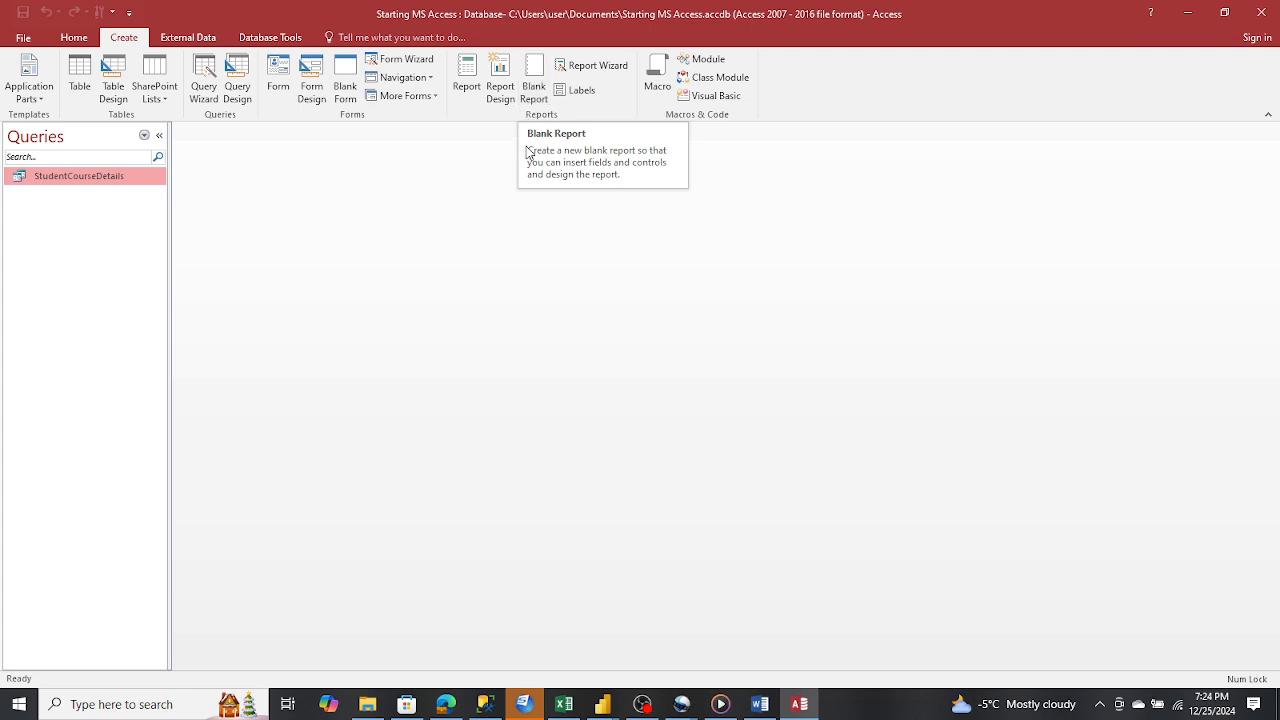
click(603, 67)
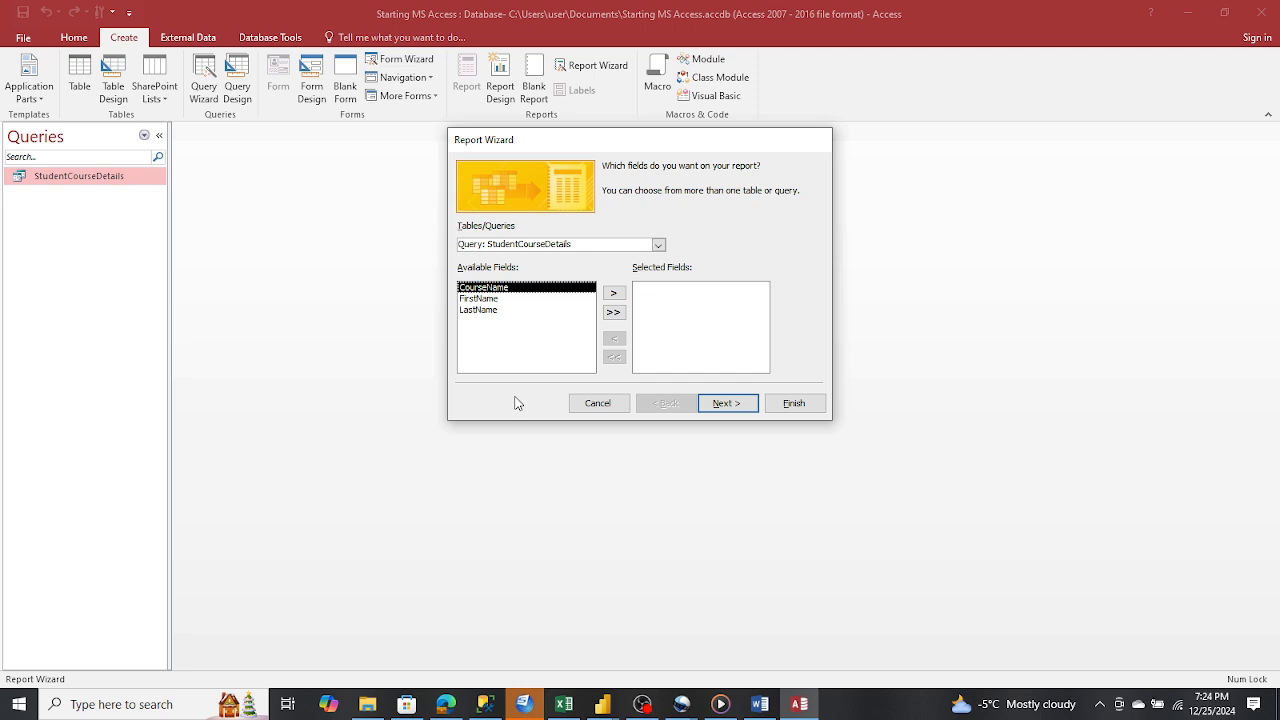
click(617, 295)
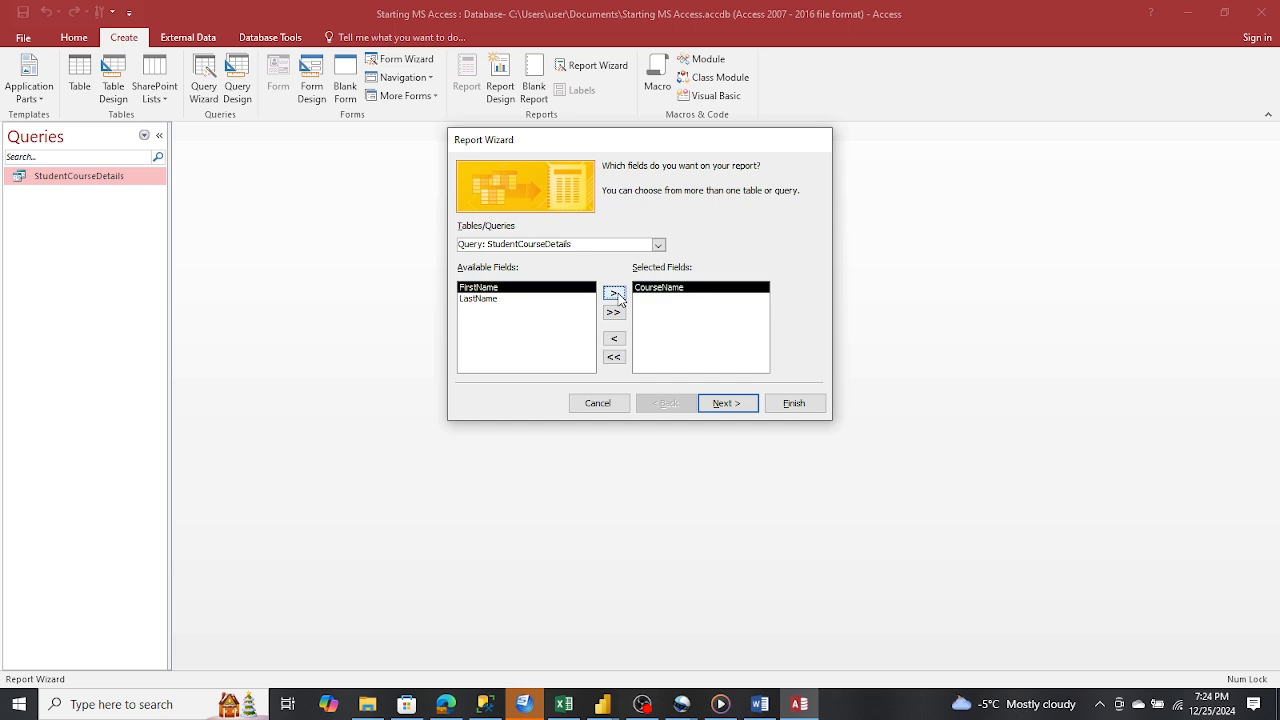
click(617, 295)
click(617, 295)
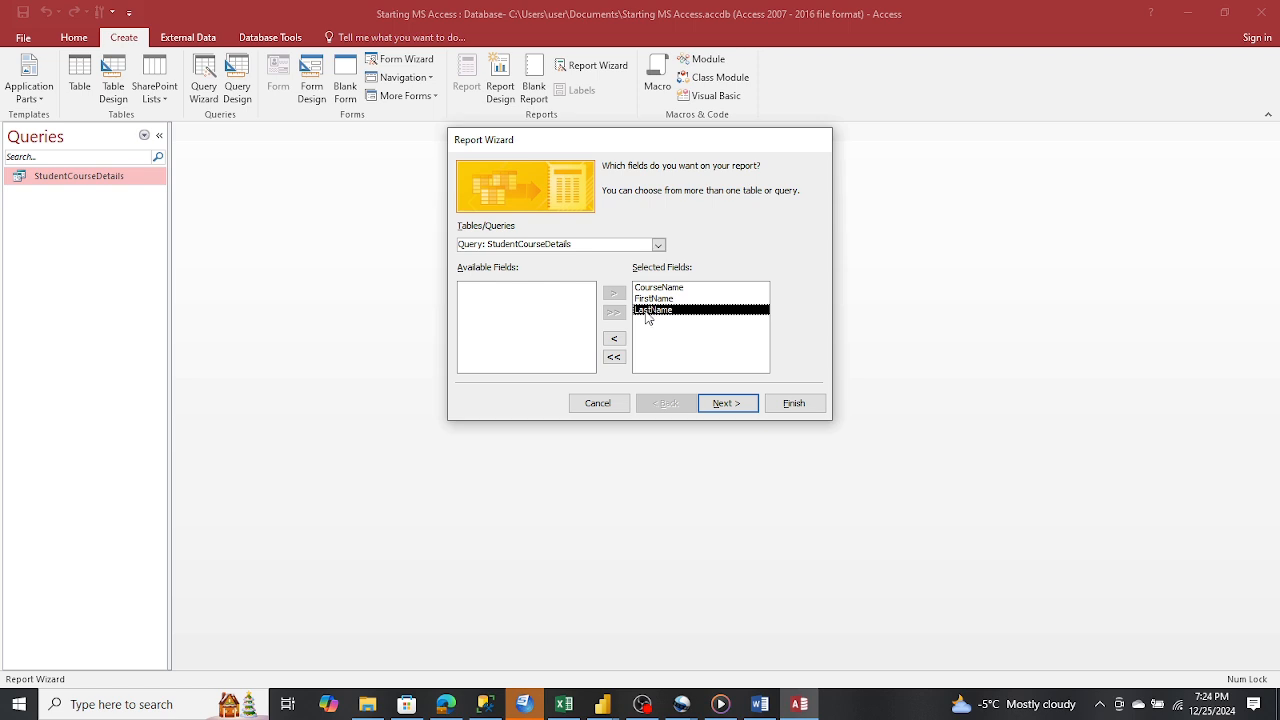
click(737, 404)
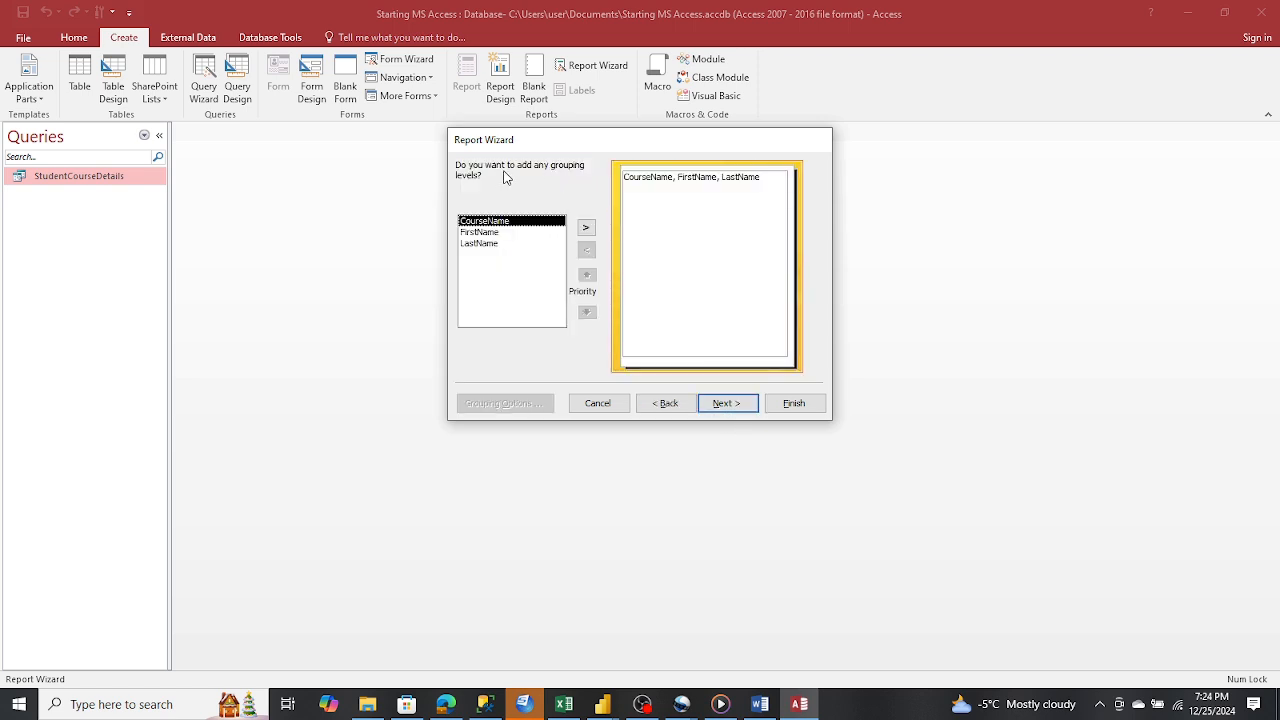
Group the report by CourseName without sorting, use the Stepped layout in portrait orientation, and finish the wizard
click(587, 230)
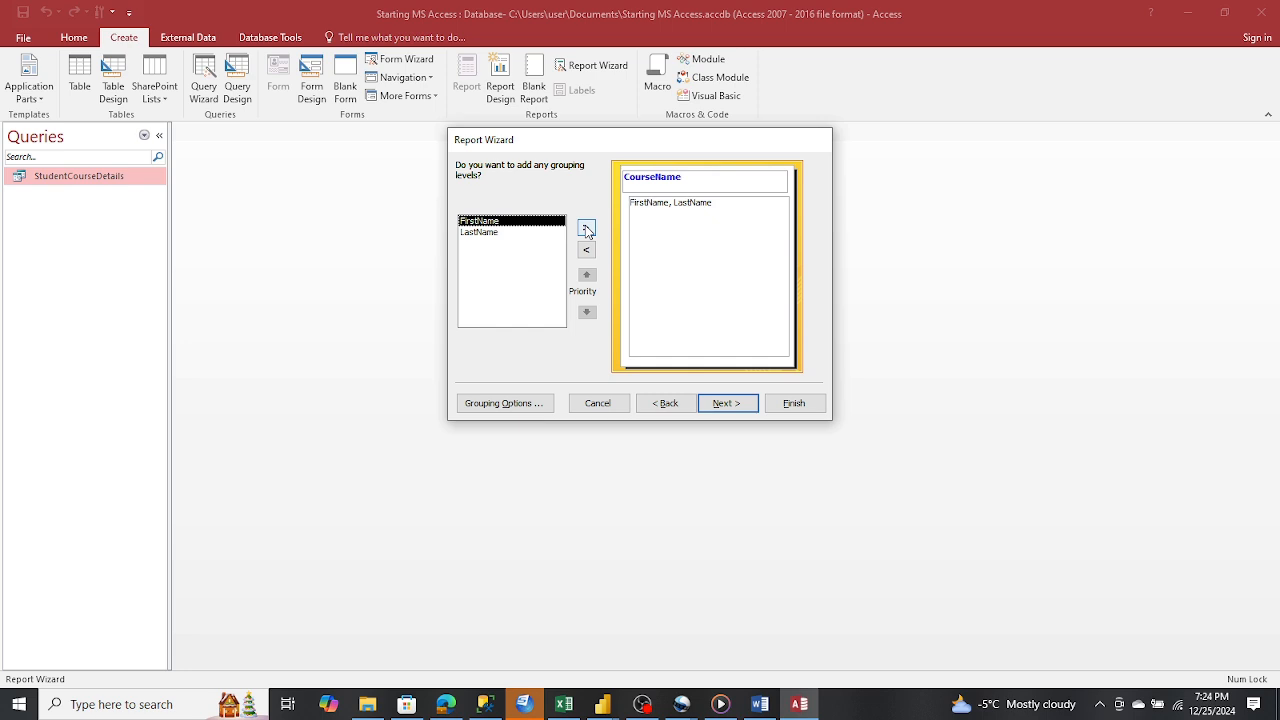
click(728, 403)
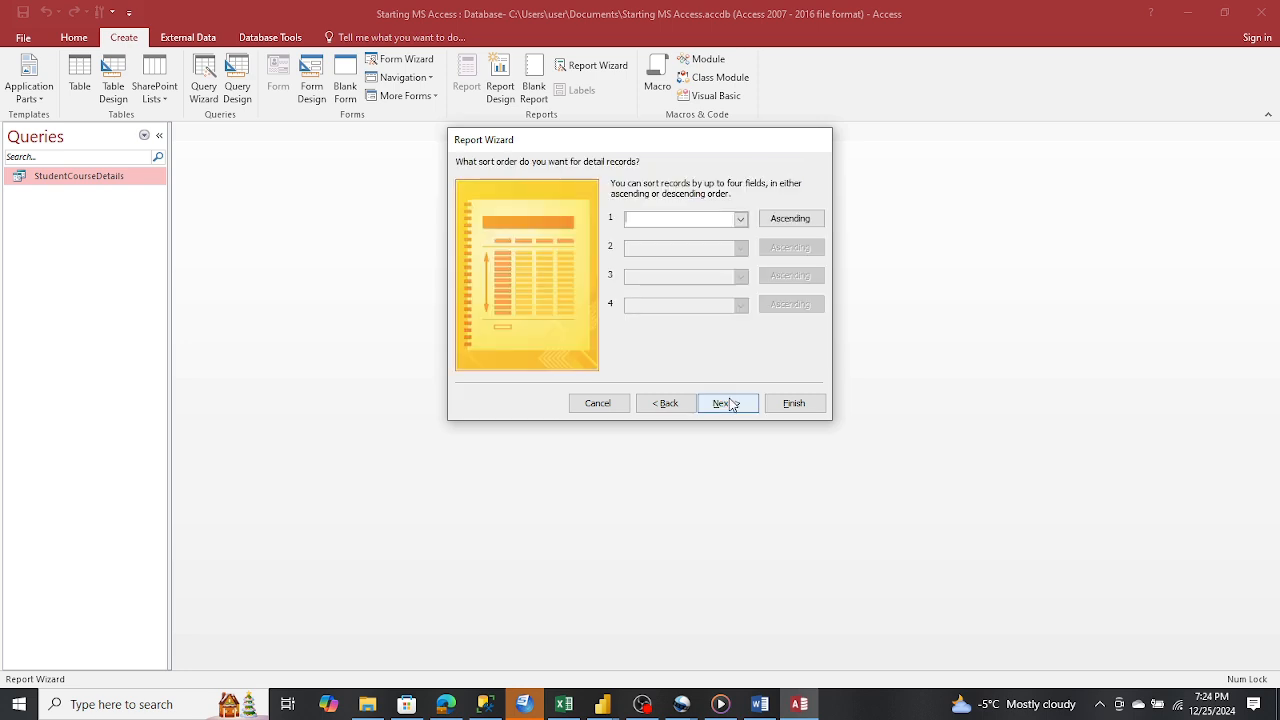
click(732, 404)
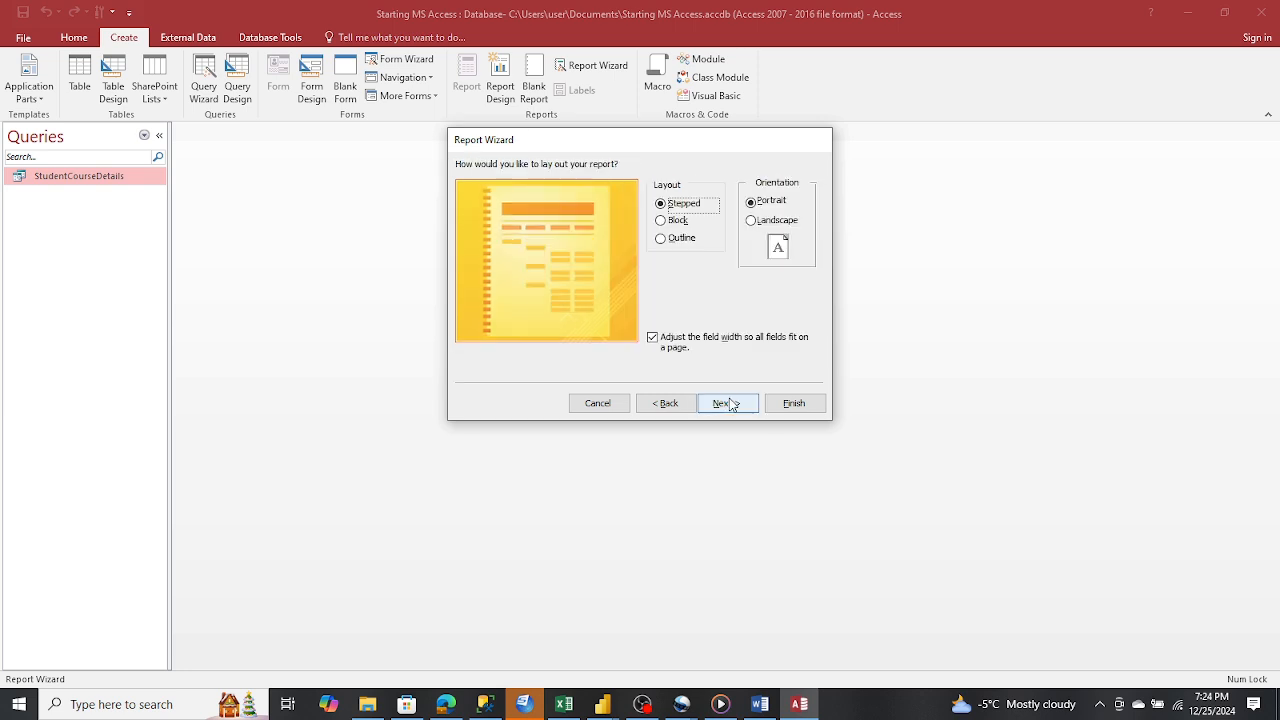
click(661, 222)
click(661, 238)
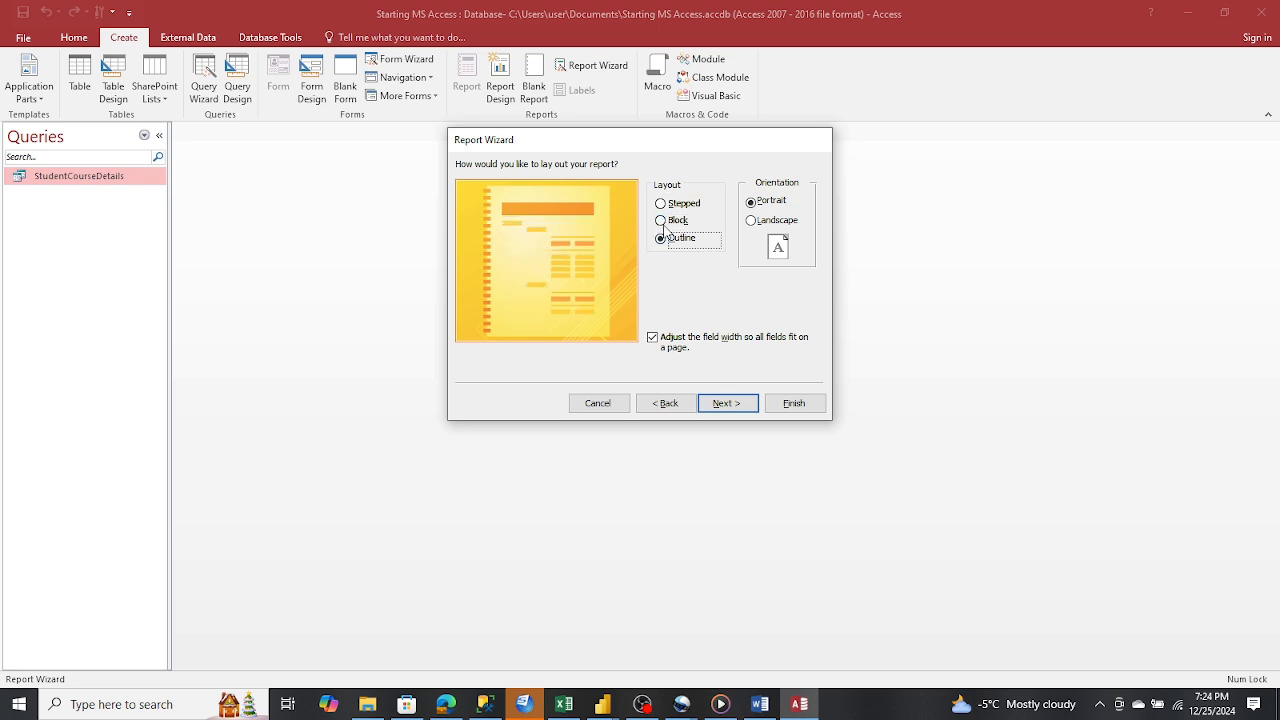
click(666, 204)
click(721, 410)
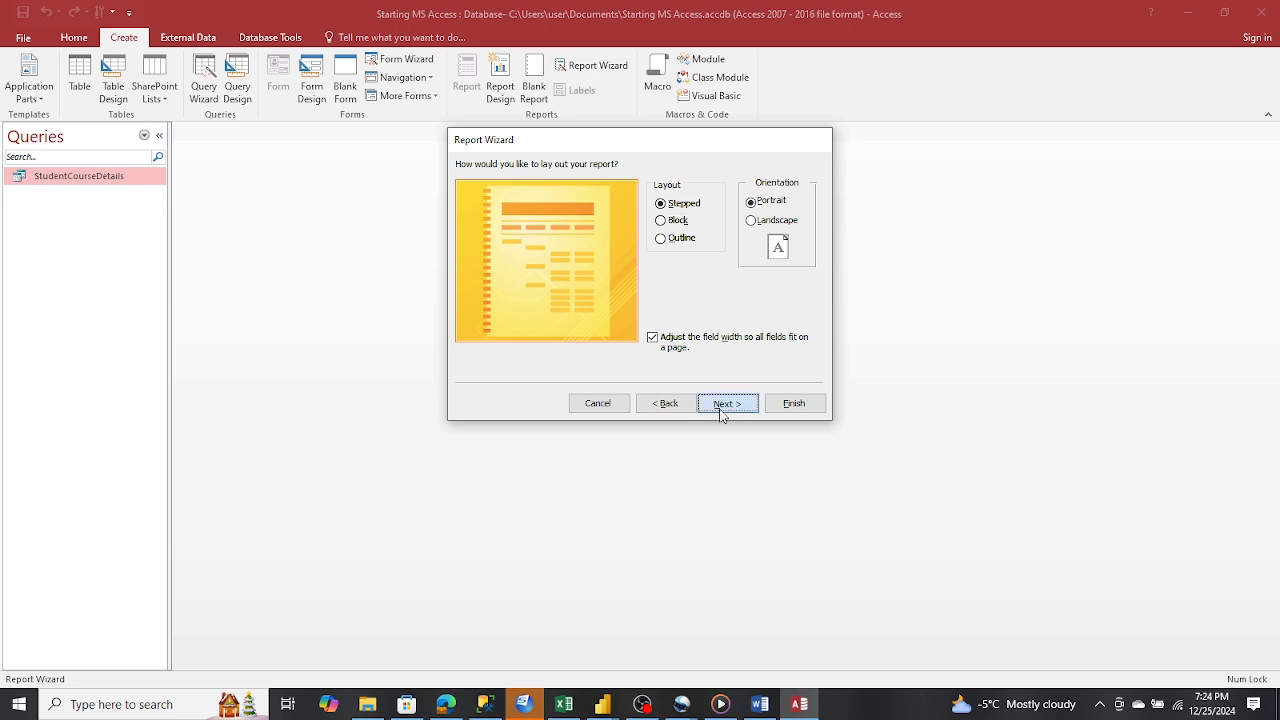
click(801, 403)
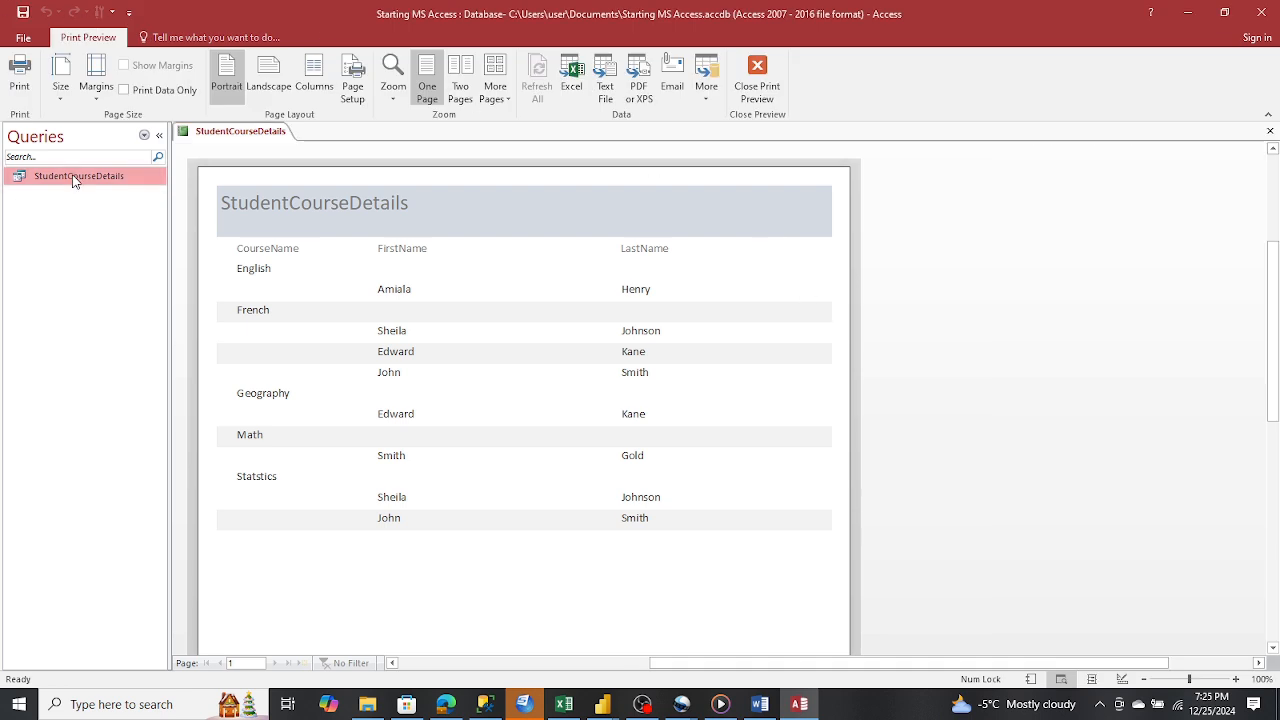
List the database's reports, review the StudentCourseDetails report's records grouped by course, and close the report
click(144, 136)
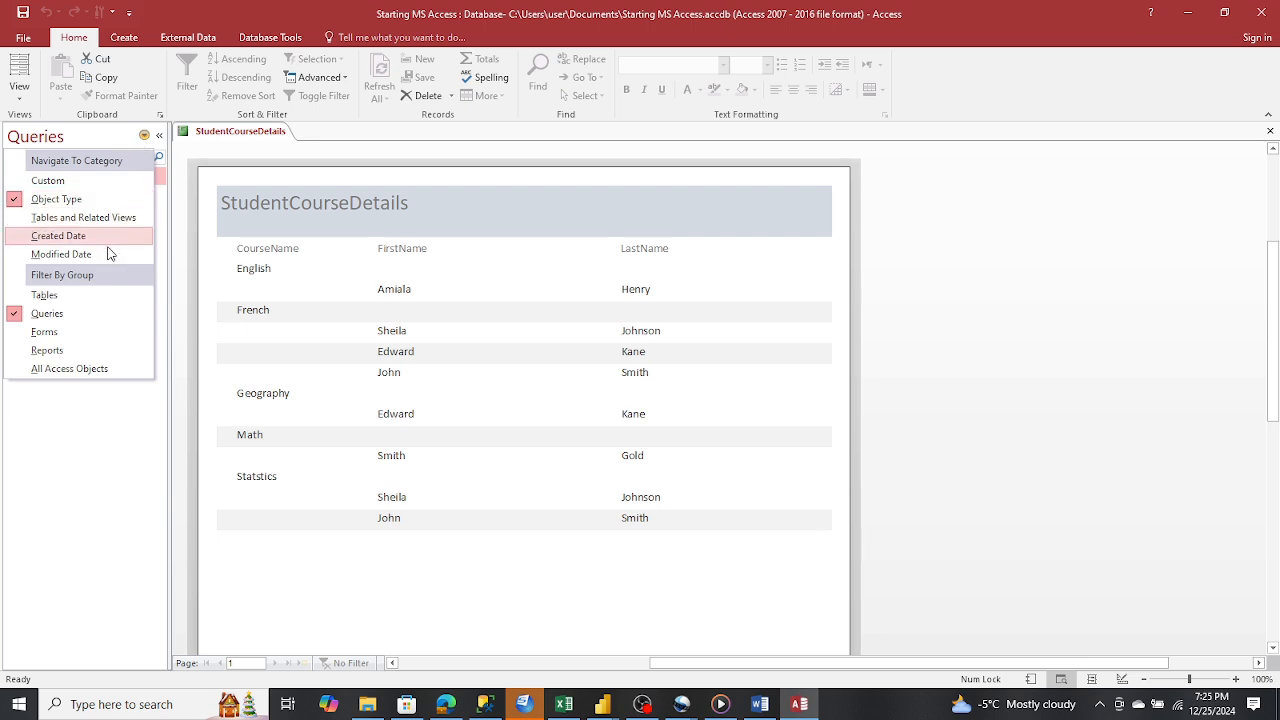
click(66, 352)
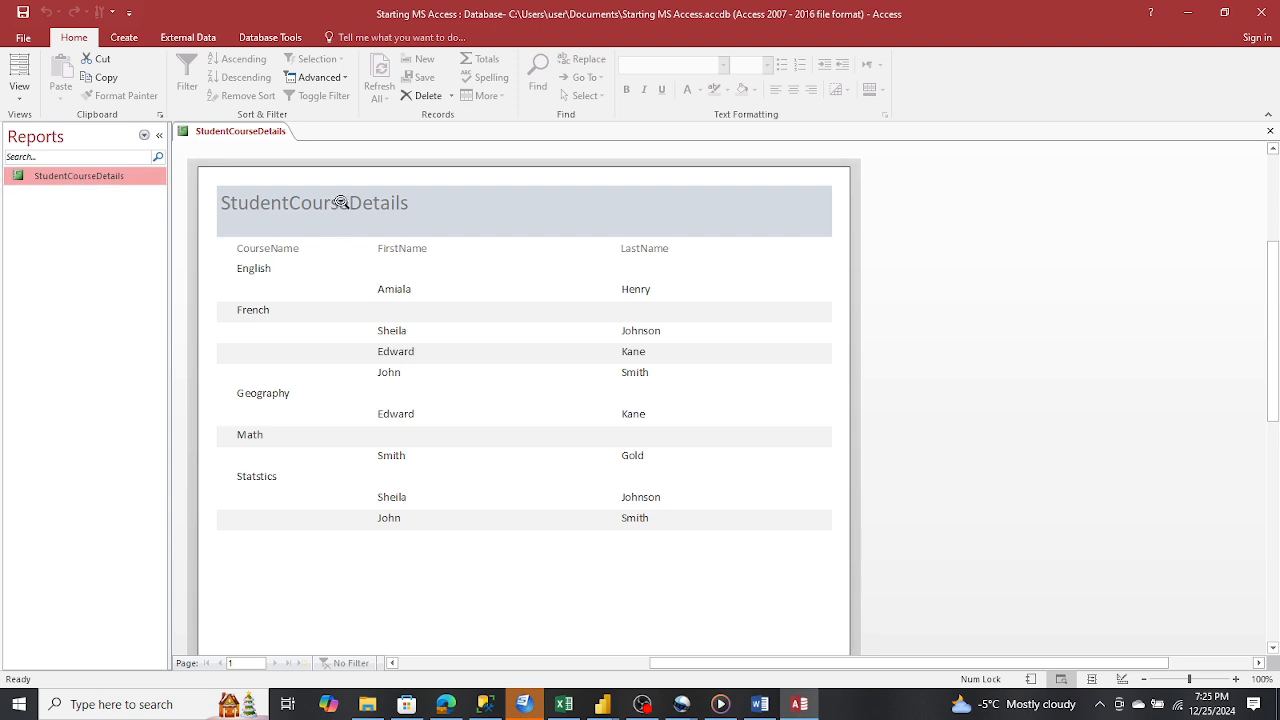
scroll(345, 253, down, 1)
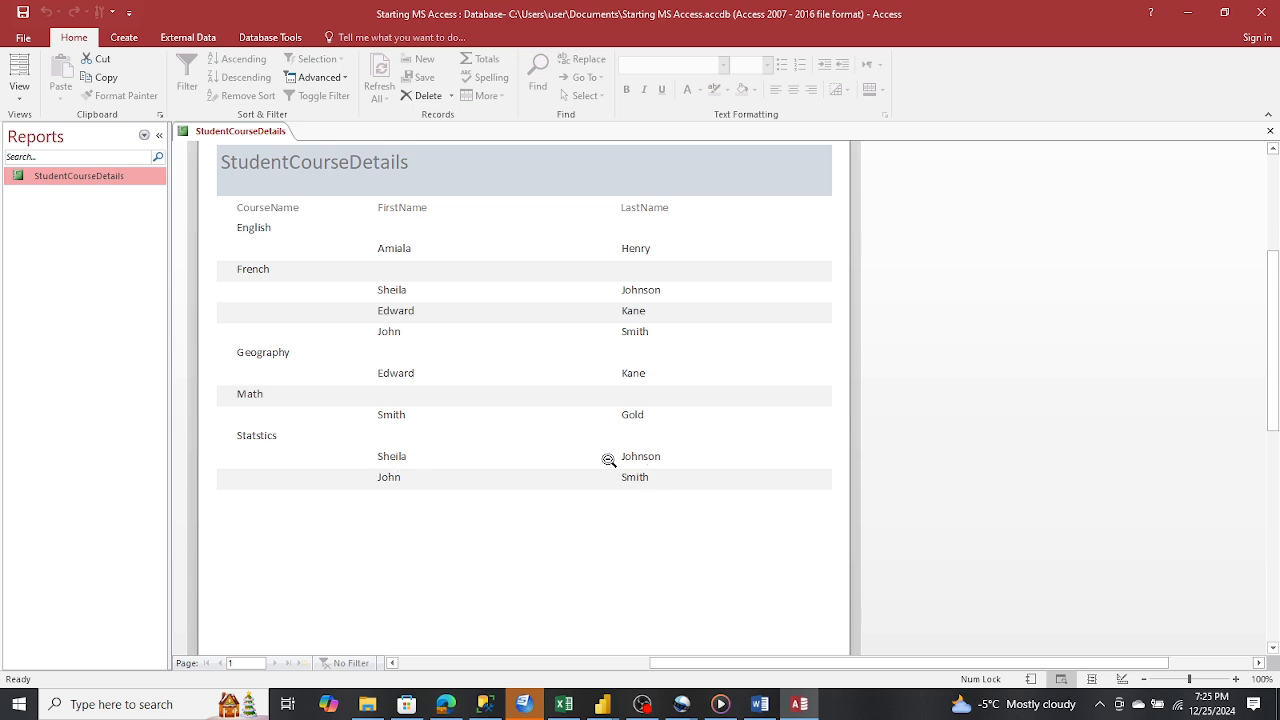
click(1270, 131)
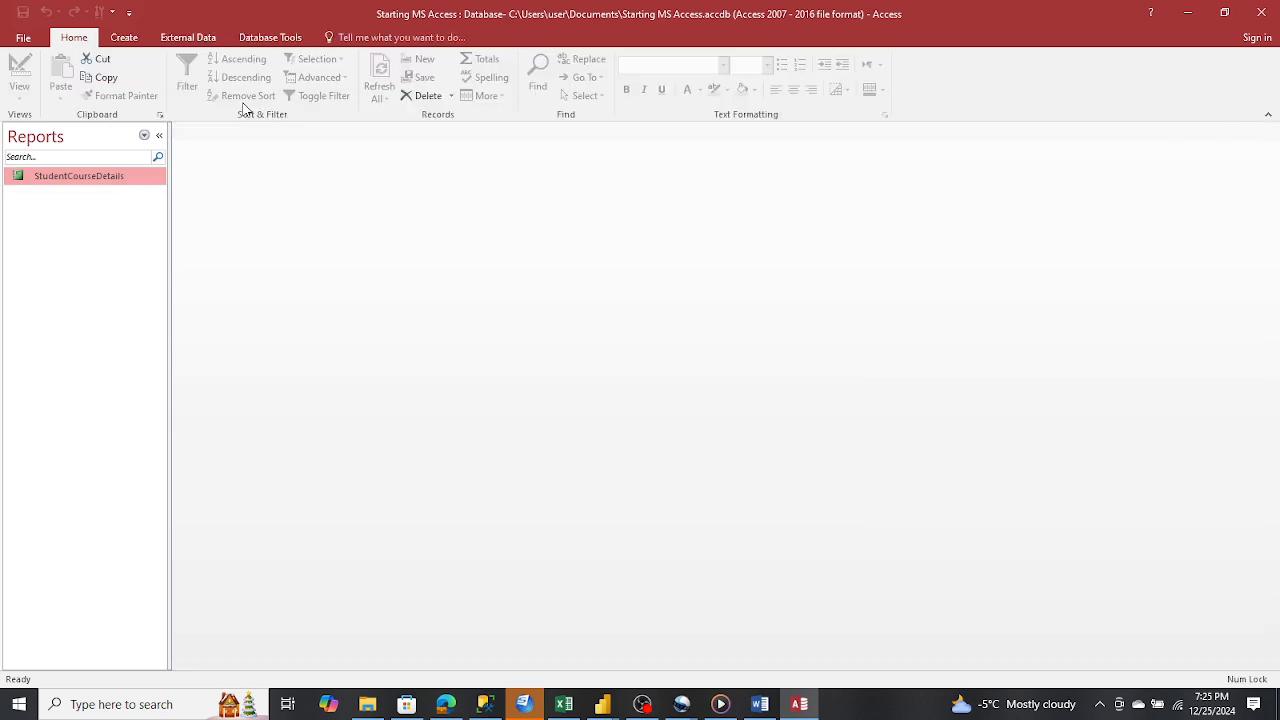
click(145, 136)
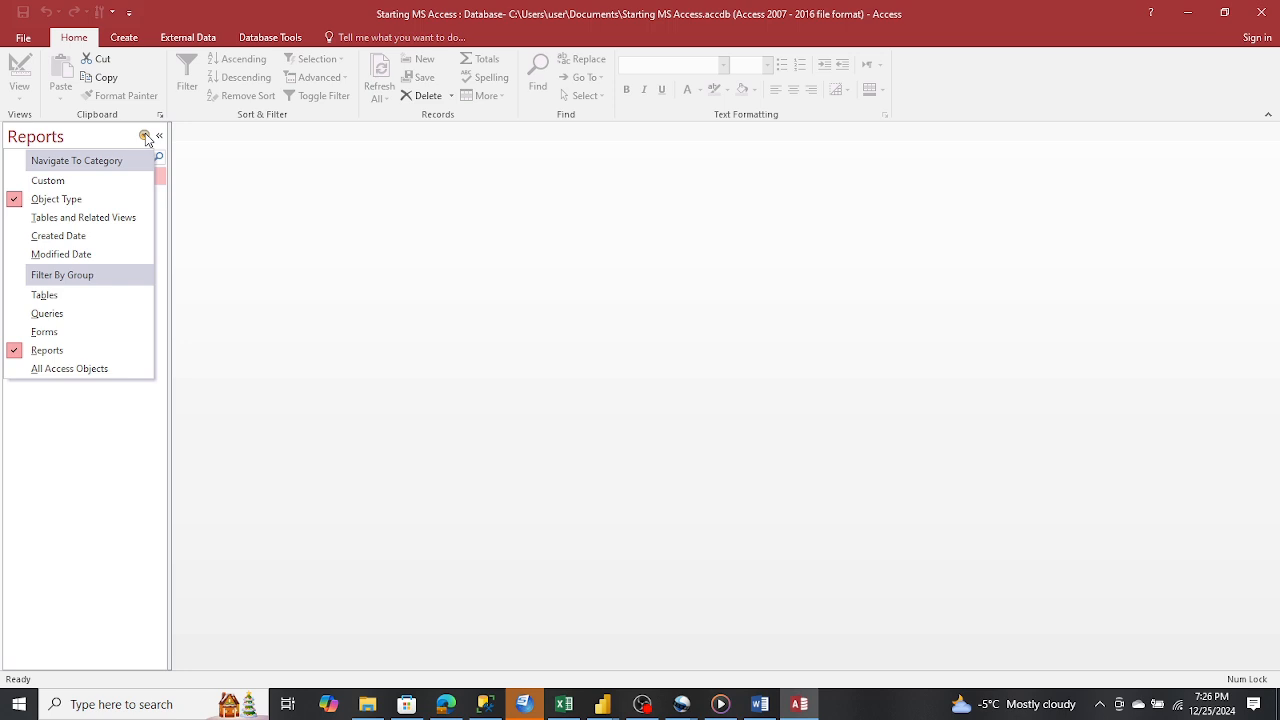
List the database's tables and open the Courses, Students and StudentCoursesDetails tables to review their records
click(44, 295)
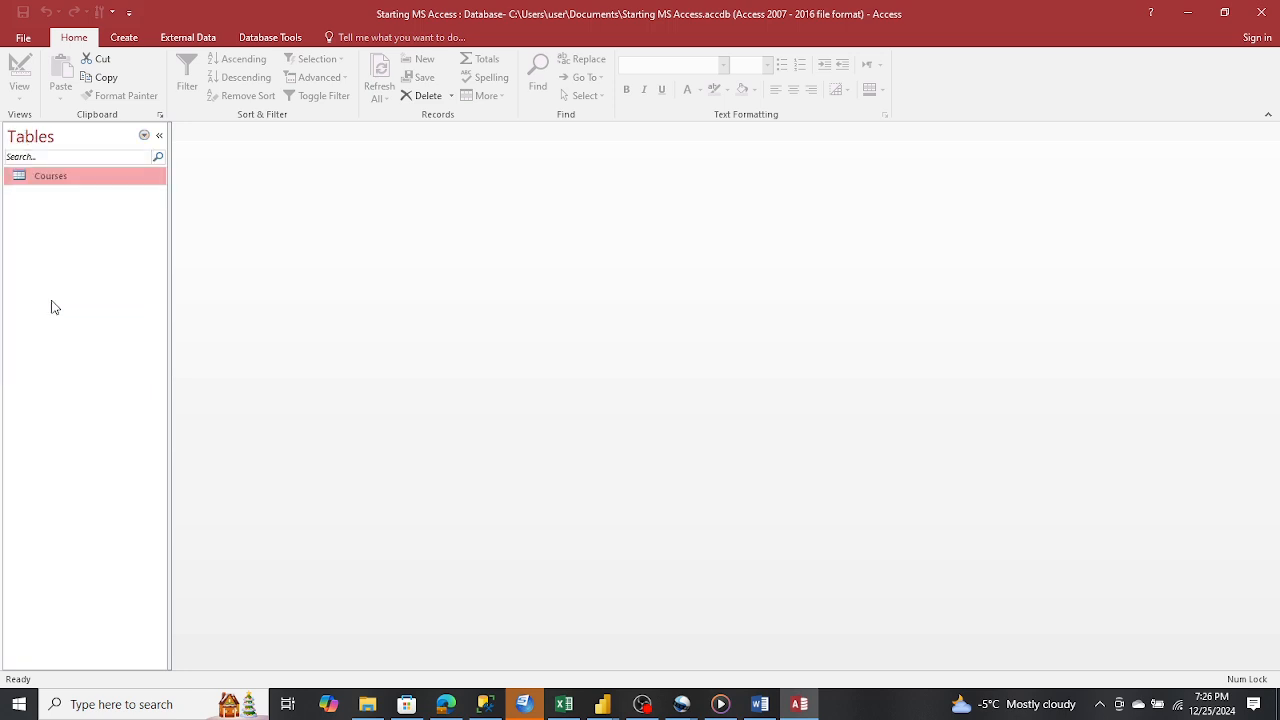
double_click(49, 182)
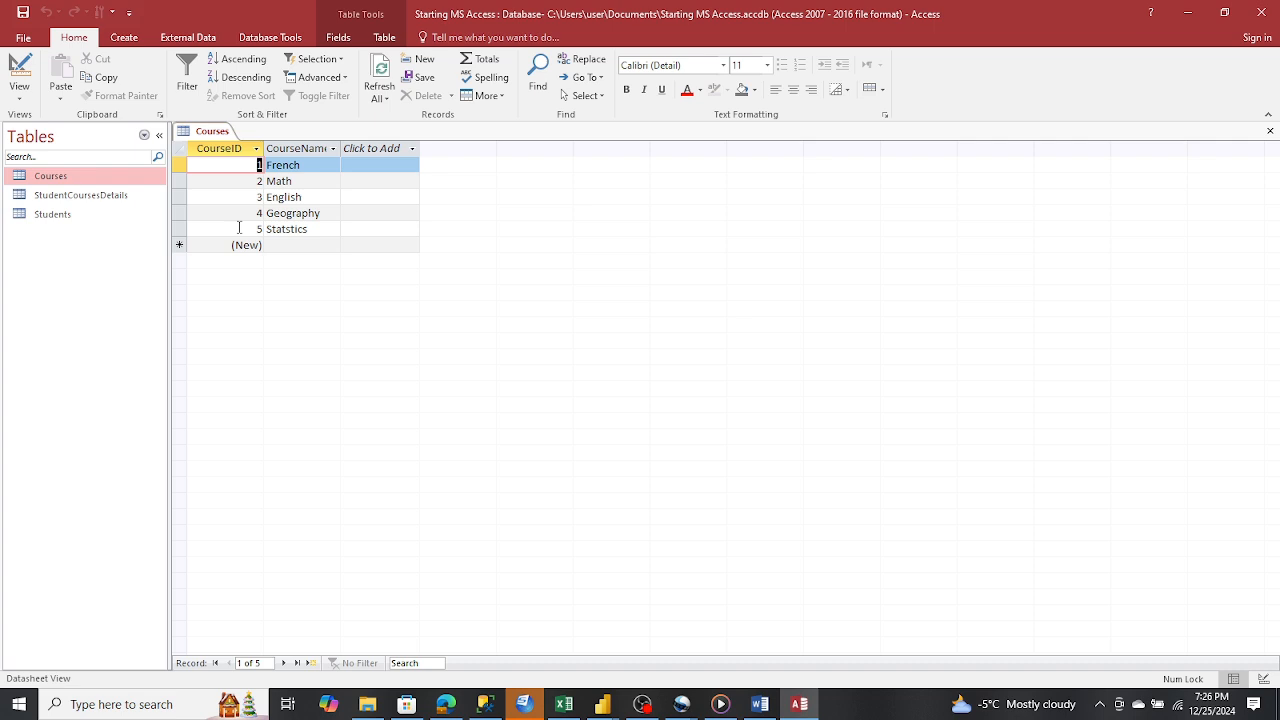
double_click(84, 218)
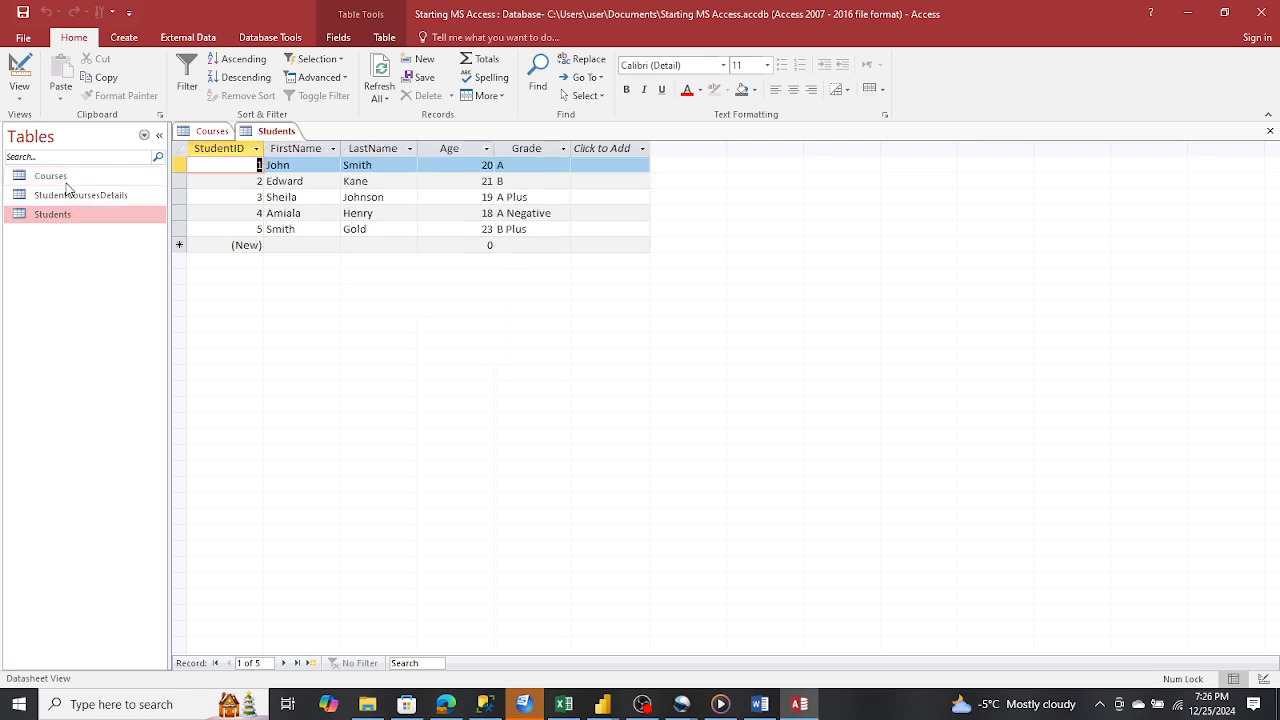
click(61, 198)
double_click(61, 198)
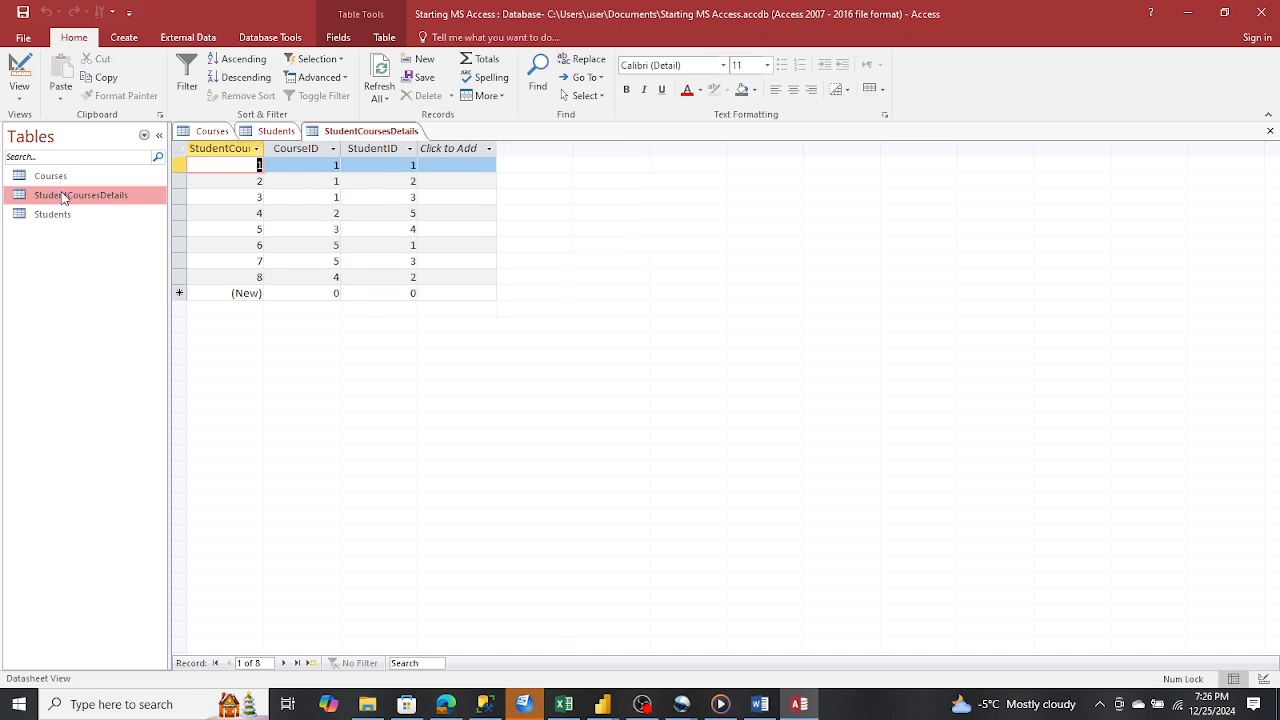
List the database's forms, open the StudentCoursesDetails form to review its course and student entries, and close it
click(144, 136)
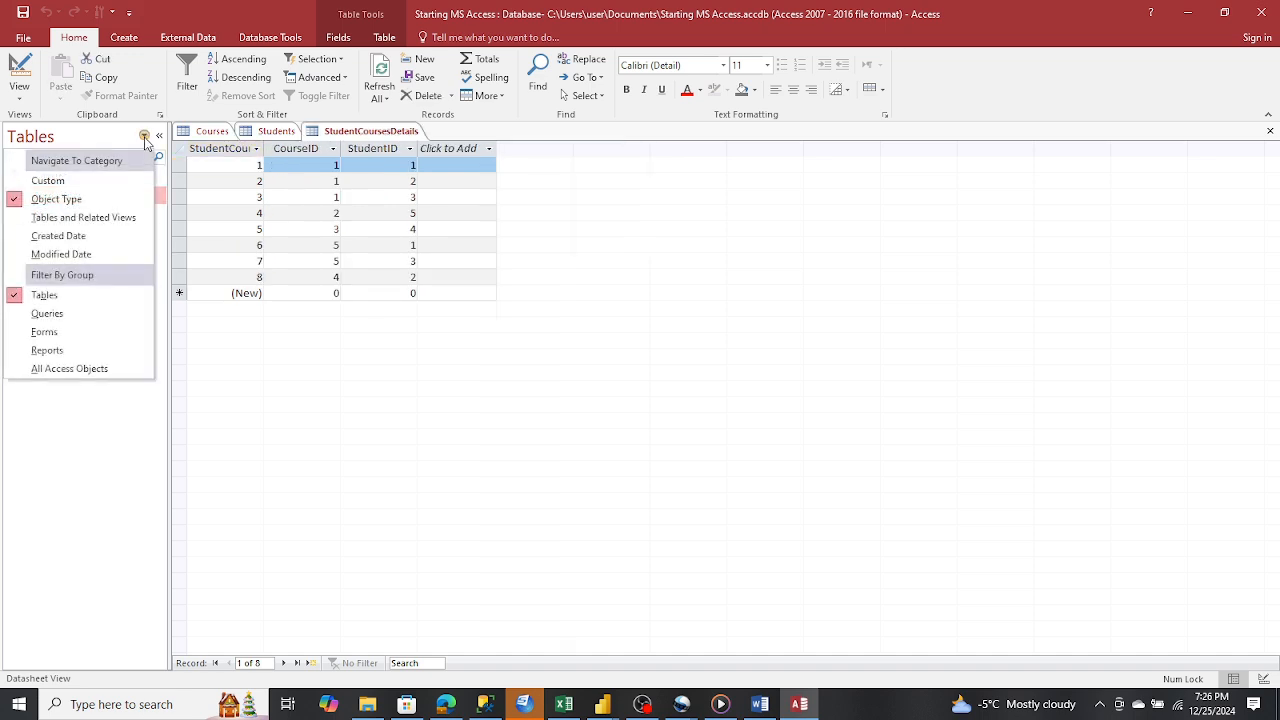
click(48, 331)
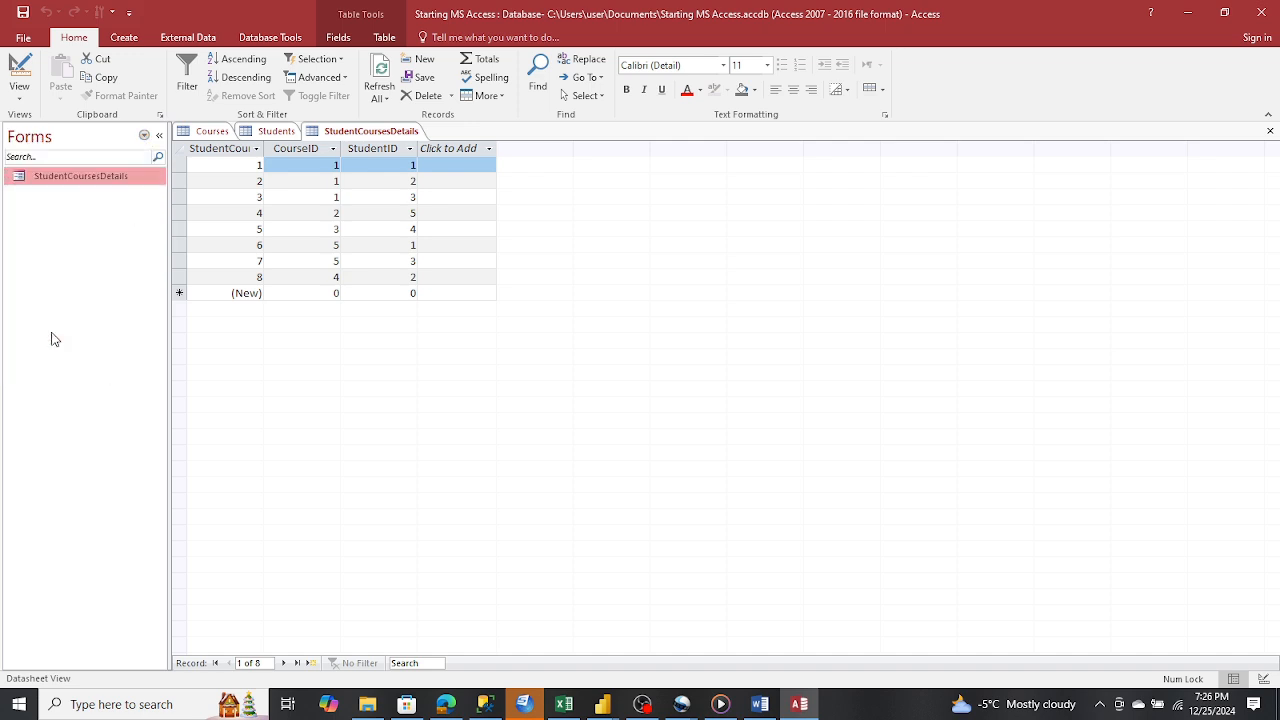
double_click(72, 180)
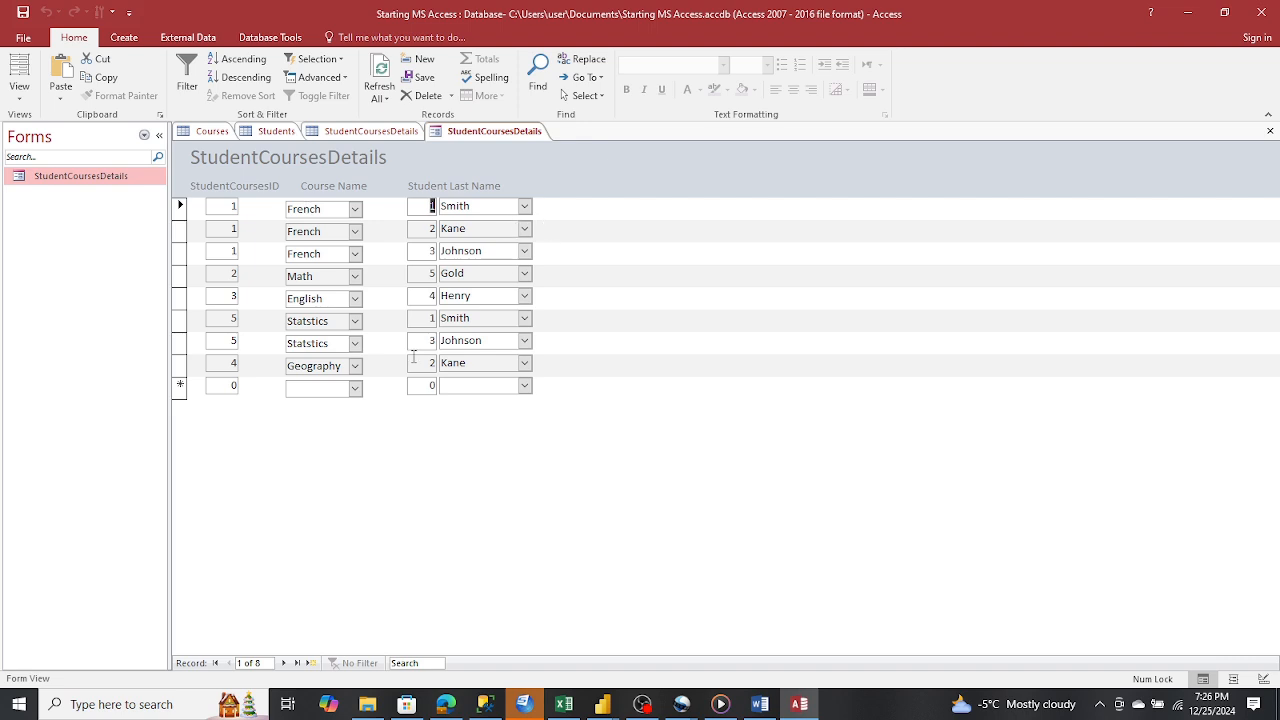
click(1270, 131)
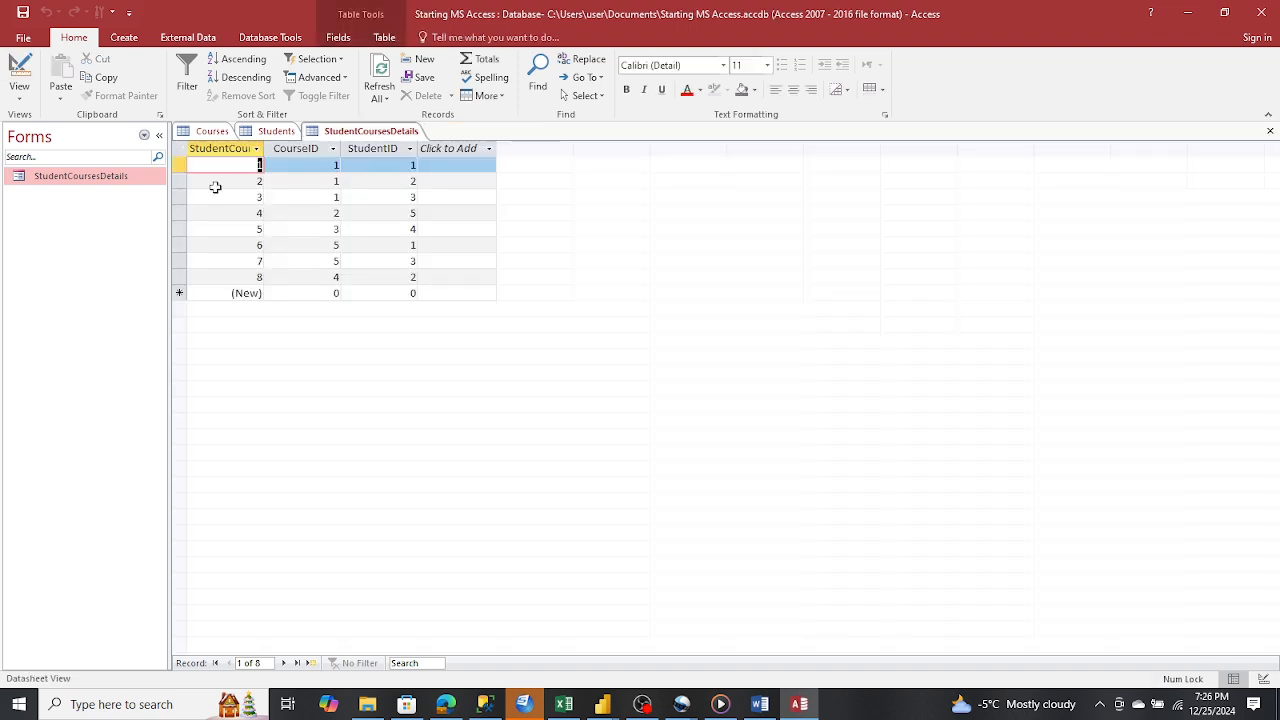
List the database's queries and open the StudentCourseDetails query in Design View
click(144, 135)
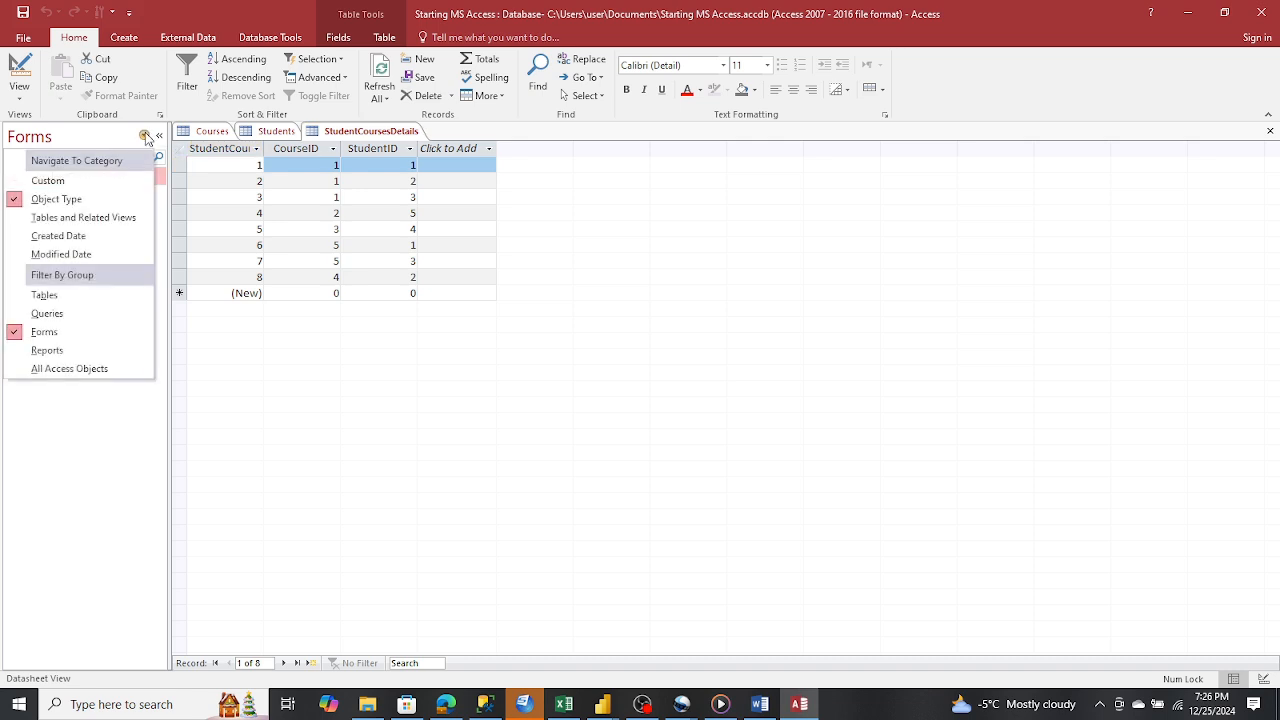
click(50, 313)
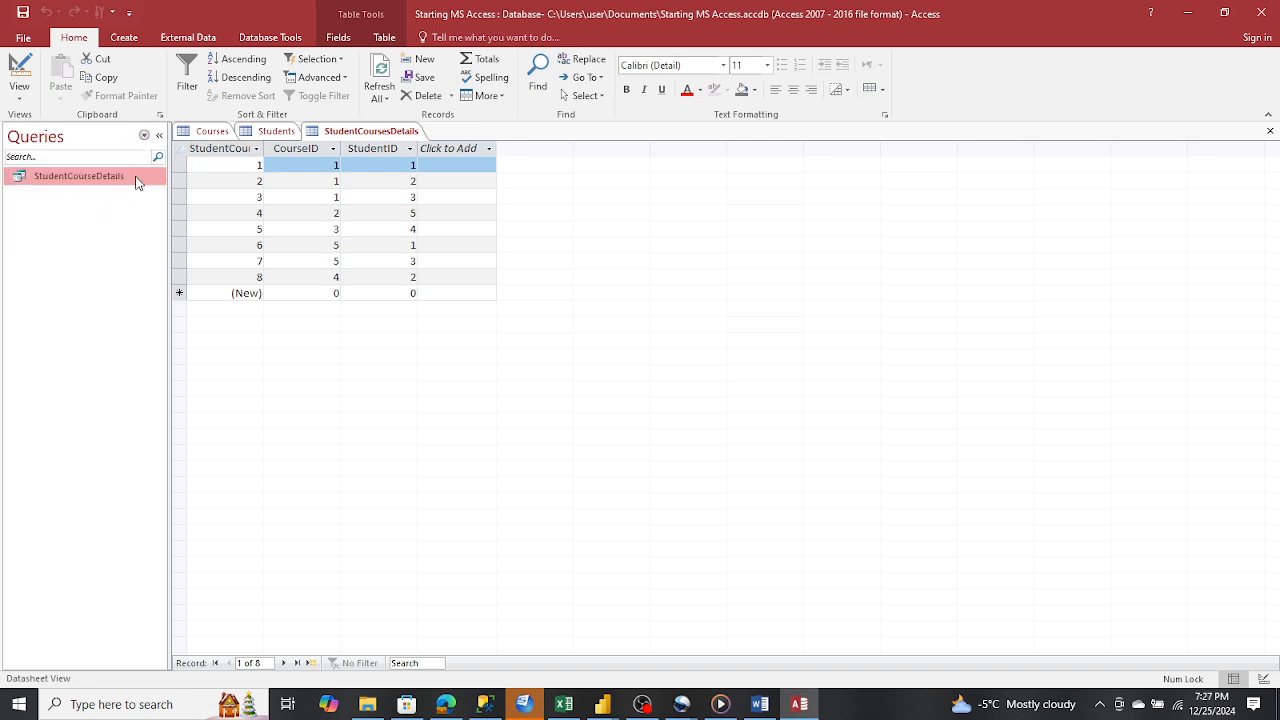
right_click(60, 177)
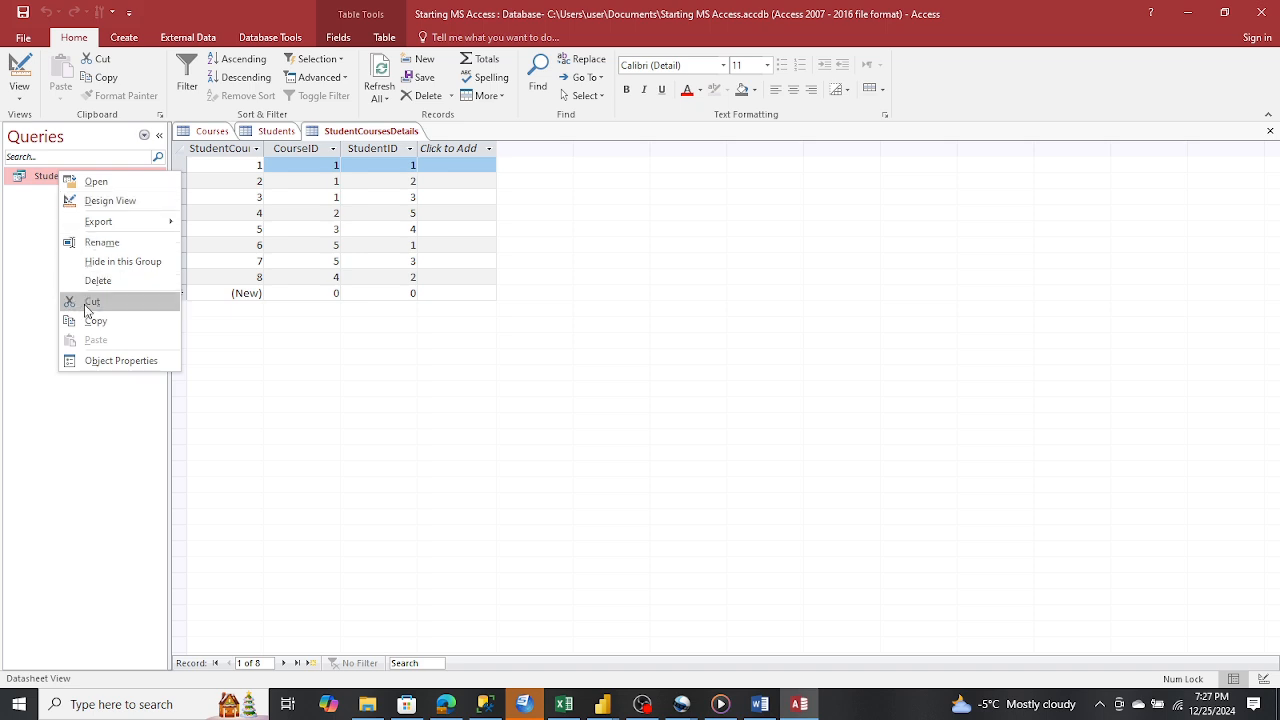
click(100, 203)
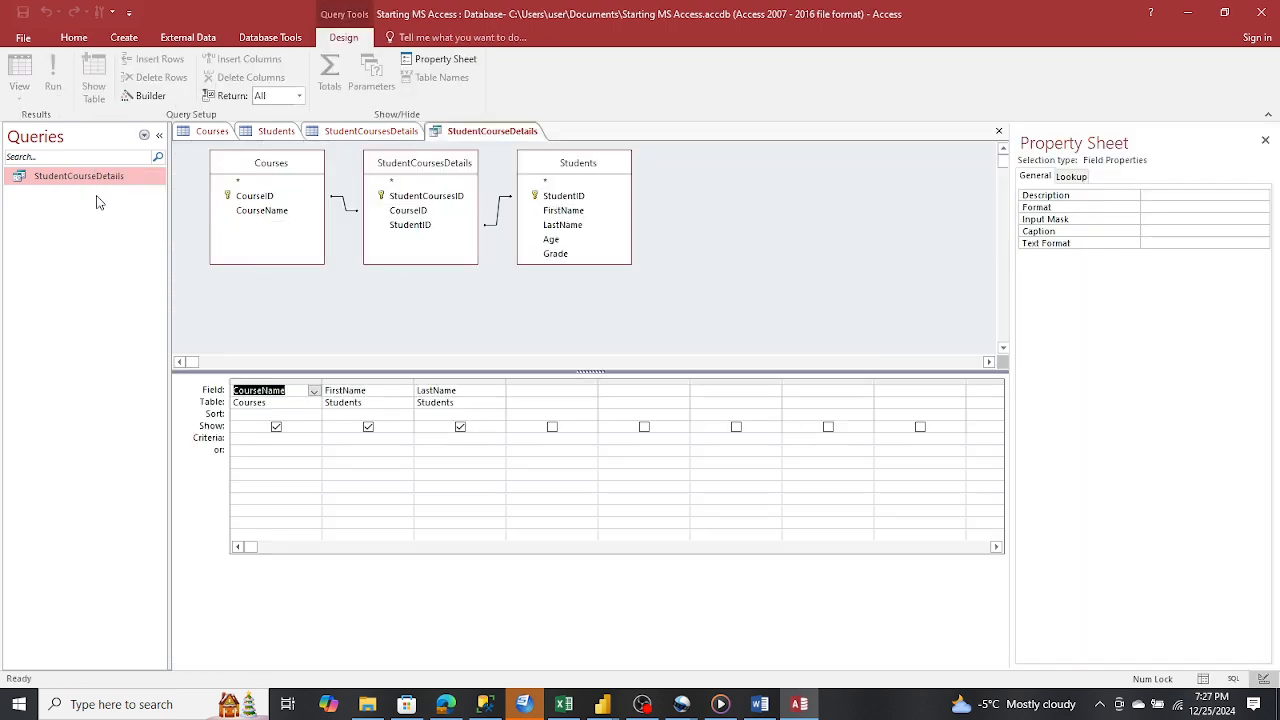
Review the join properties between the Courses and StudentCoursesDetails tables, keeping the existing join type
click(344, 206)
right_click(344, 208)
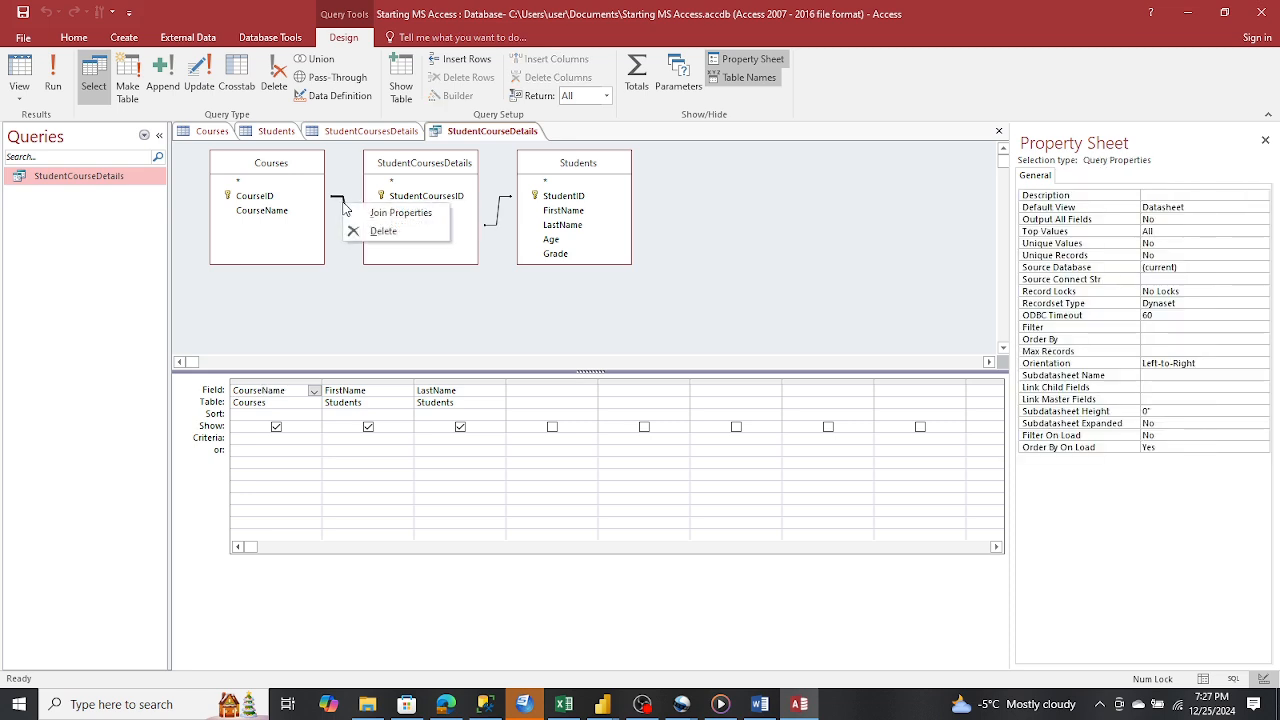
click(386, 213)
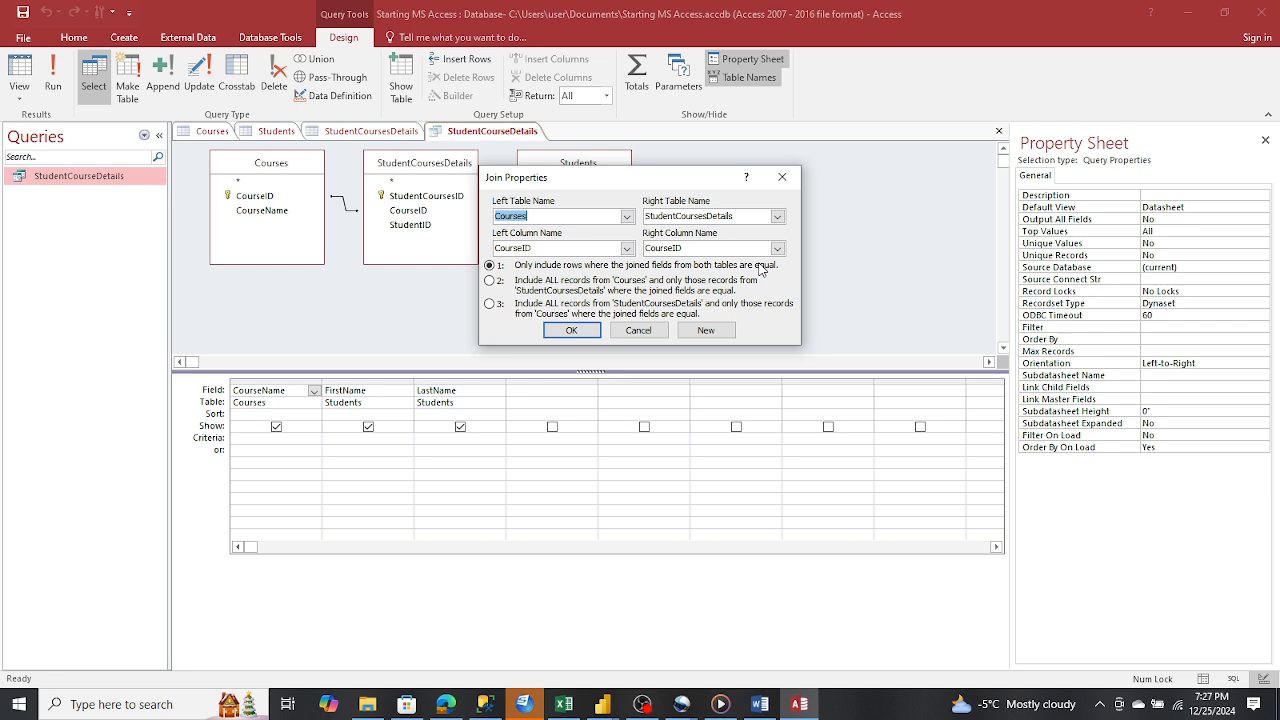
click(572, 331)
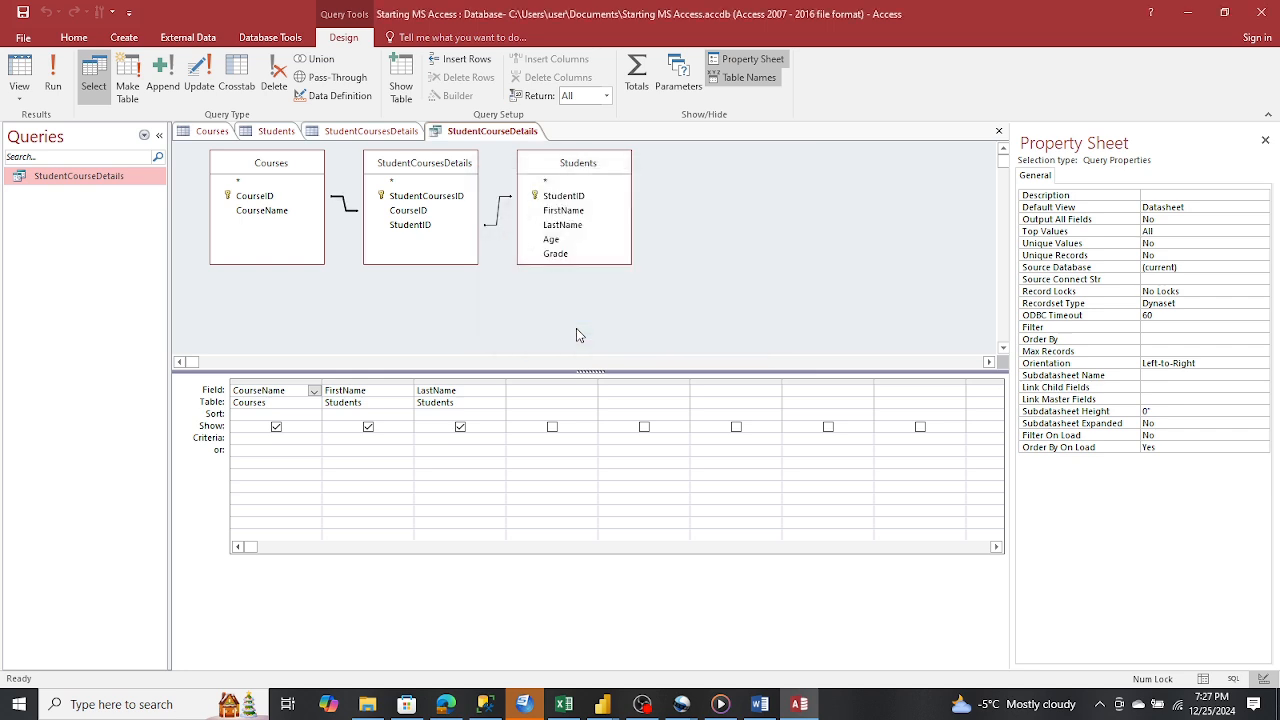
List the database's reports and open the StudentCourseDetails report to review students grouped by course
click(144, 135)
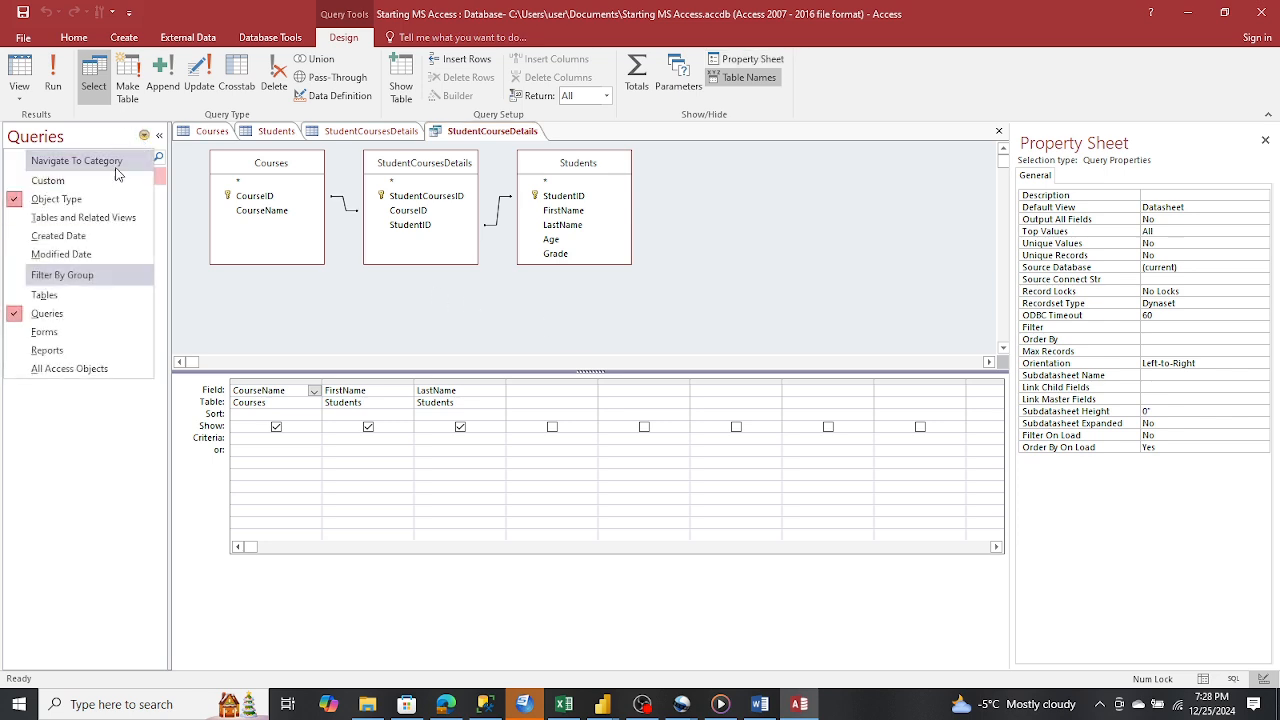
click(68, 350)
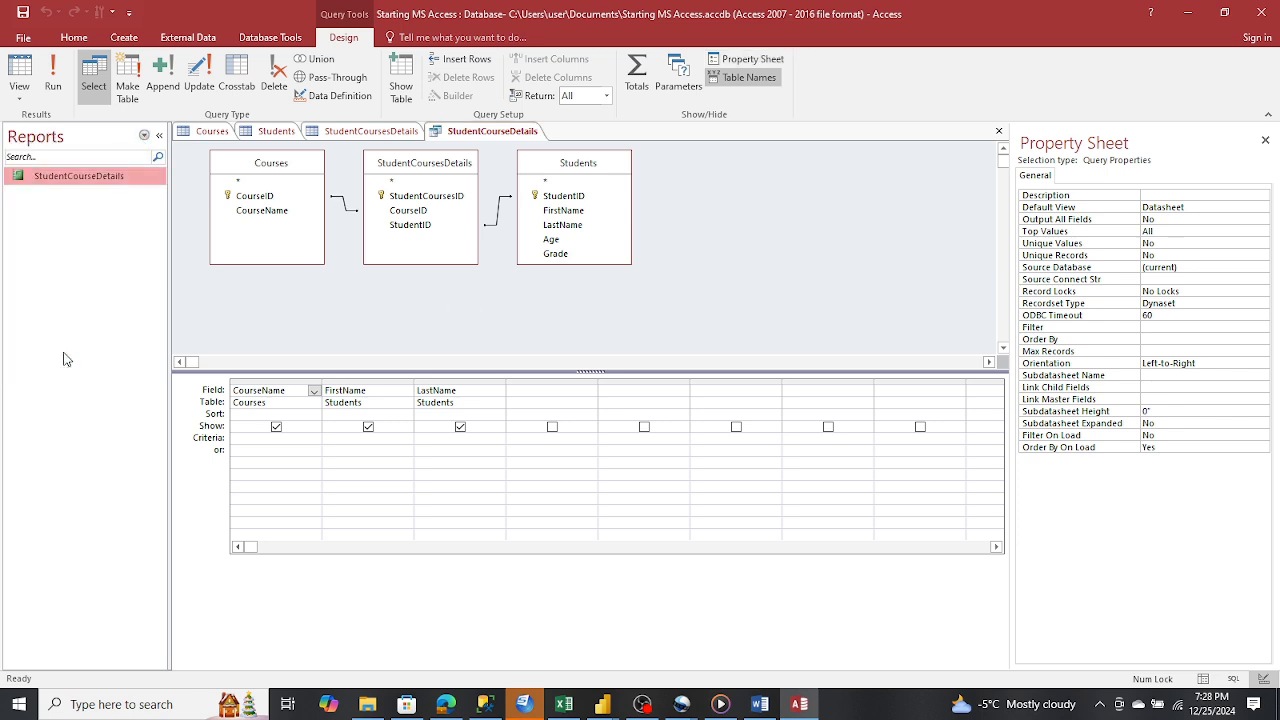
double_click(65, 176)
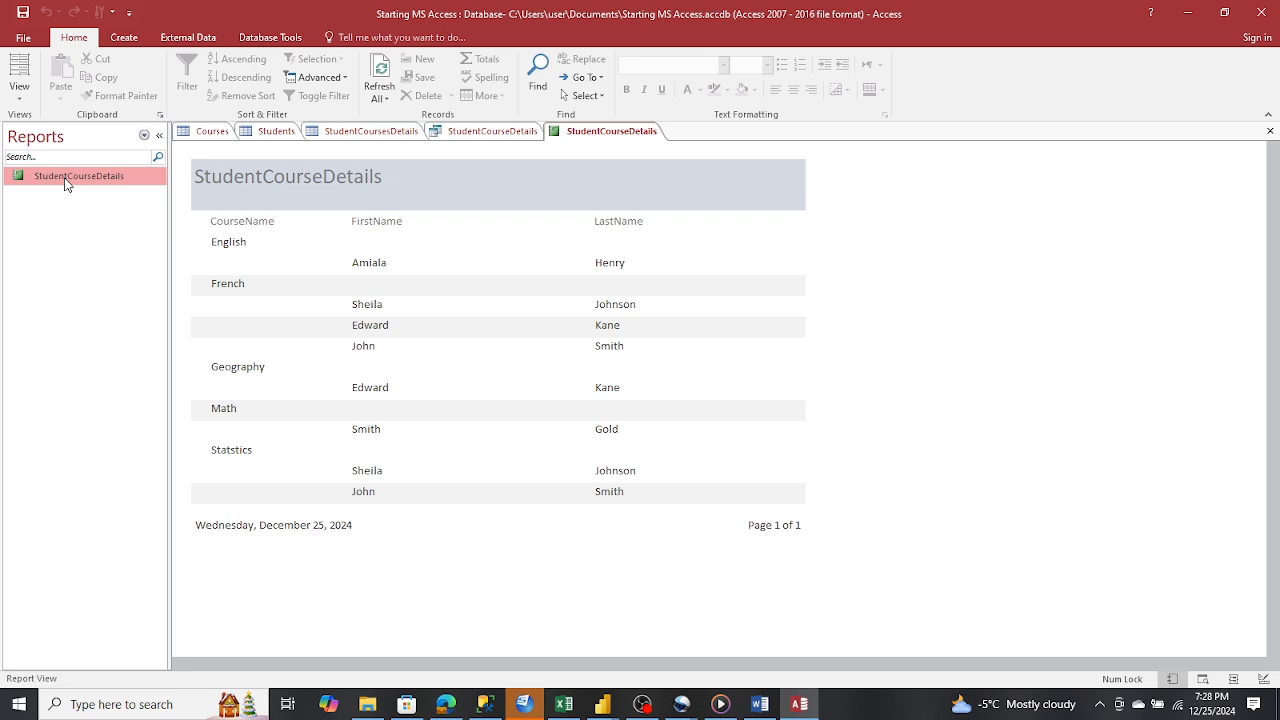